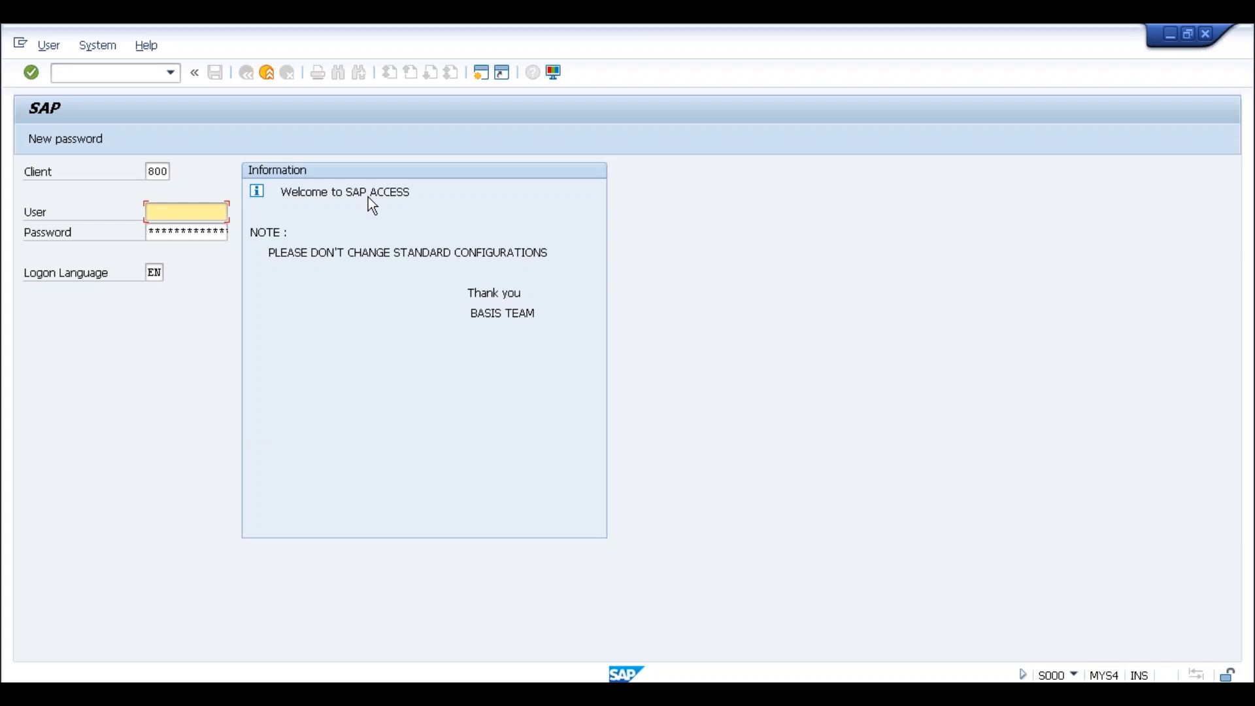
Log on with the saved user and password, then start ME21N to create a purchase order
click(187, 217)
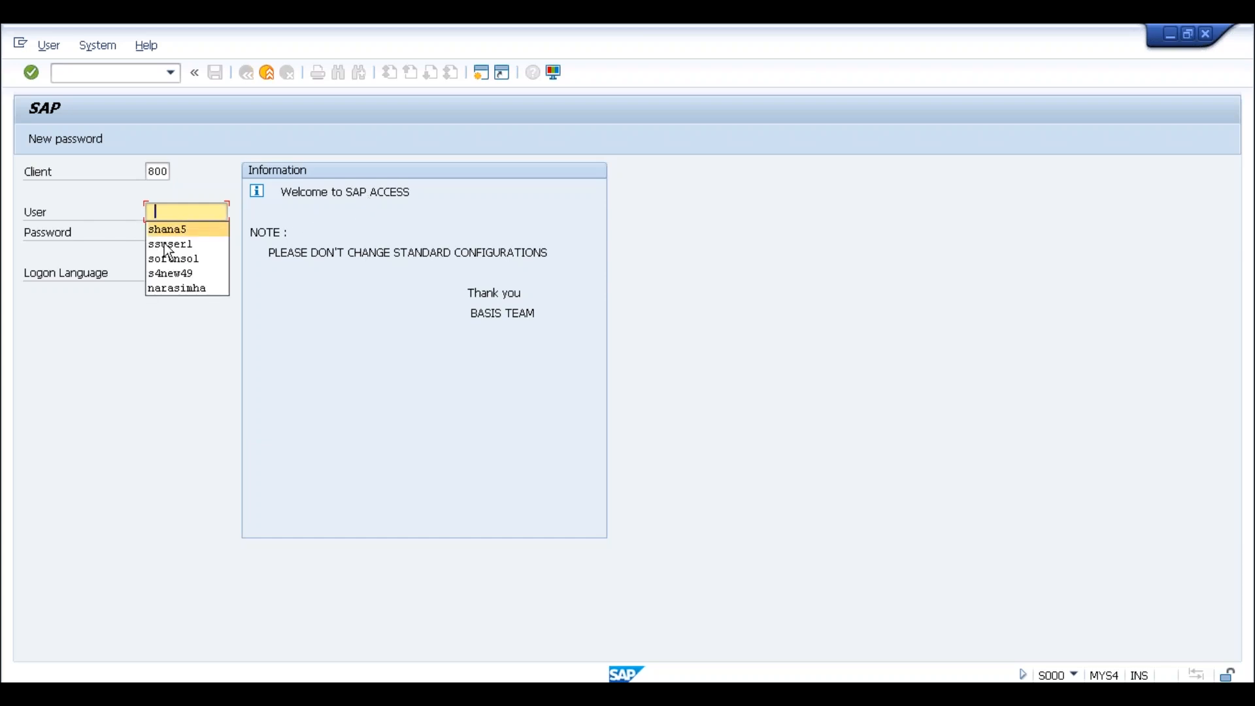
click(165, 259)
click(162, 232)
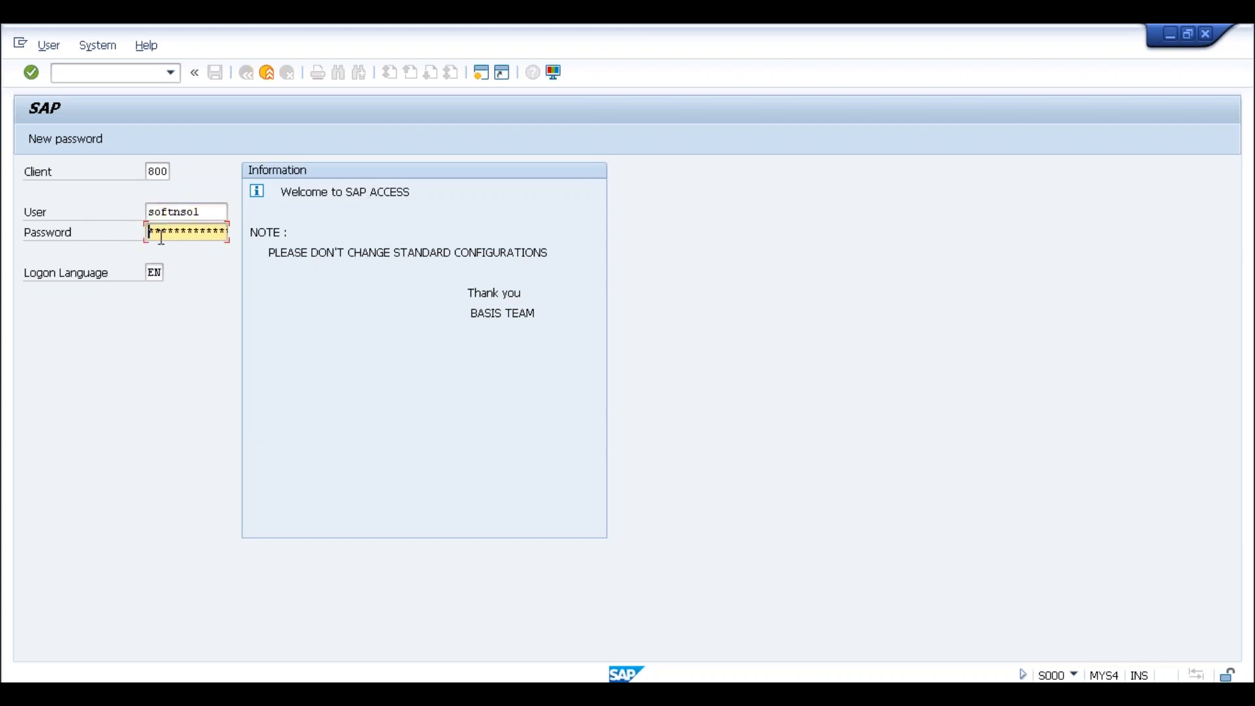
text(*******)
key(Return)
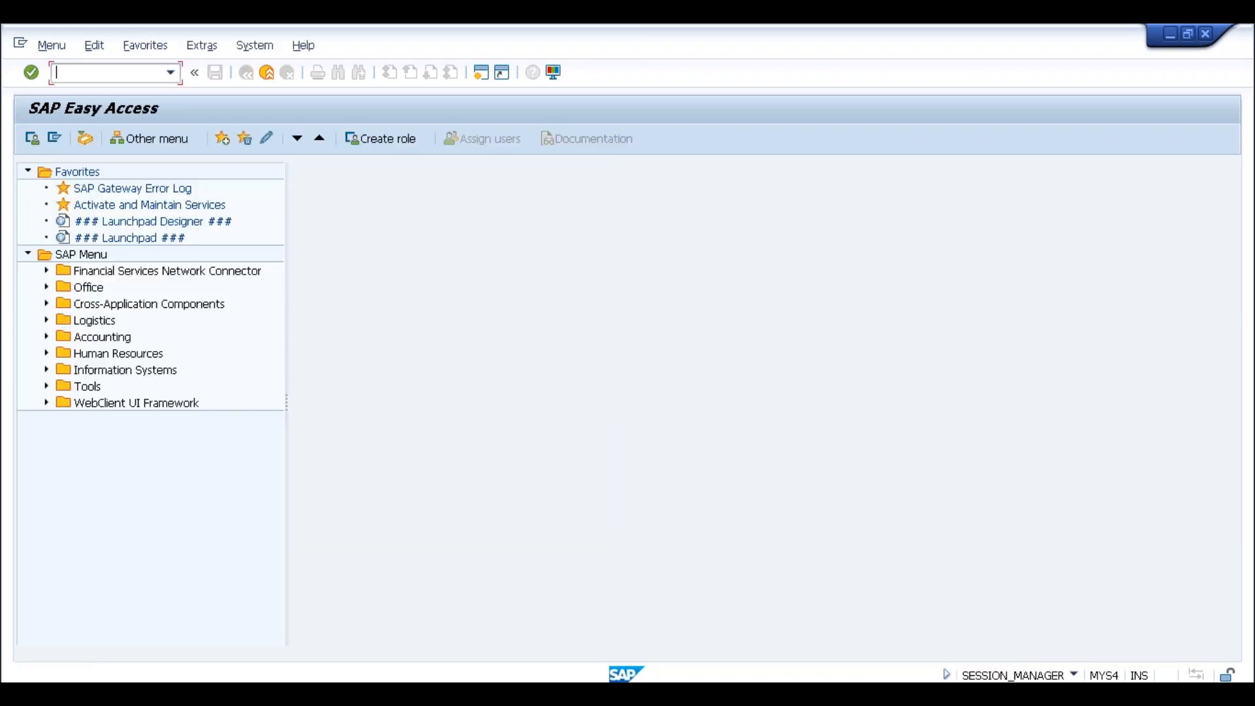
text(me21n)
key(Return)
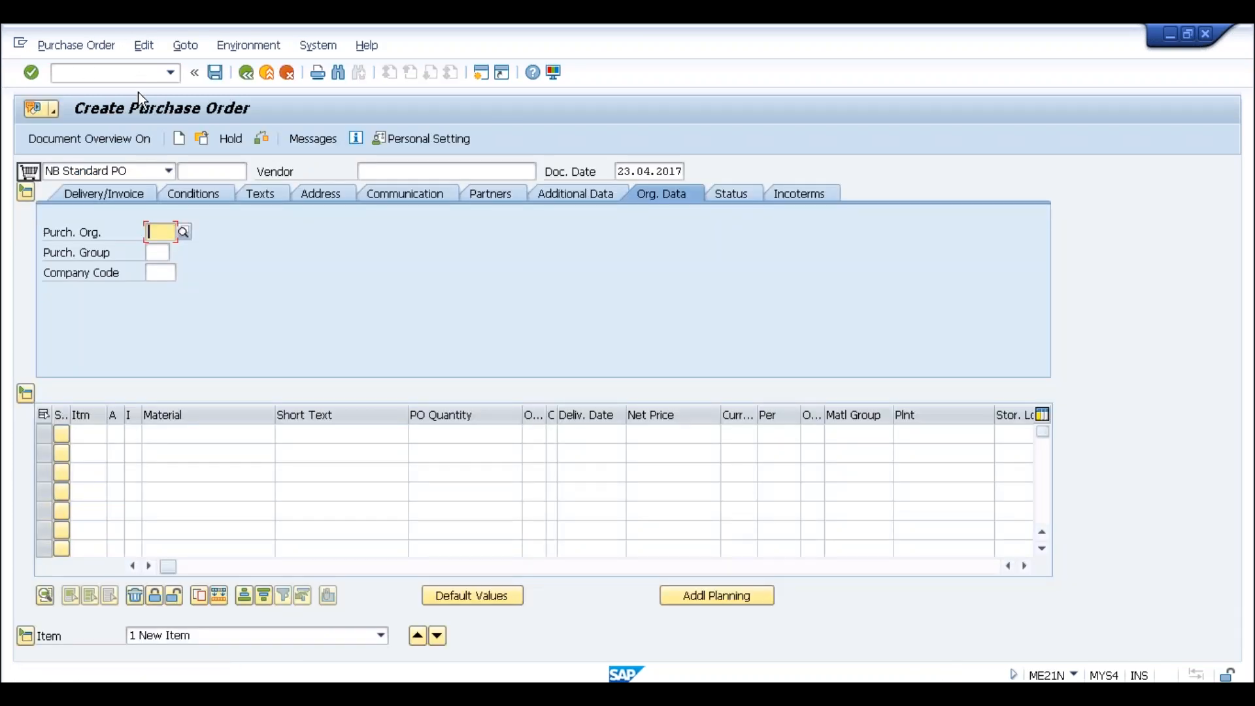
Fill in the vendor from history with purchasing org SLOG, group 001 and company code SLOG
click(407, 170)
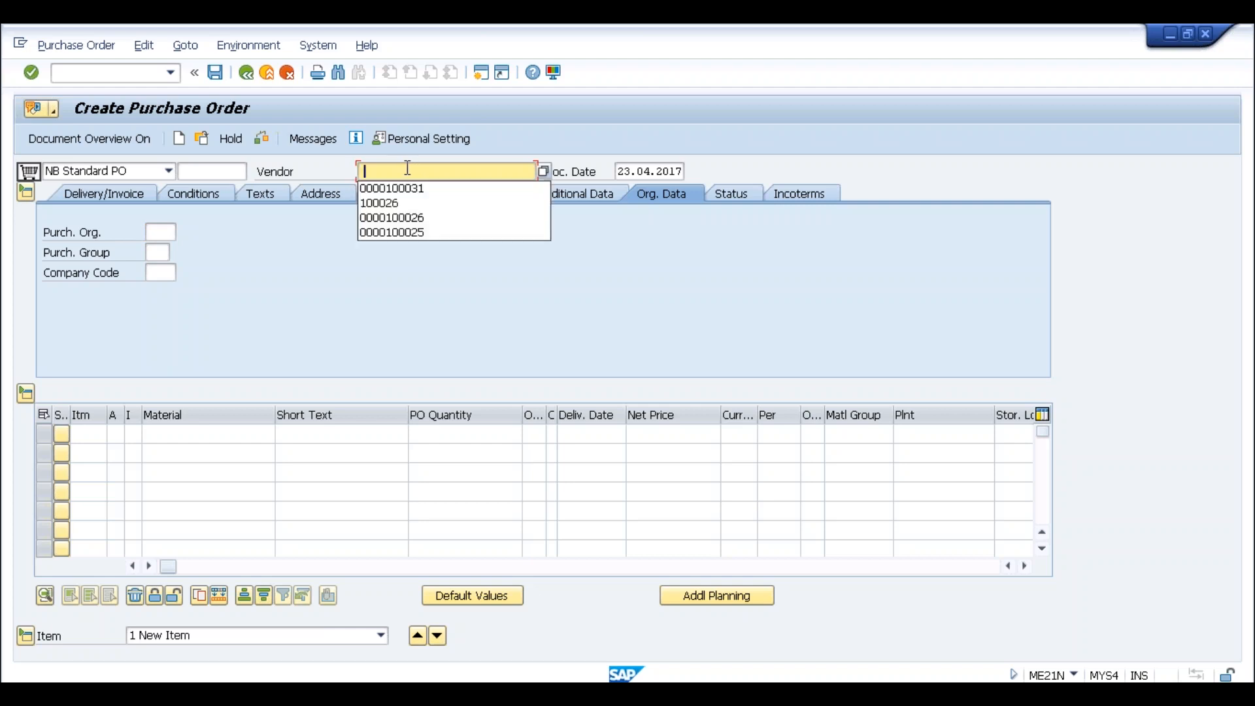
click(386, 189)
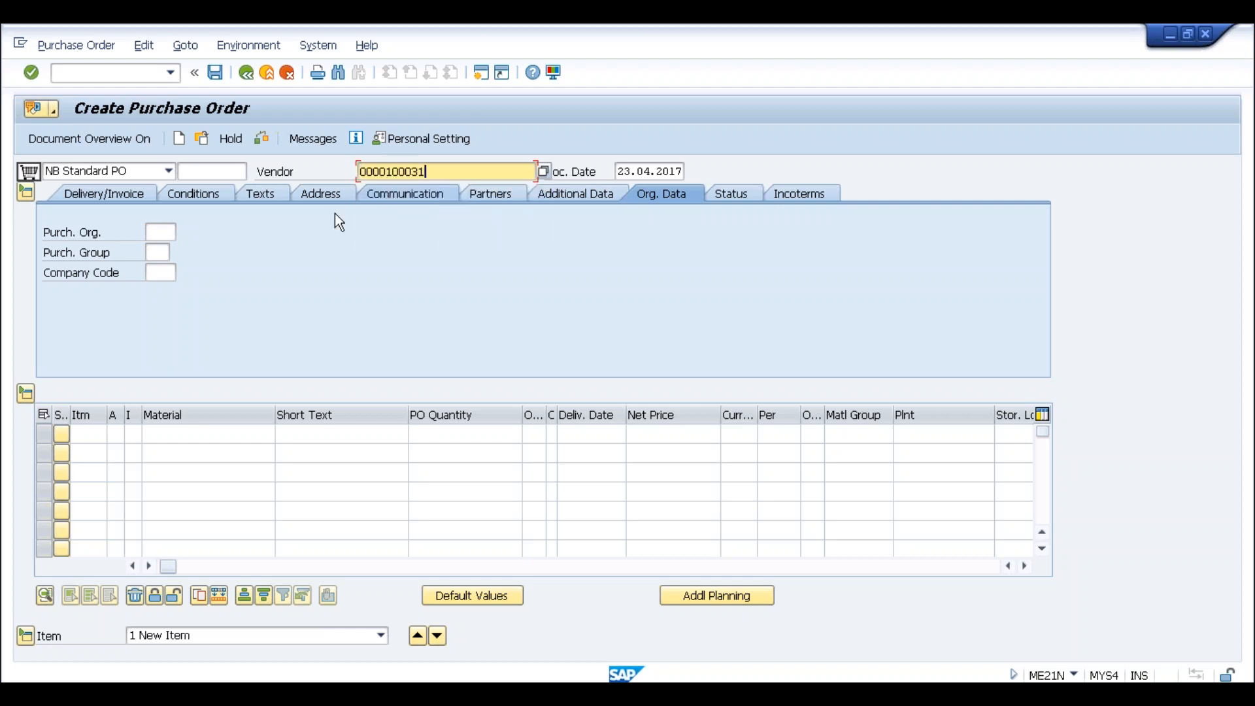
click(161, 233)
click(158, 254)
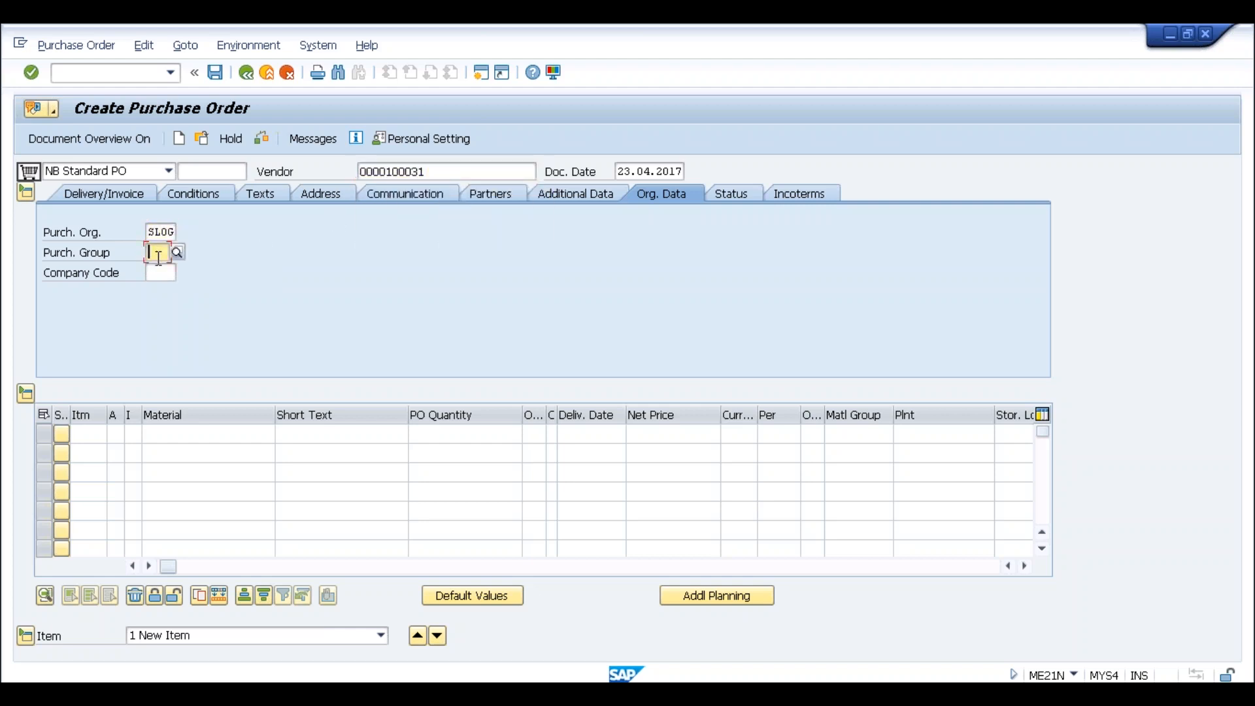
click(162, 270)
click(163, 273)
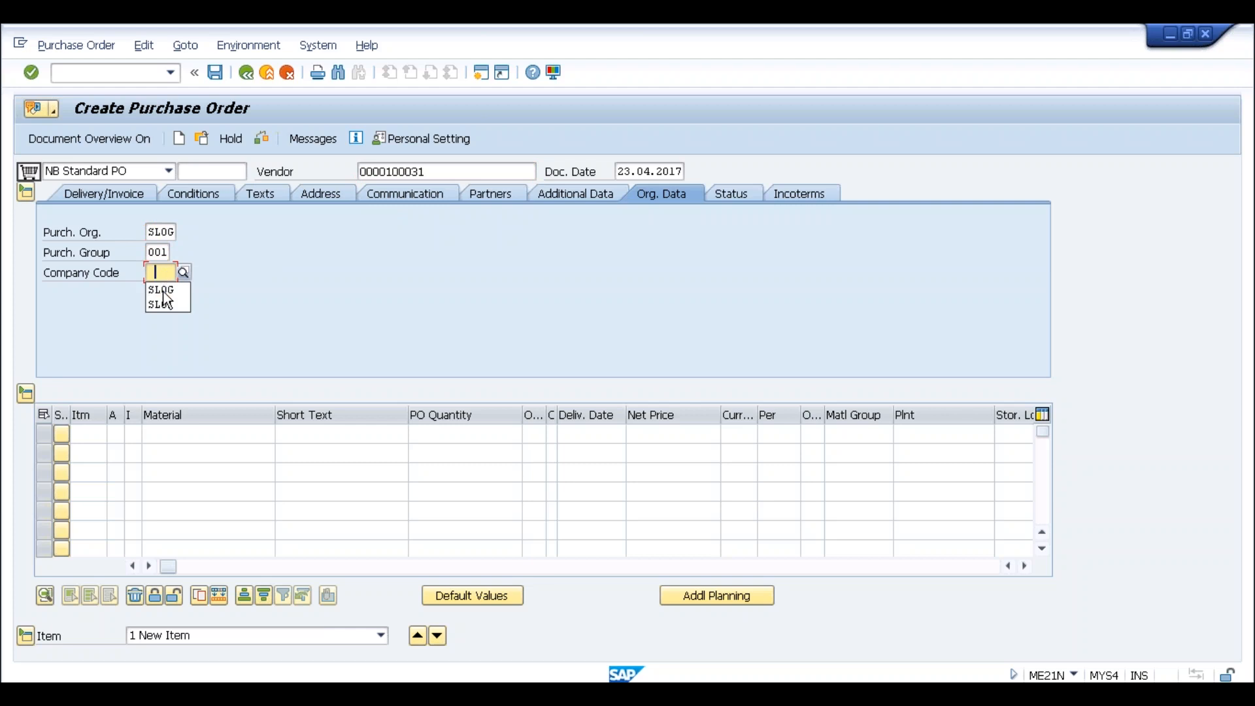
click(164, 290)
Add item material 10000075, quantity 10 at 100 INR in plant SLOG, then view outputs
click(196, 434)
click(171, 451)
click(435, 435)
text(10)
key(Tab)
key(Tab)
key(Tab)
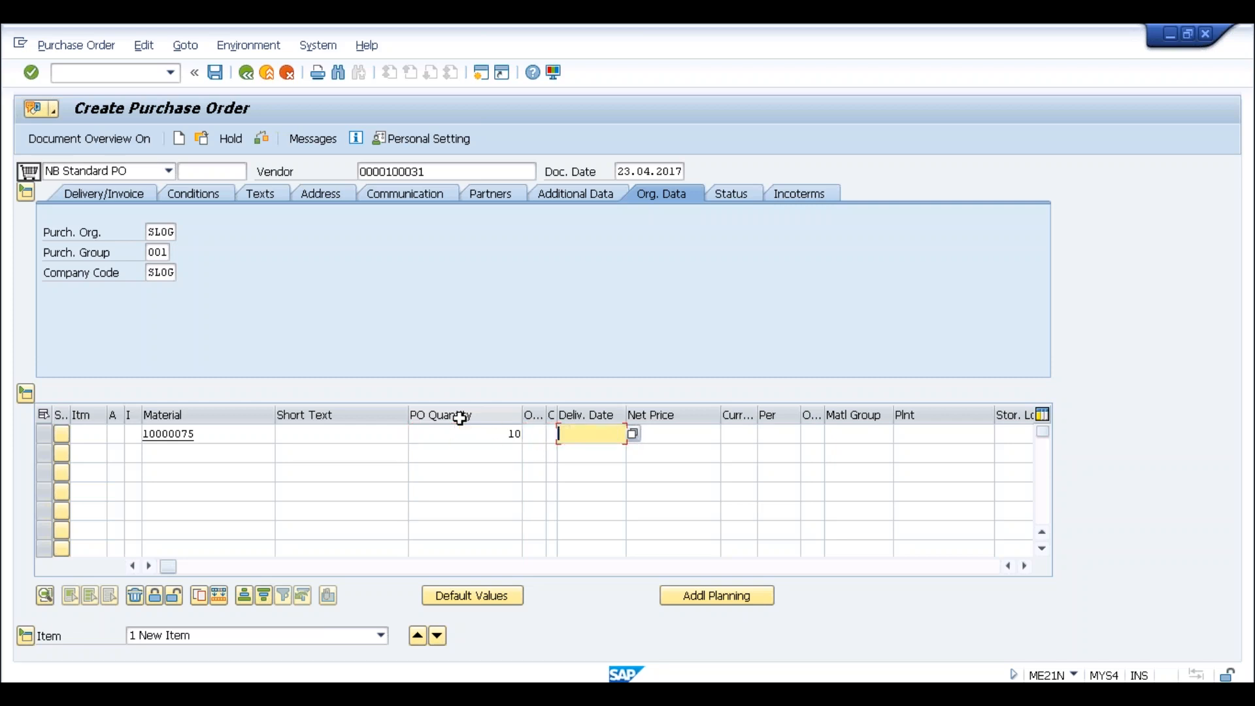
text(100)
key(Tab)
text(inr)
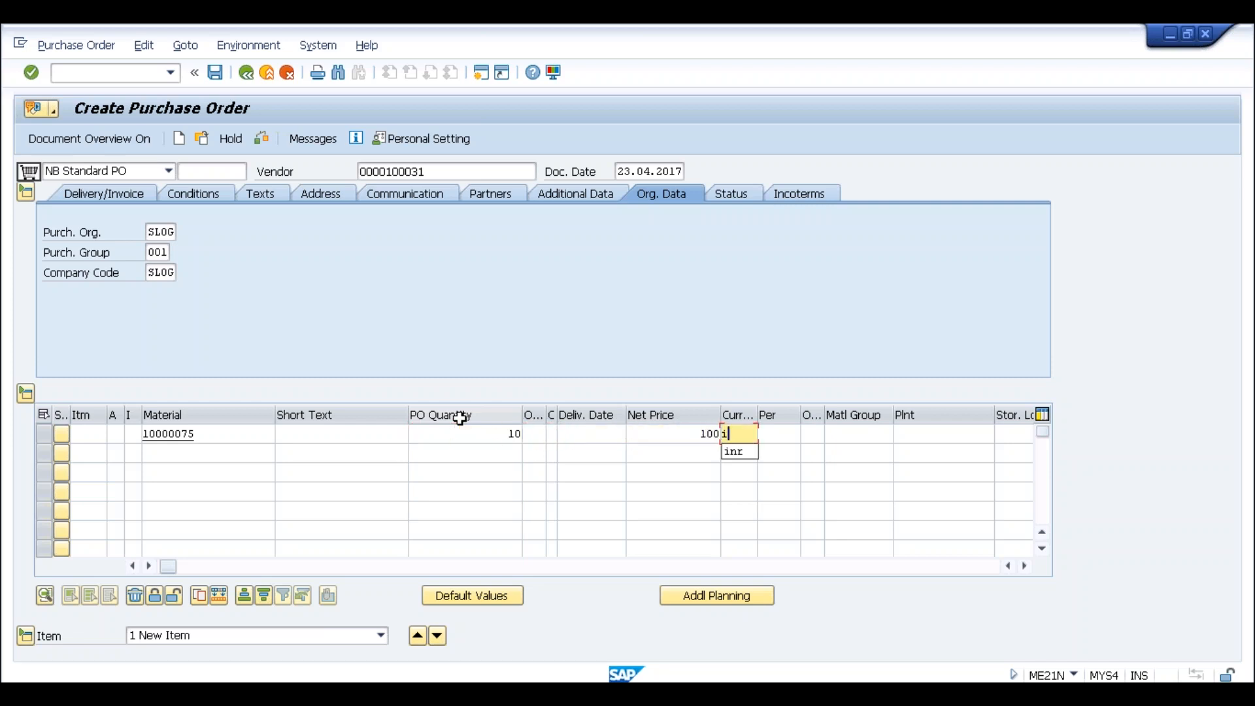
key(Tab)
key(Tab)
key(Tab)
key(Tab)
text(slog)
key(Return)
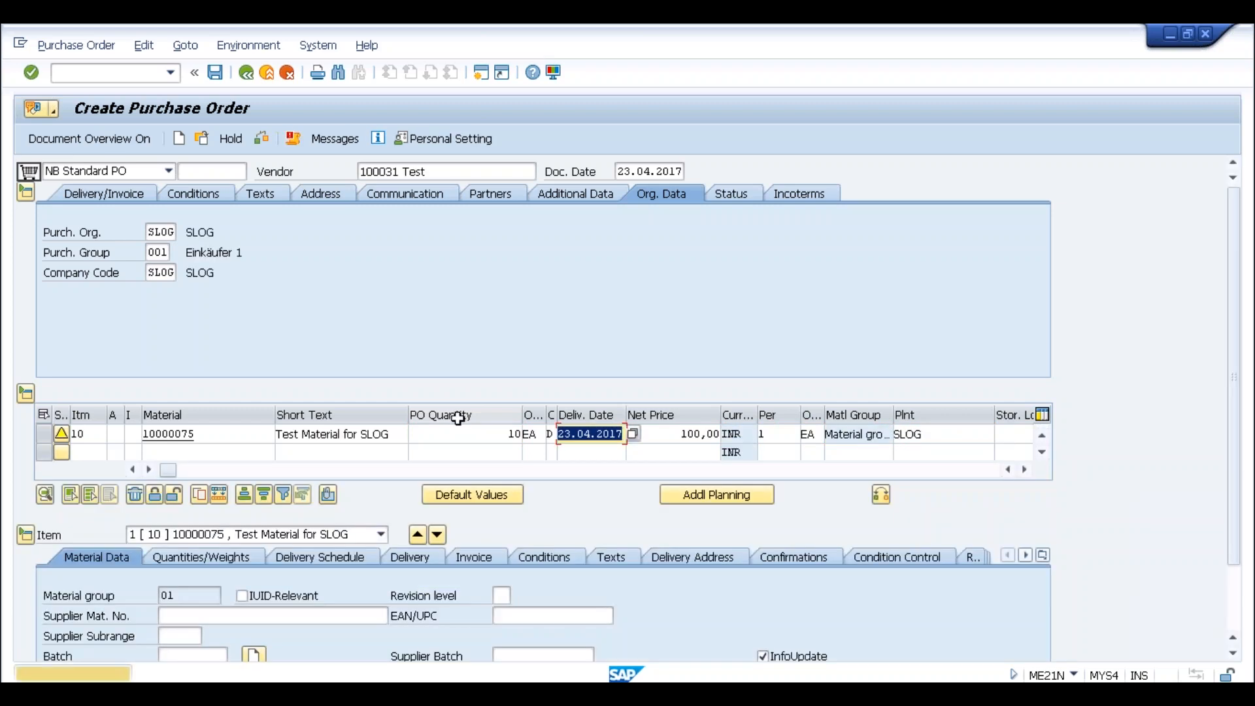
click(325, 139)
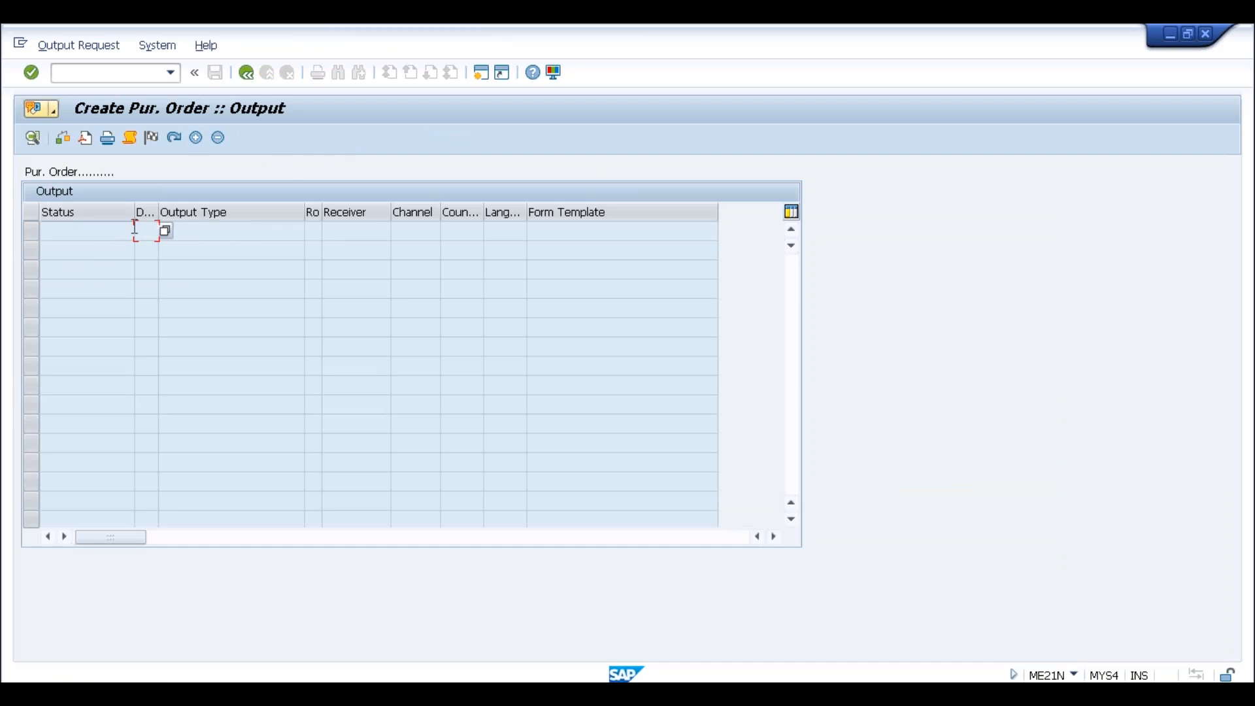
click(241, 75)
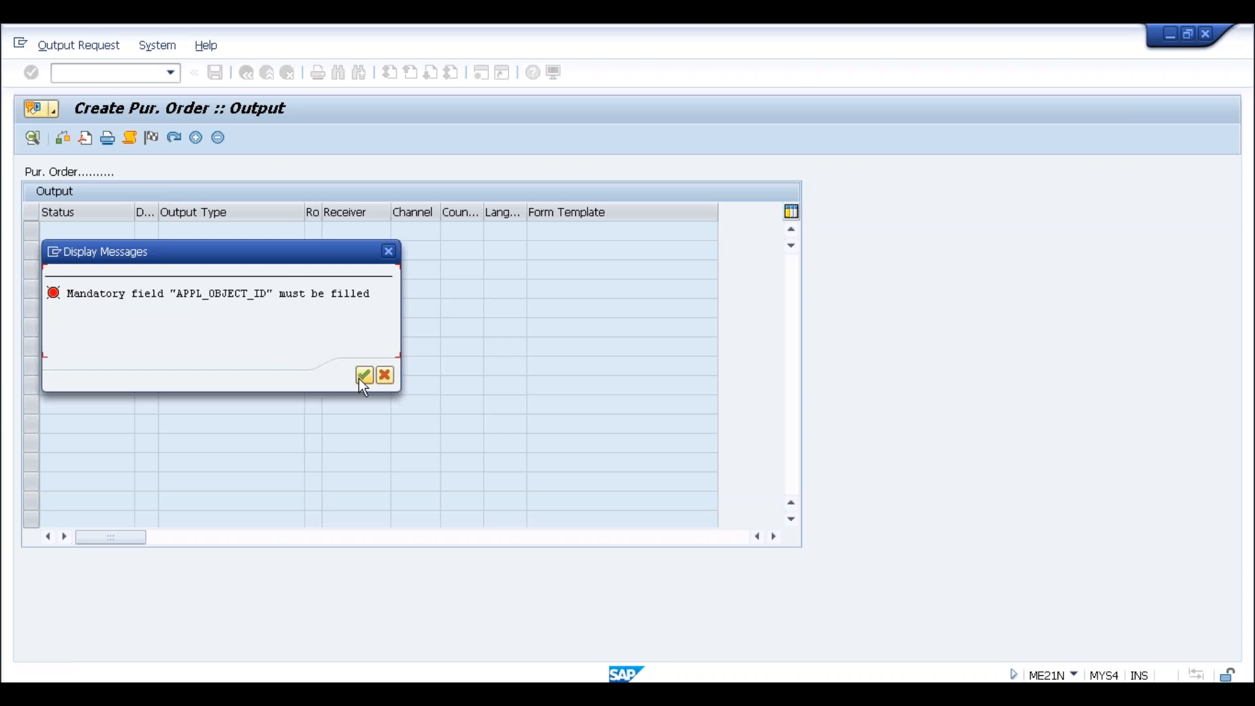
click(365, 376)
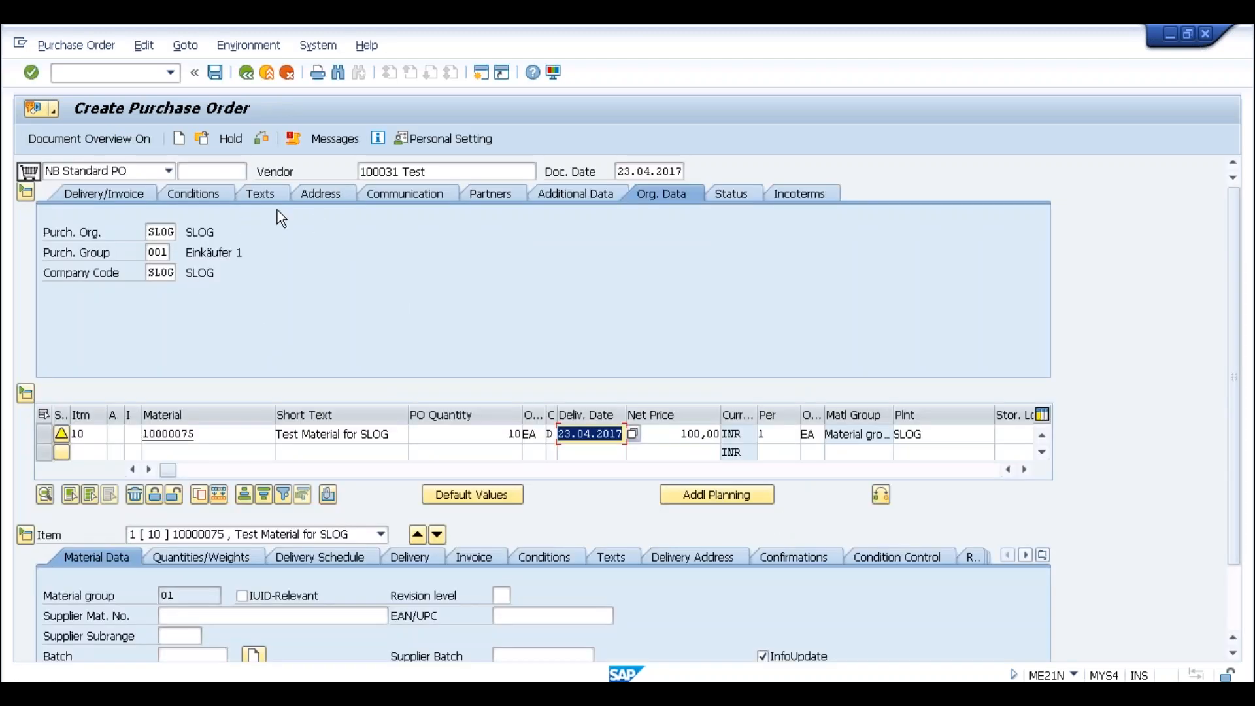
click(216, 74)
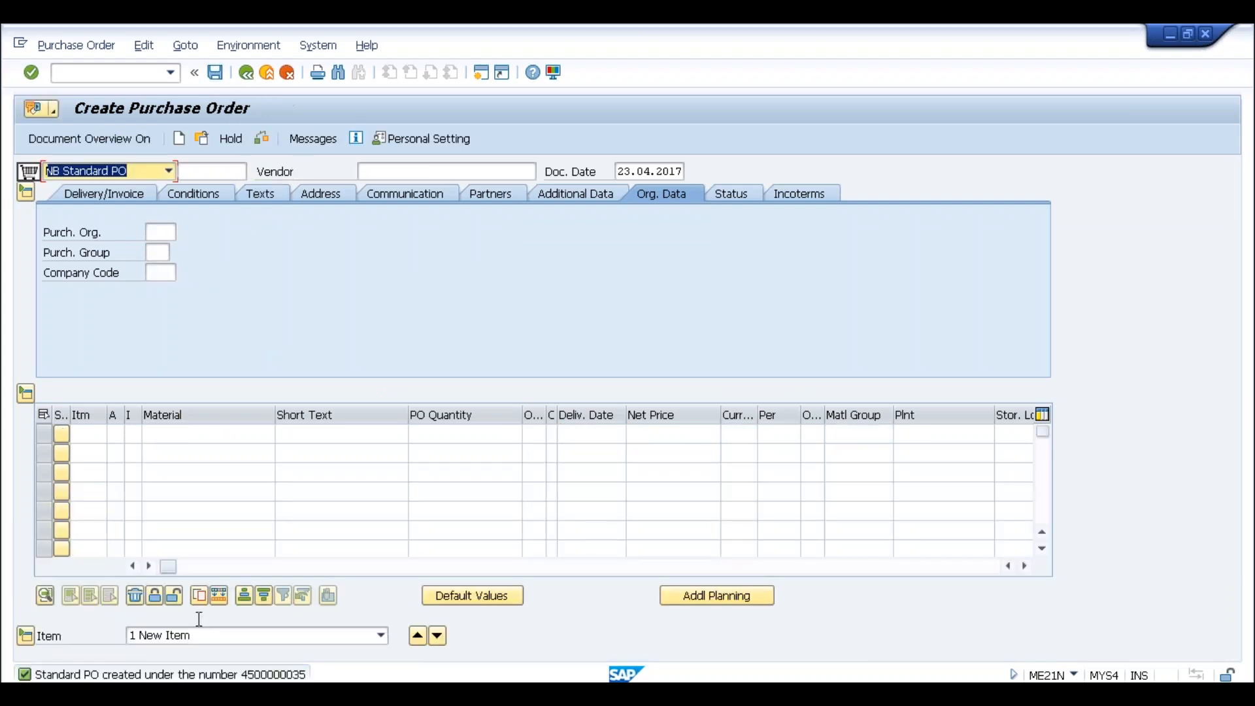
click(205, 140)
click(233, 354)
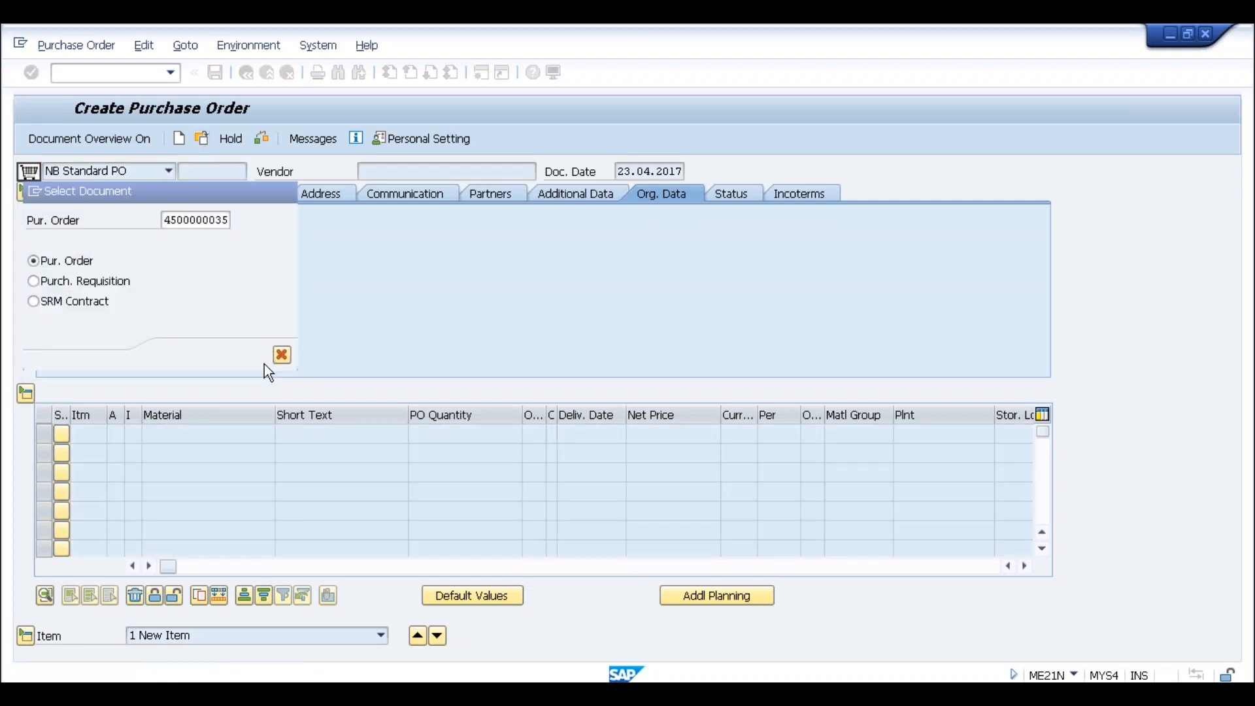
click(274, 140)
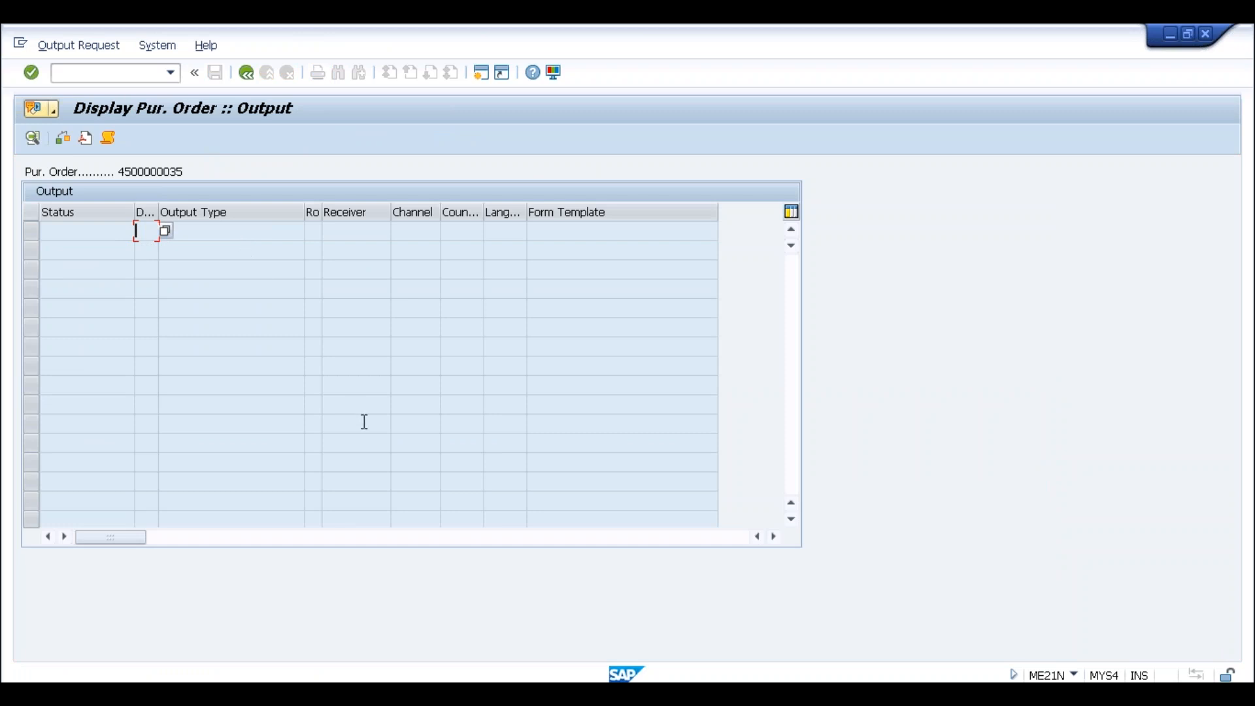
Start transaction OPD in a new SAP session
click(481, 72)
text(opd)
key(Return)
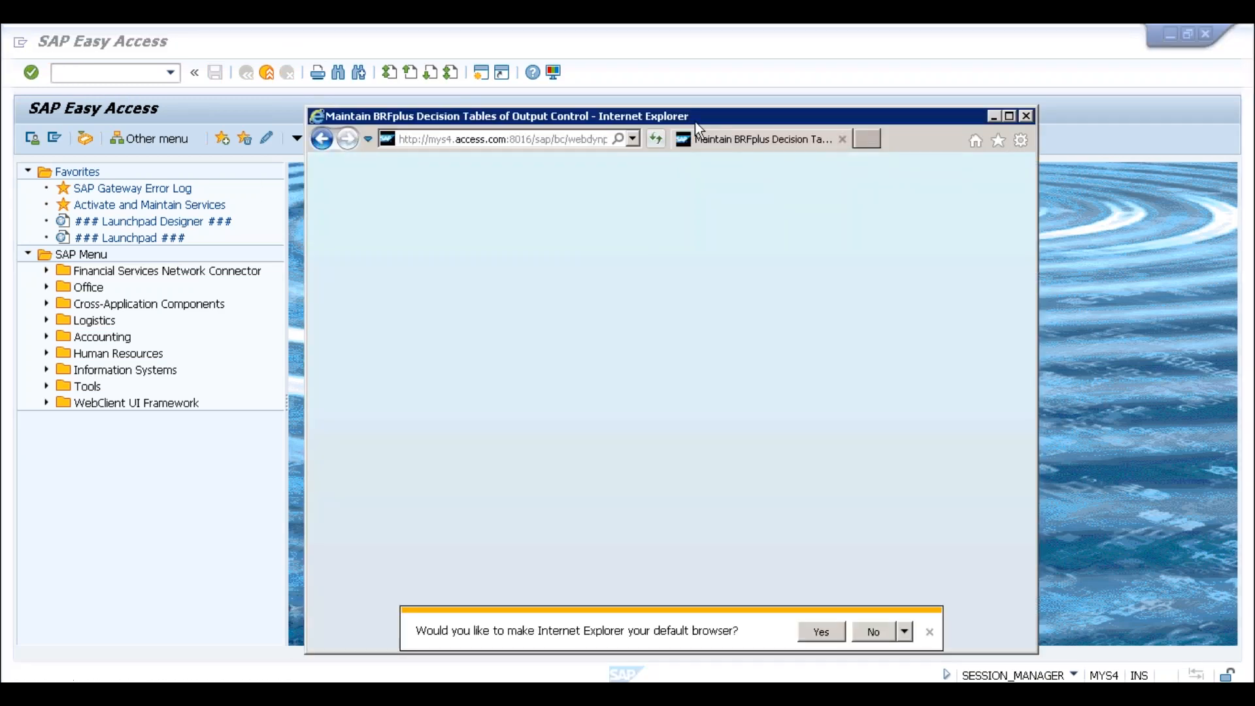
Maximize the window and show Purchase Order rules for the Output Type determination step
double_click(695, 121)
click(460, 215)
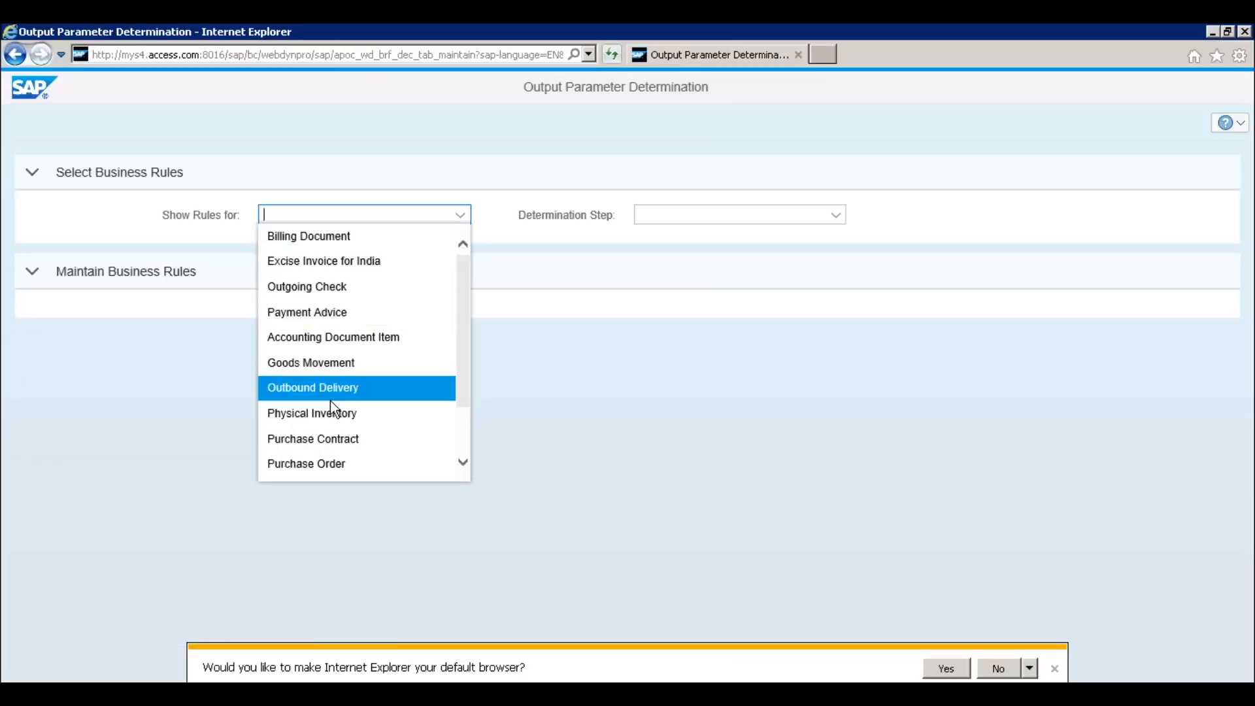
click(314, 465)
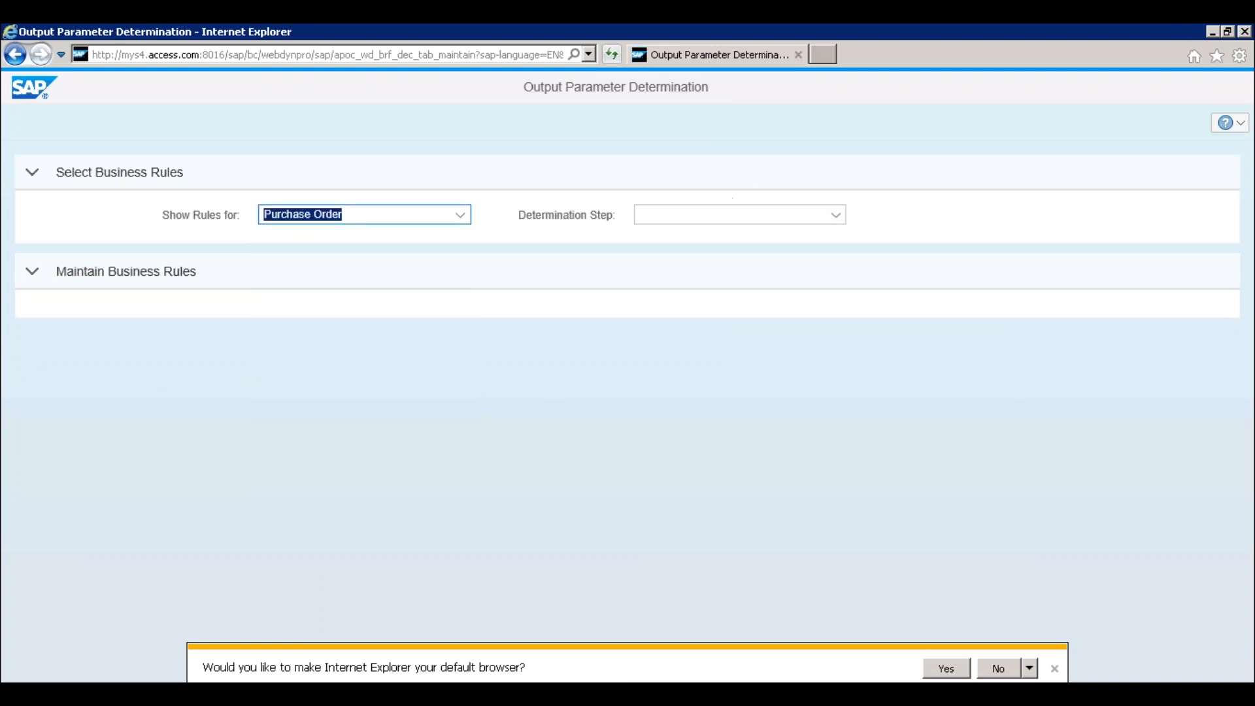
click(723, 217)
click(697, 237)
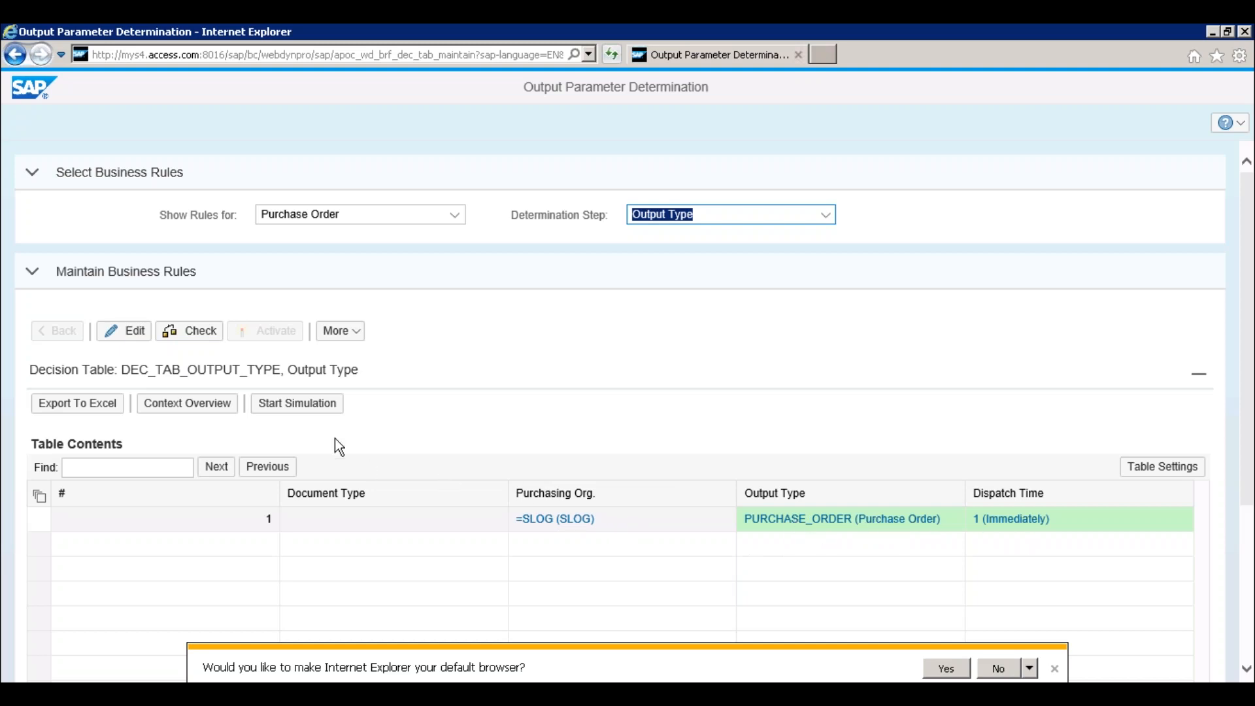
click(318, 421)
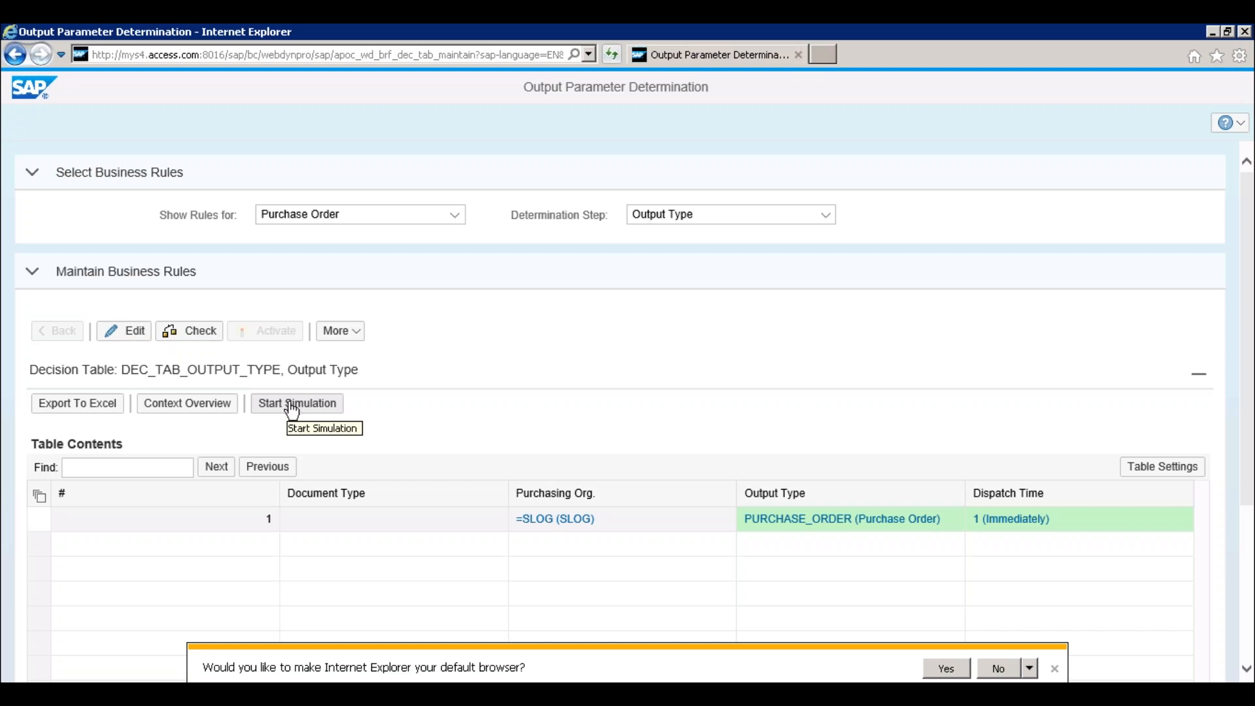
click(282, 410)
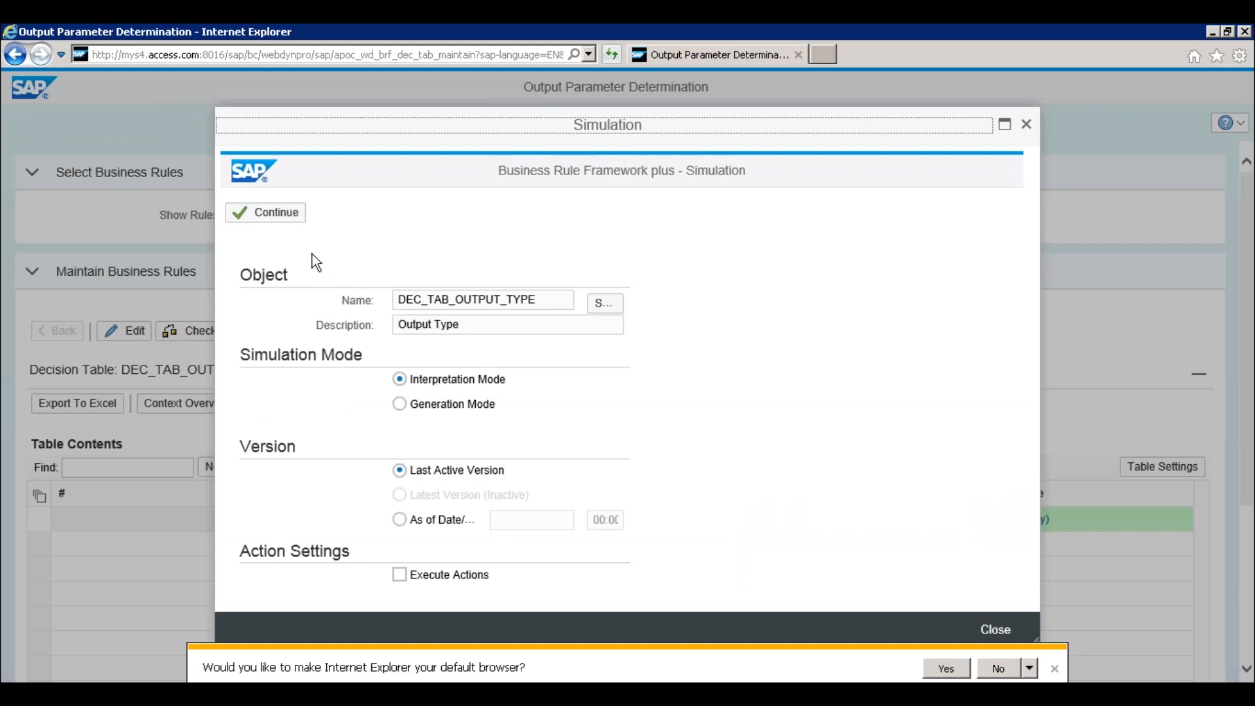
click(266, 213)
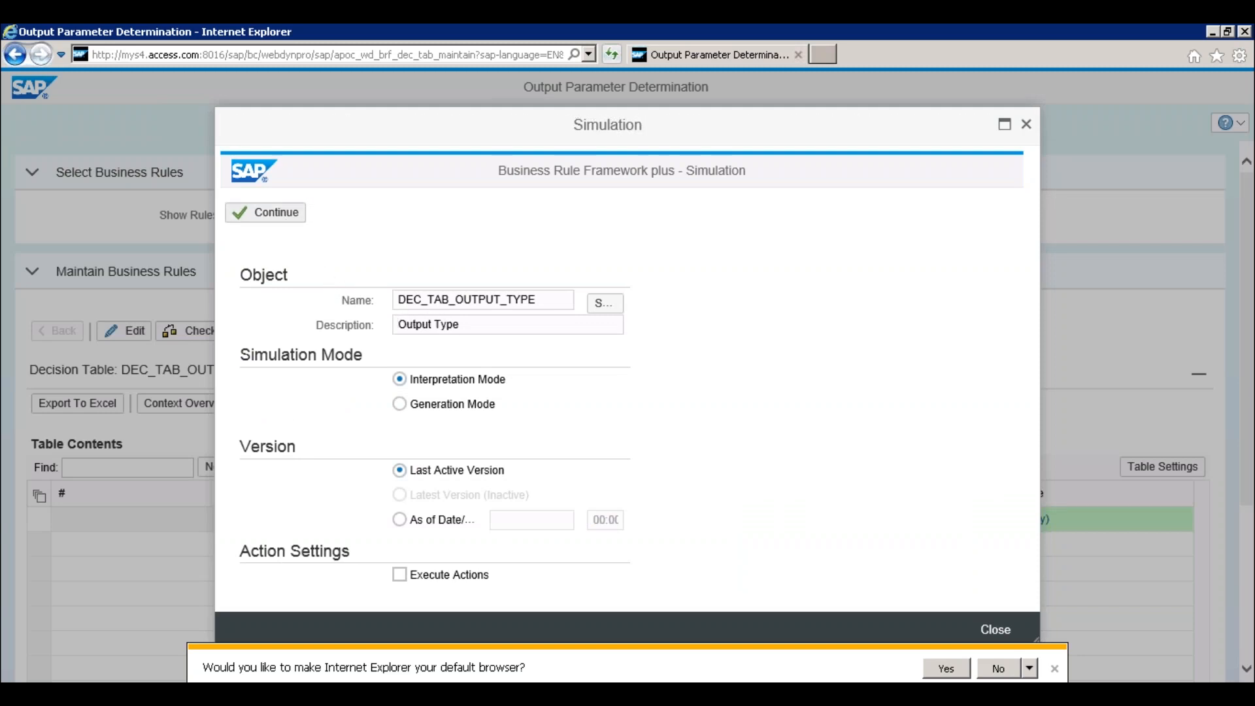
click(442, 495)
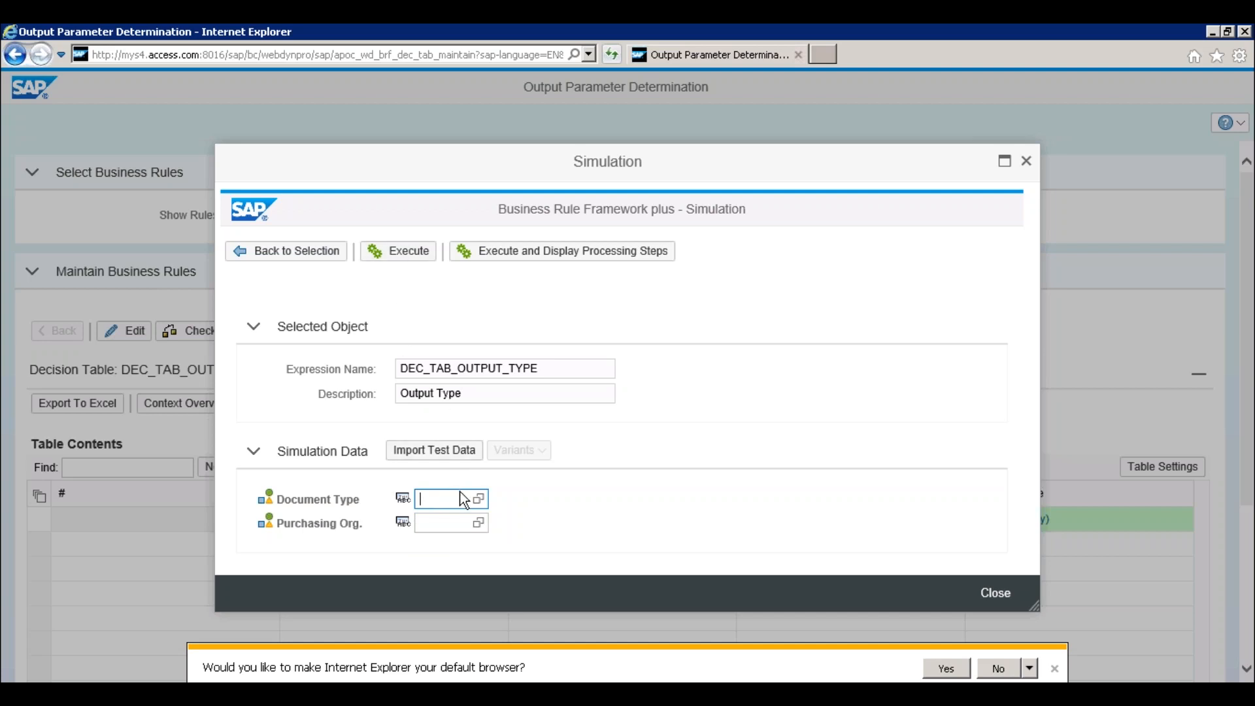
text(NB)
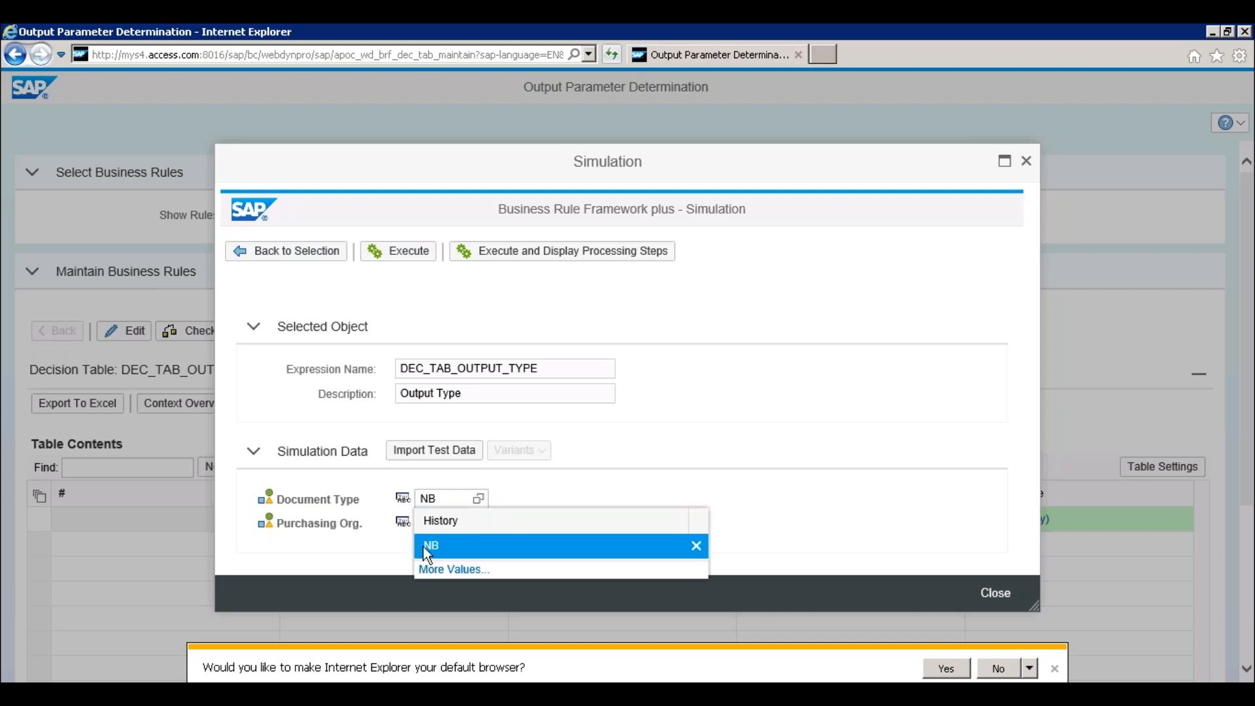
click(428, 546)
click(425, 524)
text(SLOG)
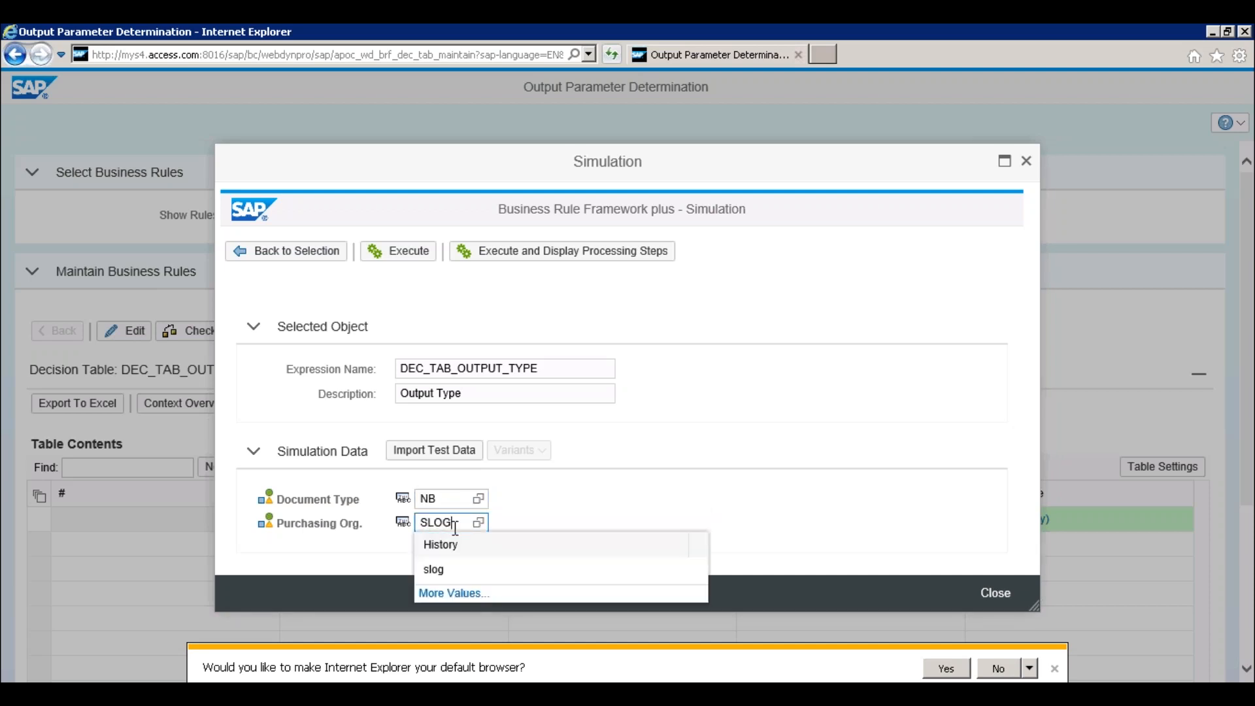
click(524, 519)
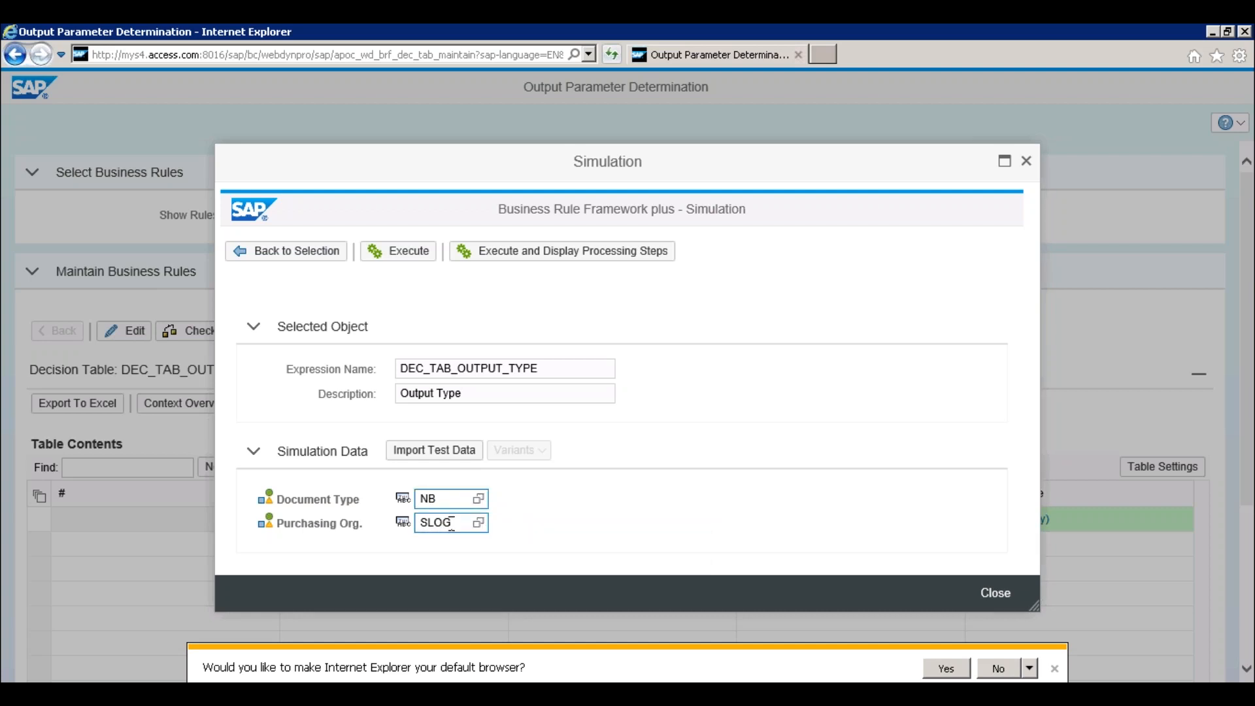
click(410, 254)
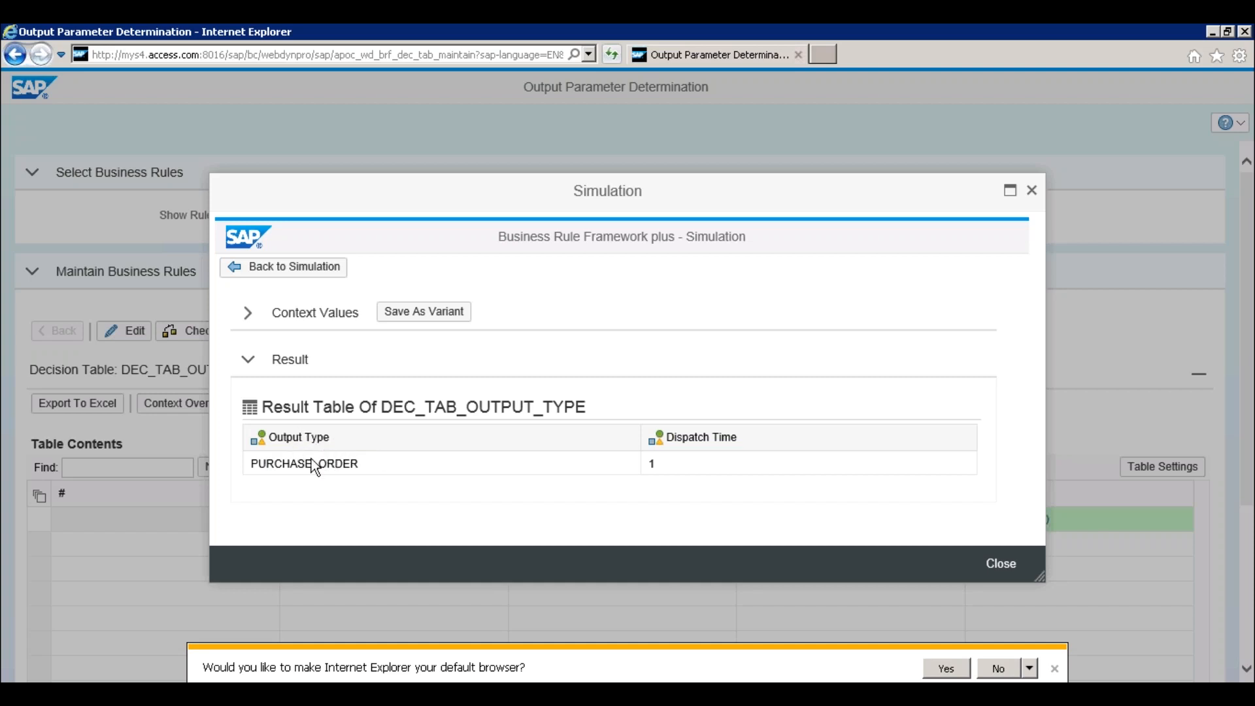
click(1032, 190)
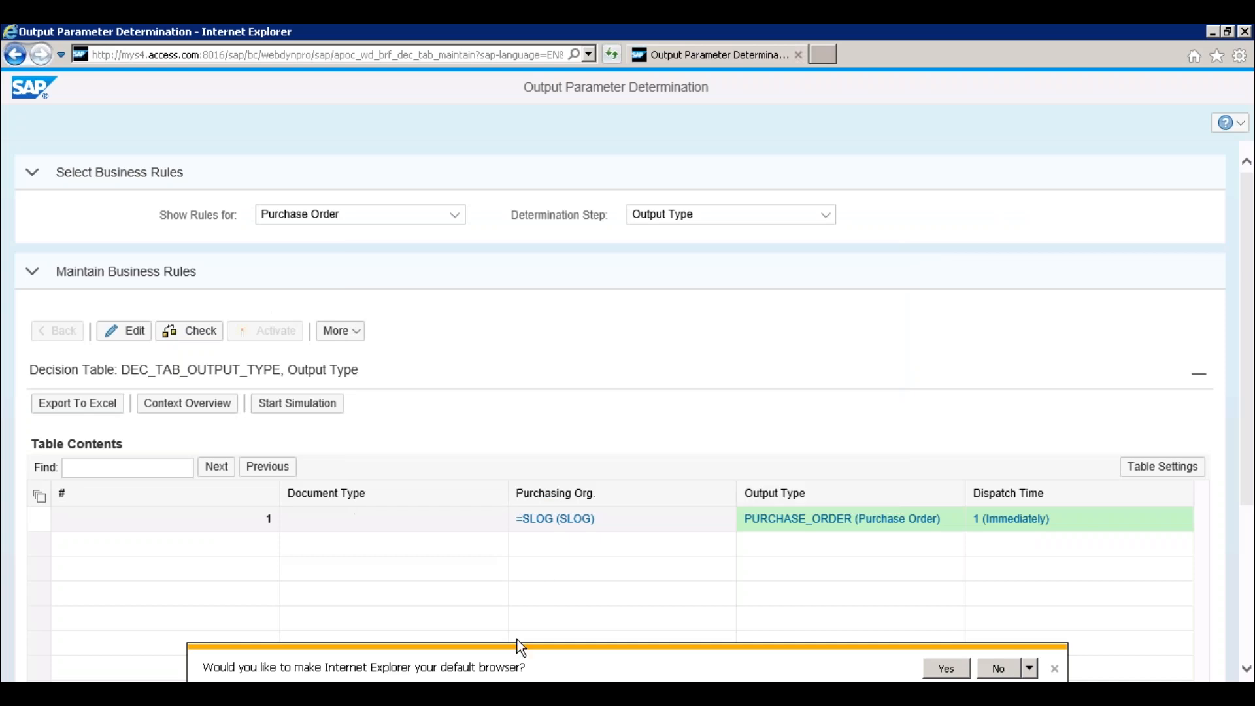
click(266, 693)
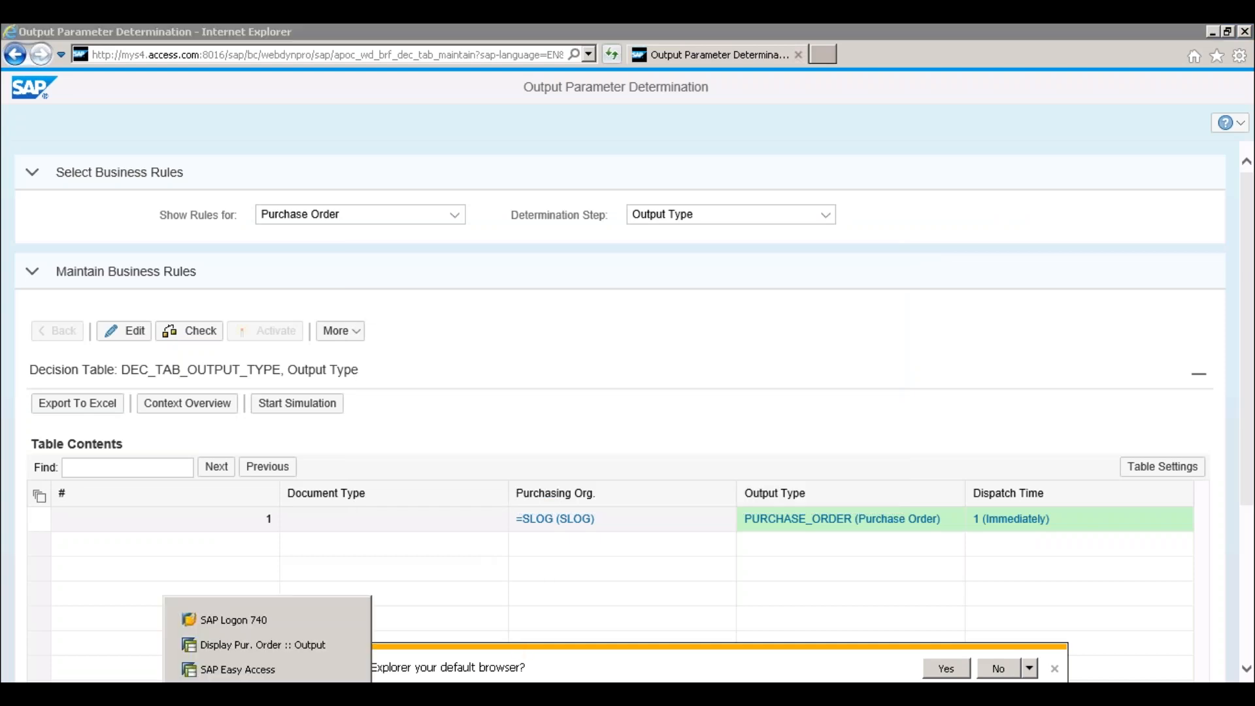
click(259, 646)
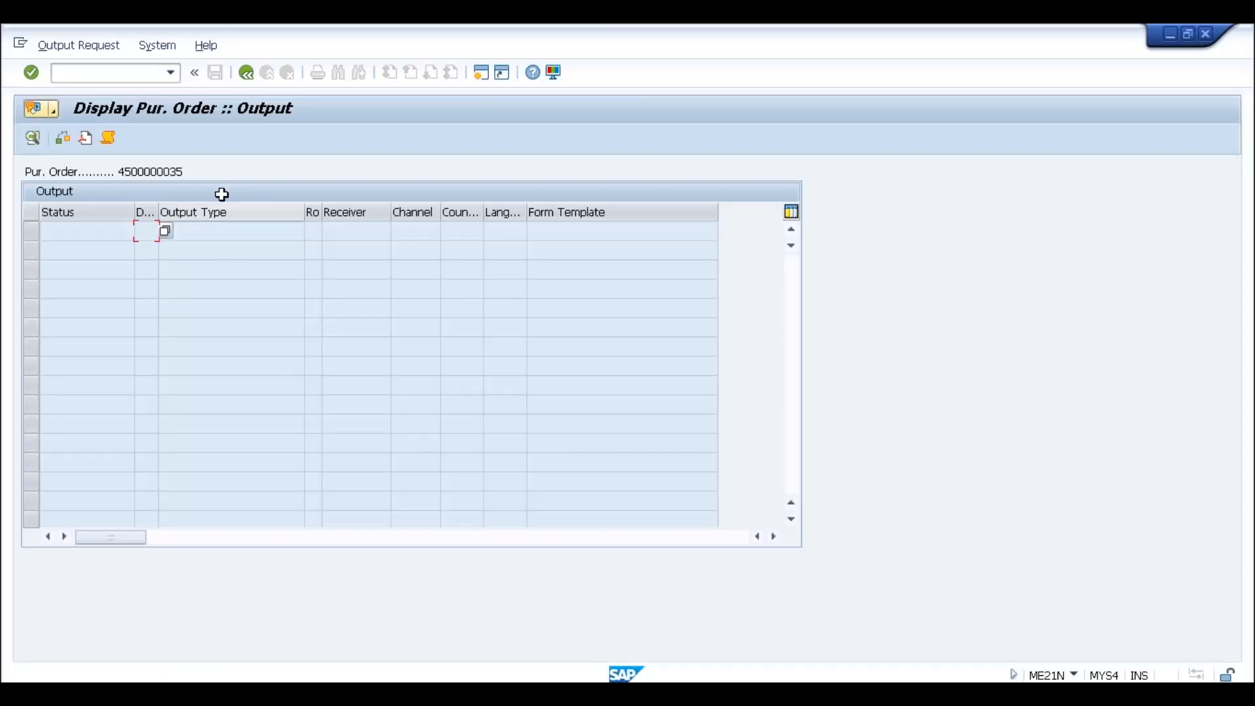
drag(119, 171, 191, 167)
click(191, 168)
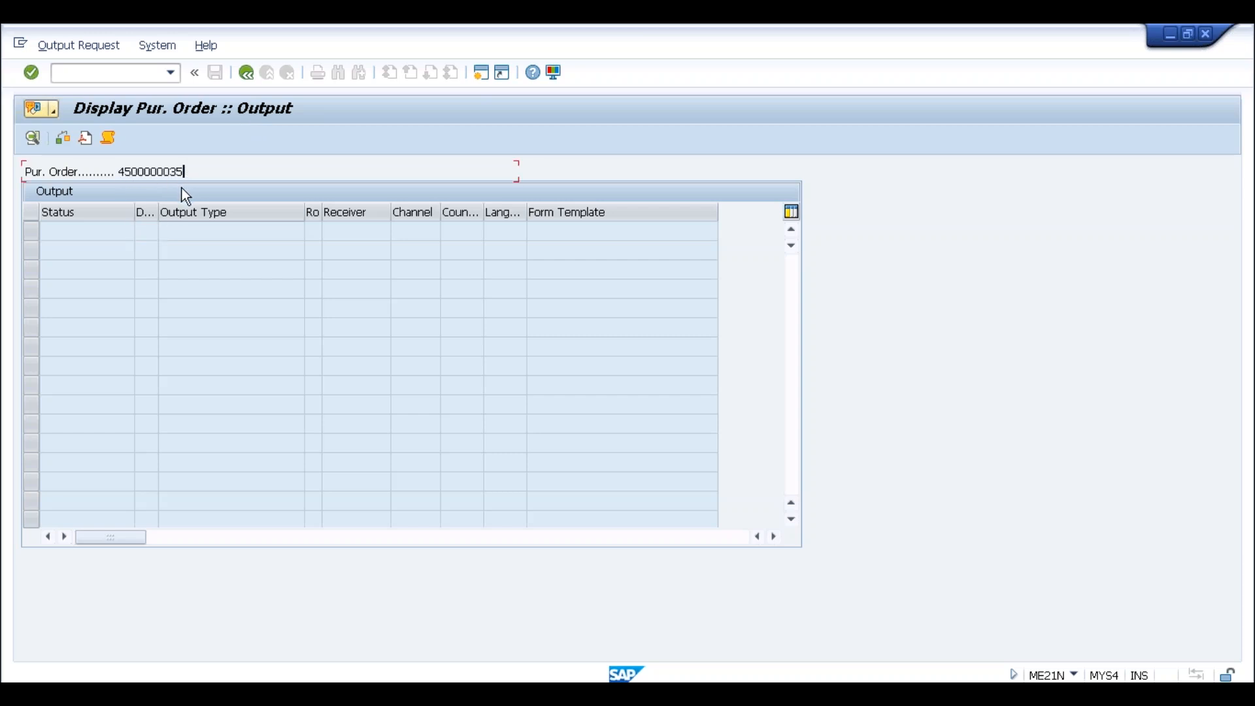
click(246, 72)
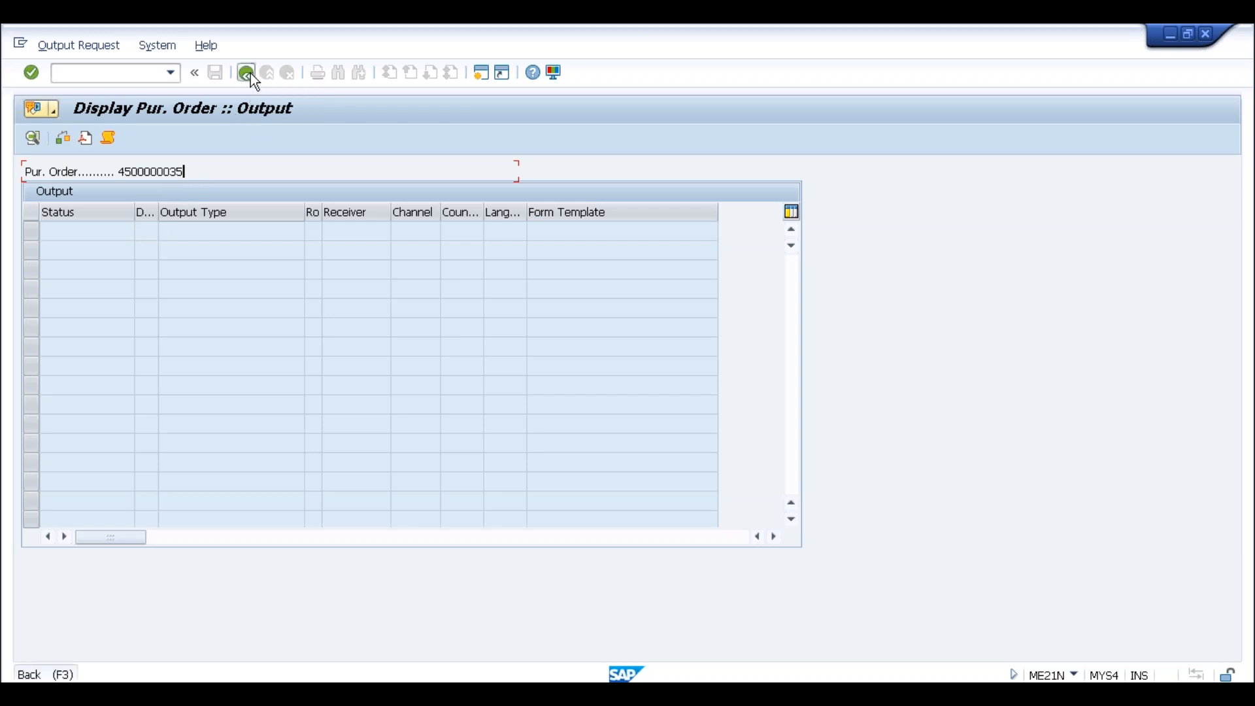
click(817, 195)
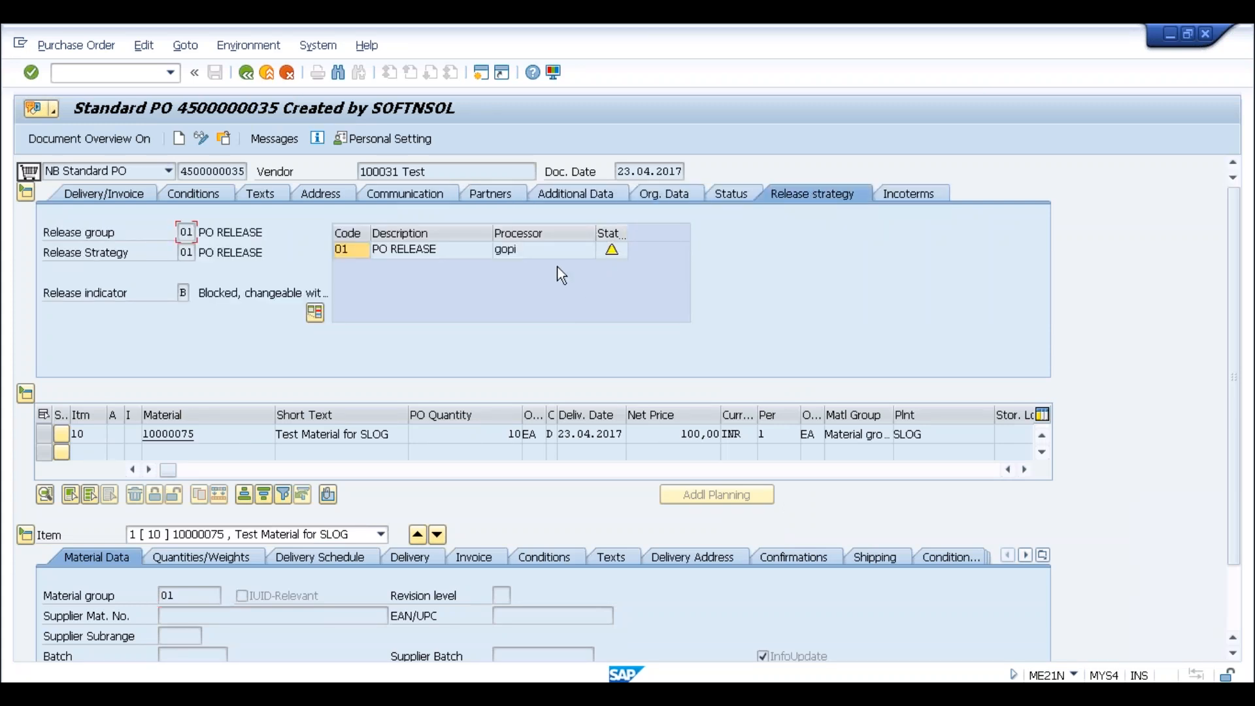
click(170, 76)
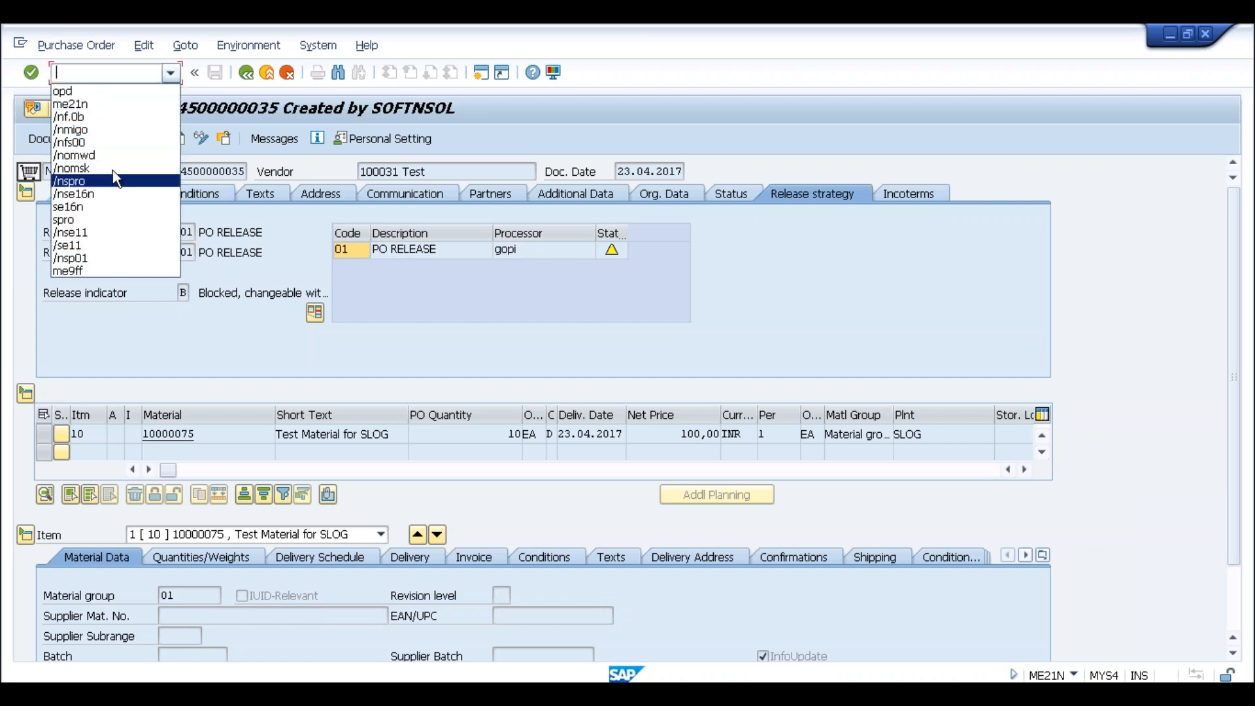
key(Escape)
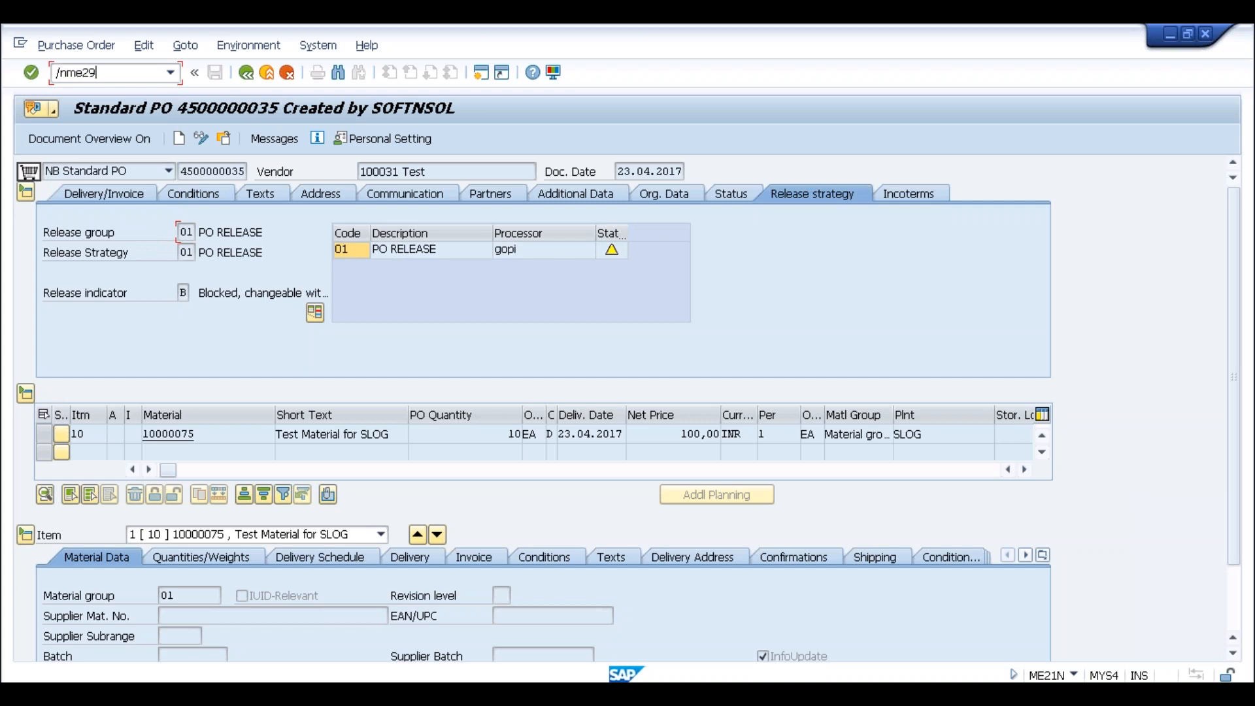
text(/nme29n)
key(Return)
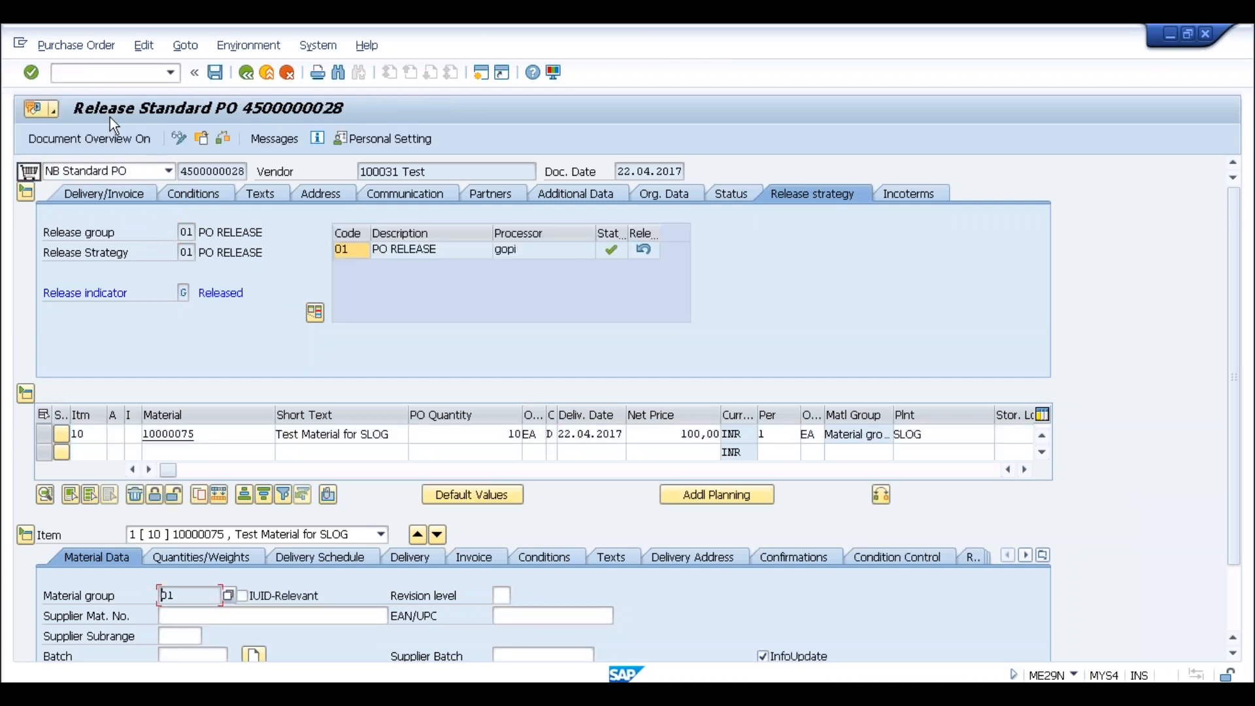
click(201, 136)
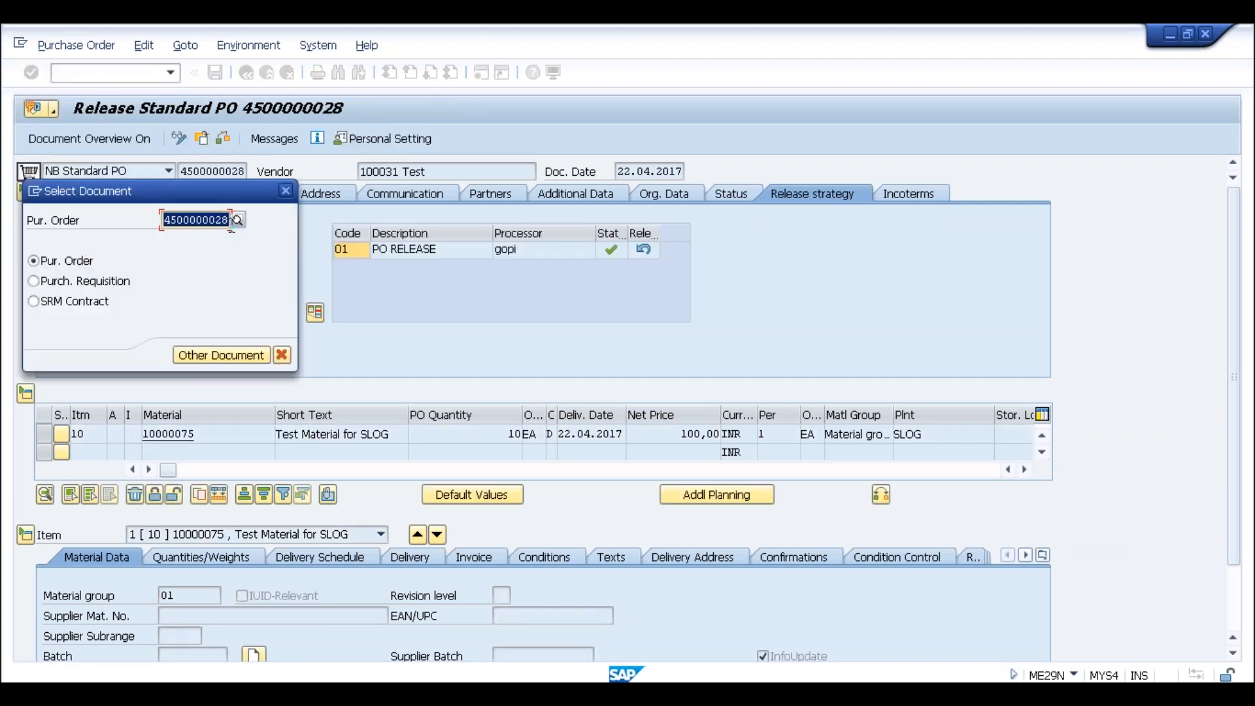
key(BackSpace)
key(BackSpace)
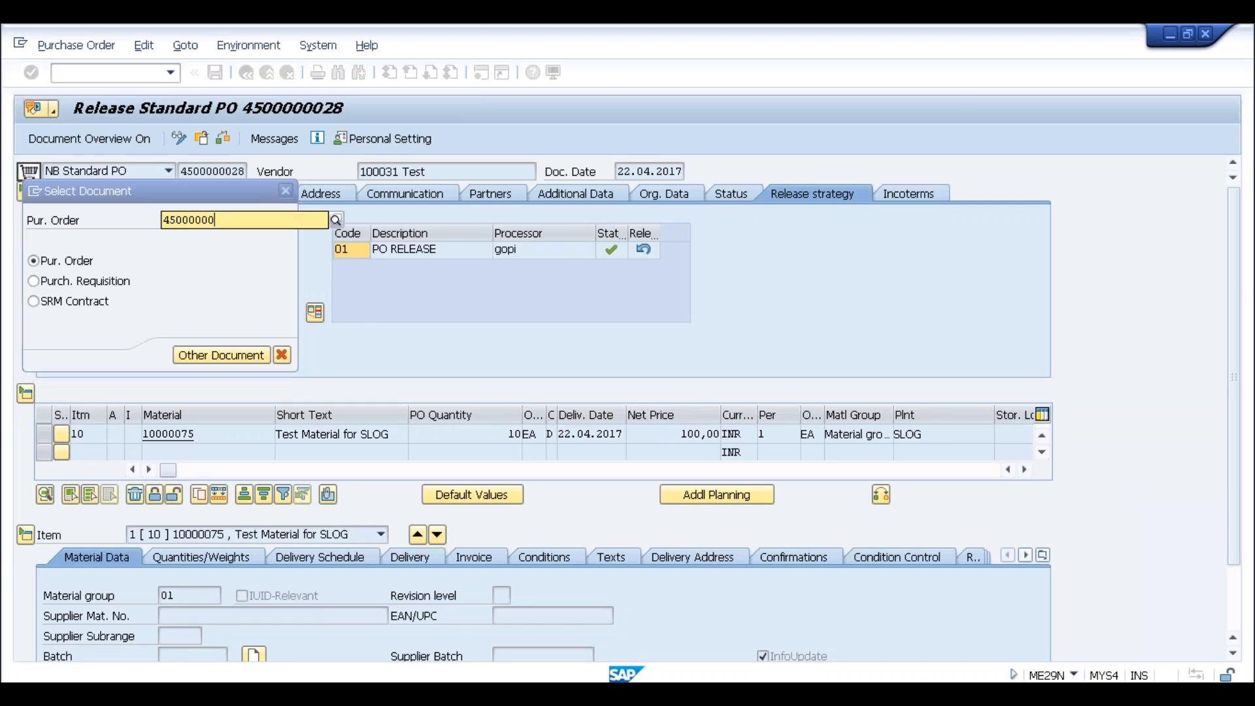
key(Return)
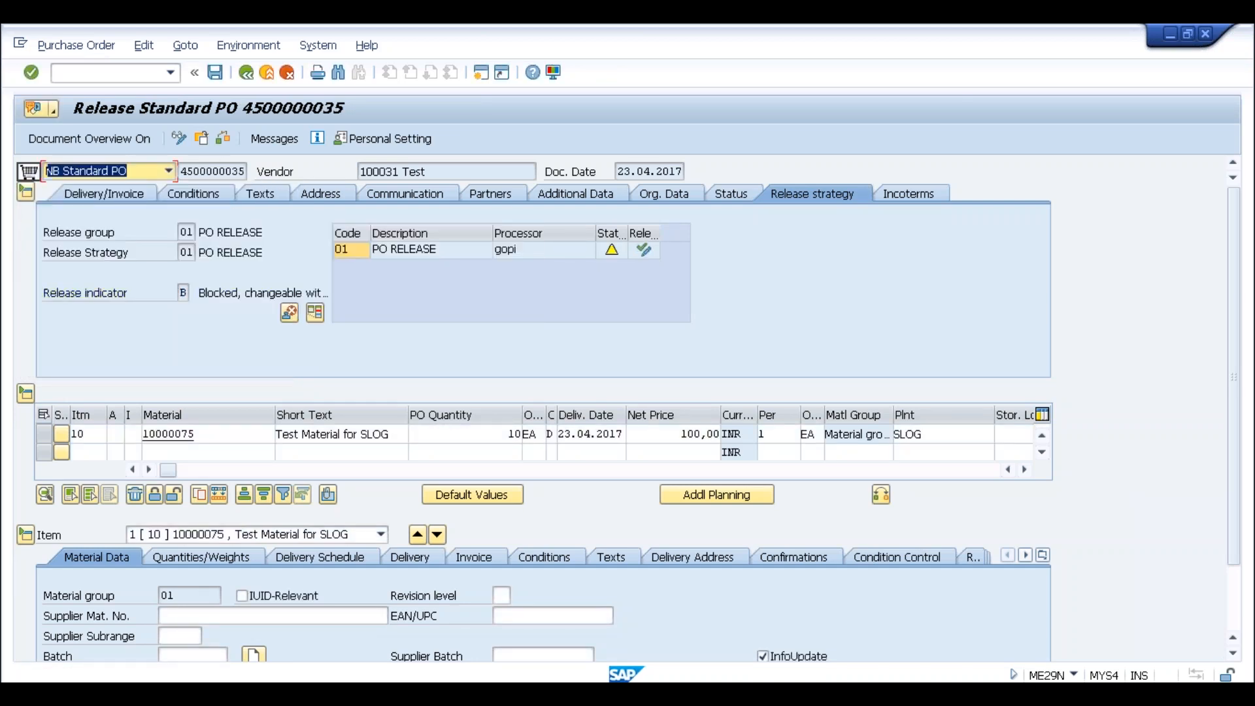
click(644, 253)
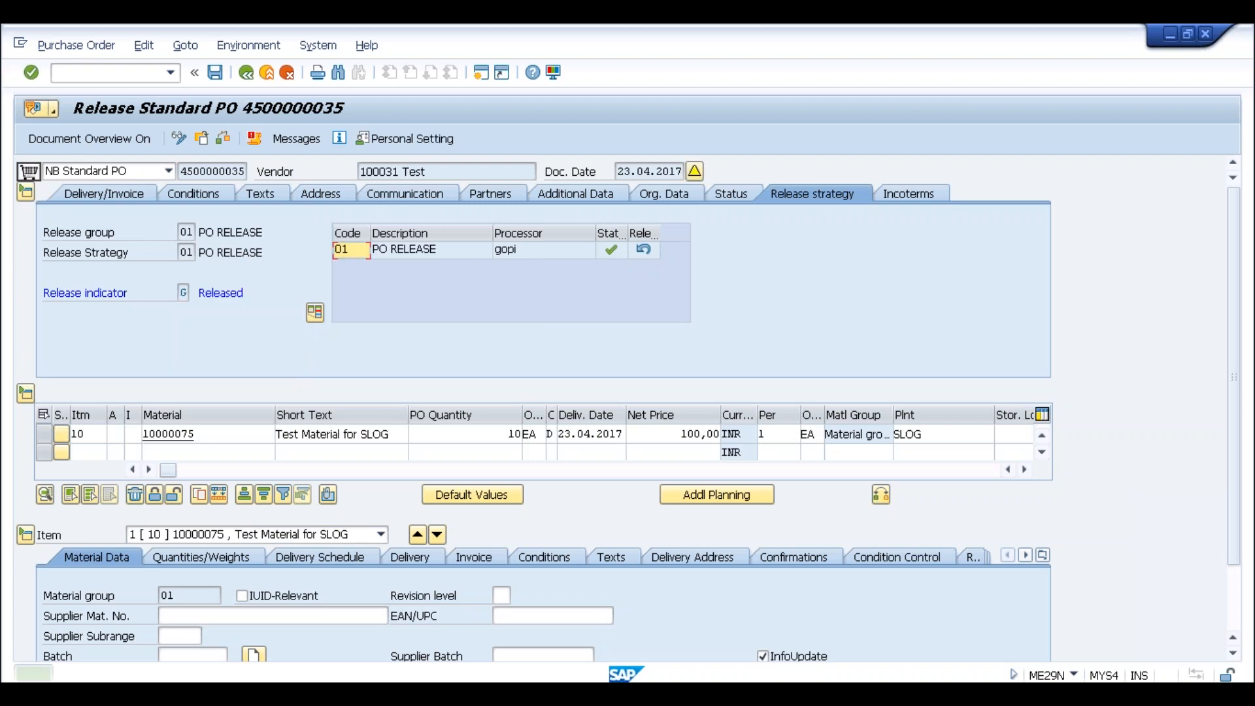
click(216, 73)
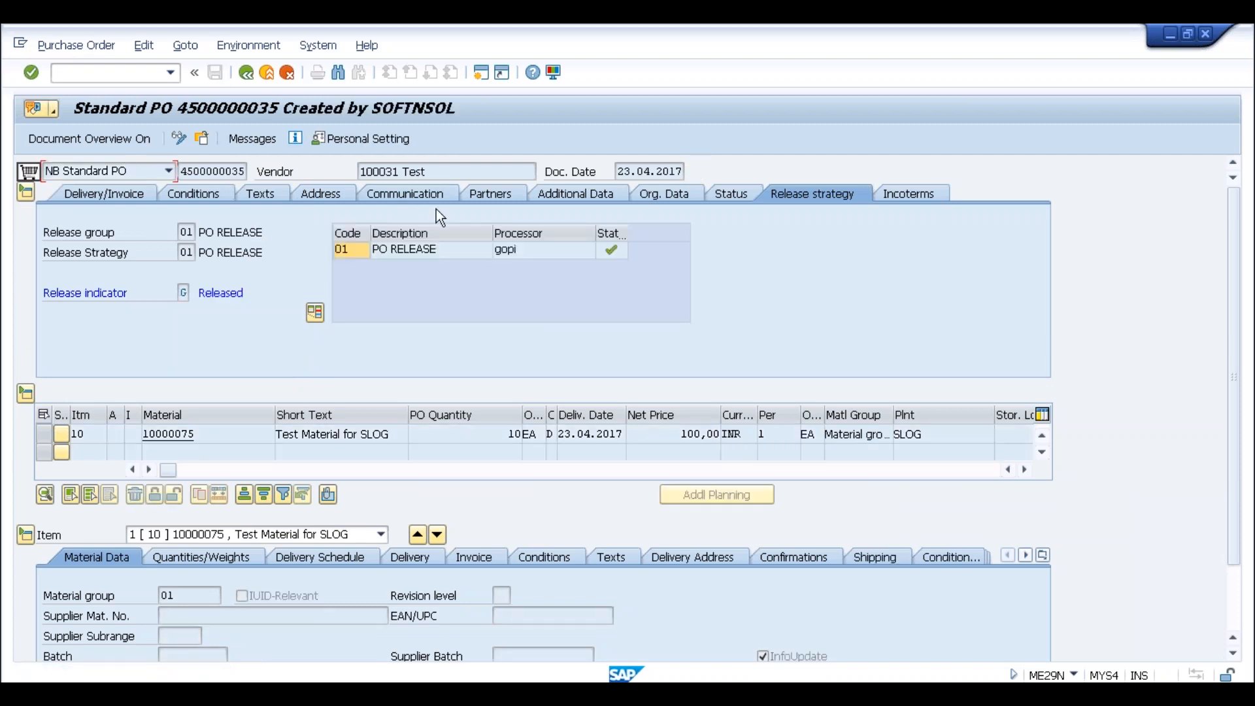
click(250, 139)
Review the output line's PURCHASE_ORDER output type and form template cells
click(257, 234)
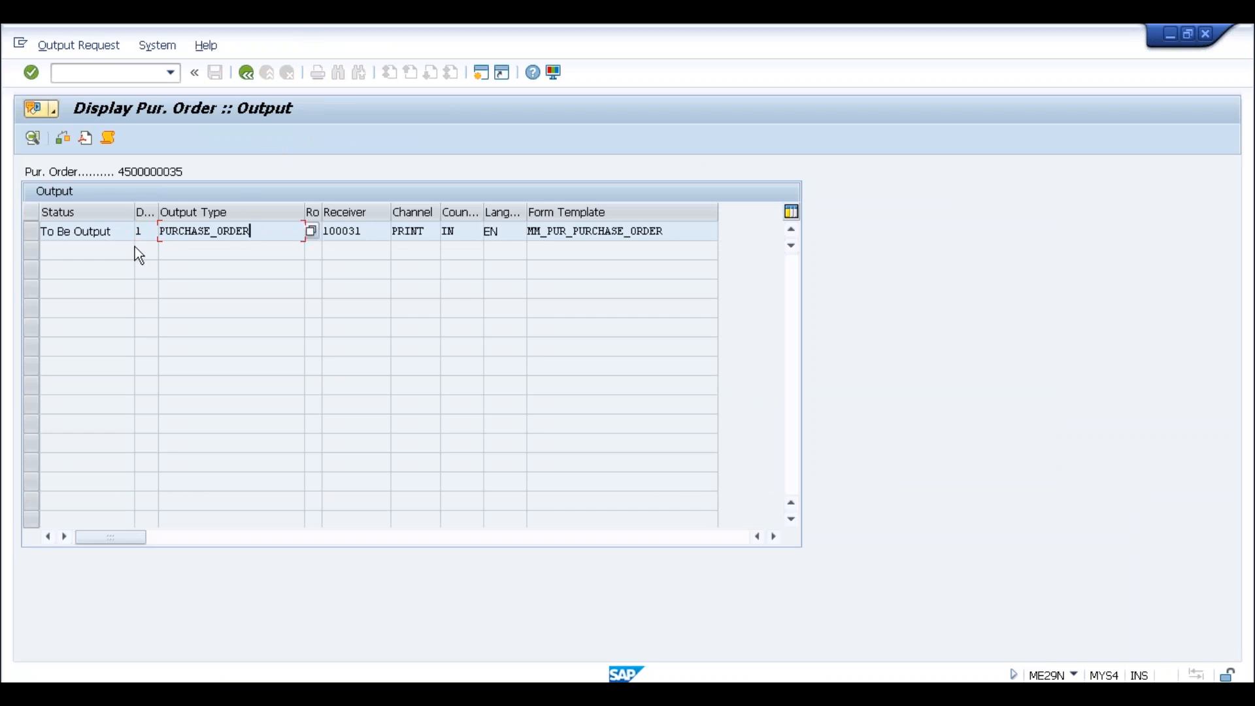
click(589, 230)
click(671, 230)
drag(260, 231, 156, 234)
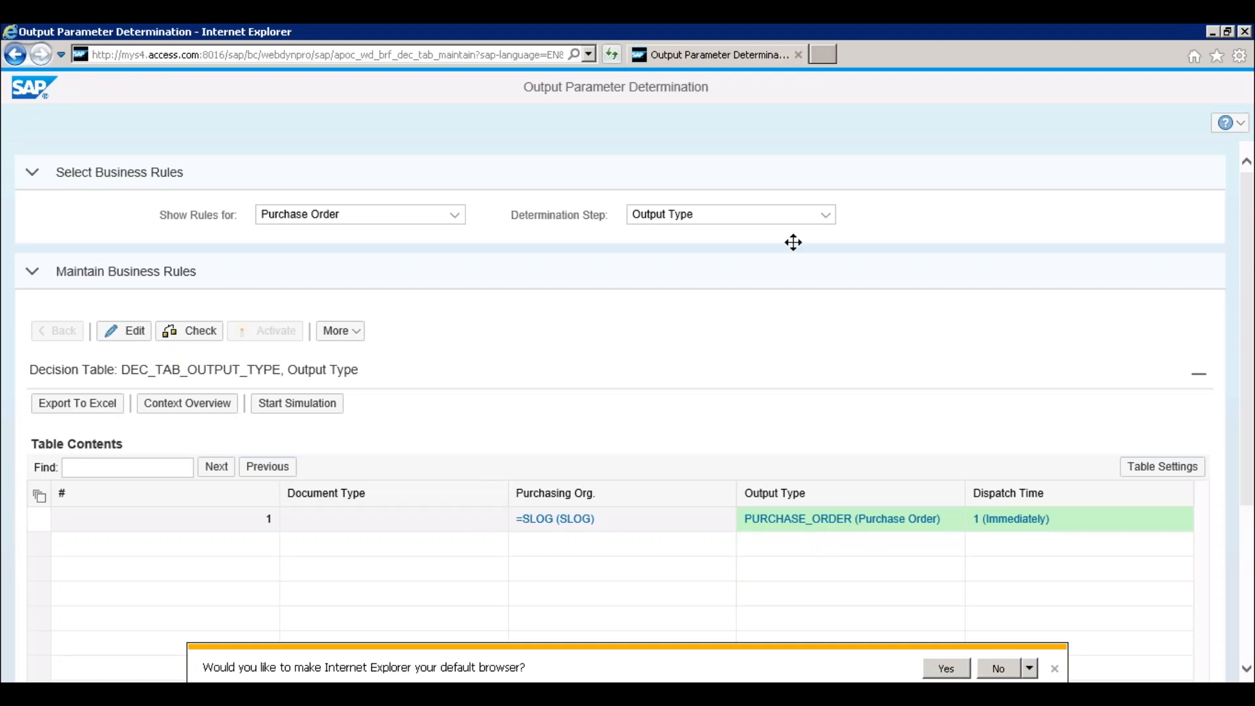
Show the Receiver determination rules in Output Parameter Determination
click(827, 215)
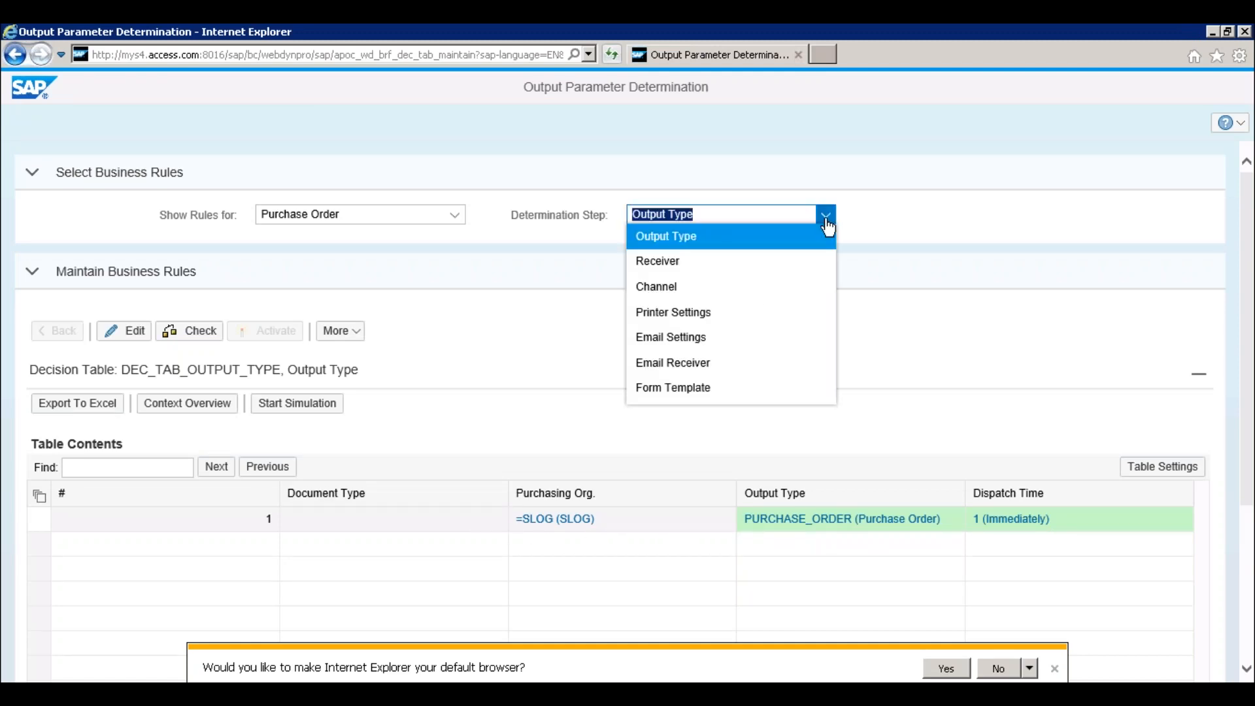
click(680, 260)
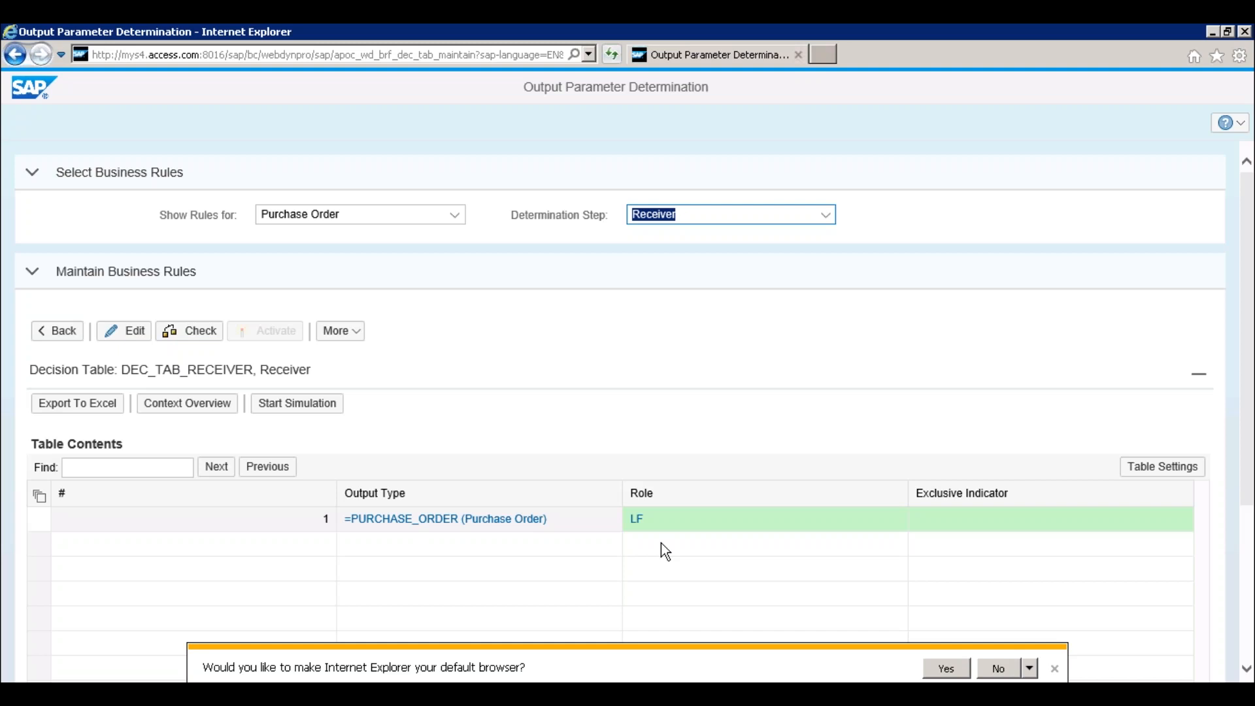
key(alt+Tab)
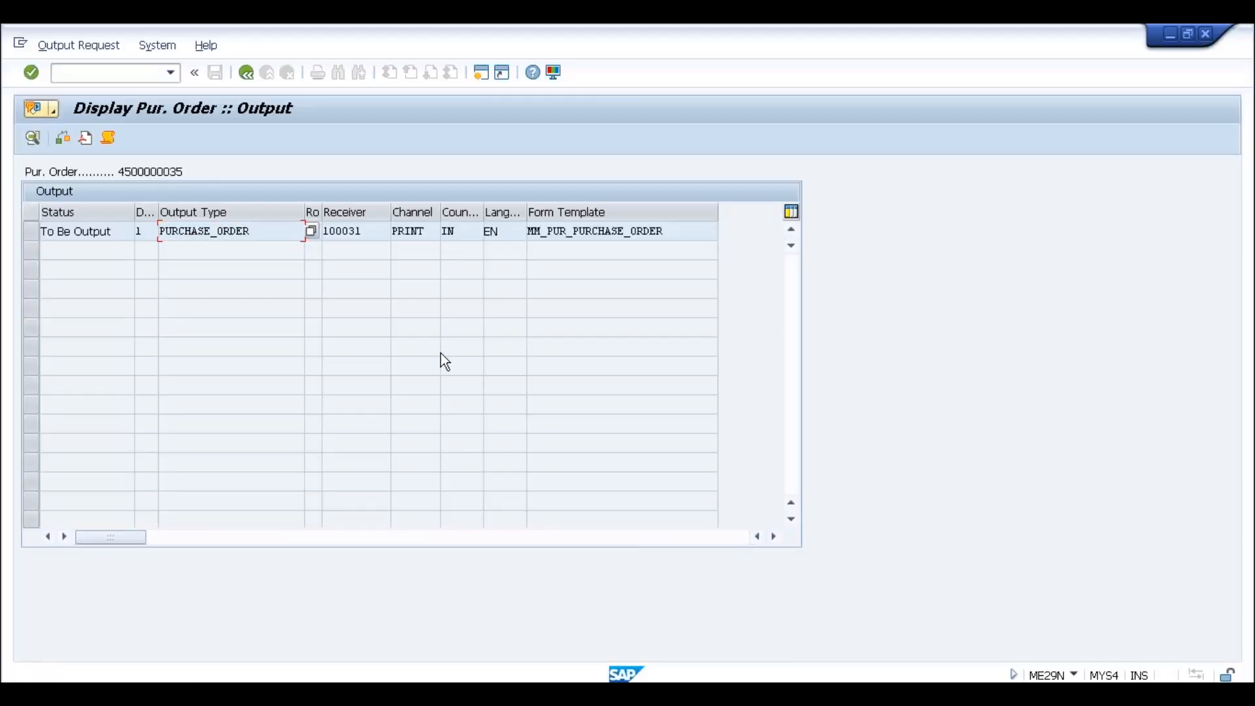
Enter role LF on the PO output line and check its receiver number
click(312, 233)
text(LF)
drag(376, 231, 326, 232)
click(327, 253)
click(298, 234)
click(312, 233)
click(366, 231)
drag(365, 231, 325, 230)
click(321, 230)
click(311, 231)
click(320, 231)
Show the Channel determination rules in Output Parameter Determination
key(alt+Tab)
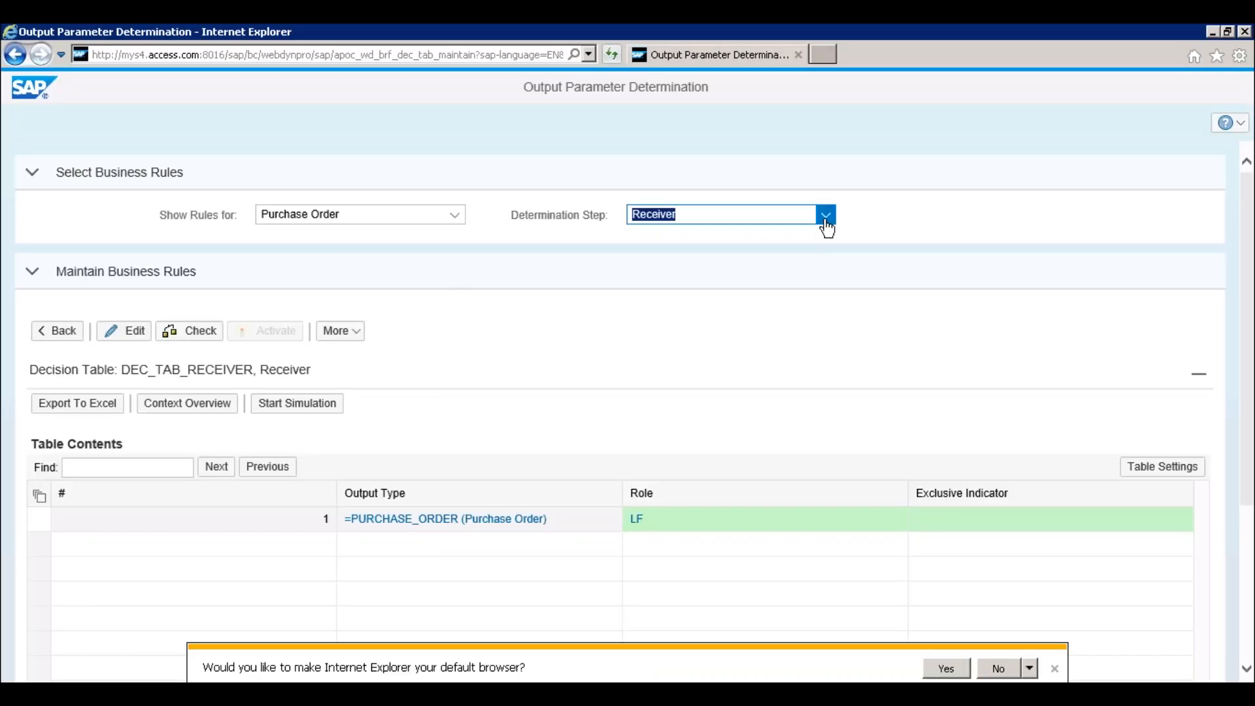
click(828, 225)
click(641, 293)
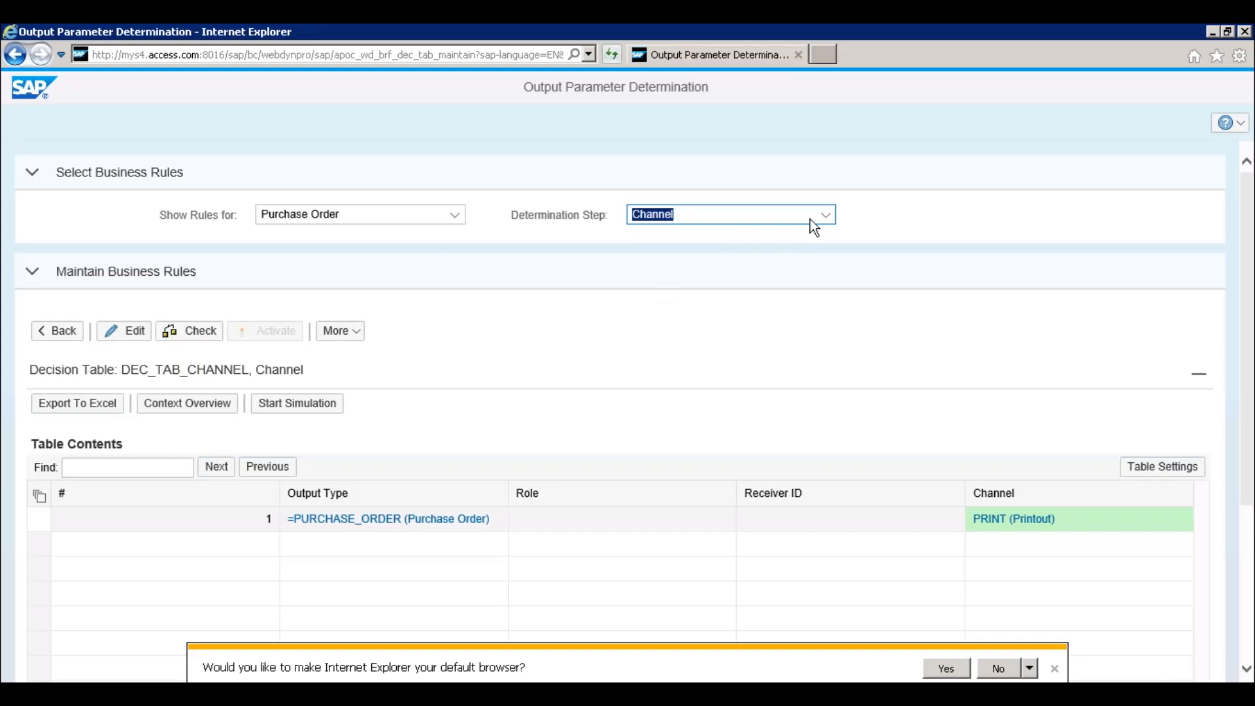
Show the Printer Settings rules with the Print Queue and Number of Copies columns
click(811, 219)
click(692, 312)
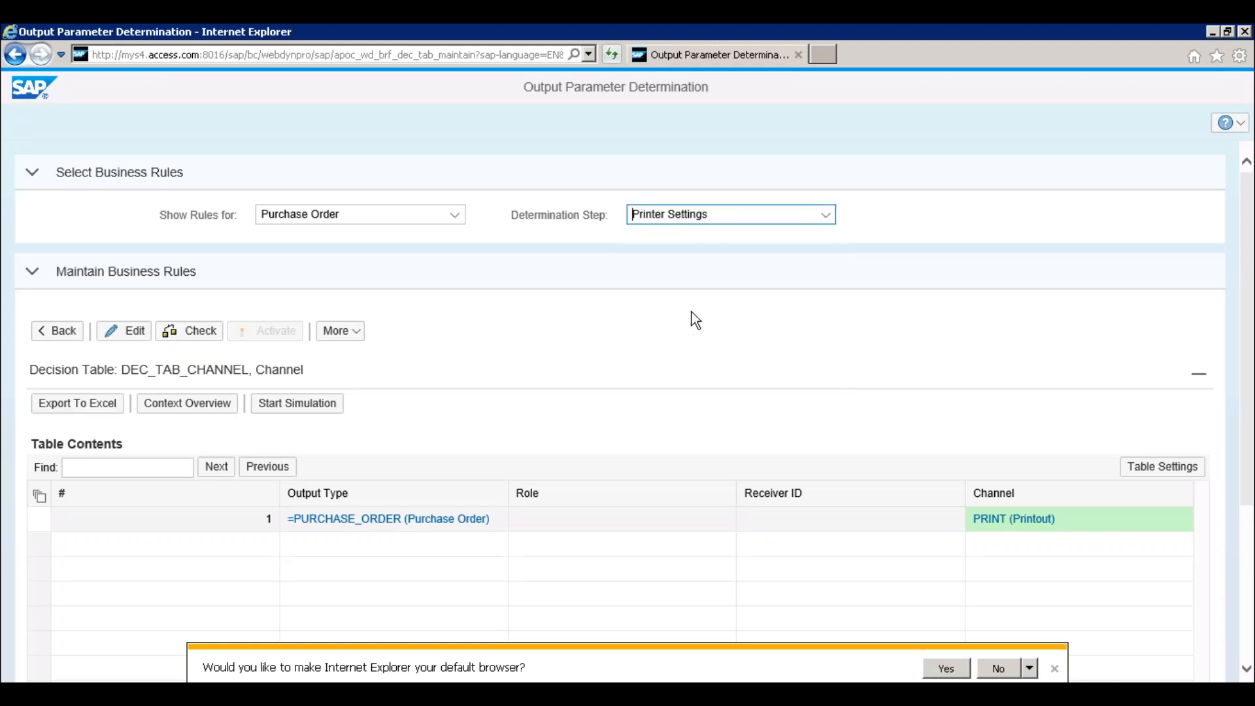
click(1247, 543)
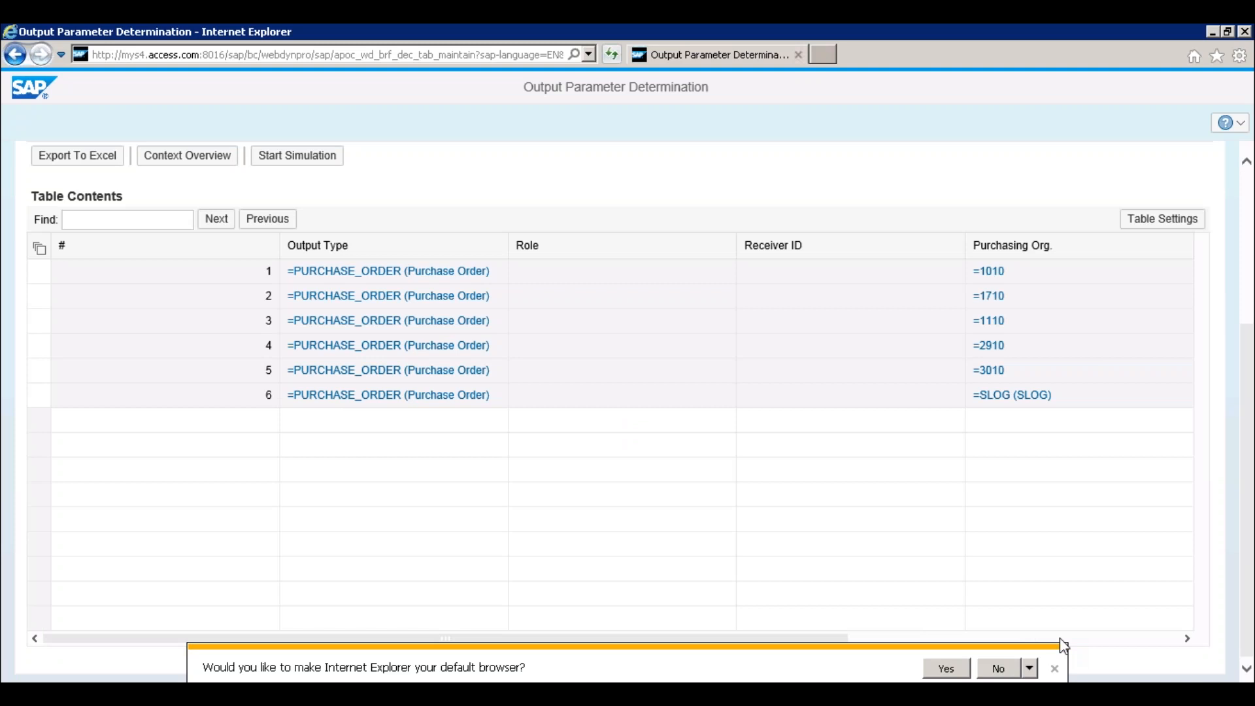
click(1055, 669)
click(1091, 640)
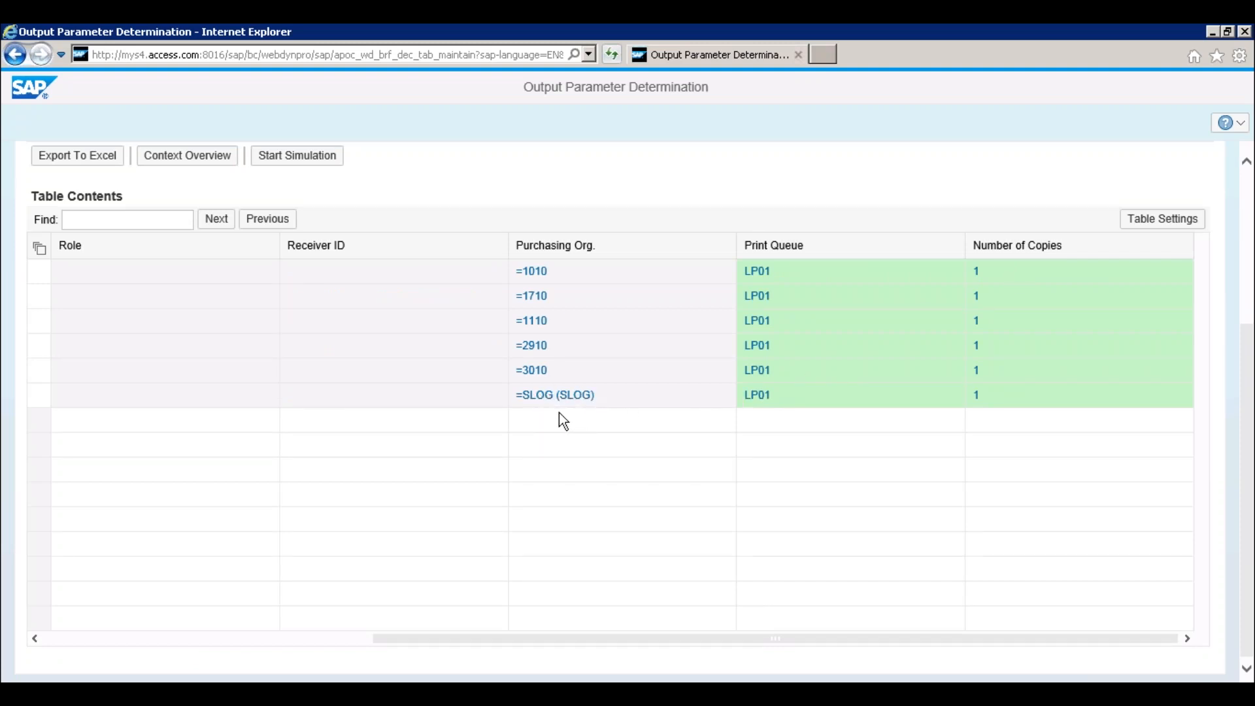
Compare the PRINT line's print queue LP01 against the printer settings rules
key(alt+Tab)
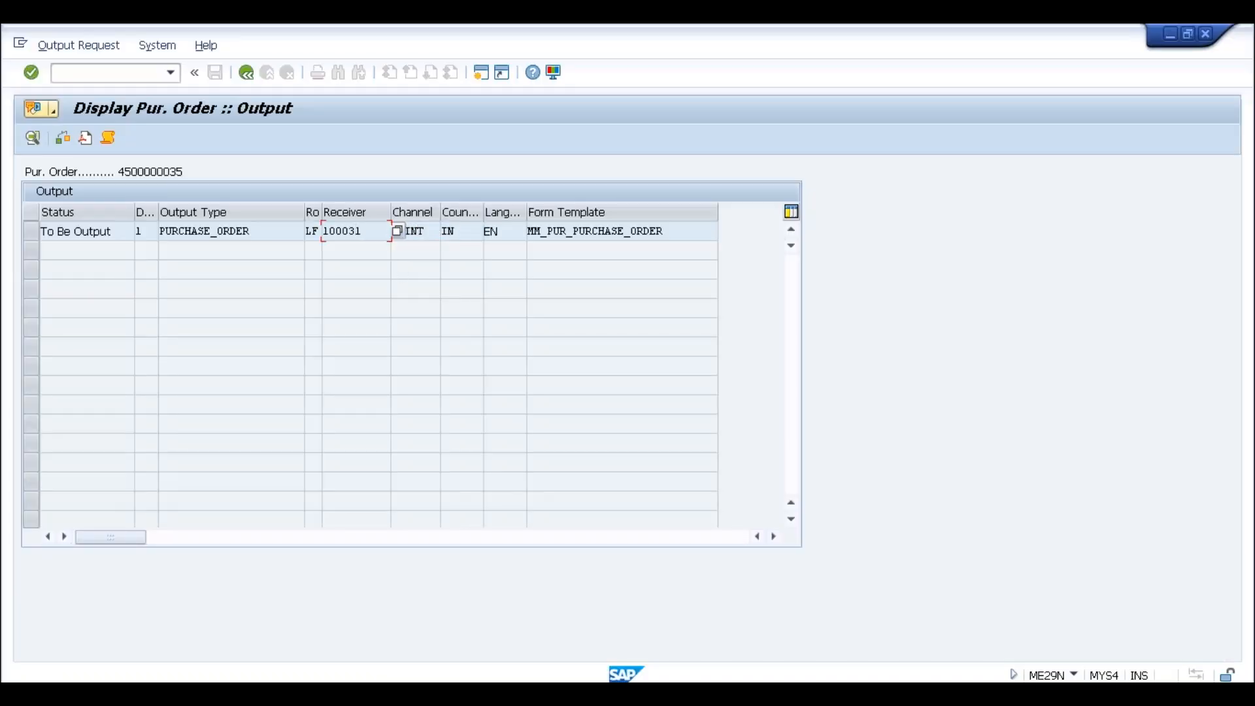
double_click(354, 229)
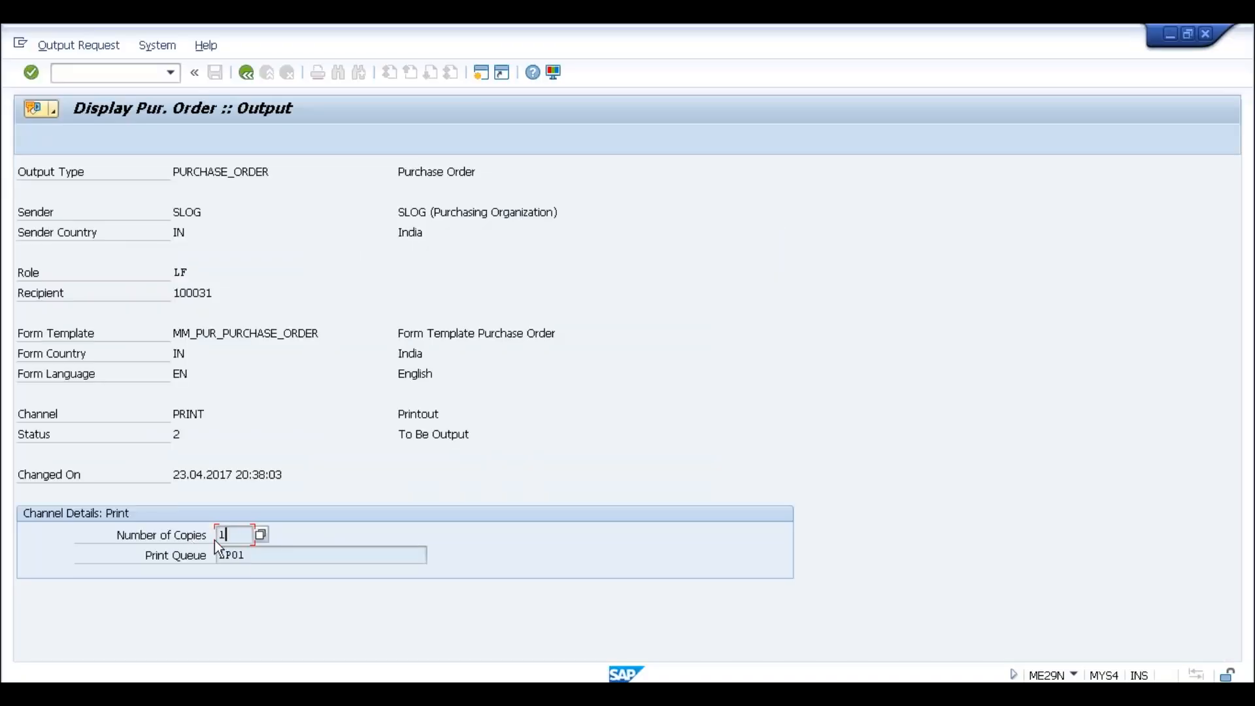
click(253, 555)
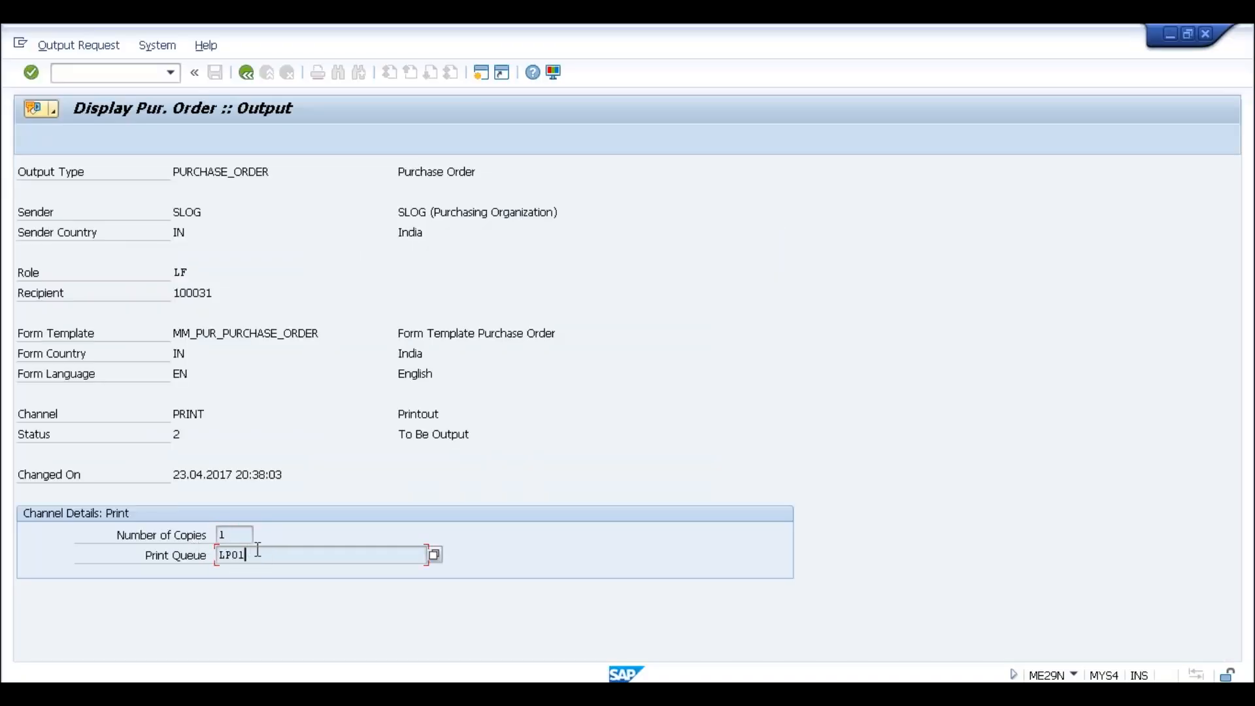
key(alt+Tab)
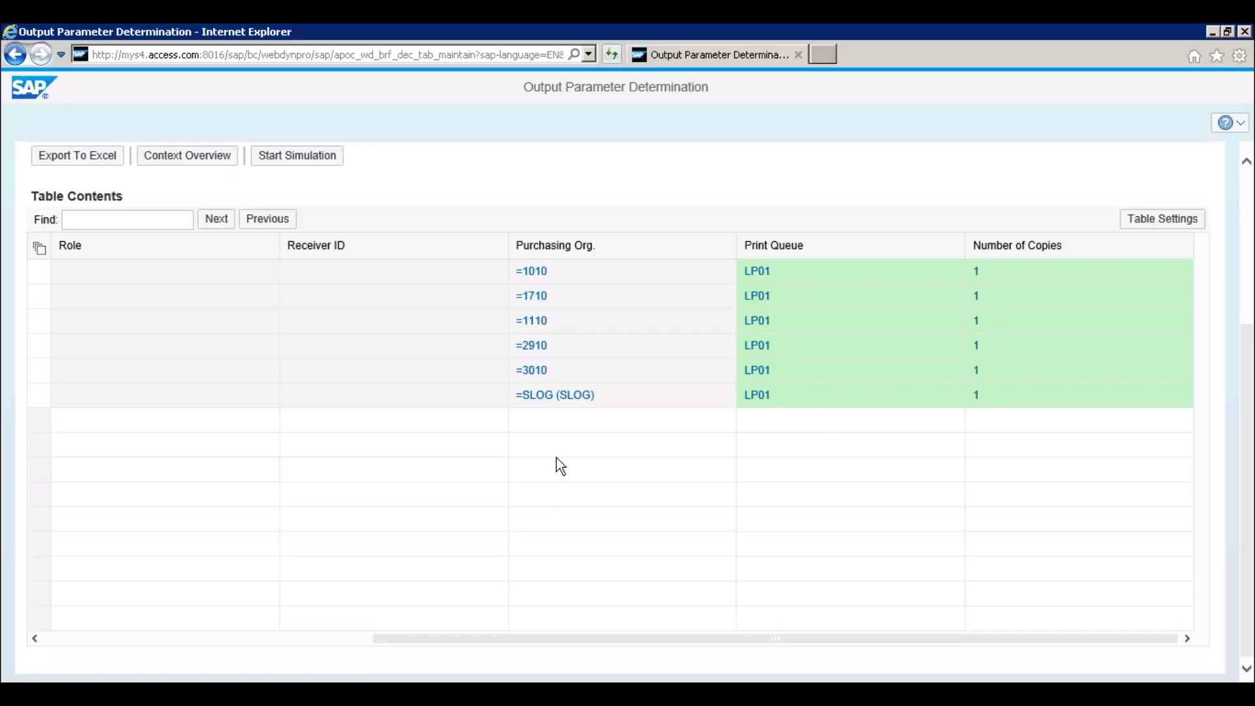
key(alt+Tab)
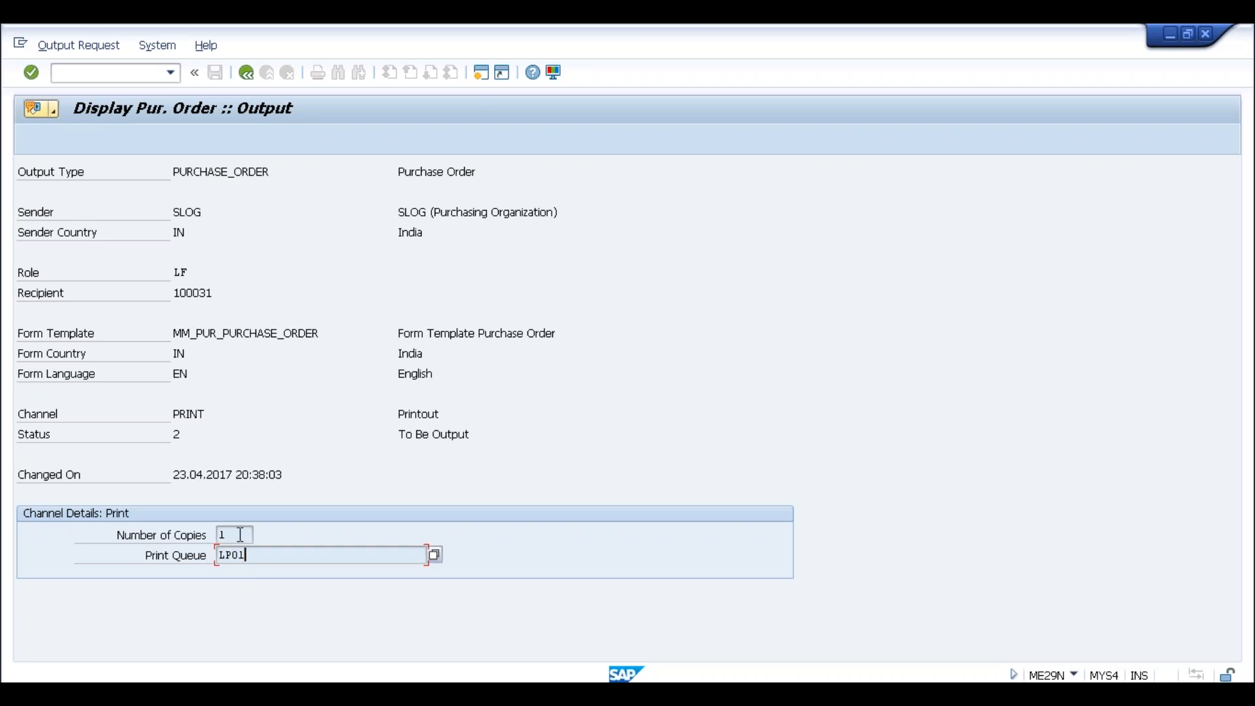
key(alt+Tab)
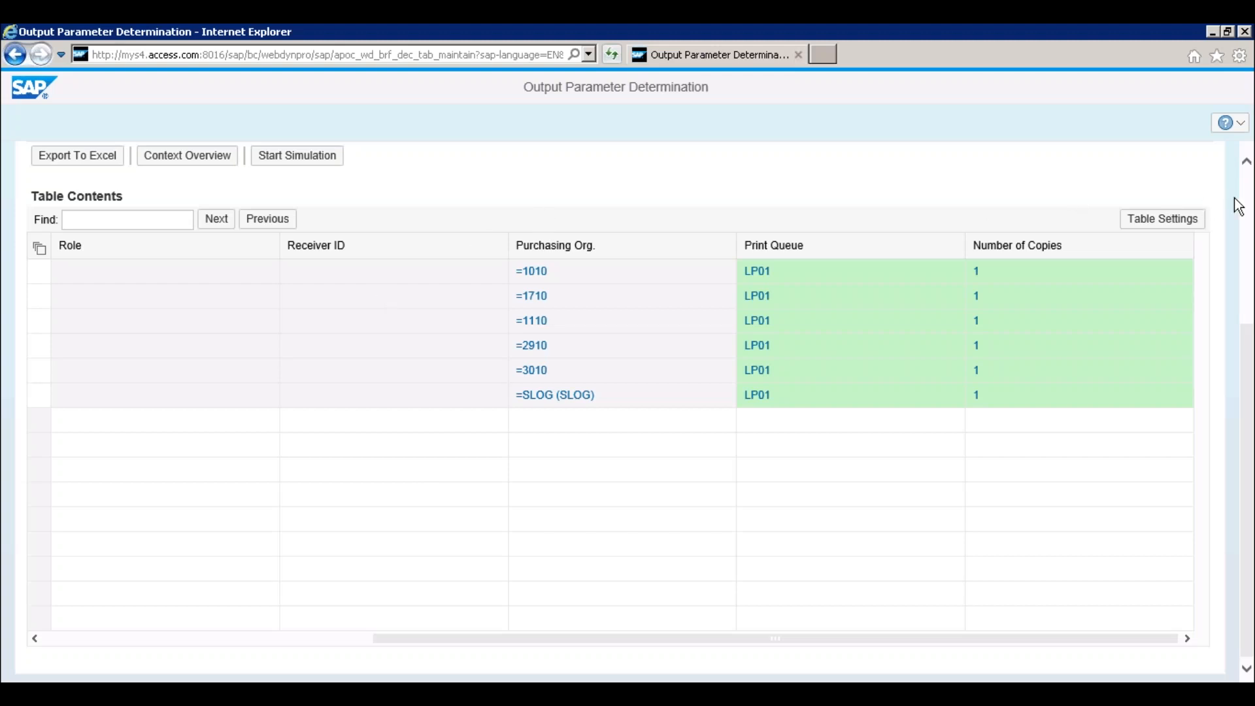
scroll(1192, 219, up, 4)
click(825, 217)
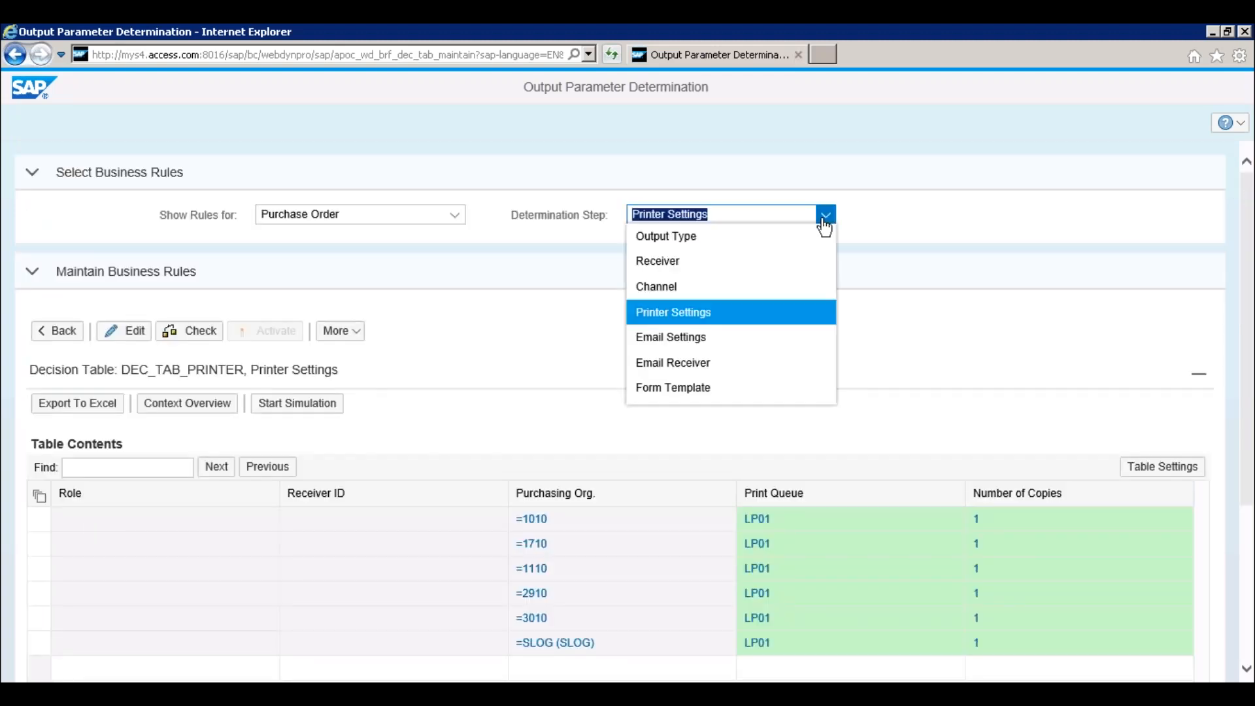
Show the Form Template rules with the Form Template column in view
click(683, 387)
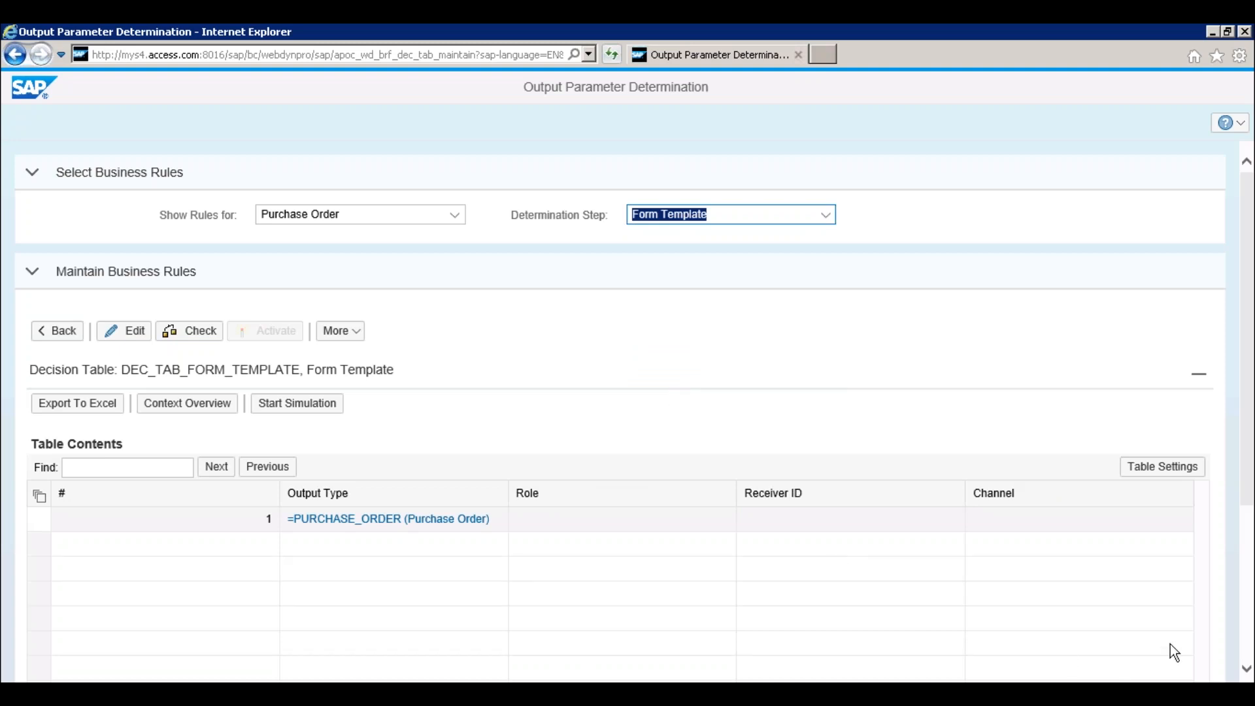
click(1244, 619)
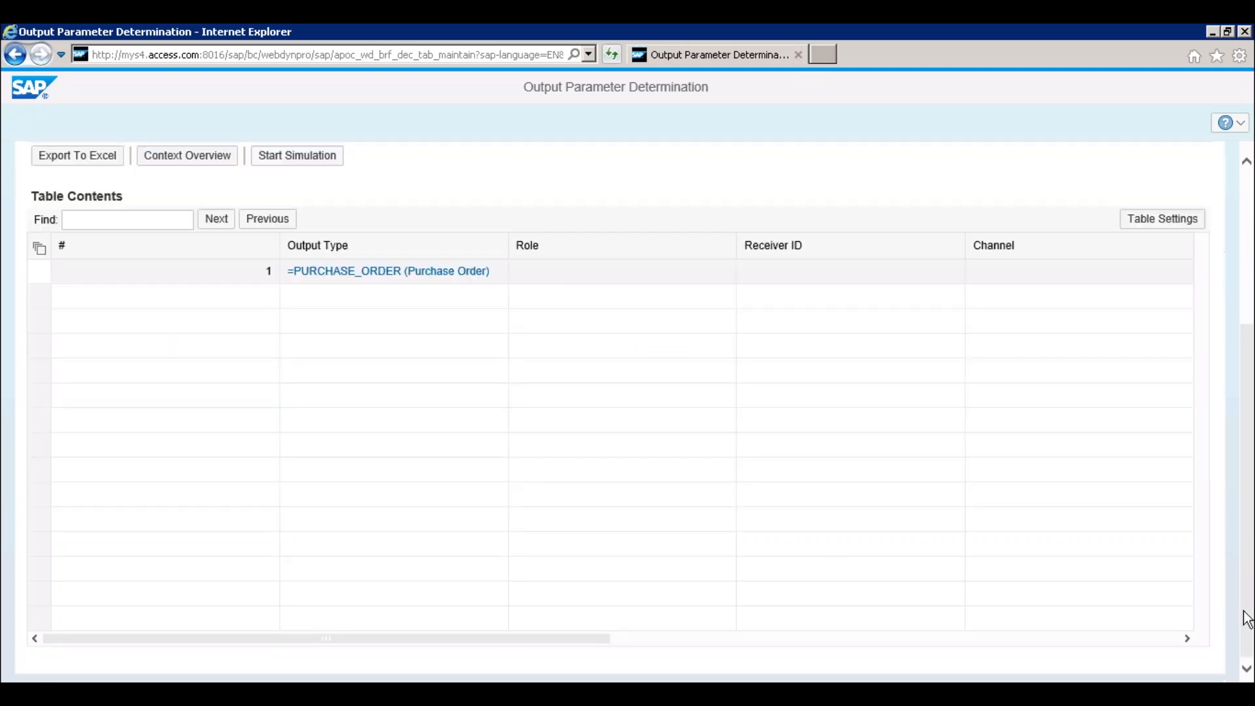
click(955, 639)
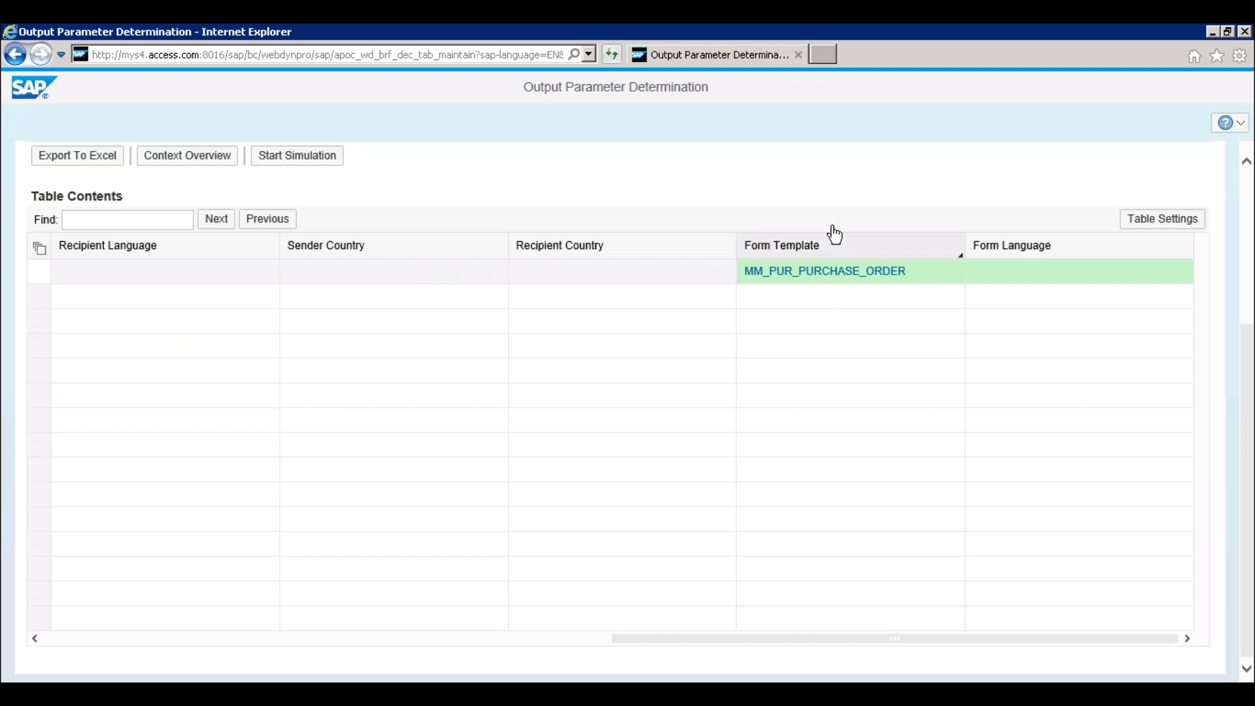
Check form template MM_PUR_PURCHASE_ORDER and the country on the PO output line
key(alt+Tab)
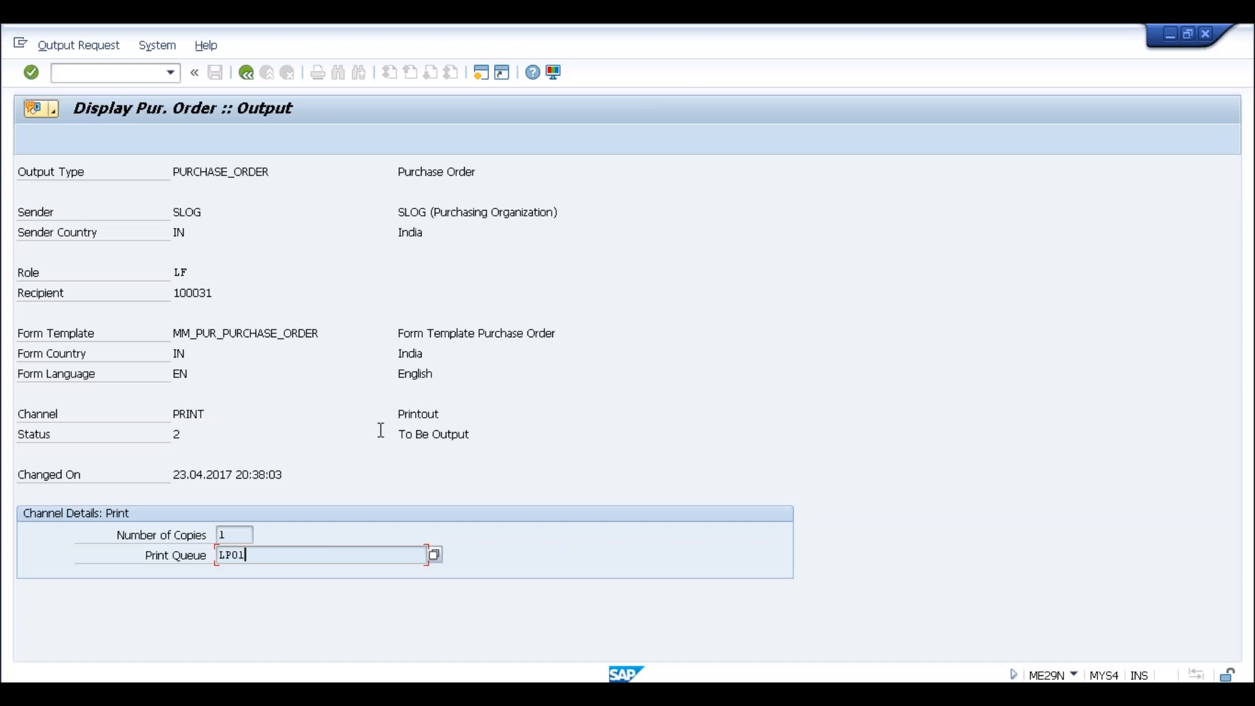
drag(174, 336, 322, 333)
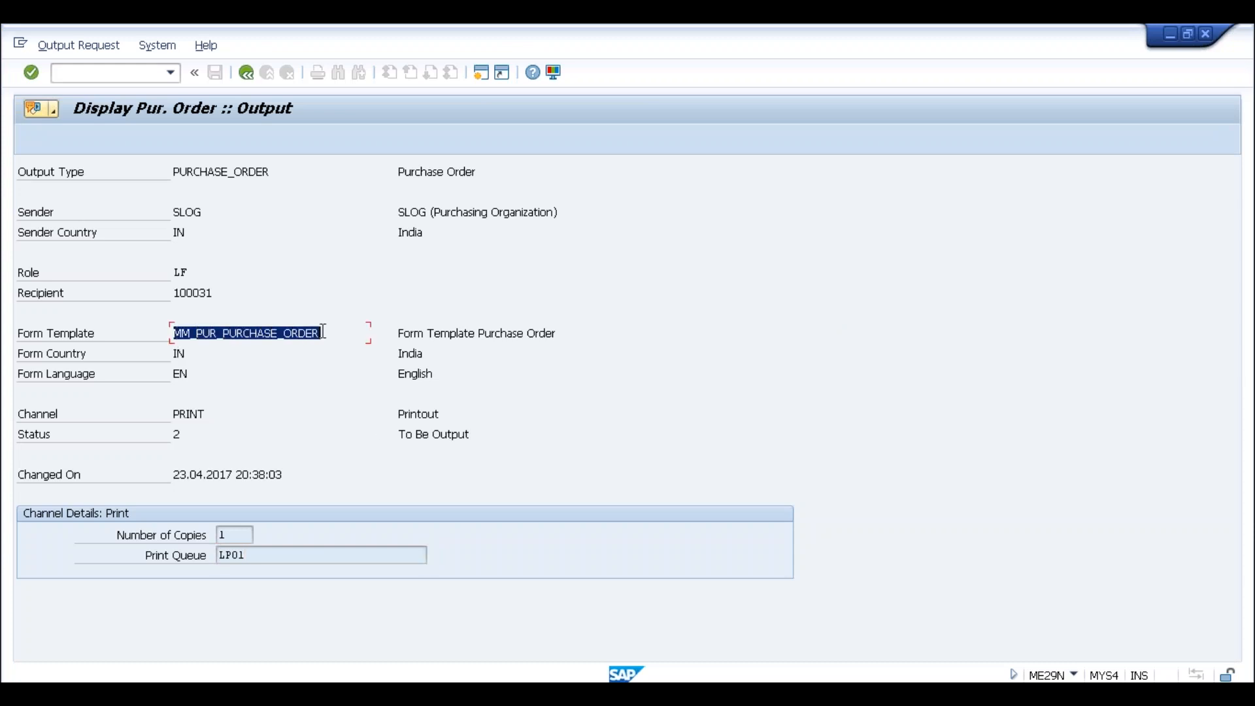
click(324, 338)
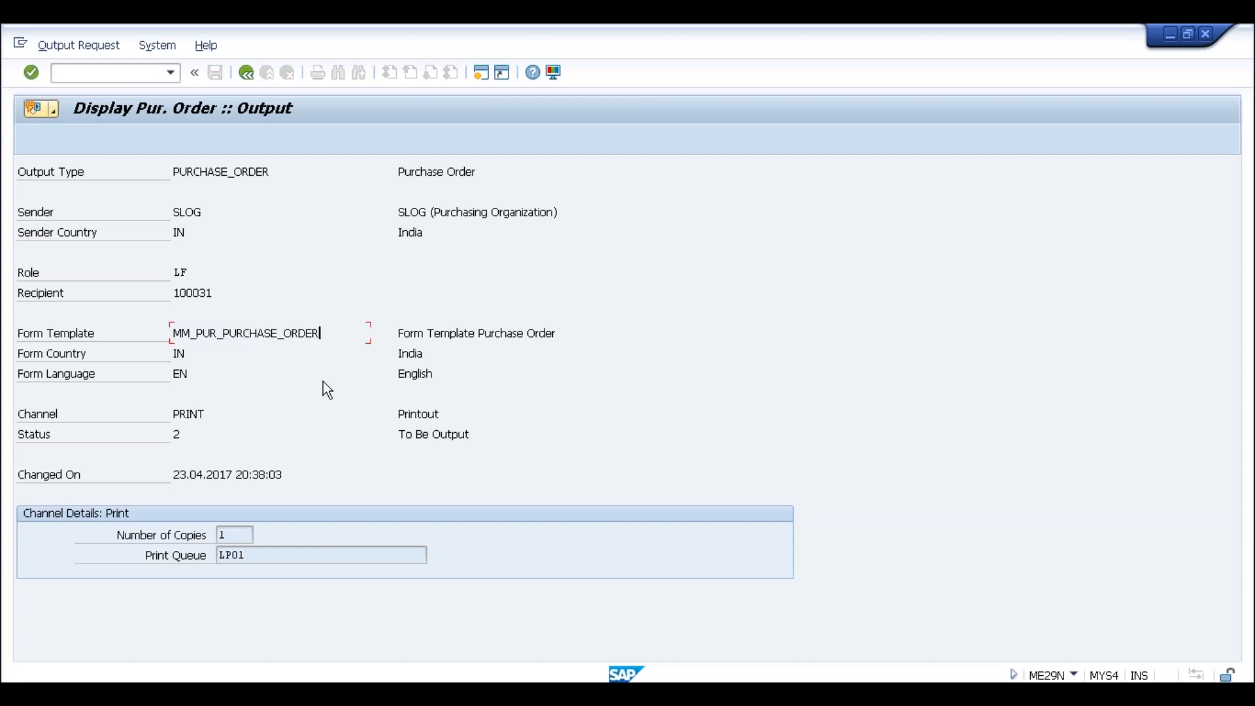
click(247, 73)
click(269, 230)
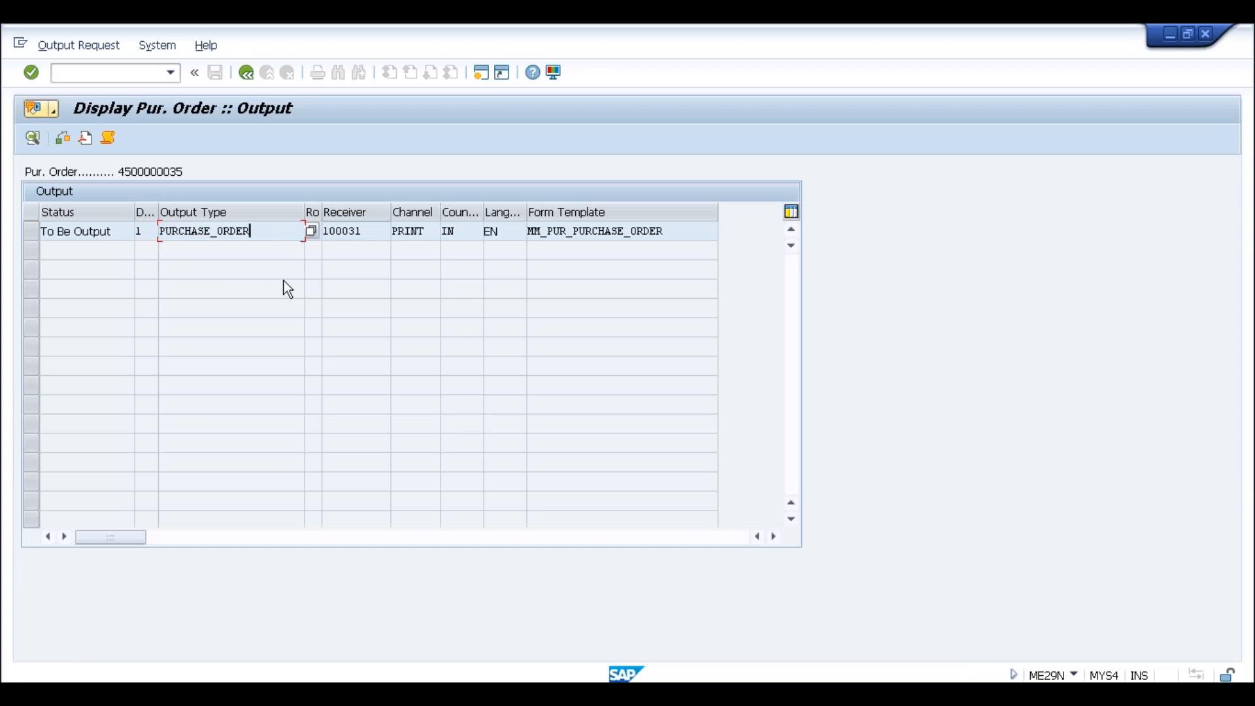
click(669, 232)
click(456, 233)
Recheck the output line's output type and receiver against the rules page
key(alt+Tab)
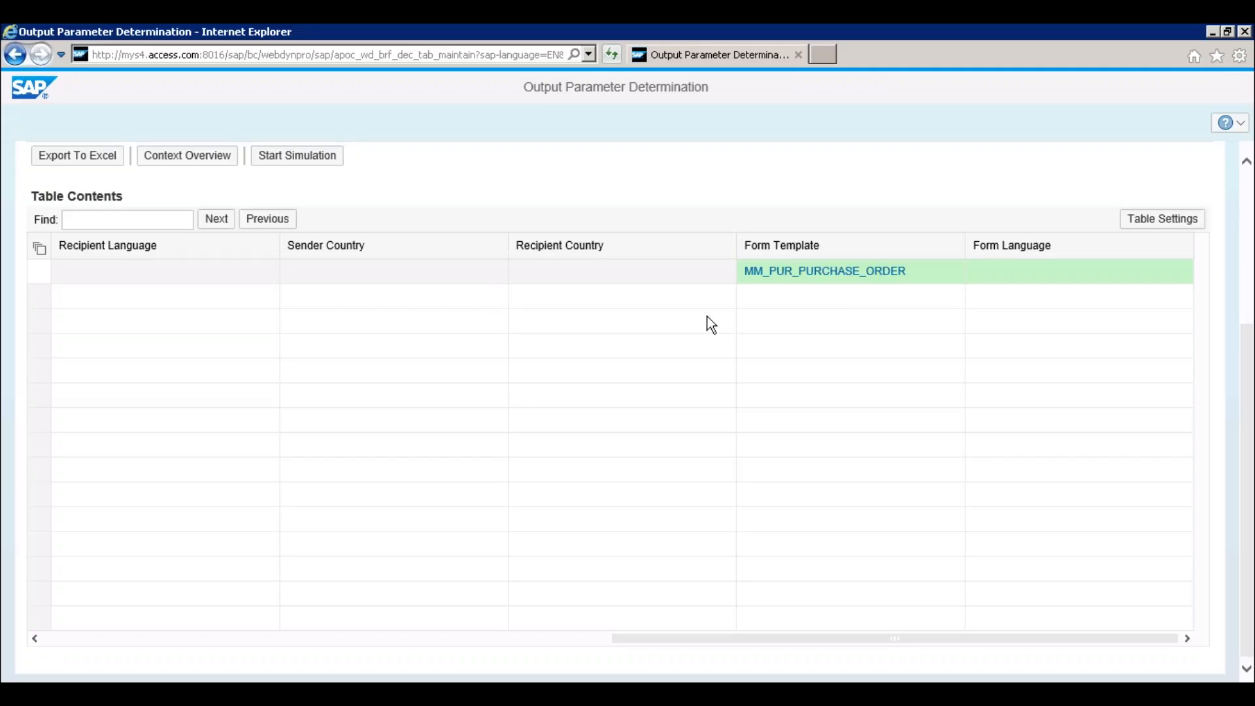
key(alt+Tab)
click(229, 240)
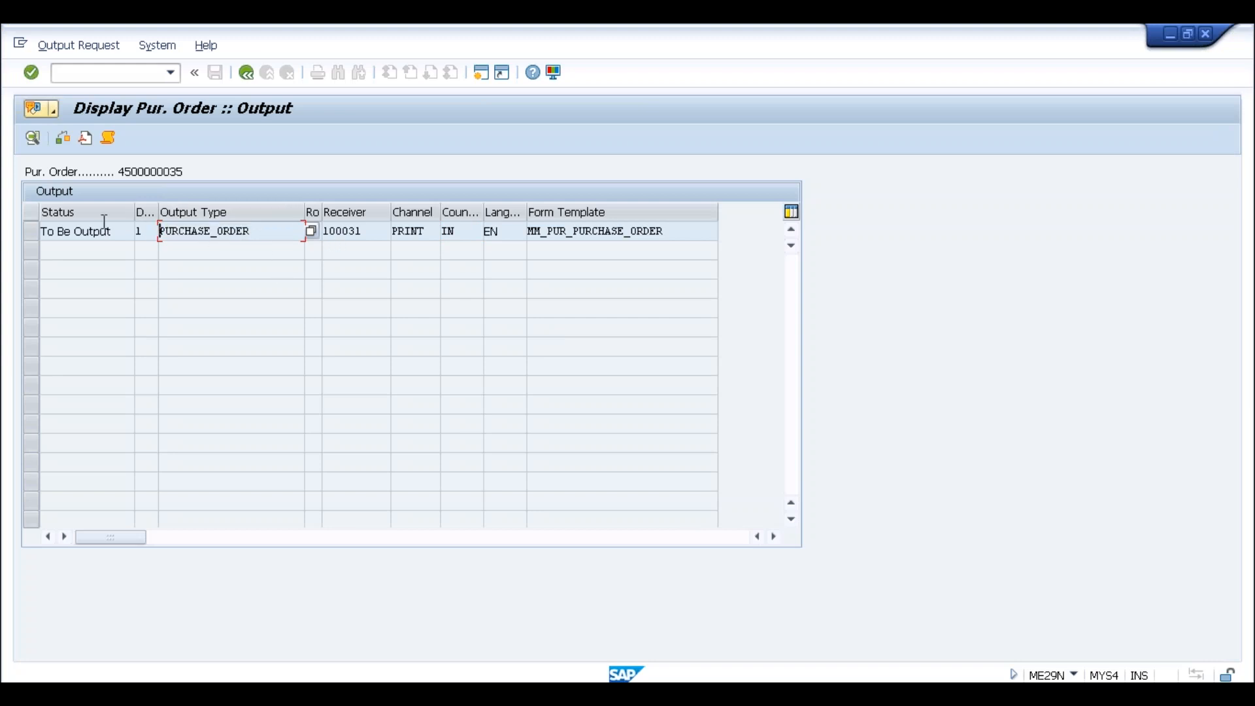
click(152, 231)
click(241, 228)
click(343, 232)
key(alt+Tab)
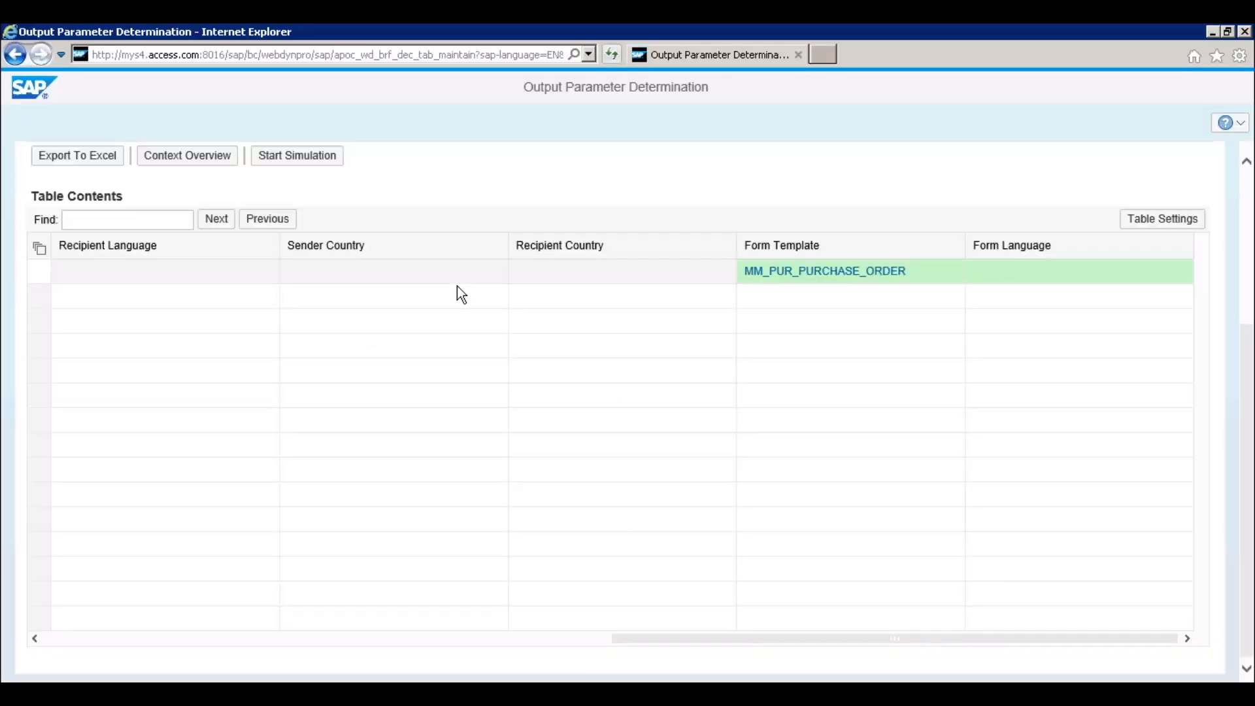
Open the form template rule simulation, close it without running, and return to the PO output list
click(292, 157)
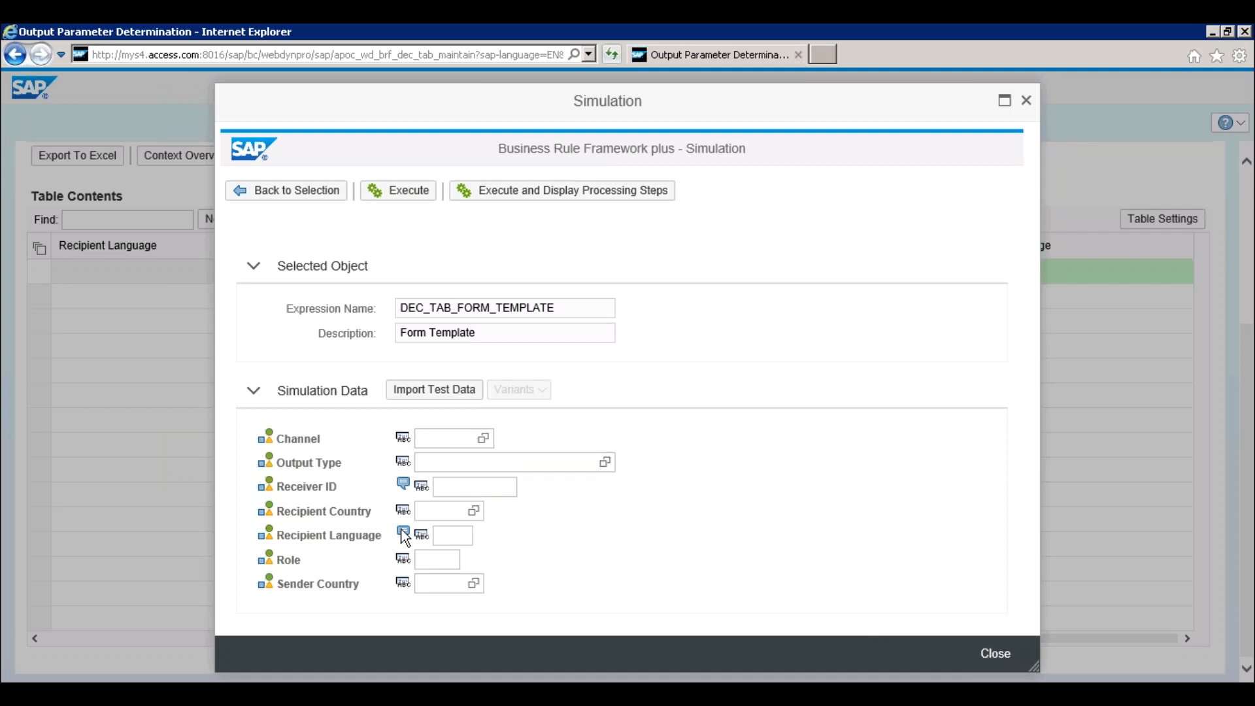
mouse_move(402, 530)
click(455, 493)
click(450, 463)
click(443, 439)
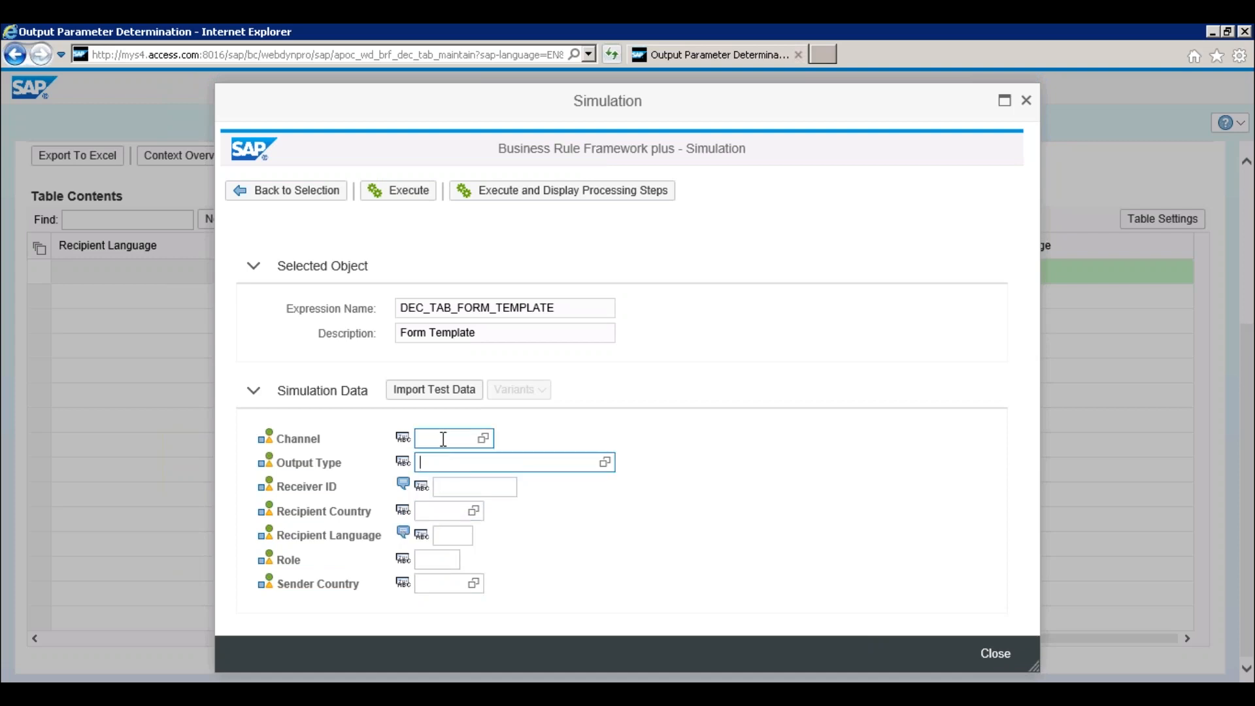
click(1028, 102)
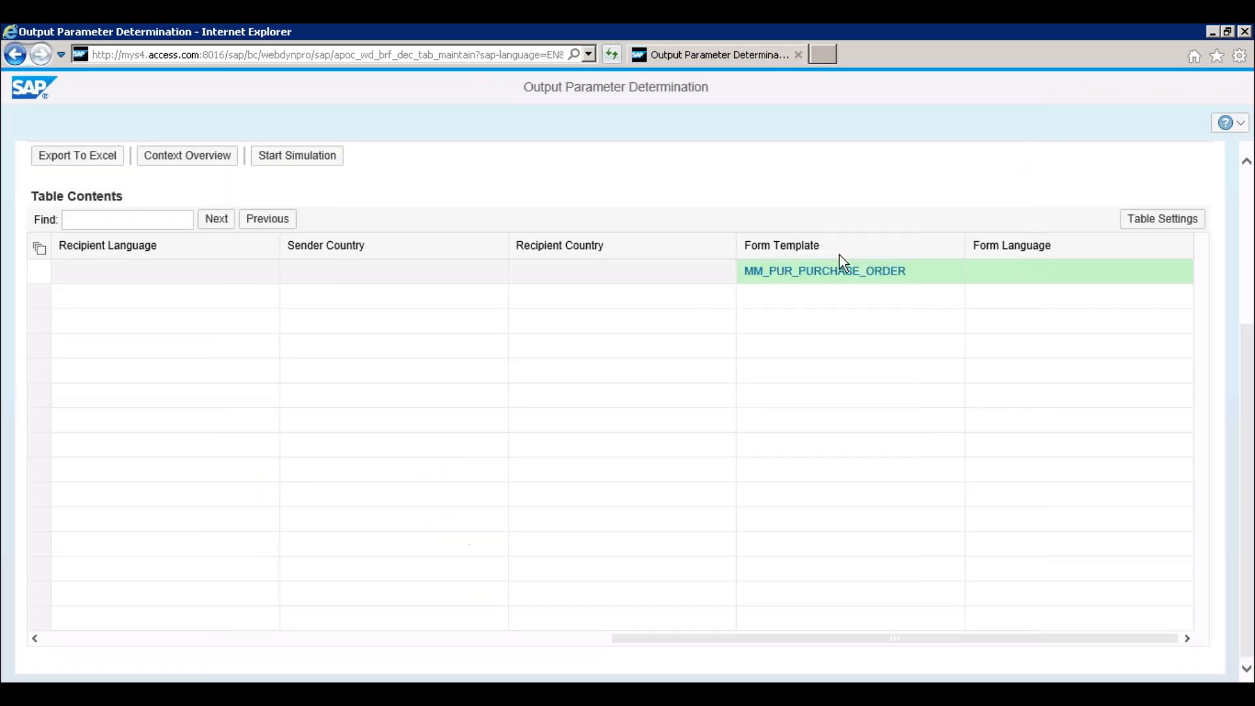
key(alt+Tab)
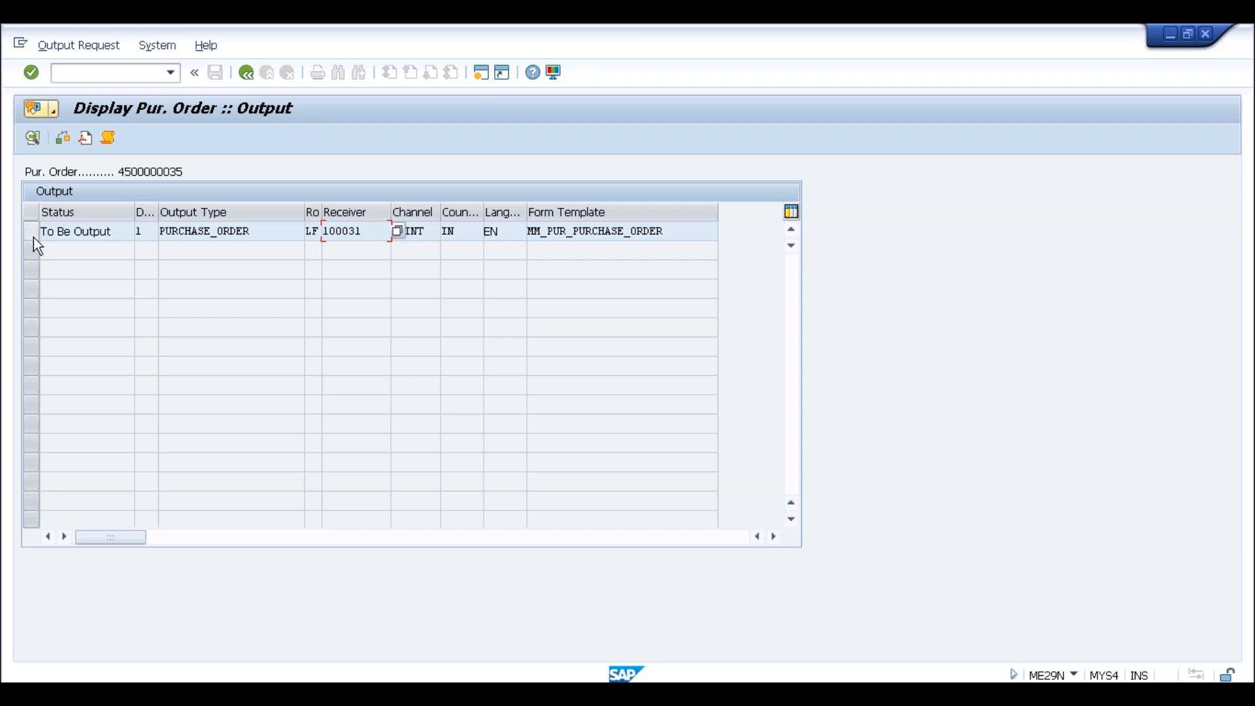
Preview the printed purchase order from its PRINT output line, then close the preview
click(246, 72)
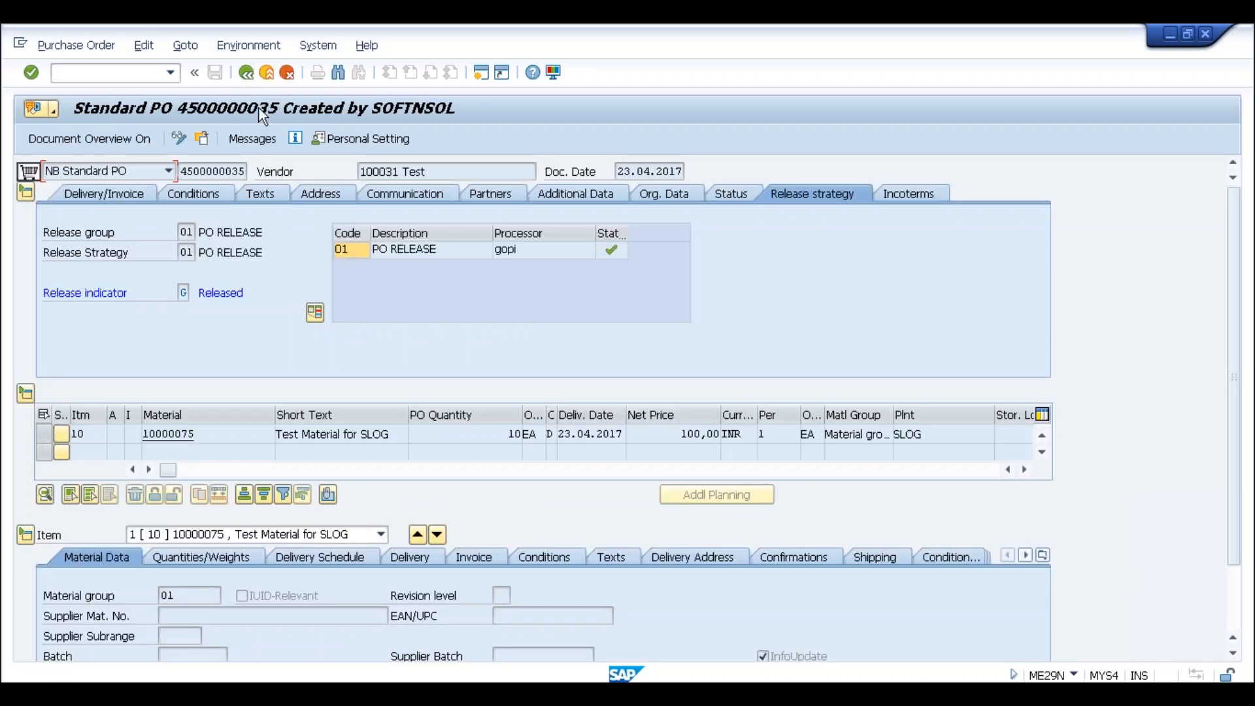
click(248, 46)
mouse_move(185, 46)
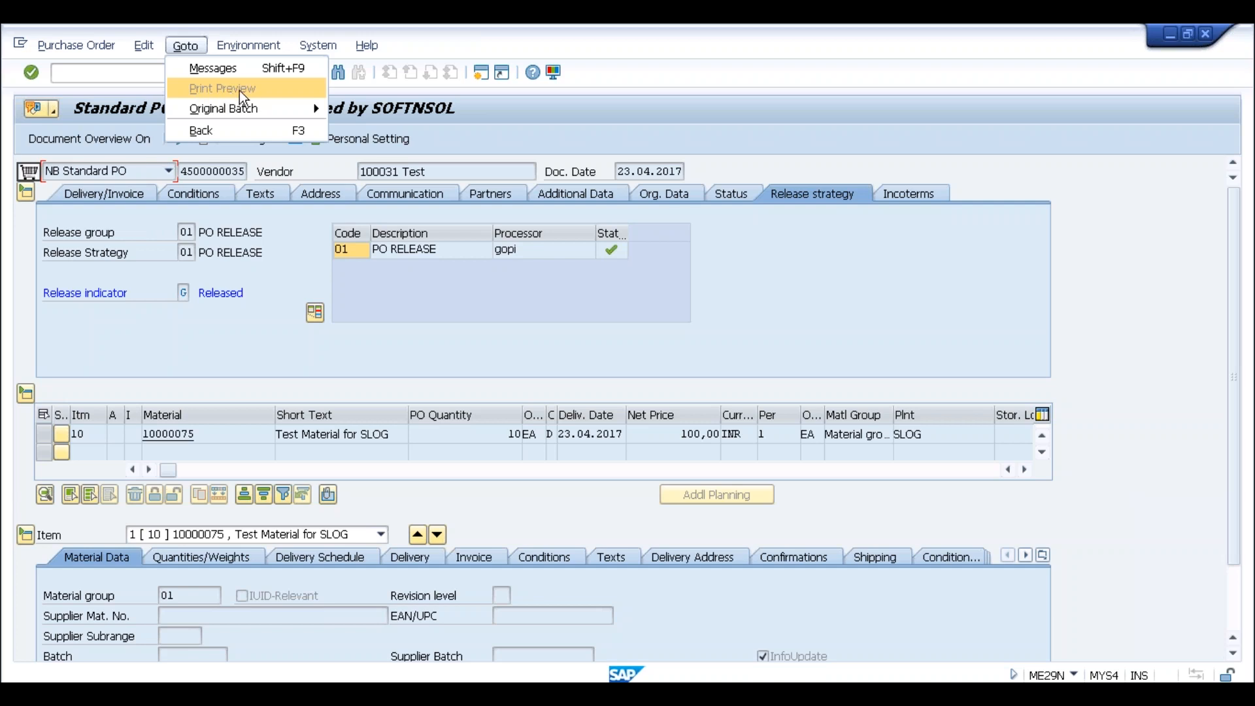
click(387, 90)
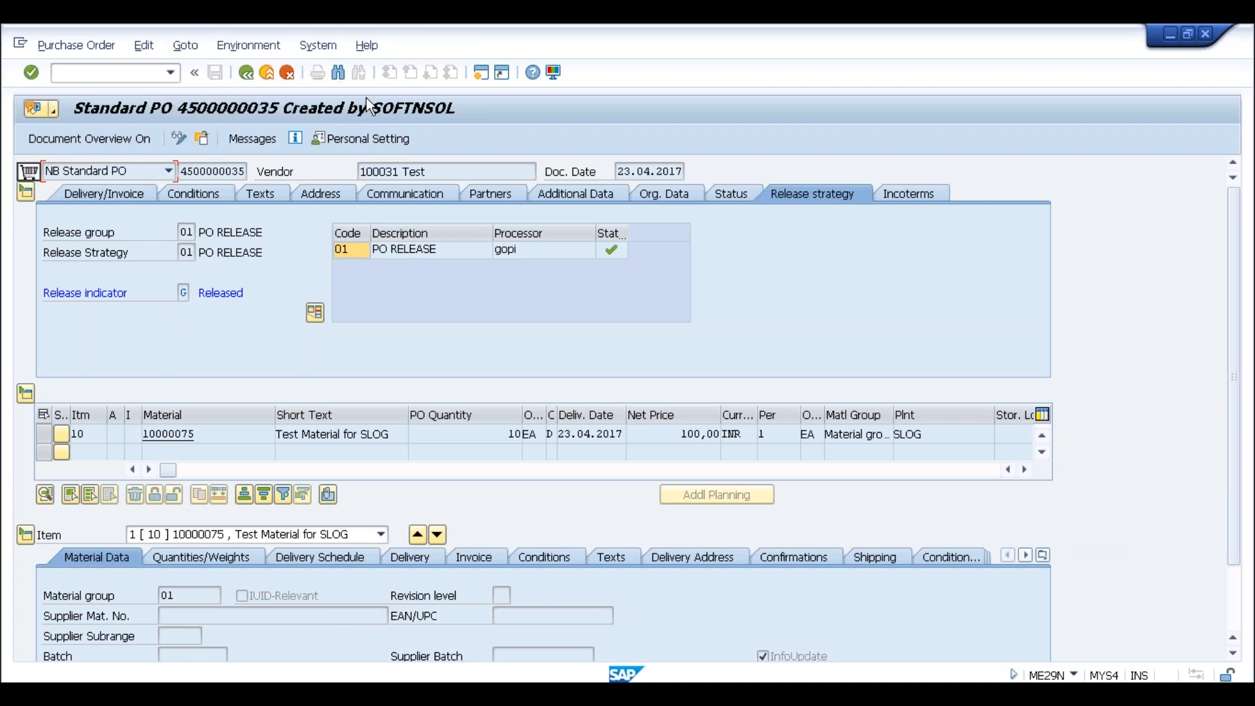
click(248, 139)
click(31, 232)
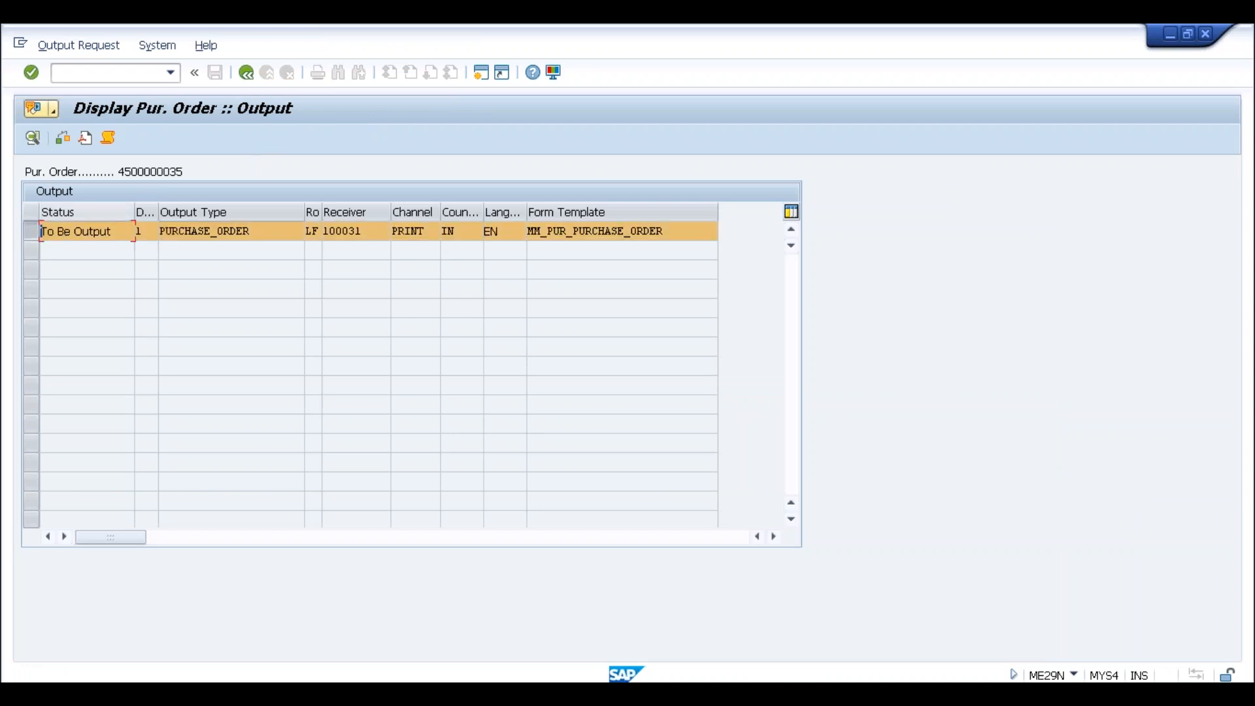
click(85, 139)
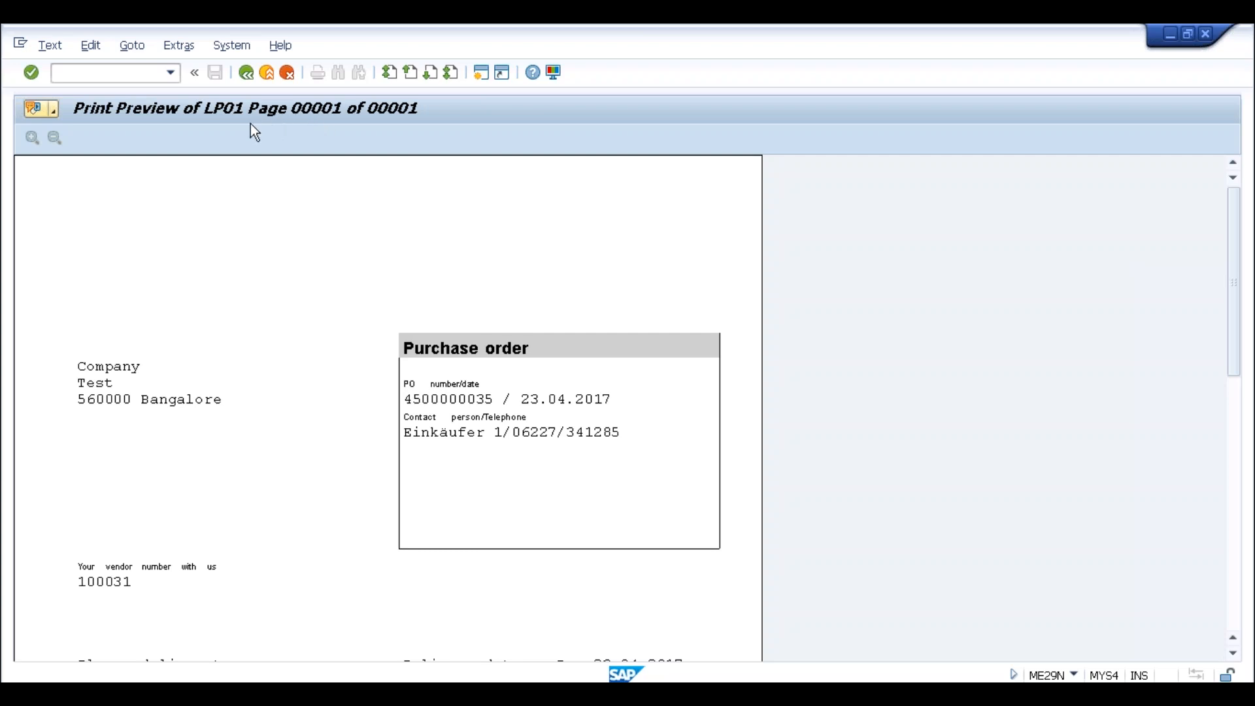
click(246, 75)
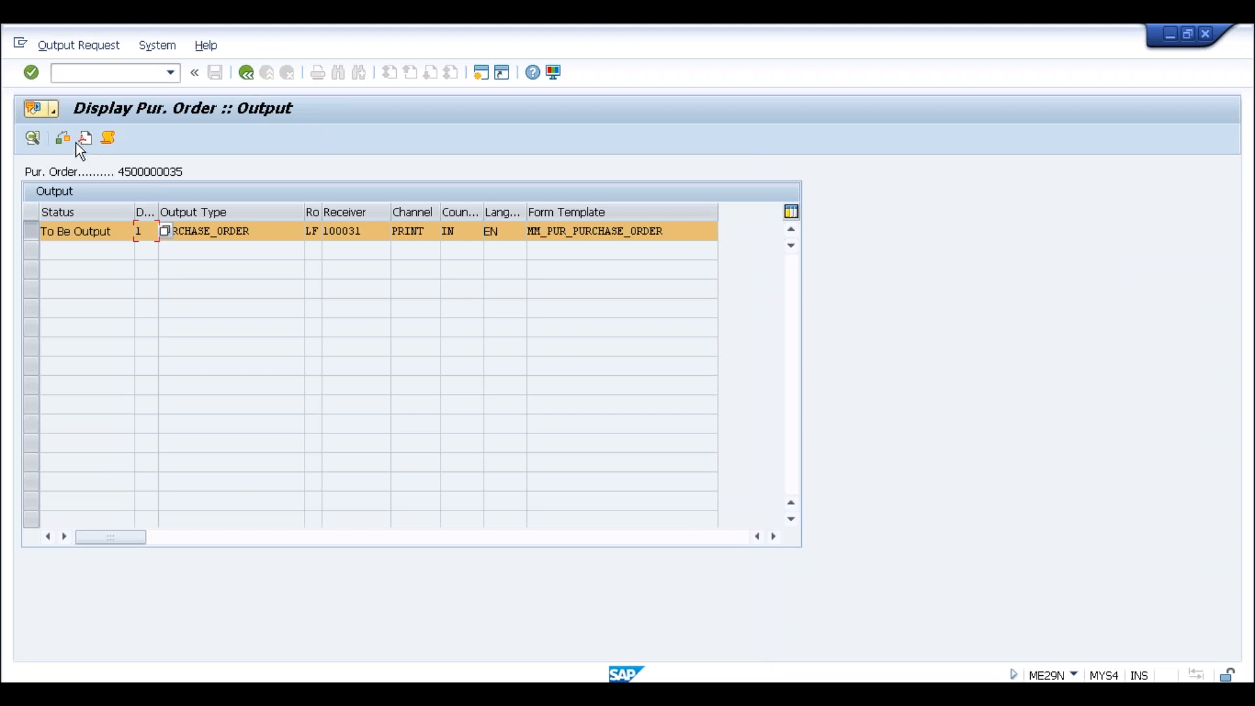
Recheck the Goto menu and output messages, then back out to SAP Easy Access
click(243, 74)
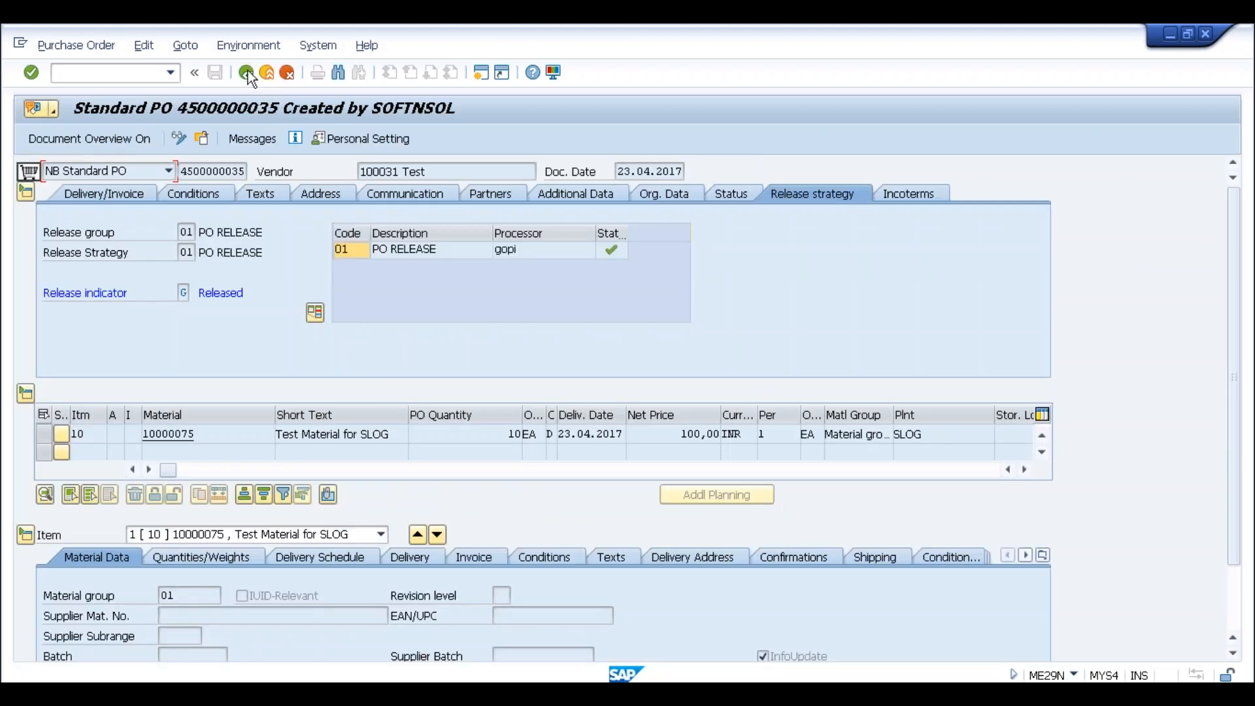
click(187, 45)
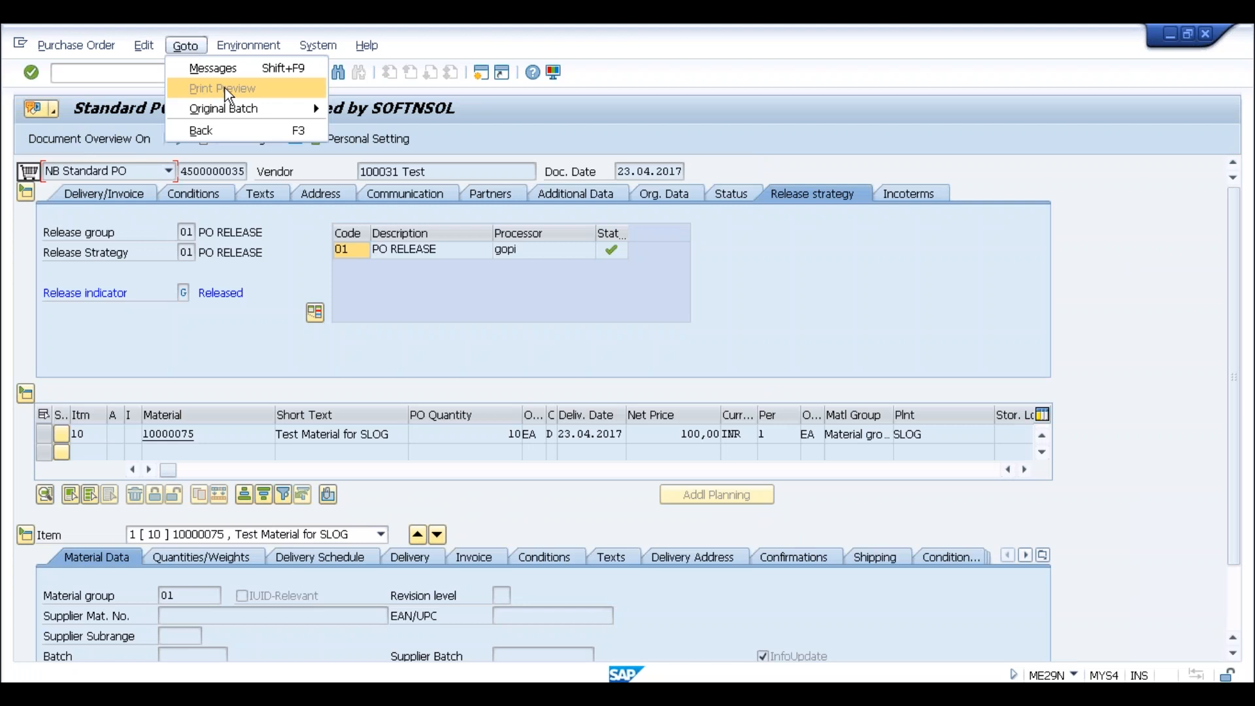
click(409, 110)
click(252, 139)
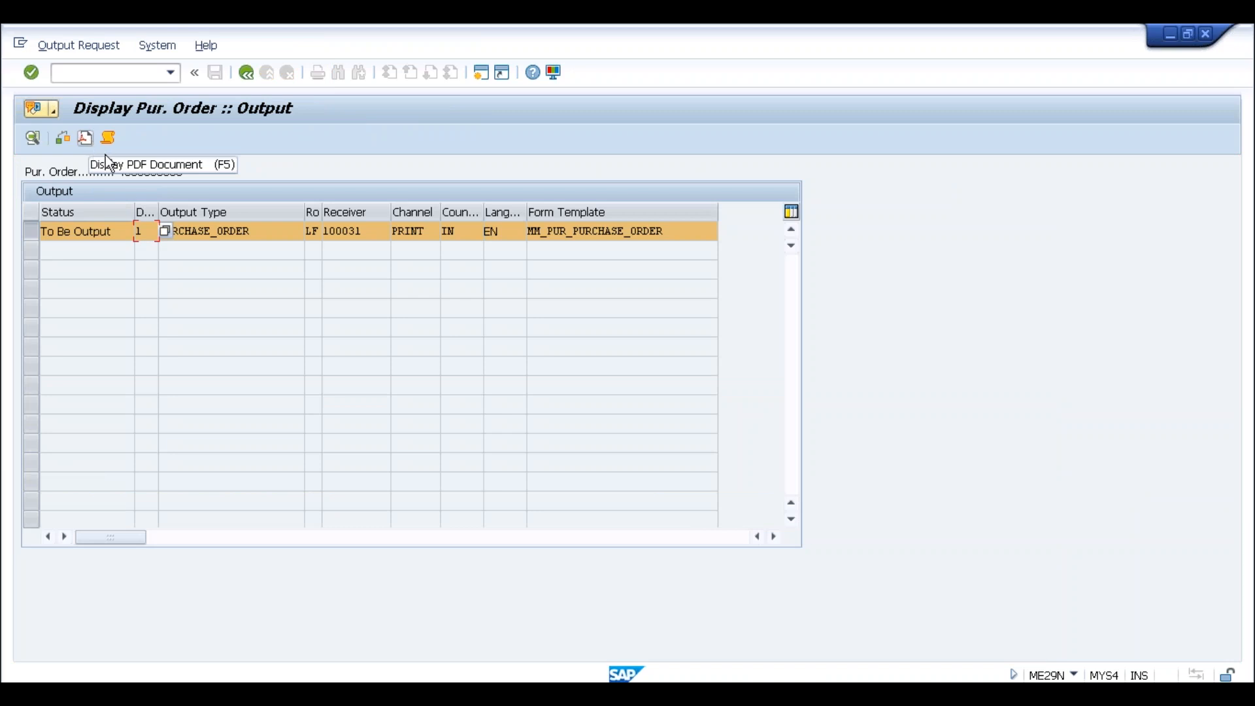
click(244, 75)
click(246, 72)
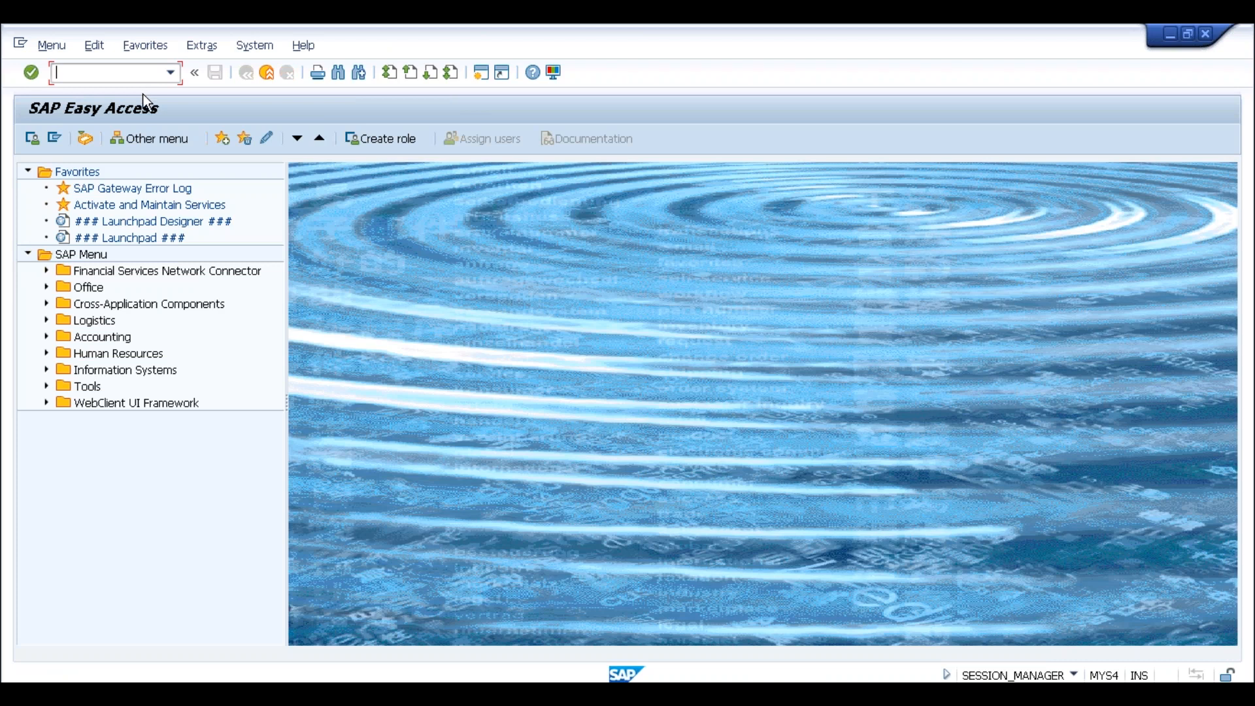
Run SPRO and launch Cross-Application Components > Output Control > Define Output Types in the Reference IMG
text(spro)
key(Return)
click(90, 142)
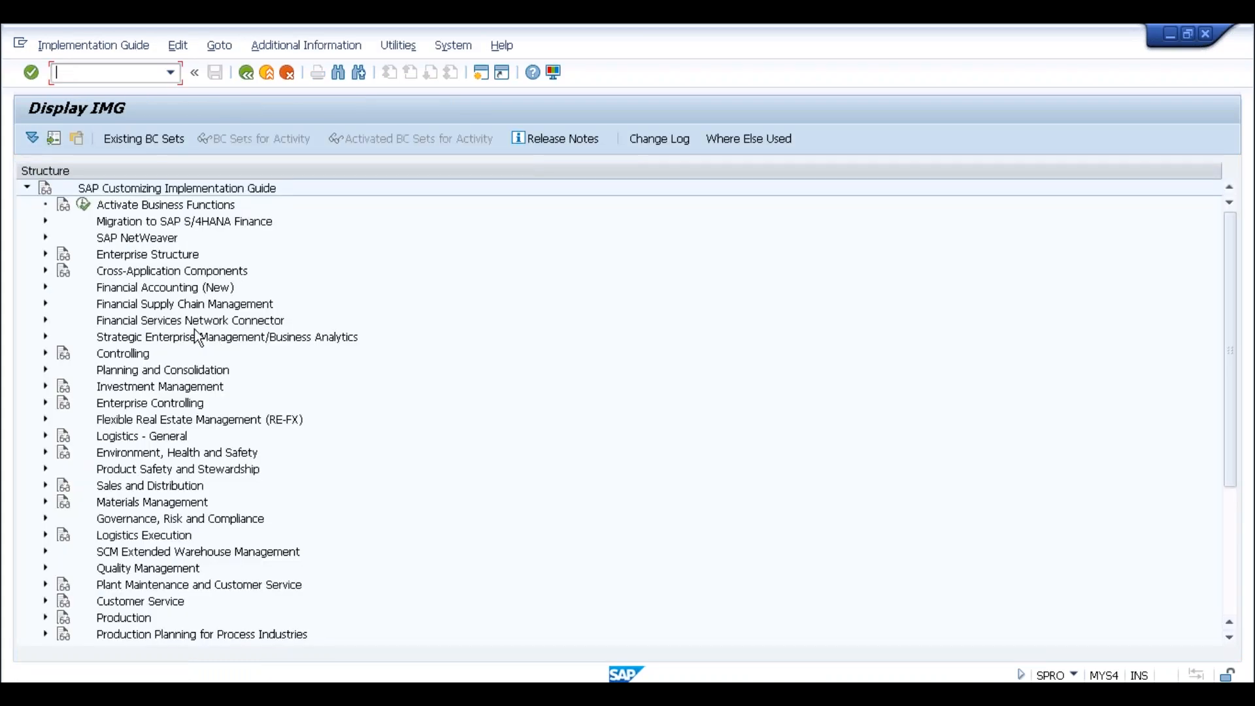
click(44, 272)
scroll(144, 325, down, 3)
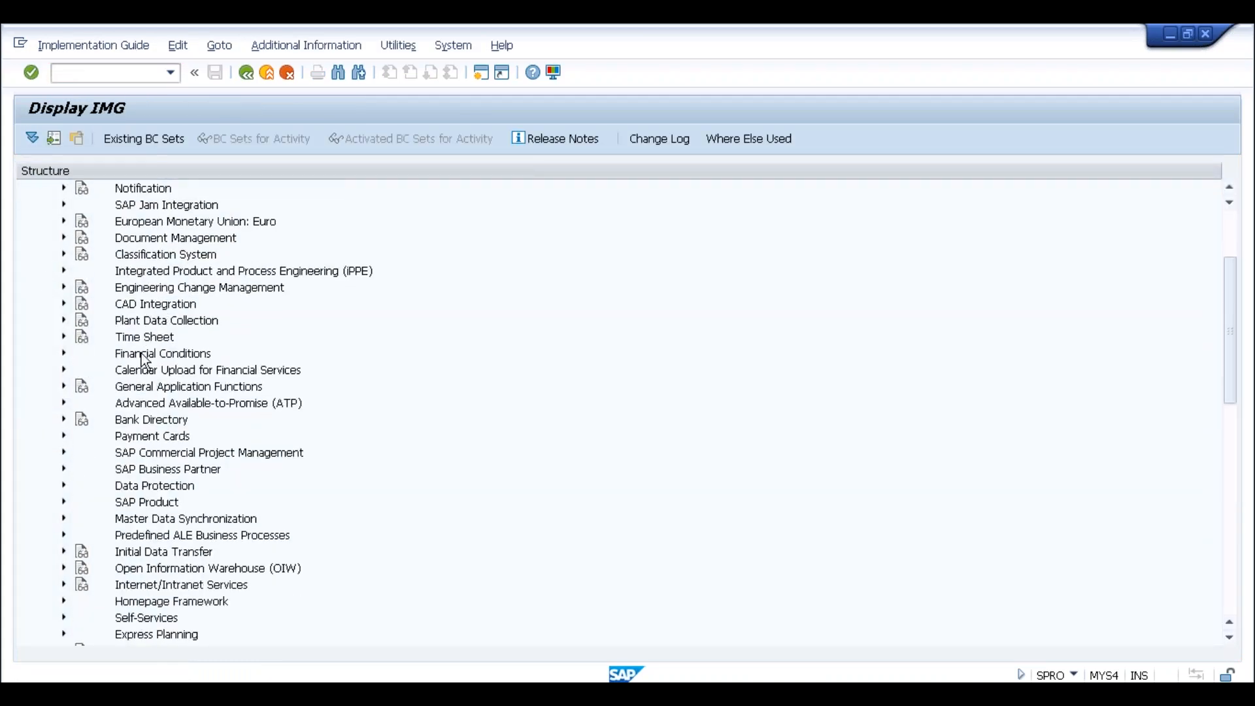
scroll(159, 430, down, 2)
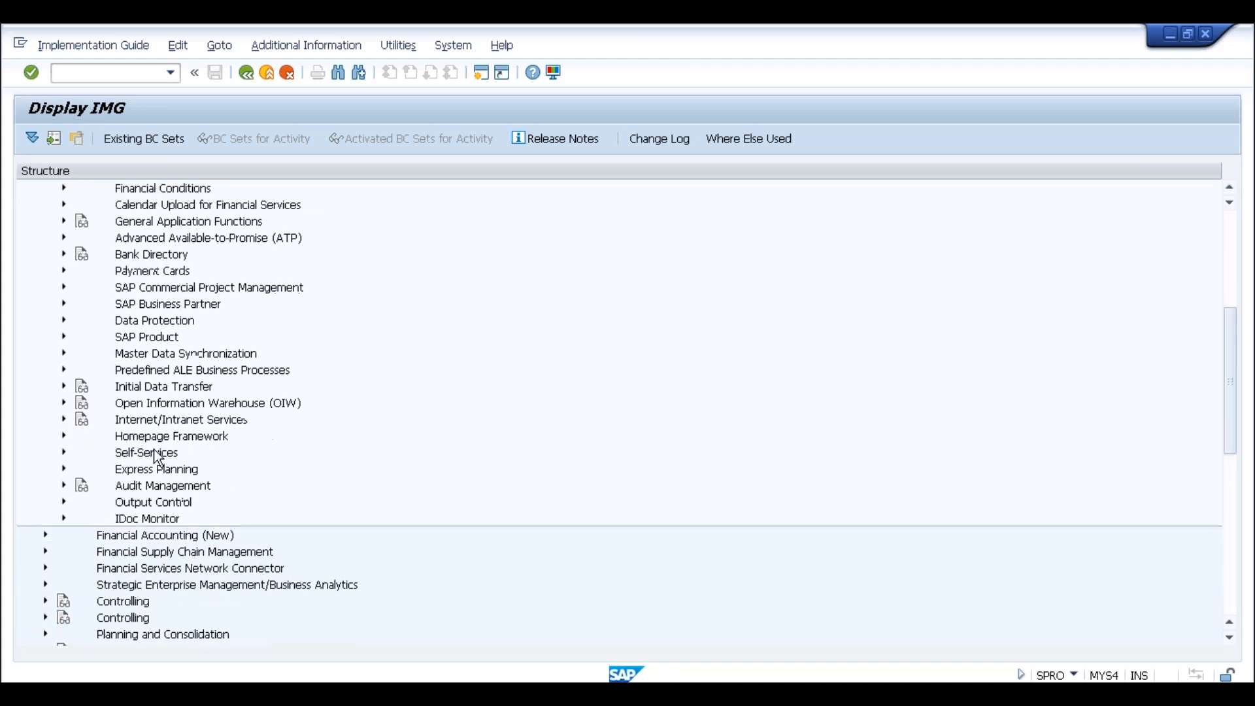
click(63, 502)
scroll(247, 442, down, 3)
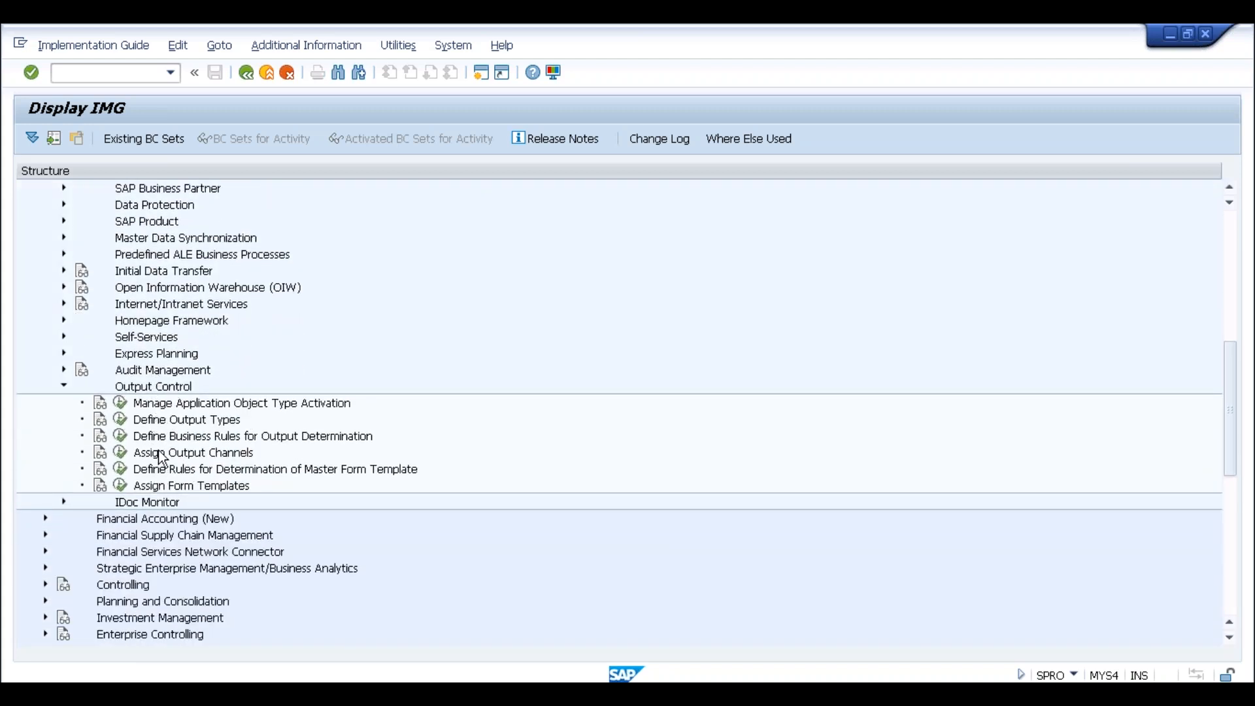
click(183, 409)
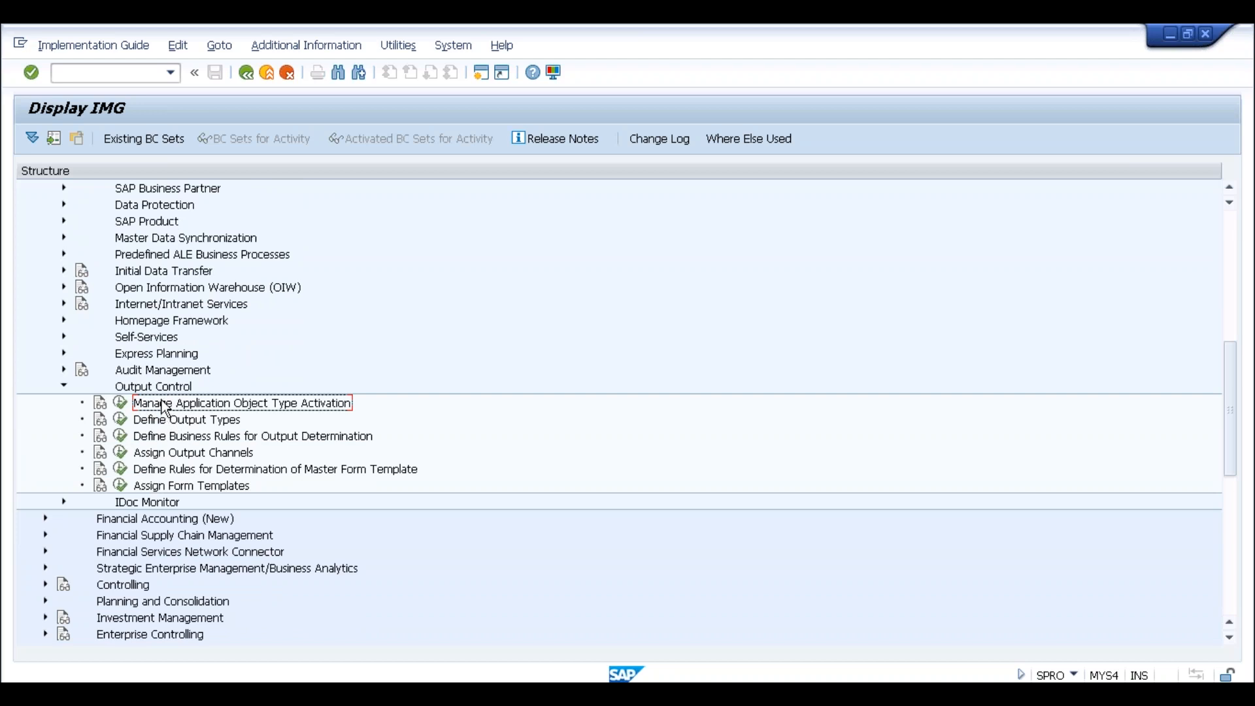
click(174, 426)
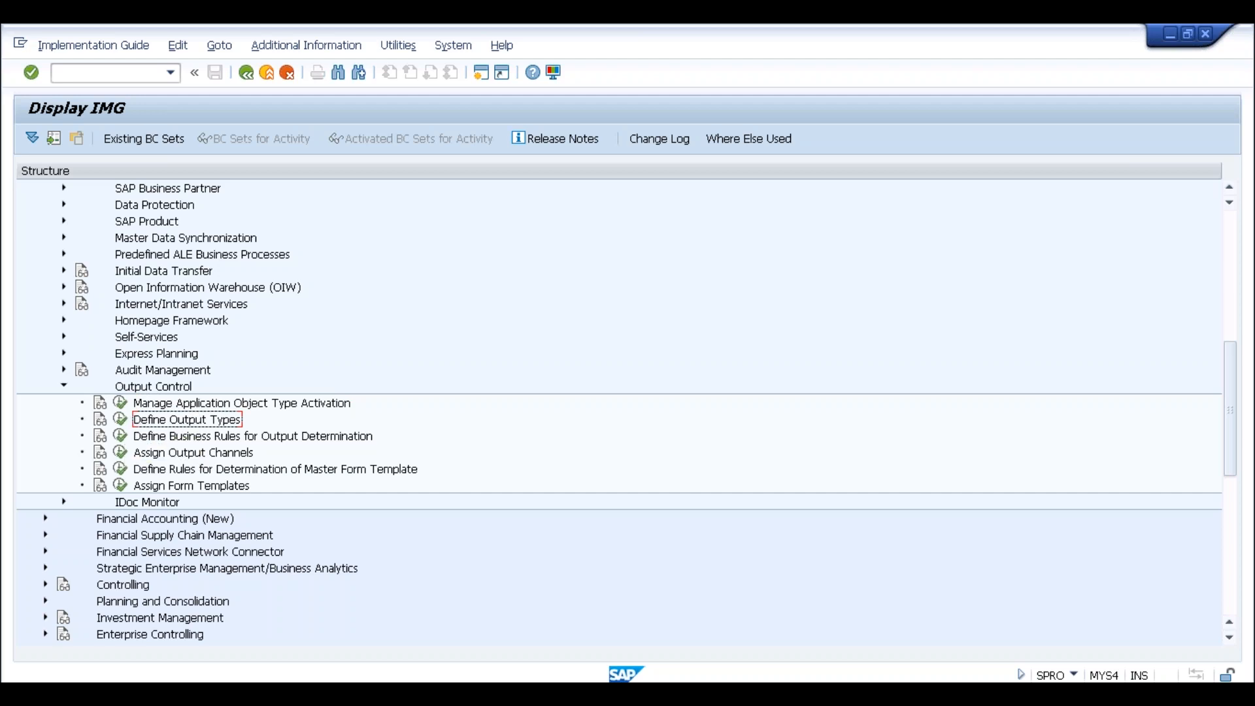
click(124, 429)
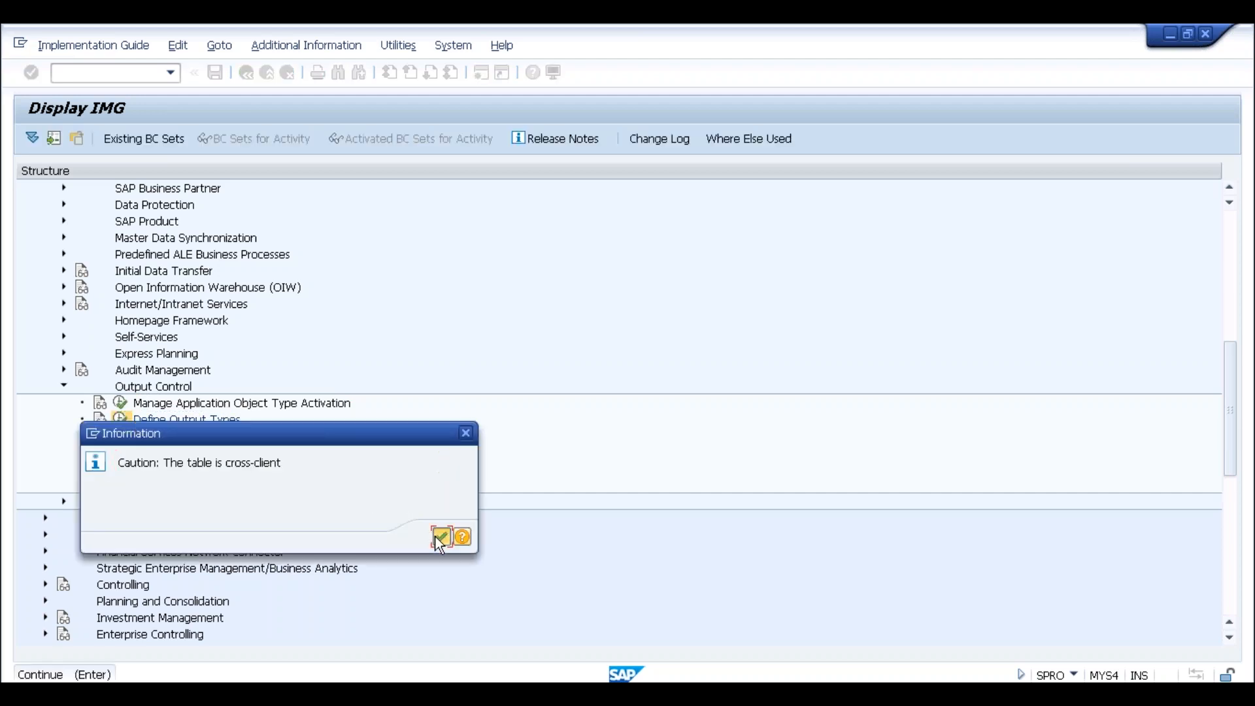
Acknowledge the cross-client caution, page through the output types, and return to the IMG tree
click(440, 540)
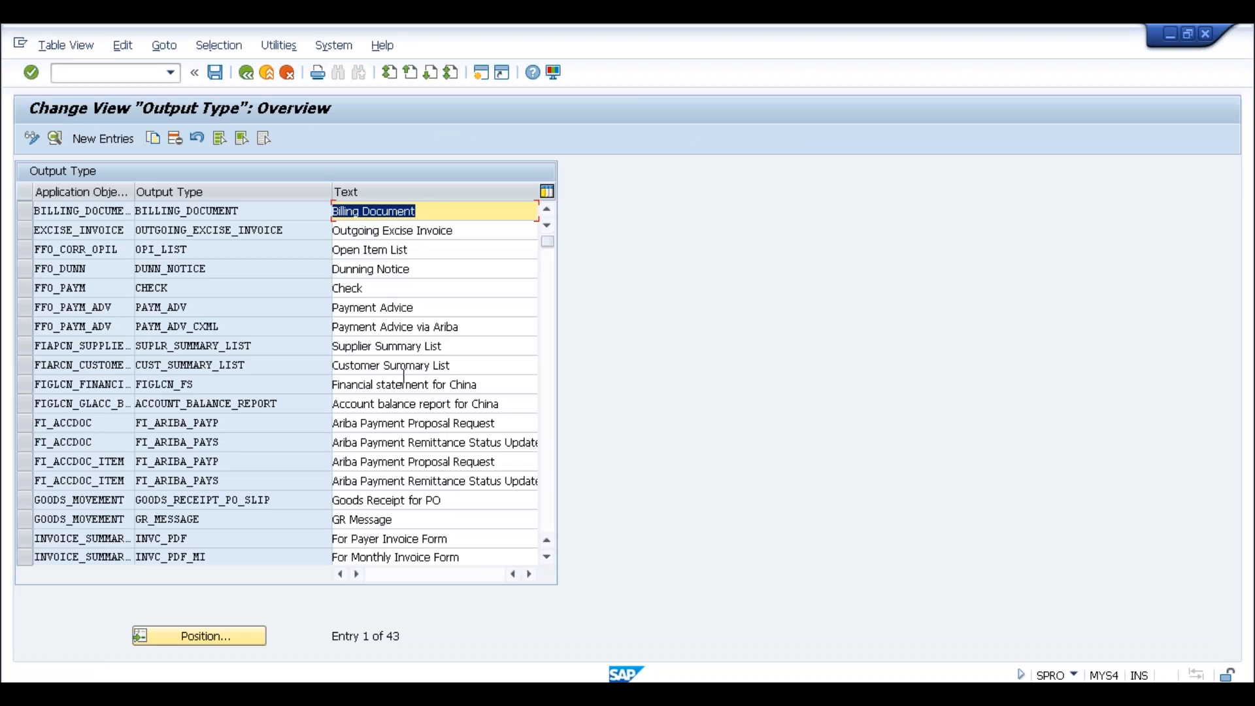
click(552, 330)
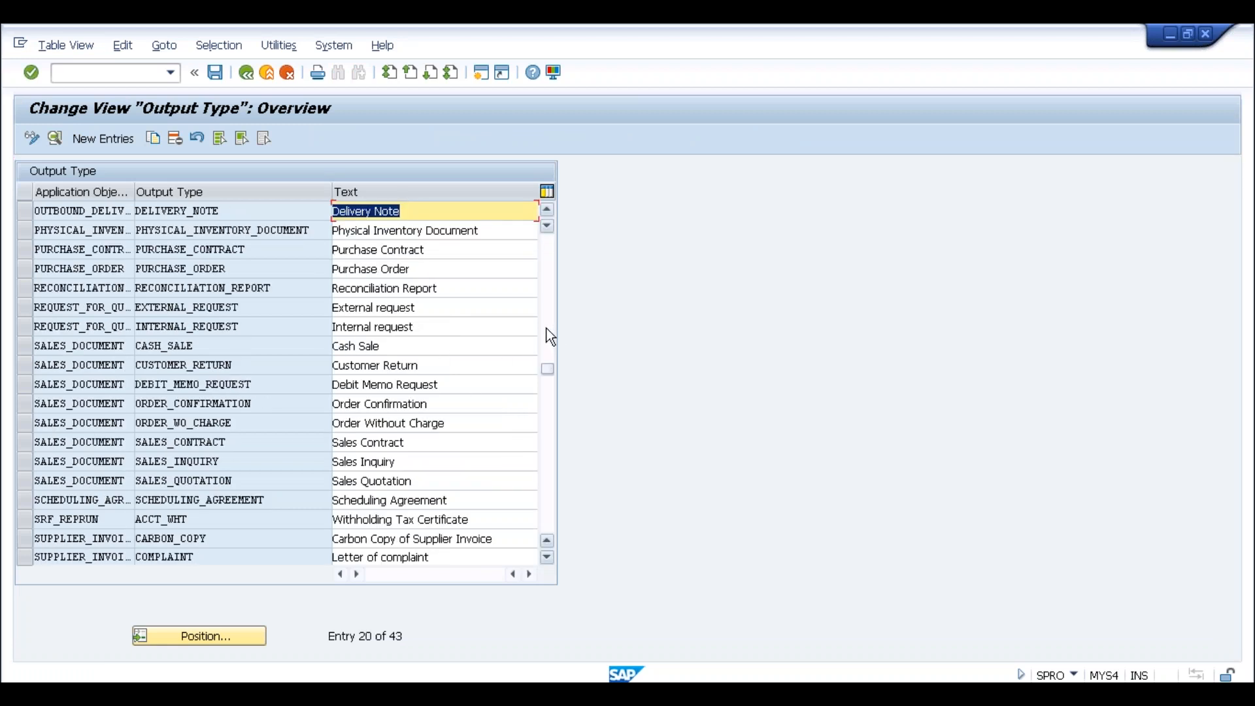
click(251, 73)
Select the business rules, channel assignment, master form template rules and form template assignment activities
click(182, 438)
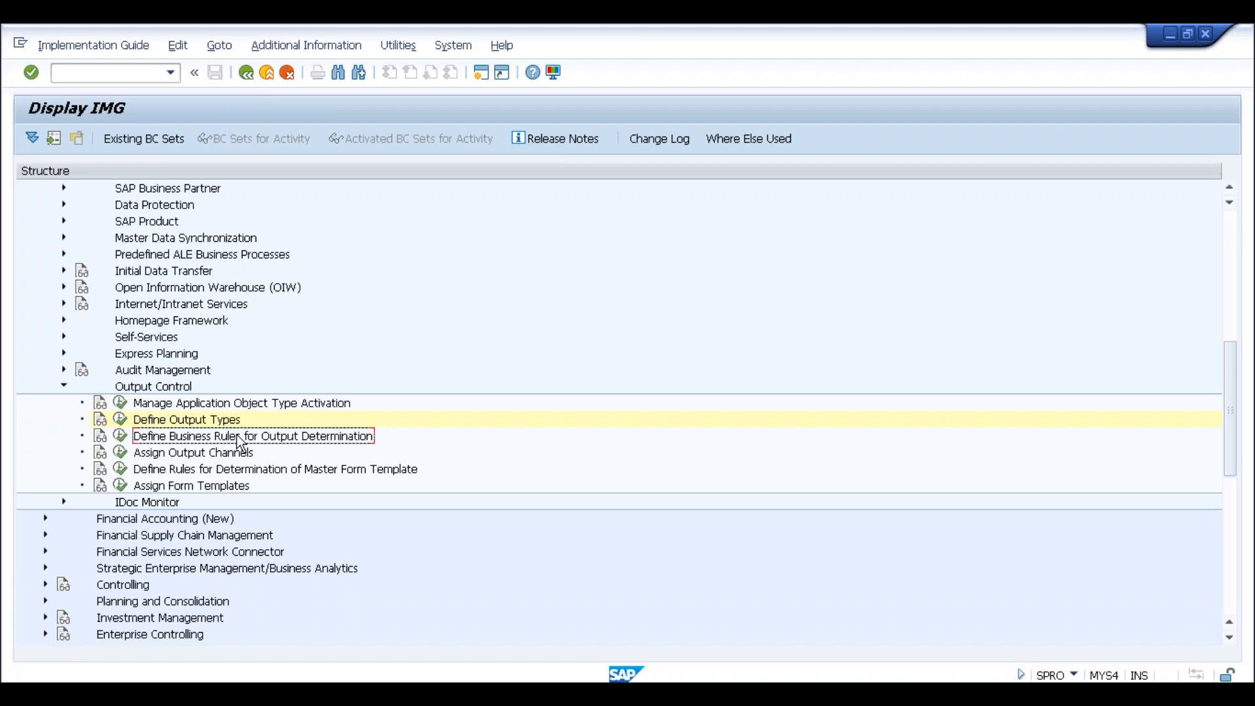
click(146, 455)
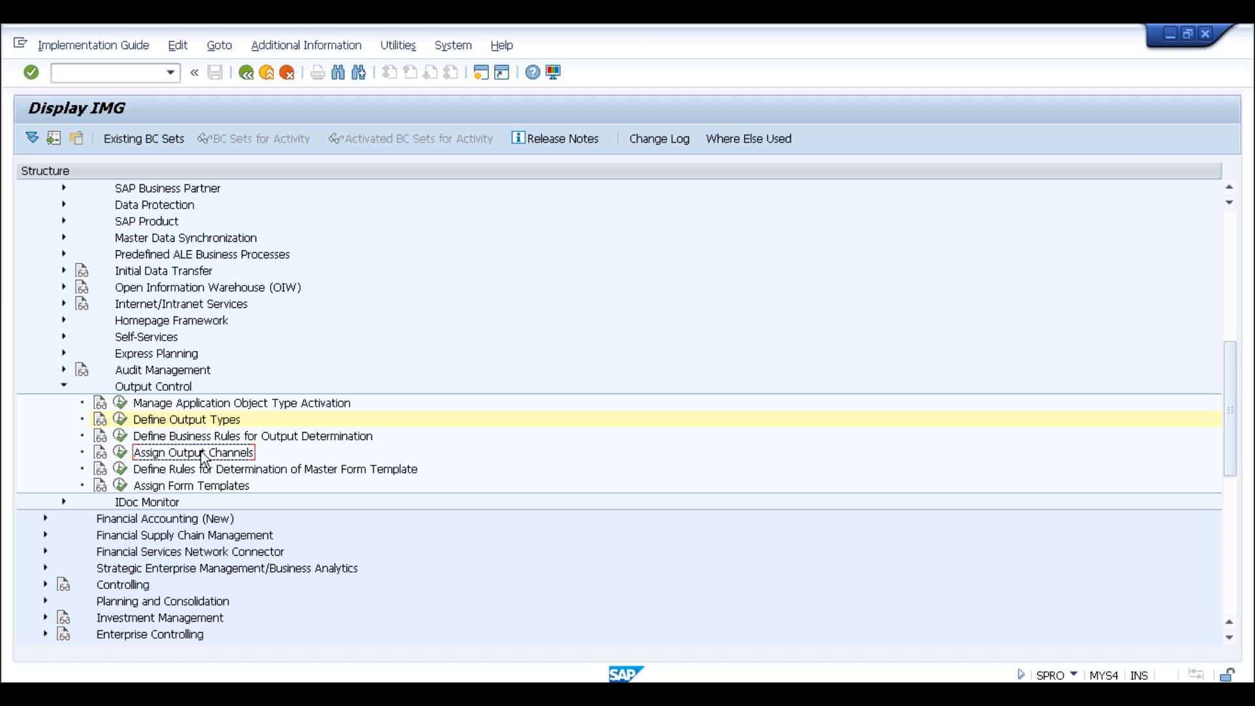
click(164, 474)
click(172, 487)
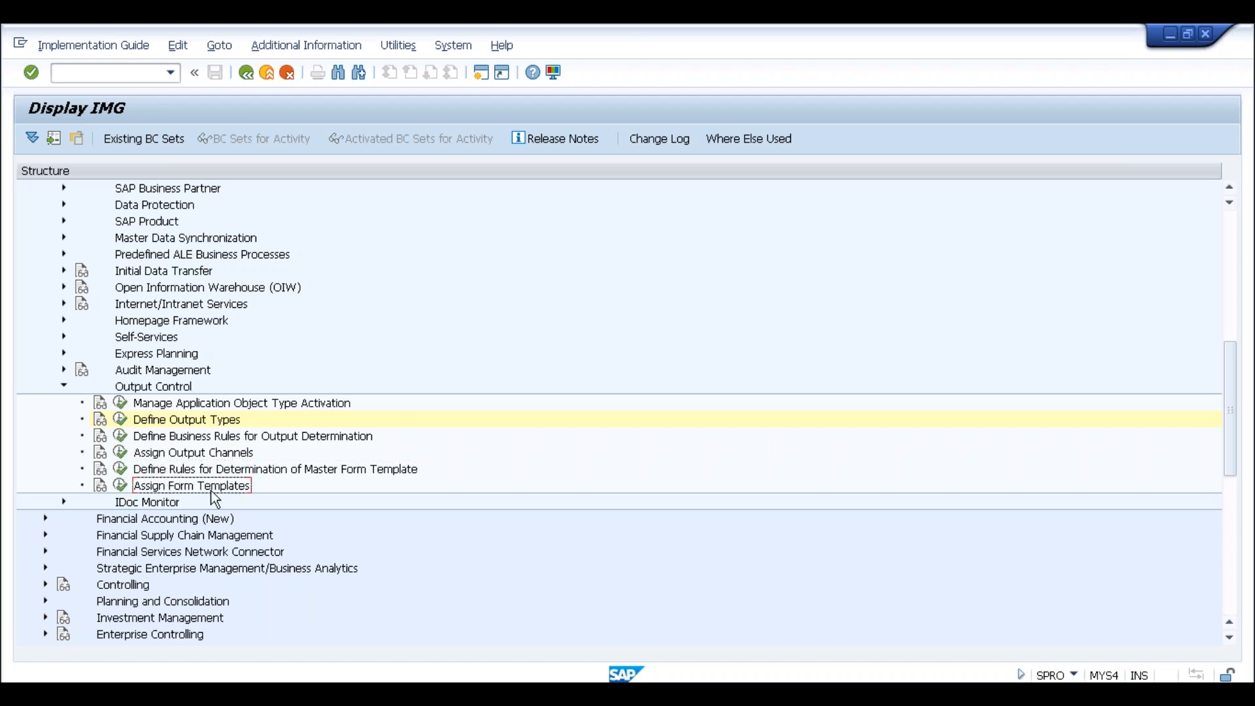
double_click(157, 487)
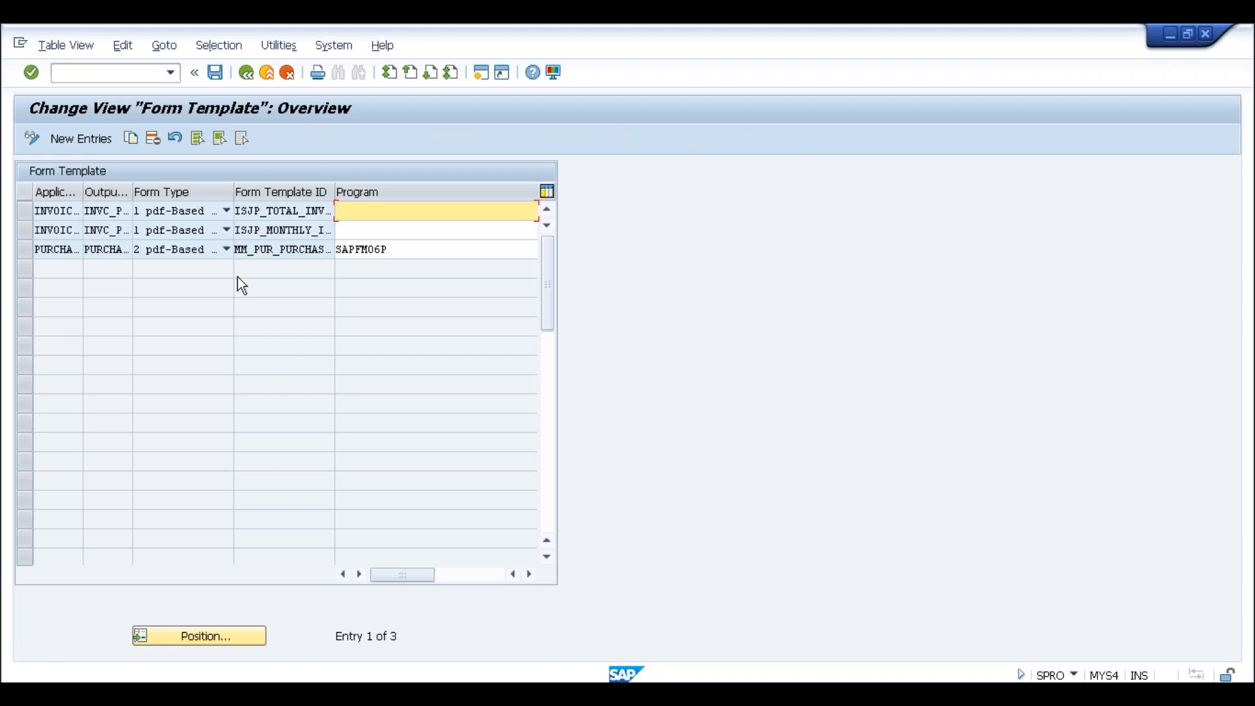
click(225, 249)
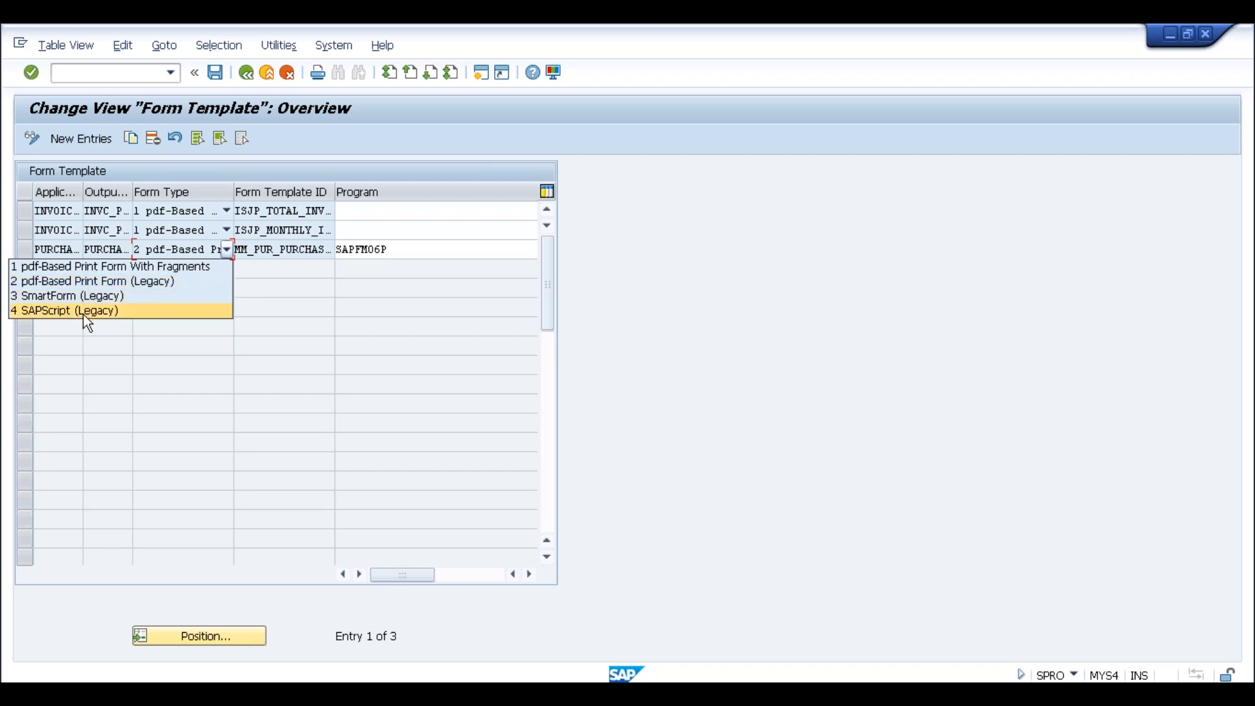
click(254, 77)
click(254, 77)
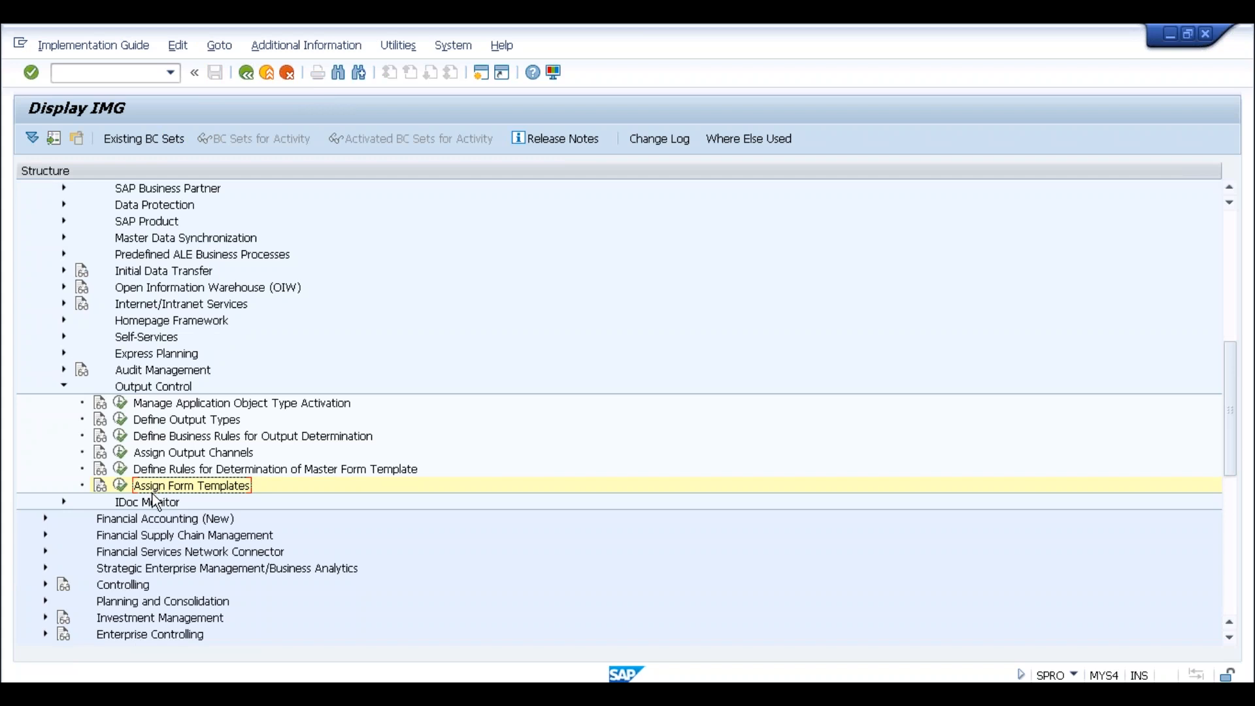
double_click(254, 435)
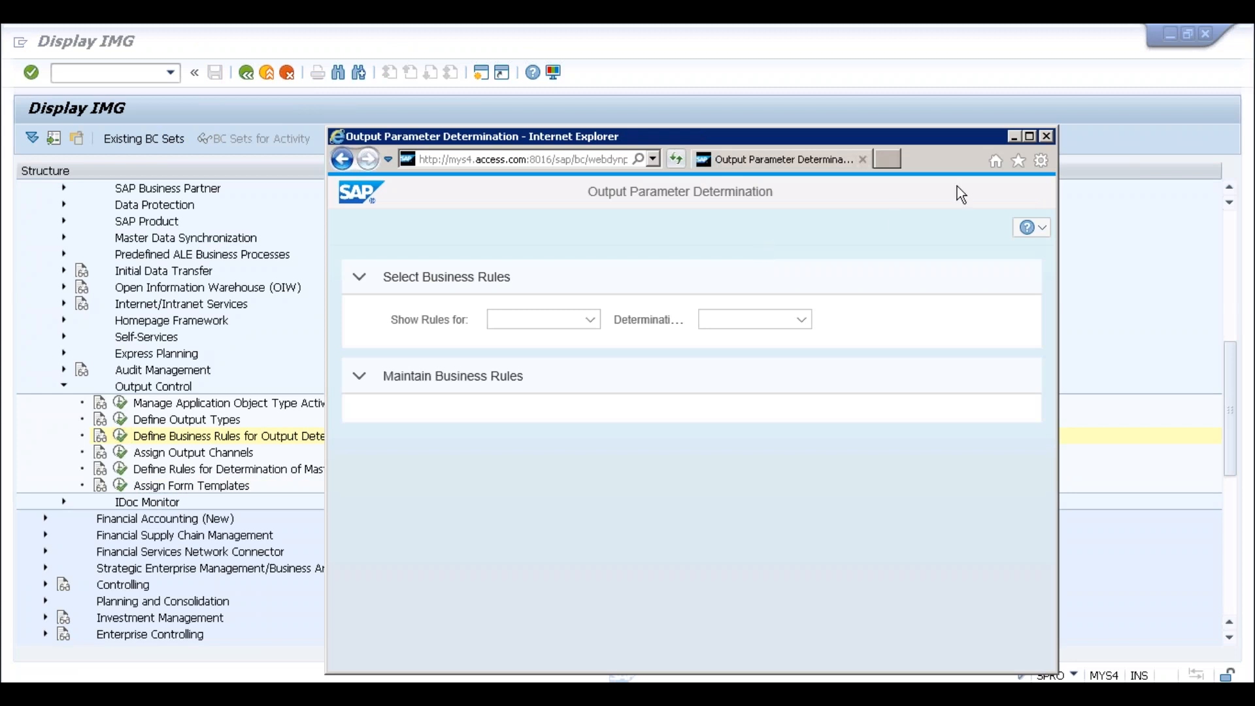
click(1047, 136)
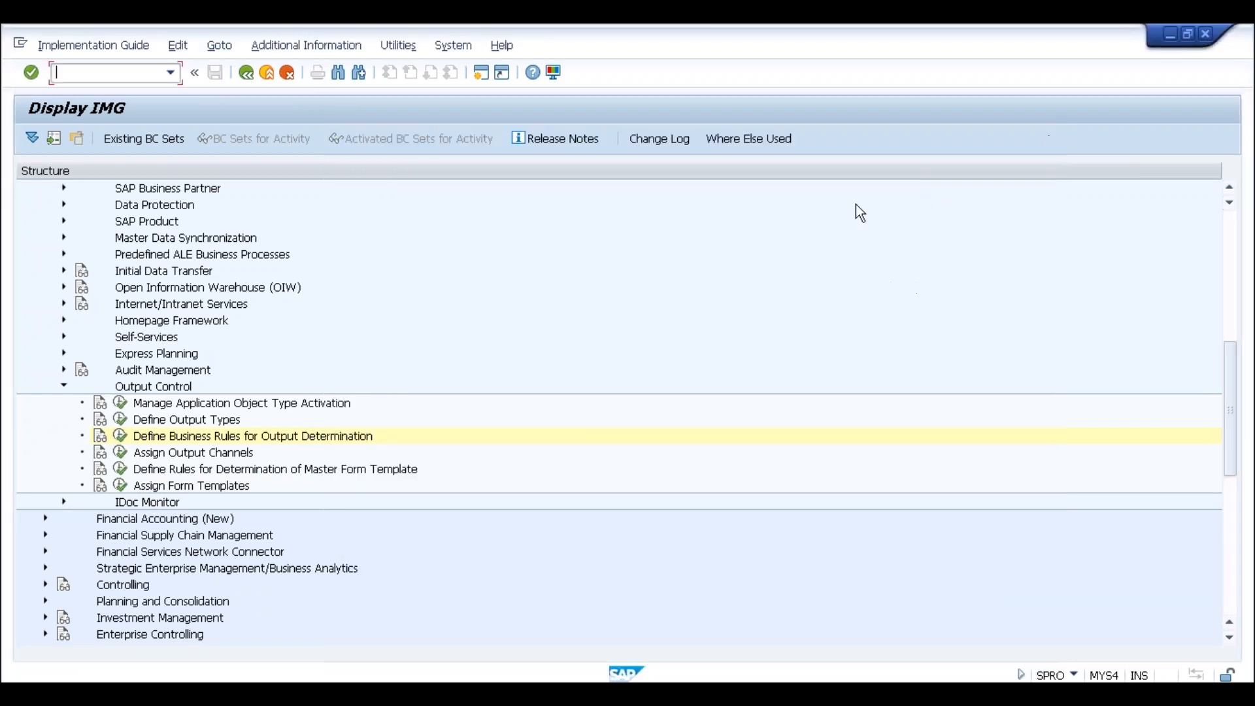
click(1229, 230)
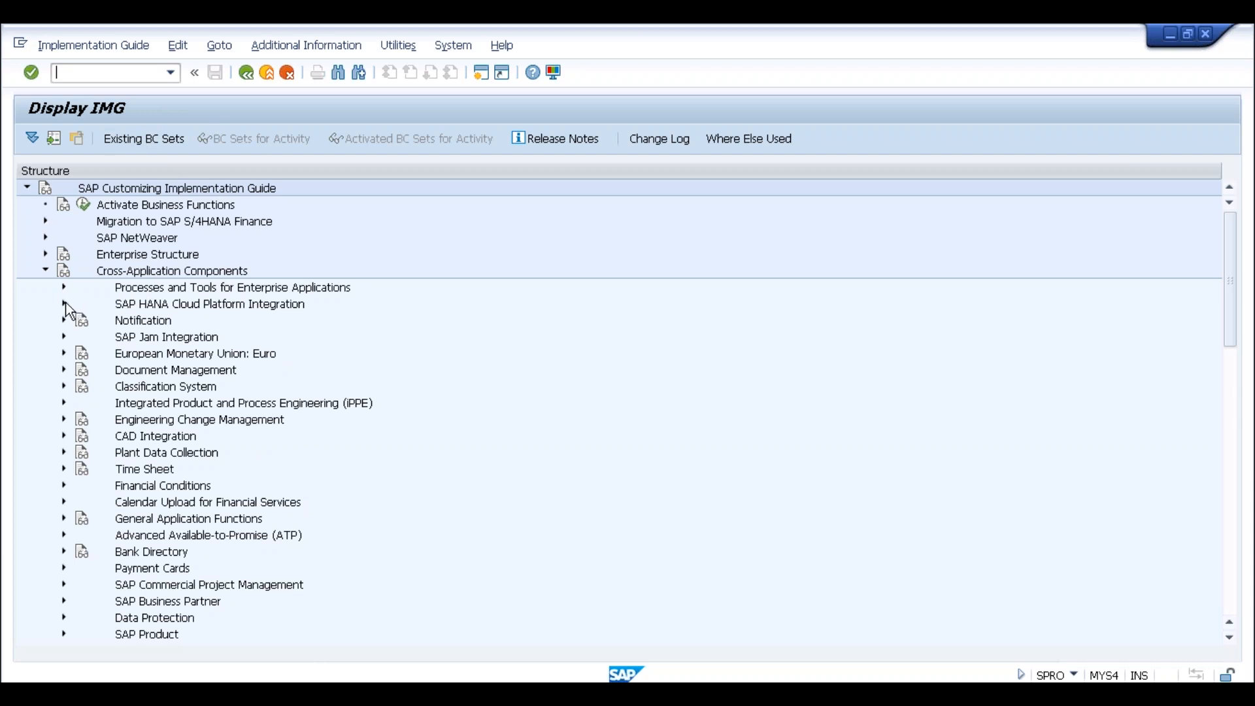
Switch back to the configuration window and start transaction ME22N
click(259, 675)
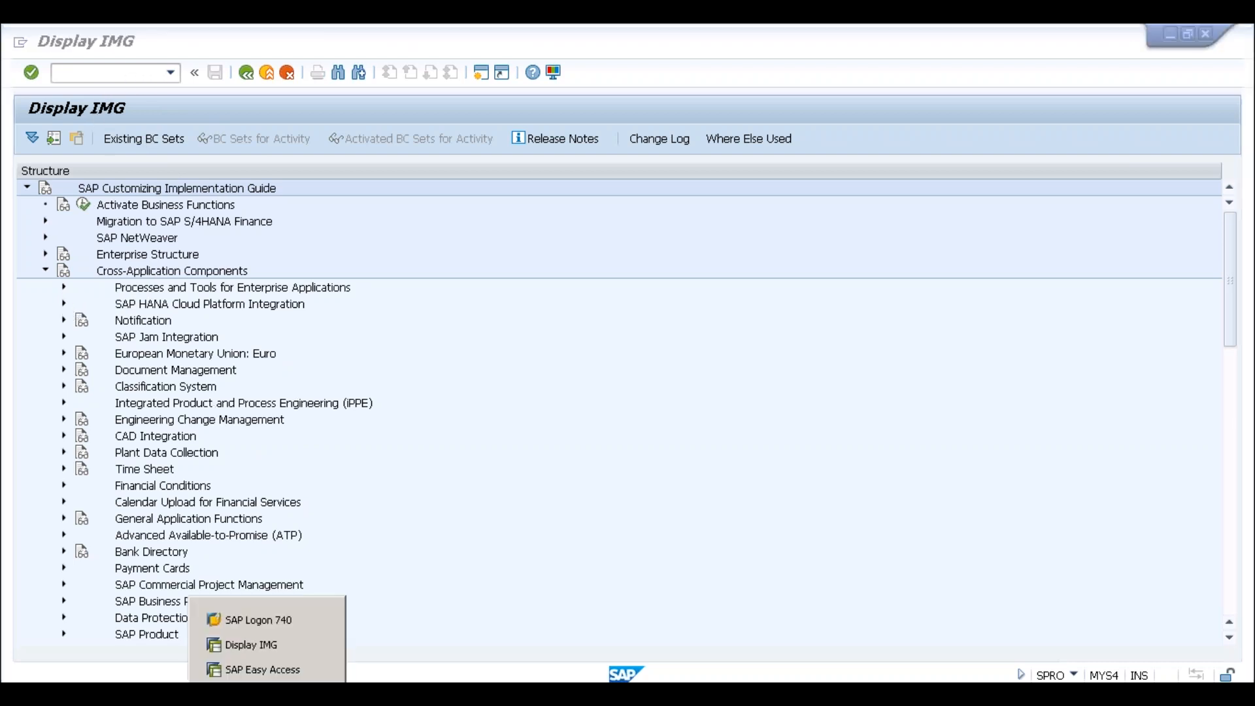
click(261, 644)
text(/nme22n)
key(Return)
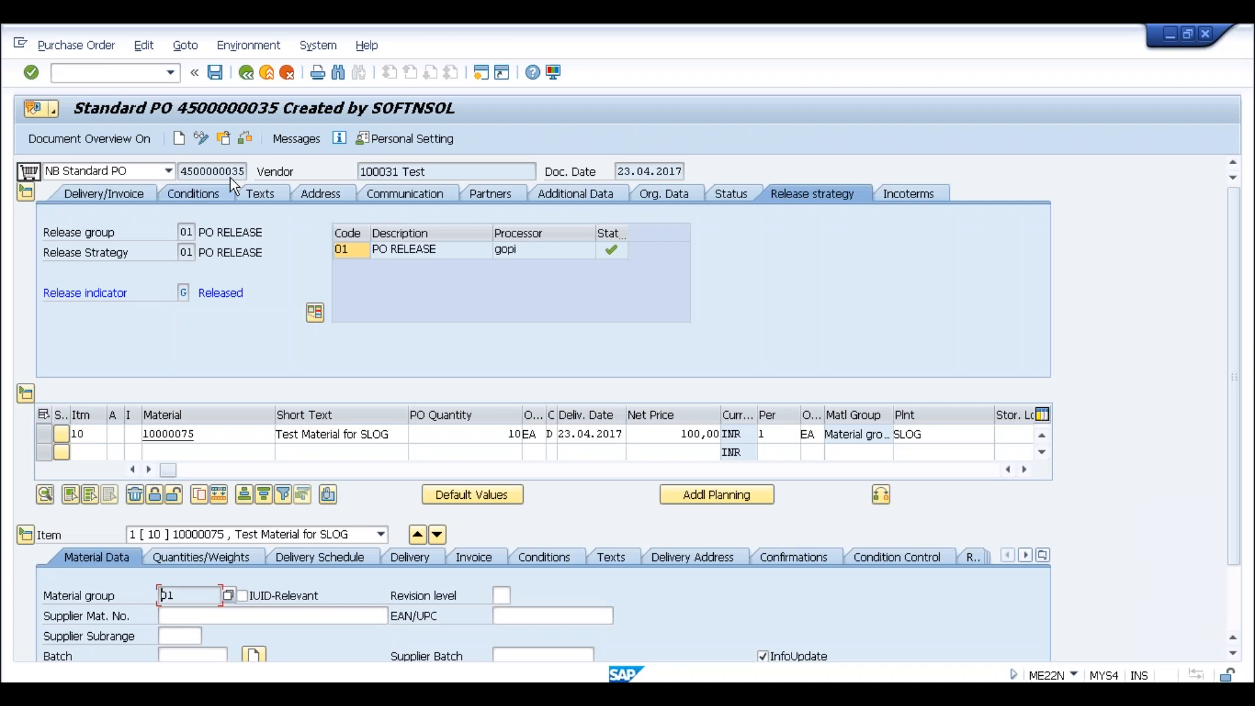
click(206, 143)
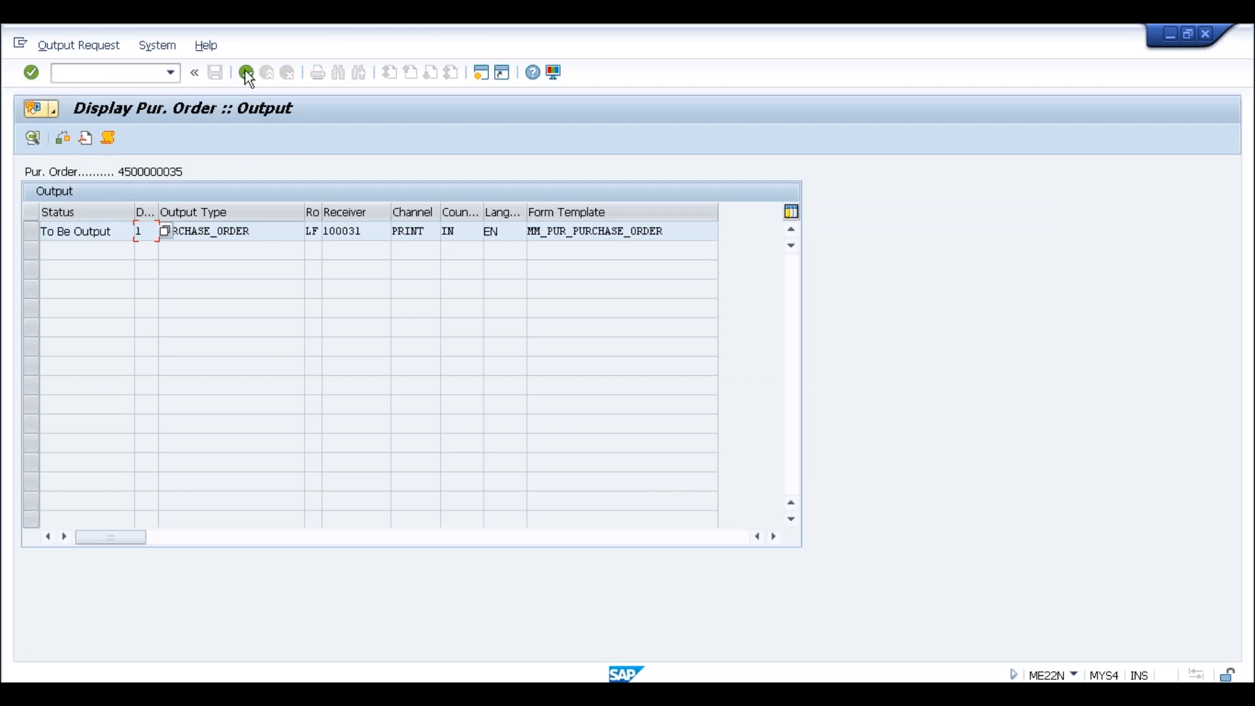
click(247, 73)
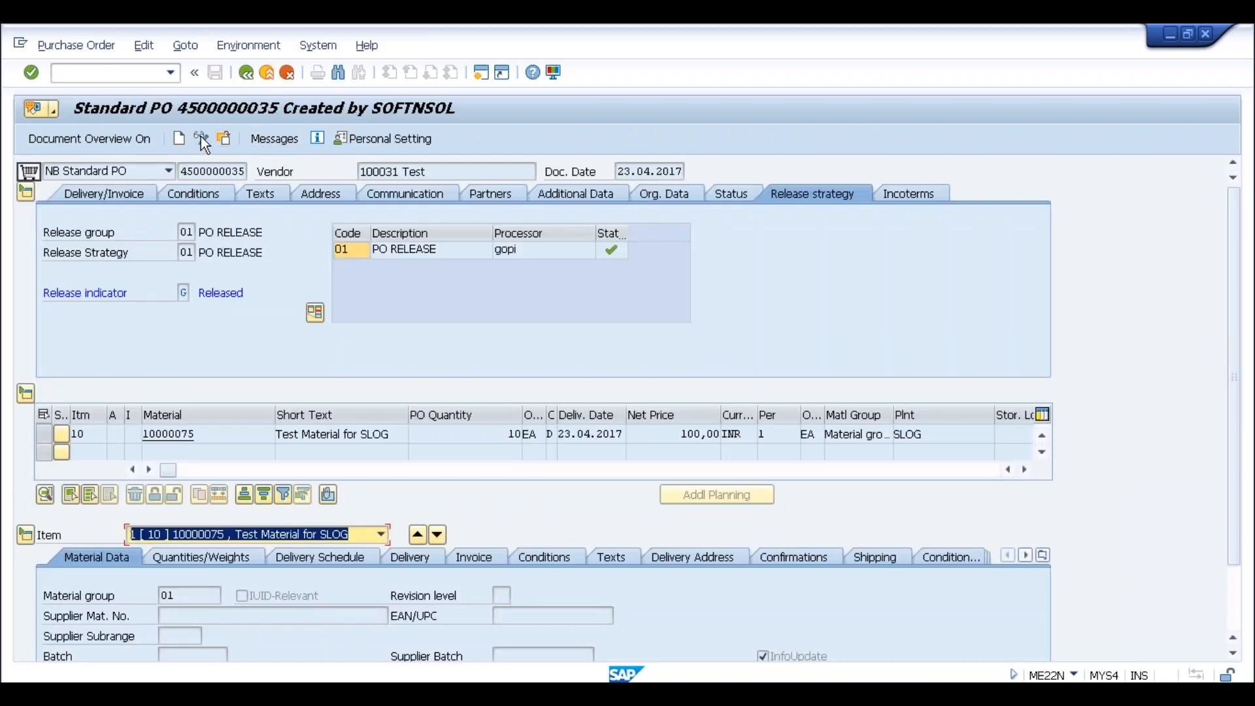
click(202, 139)
click(296, 138)
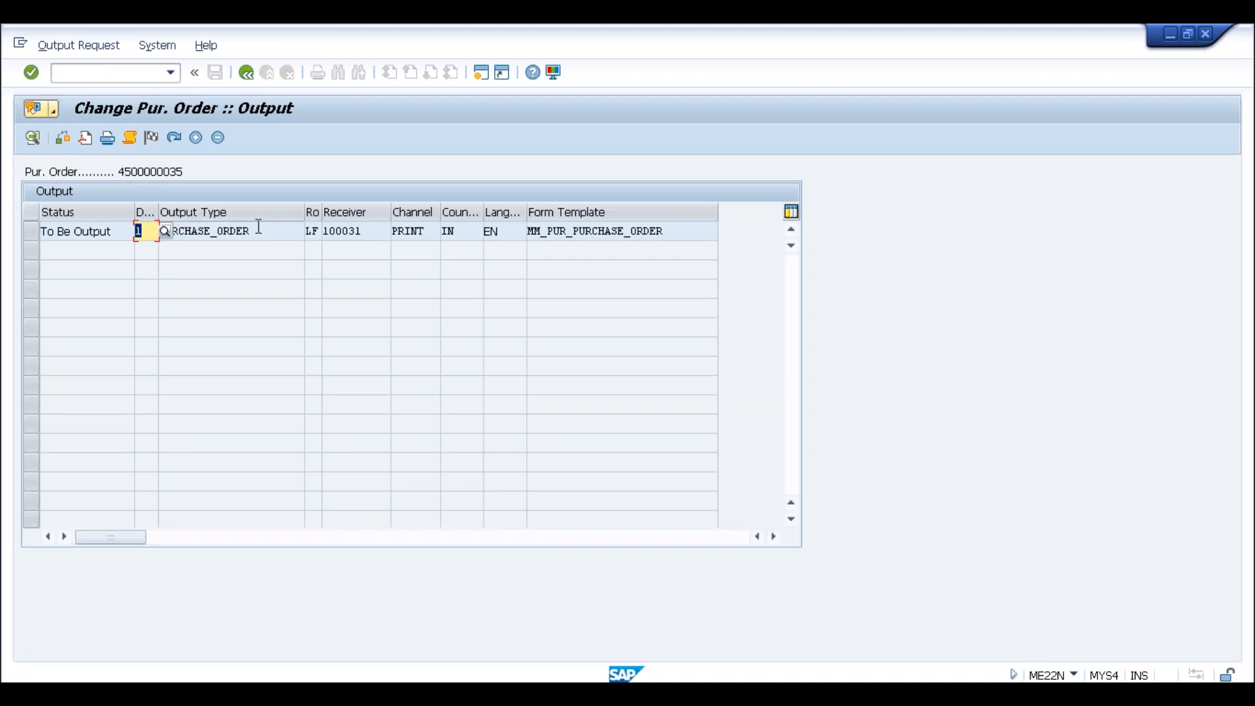
text(2)
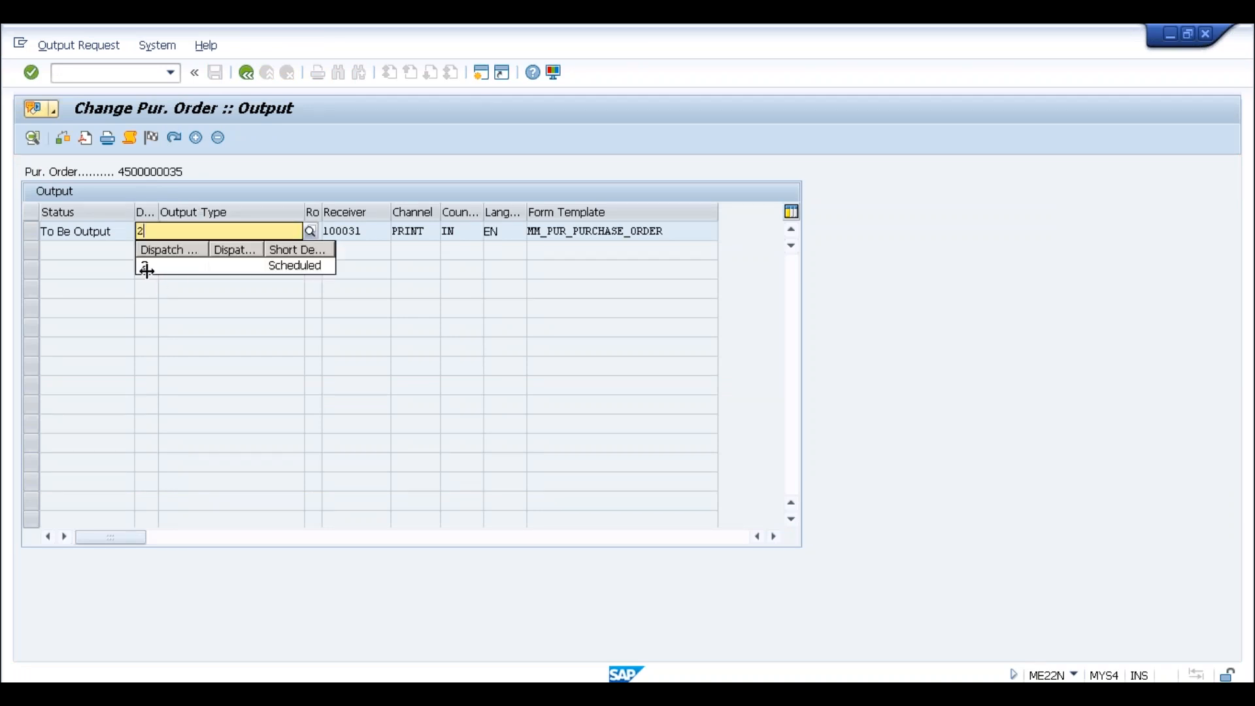
click(147, 267)
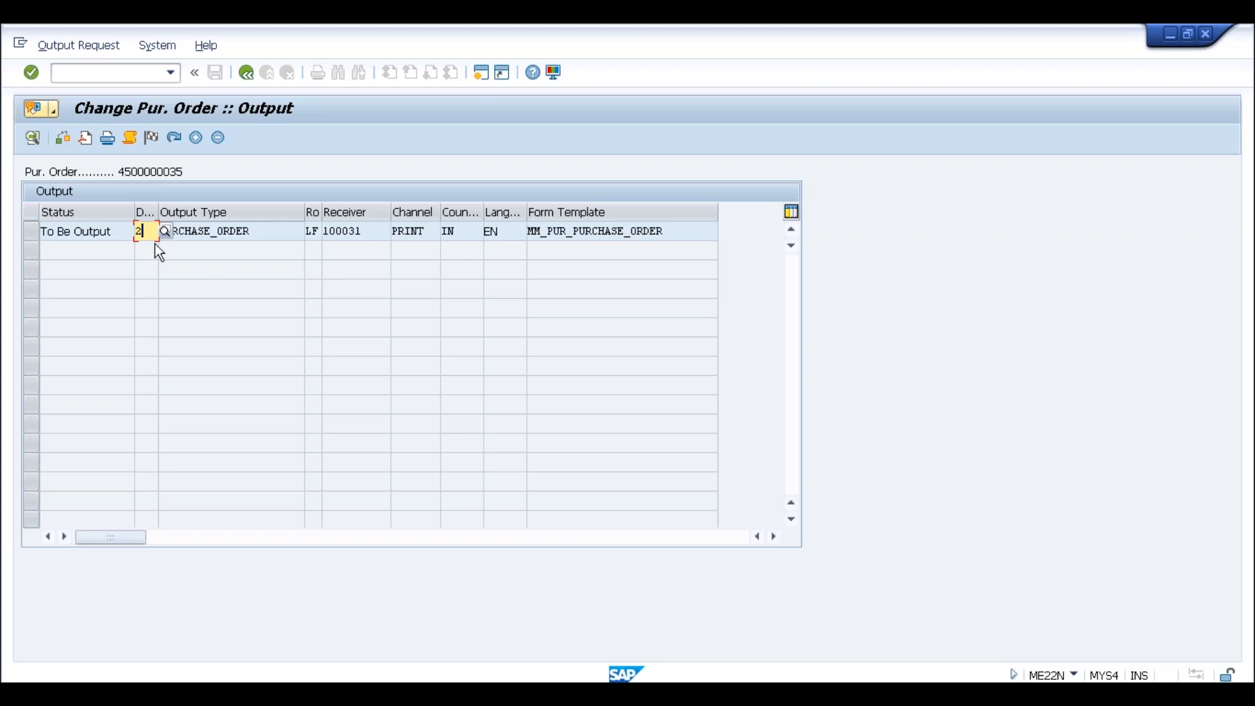
click(246, 72)
click(215, 72)
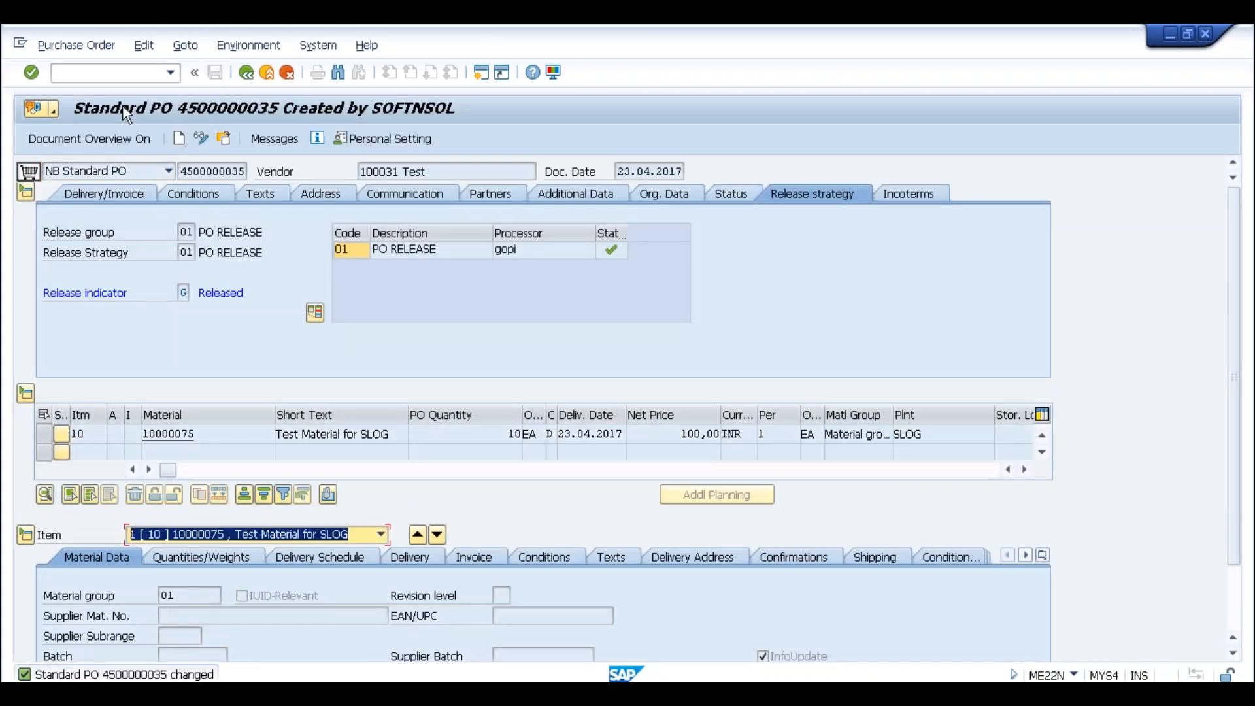
Run message output transaction ME9F and execute its selection
text(/n)
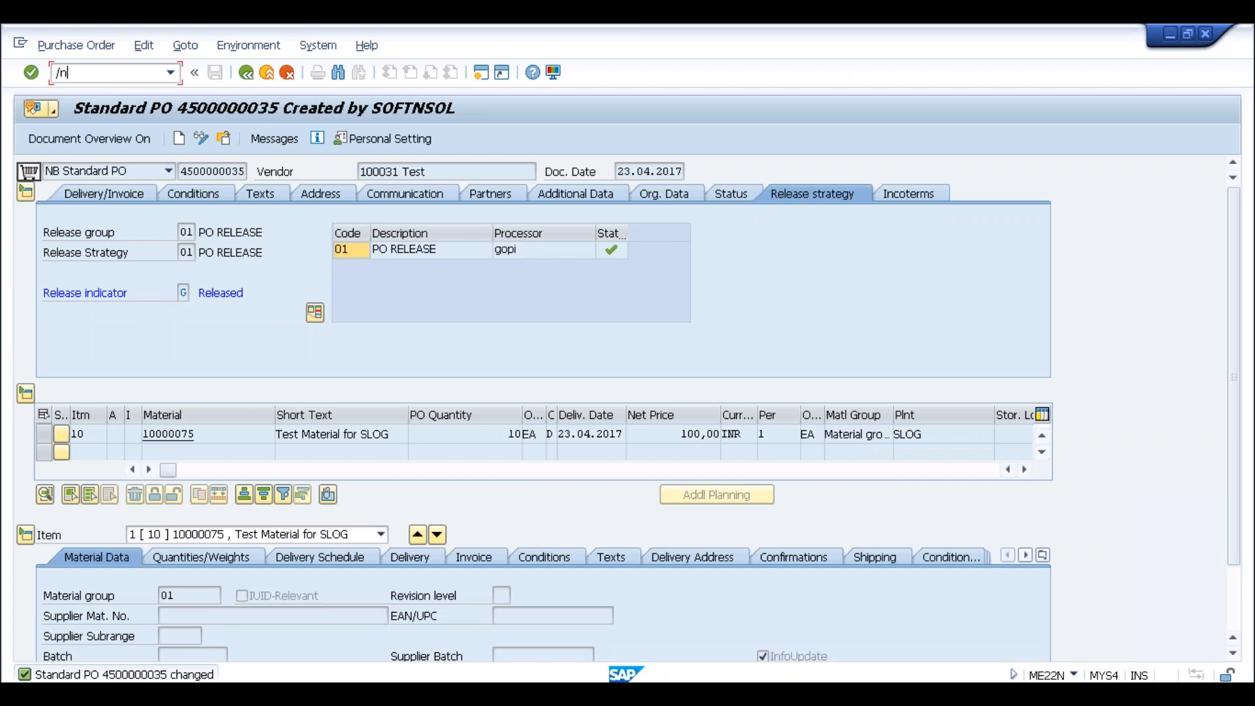
text(me9f)
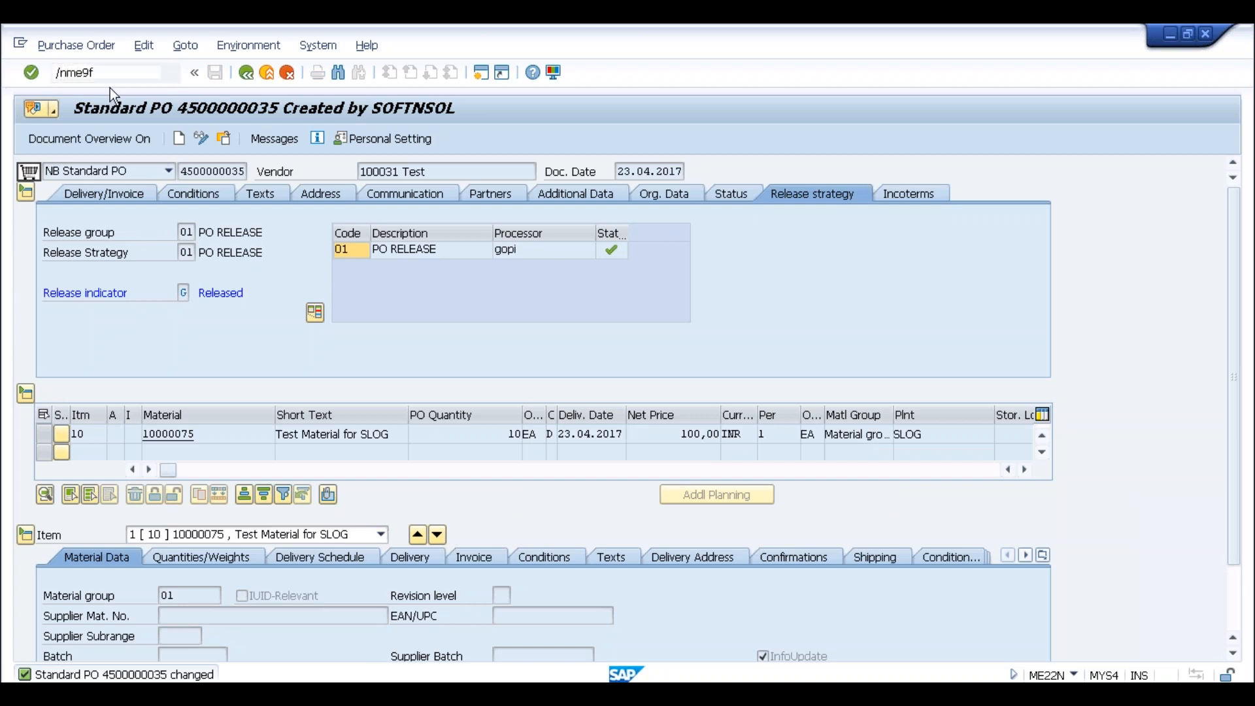
key(Return)
click(32, 137)
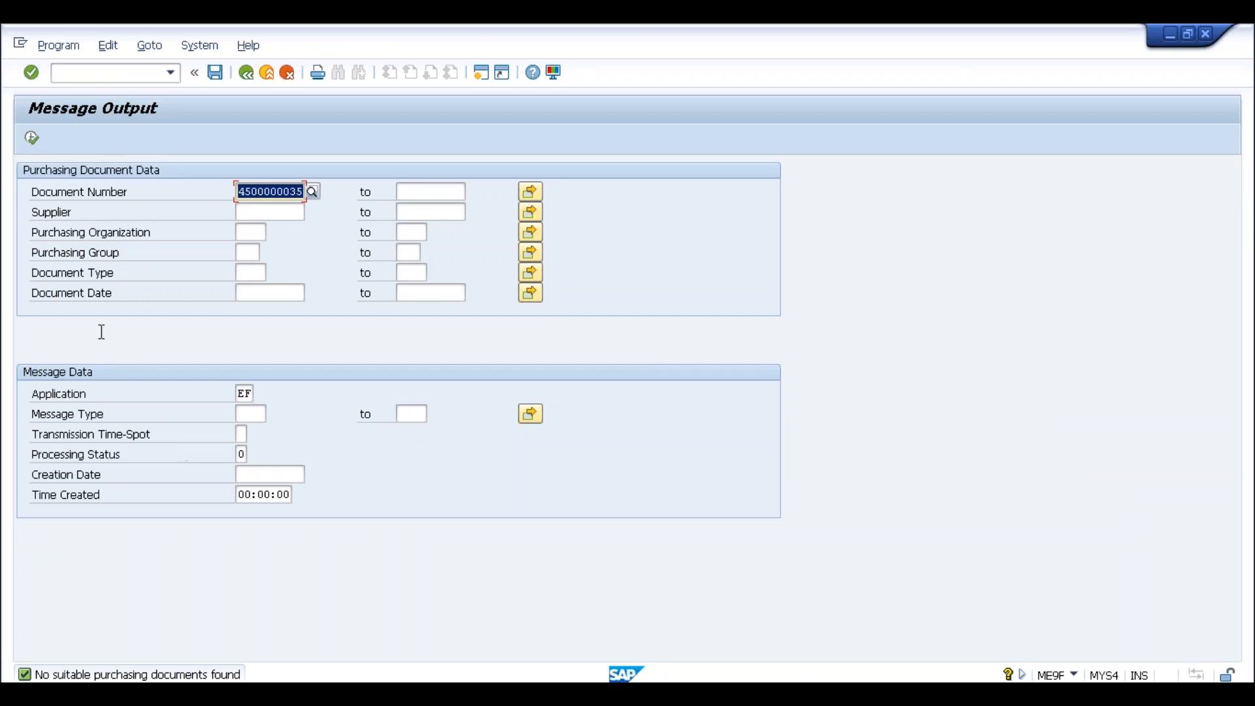
click(105, 76)
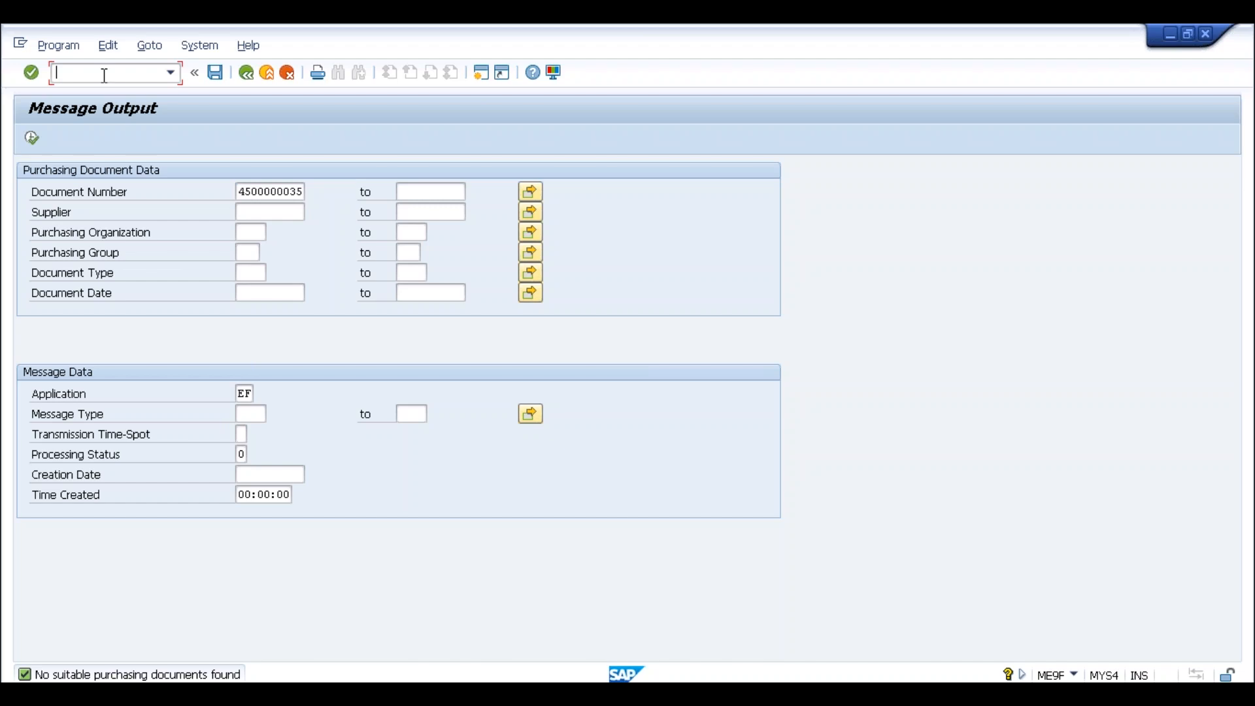
text(/nme9ff)
key(Return)
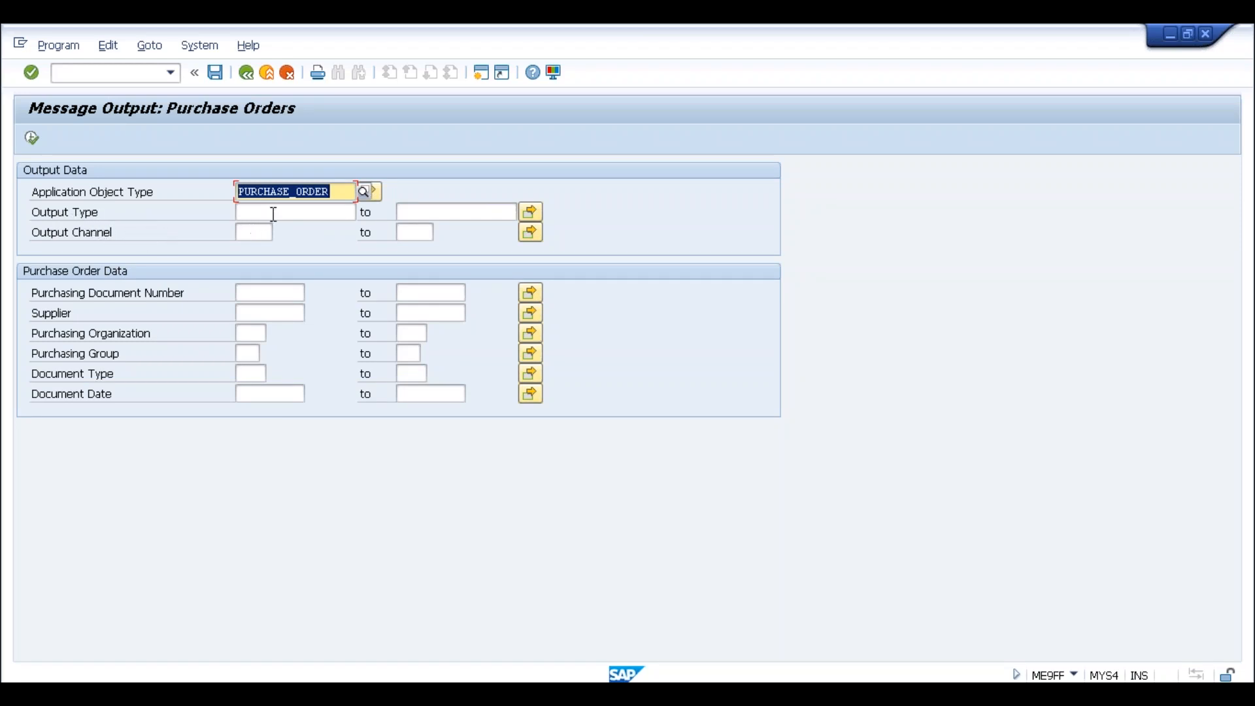
click(265, 299)
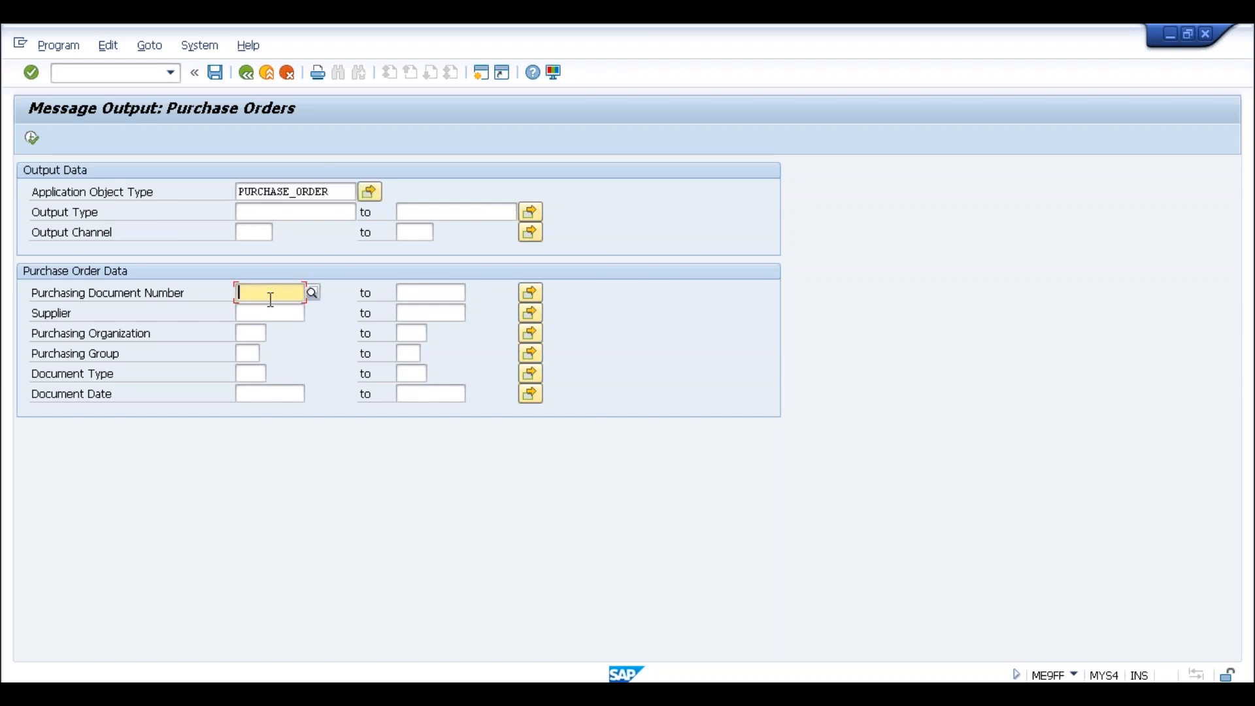
click(276, 308)
key(BackSpace)
text(500000035)
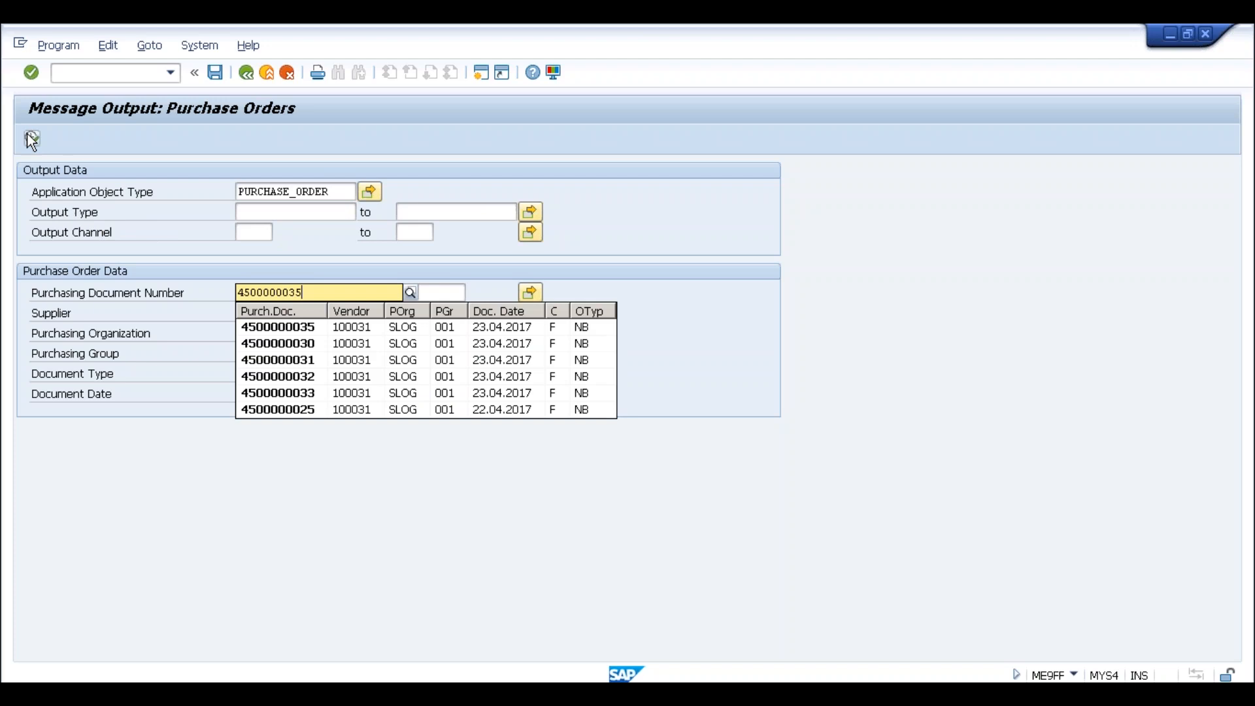
click(30, 140)
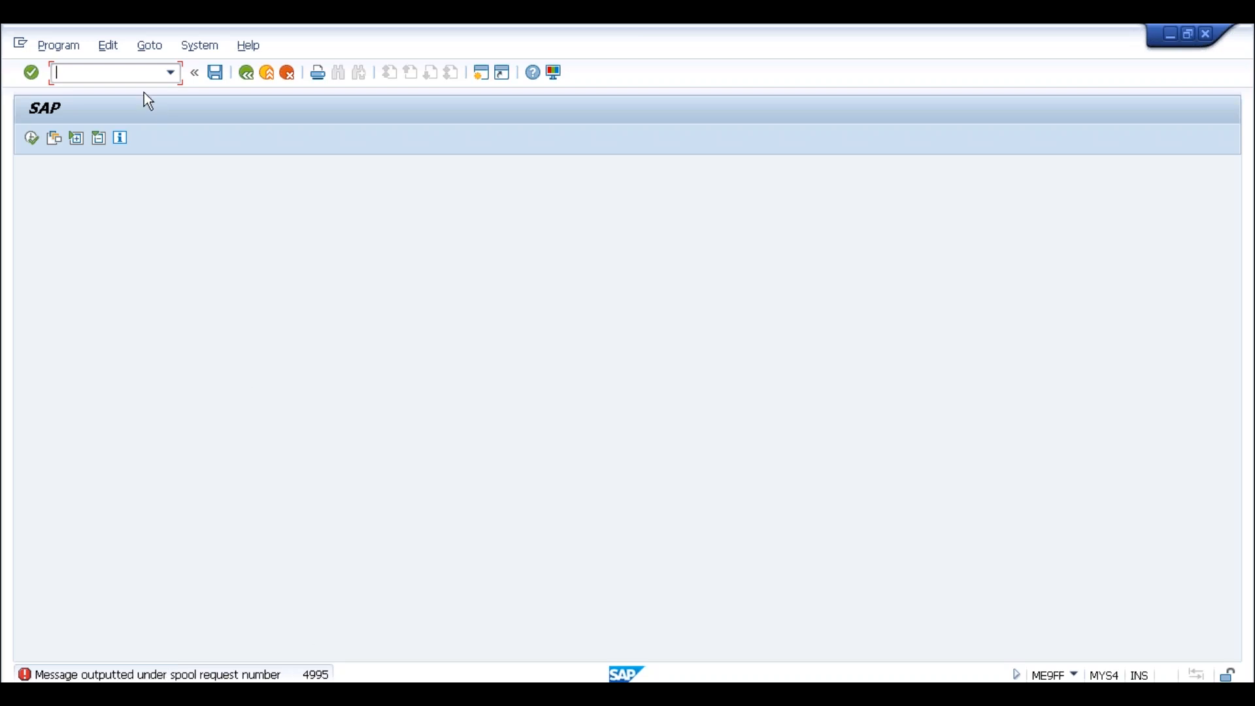
Preview spool request 4995 in SP01, then leave back to SAP Easy Access
text(/nsp01)
key(Return)
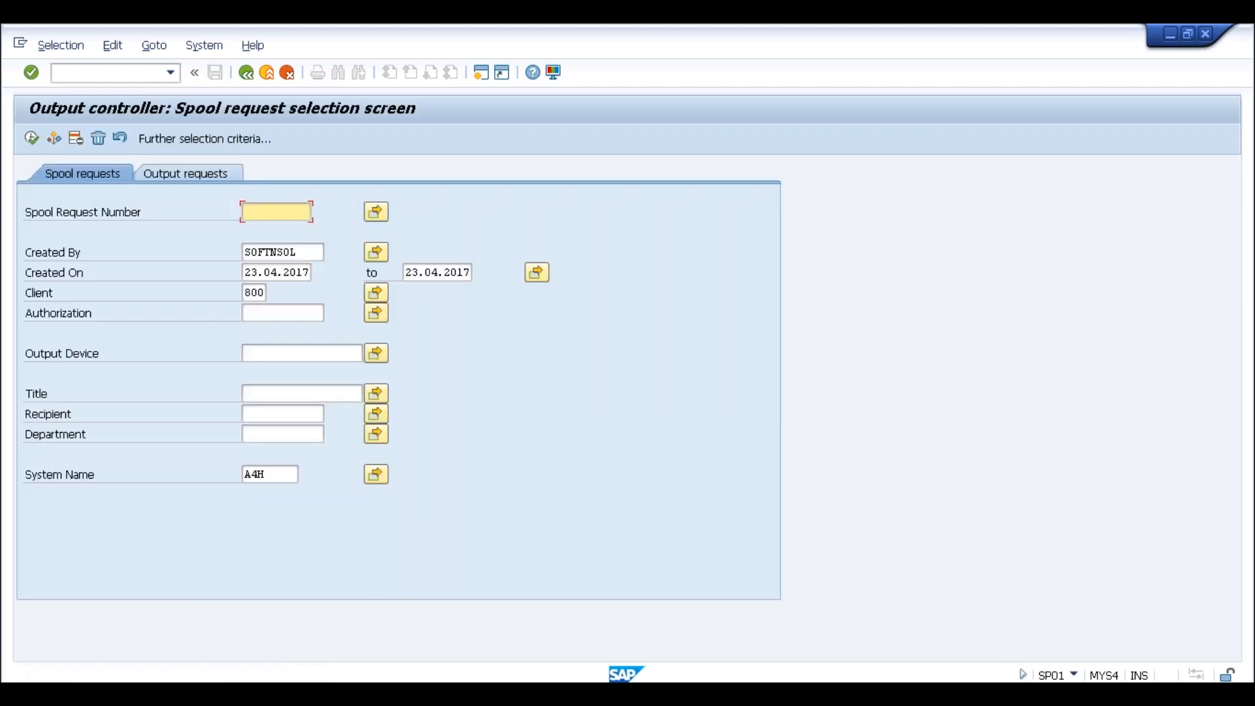
click(31, 138)
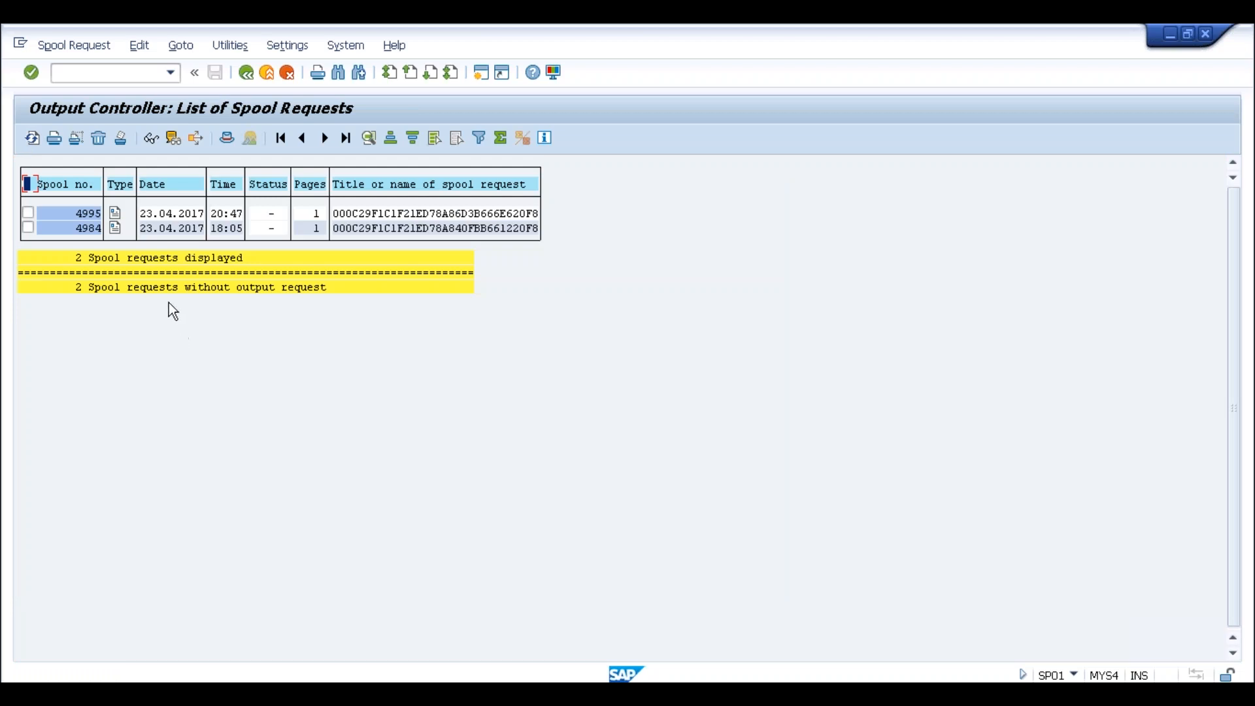
click(116, 214)
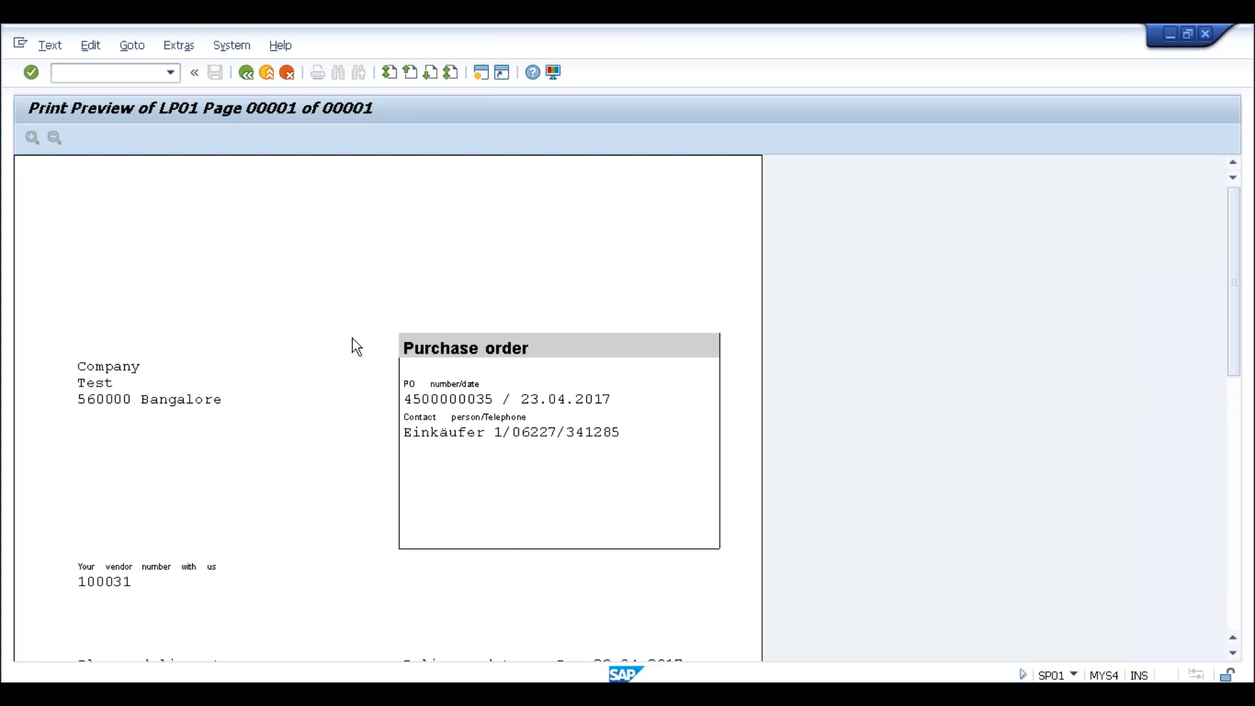
scroll(355, 345, down, 3)
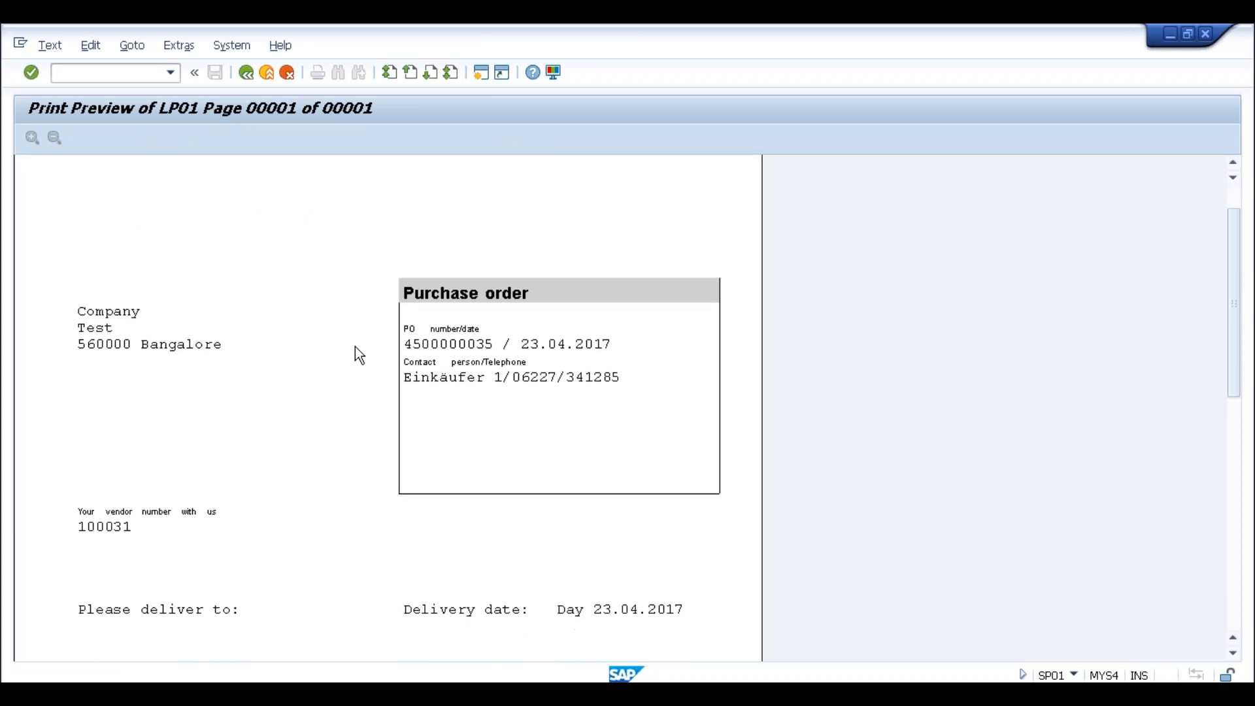
click(247, 73)
click(247, 75)
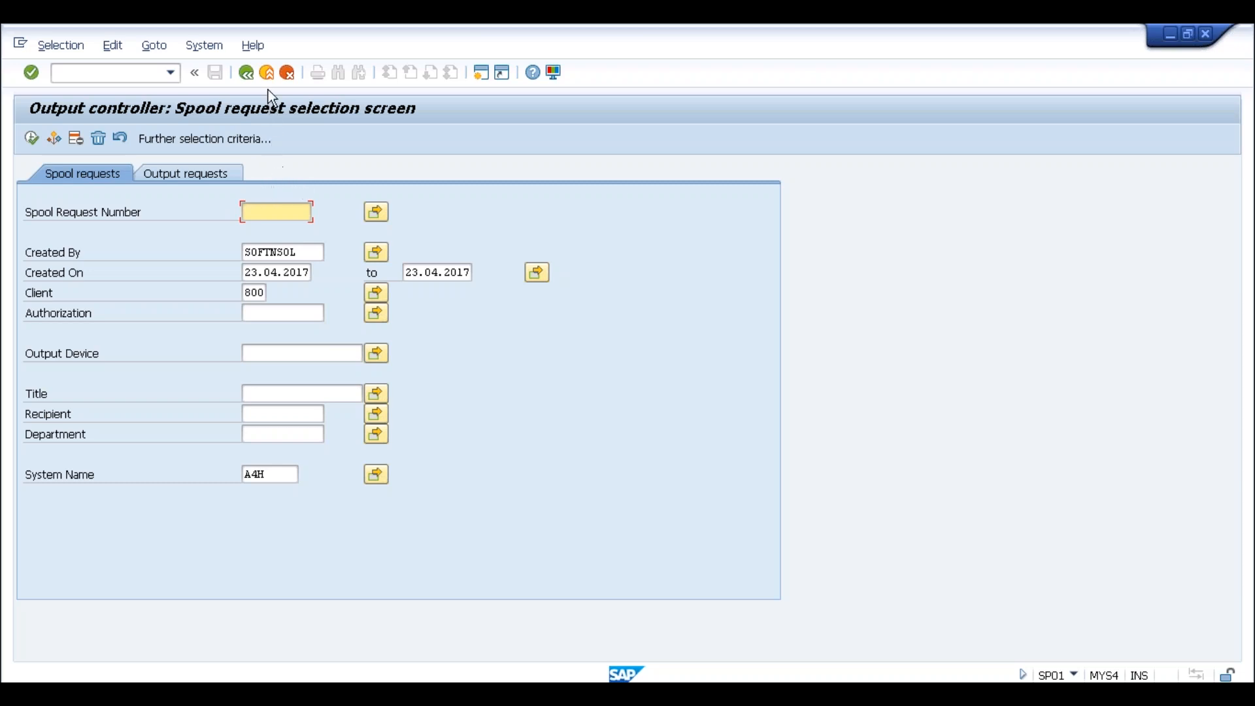
click(267, 72)
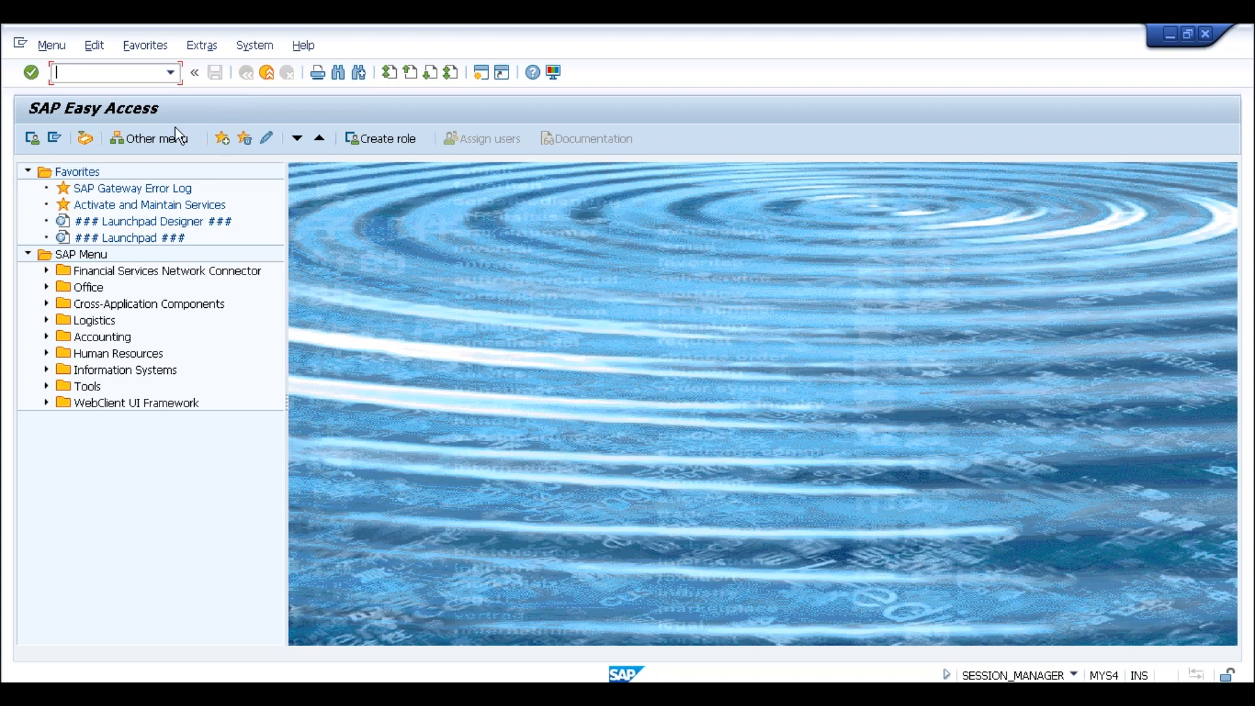
text(me23n)
key(Return)
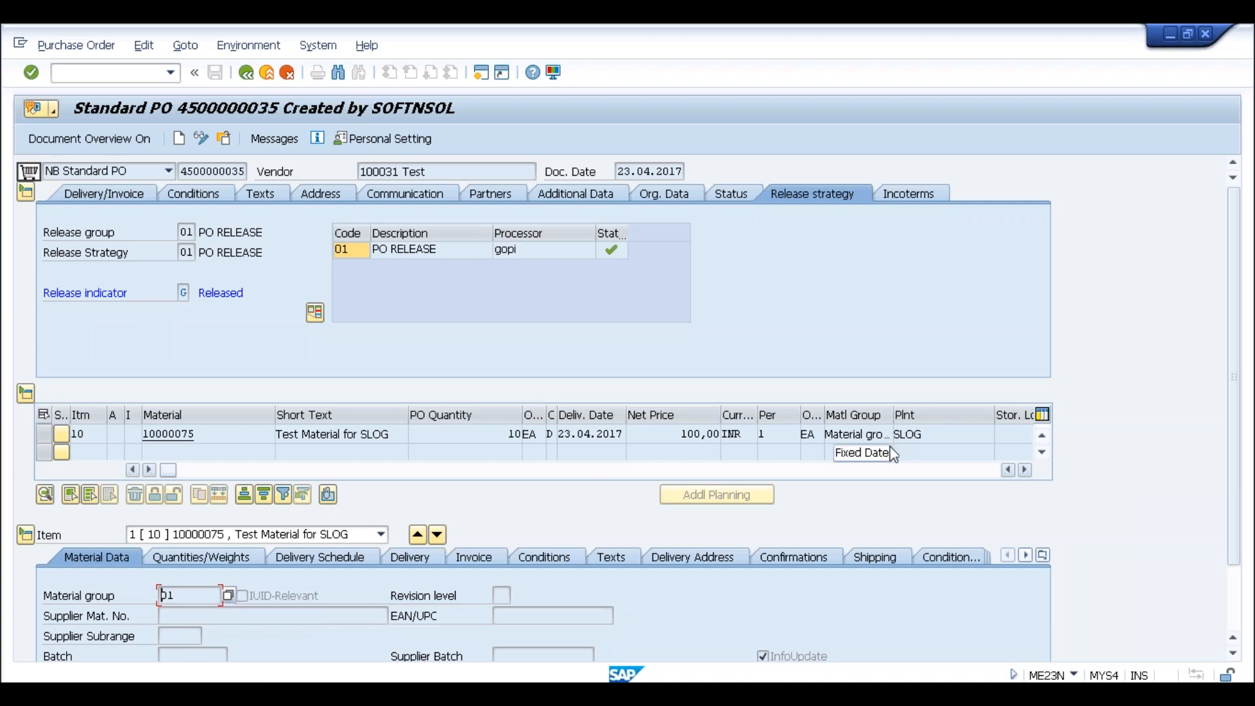
click(239, 172)
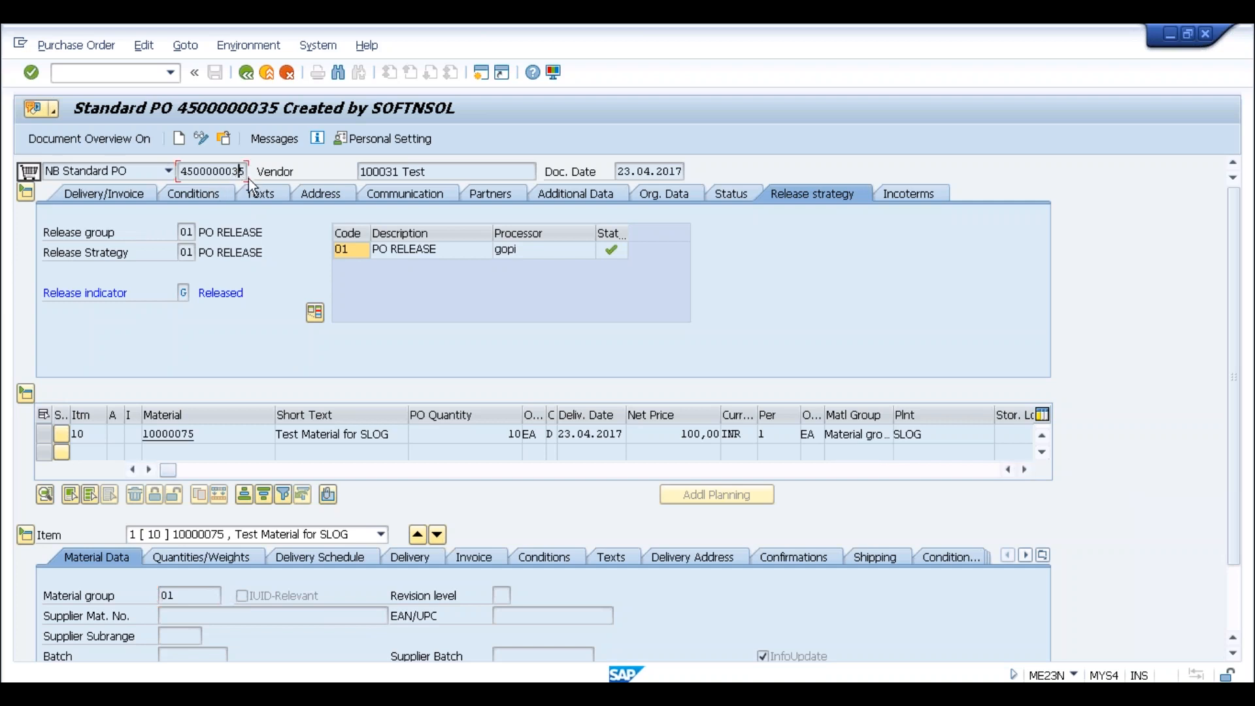
mouse_move(180, 171)
mouse_down()
mouse_move(254, 168)
mouse_move(187, 172)
mouse_up()
click(253, 171)
click(186, 171)
drag(182, 171, 254, 171)
click(254, 171)
click(226, 140)
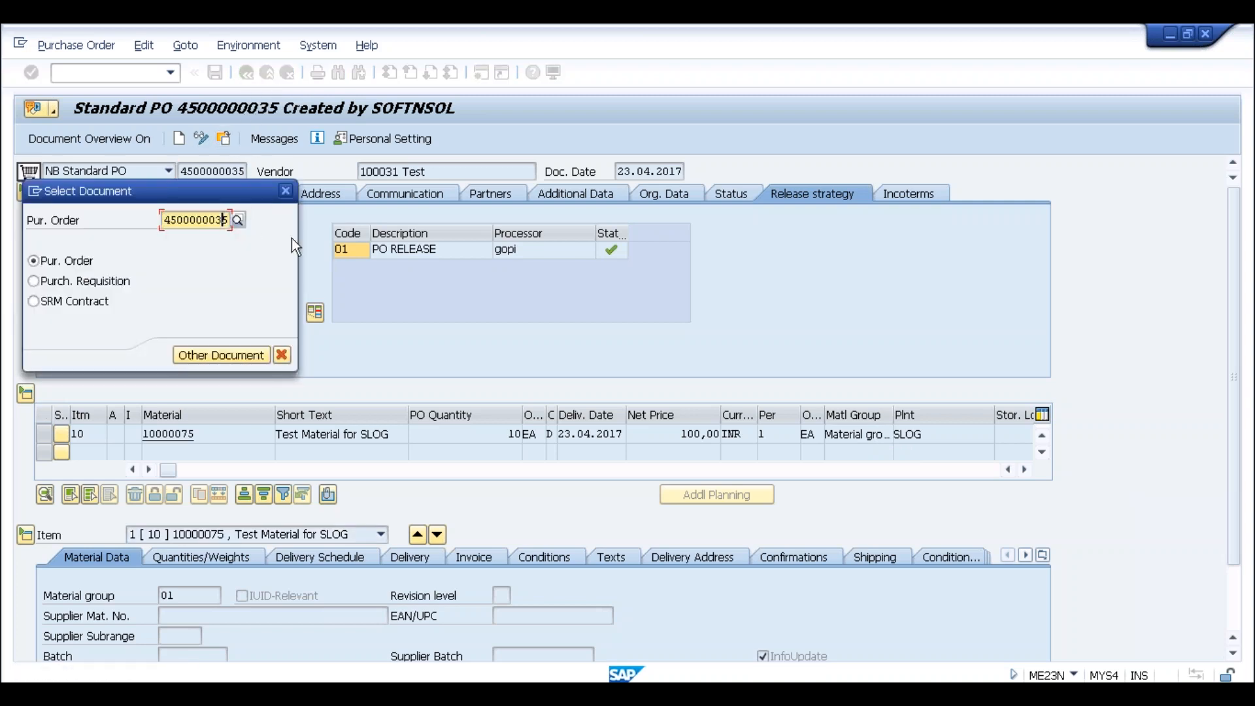
key(BackSpace)
text(4)
key(Return)
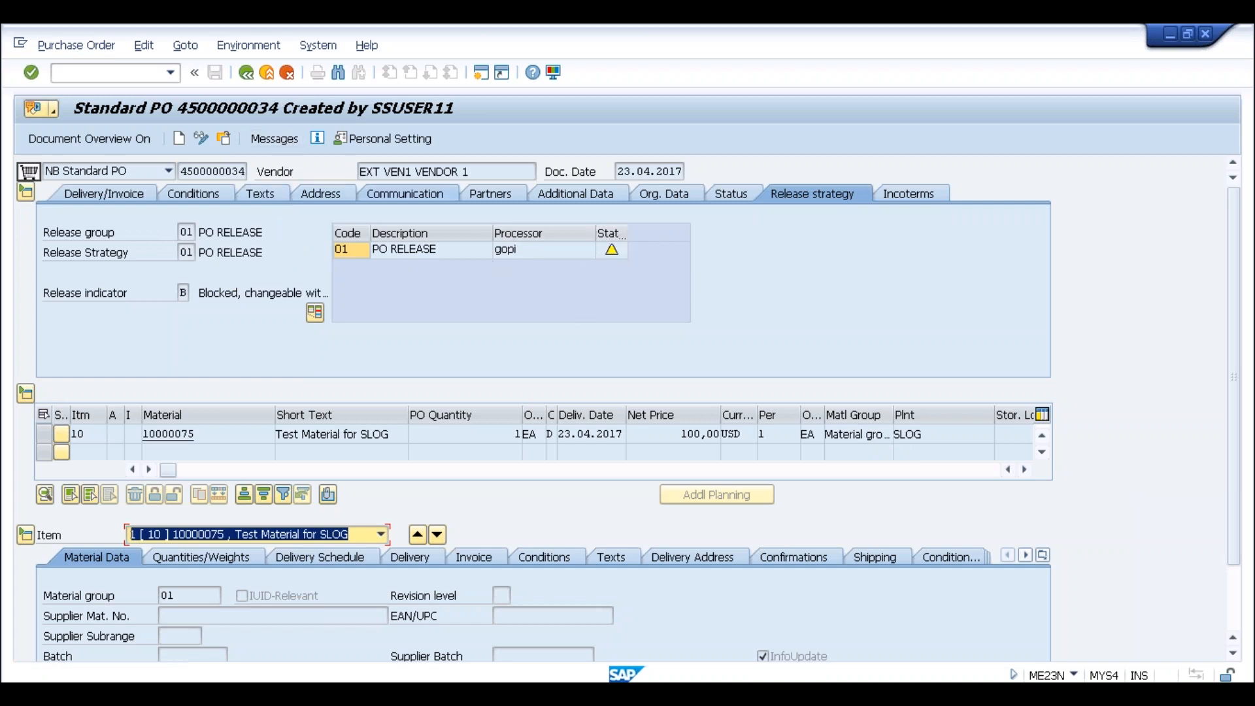
click(288, 140)
click(171, 73)
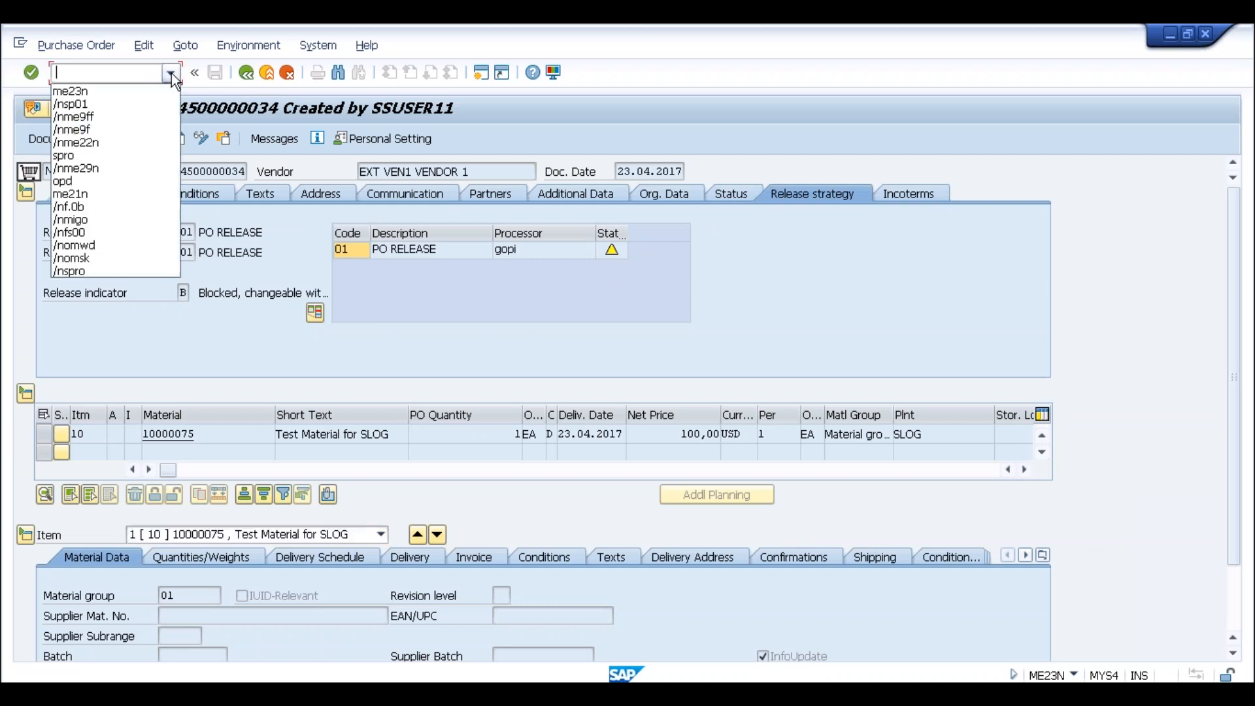
click(103, 169)
key(Return)
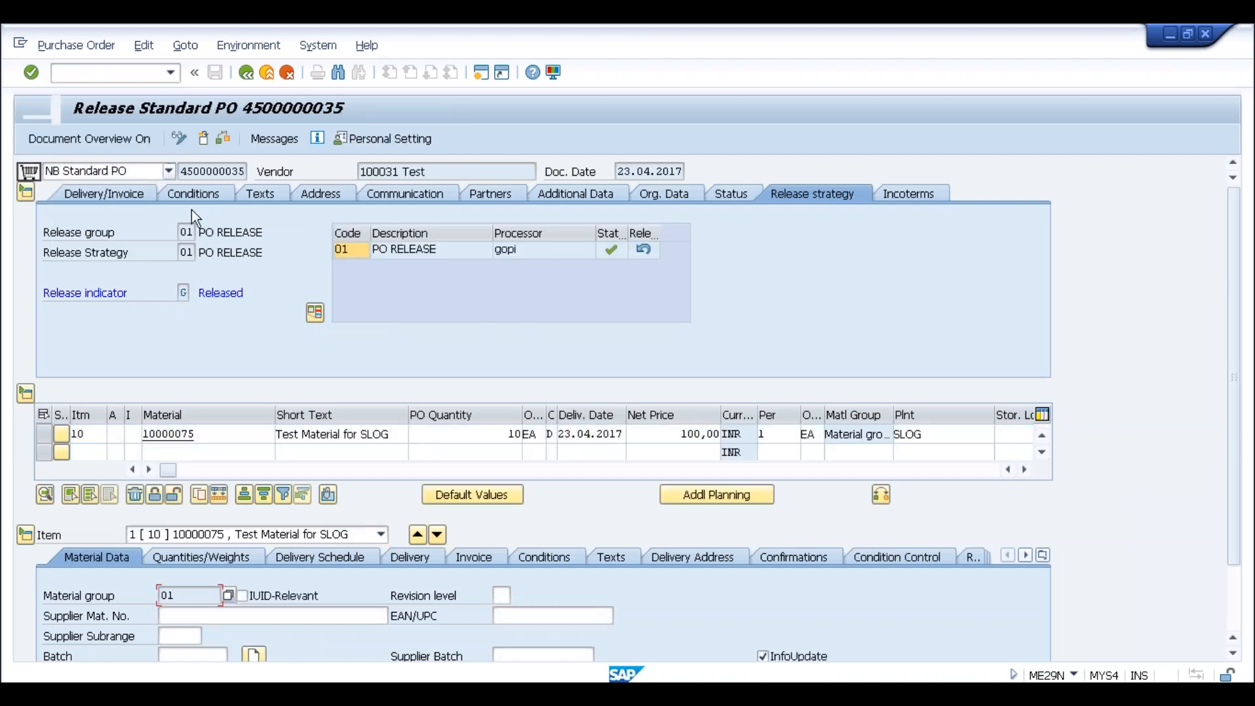
click(203, 139)
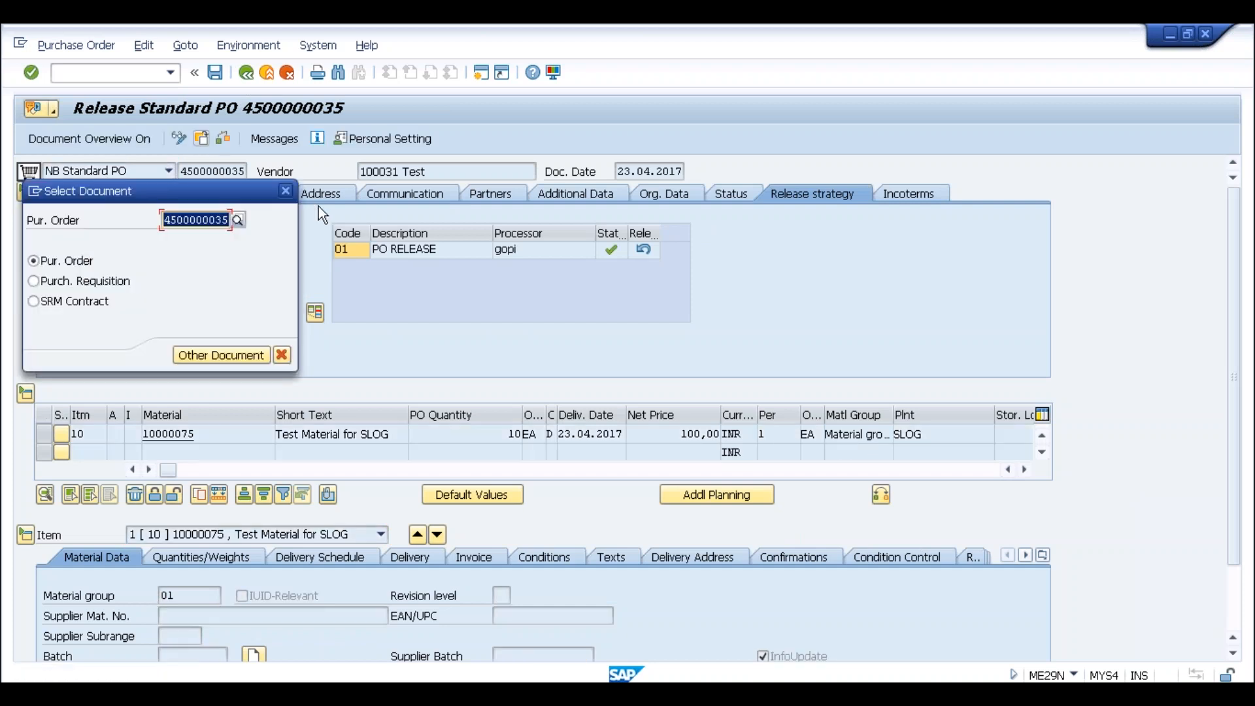
key(Delete)
text(4)
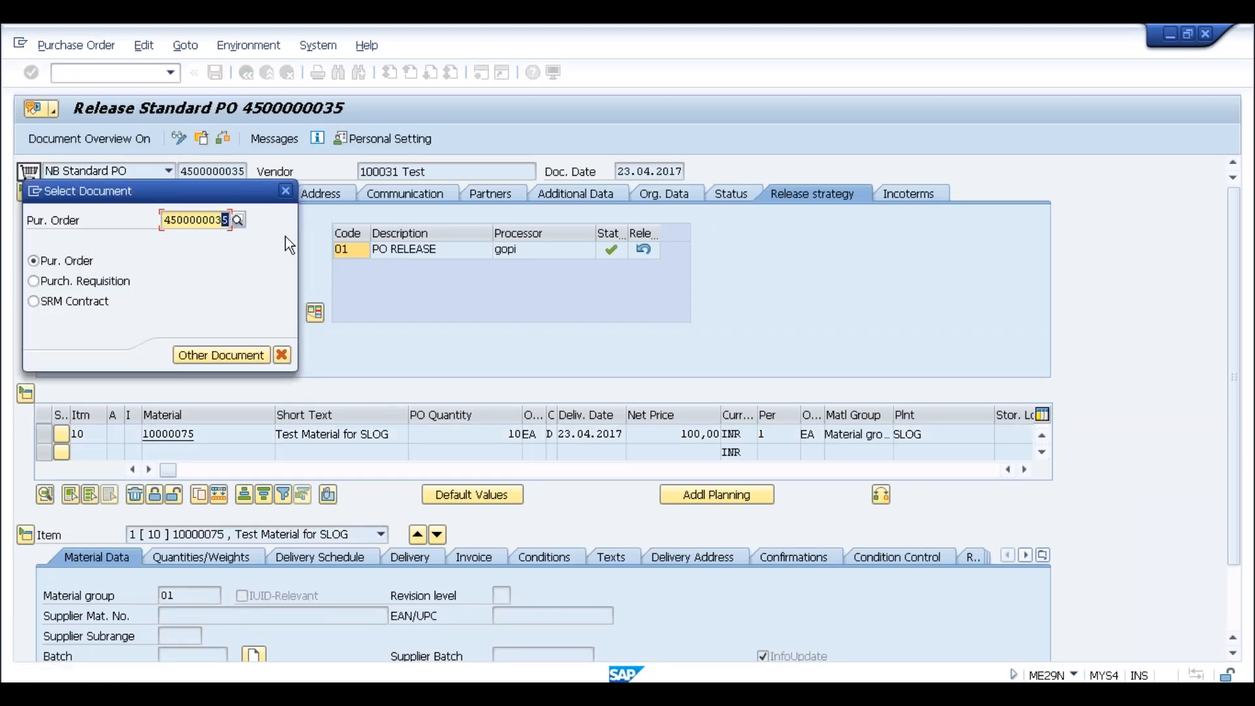
key(Return)
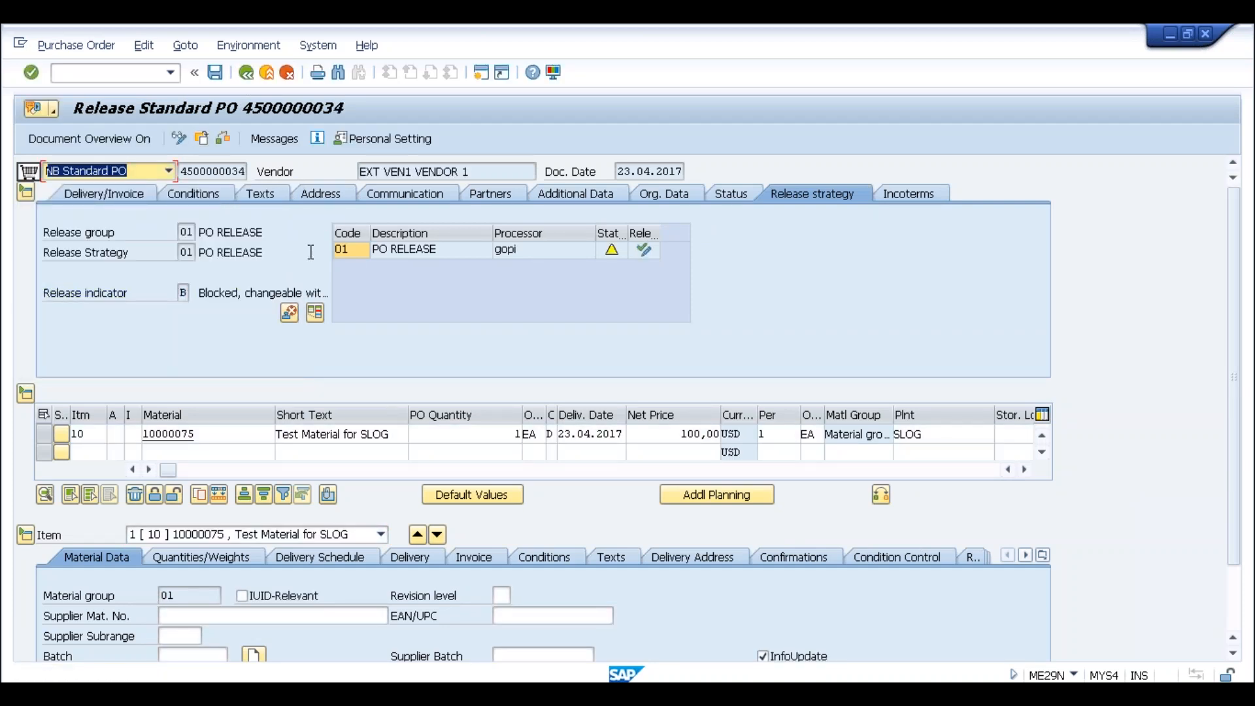
click(642, 253)
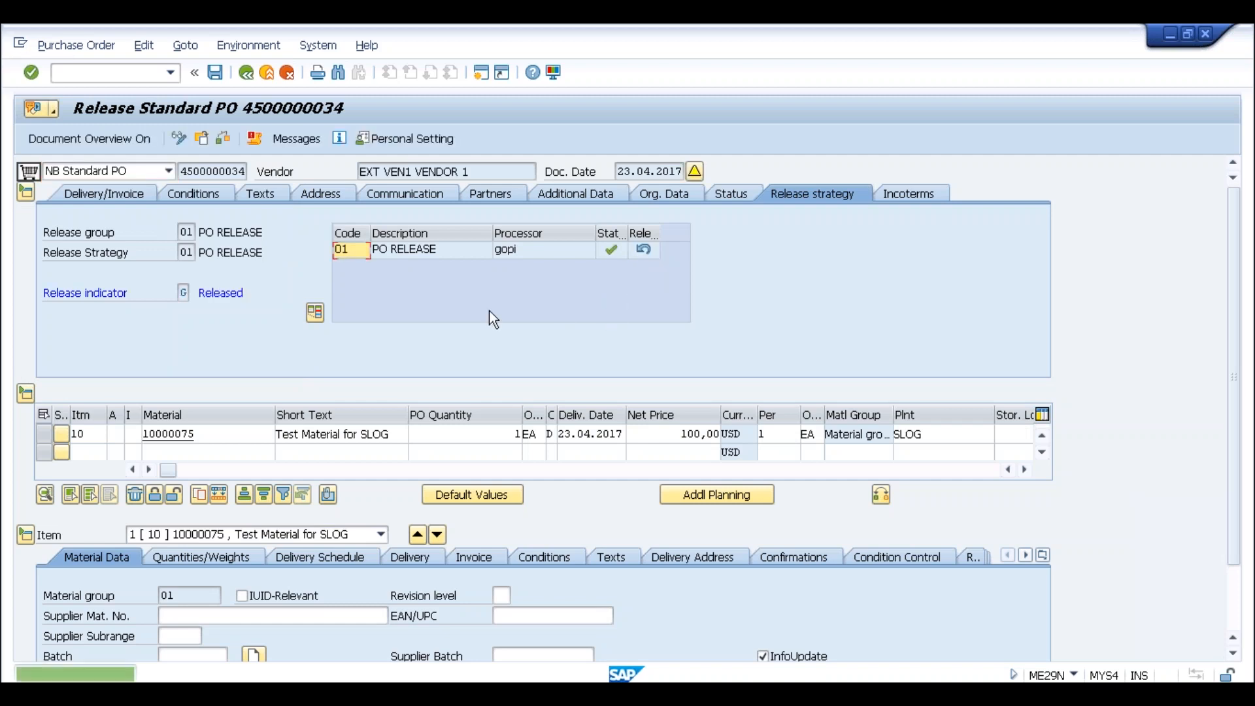
key(ctrl+s)
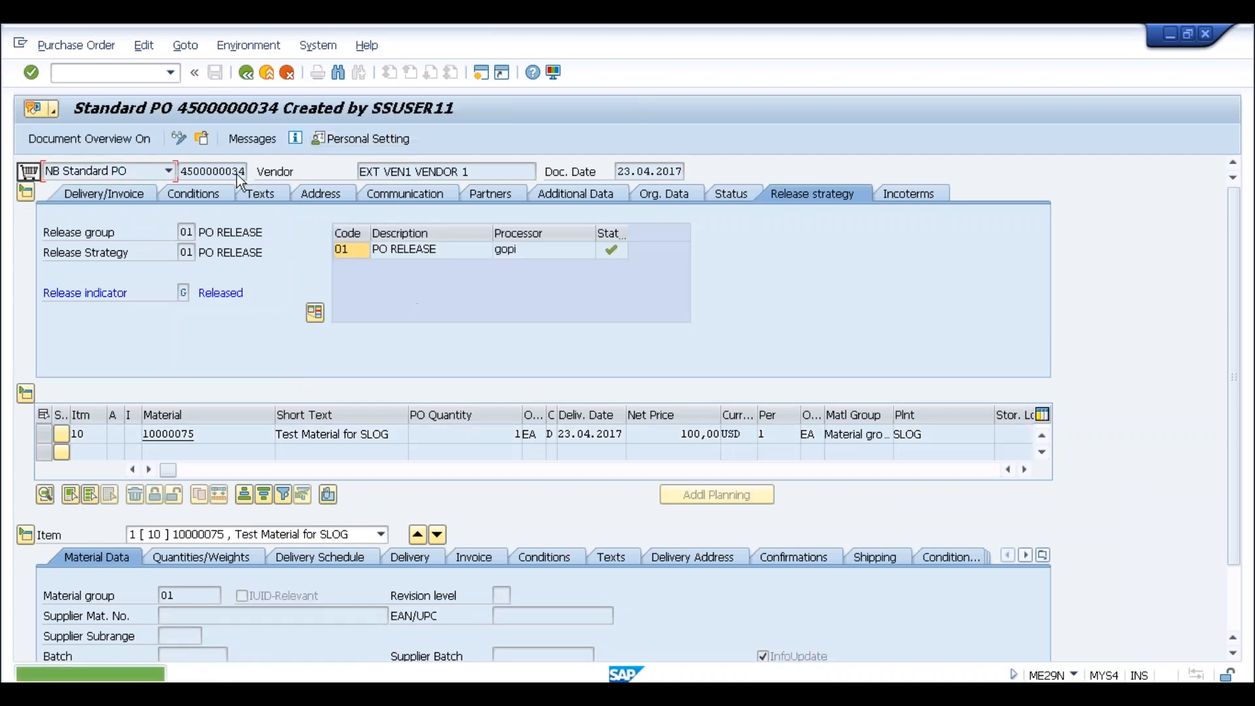
click(296, 139)
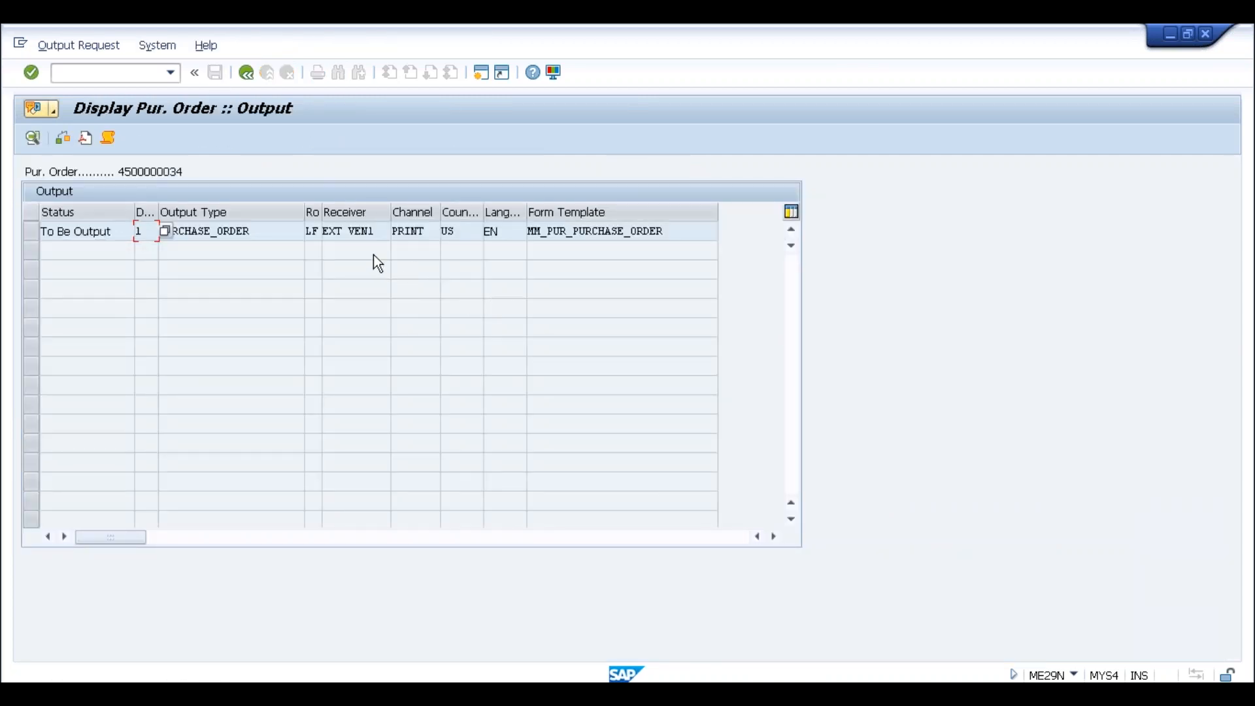
click(375, 230)
click(422, 234)
drag(425, 233, 392, 234)
click(392, 234)
click(247, 72)
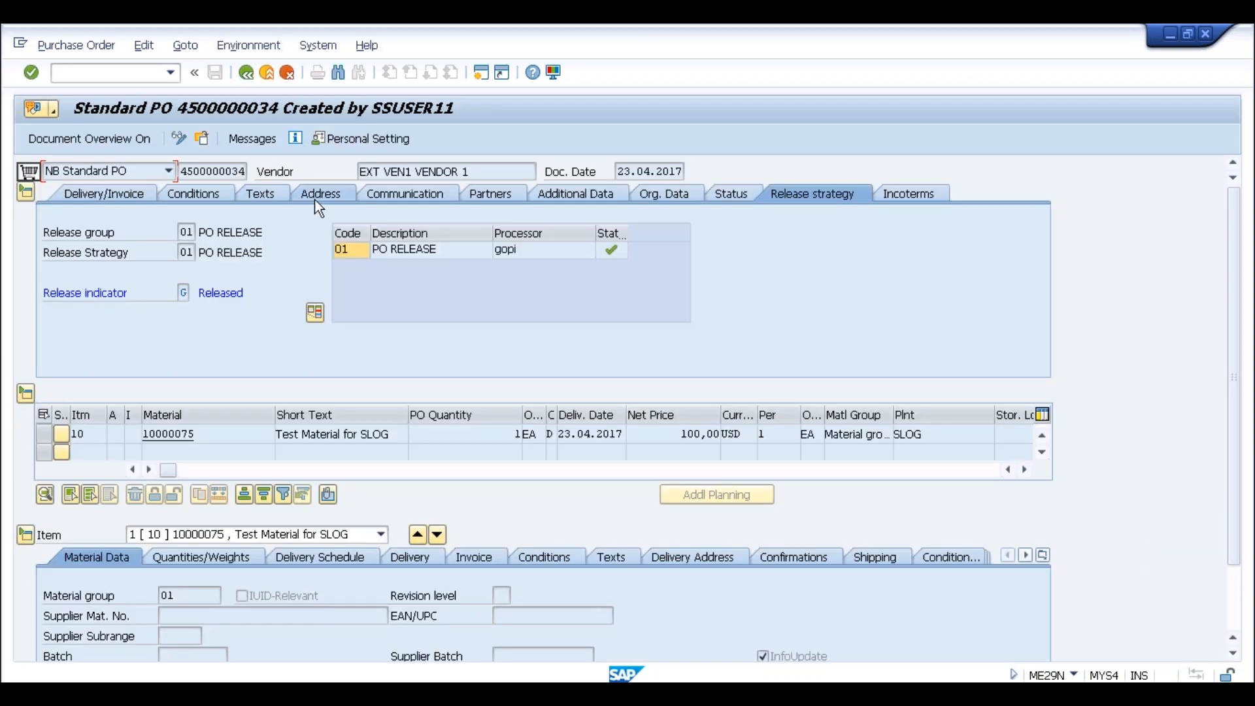
In change mode, add an output line with type PURCHASE_ORDER, role LF and the first line's receiver
click(179, 138)
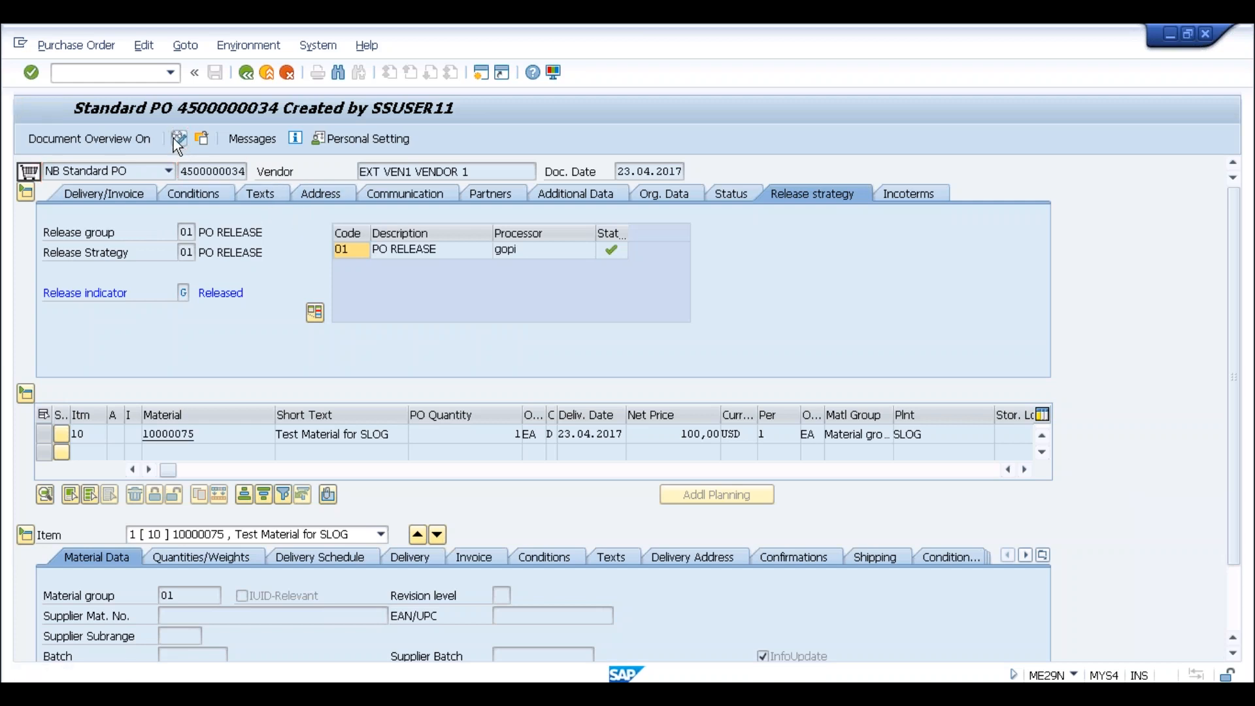
click(272, 143)
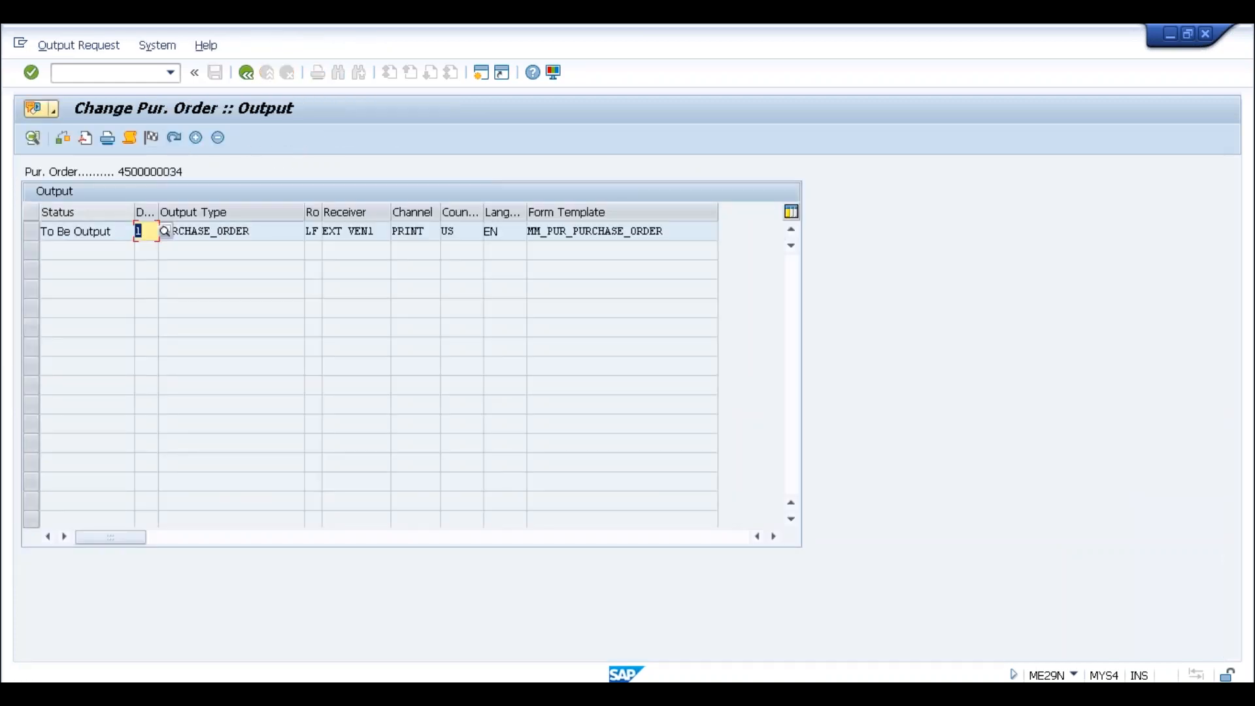
click(196, 137)
click(188, 250)
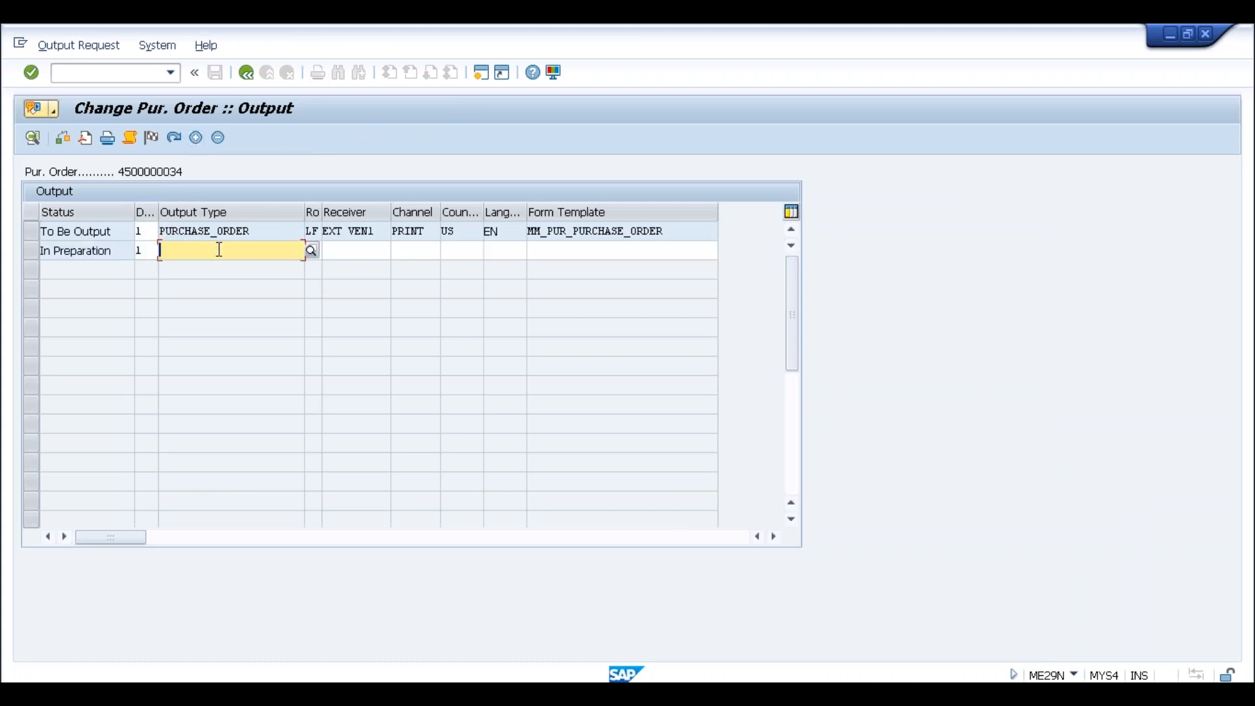
click(244, 249)
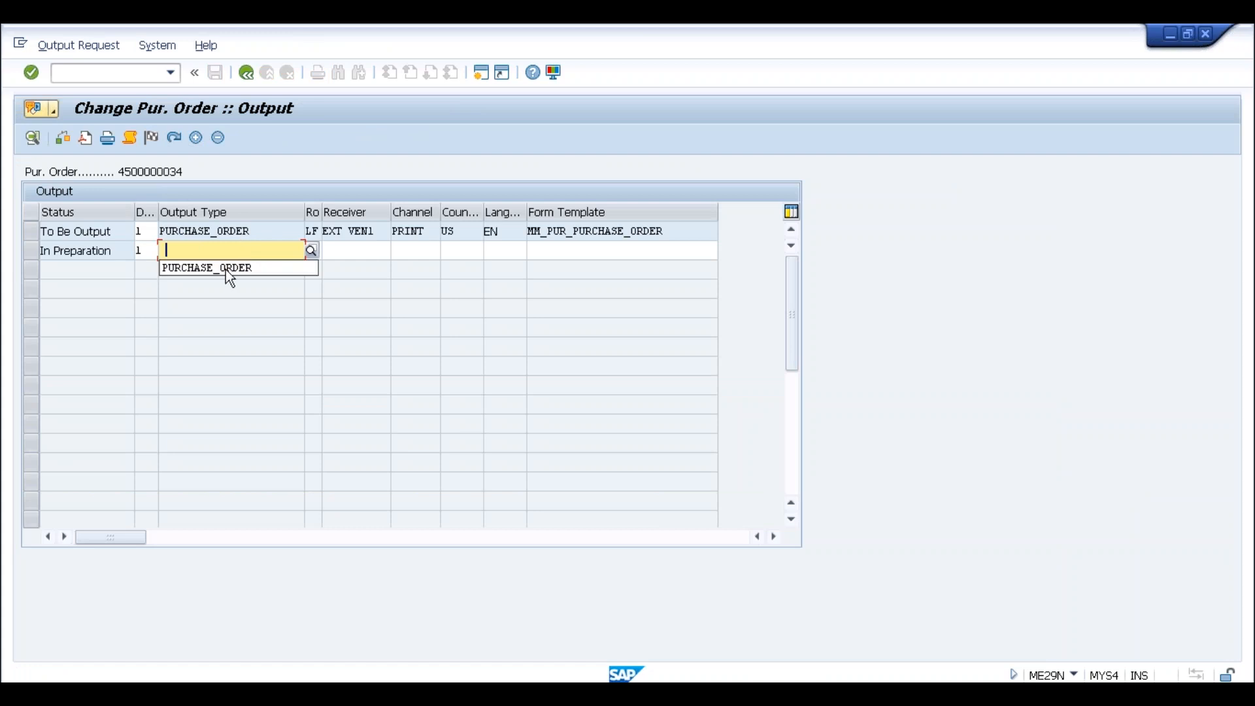
click(229, 269)
click(312, 251)
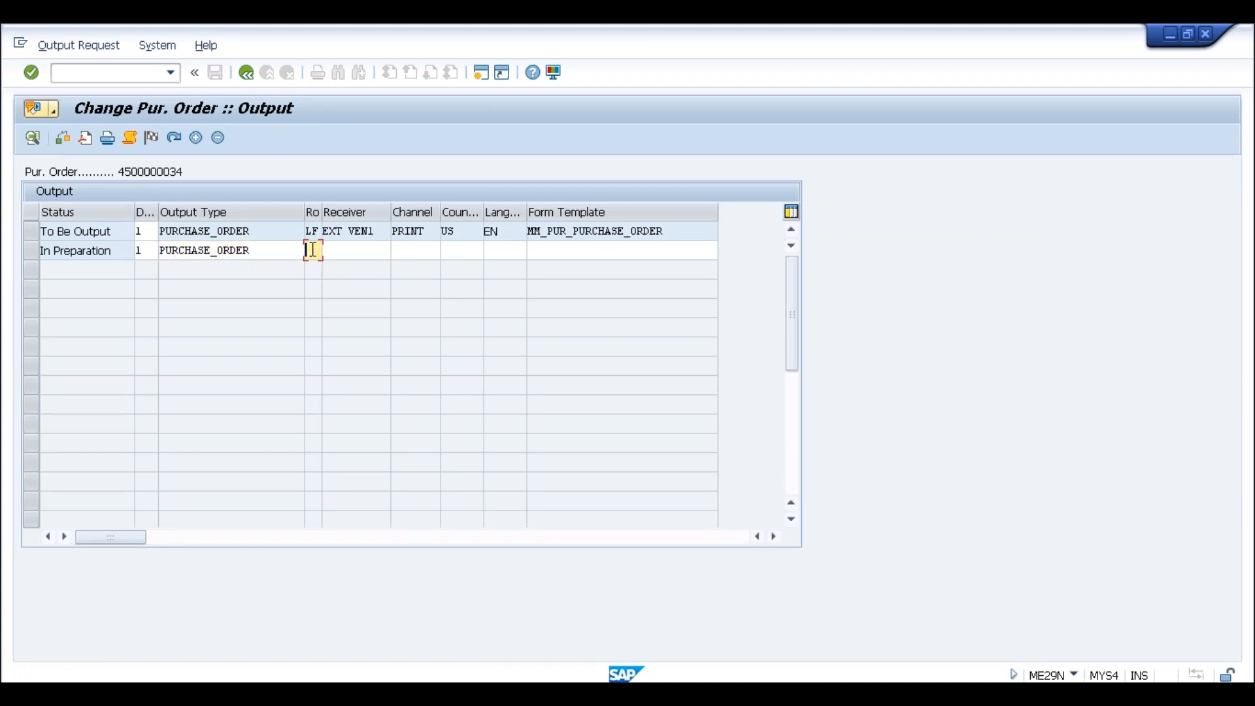
text(lf)
click(343, 250)
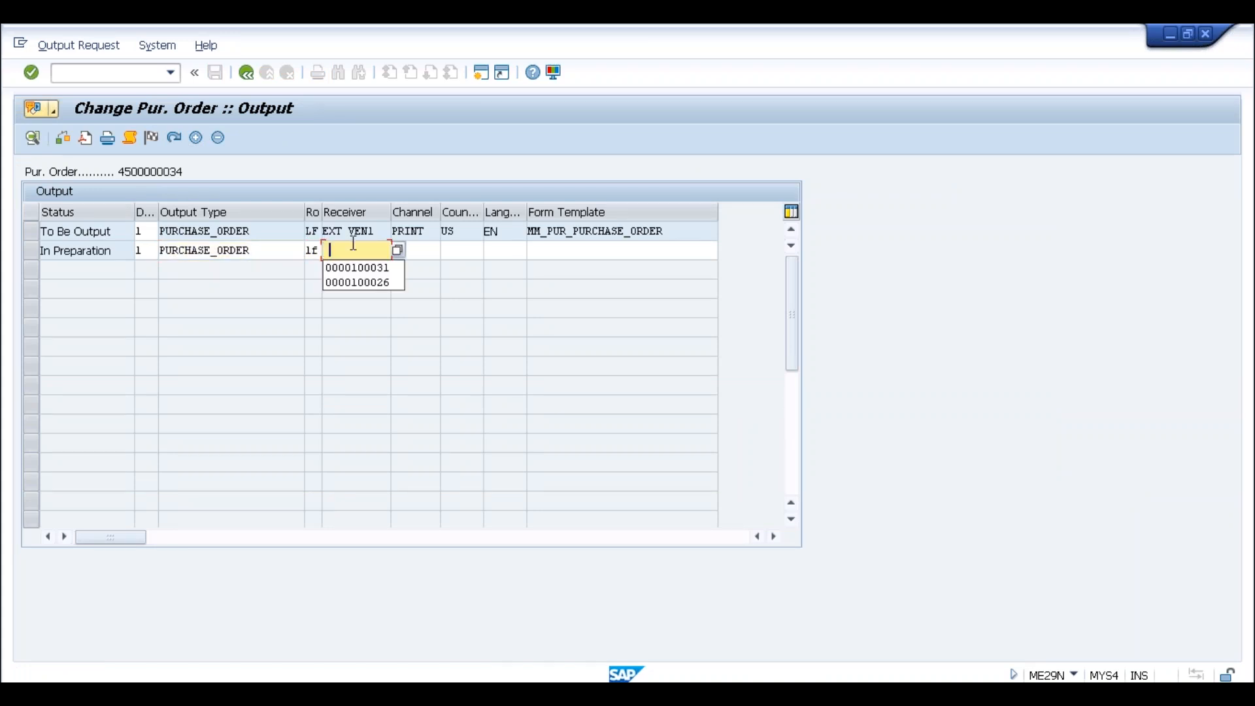
click(366, 231)
drag(385, 228, 317, 234)
key(ctrl+c)
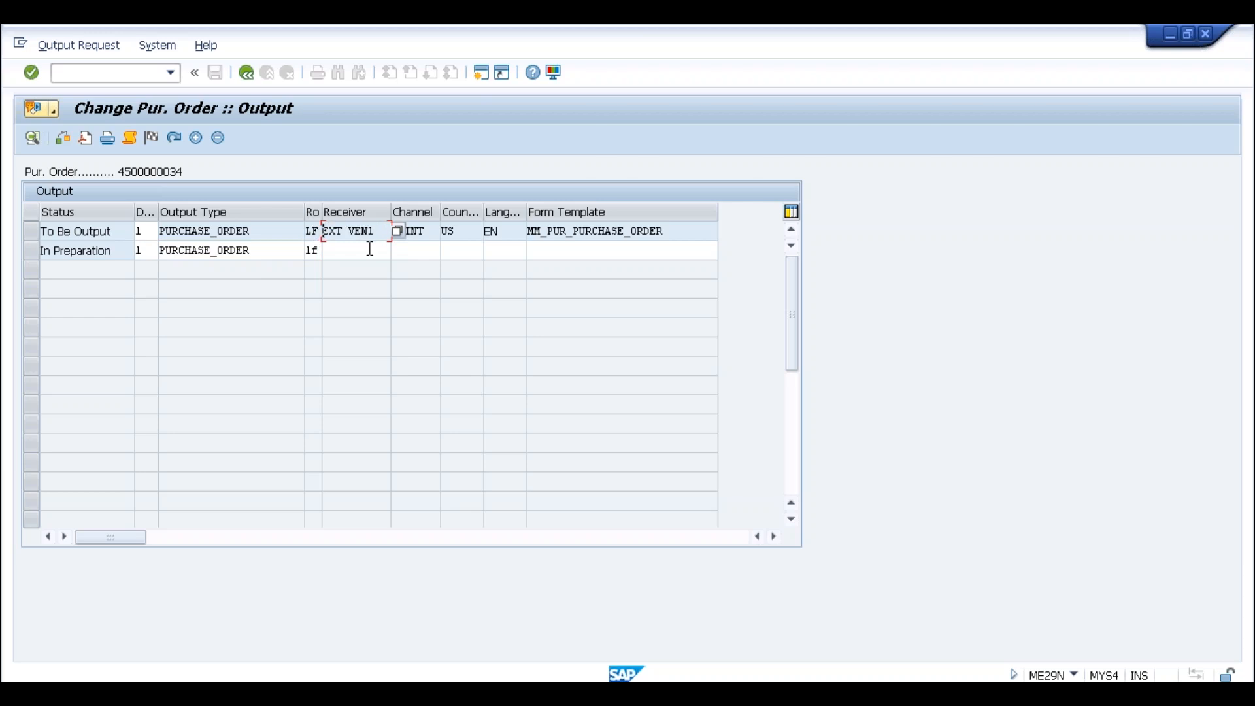
click(370, 250)
key(ctrl+v)
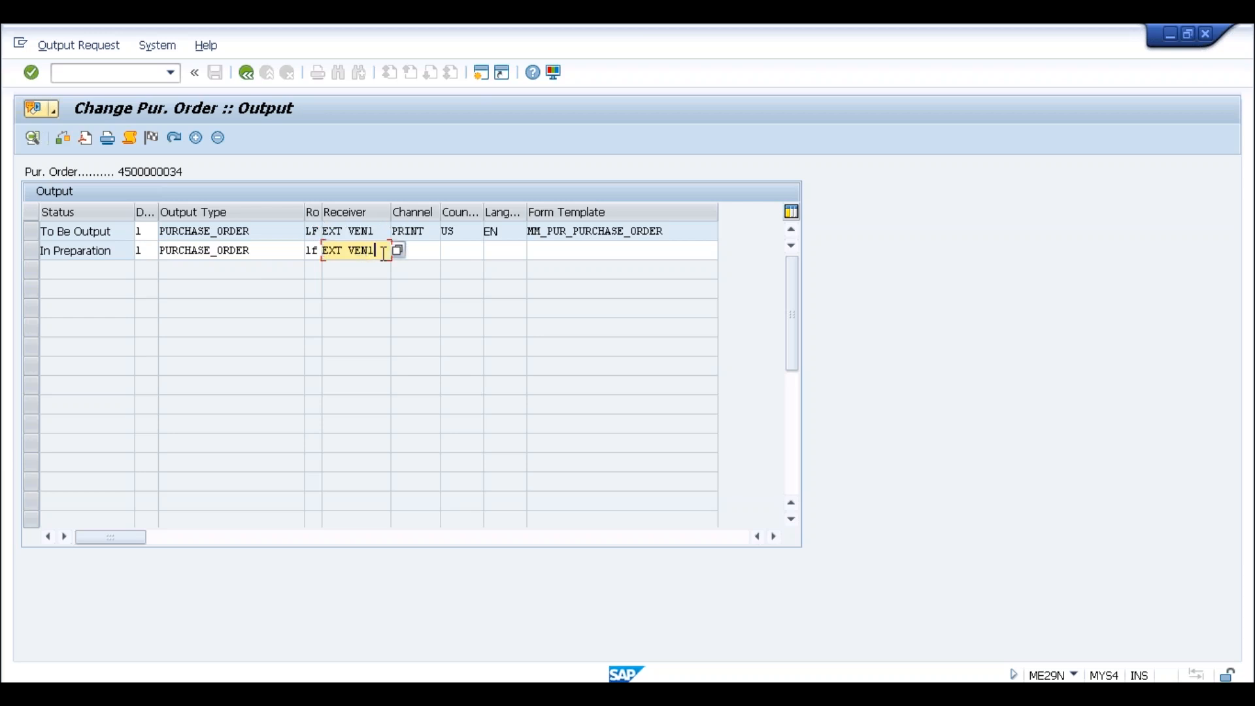
Set the new line's channel to EMAIL, country IN and language EN
click(421, 253)
click(442, 251)
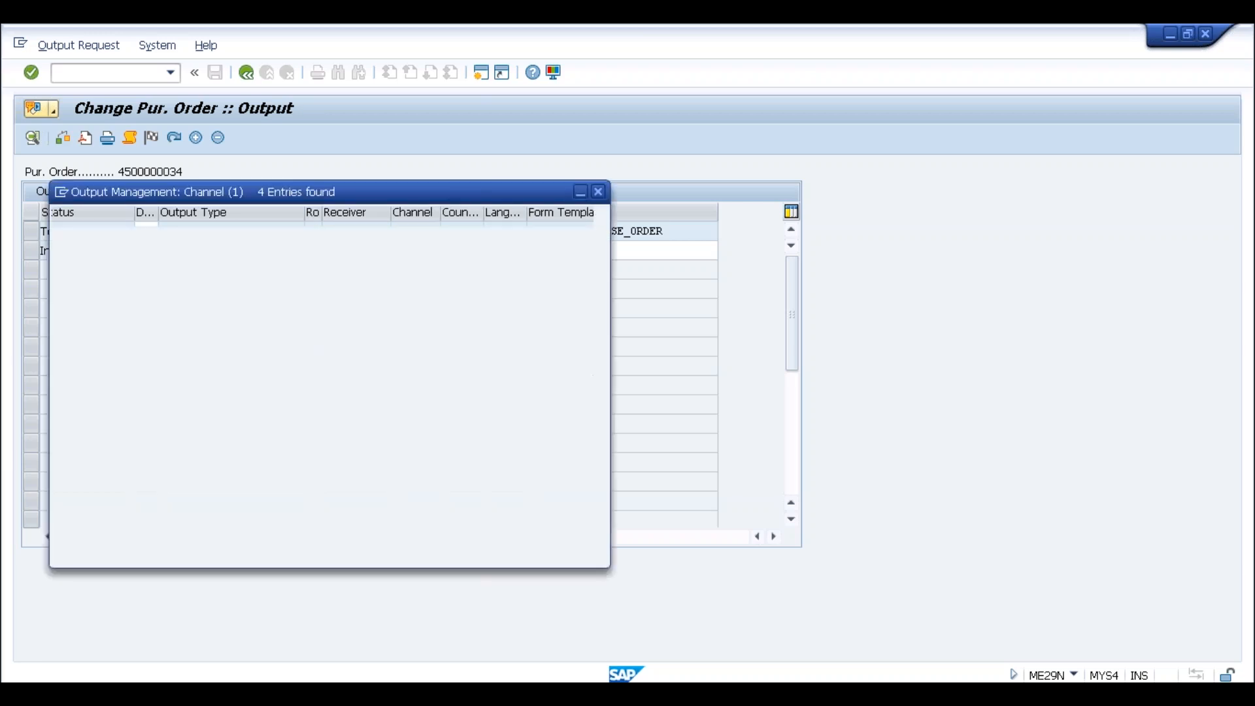
double_click(125, 300)
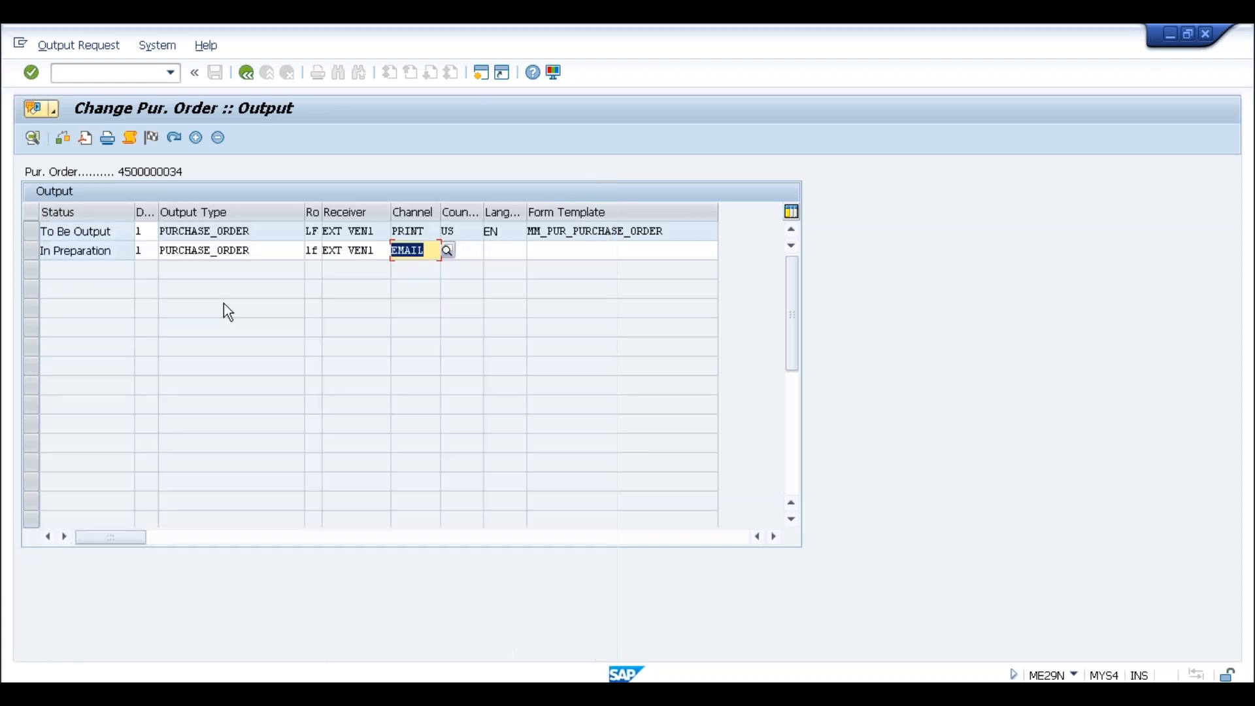
click(466, 253)
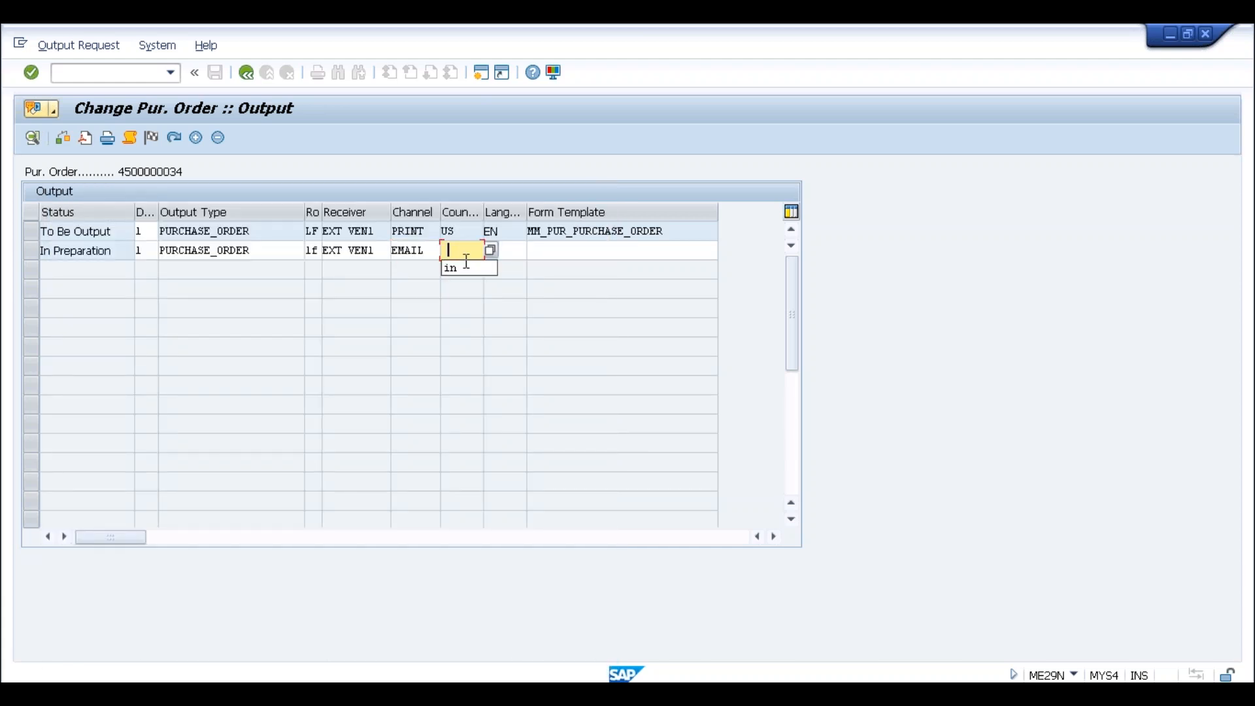
click(458, 270)
click(506, 254)
click(495, 268)
key(Return)
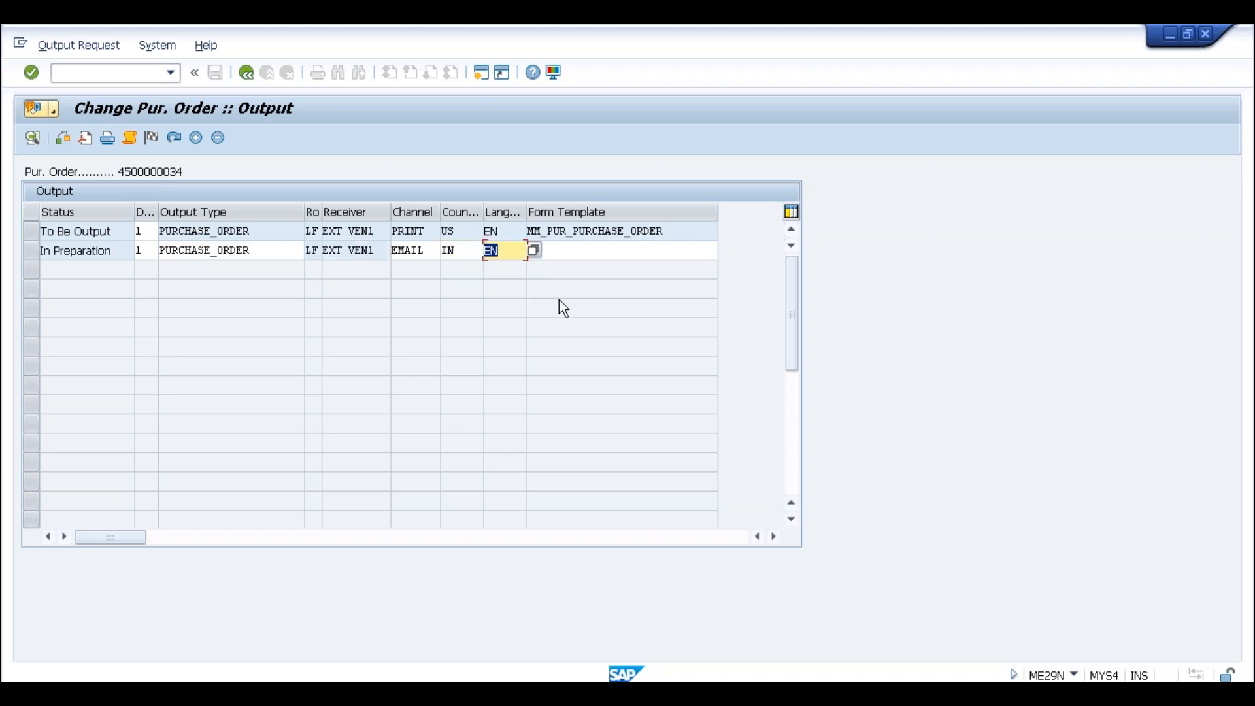
Copy form template MM_PUR_PURCHASE_ORDER into the new line, then select the EMAIL line
click(557, 256)
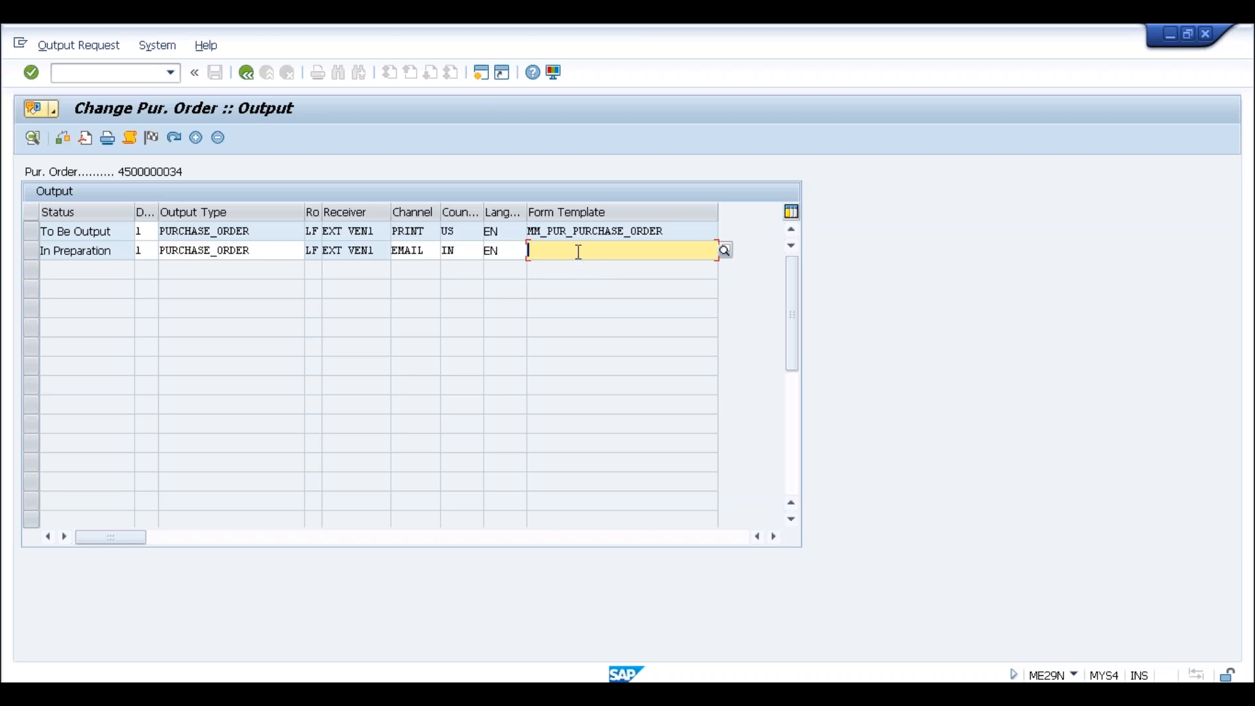
drag(663, 233, 522, 234)
key(ctrl+c)
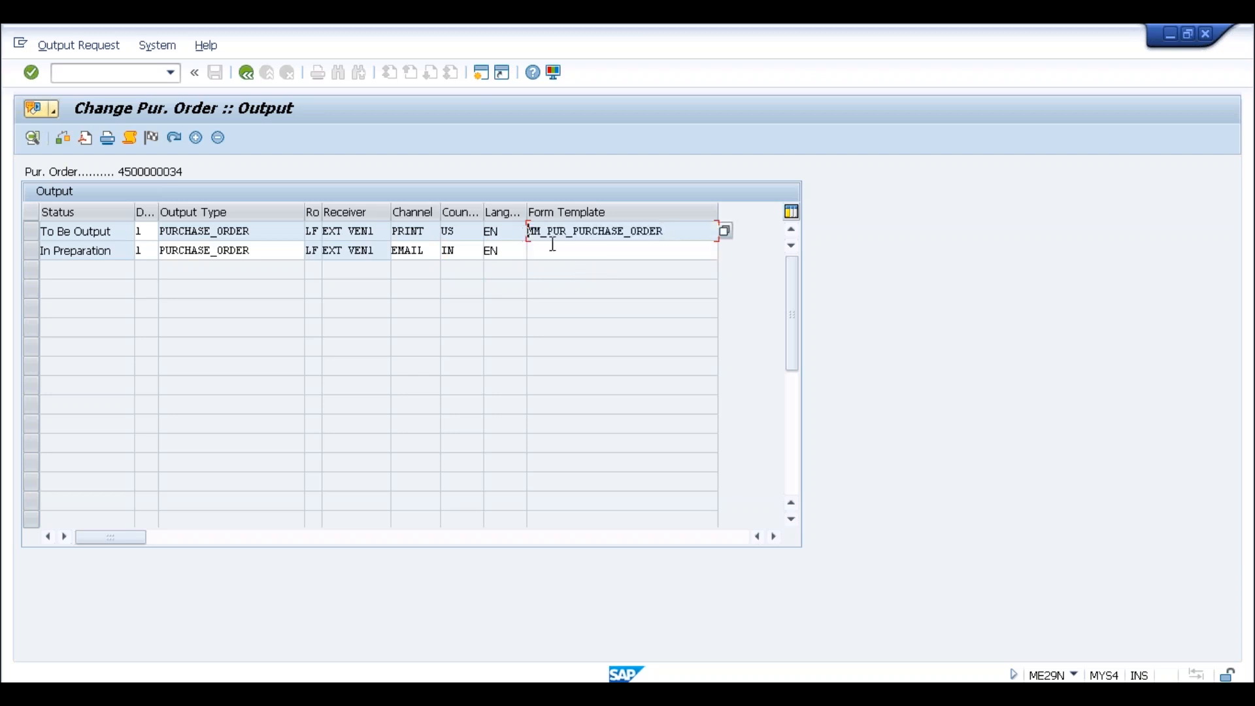
click(560, 253)
key(ctrl+v)
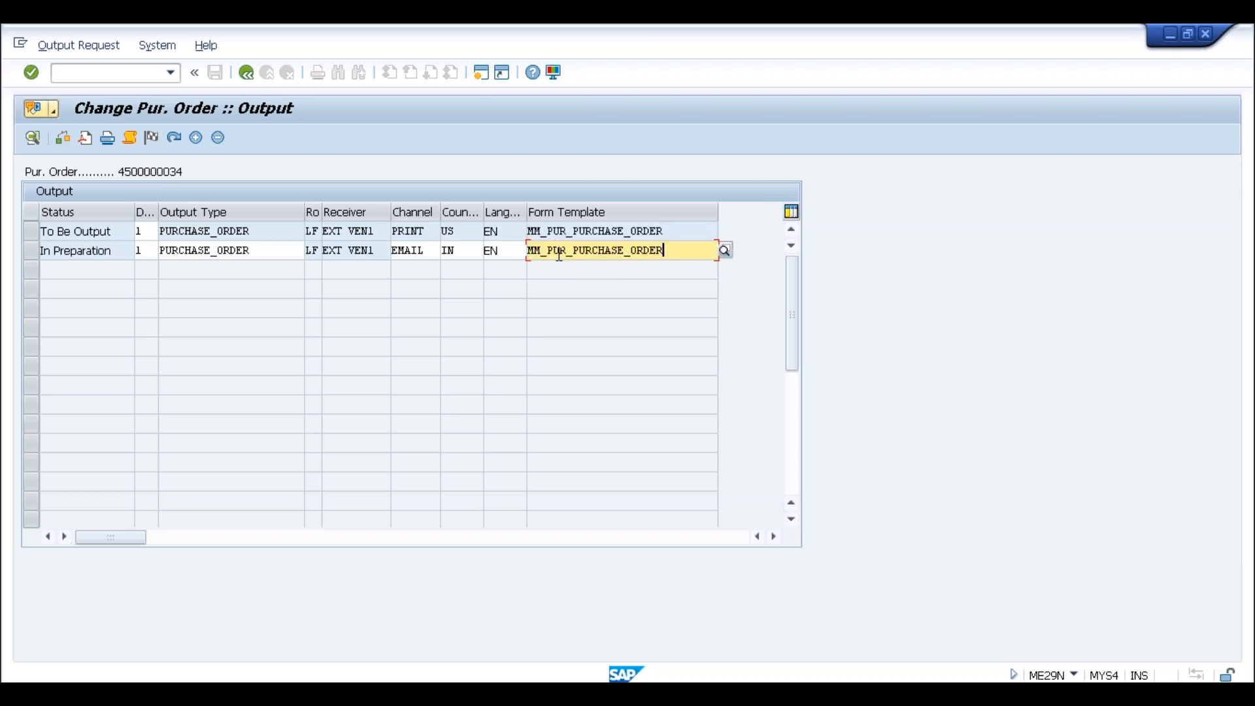
key(Return)
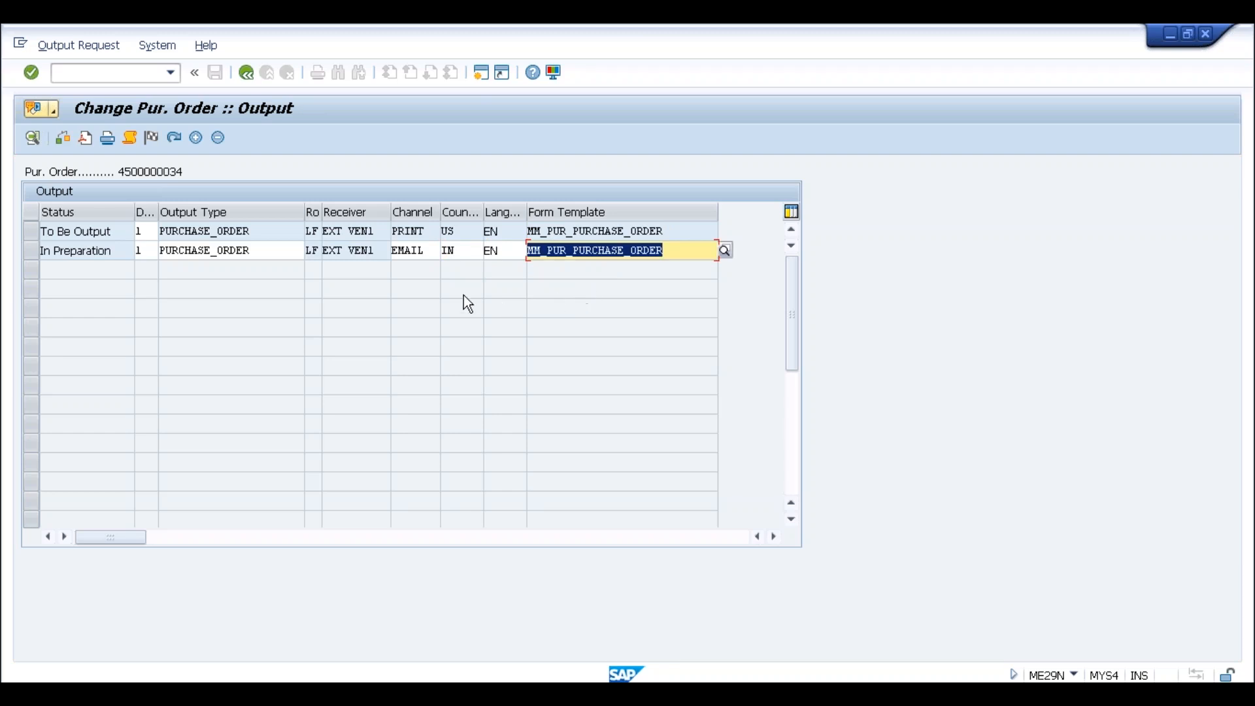
click(431, 255)
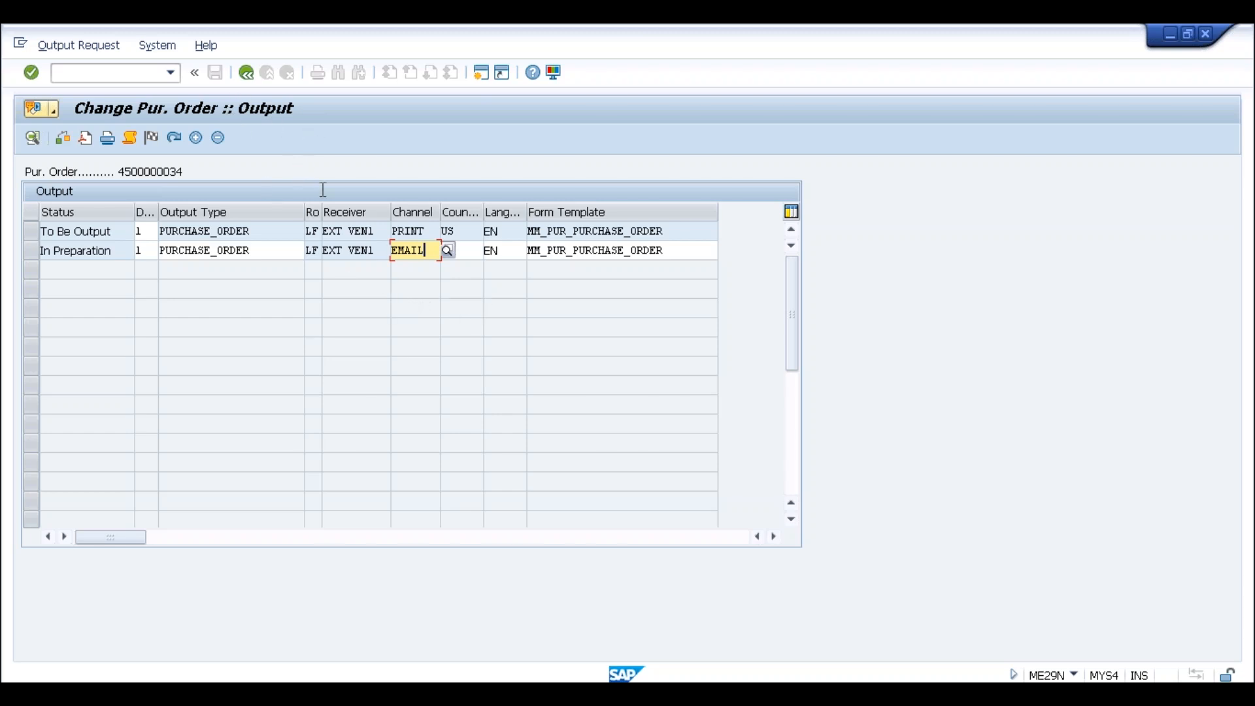
click(40, 251)
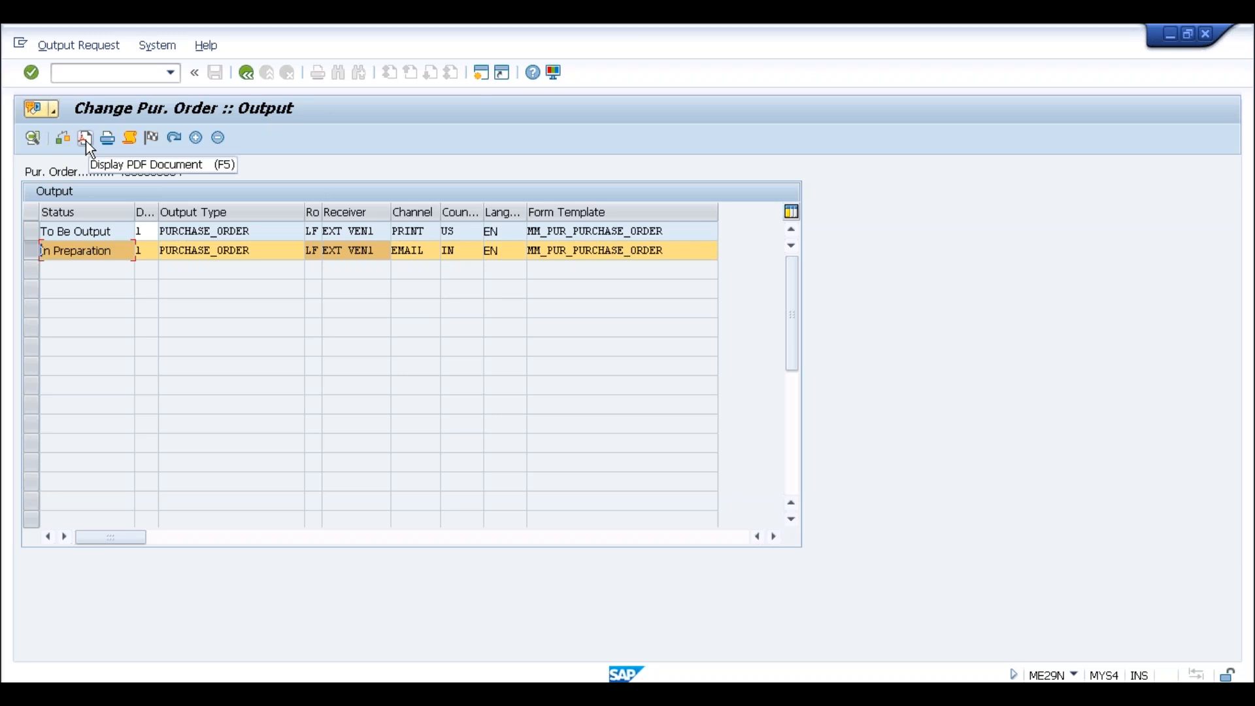
Open the EMAIL output line's details and enter the recipient e-mail address and subject 'Test PO'
click(83, 252)
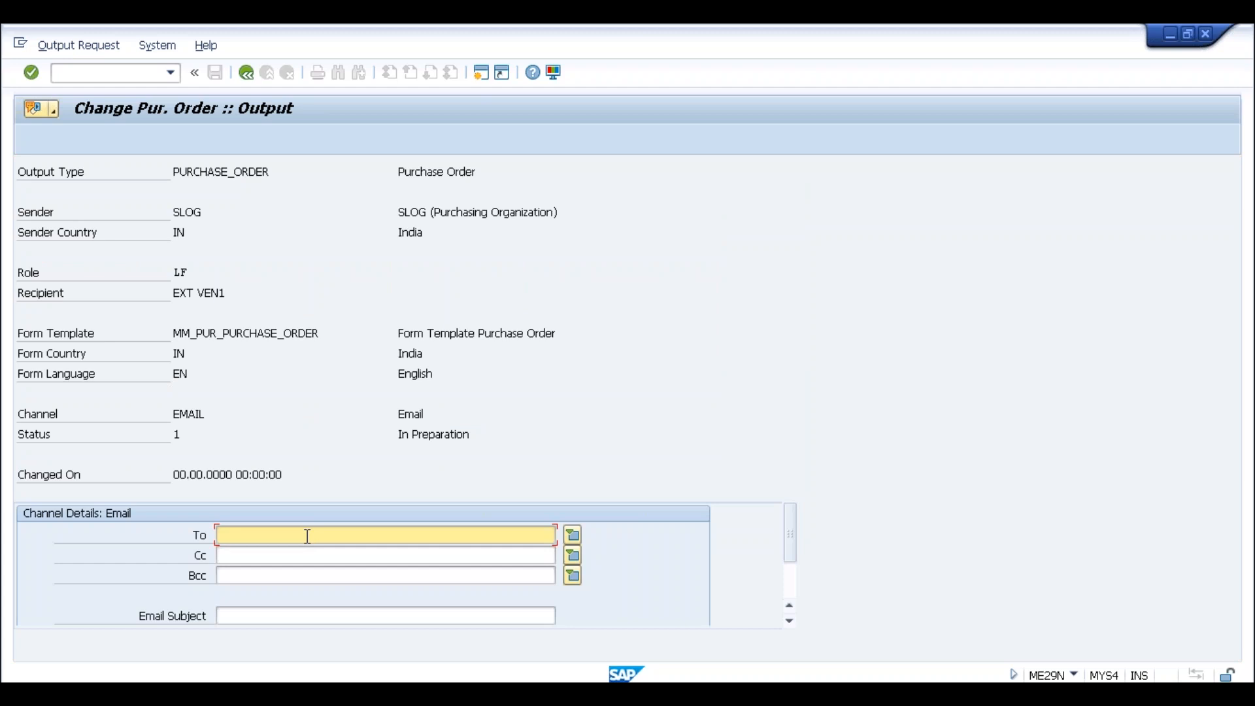
click(788, 576)
drag(791, 582, 790, 528)
click(392, 533)
click(294, 617)
text(Test PO)
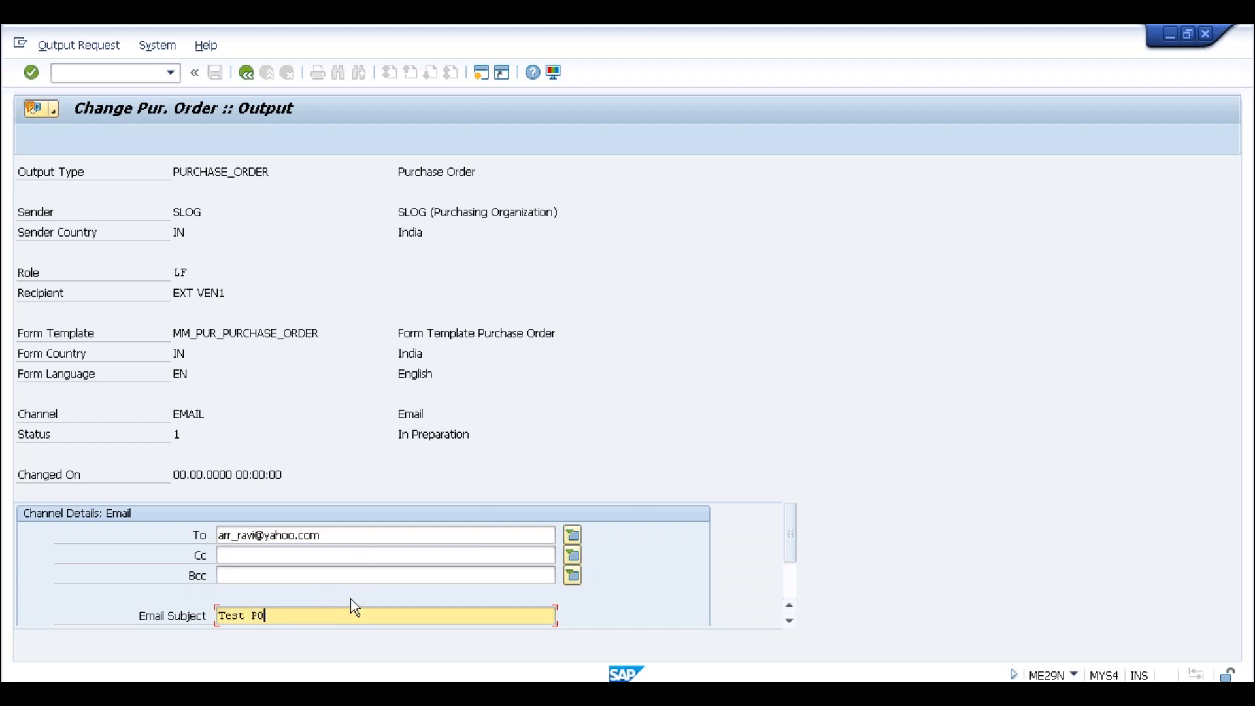
Set the email template to MM_PUR_PO_DEFAULT_TEMPLATE, confirm, and return to the output list
scroll(351, 599, down, 1)
click(265, 576)
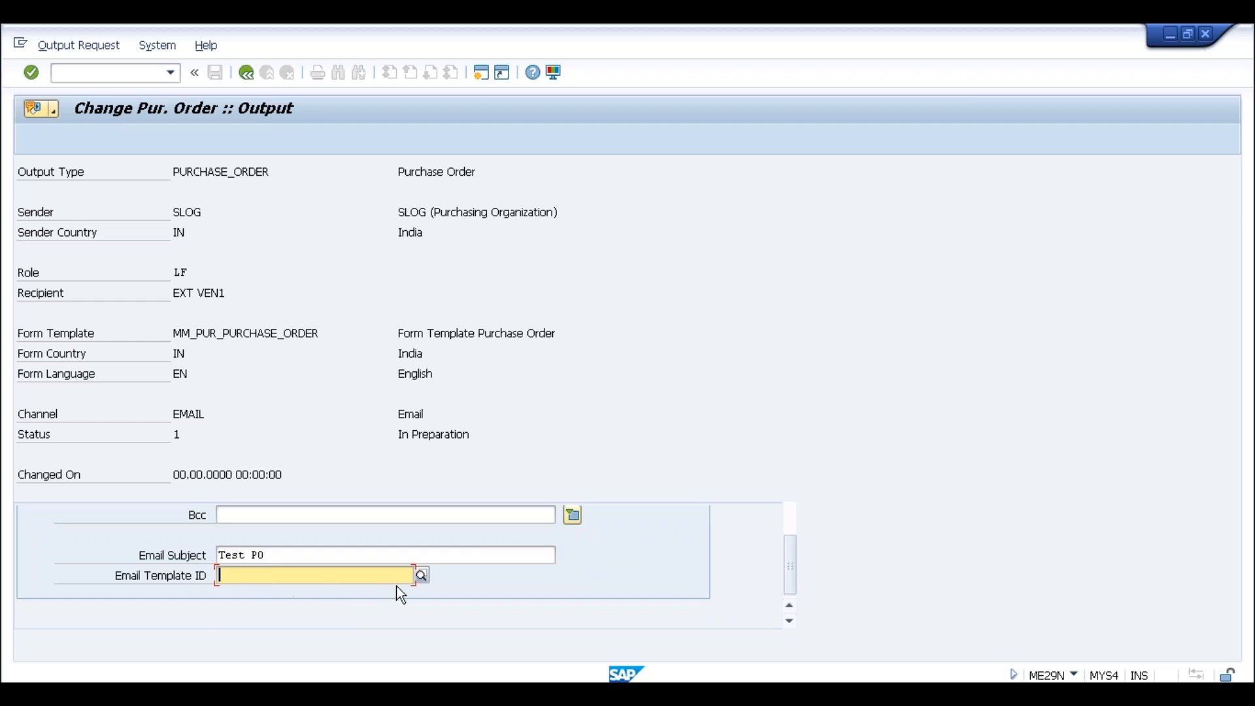
click(421, 576)
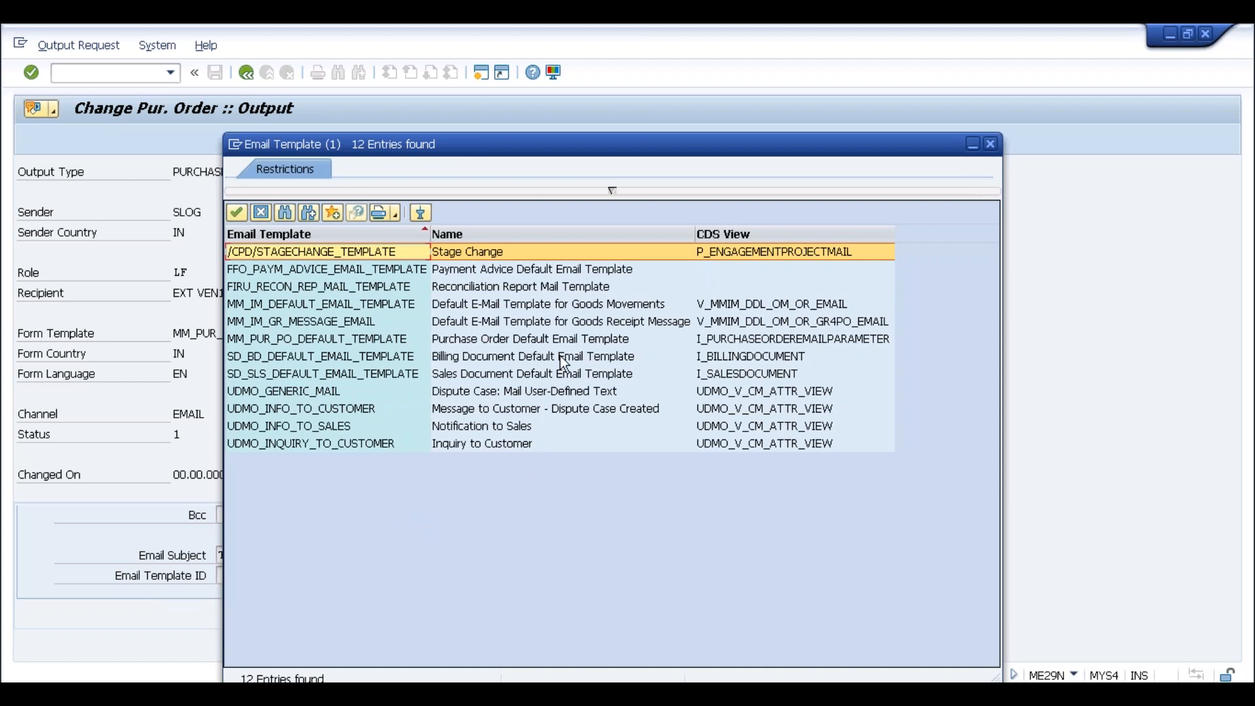
click(614, 339)
double_click(542, 338)
key(Return)
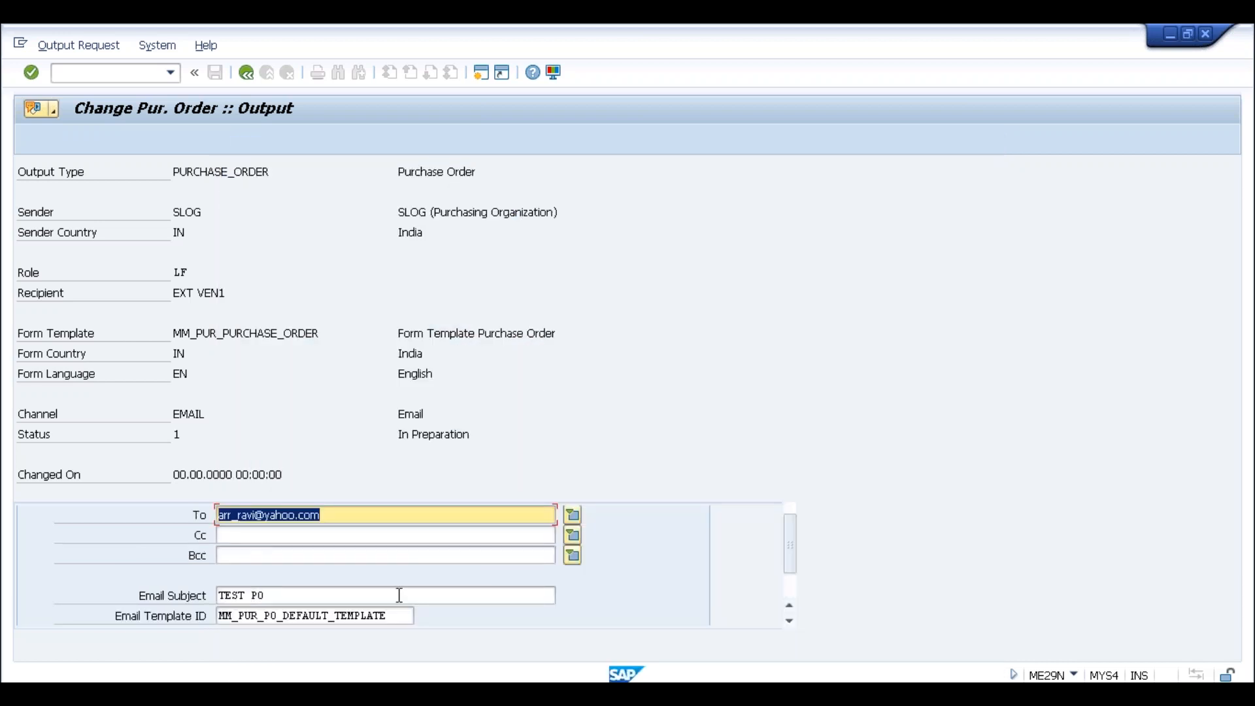
click(246, 73)
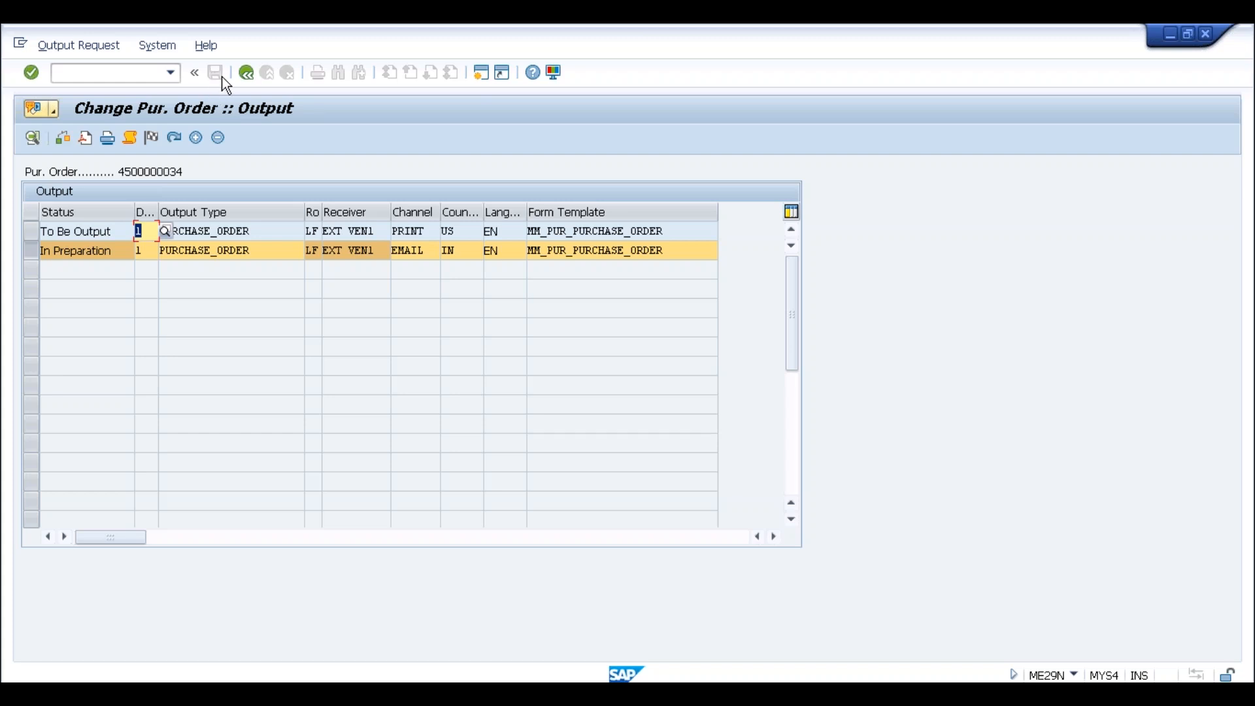
click(246, 73)
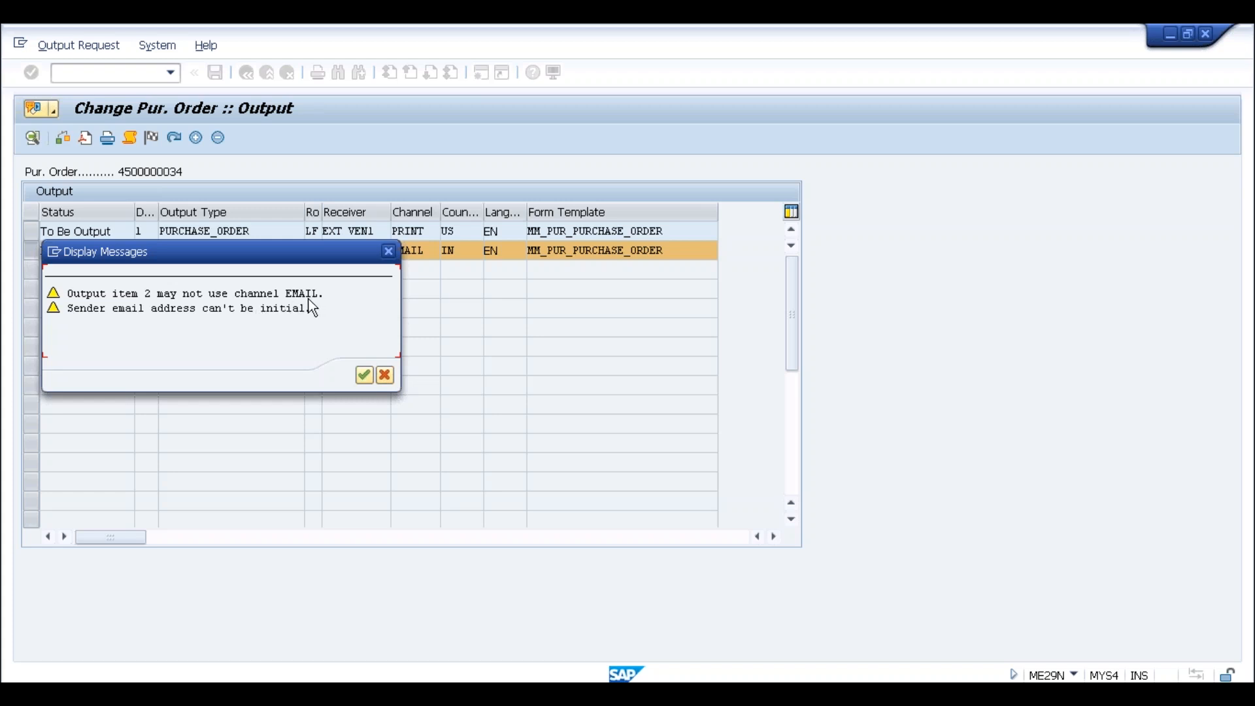
drag(289, 247, 385, 399)
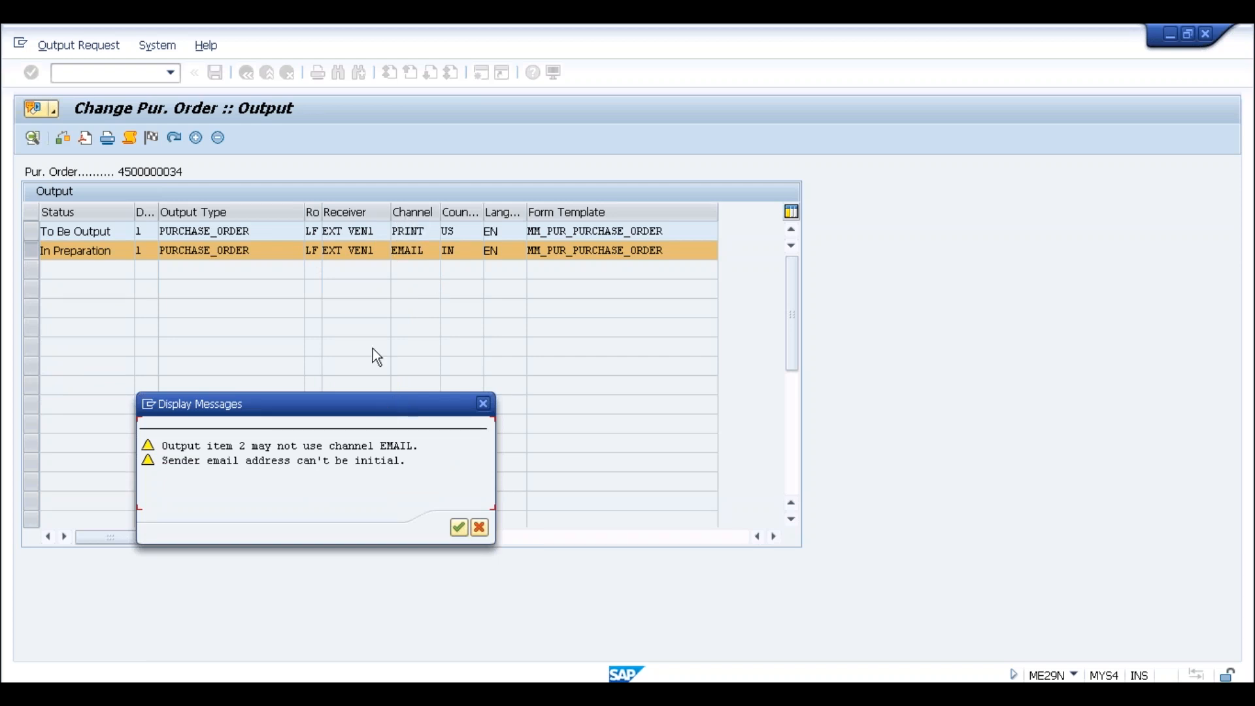
drag(382, 405, 371, 284)
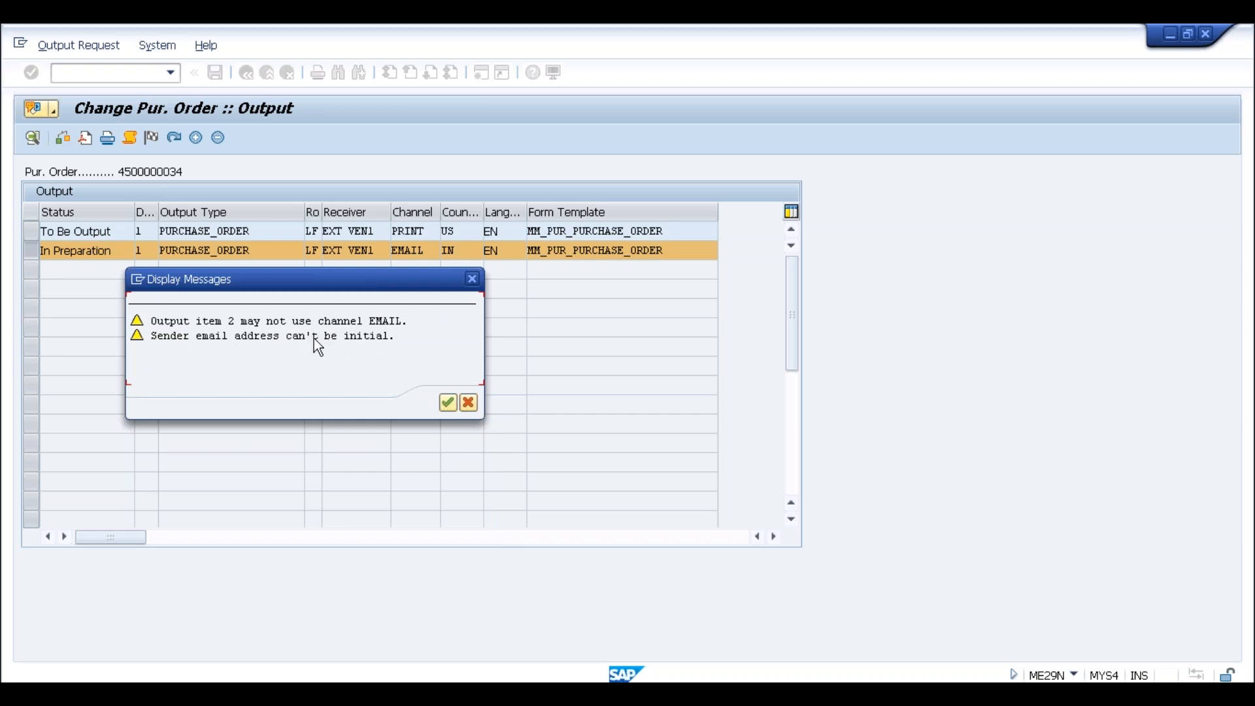
click(472, 279)
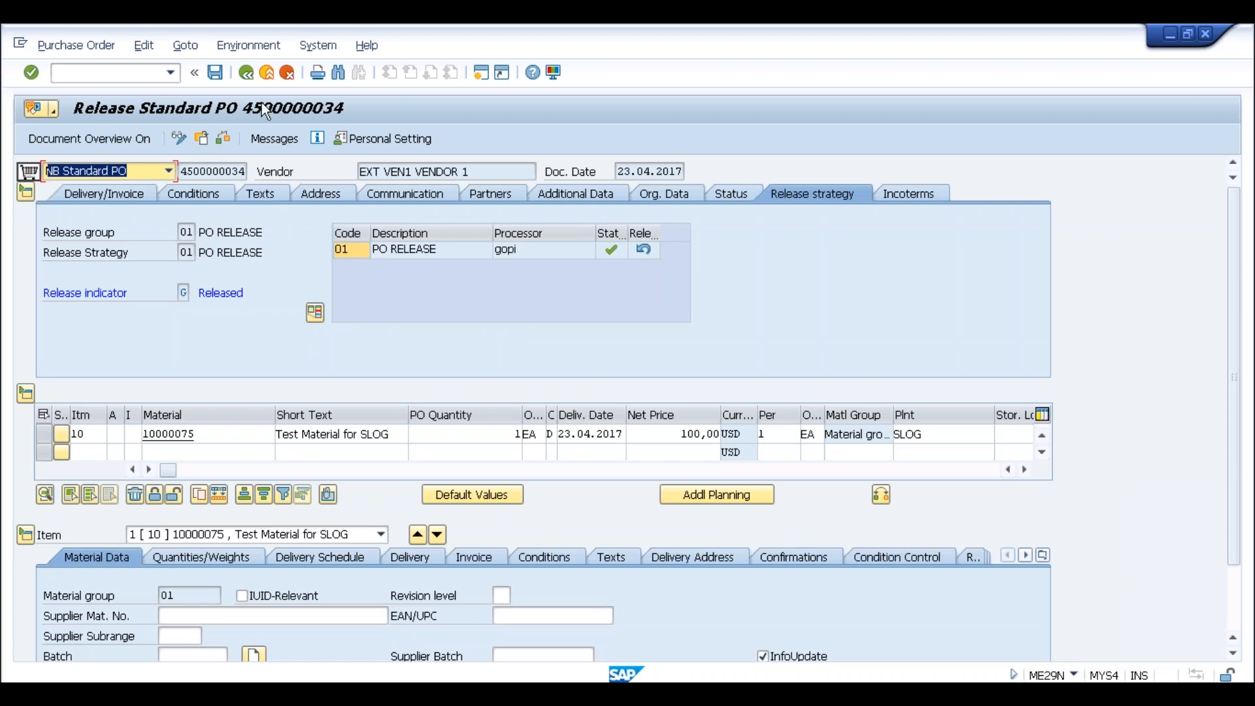
click(268, 137)
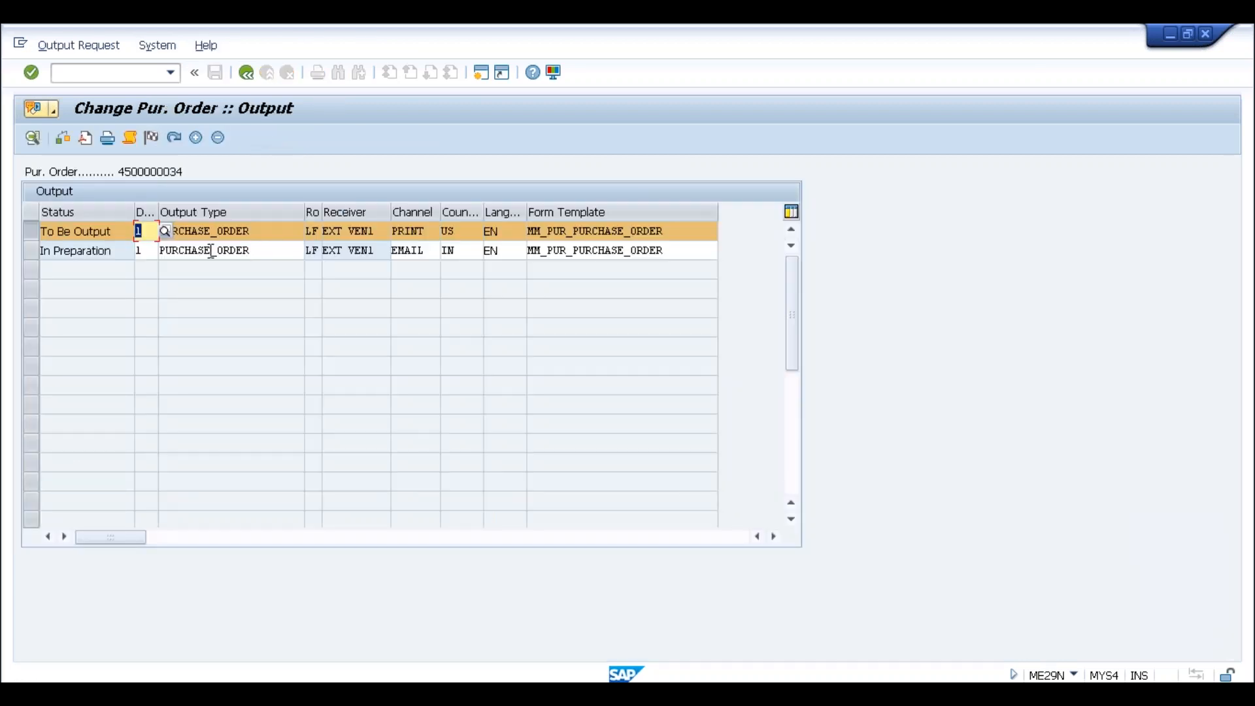
double_click(233, 251)
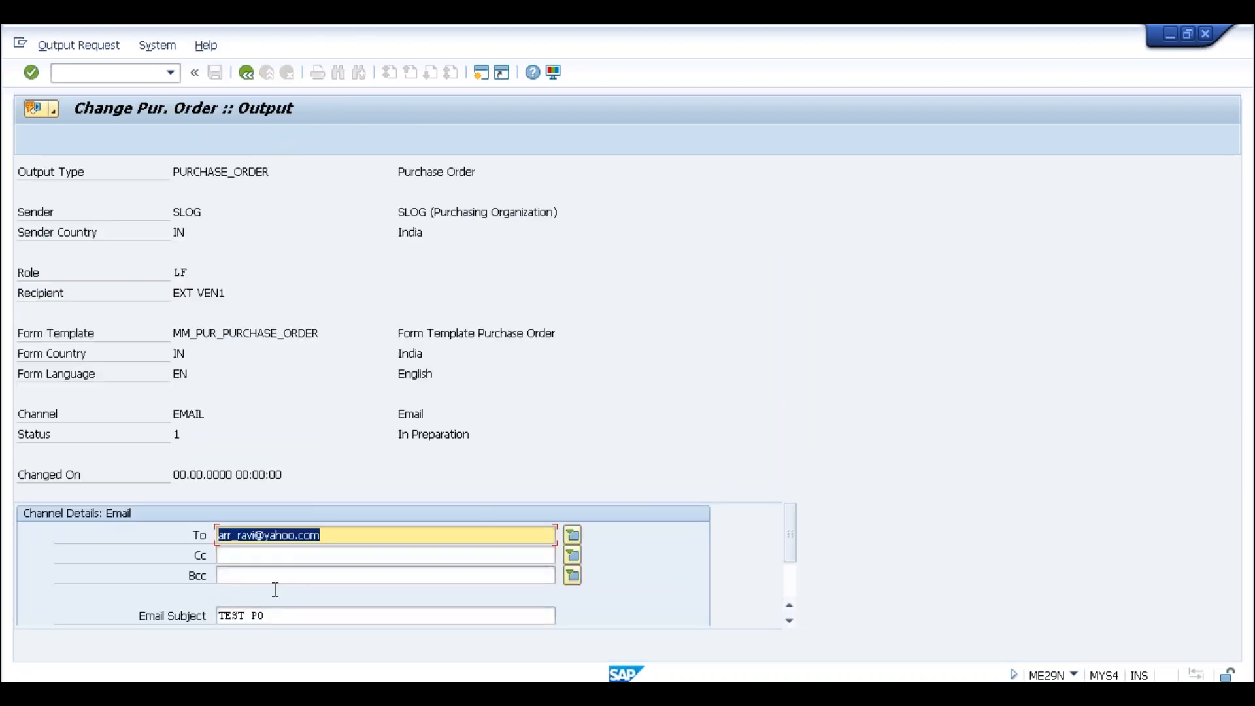
click(791, 593)
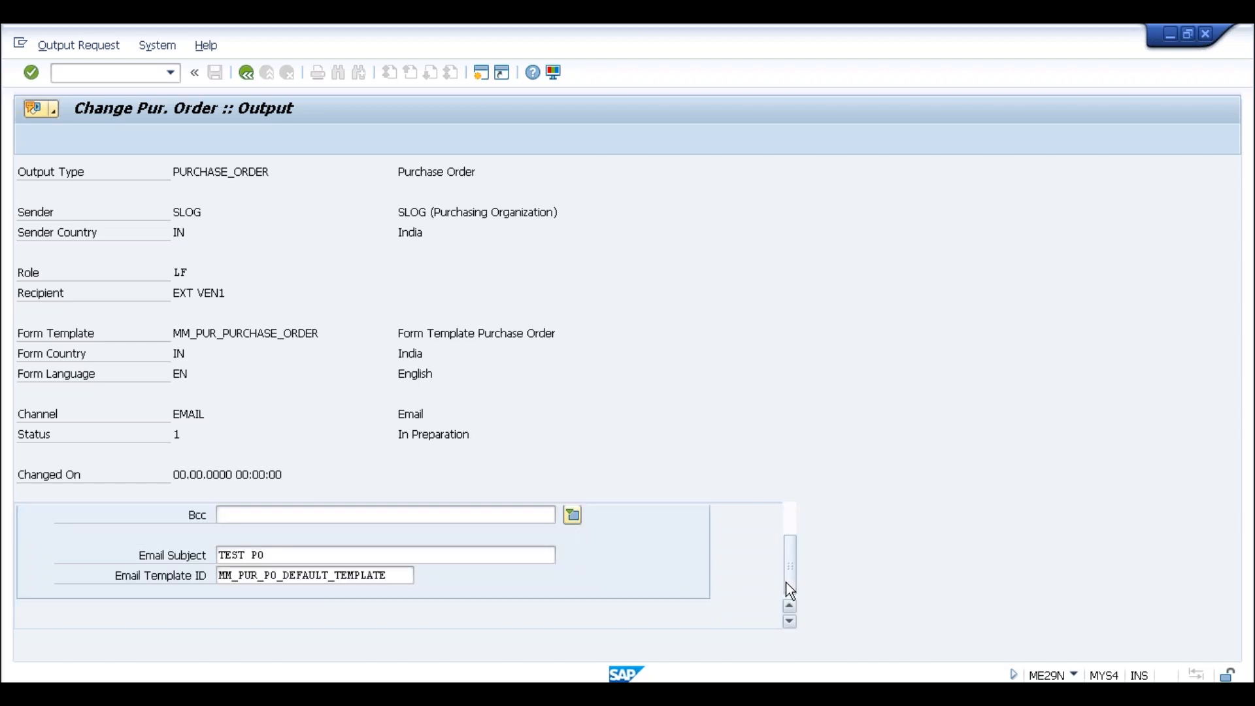
drag(789, 536, 791, 519)
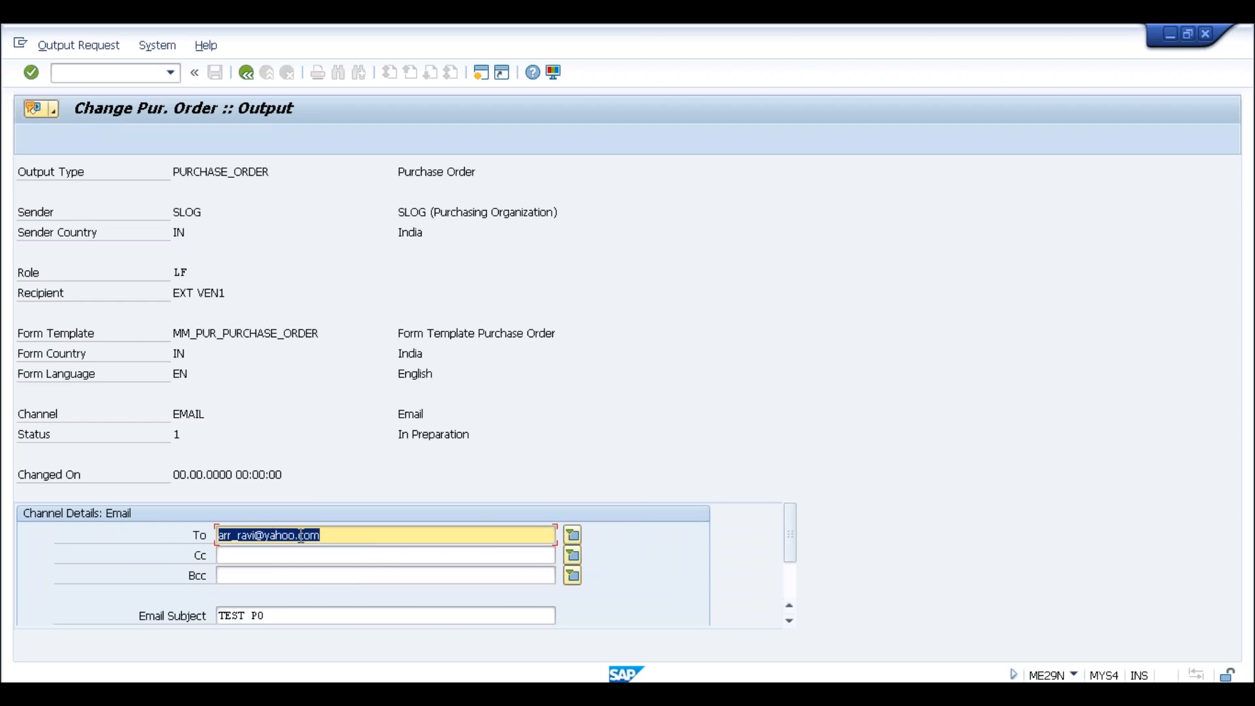
click(330, 538)
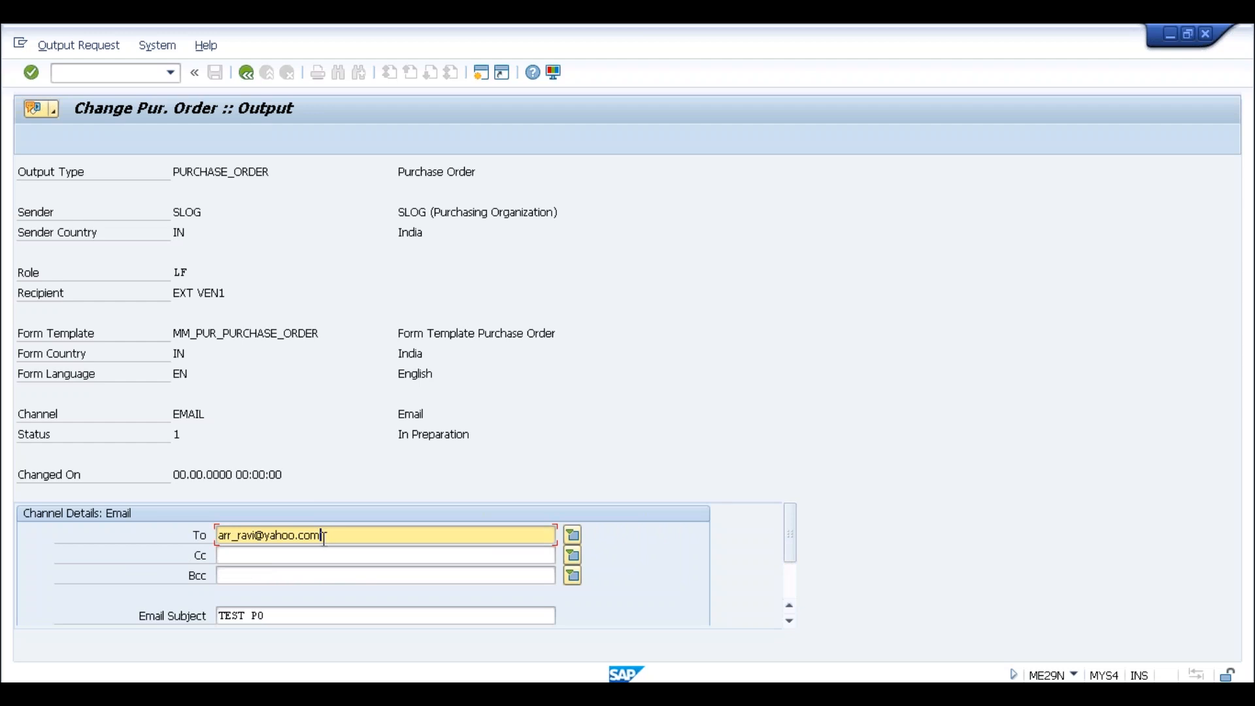
click(306, 554)
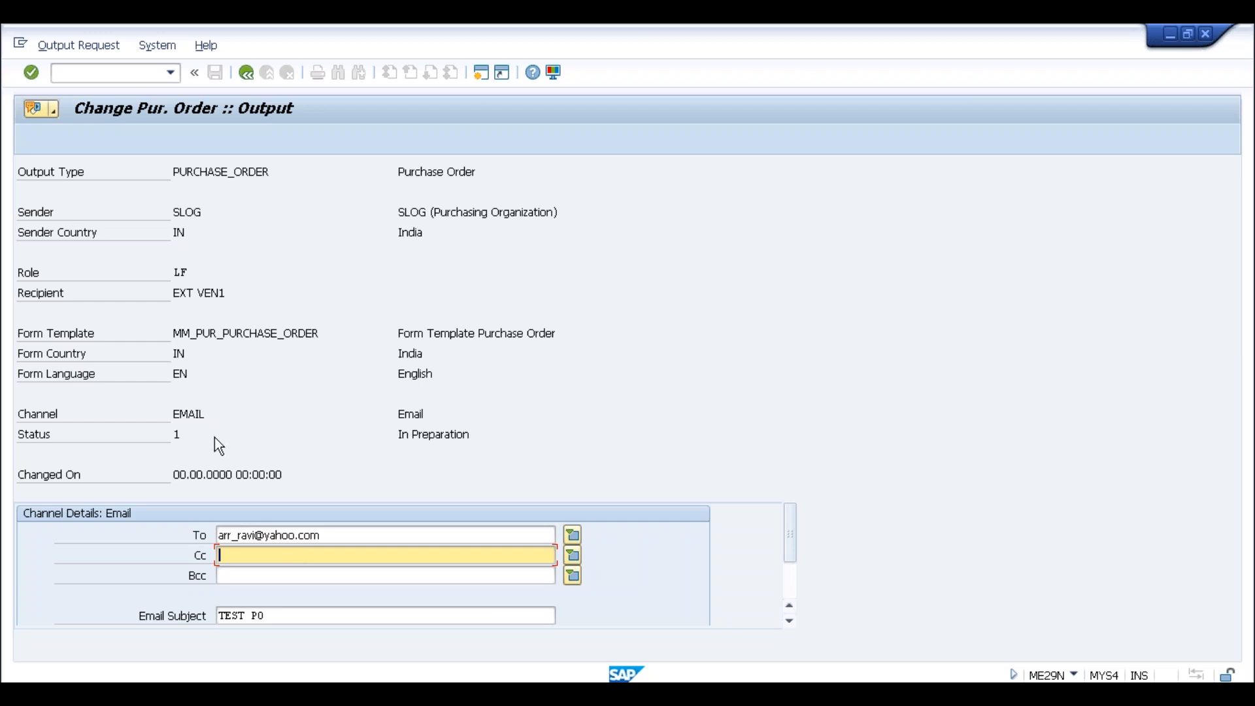
click(247, 72)
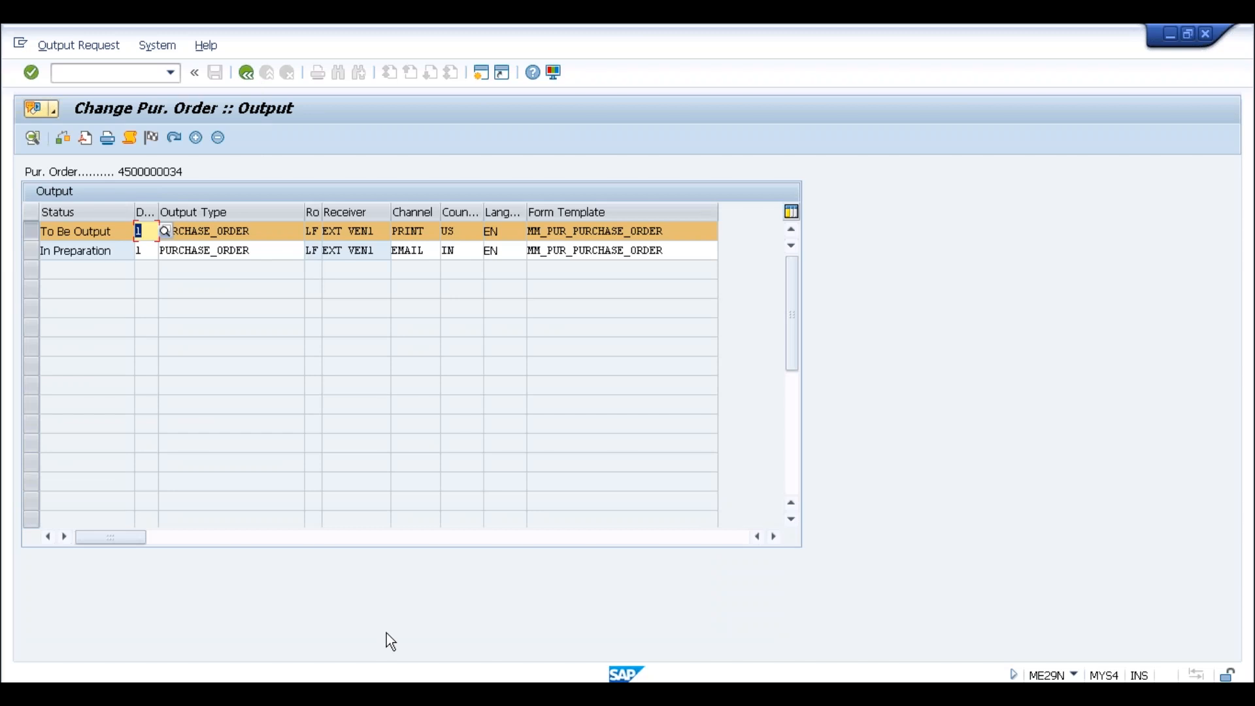
Switch to the SAP Easy Access window and start transaction SPRO
click(266, 692)
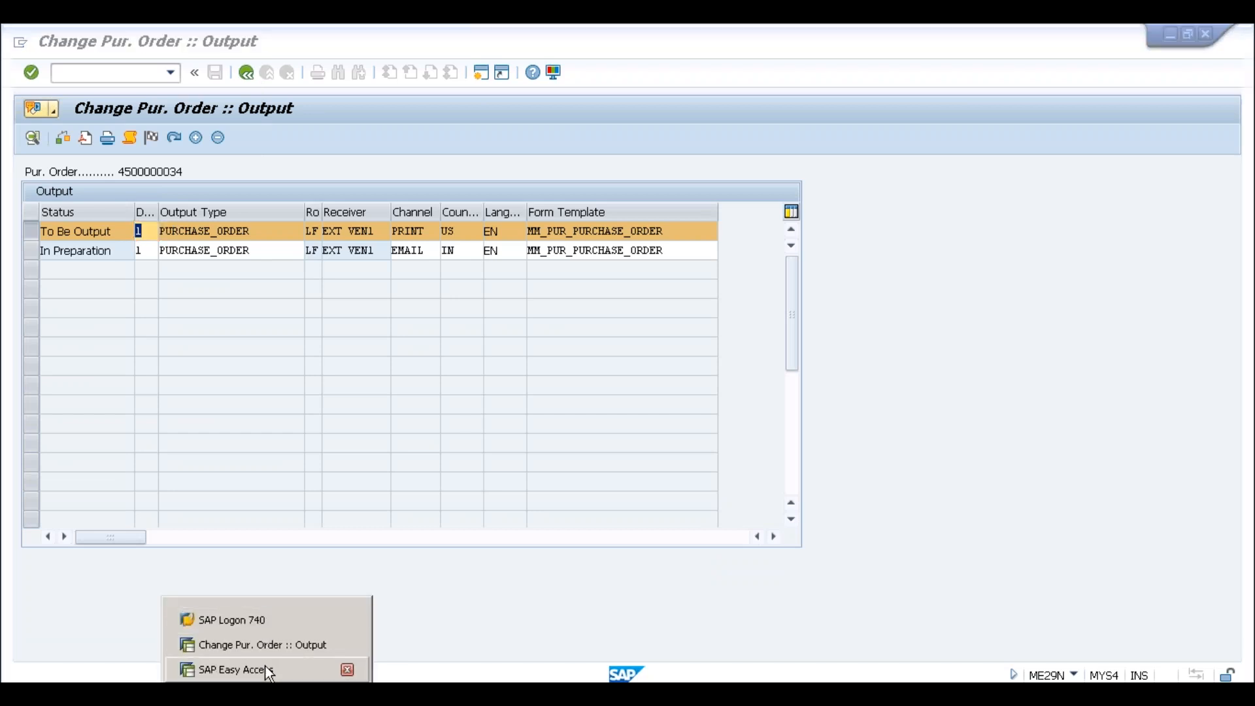
click(266, 668)
text(spro)
key(Return)
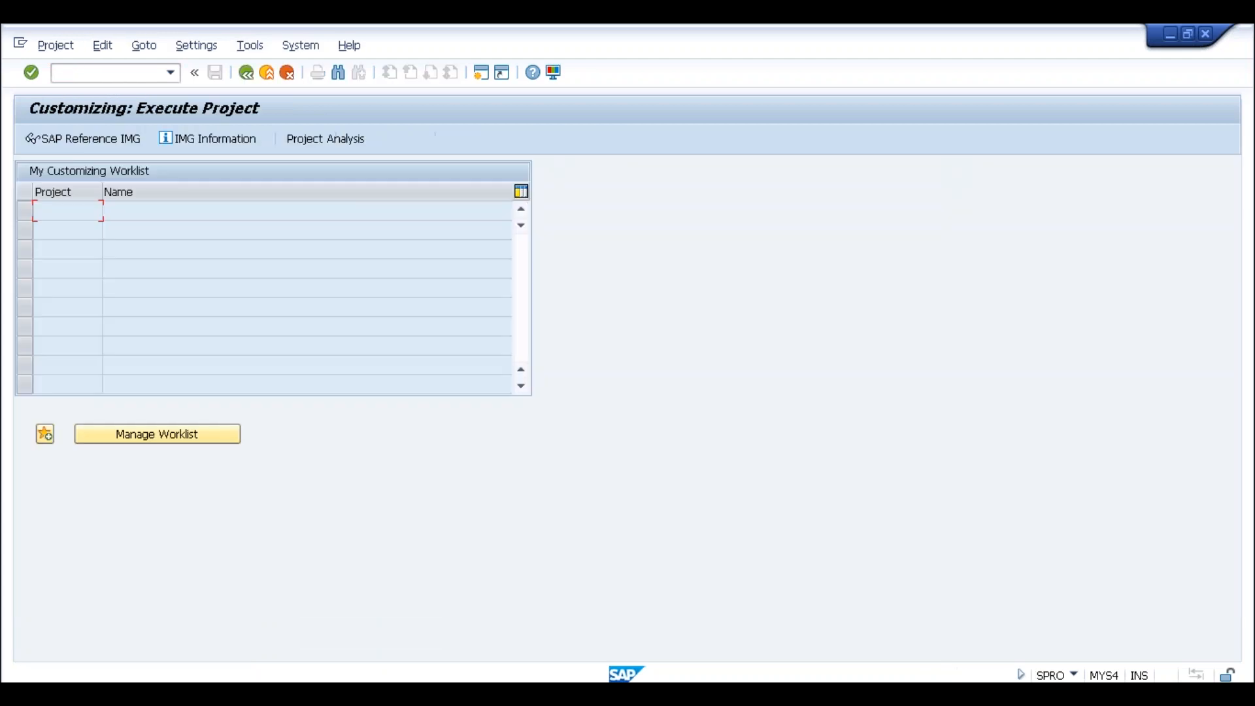
In the SAP Reference IMG, expand Cross-Application Components > Output Control
click(98, 142)
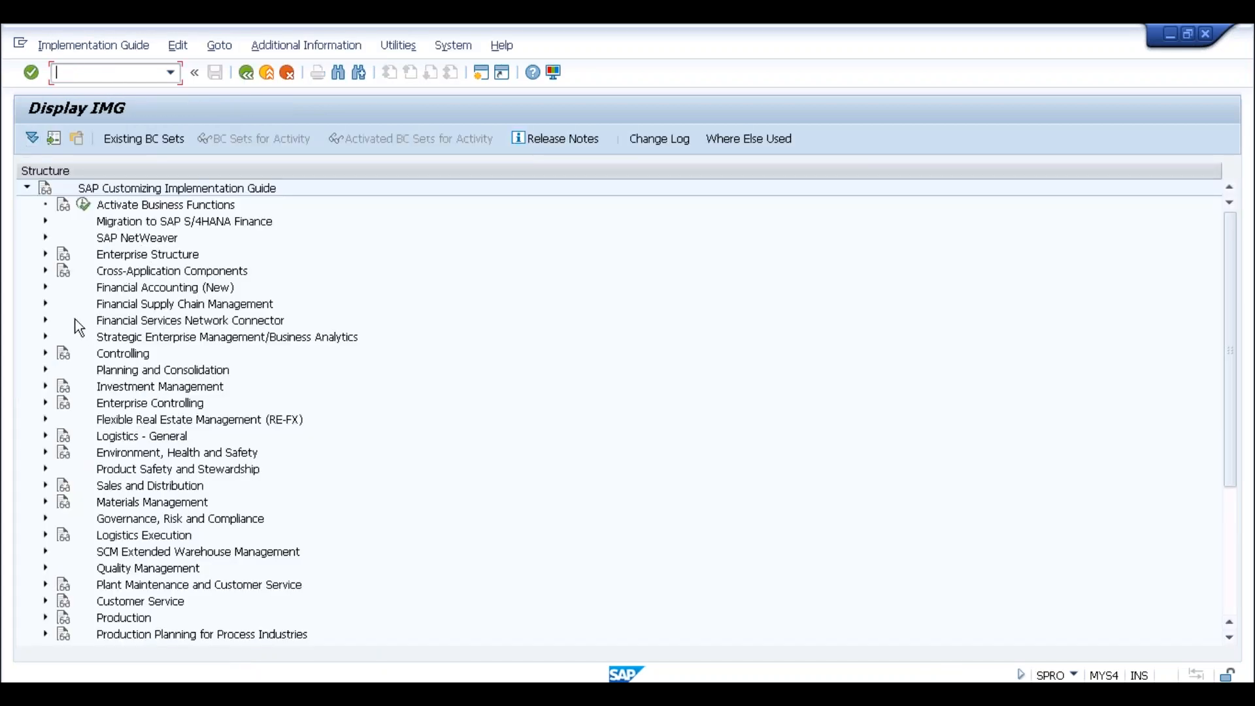
click(44, 289)
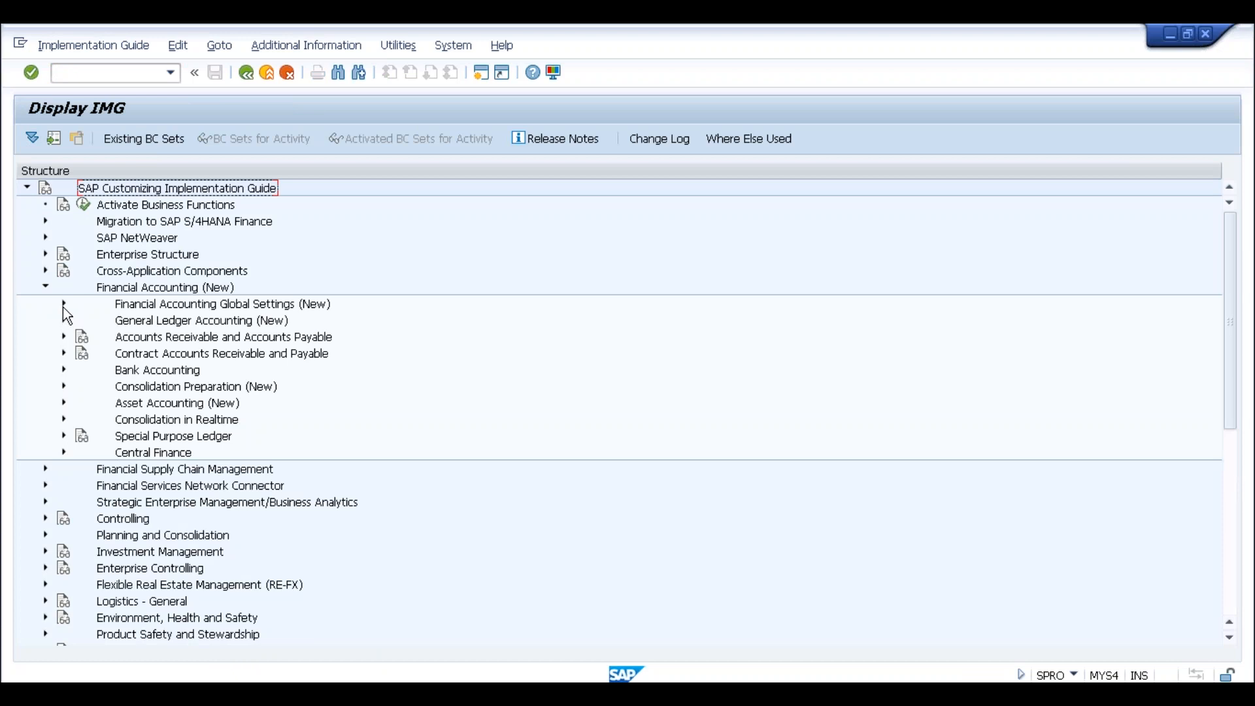
click(45, 287)
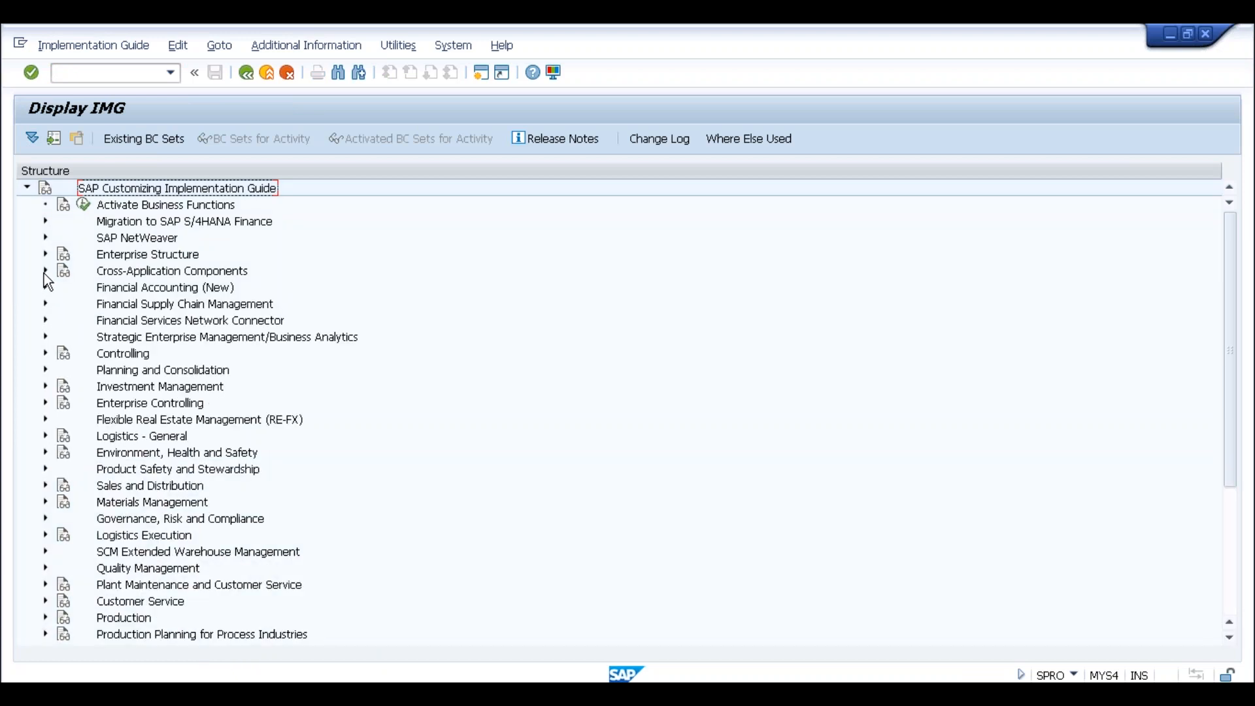
click(45, 272)
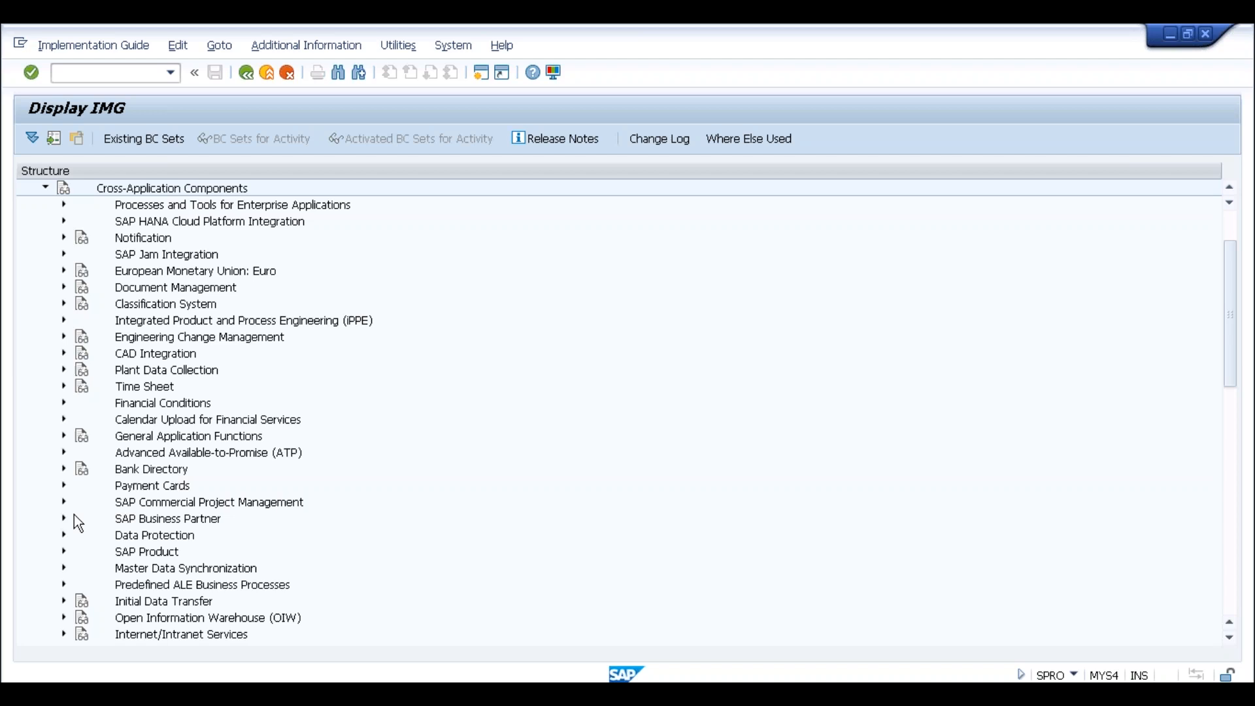
scroll(98, 592, down, 4)
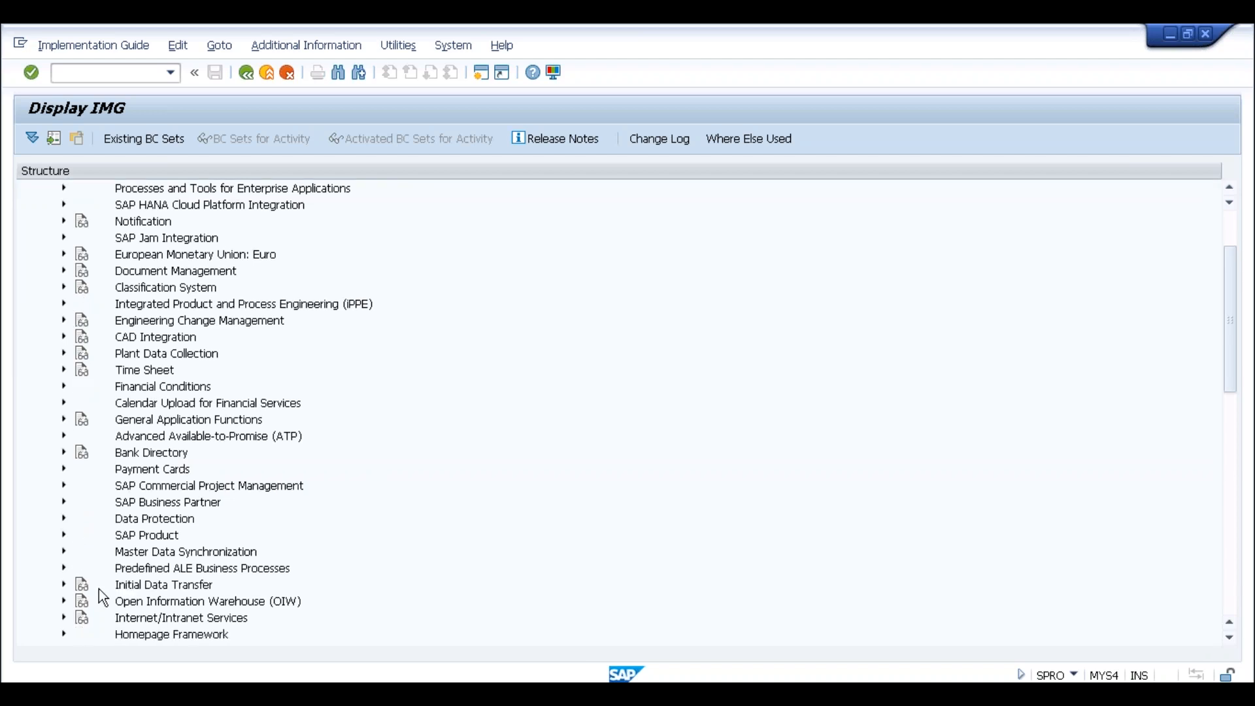
click(63, 552)
scroll(196, 544, down, 3)
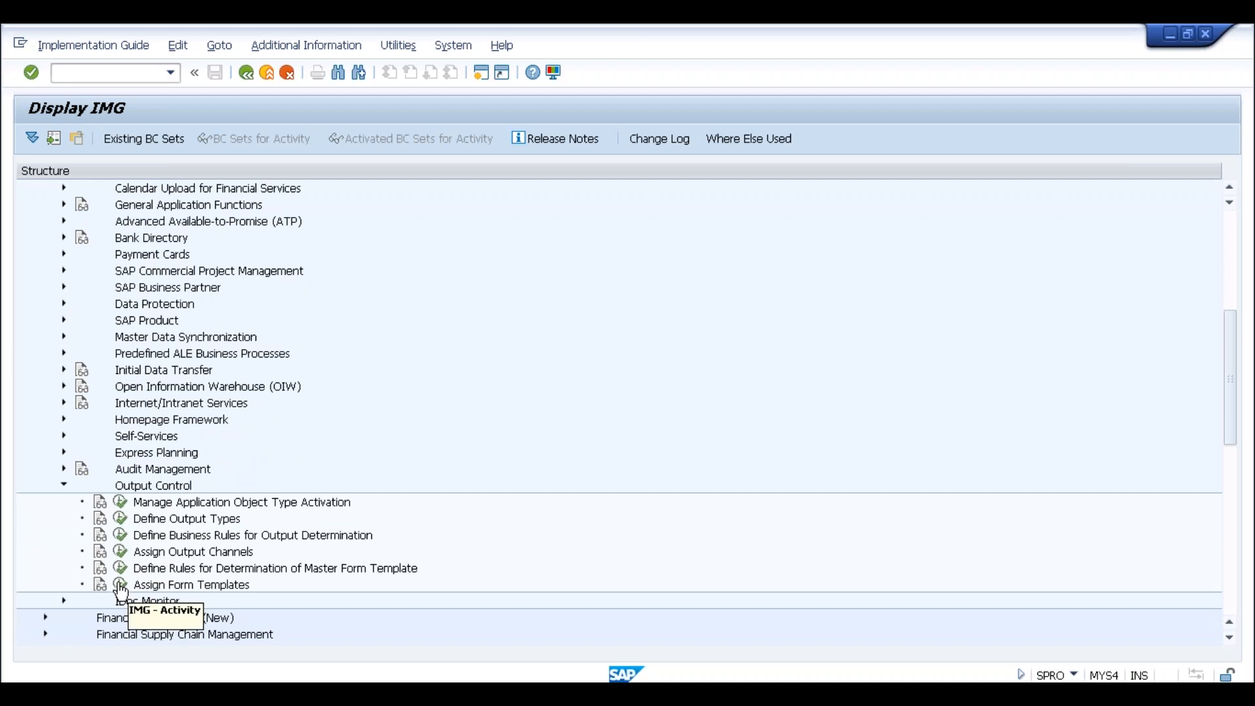
In Assign Output Channels, copy the PURCHASE_ORDER PRINT entry as a new EMAIL entry
click(120, 551)
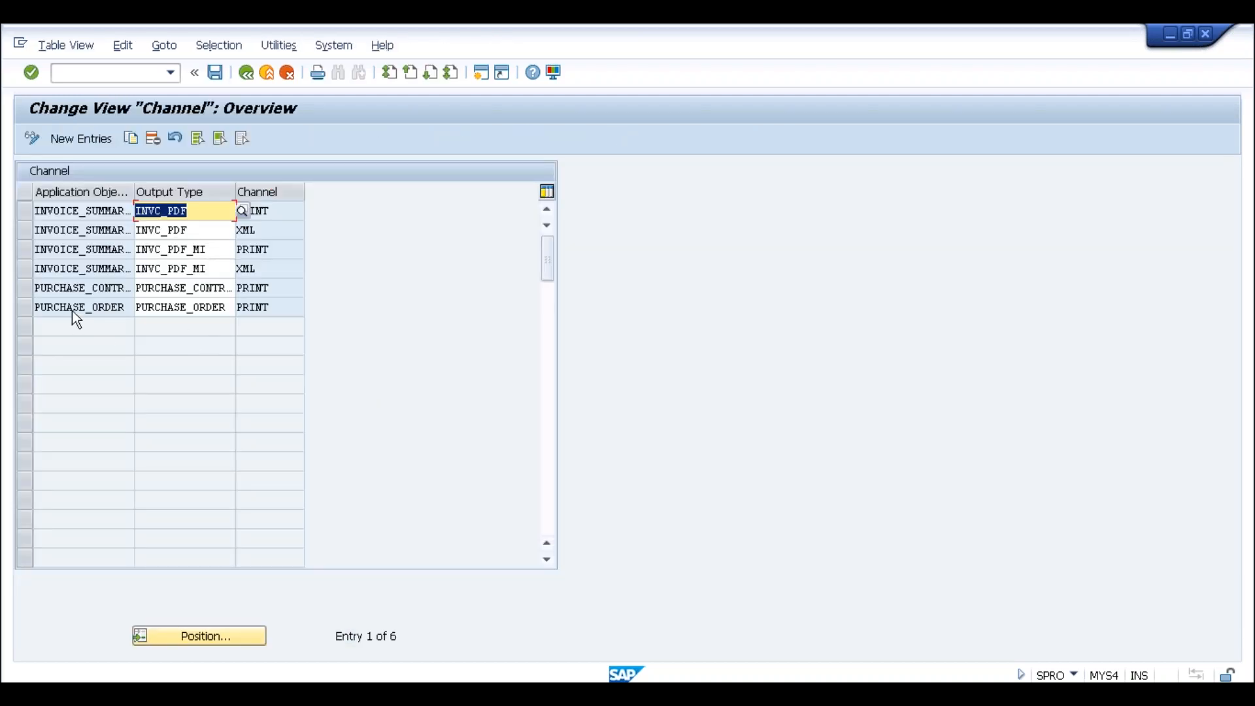
click(175, 309)
click(106, 308)
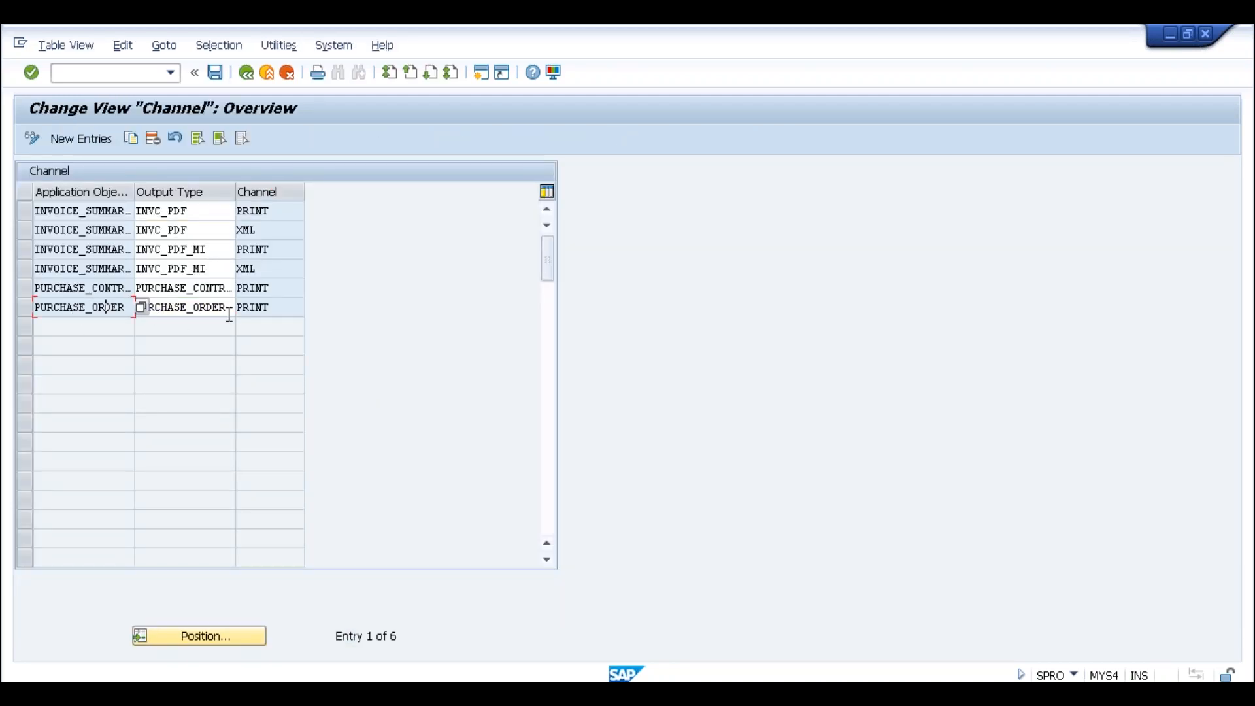
click(26, 305)
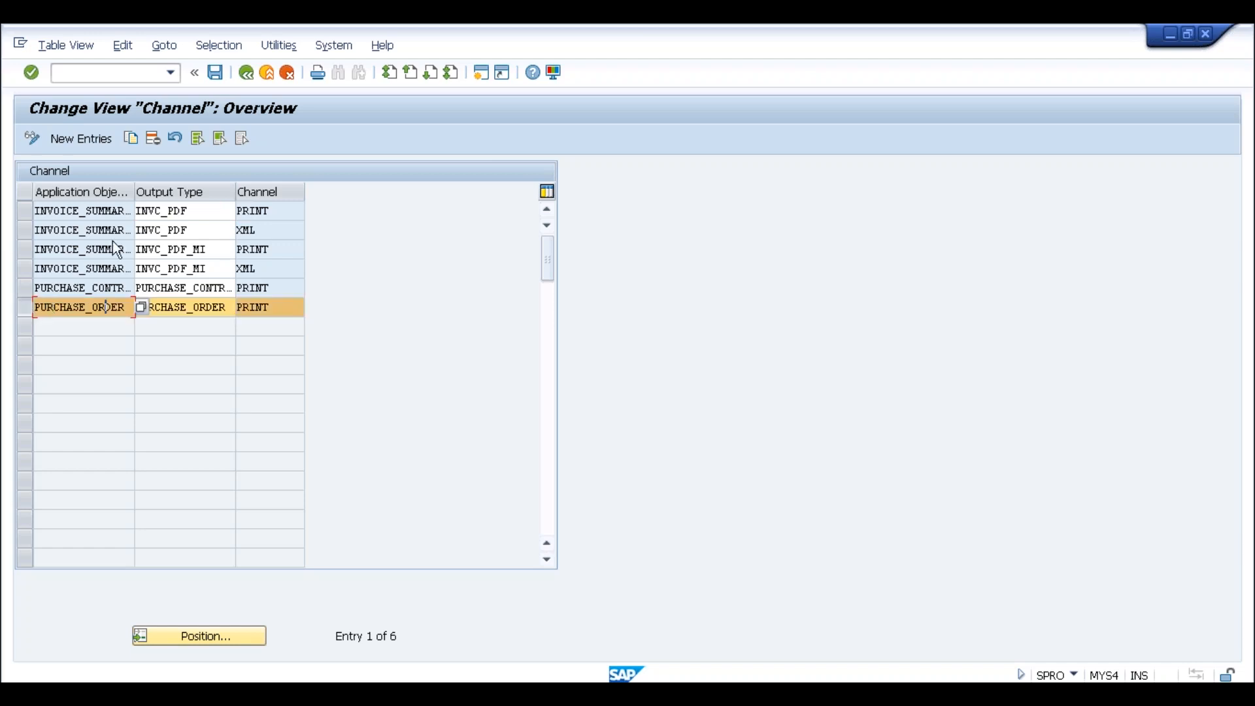
click(130, 138)
click(311, 210)
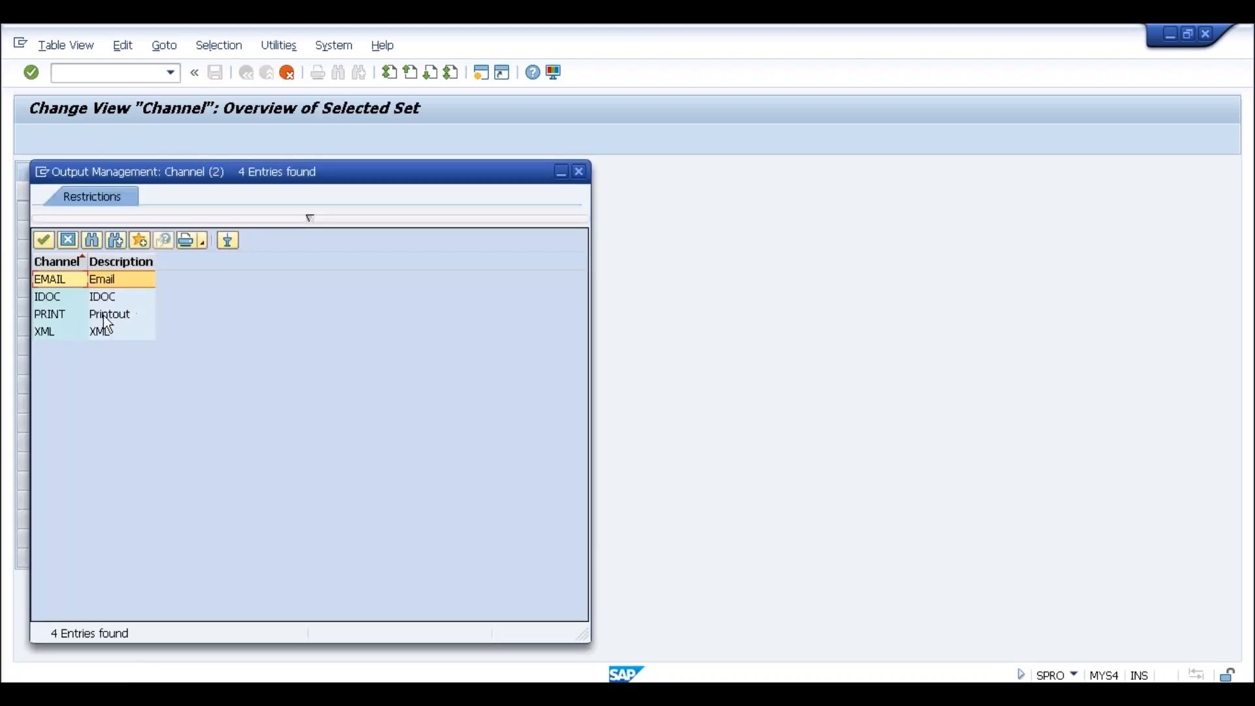
double_click(102, 280)
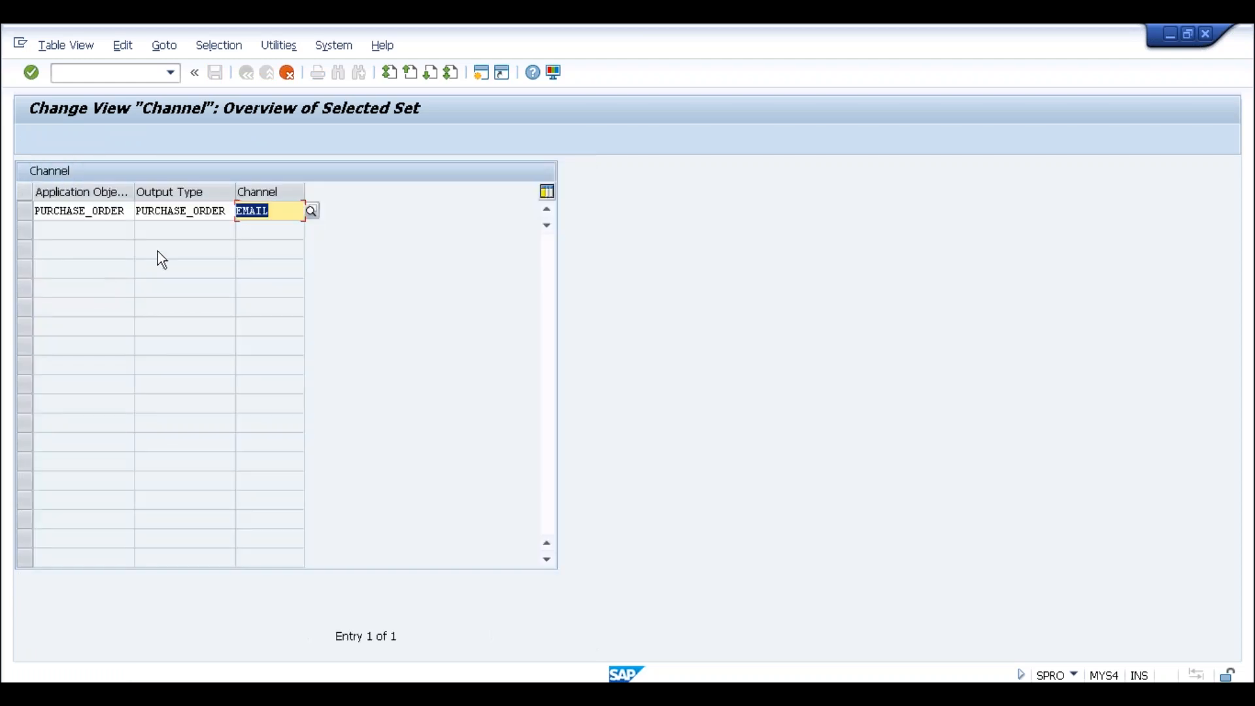
key(Return)
Save the entry under the customizing request, go back to the IMG, then switch windows
click(215, 73)
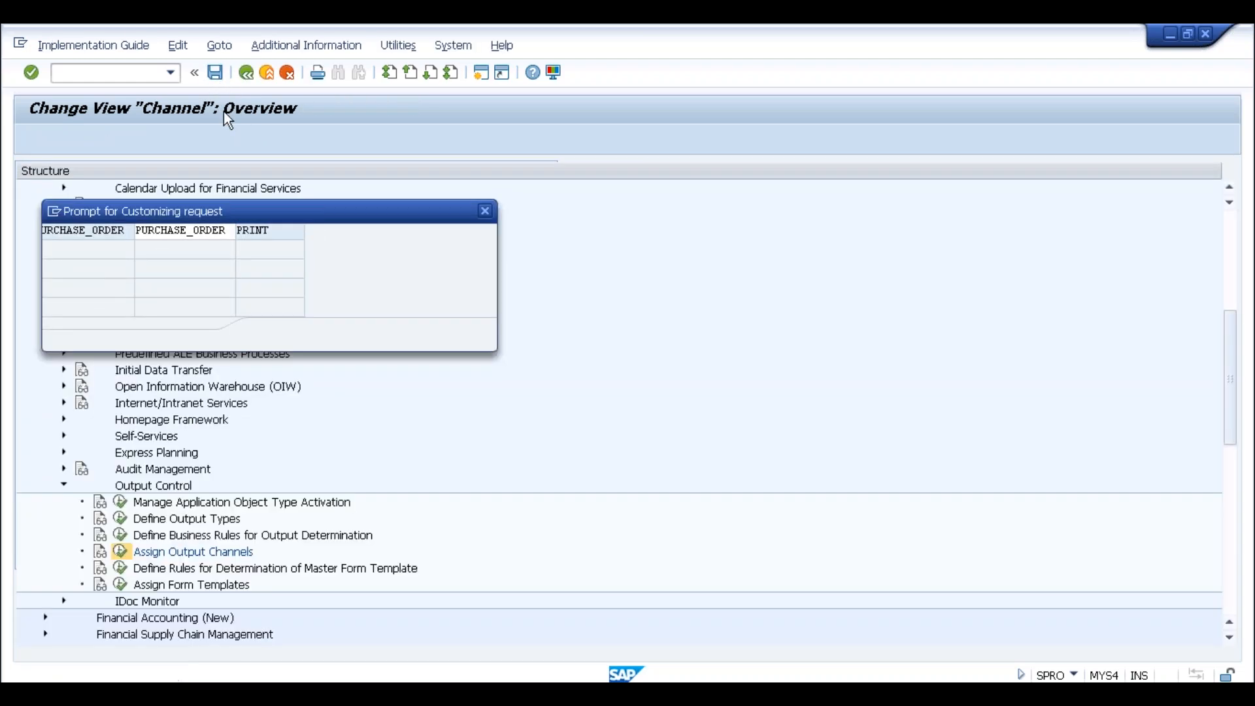
click(261, 335)
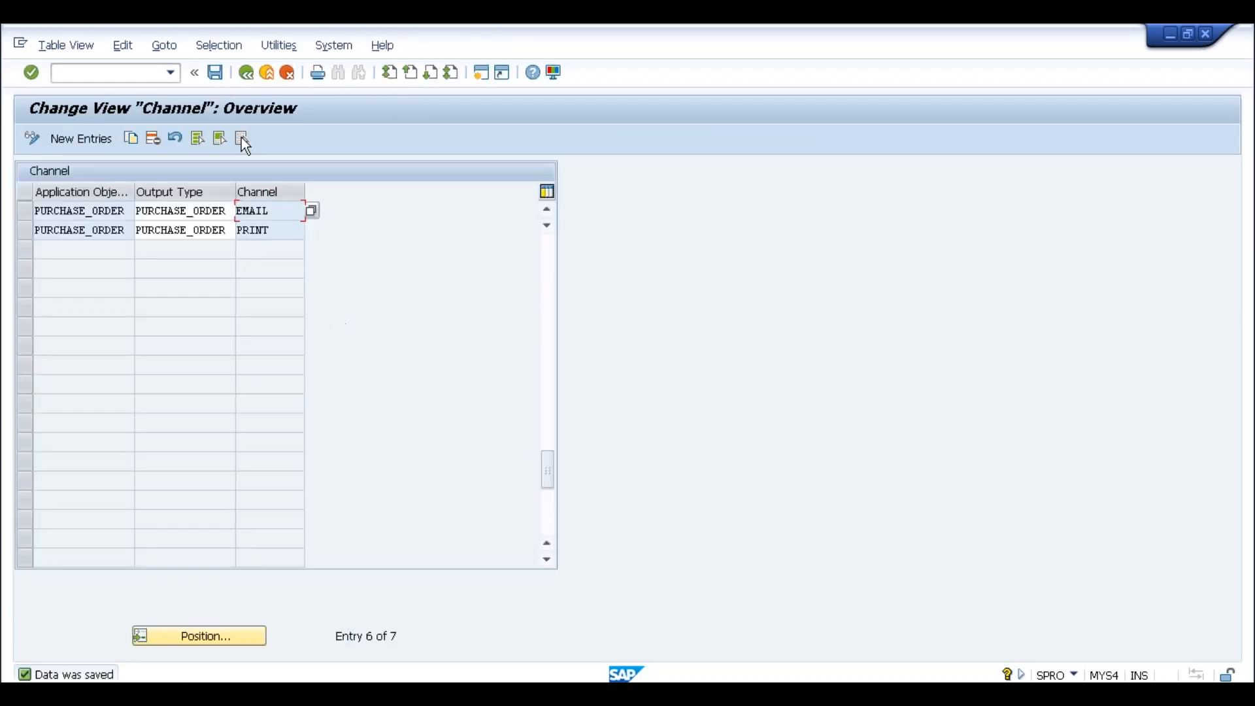
click(246, 73)
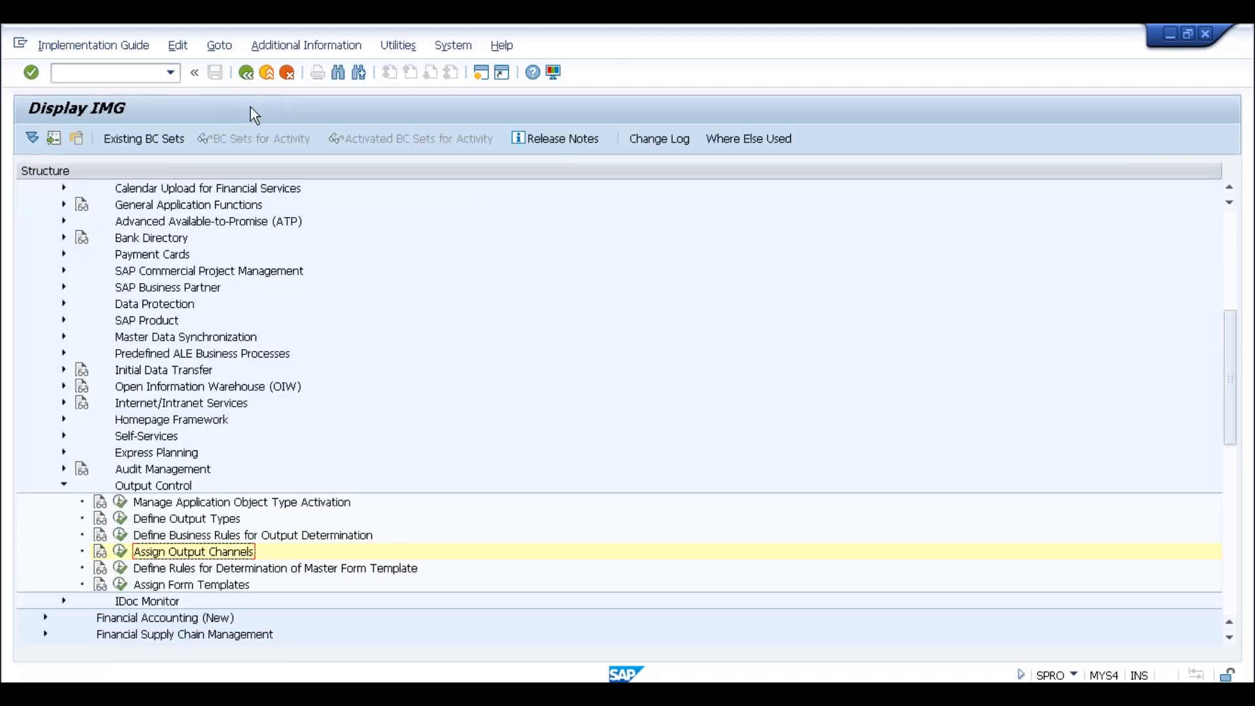
key(alt+Tab)
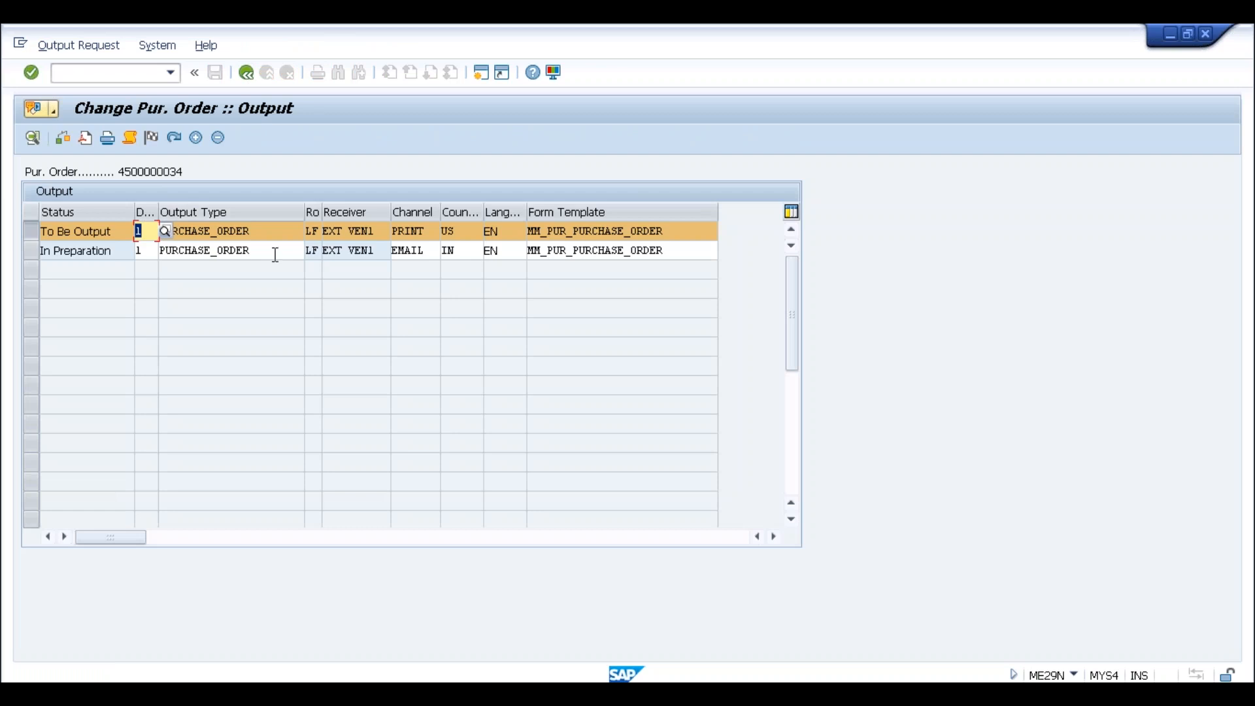
Switch from the Change Pur. Order :: Output window back to the Display IMG window
key(alt+Tab)
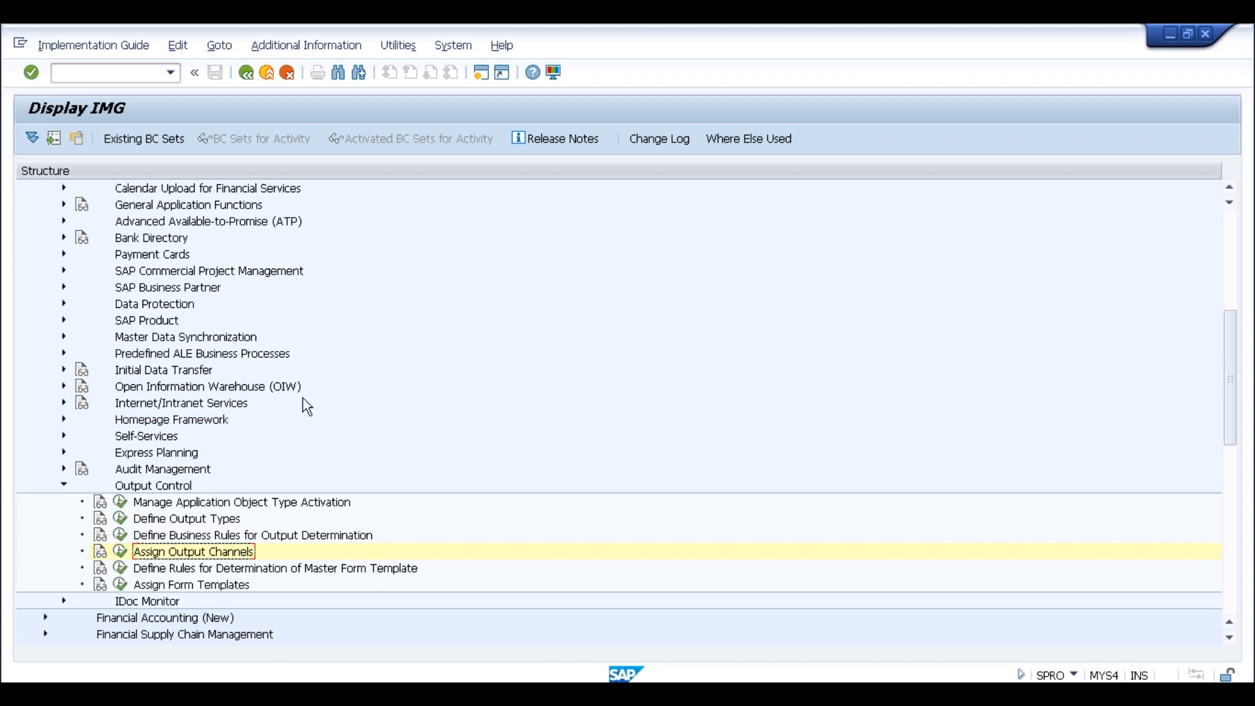
Collapse Output Control and Cross-Application Components, then open Materials Management > Purchasing > Purchase Order
scroll(305, 398, down, 3)
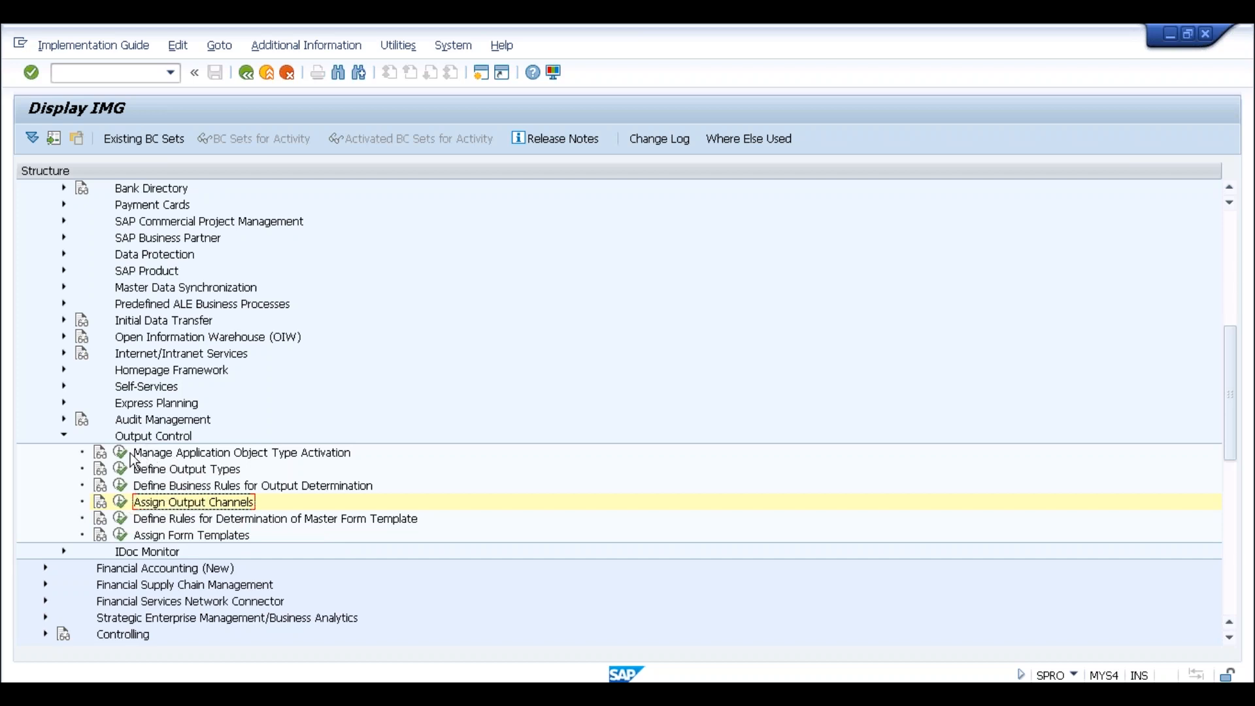
click(63, 435)
scroll(160, 493, up, 1)
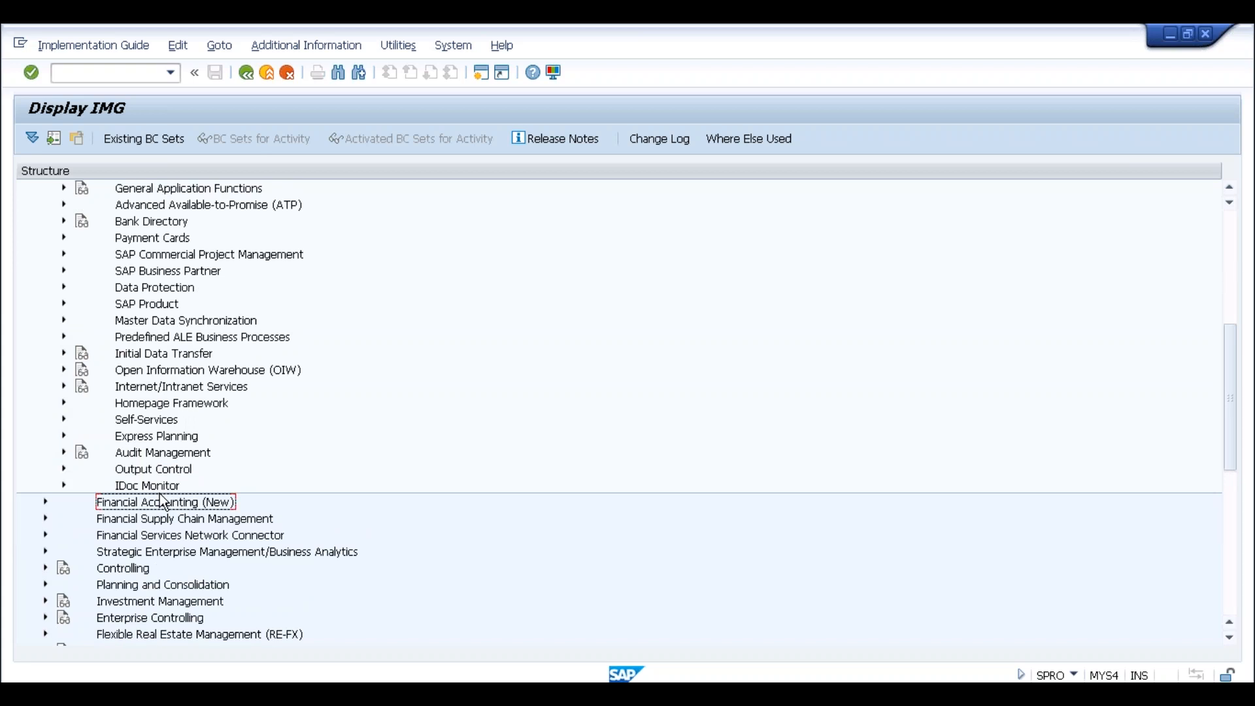
scroll(162, 501, up, 6)
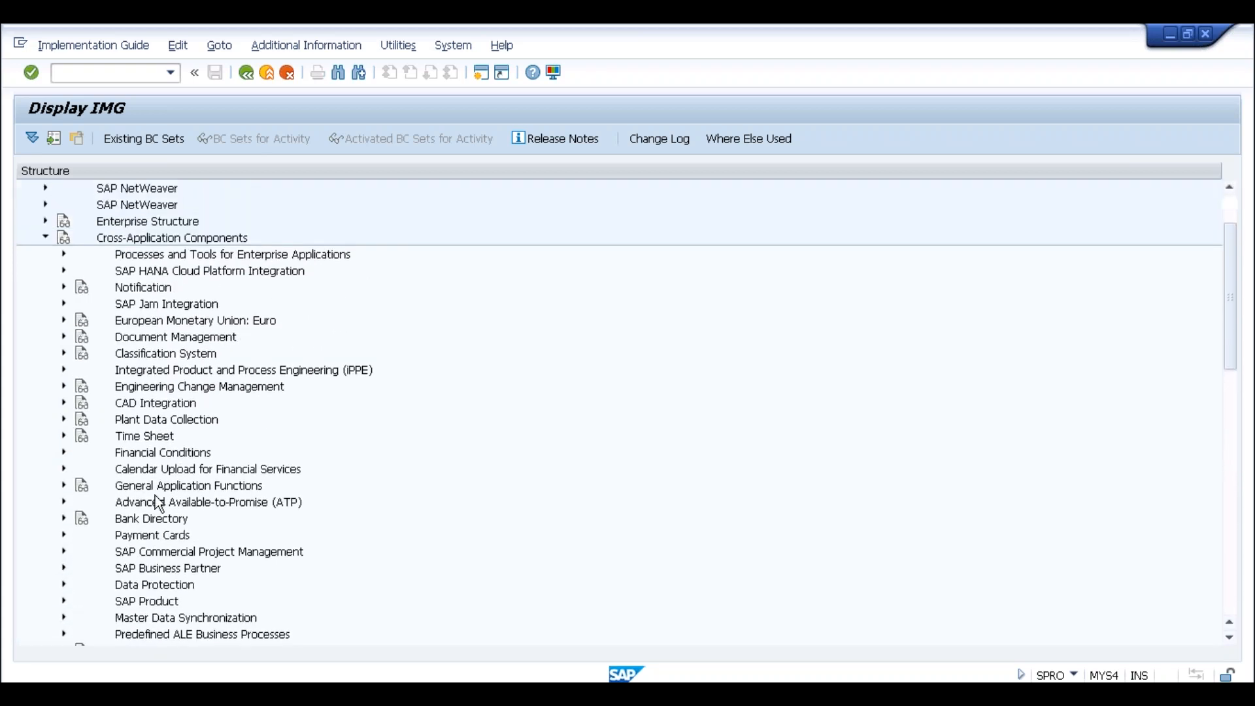
scroll(159, 504, up, 1)
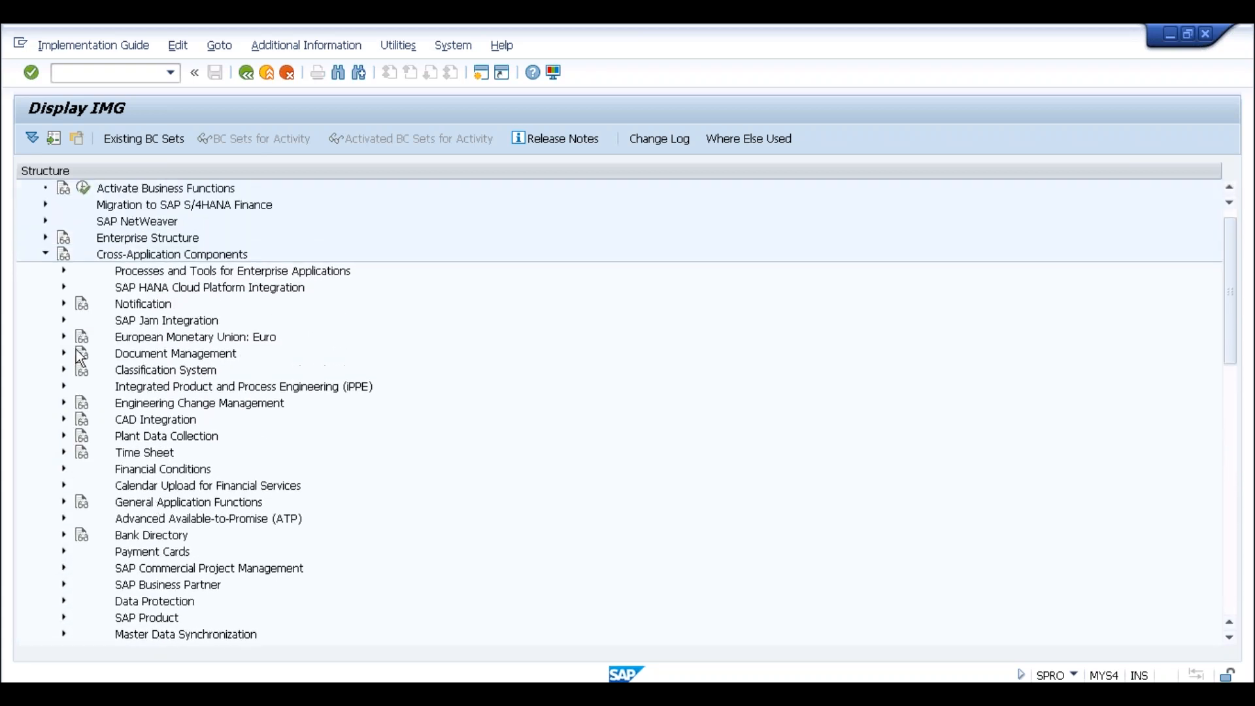
click(45, 254)
scroll(124, 457, down, 1)
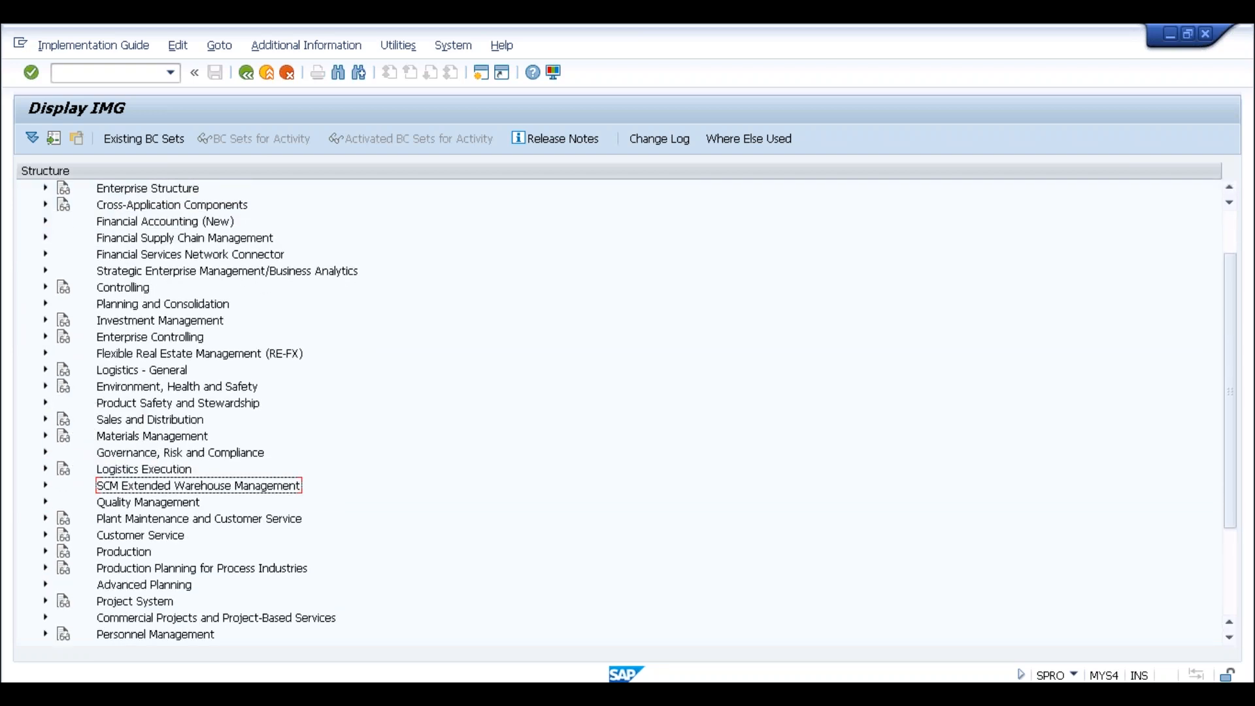
click(45, 436)
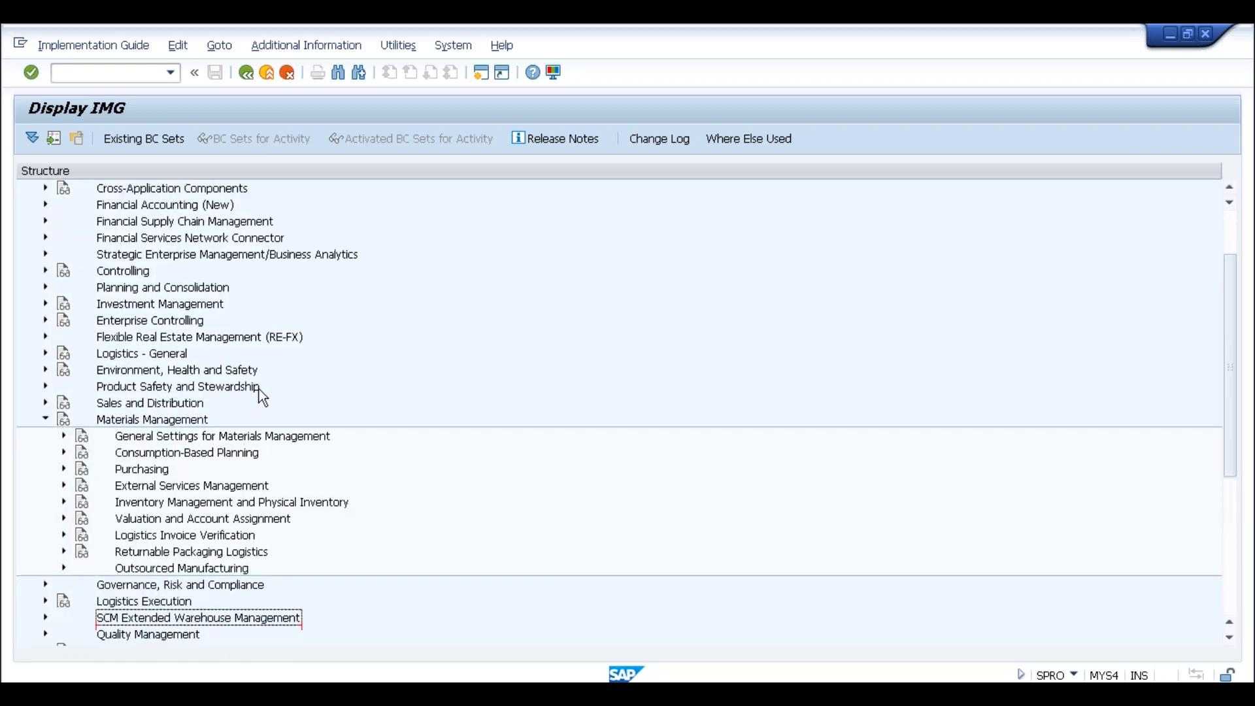
scroll(259, 390, down, 1)
double_click(191, 400)
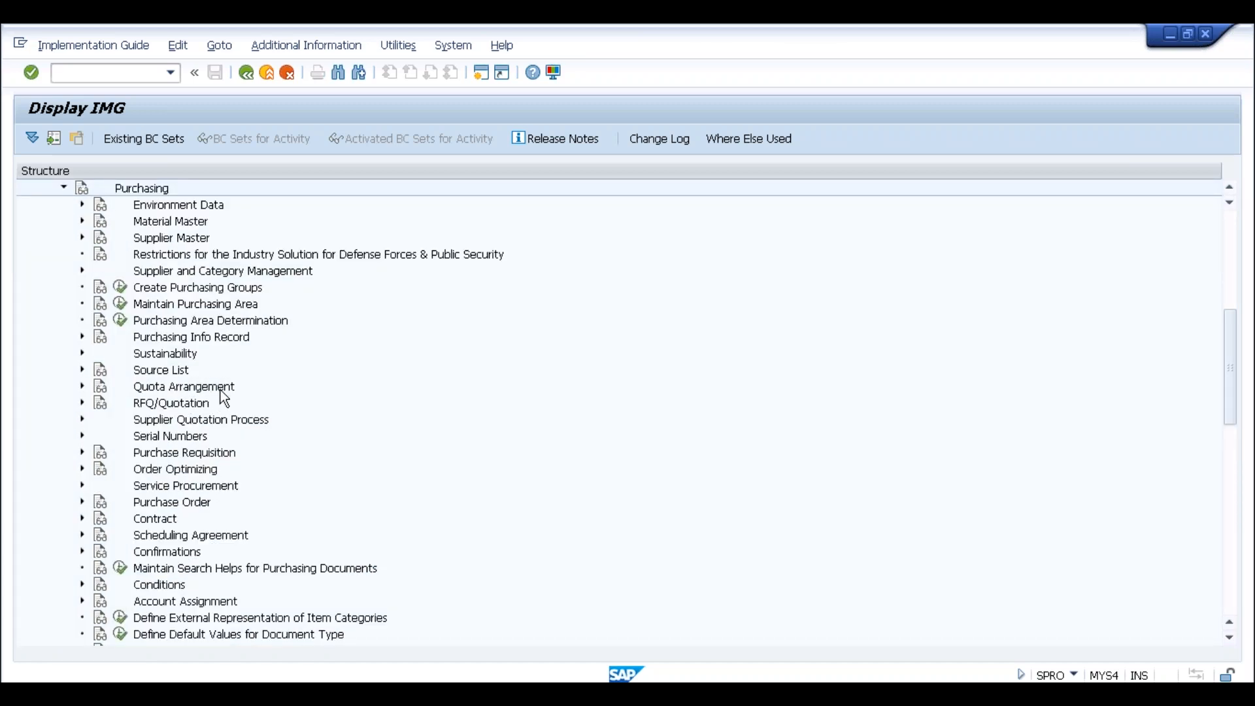
double_click(134, 505)
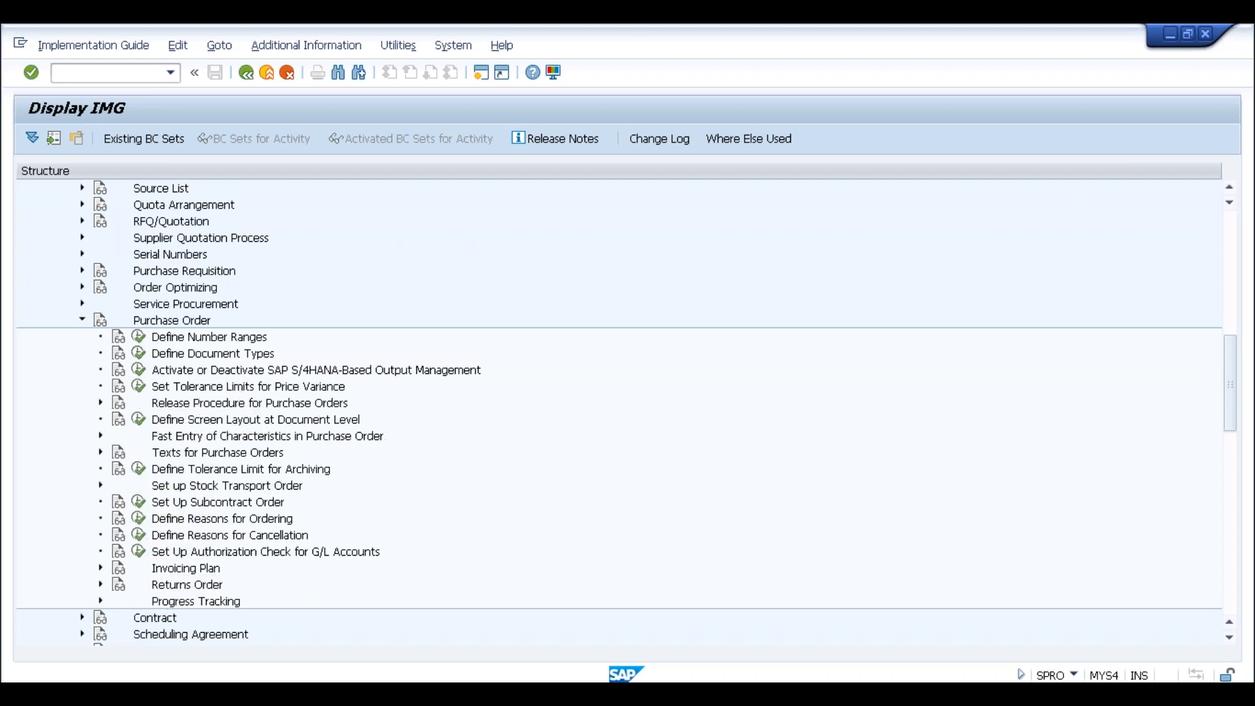
Collapse Purchase Order and review the activities under Purchasing > Messages > Output Control
click(81, 321)
scroll(124, 394, up, 1)
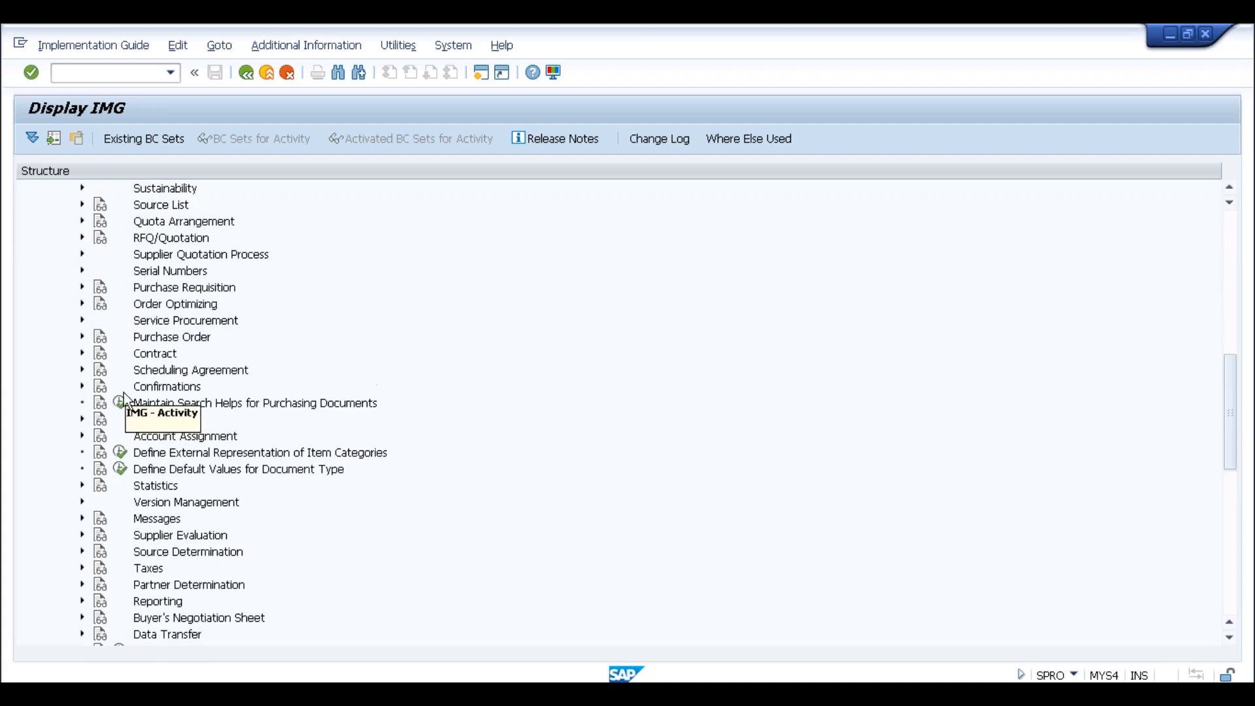
click(82, 519)
scroll(261, 410, down, 1)
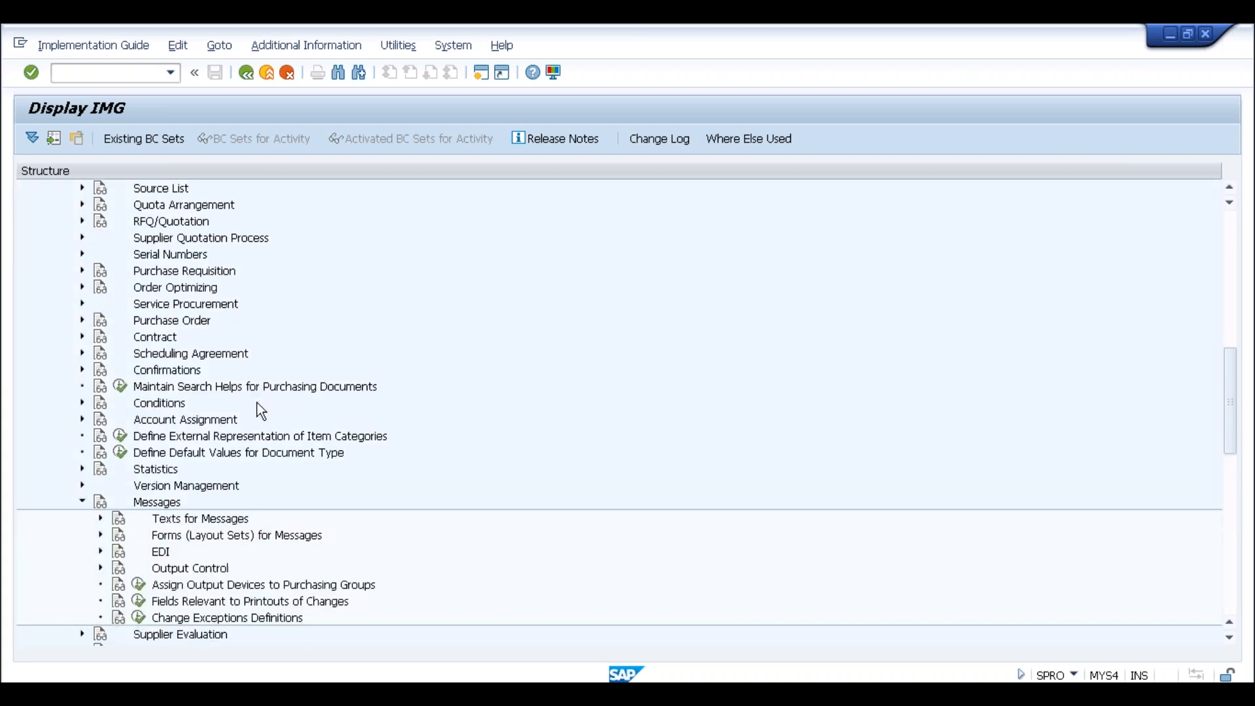
scroll(257, 403, down, 1)
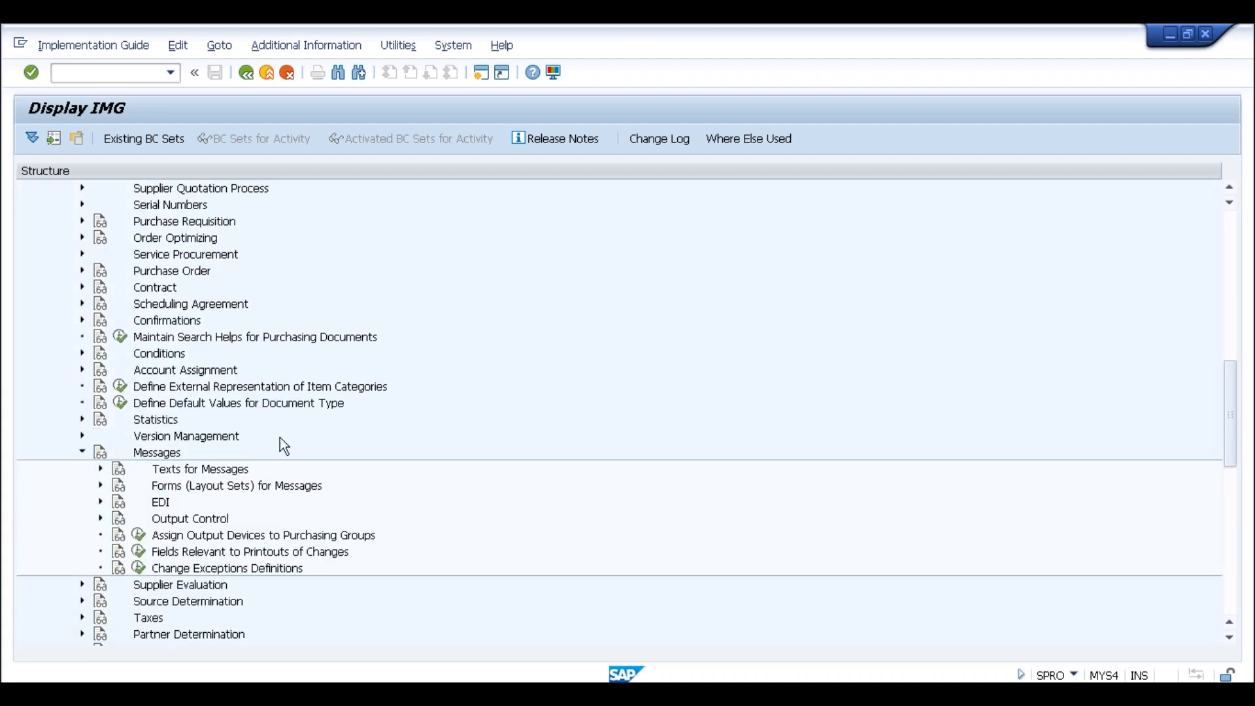
click(99, 518)
scroll(269, 429, down, 3)
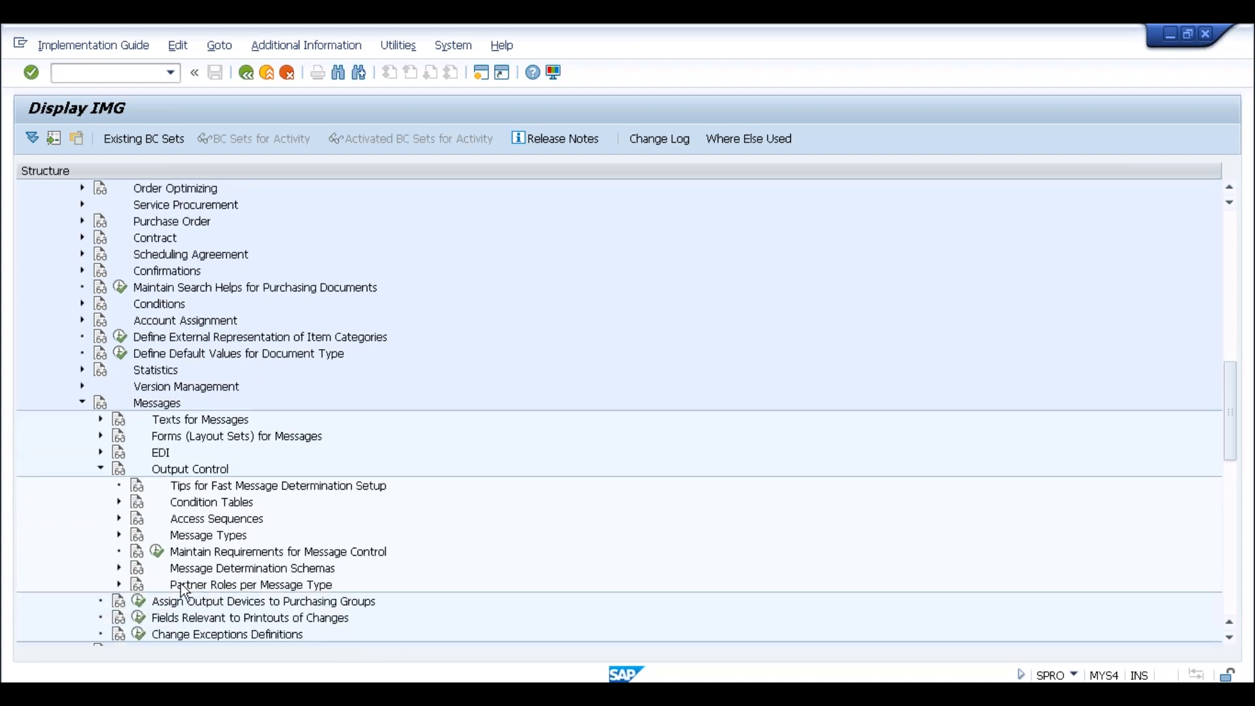
scroll(215, 572, down, 1)
scroll(214, 570, down, 2)
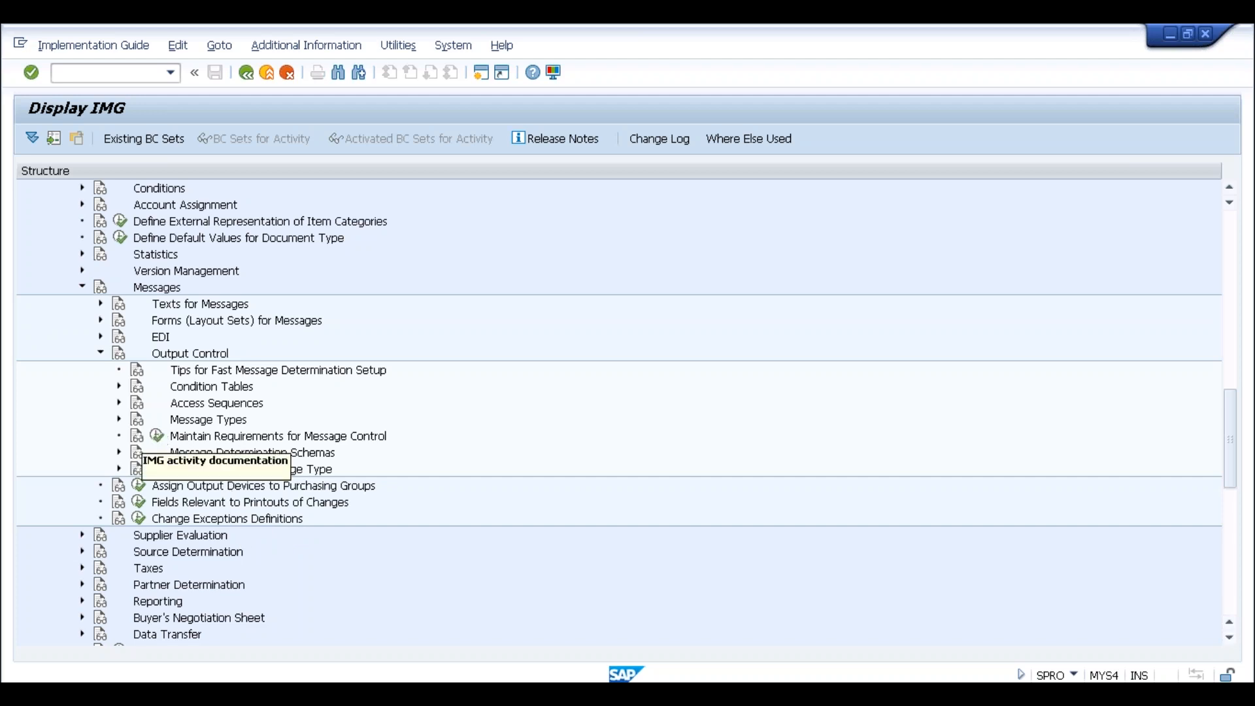
scroll(144, 461, down, 1)
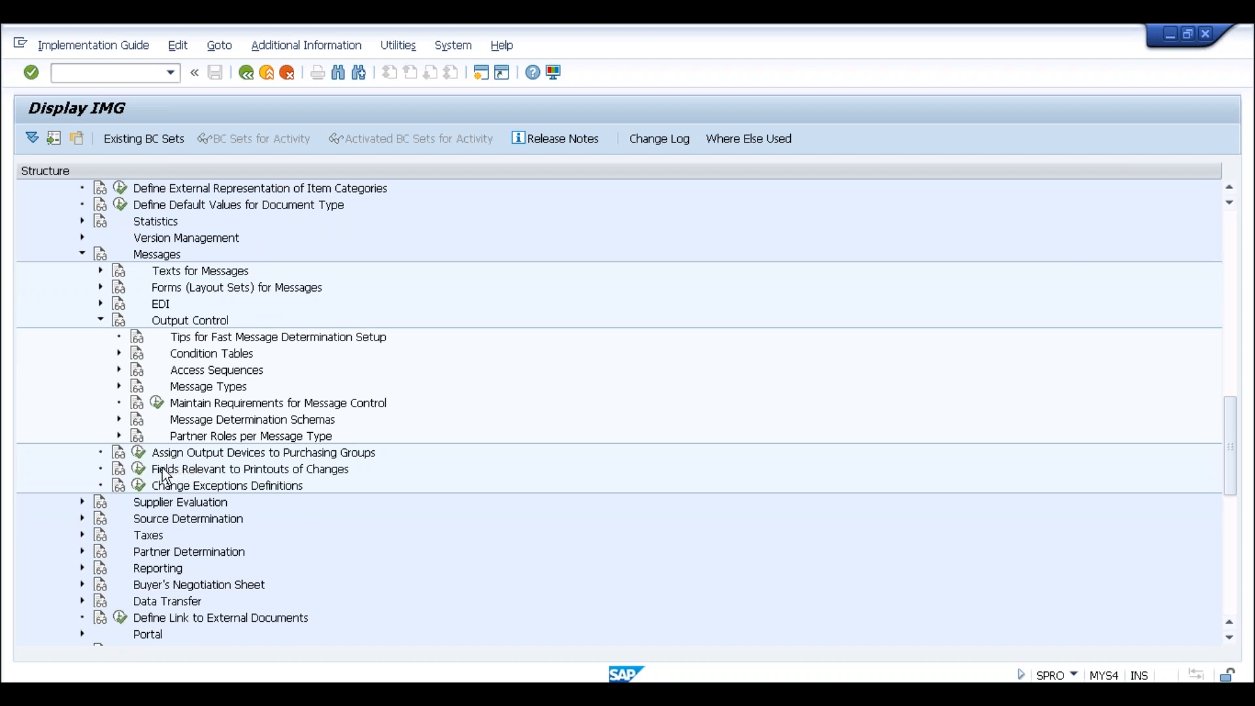
scroll(160, 475, down, 3)
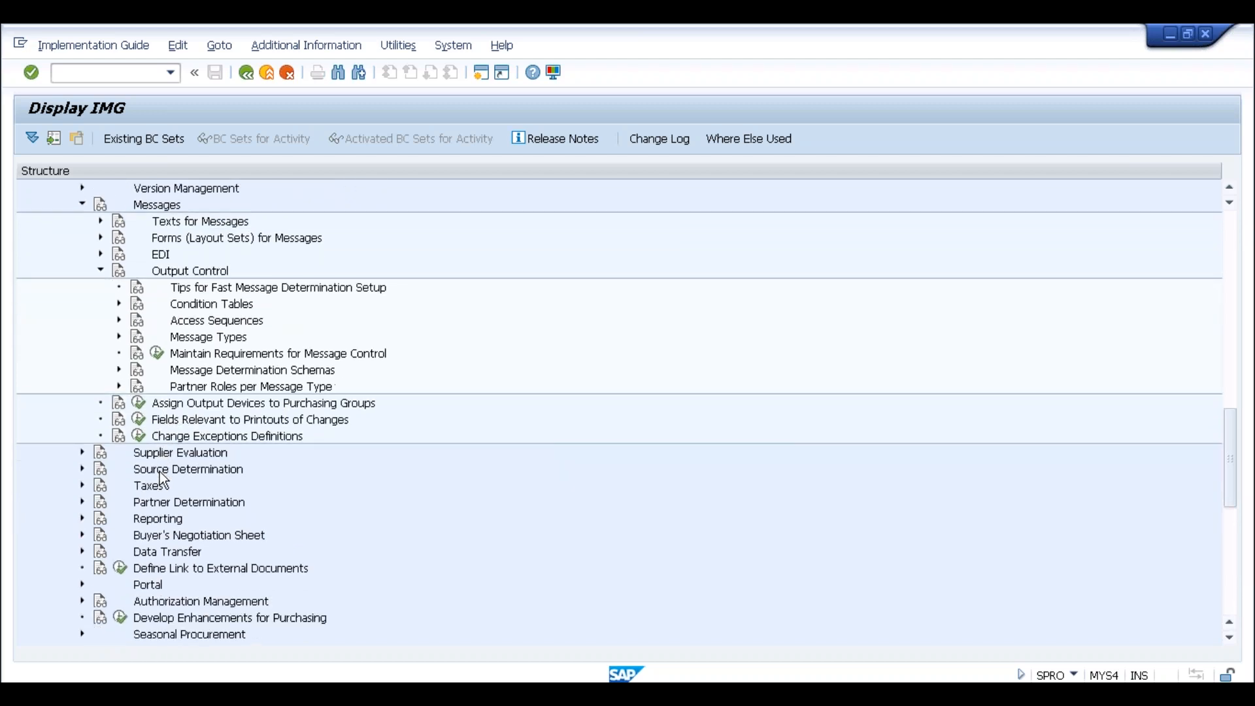
scroll(158, 472, up, 2)
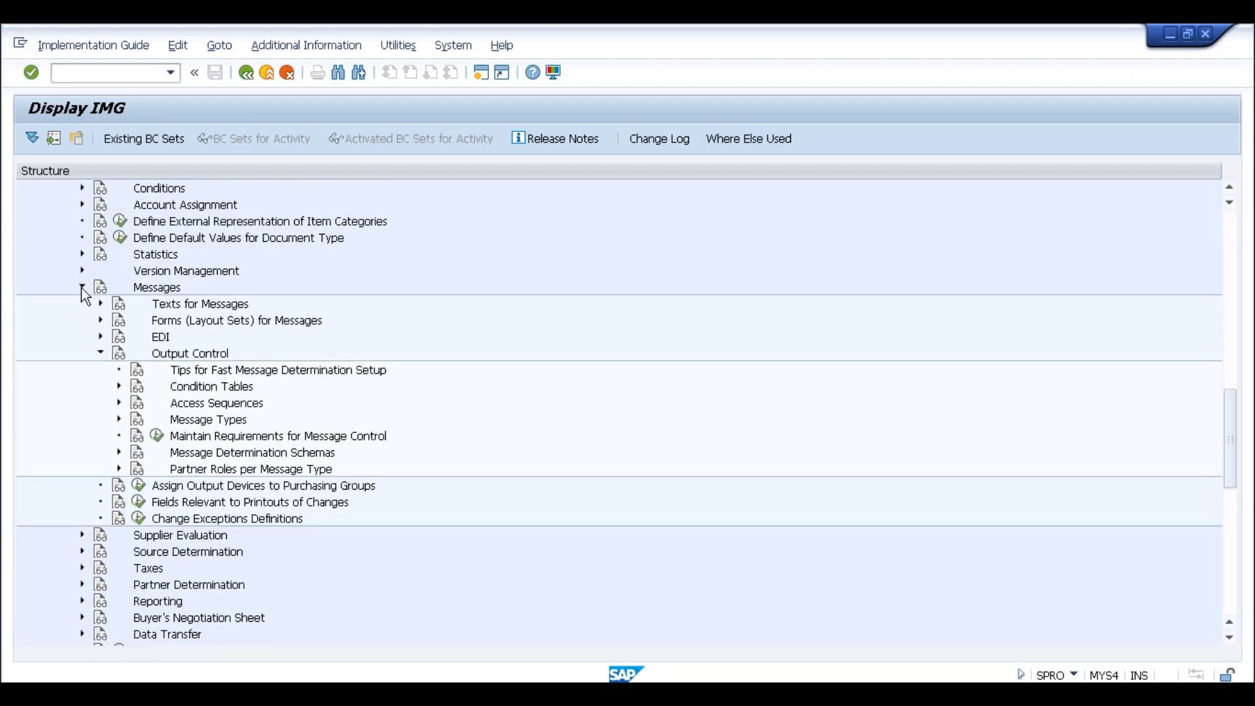
Collapse Messages, Purchasing and Materials Management back to the top-level application areas
click(82, 287)
scroll(143, 390, up, 1)
scroll(146, 395, up, 6)
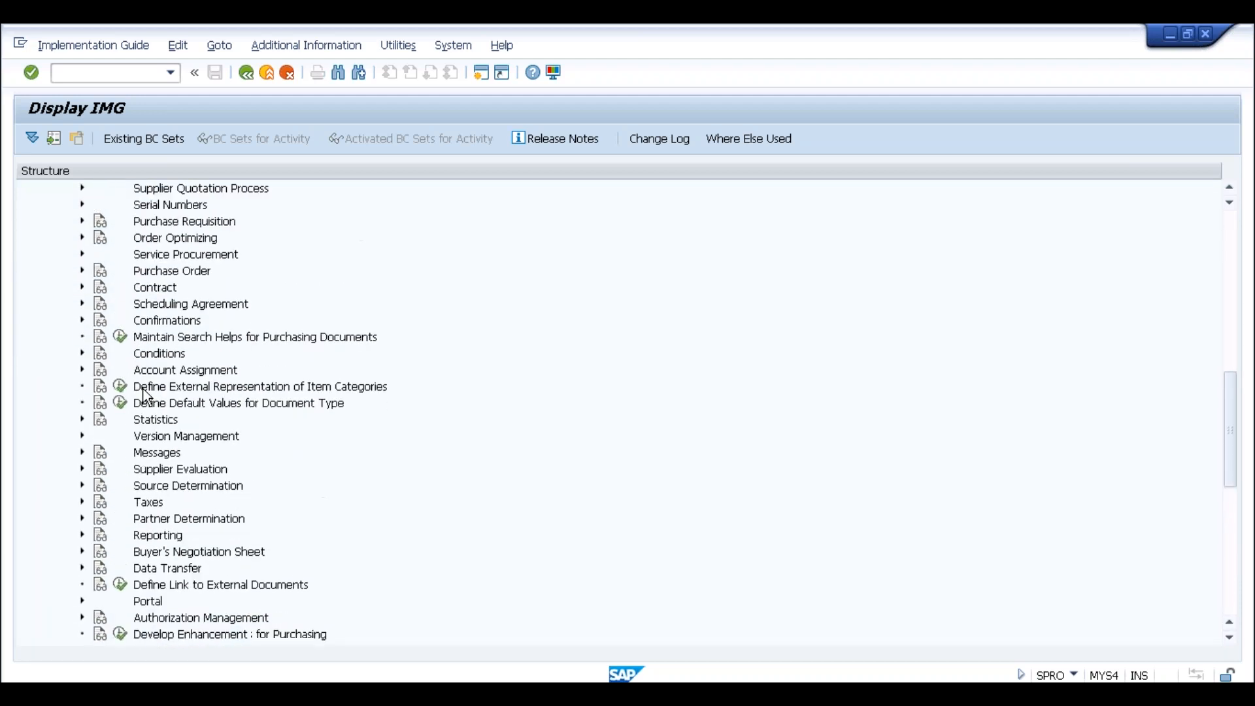
scroll(151, 381, up, 4)
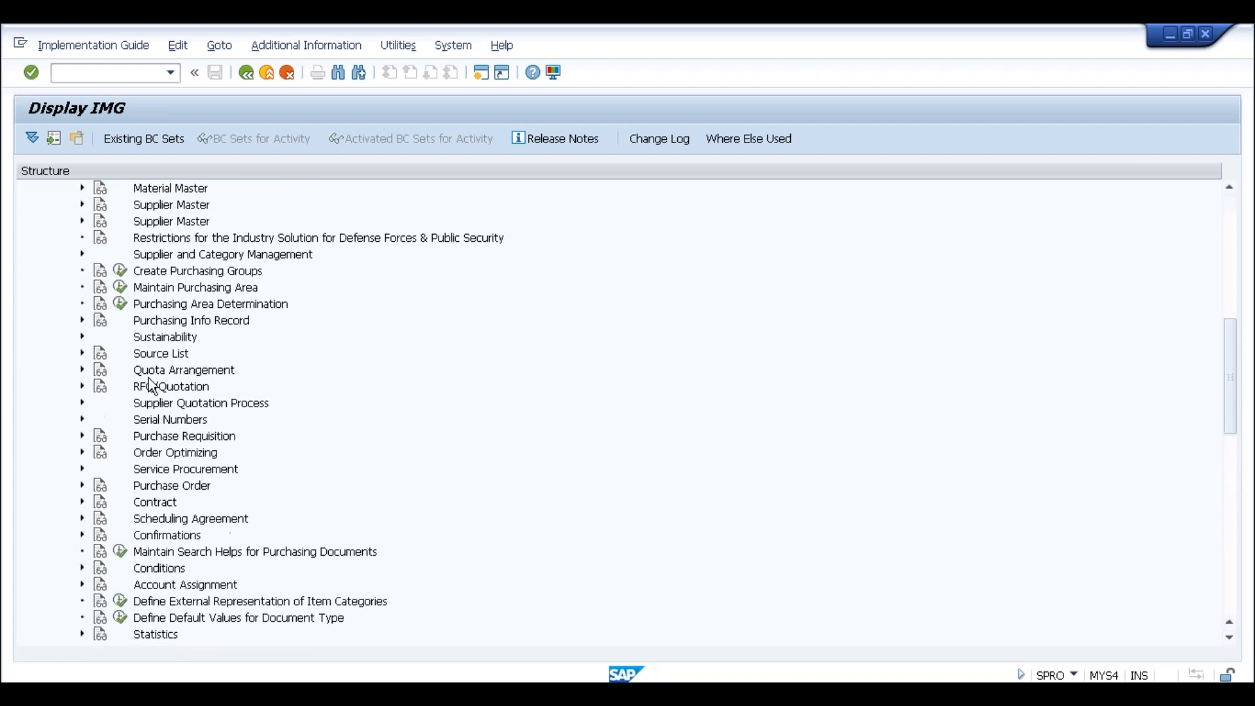
click(64, 320)
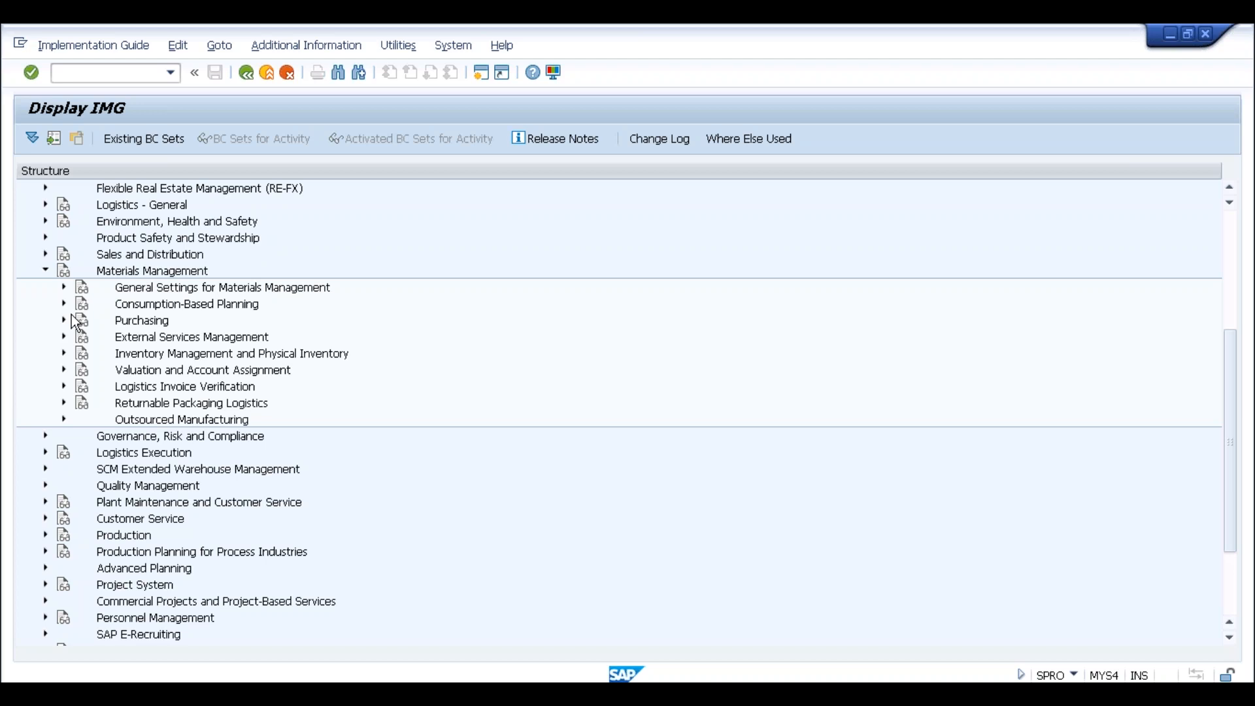
click(43, 271)
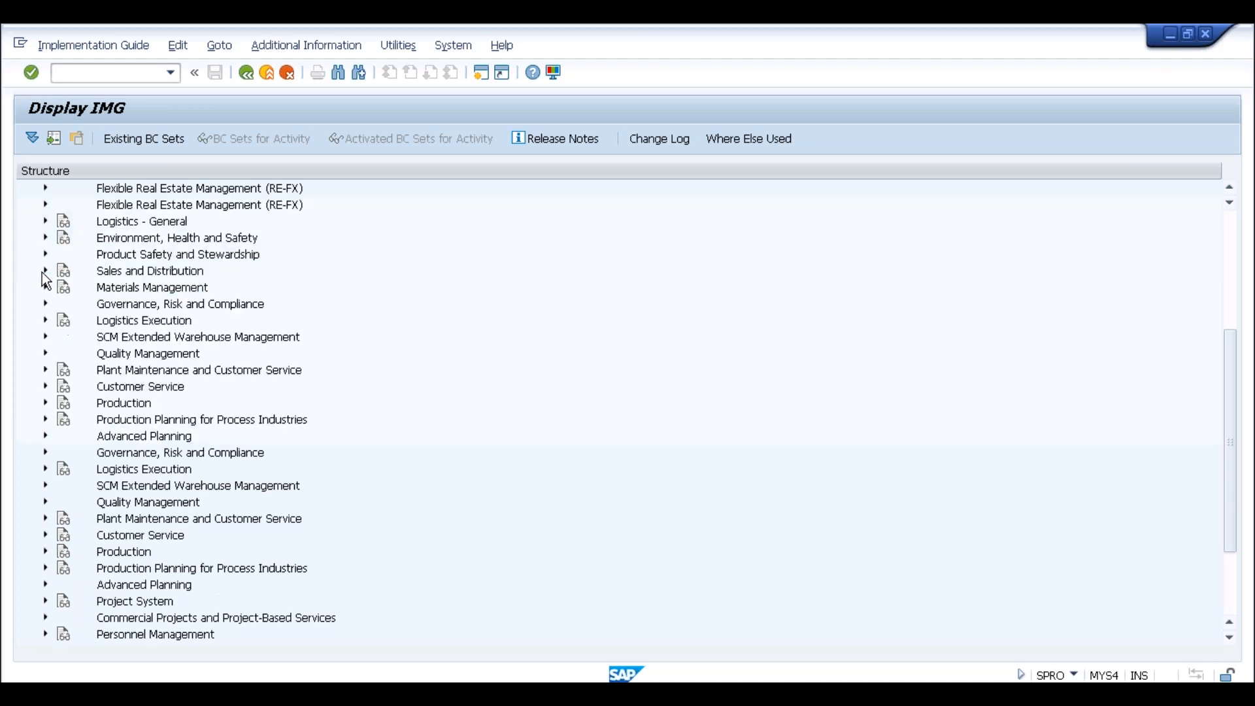
key(alt+Tab)
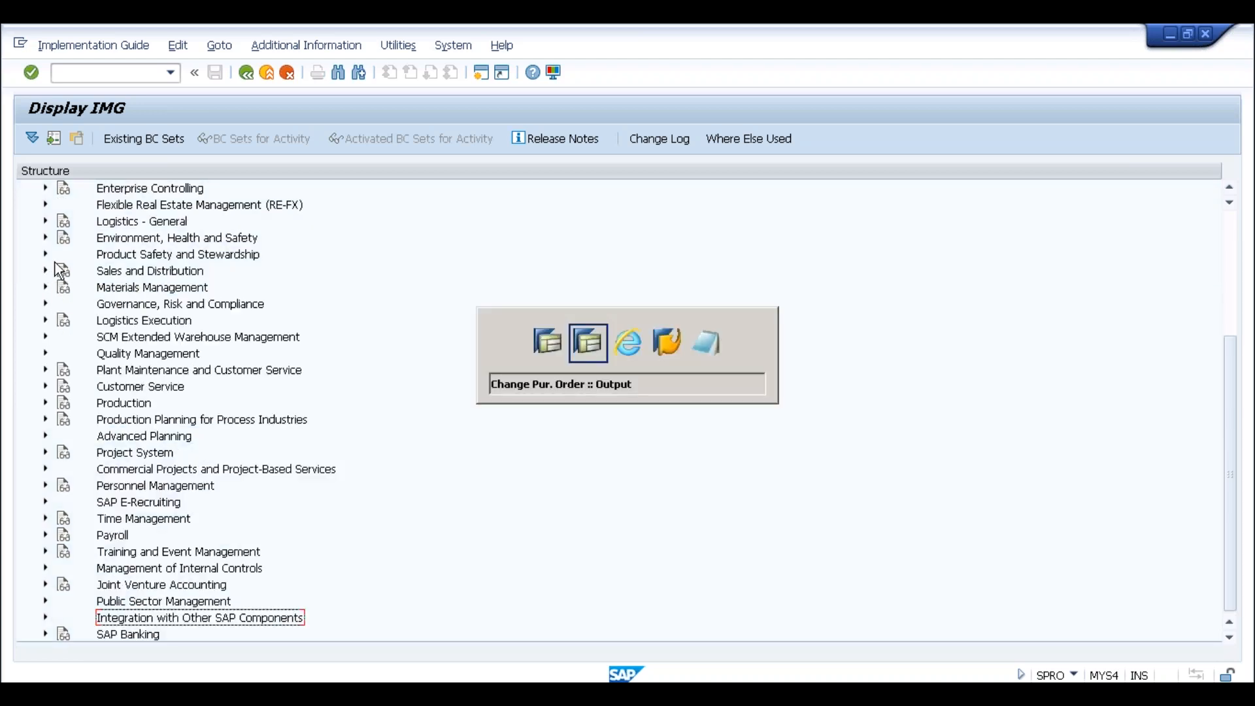
click(281, 251)
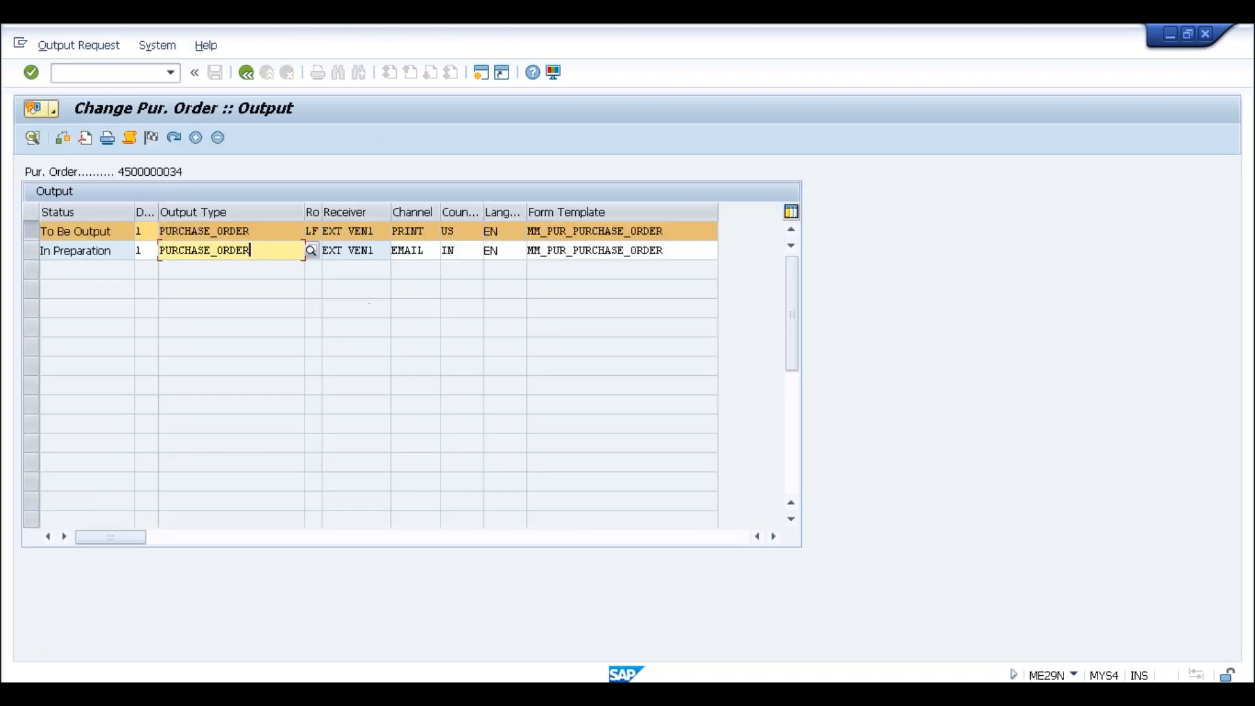
click(115, 255)
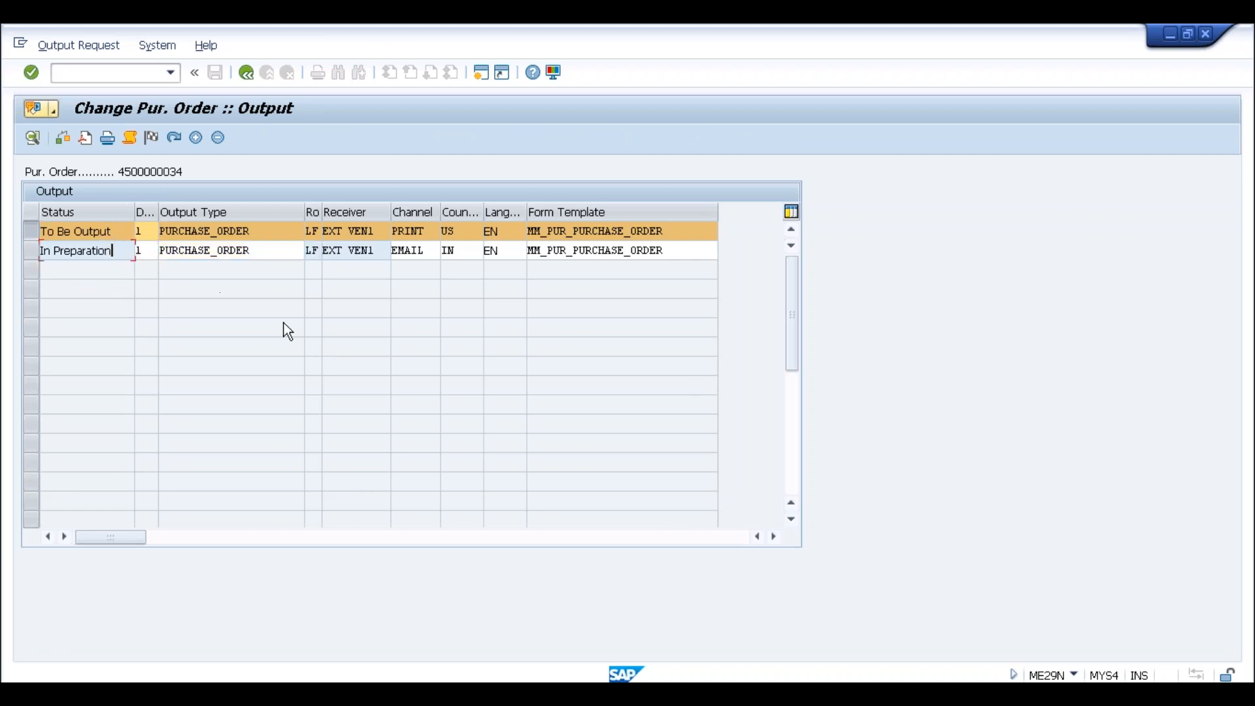
click(116, 232)
click(121, 249)
click(268, 248)
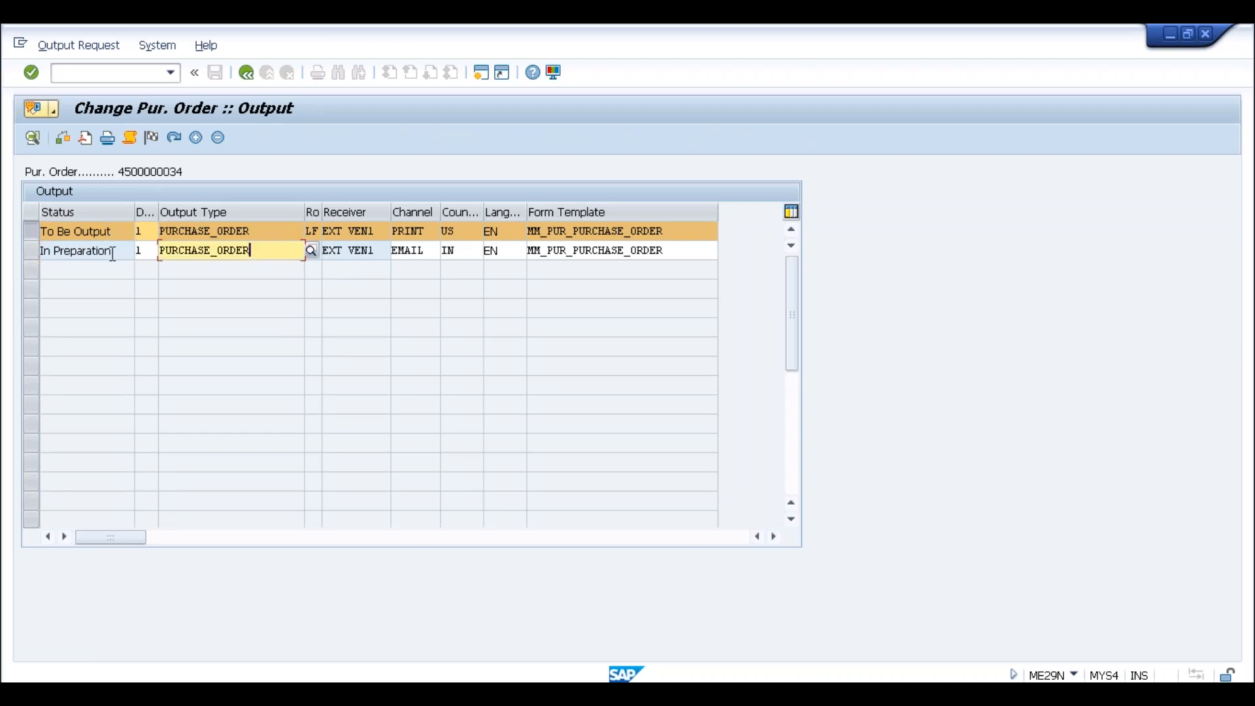
click(116, 251)
click(117, 232)
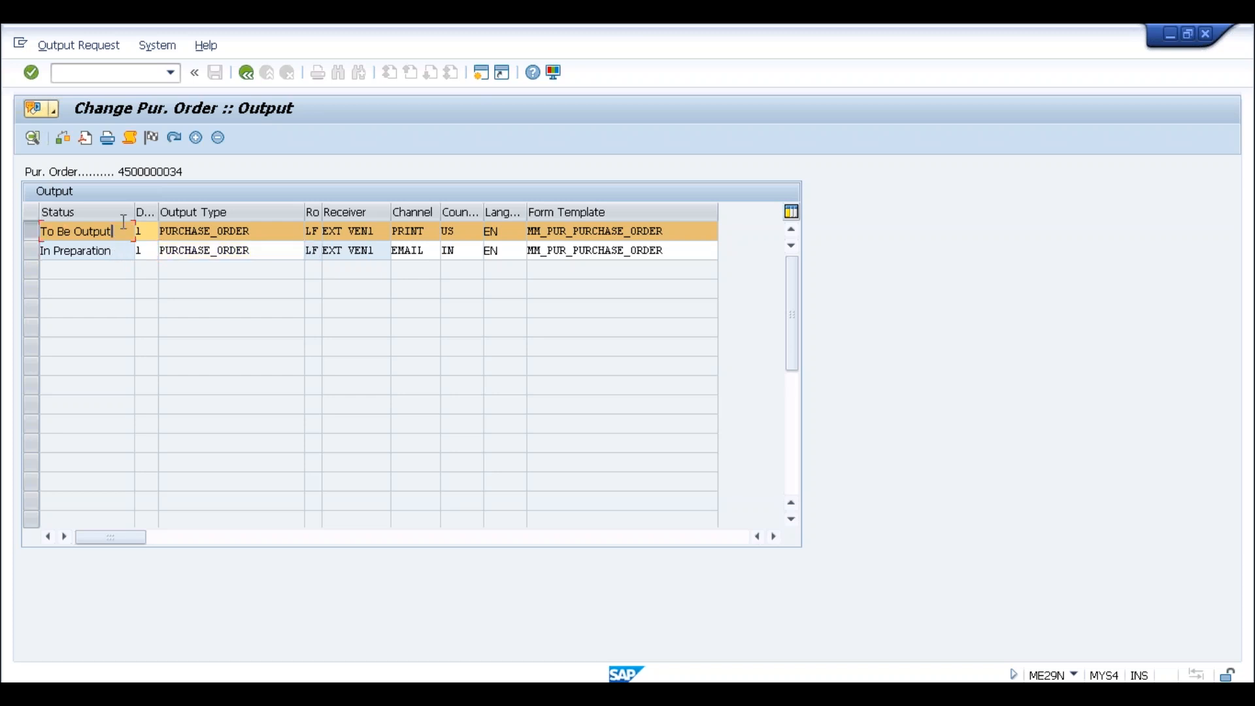
click(263, 233)
click(255, 251)
click(114, 253)
Trigger output for the EMAIL line and dismiss the missing sender email error
click(32, 254)
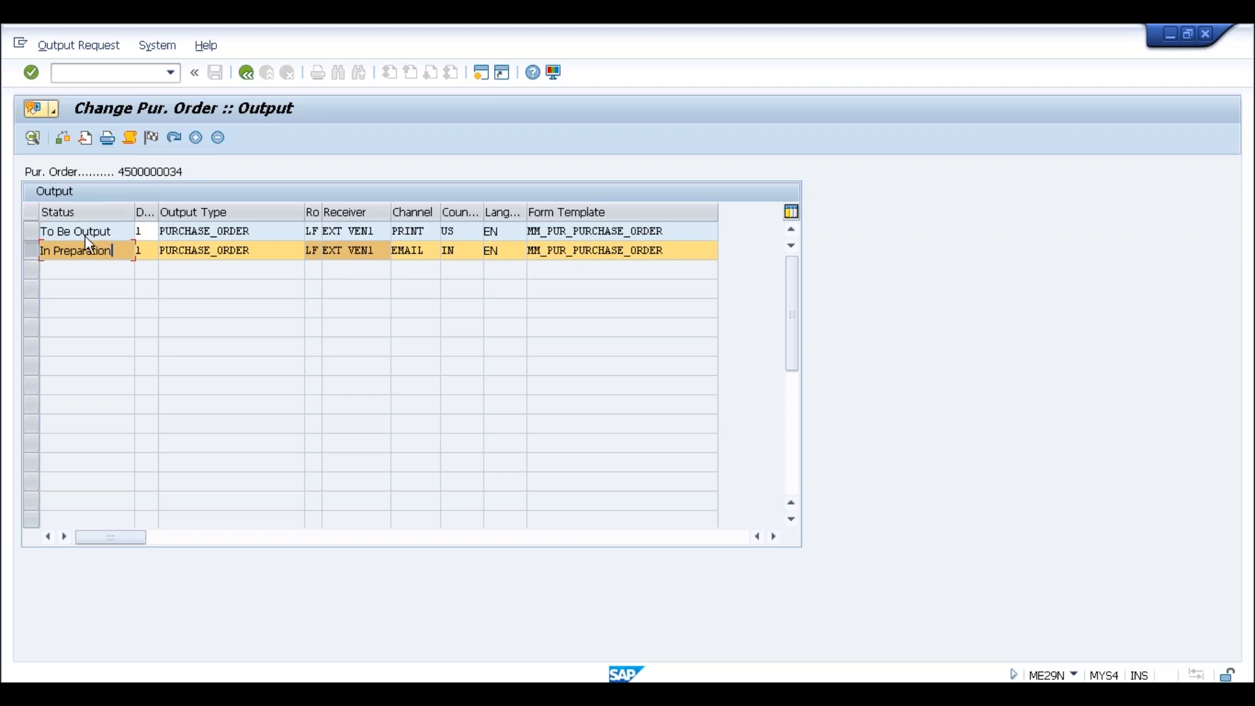
click(108, 140)
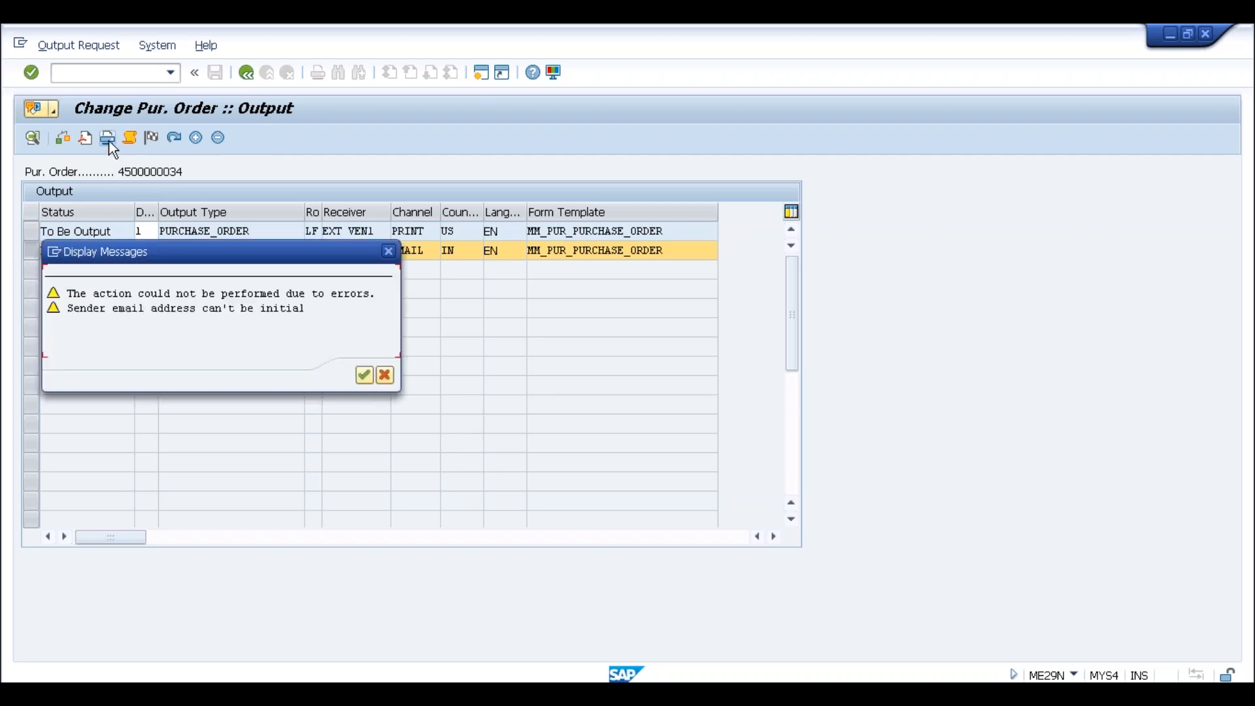
click(365, 376)
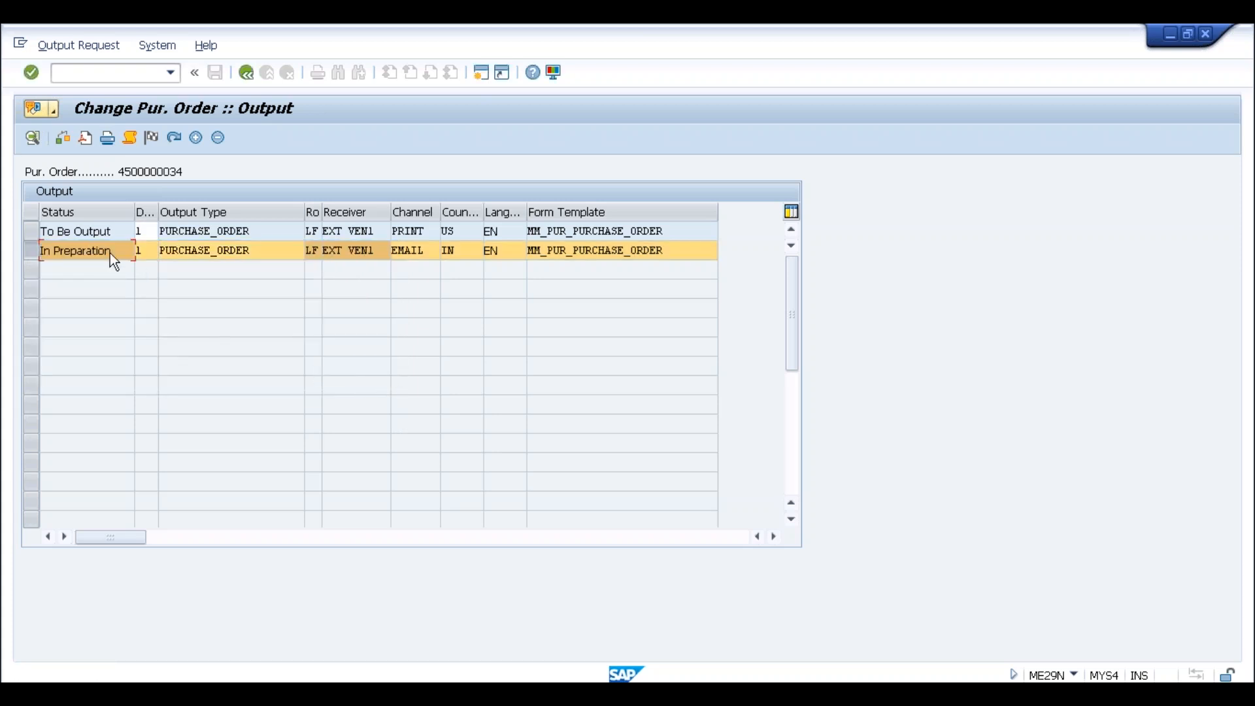
Add a new PURCHASE_ORDER output line with role LF and receiver EXT VEN1
click(197, 136)
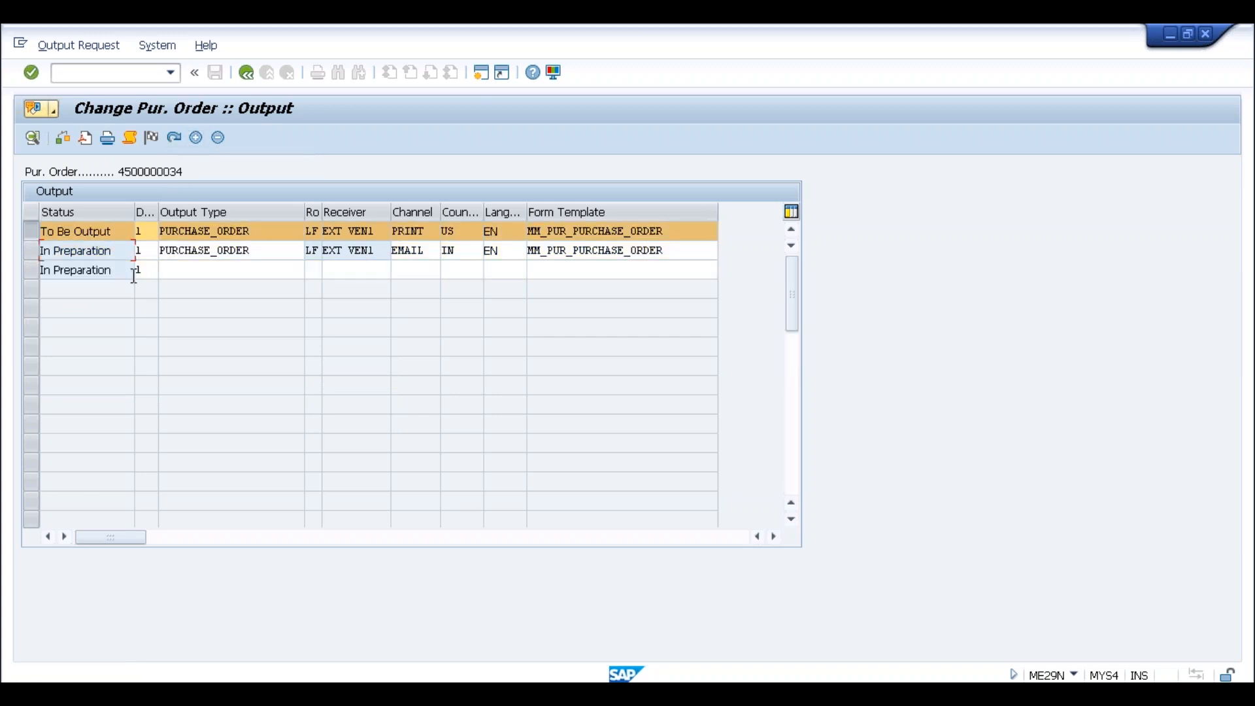
click(183, 269)
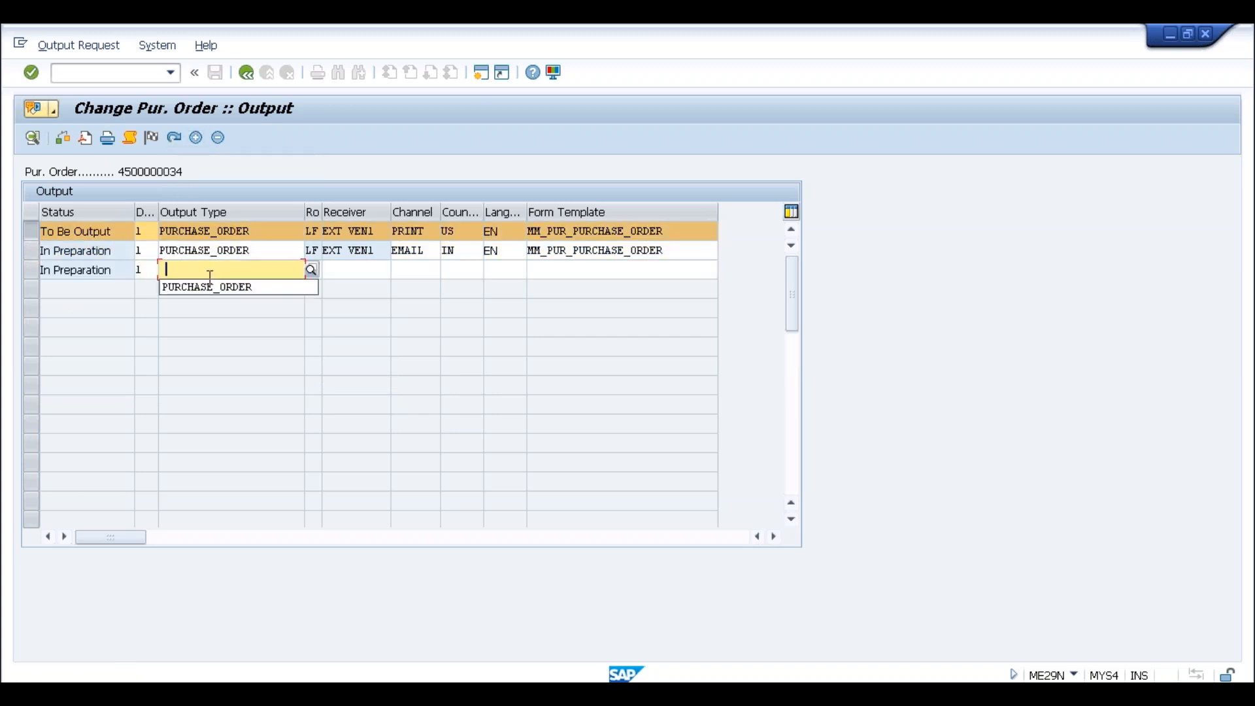
click(257, 287)
click(338, 270)
click(314, 270)
text(lf)
click(344, 271)
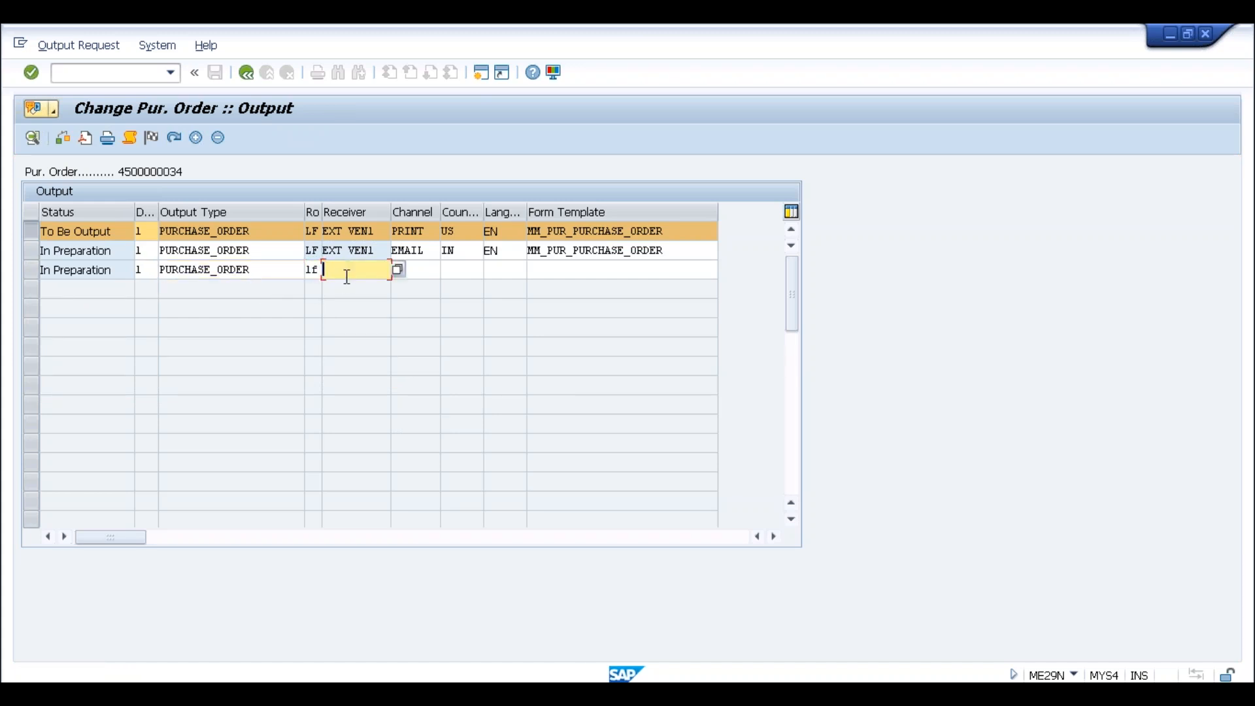
click(384, 288)
Give the new line channel PRINT, country IN, language EN and form MM_PUR_PURCHASE_ORDER
click(413, 272)
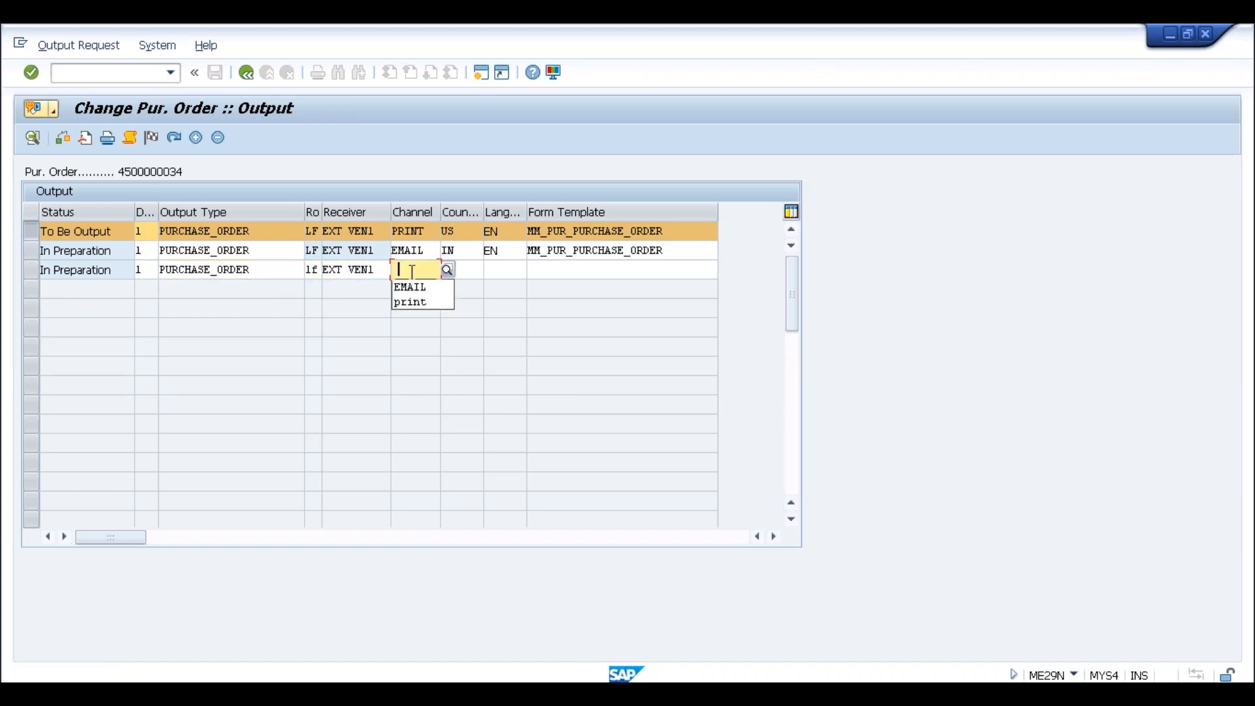
click(413, 305)
click(463, 270)
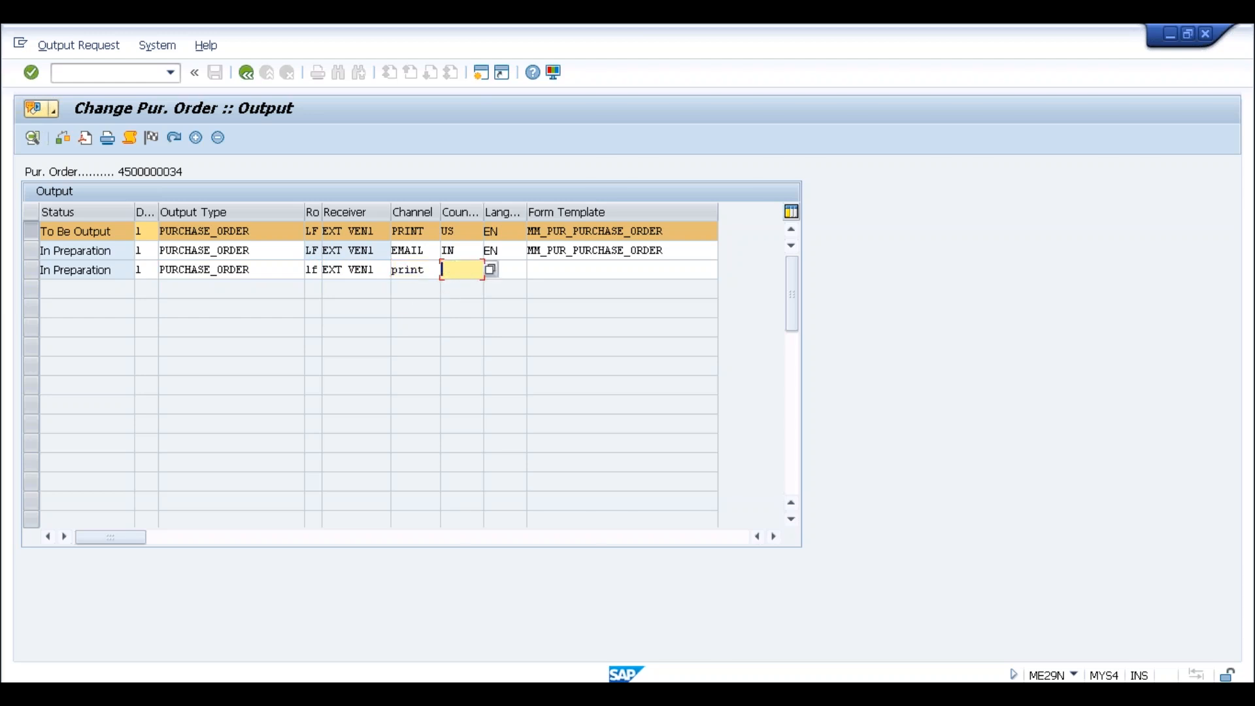
click(498, 270)
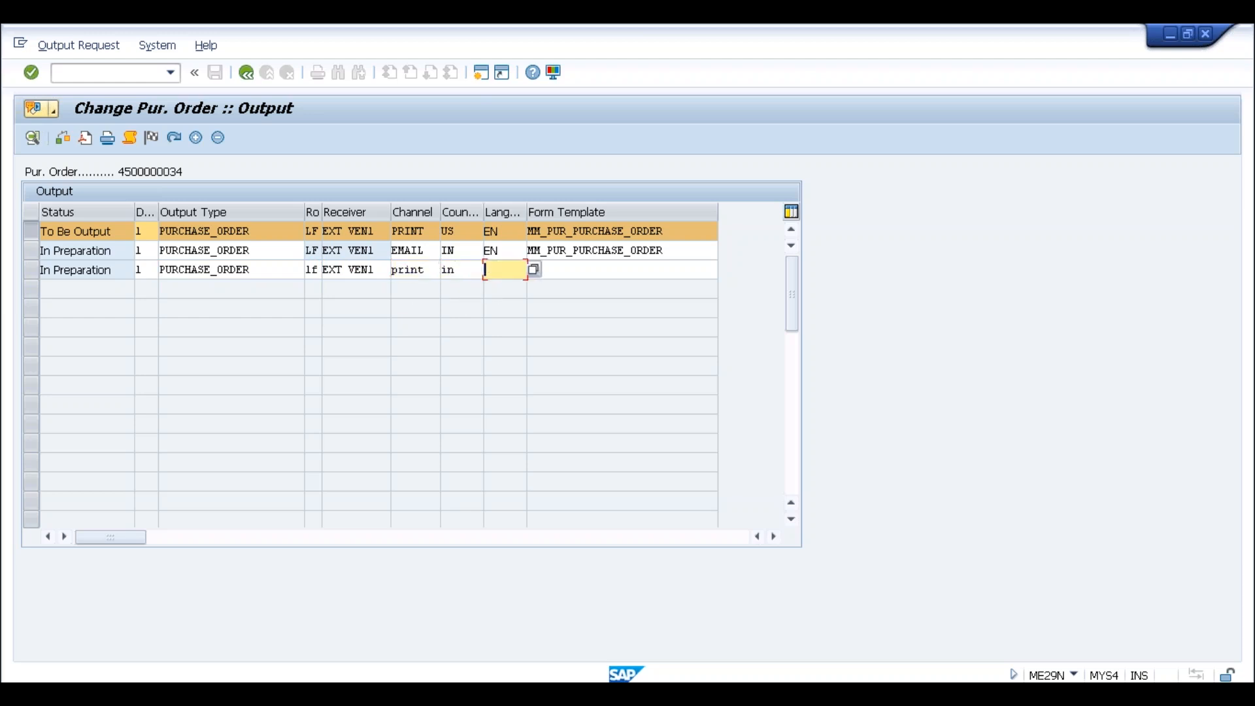
click(496, 286)
click(558, 268)
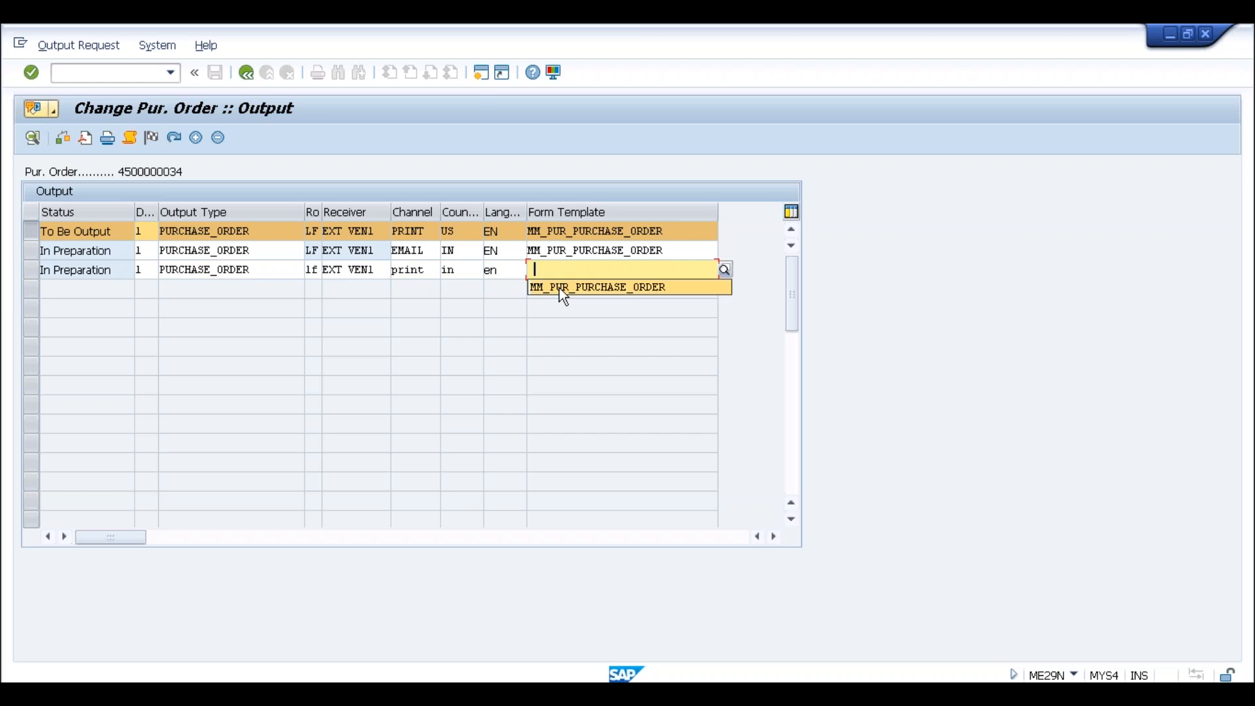
click(559, 288)
click(40, 271)
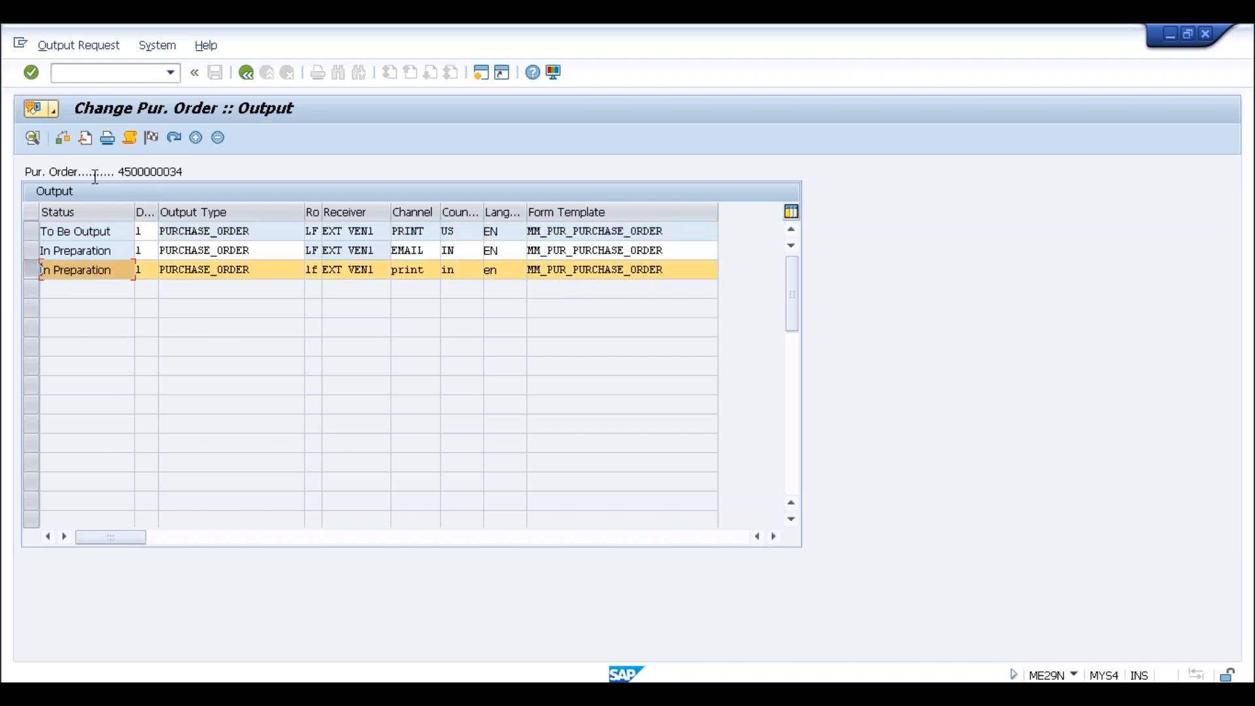
After the missing output device error, set the print line to 1 copy on queue lp01
click(105, 139)
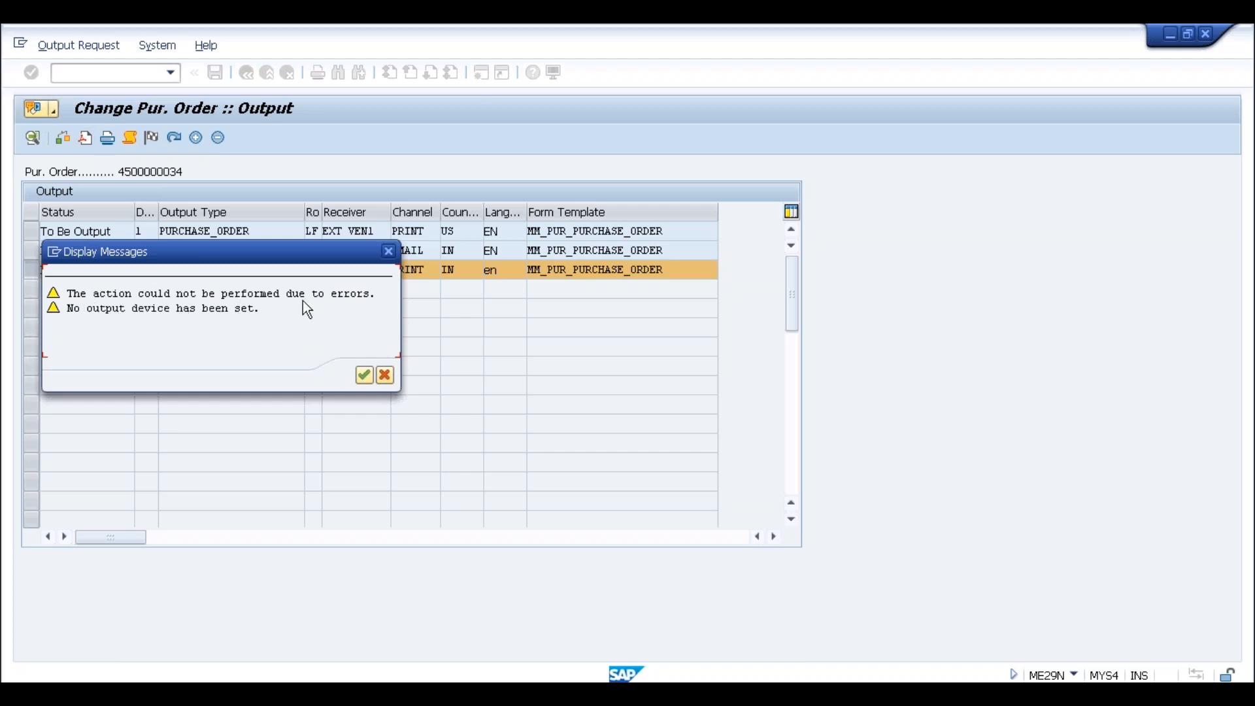
click(363, 374)
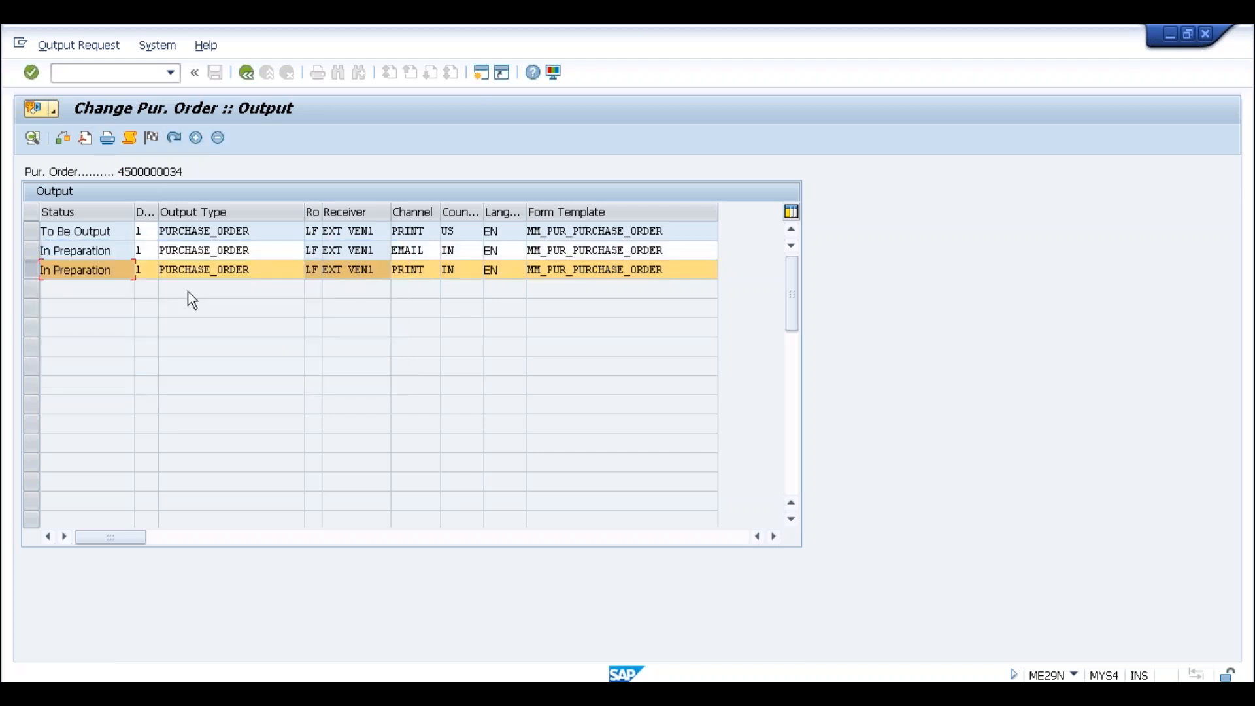
double_click(190, 271)
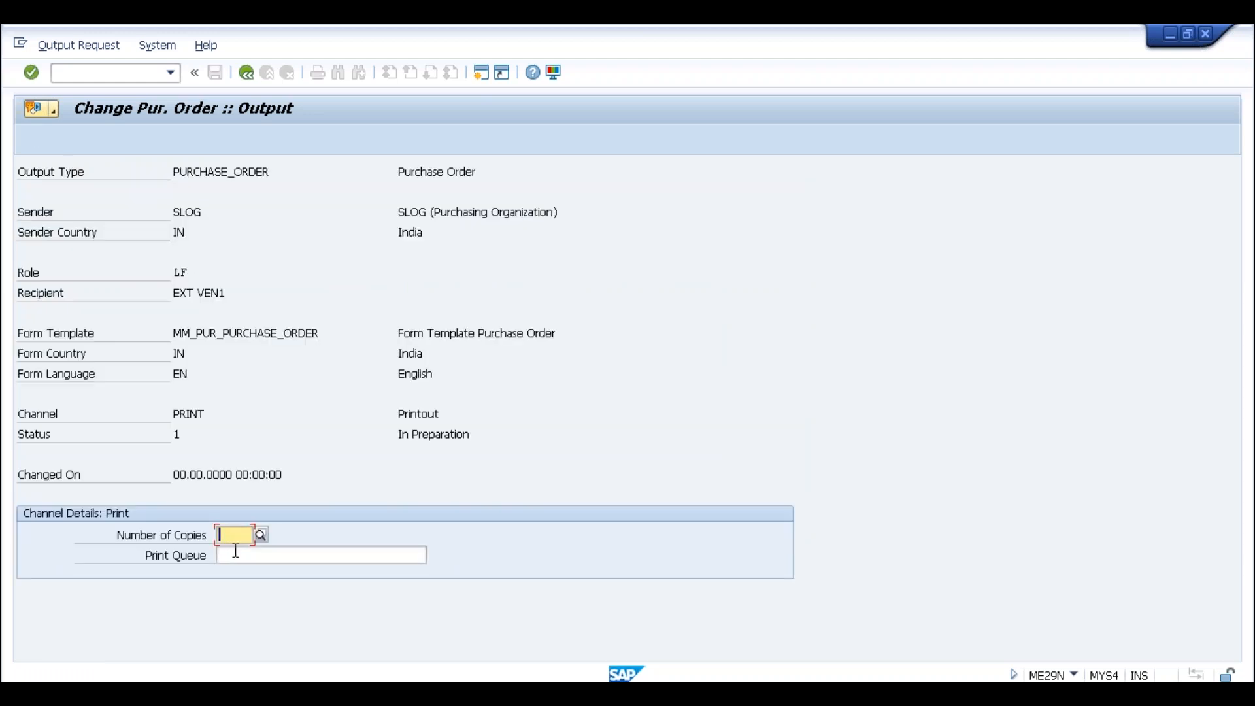
click(230, 553)
click(355, 549)
text(lp01)
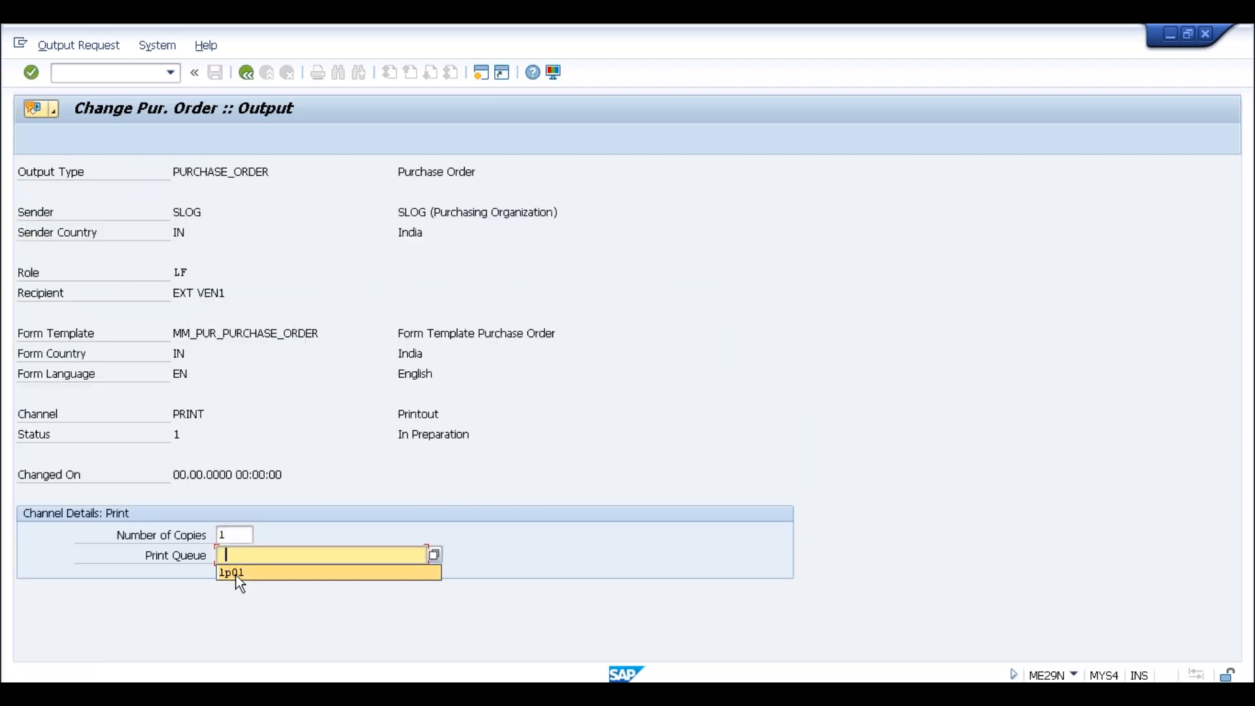
click(246, 80)
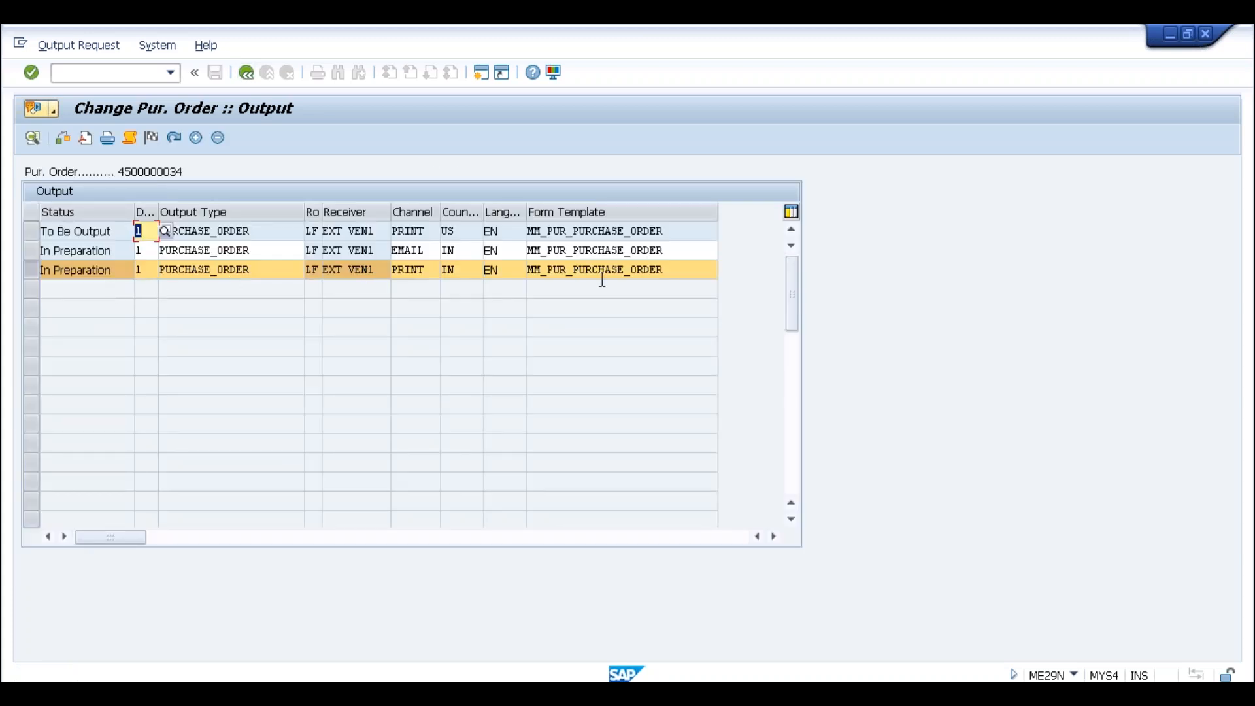
Set the new PRINT line's status to To Be Output, then reselect the EMAIL line
click(425, 233)
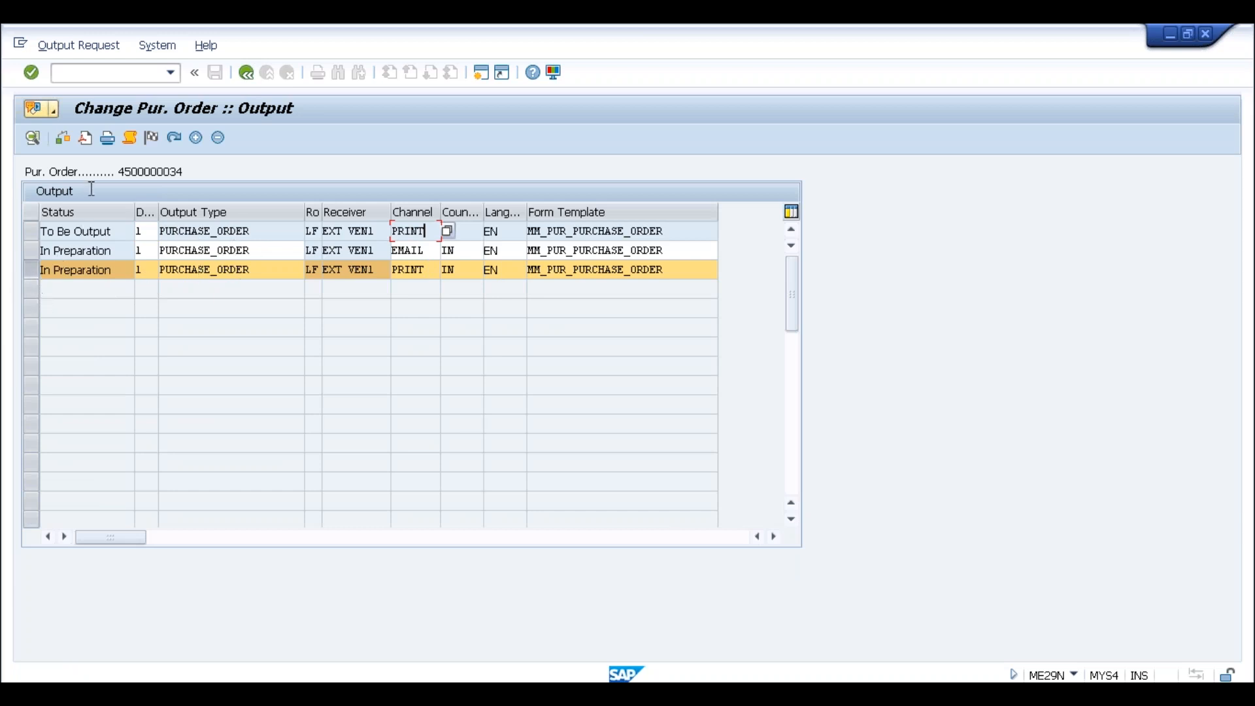
click(108, 138)
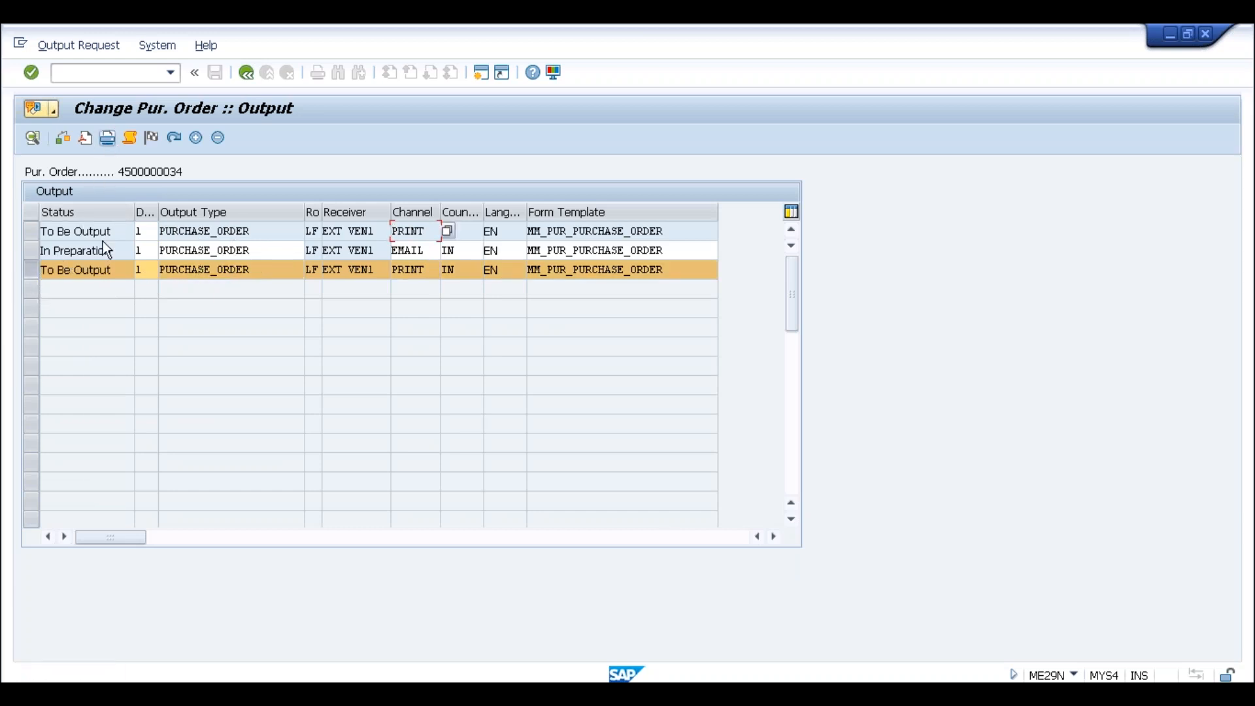
drag(113, 268, 25, 272)
drag(113, 269, 36, 277)
drag(114, 250, 34, 253)
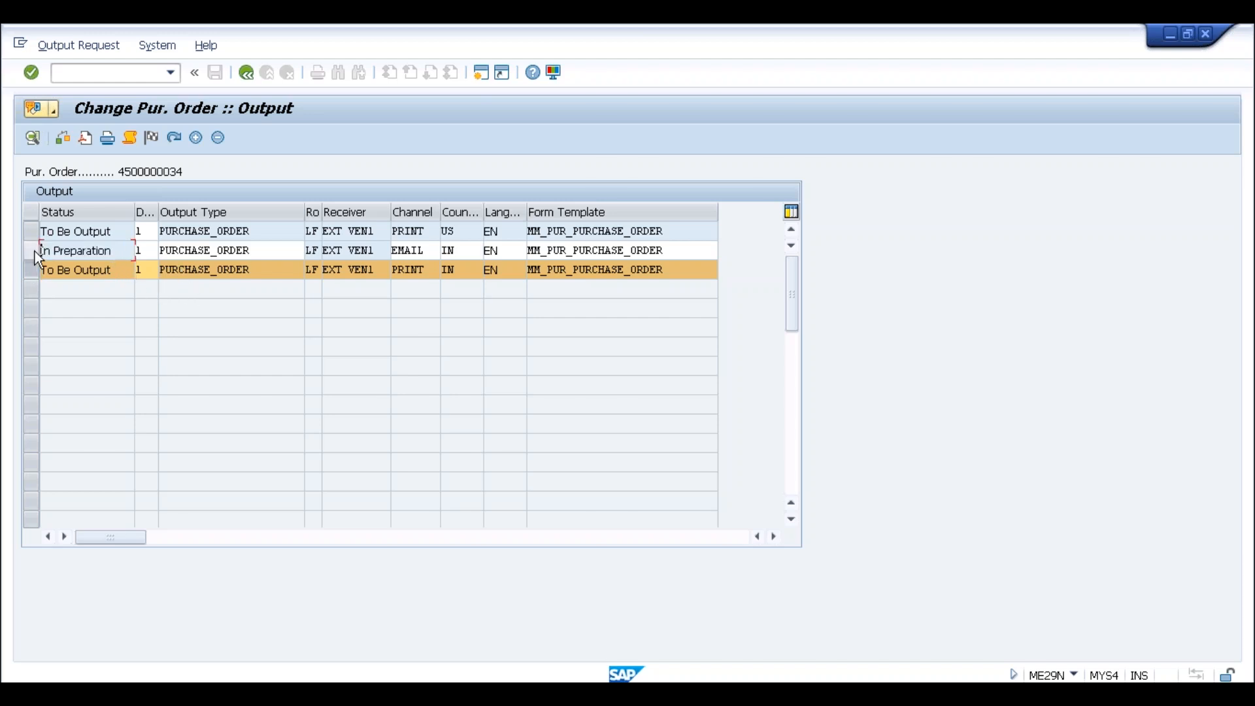
drag(115, 253, 36, 250)
click(40, 252)
click(107, 253)
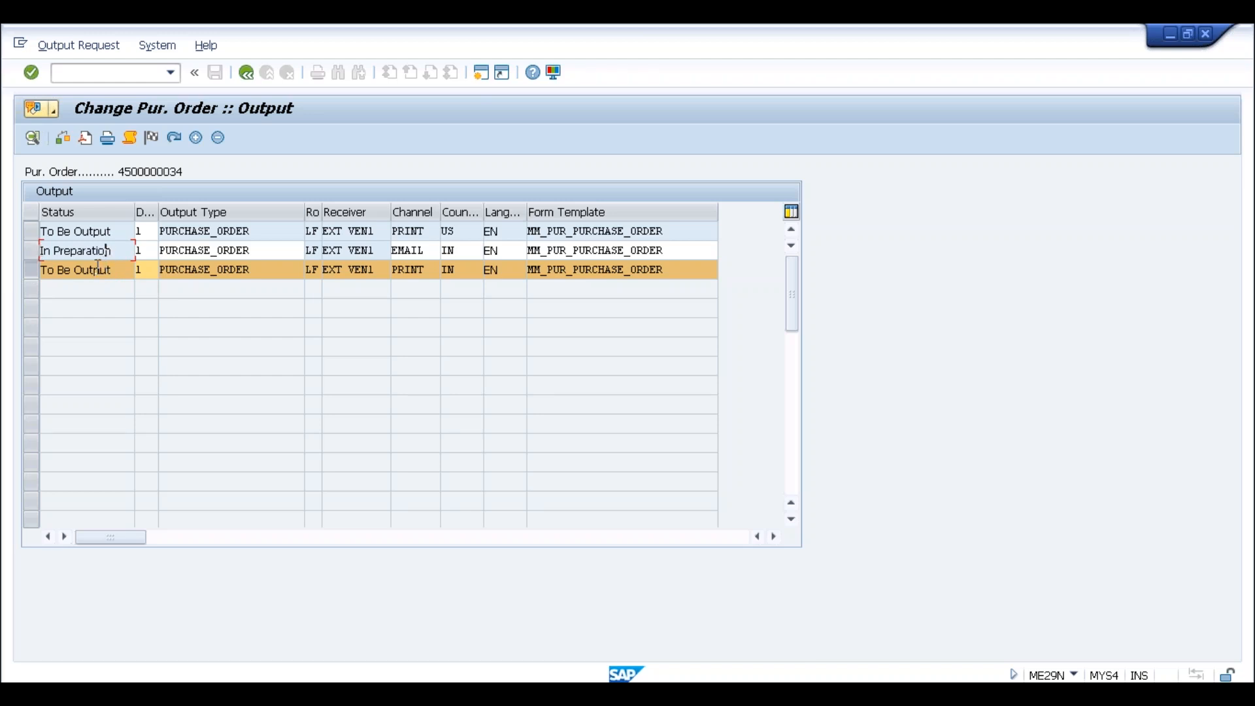
click(31, 269)
click(30, 254)
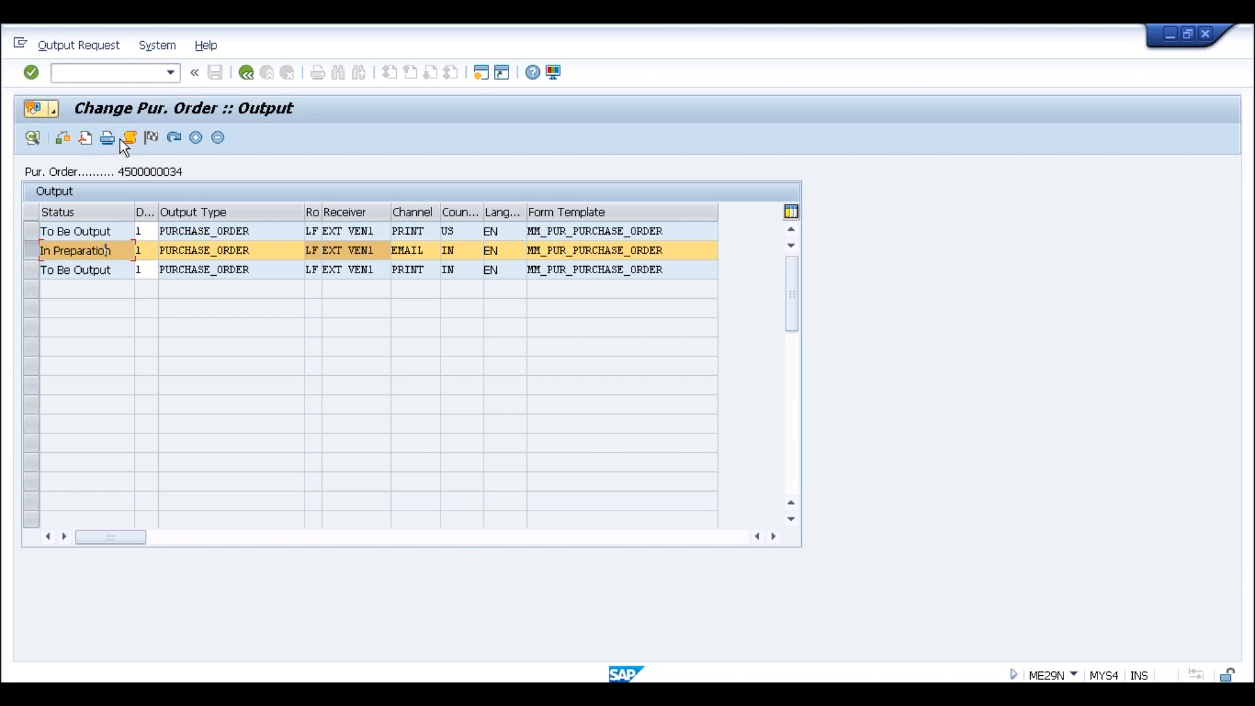
drag(116, 253, 41, 253)
click(41, 252)
click(251, 76)
click(364, 375)
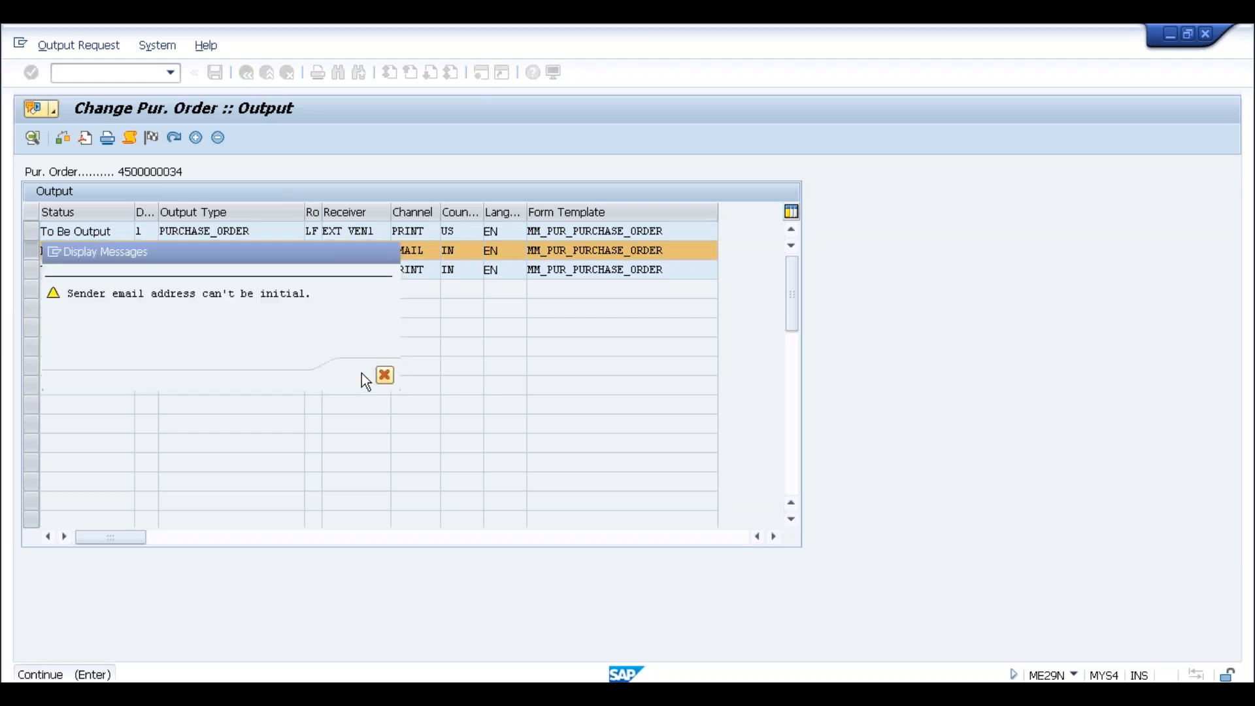
click(273, 138)
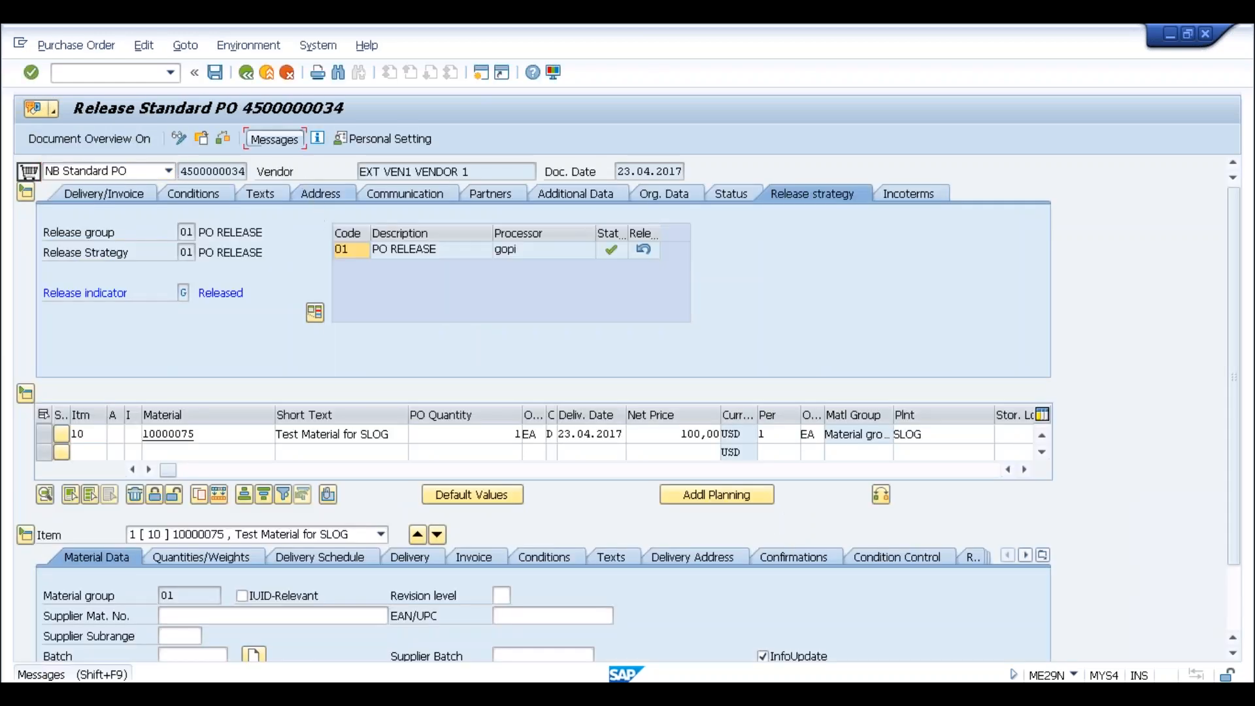
click(246, 73)
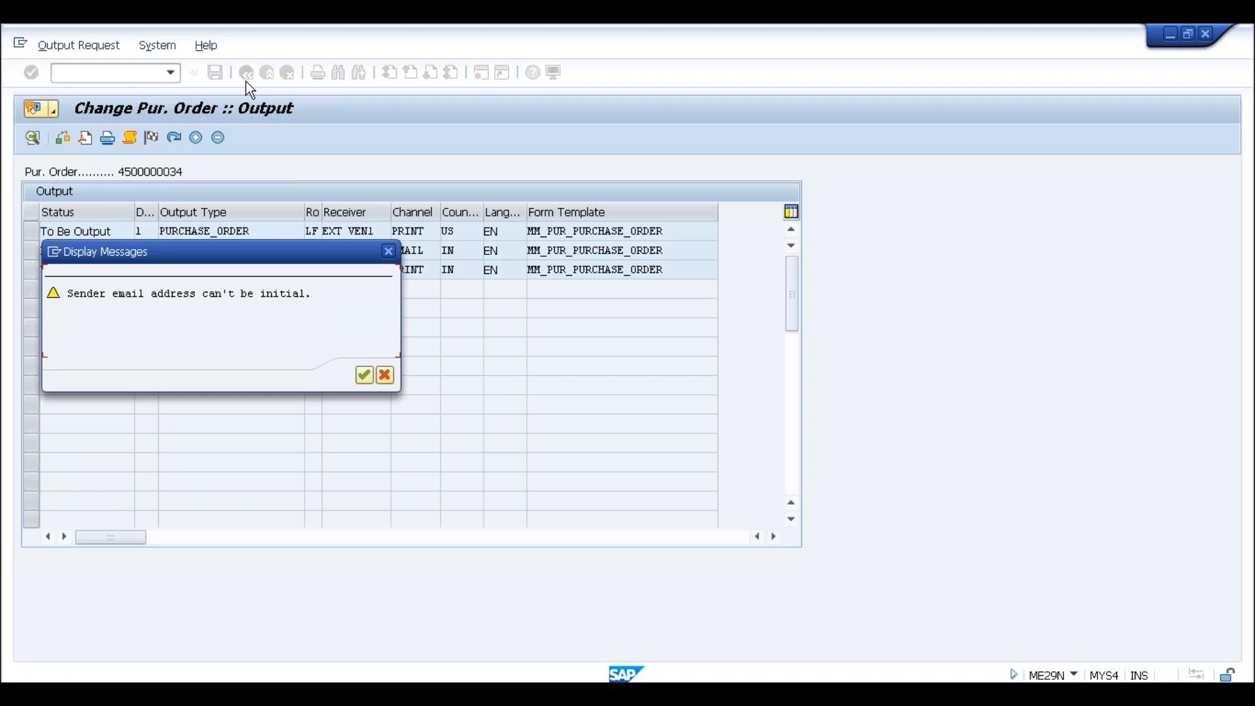
click(364, 374)
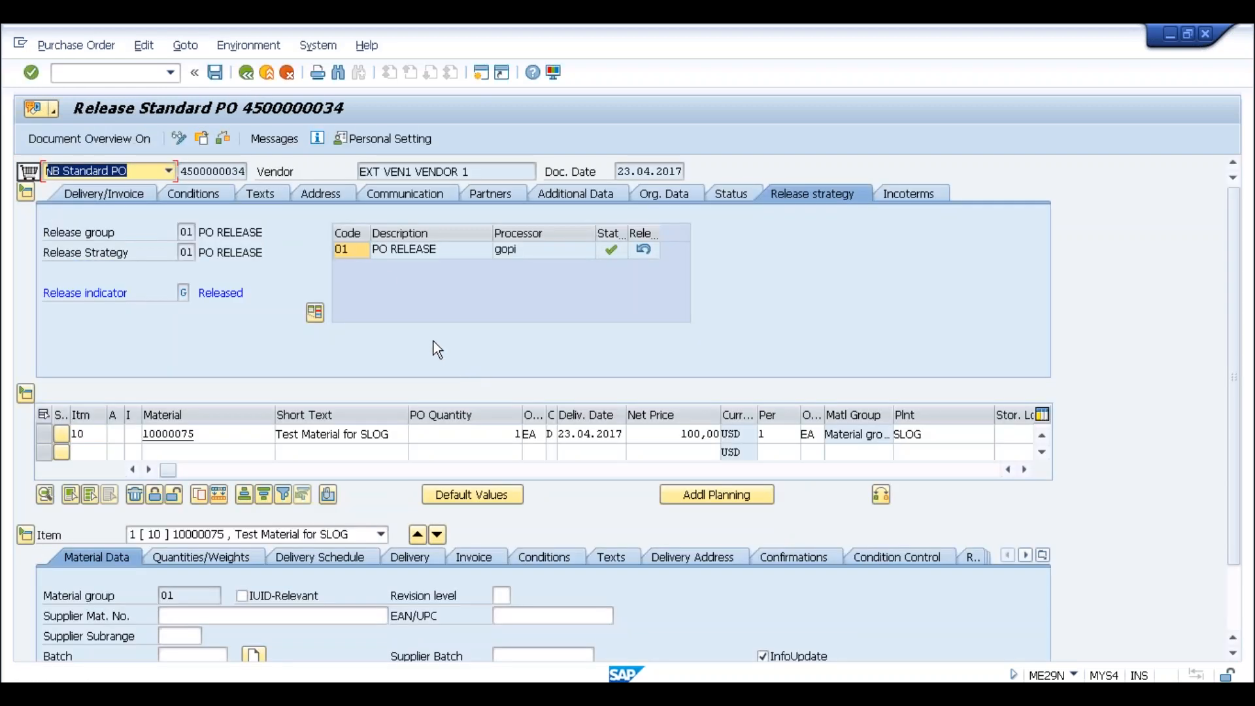
click(290, 76)
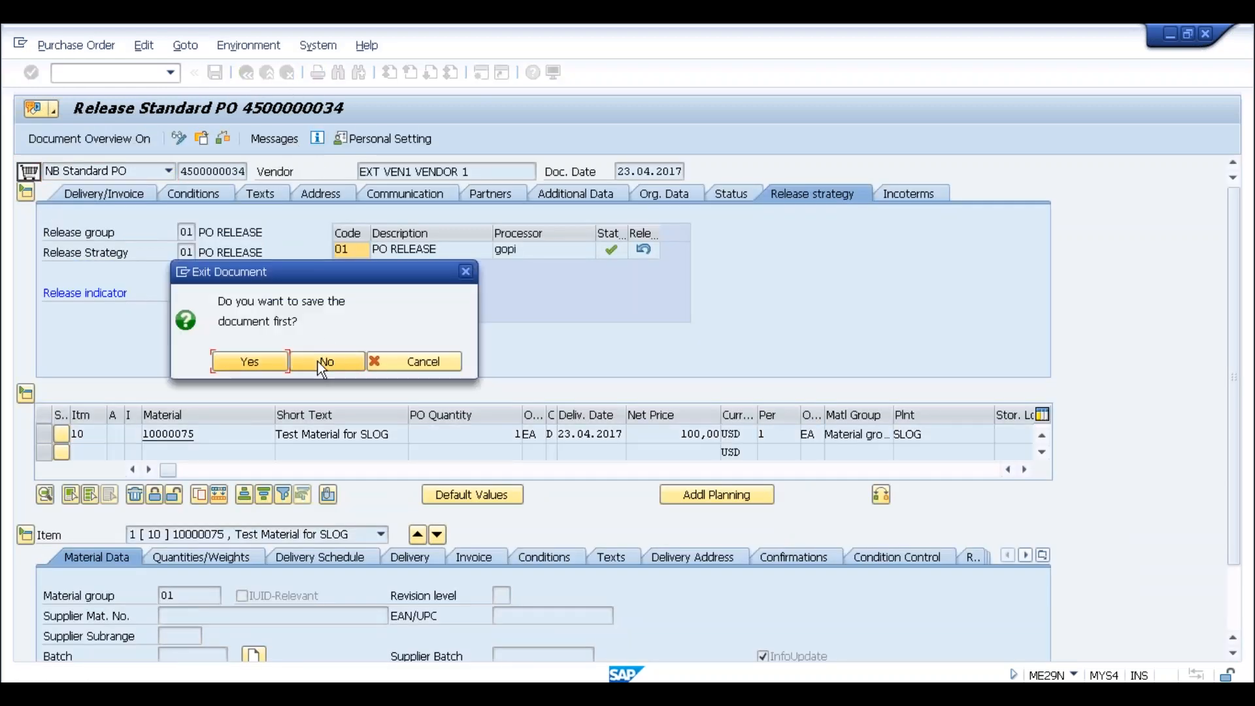
click(327, 359)
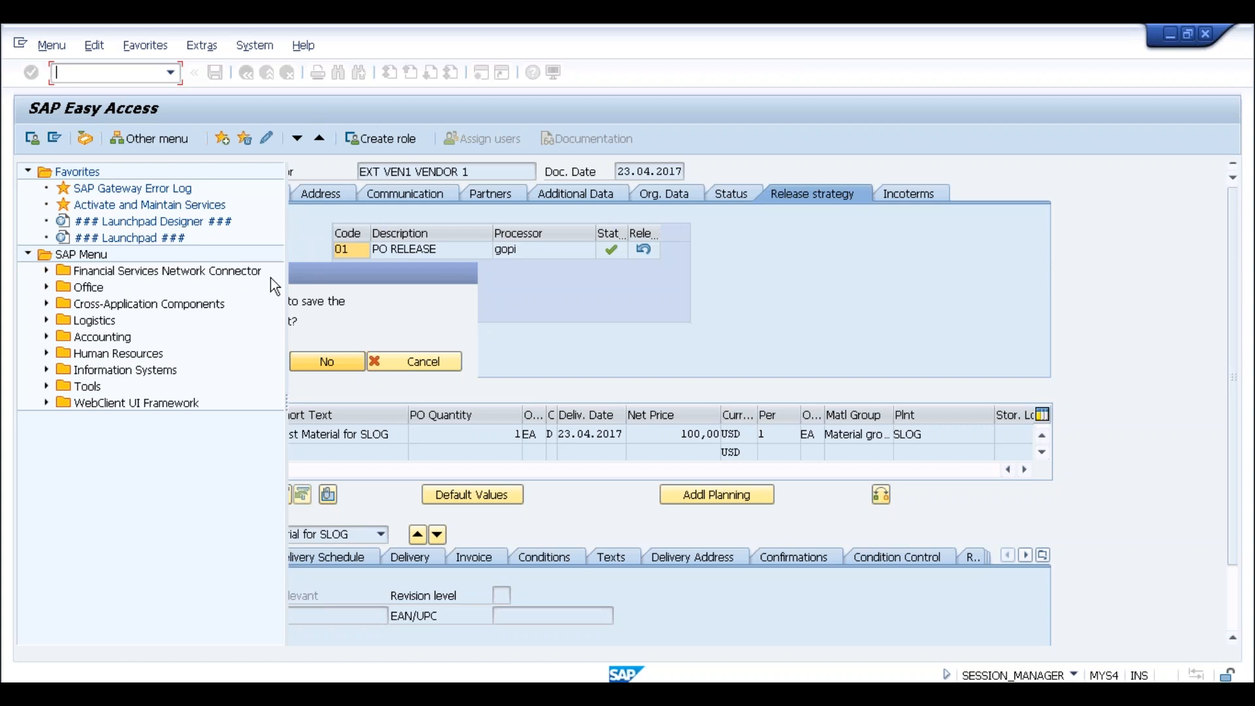
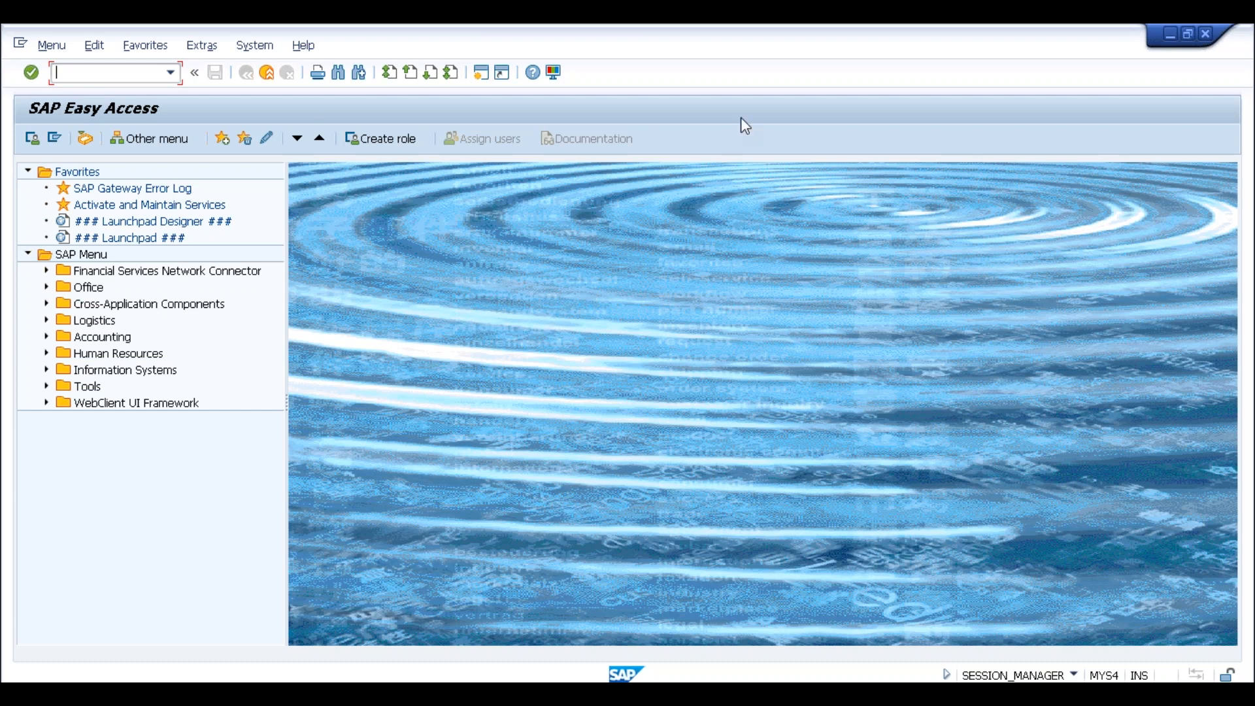
click(169, 72)
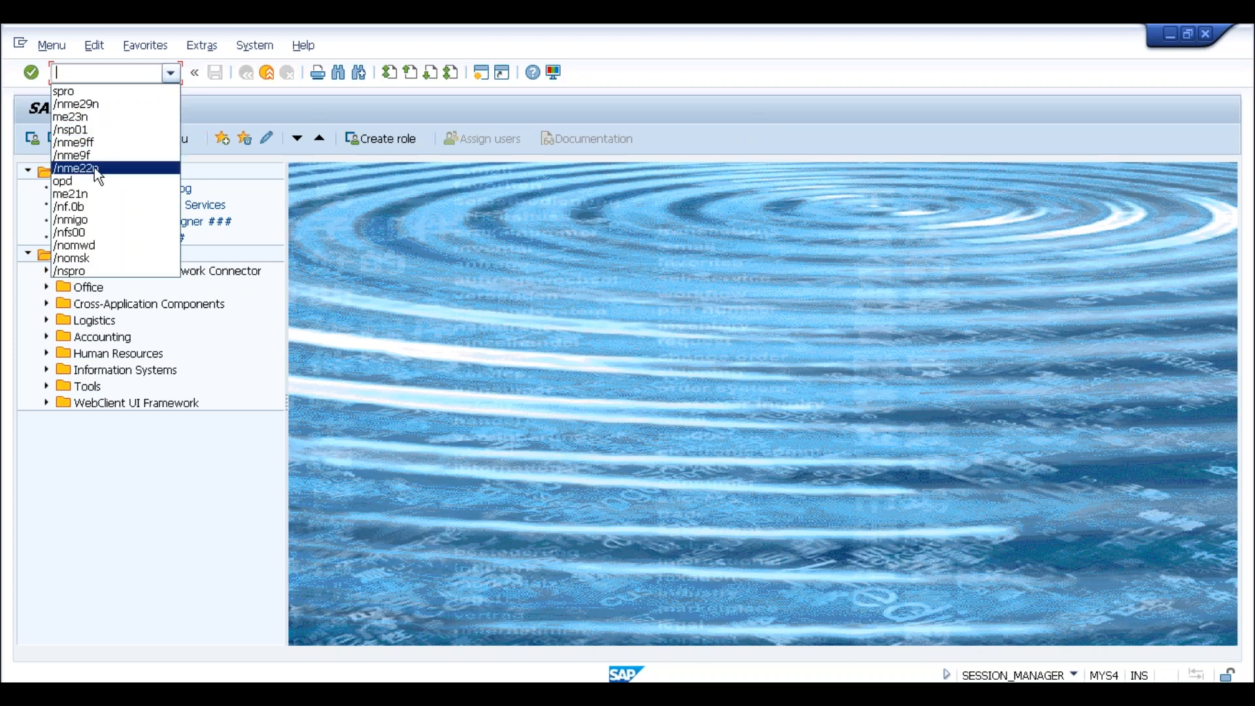
click(94, 117)
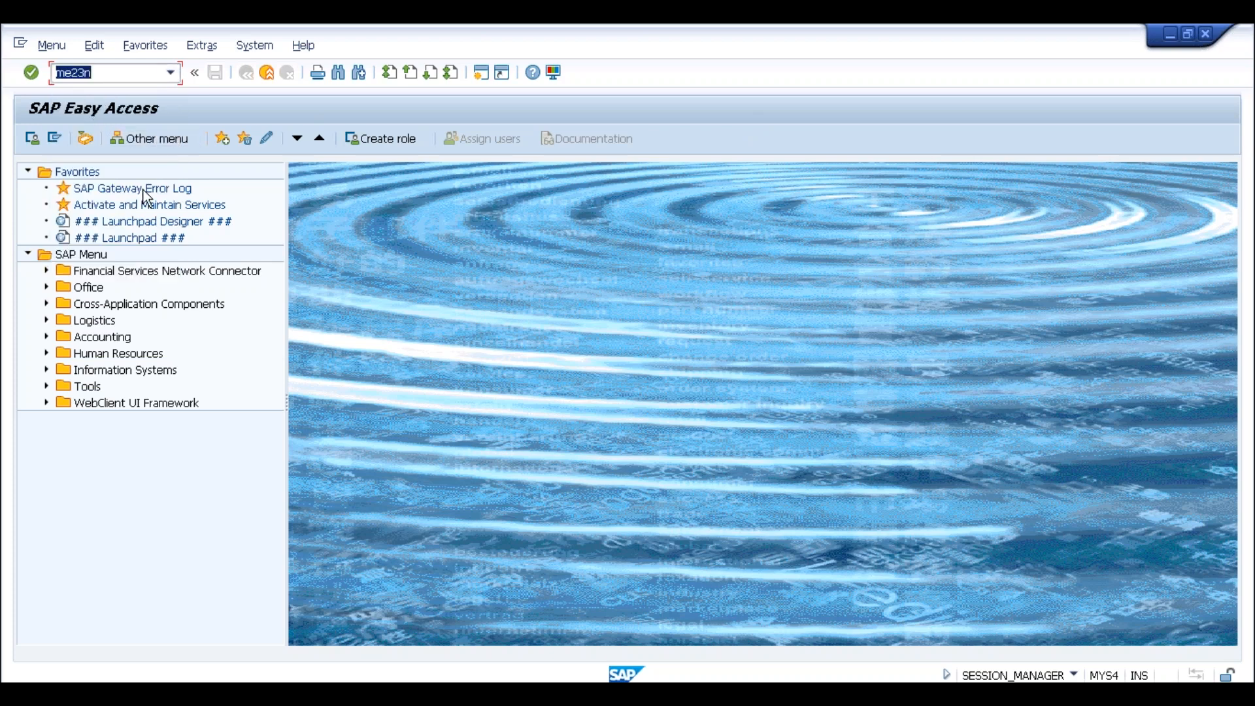
key(Return)
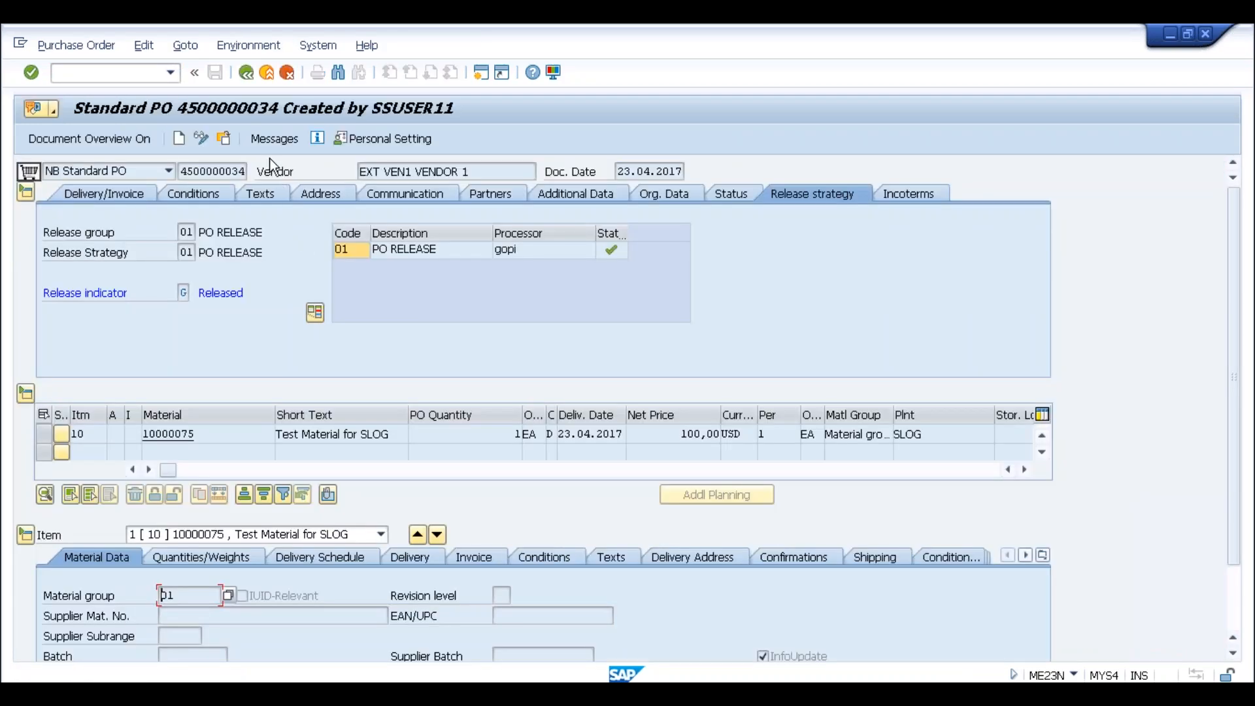
click(276, 140)
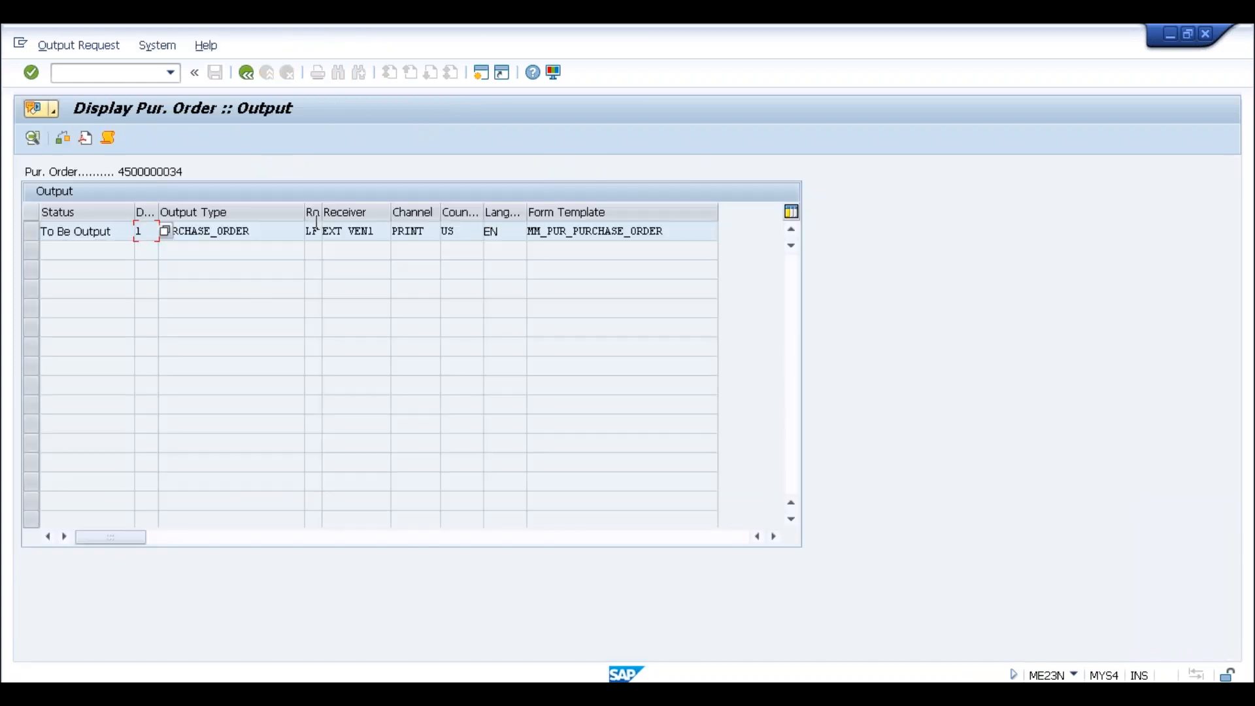
click(245, 72)
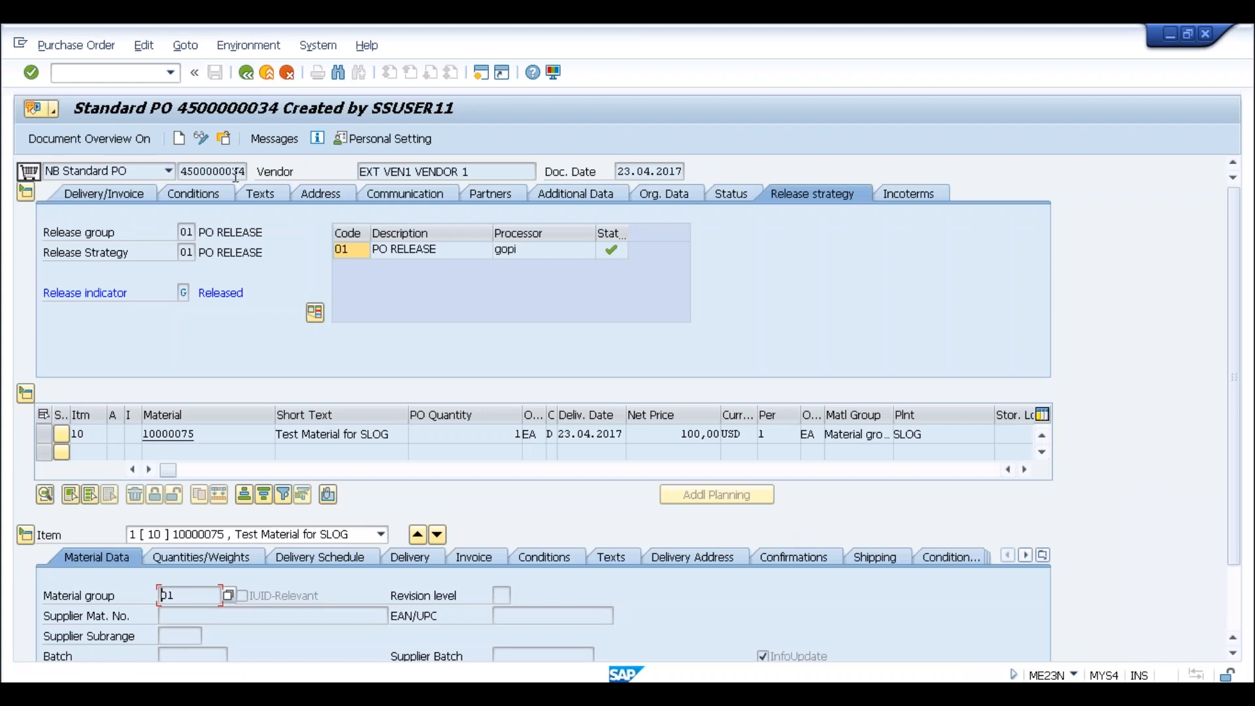
click(282, 138)
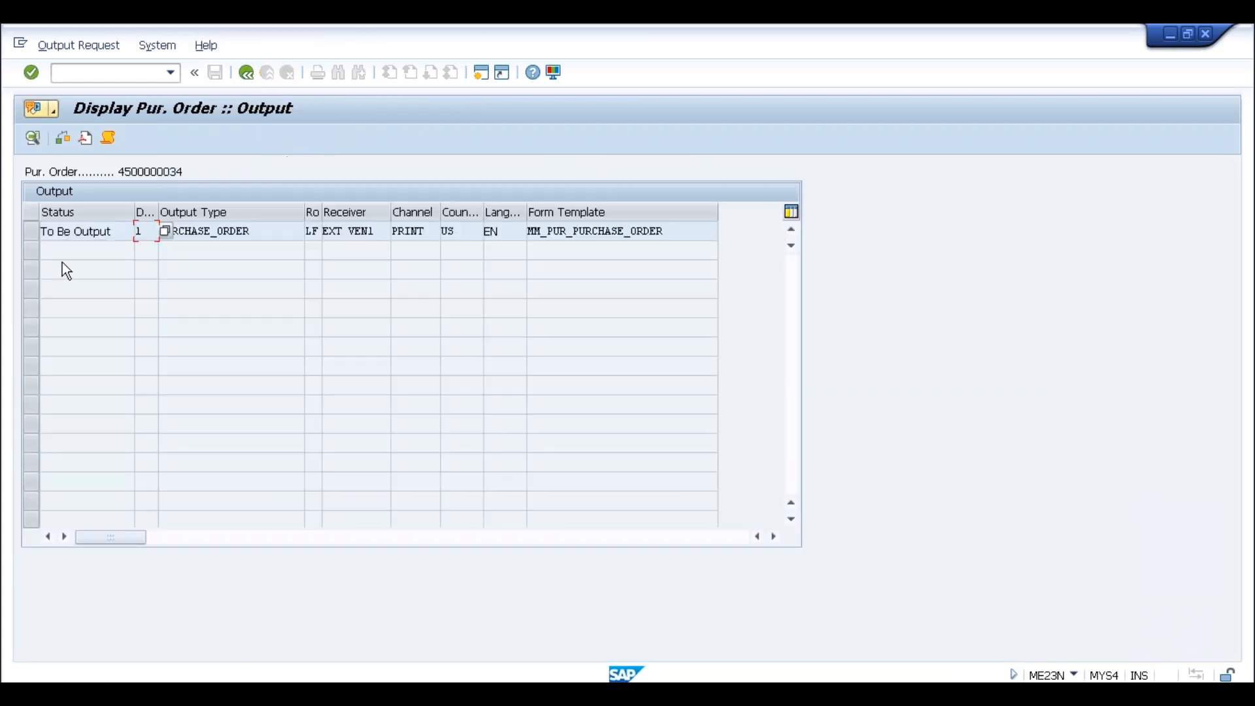
click(245, 73)
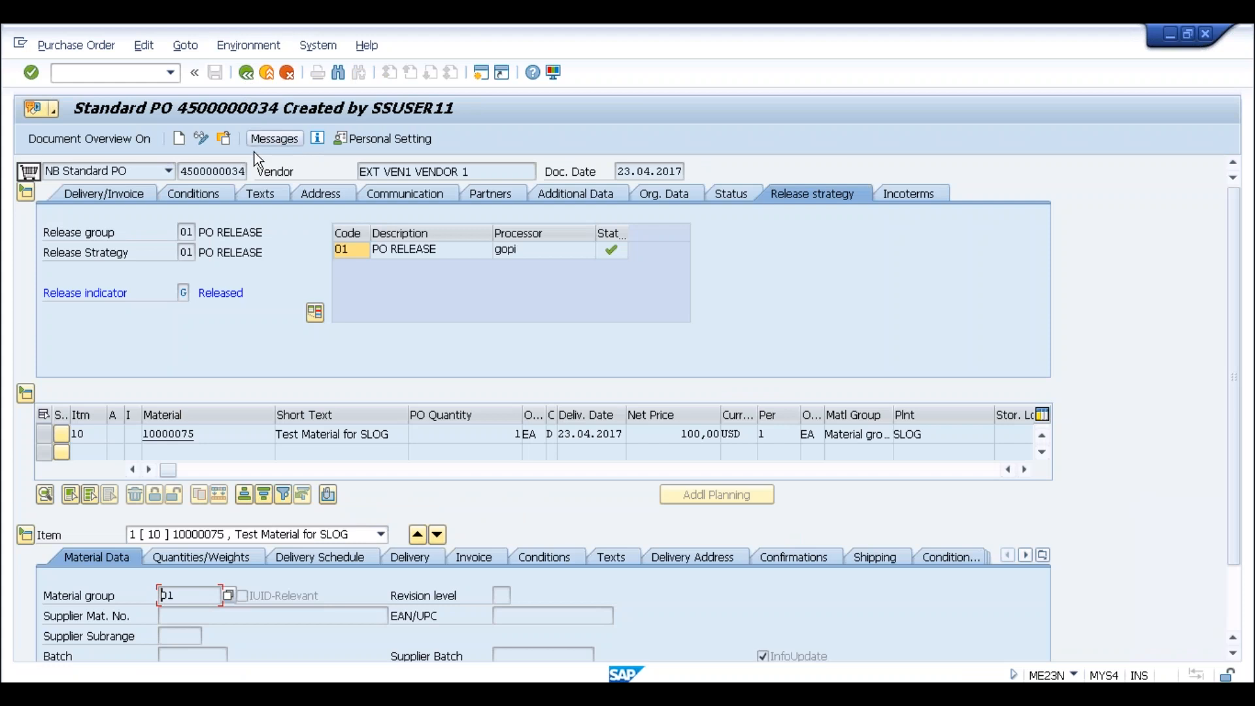
click(283, 142)
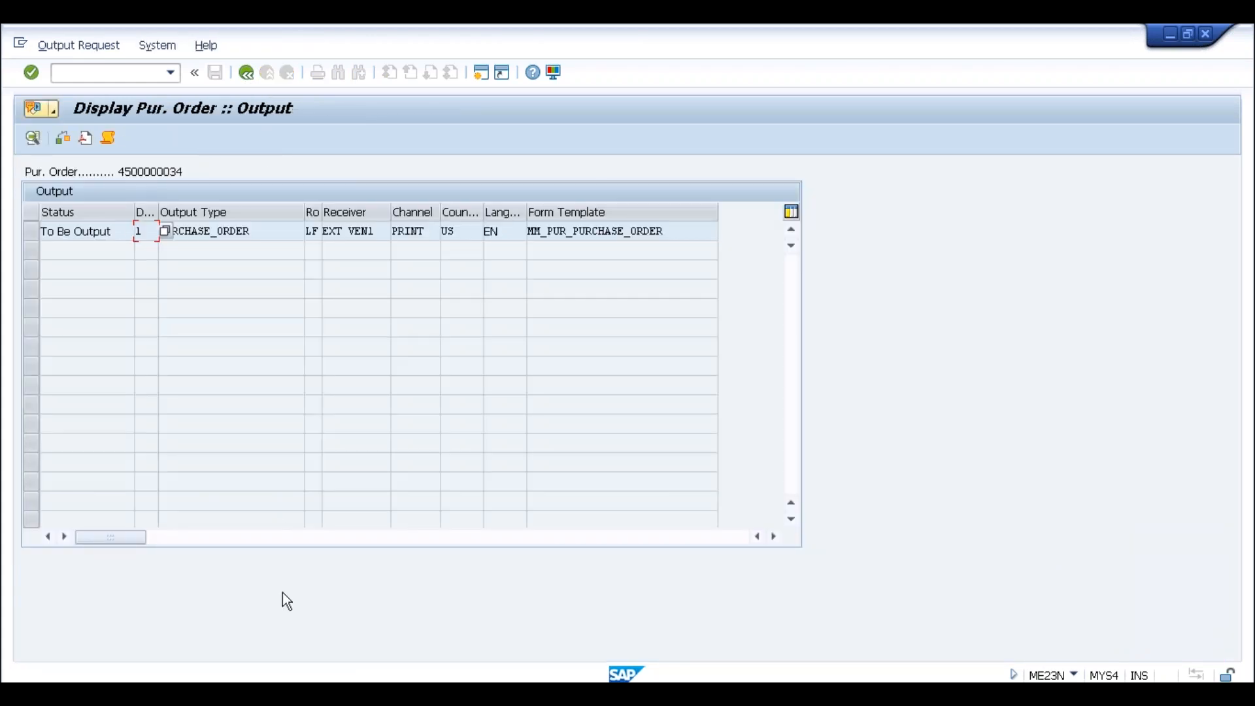
click(267, 693)
click(257, 644)
click(247, 74)
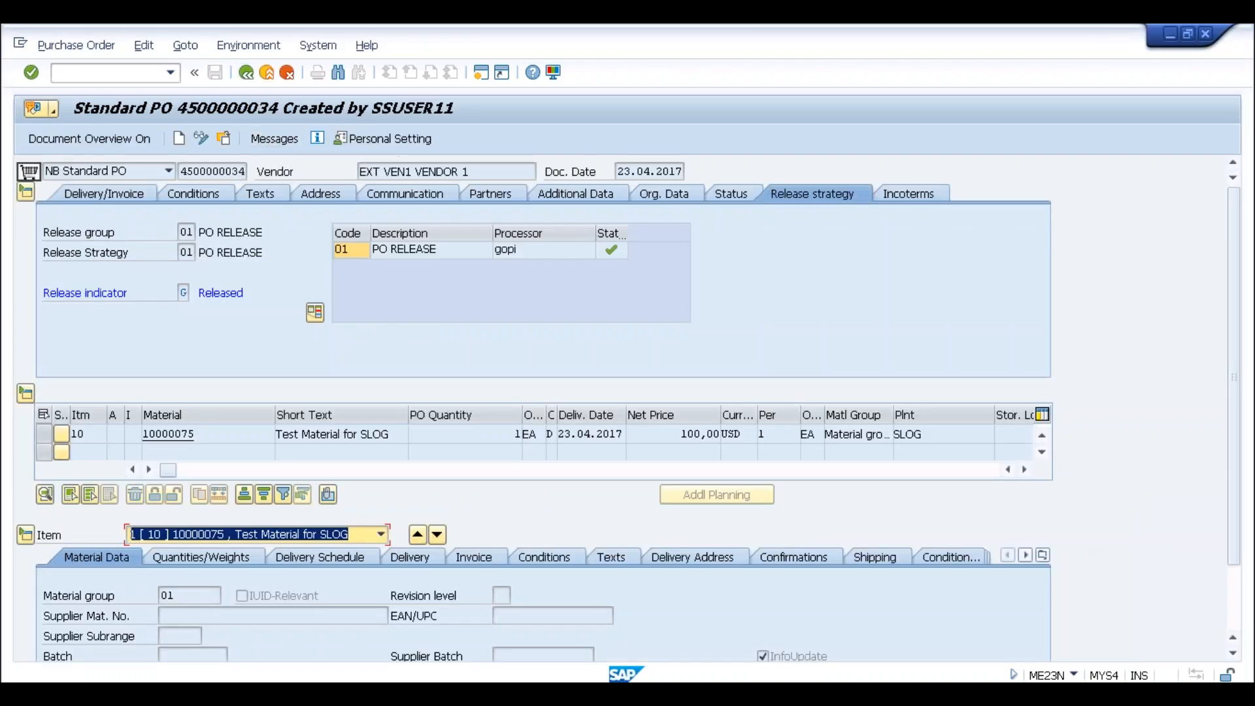
click(224, 138)
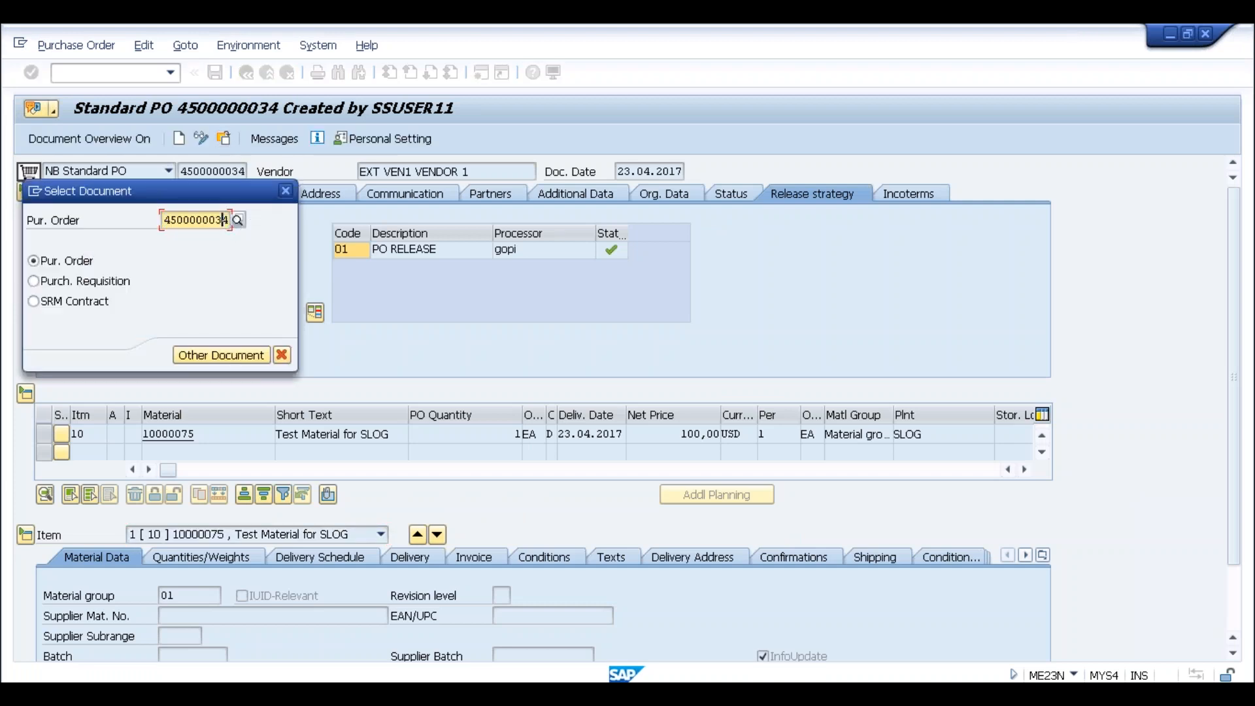
key(BackSpace)
text(5)
key(Return)
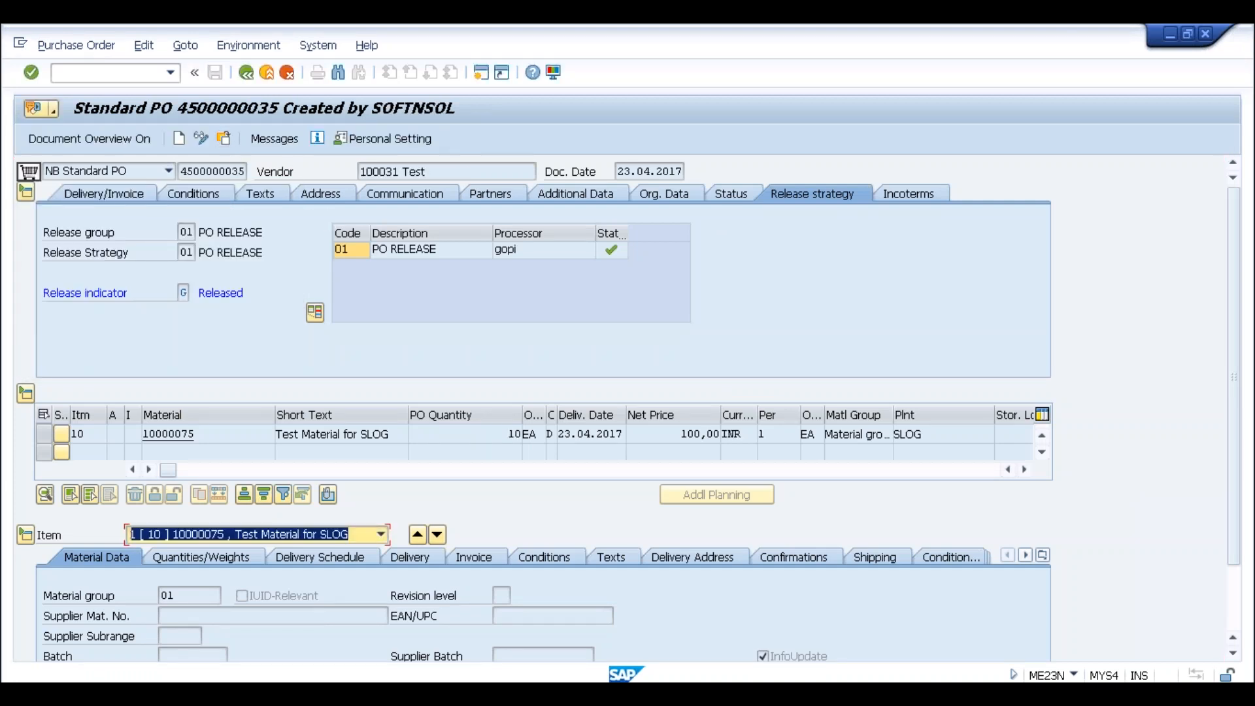
click(207, 140)
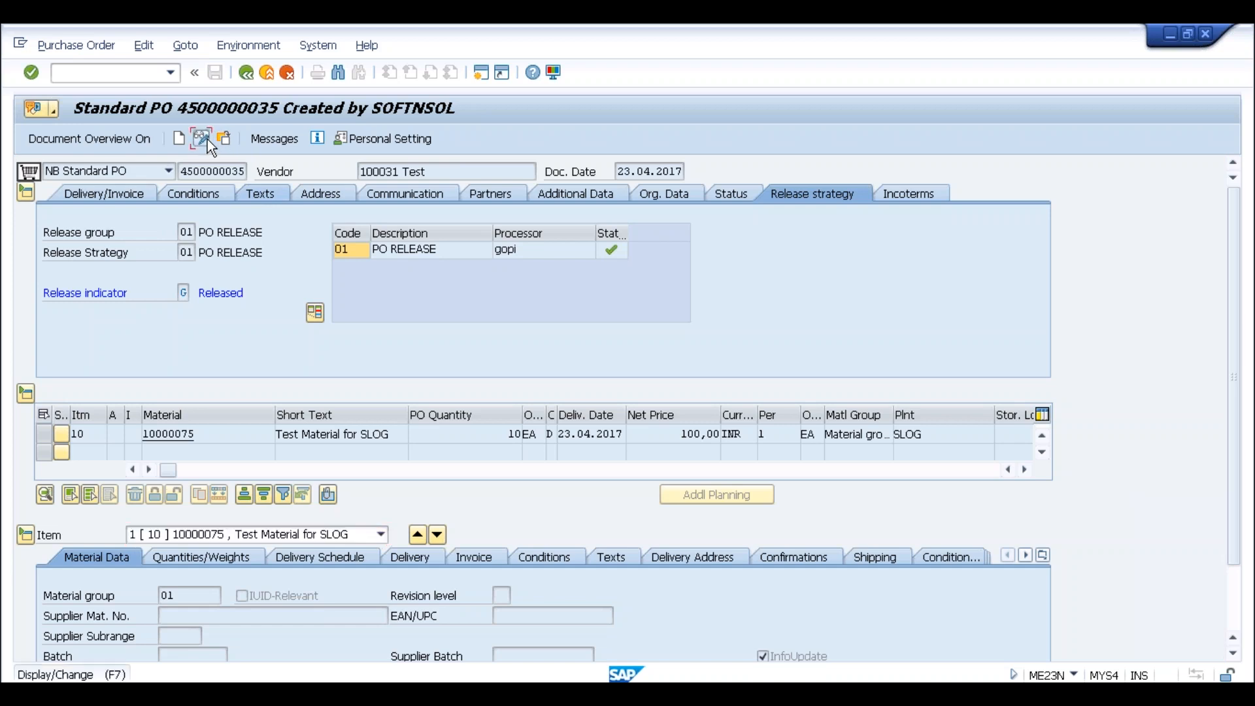
click(299, 140)
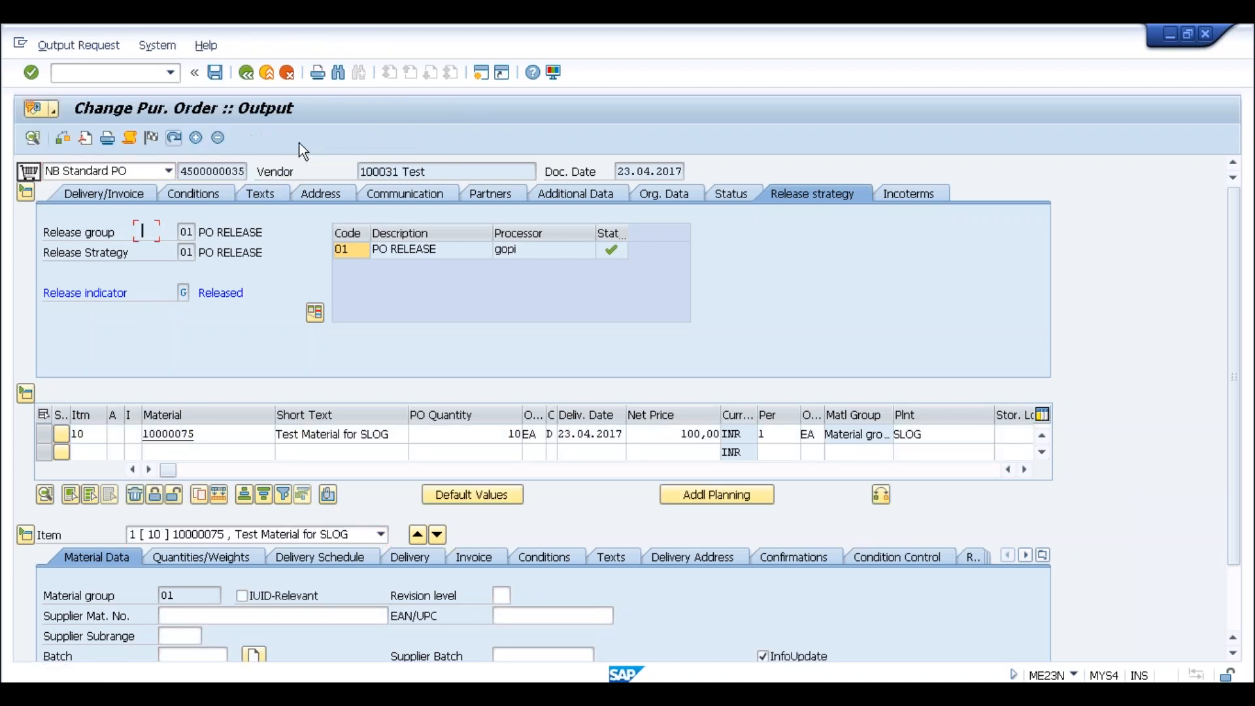
click(150, 233)
click(151, 234)
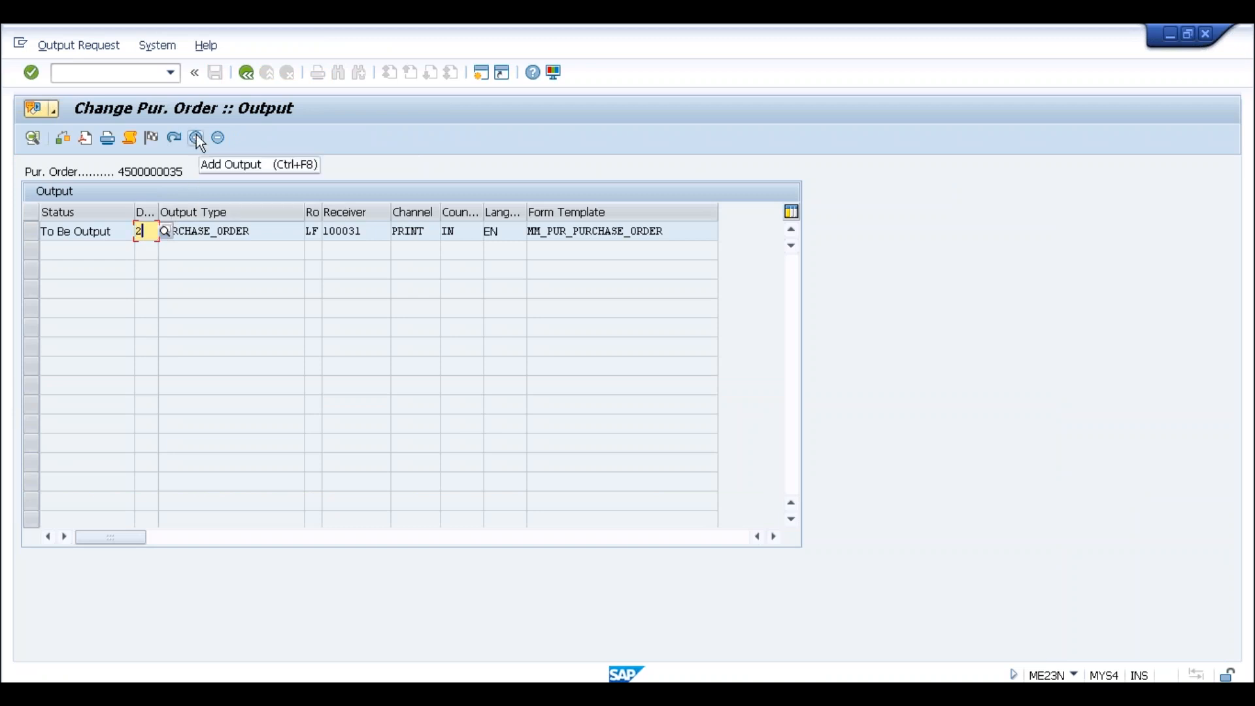
click(126, 234)
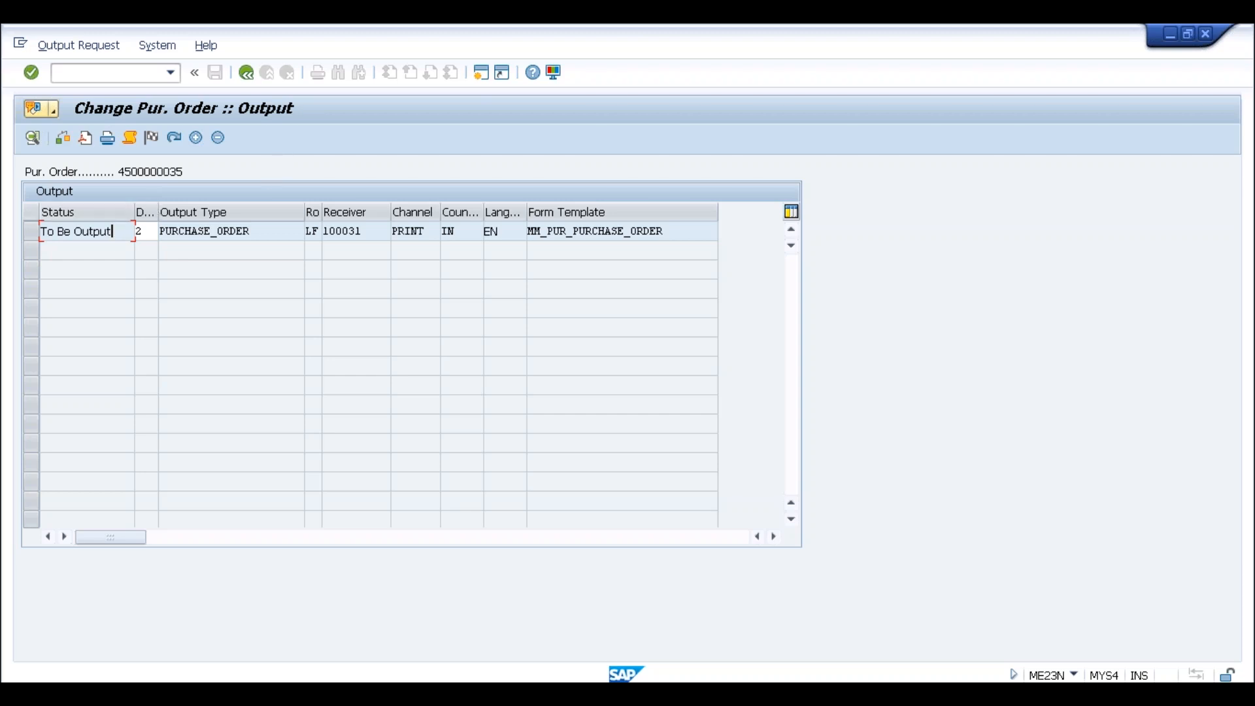
click(143, 233)
click(246, 73)
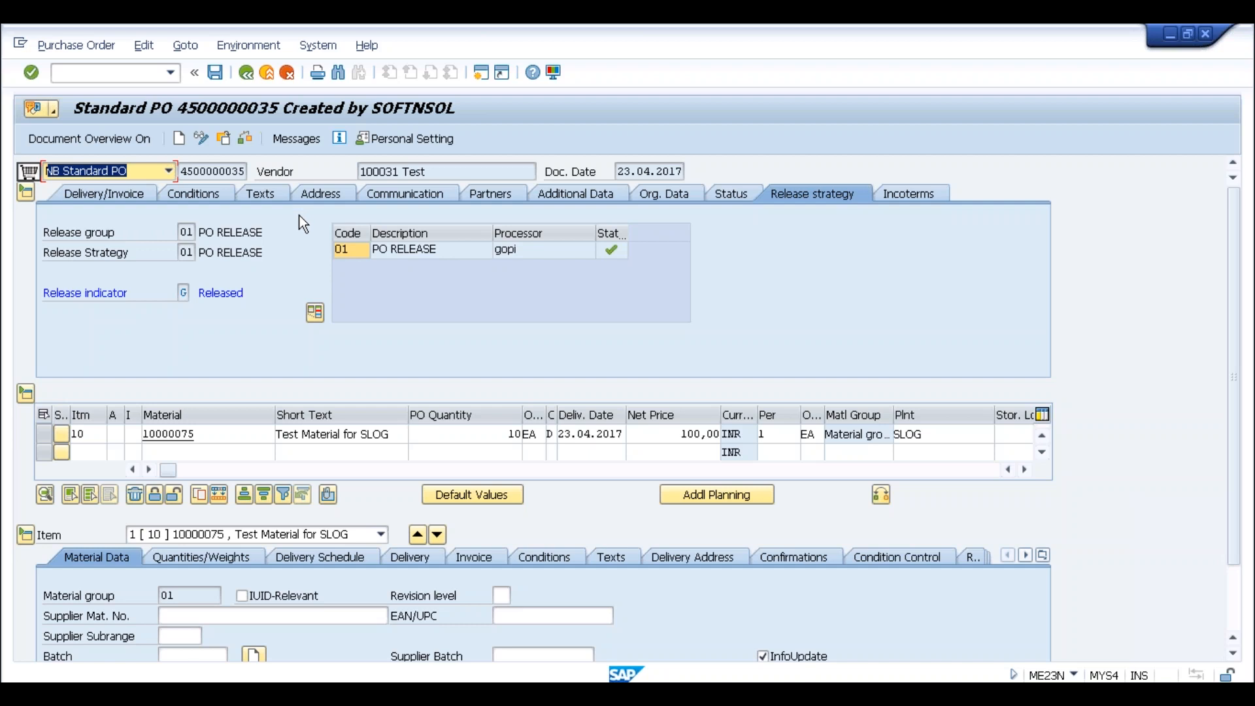
click(296, 138)
click(367, 237)
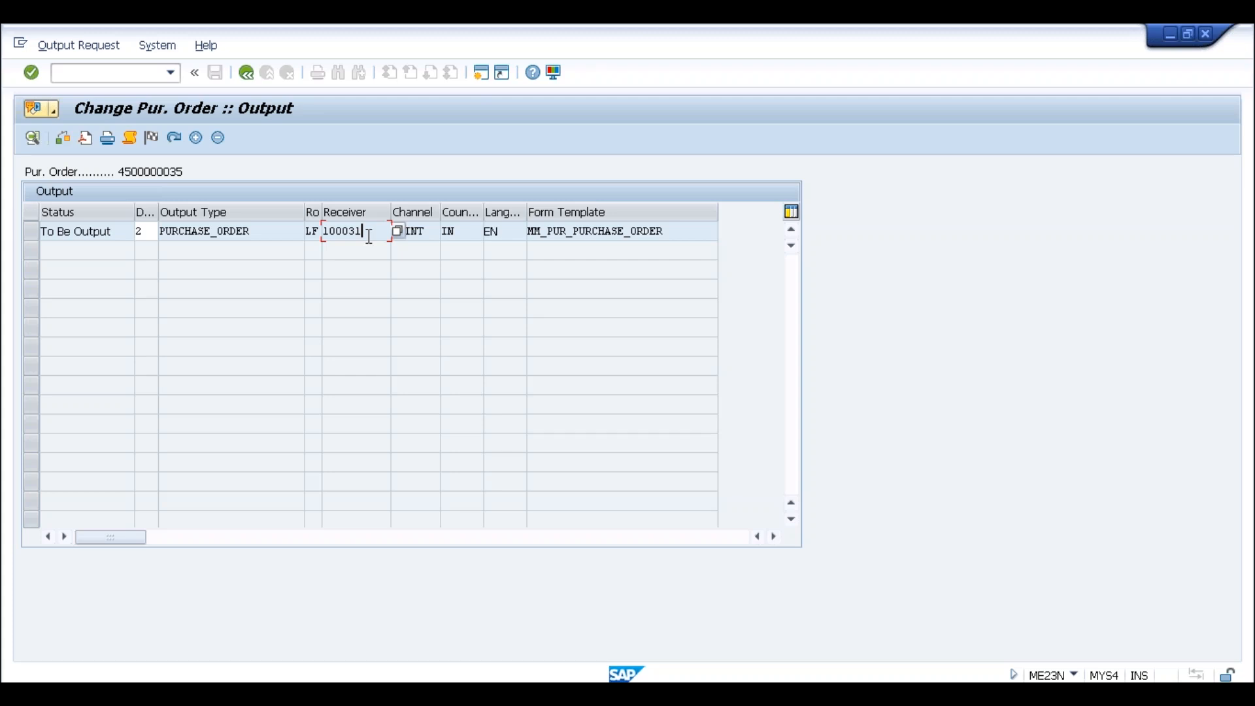
click(252, 73)
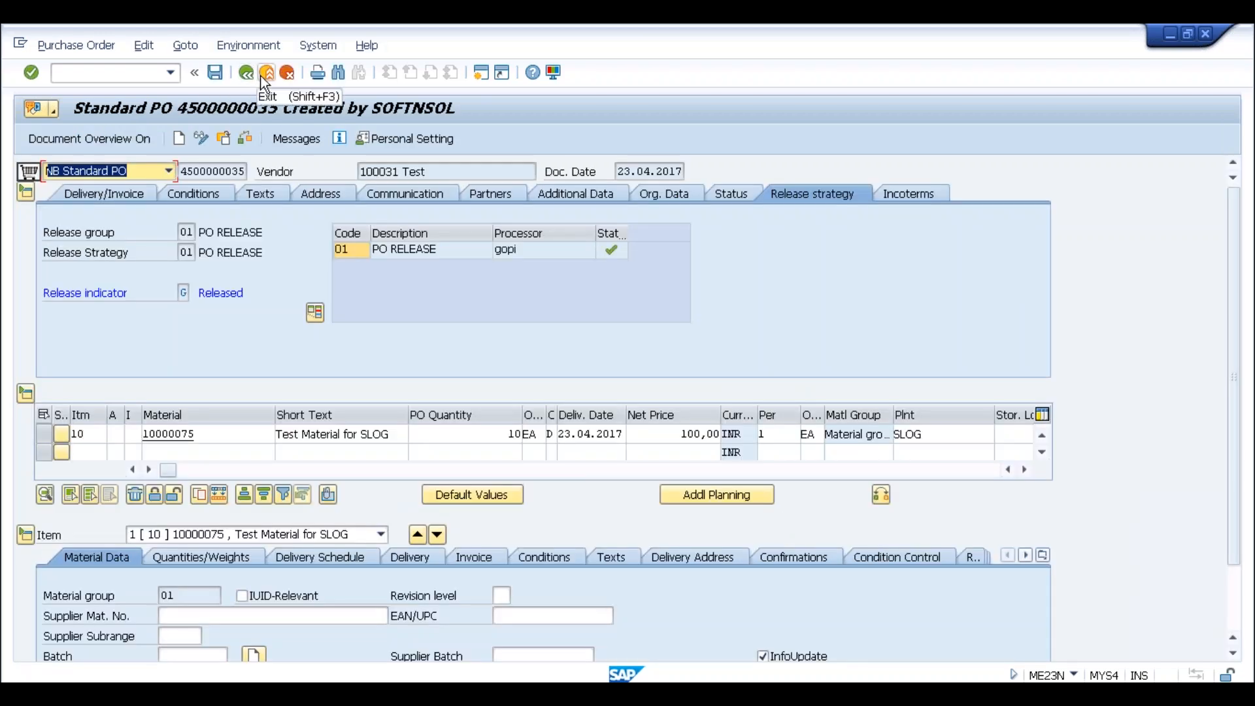
click(288, 138)
click(363, 231)
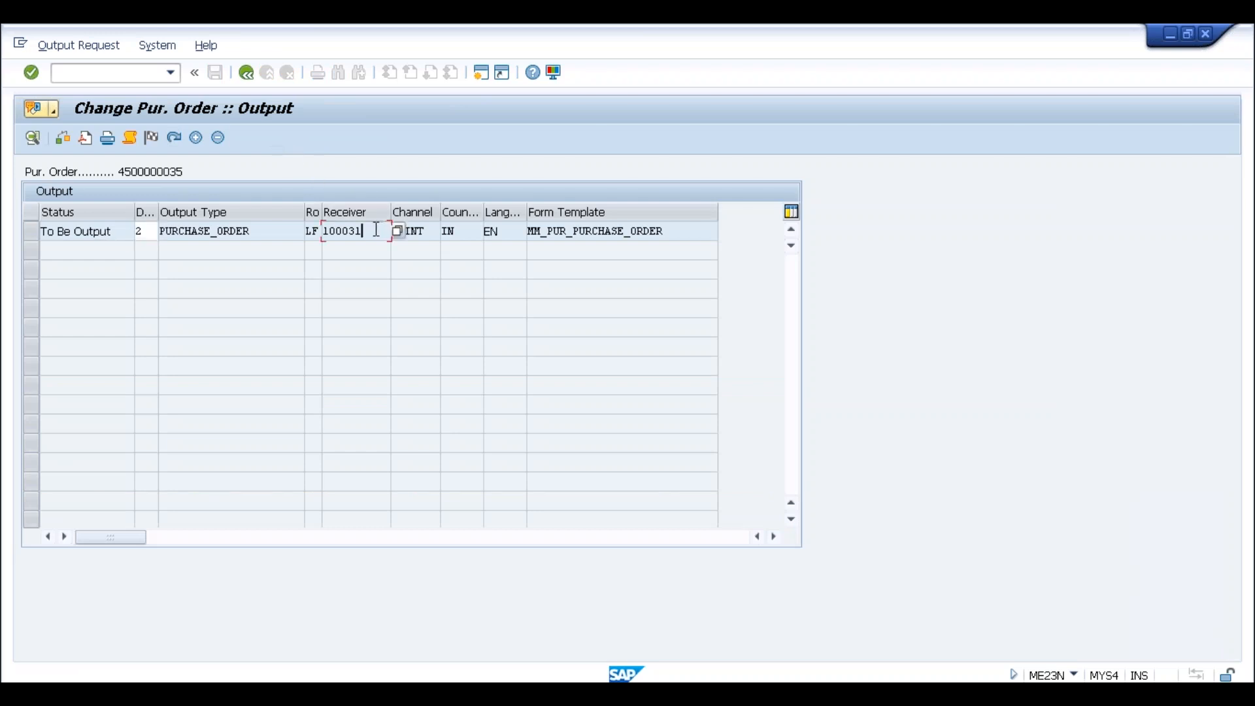
click(314, 232)
drag(368, 234, 321, 235)
click(320, 234)
click(312, 232)
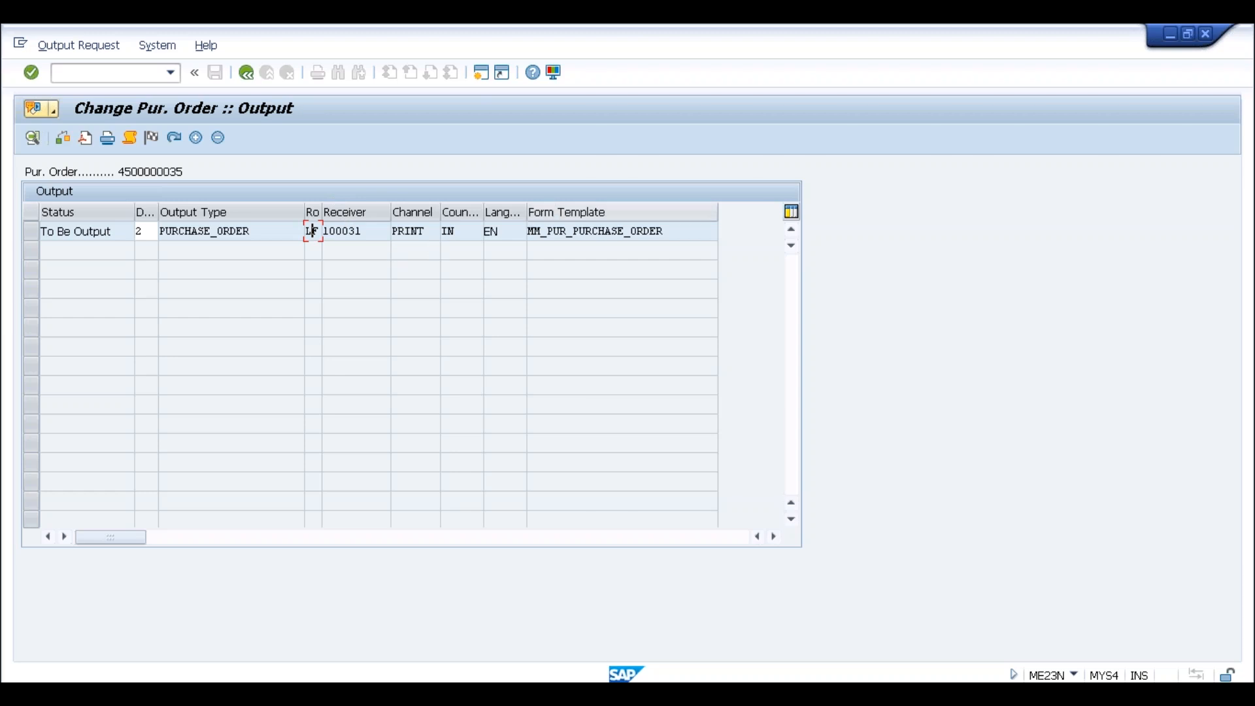
click(251, 72)
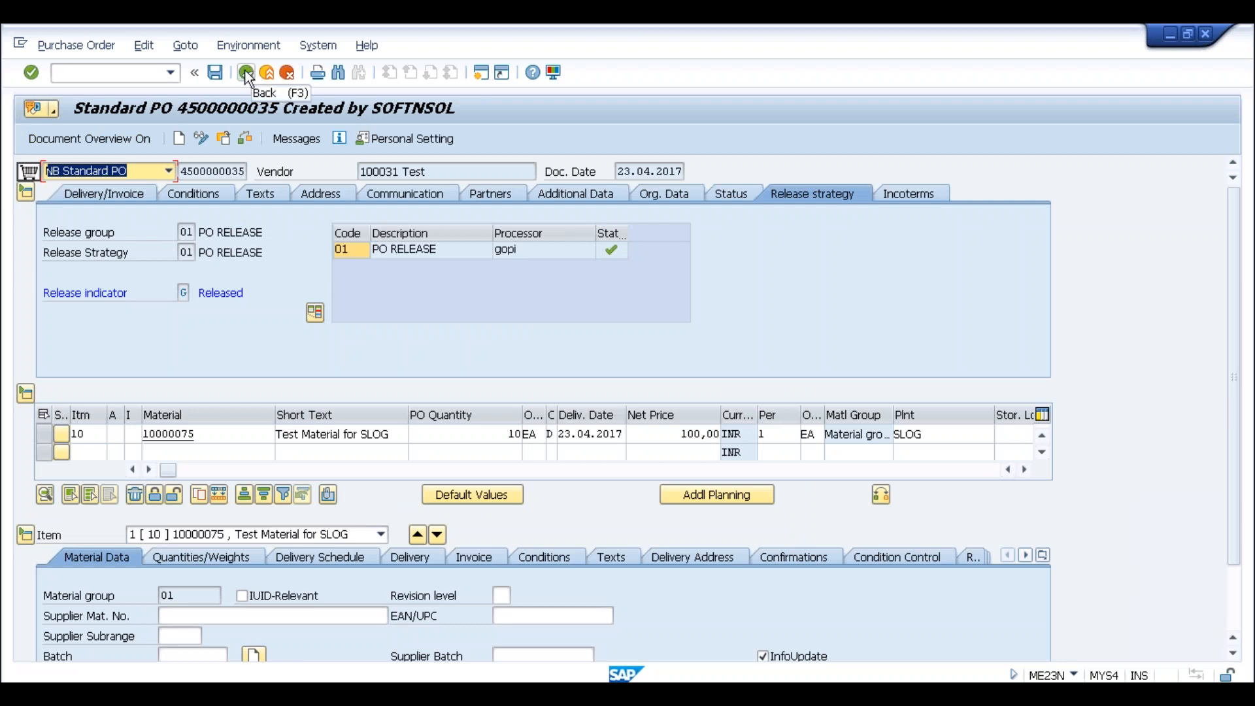
click(238, 171)
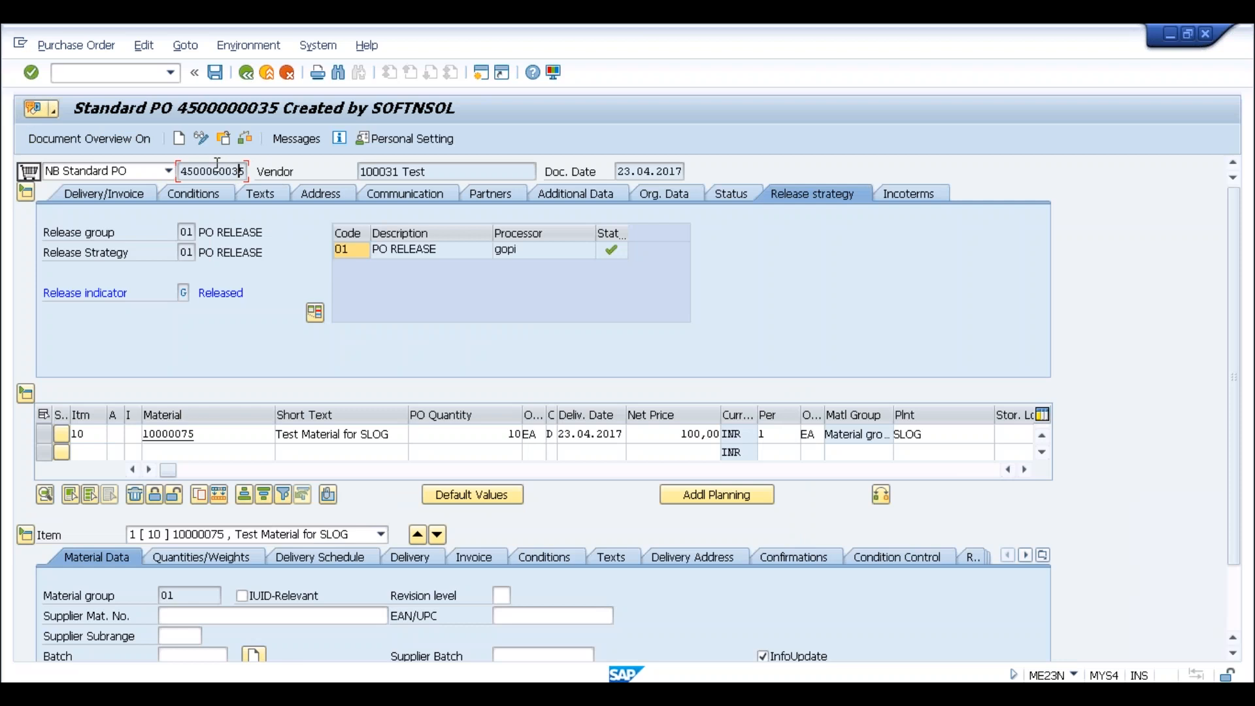
click(181, 171)
drag(182, 171, 247, 172)
click(248, 171)
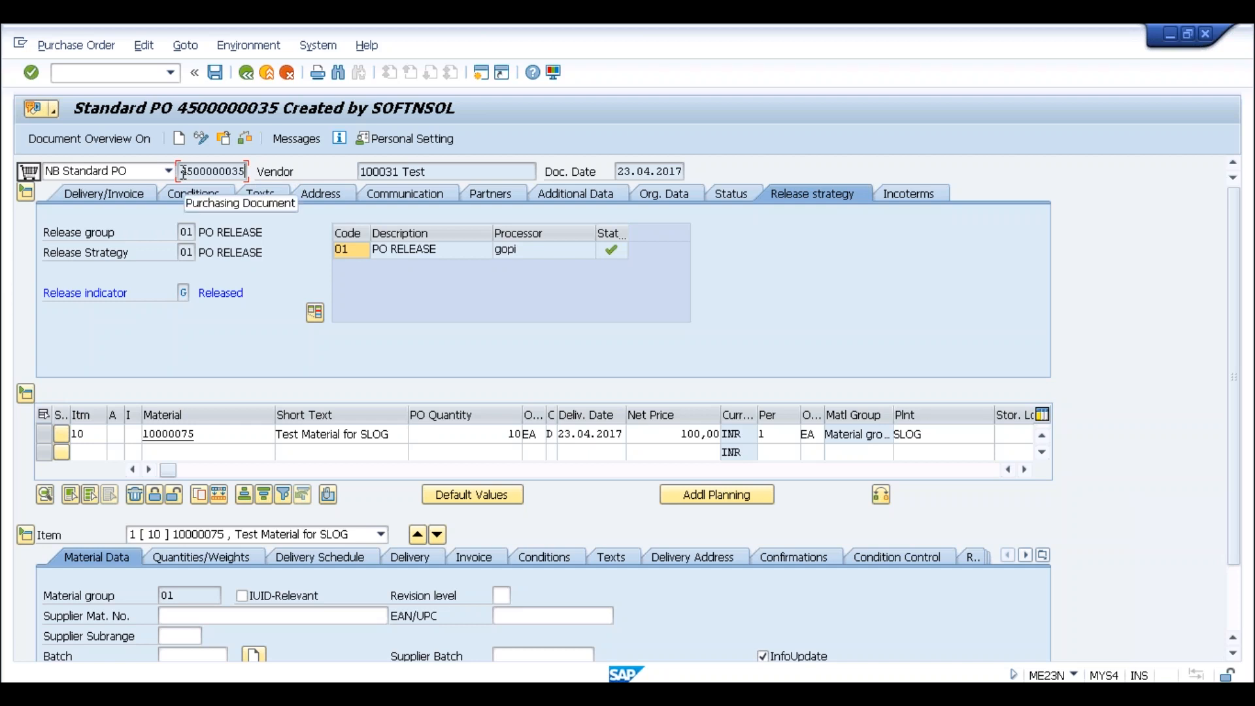
drag(183, 171, 255, 168)
key(ctrl+c)
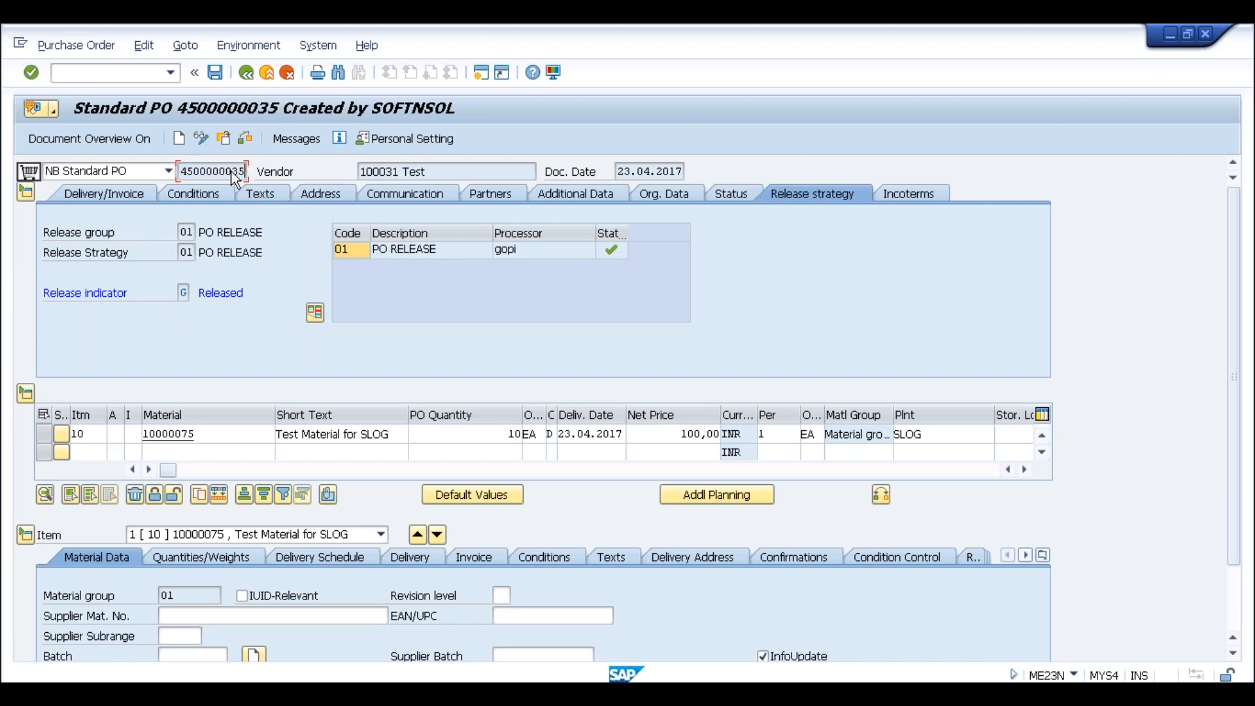
click(115, 73)
text(/nmigo)
key(Return)
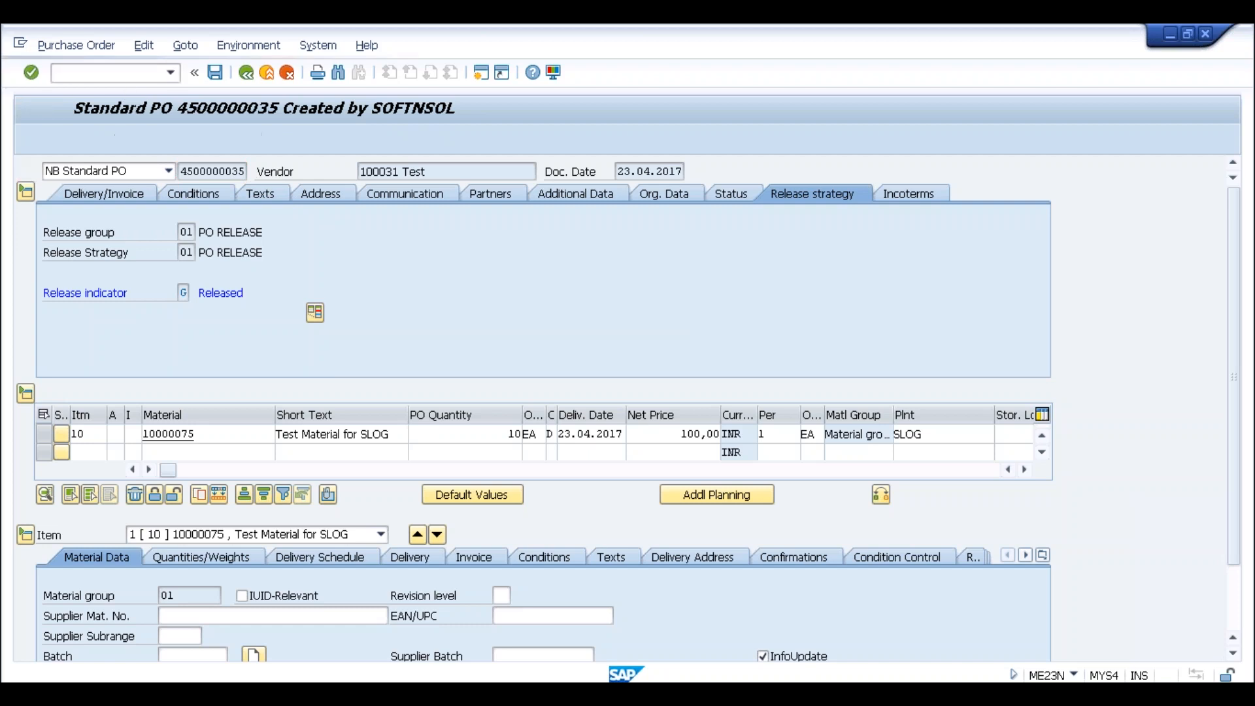
key(ctrl+v)
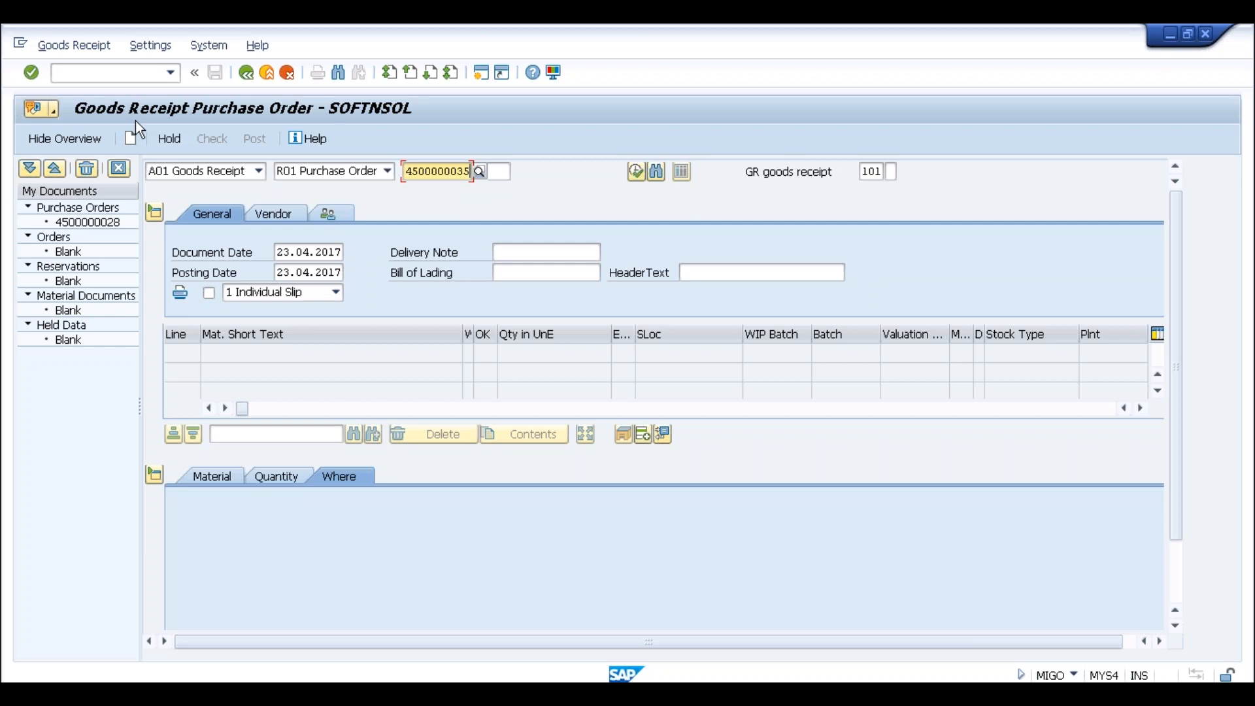
key(Return)
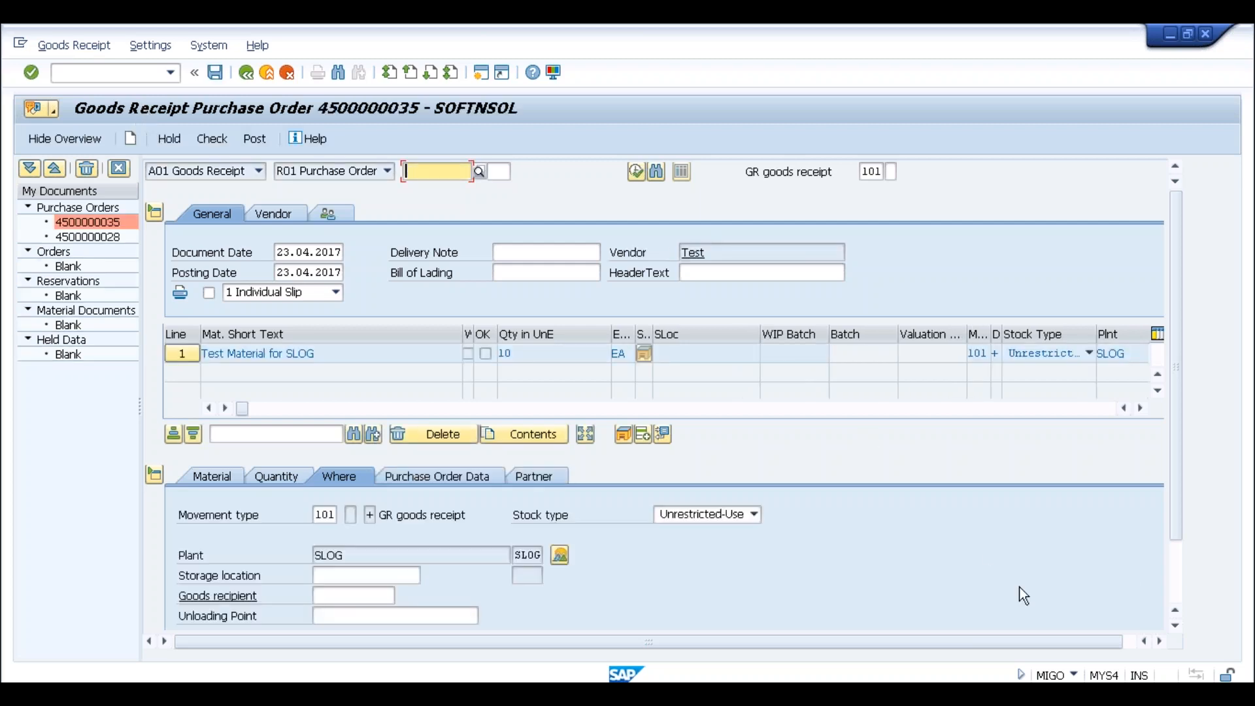
click(1175, 569)
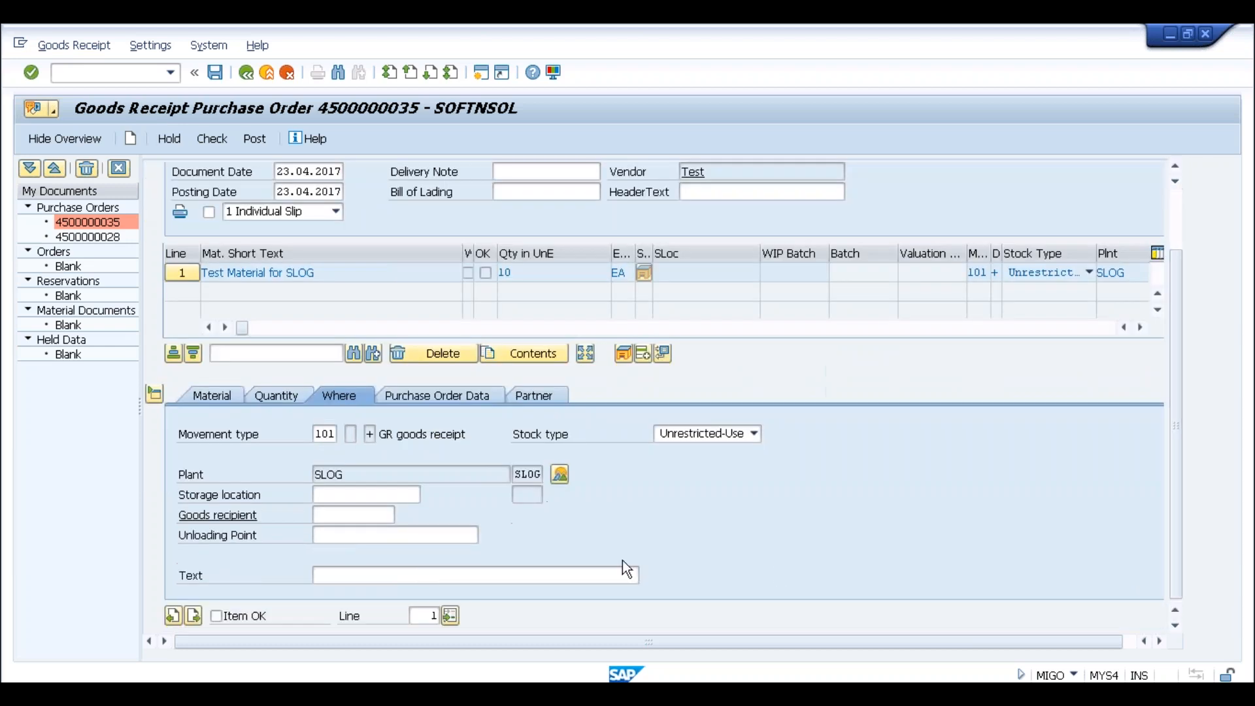
click(360, 501)
click(330, 511)
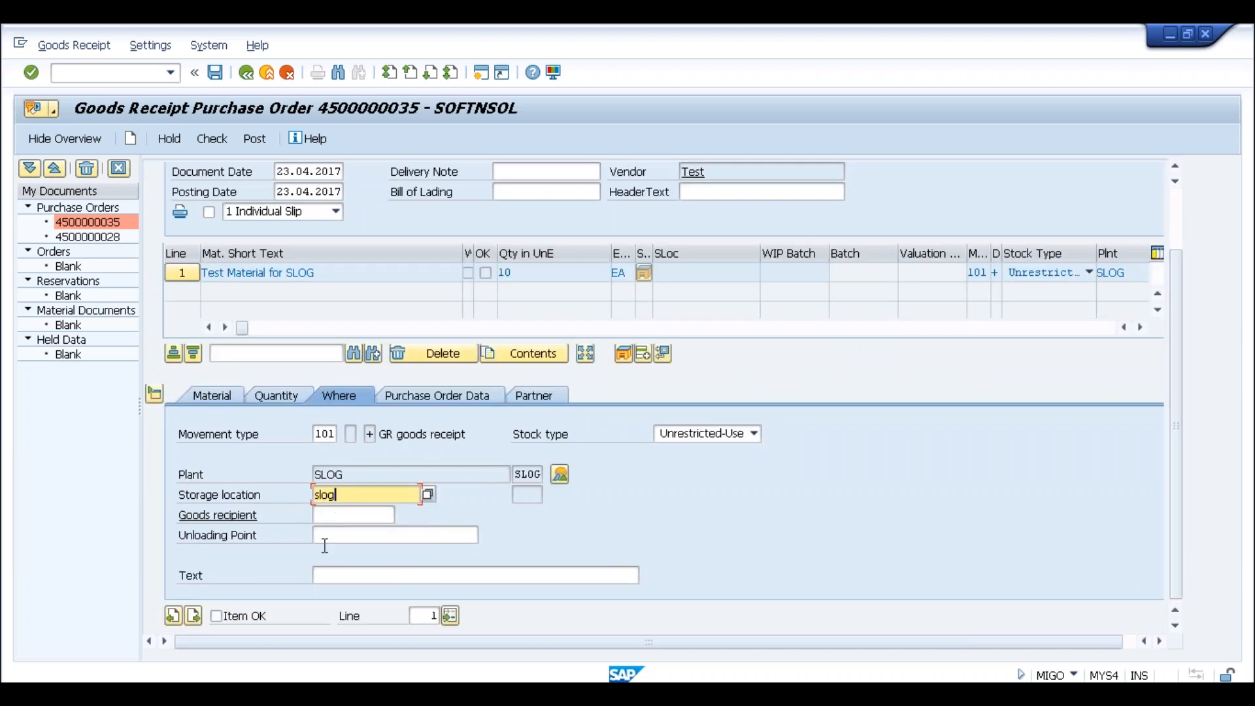
click(217, 617)
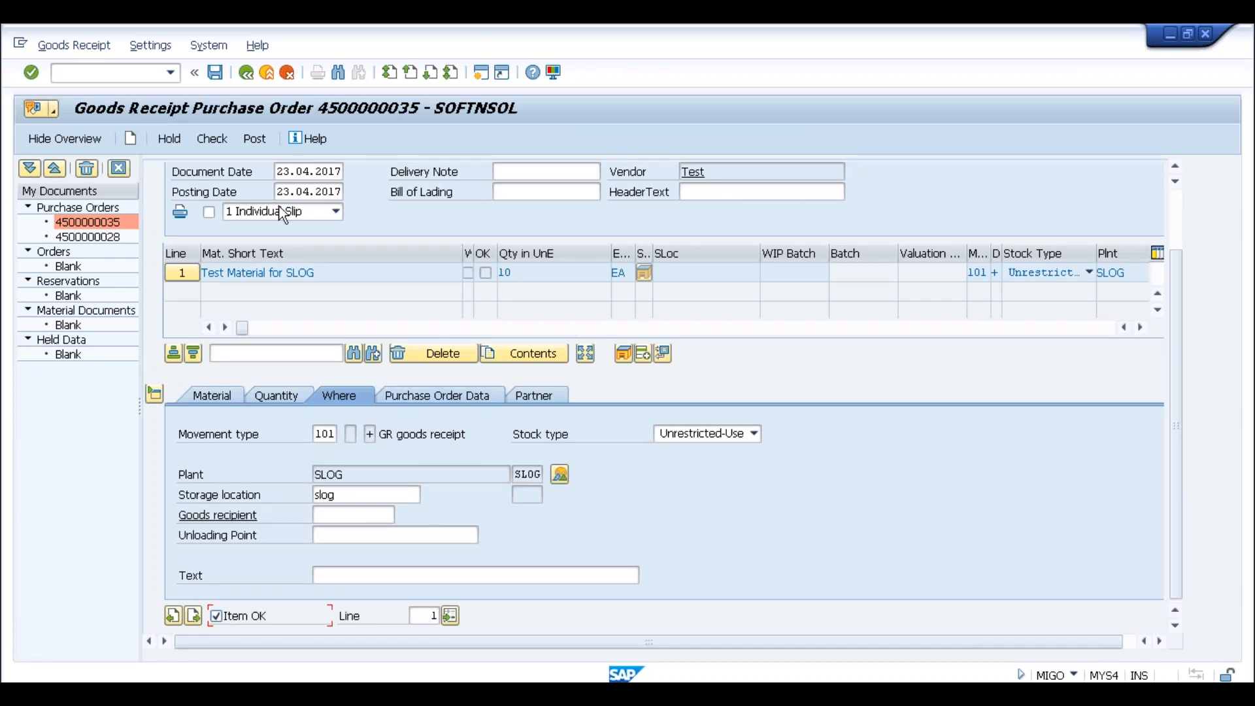
click(219, 76)
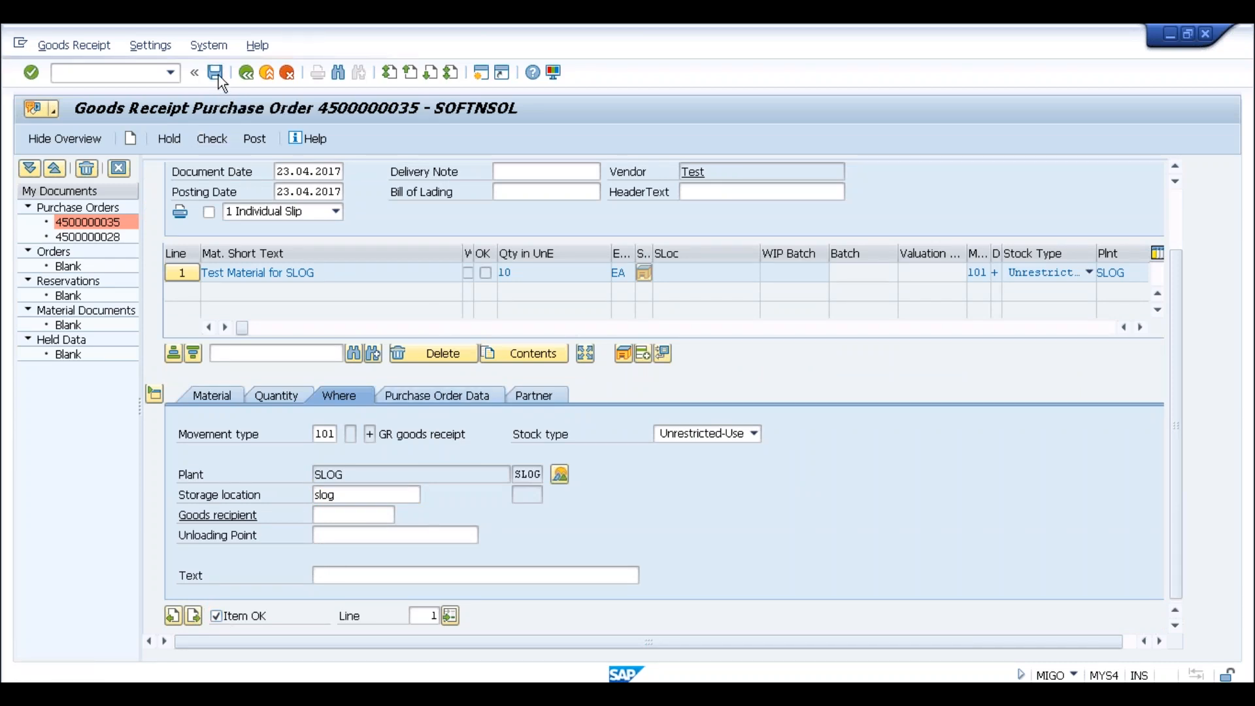
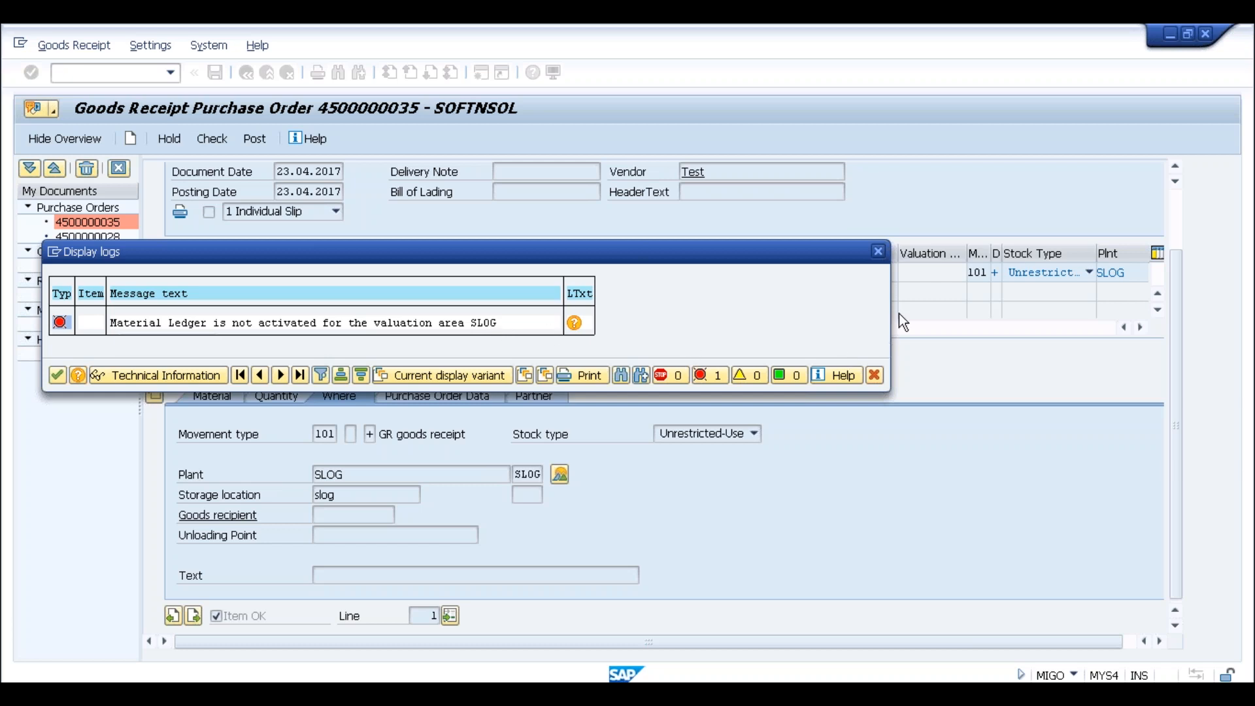
Dismiss the material ledger error log, exit MIGO and start SPRO
click(877, 253)
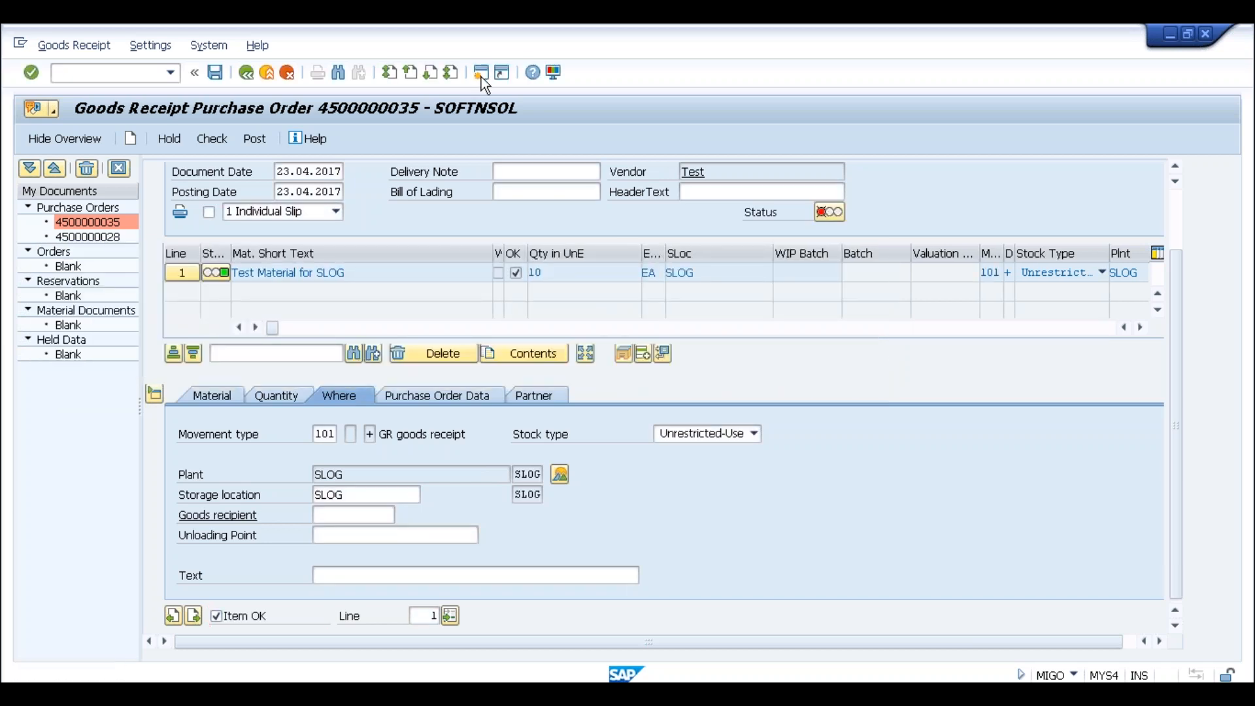
key(F3)
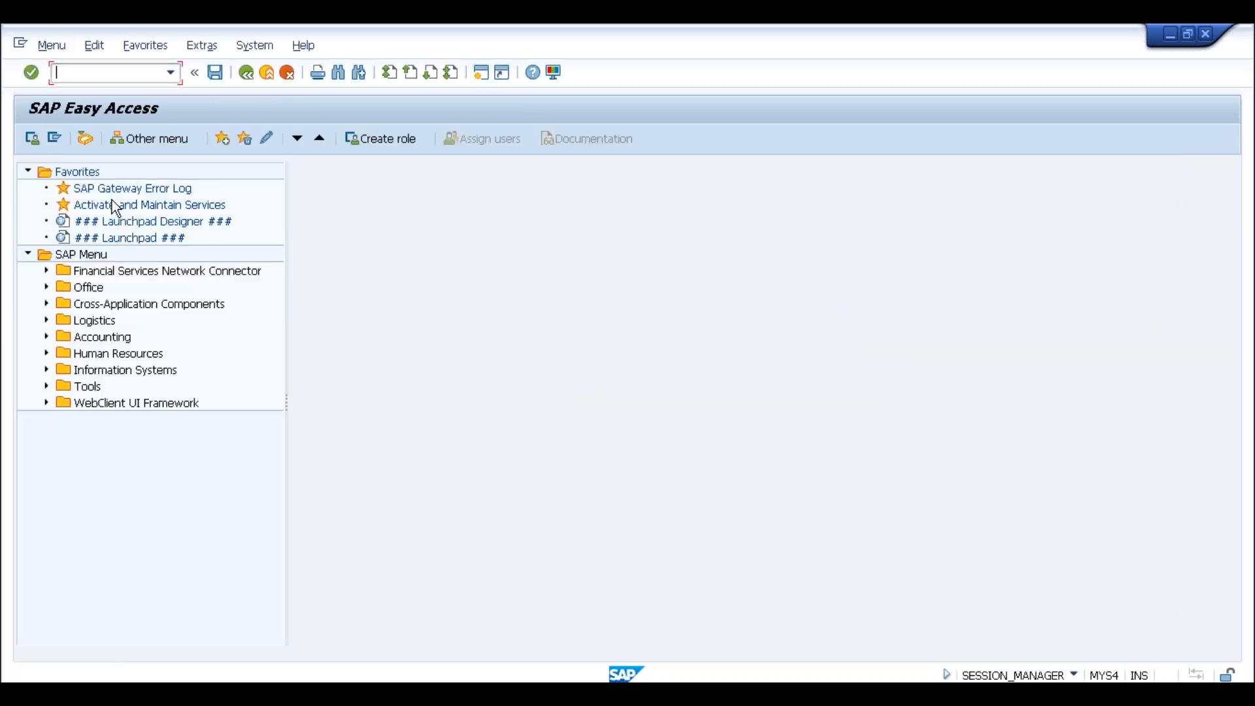
text(spro)
key(Return)
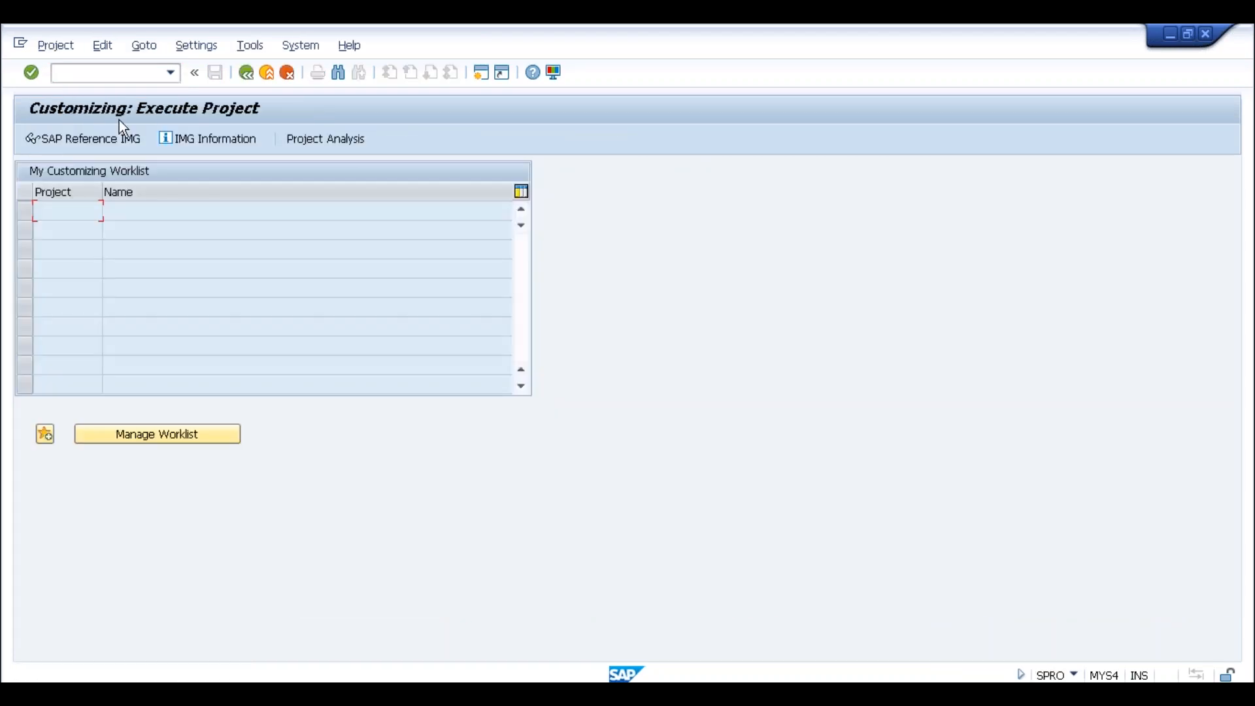
Check Define valuation level under Enterprise Structure > Logistics - General, then return to the goods receipt
click(100, 145)
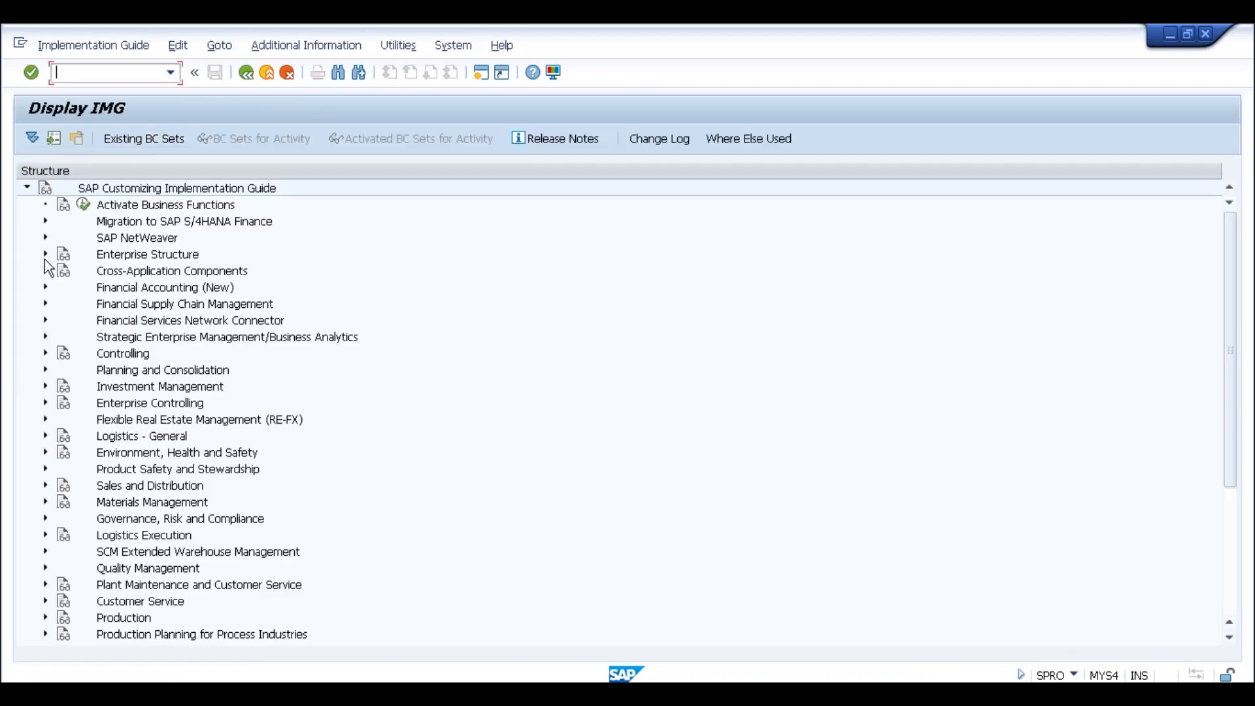
click(45, 255)
click(63, 287)
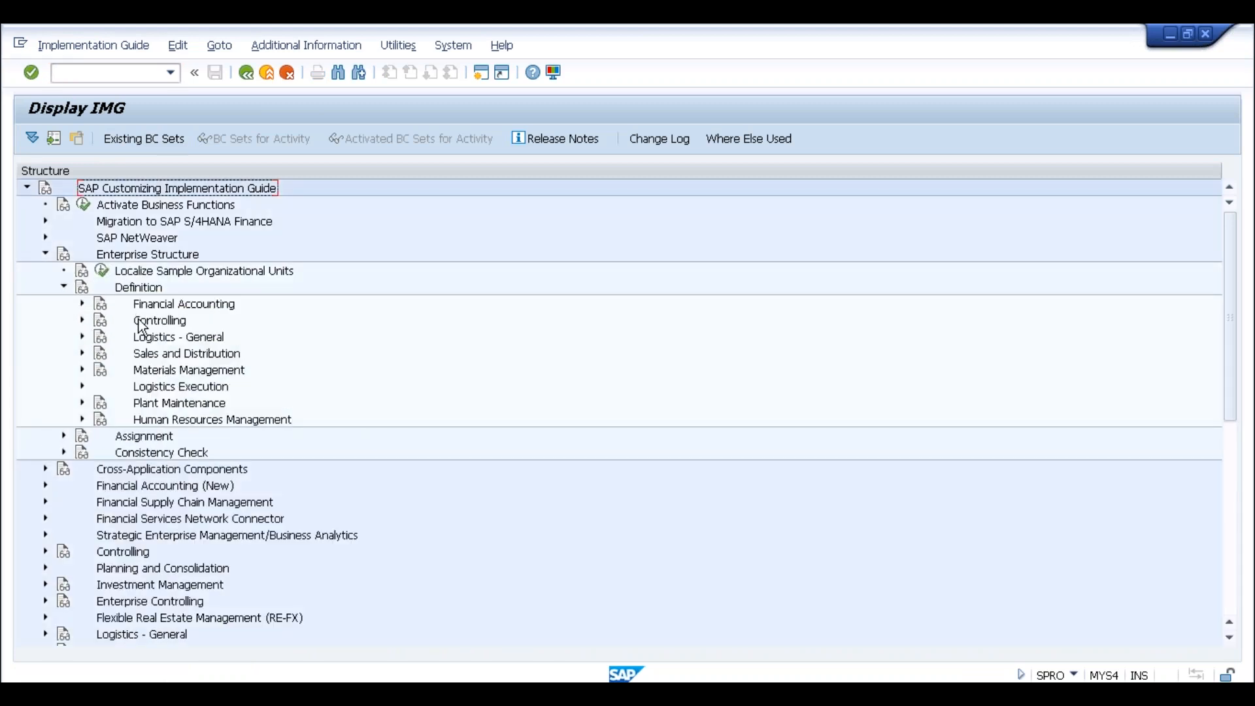
click(82, 337)
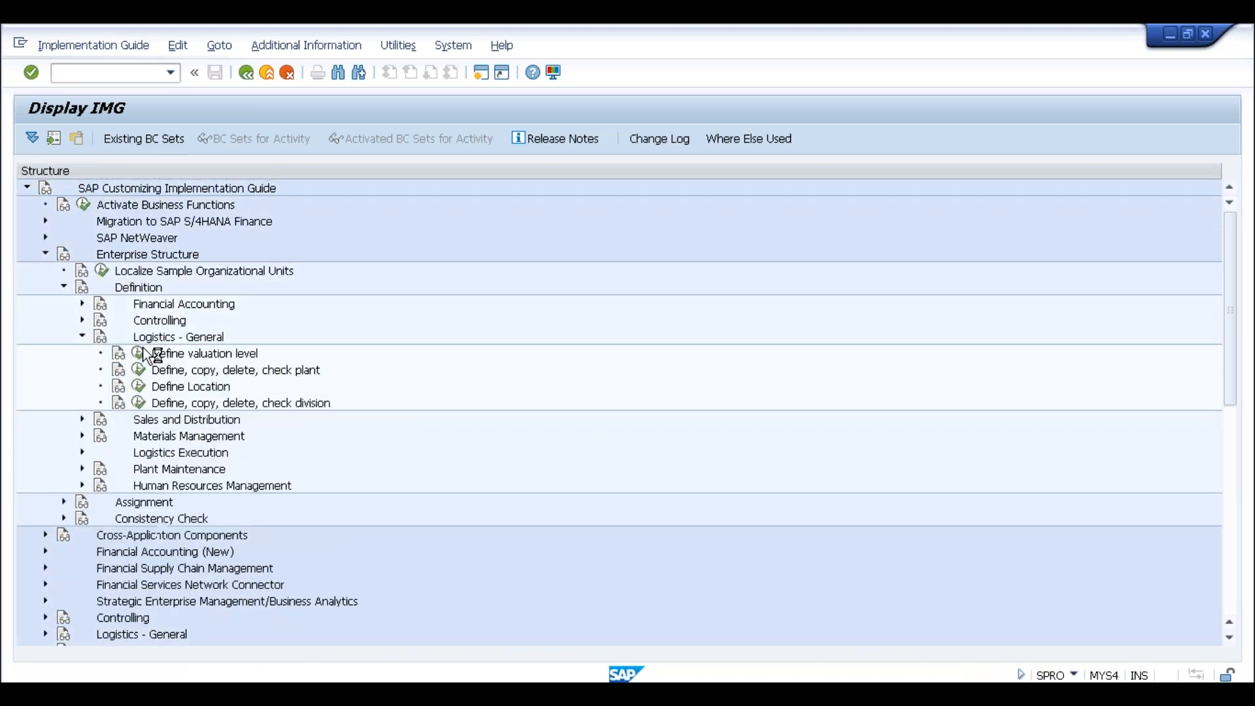
click(139, 353)
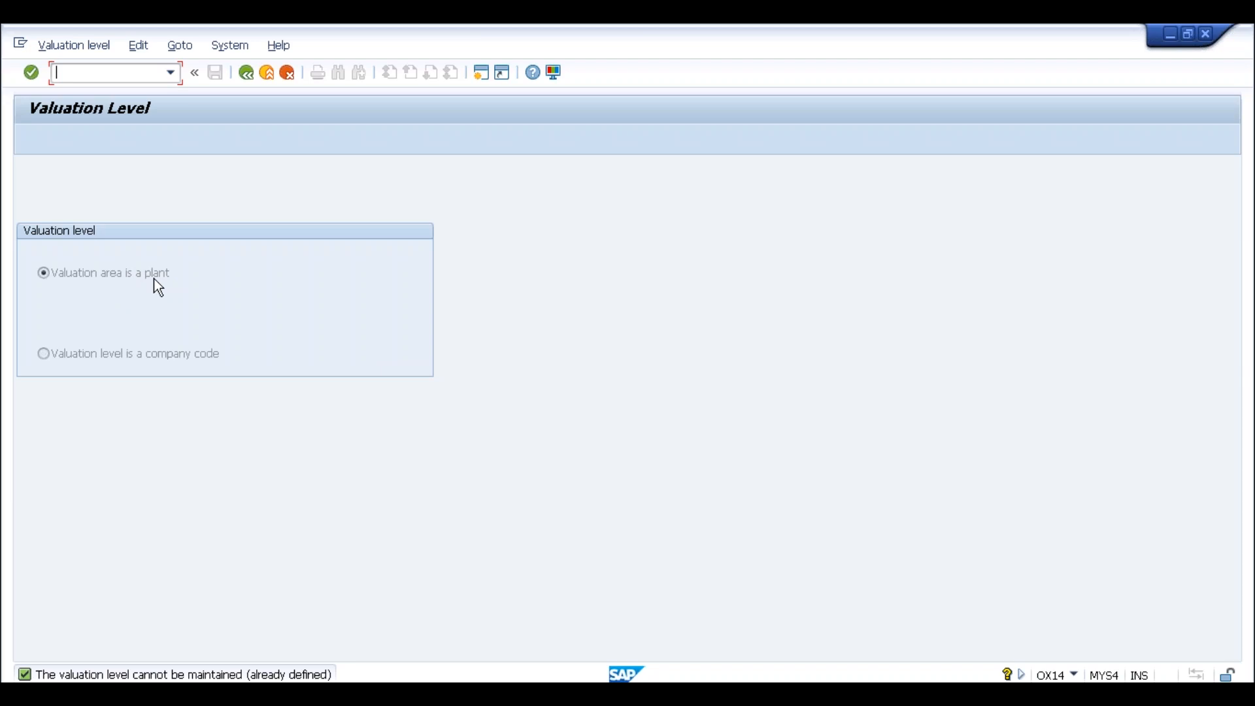
key(alt+Tab)
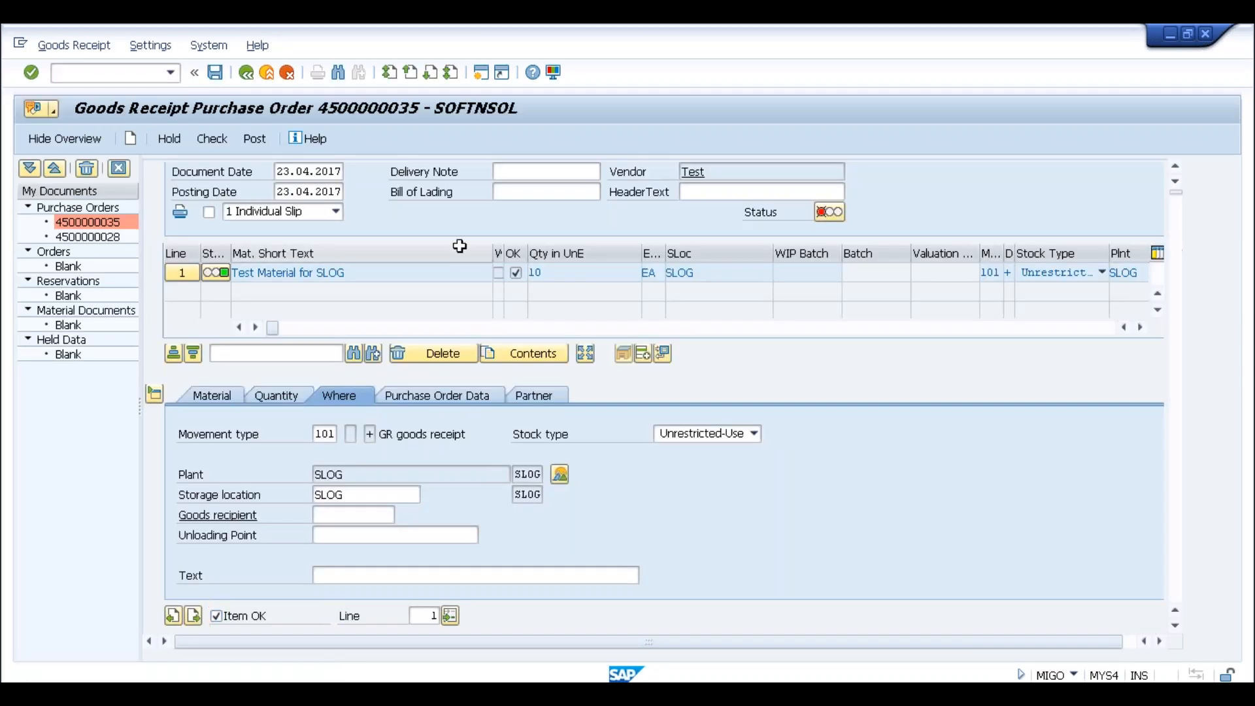
click(254, 138)
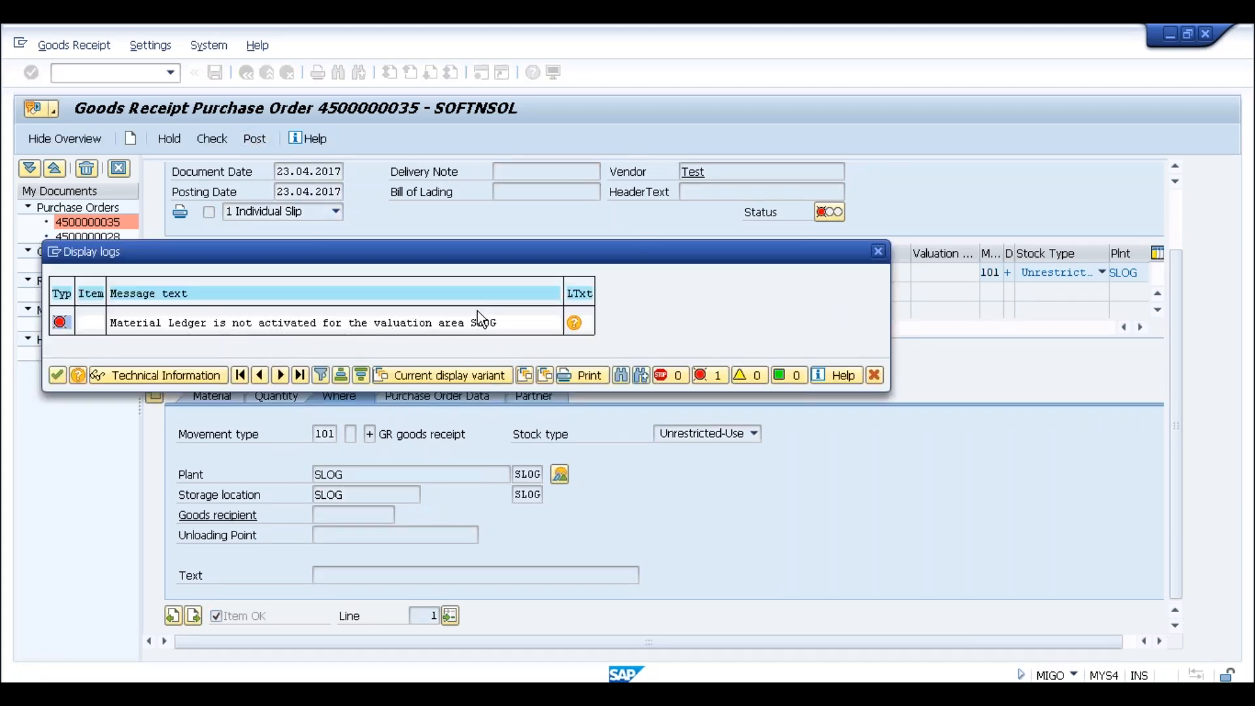
click(575, 324)
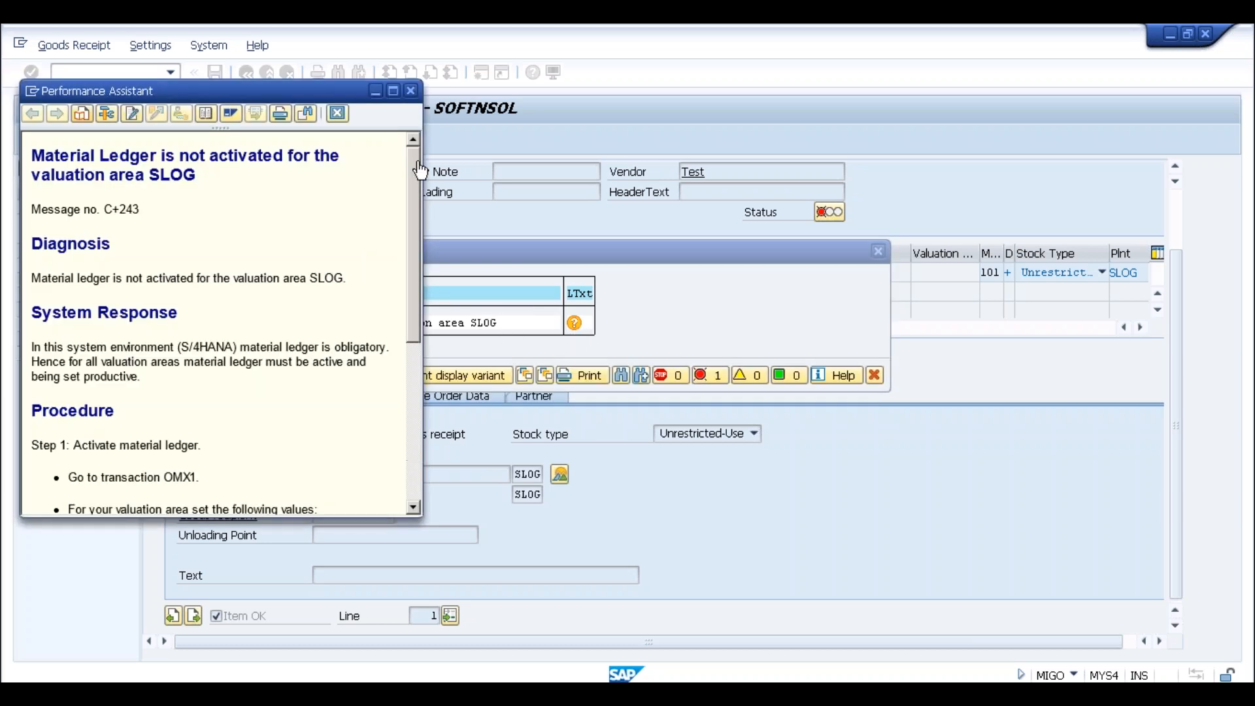
click(392, 91)
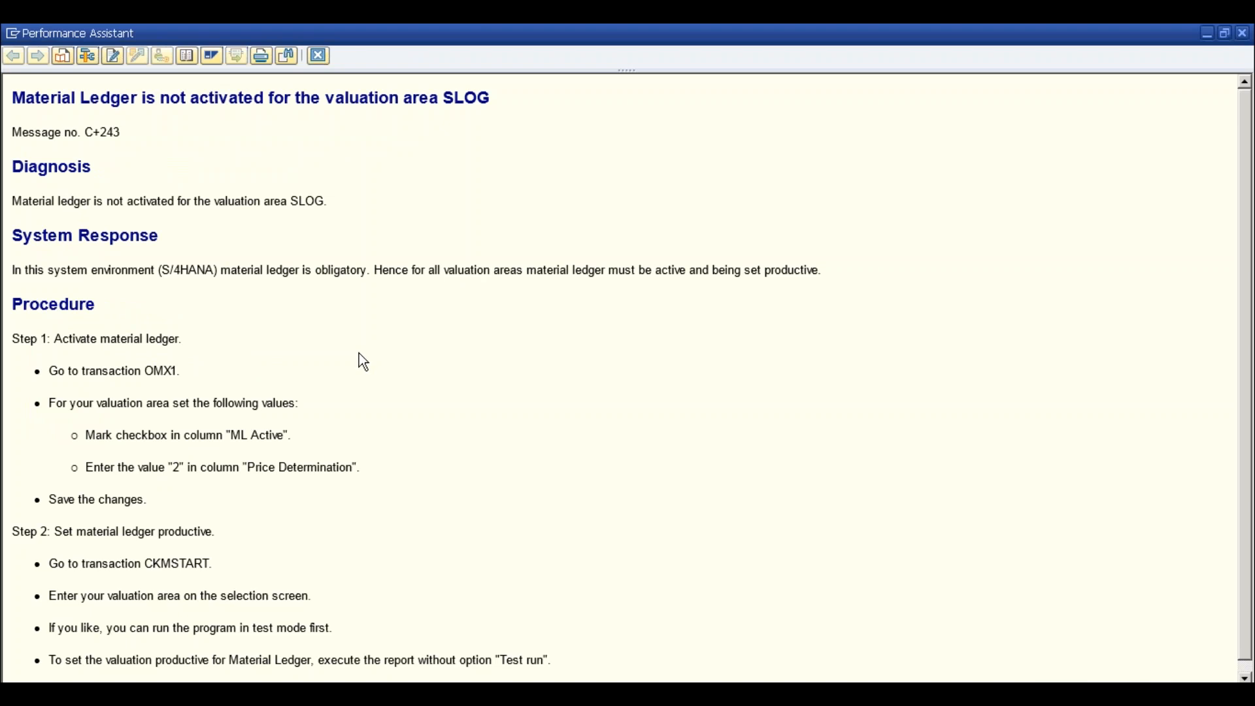
double_click(57, 339)
drag(149, 339, 183, 339)
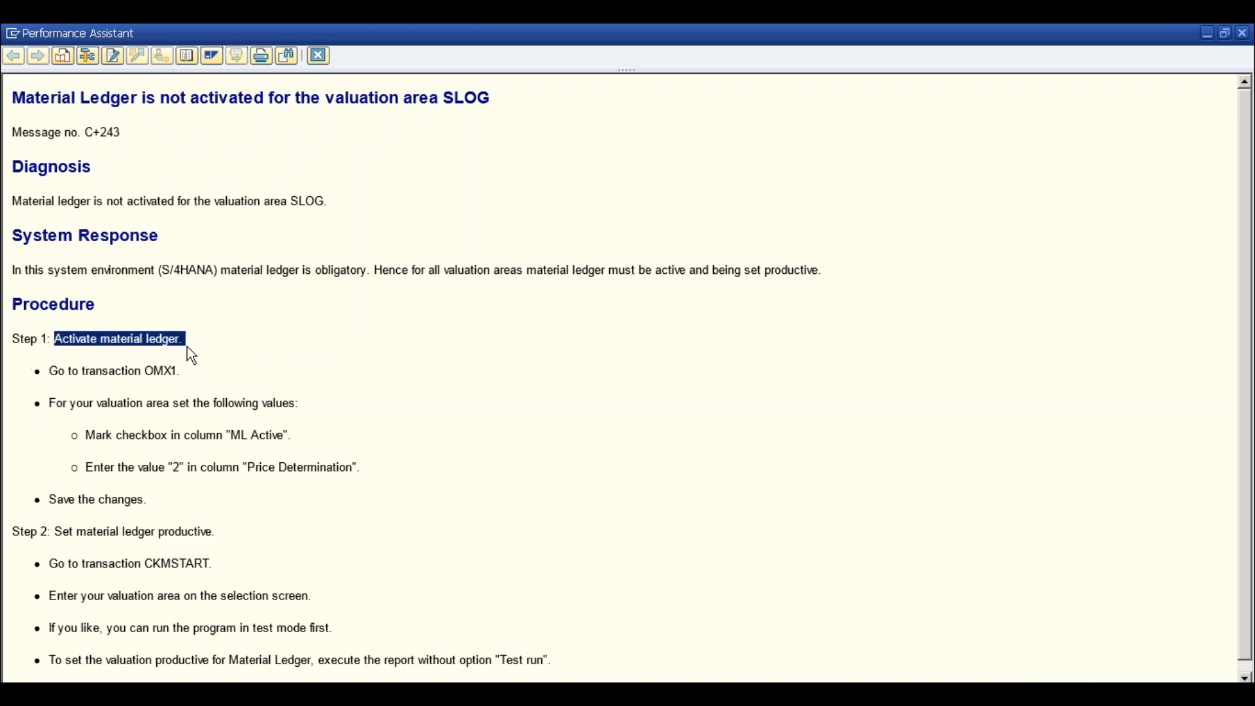
click(157, 371)
double_click(157, 371)
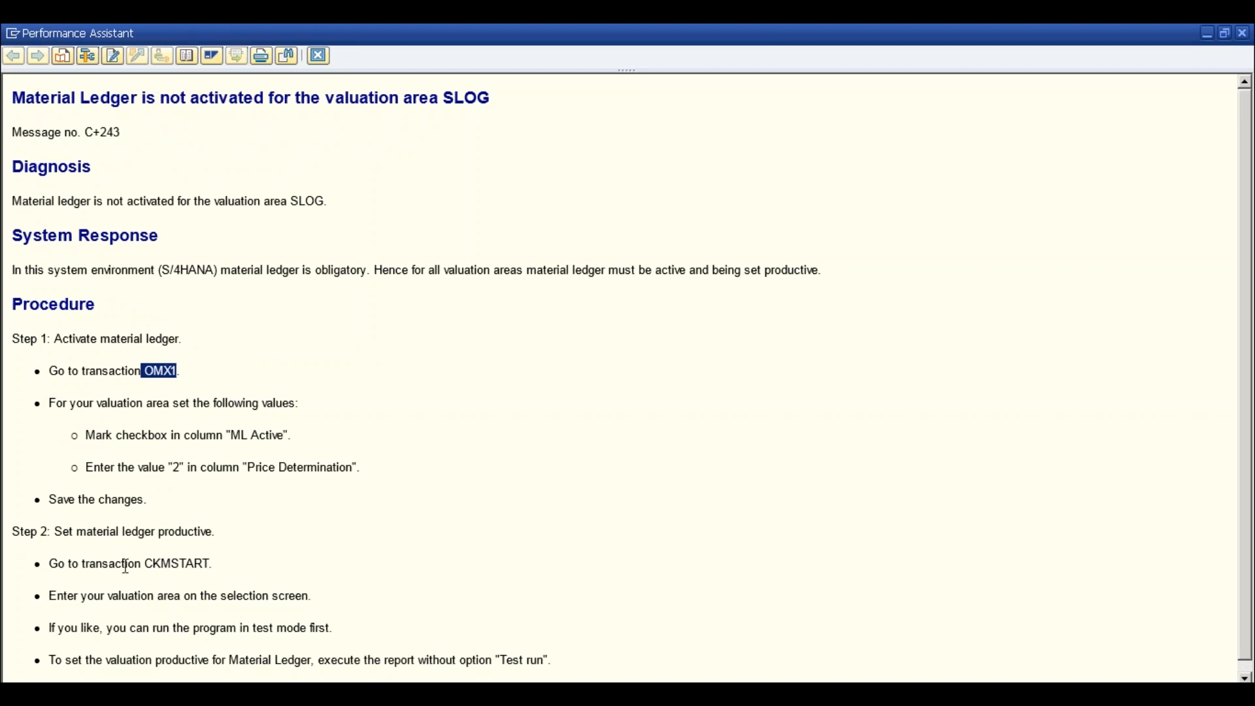
drag(151, 563, 212, 562)
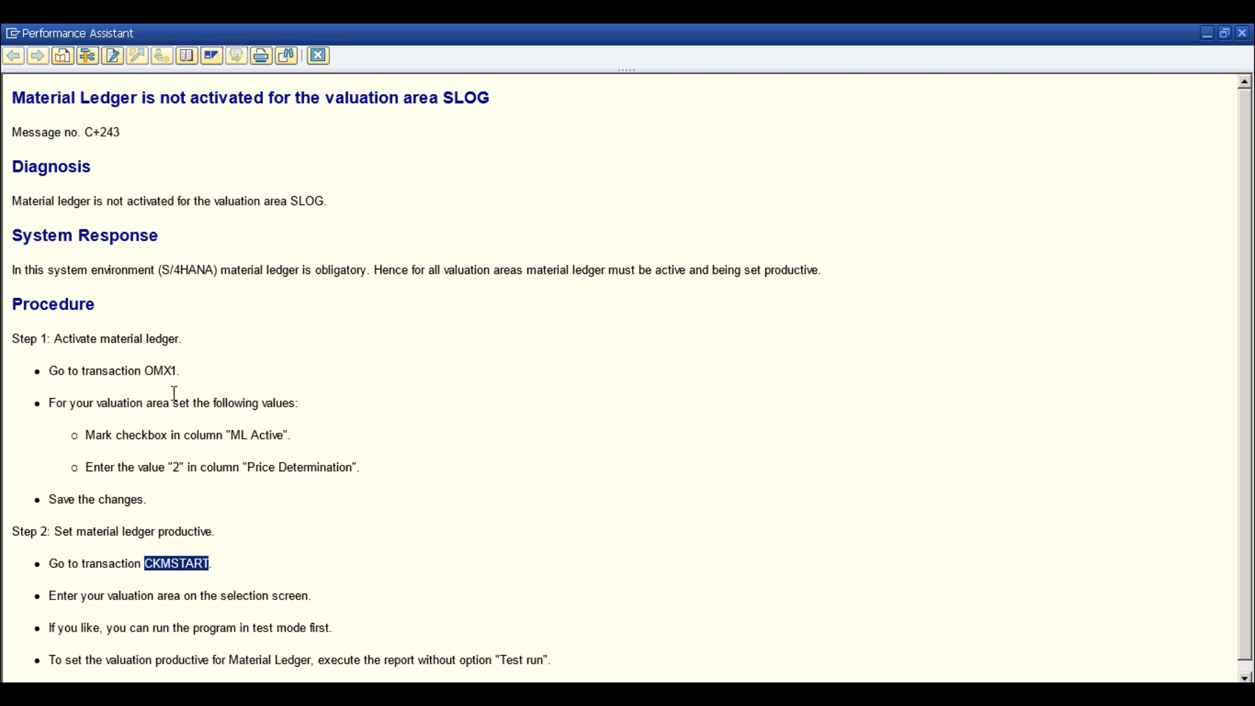
drag(145, 371, 182, 371)
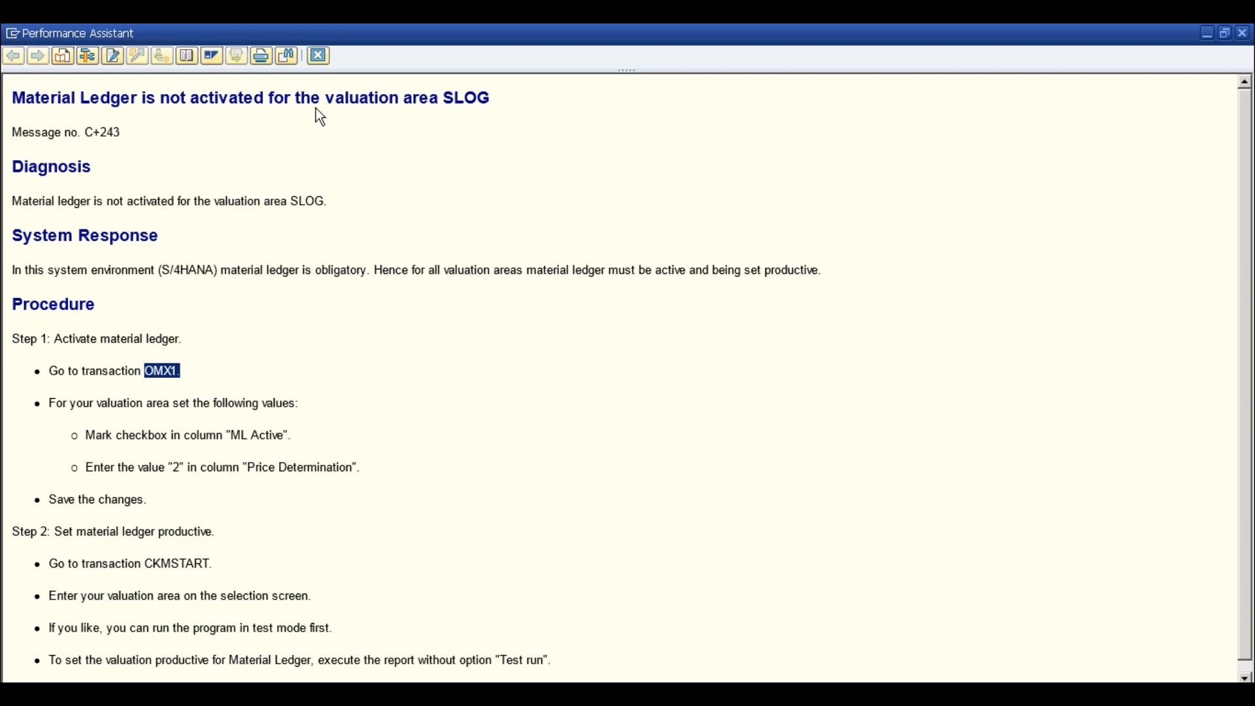
key(Escape)
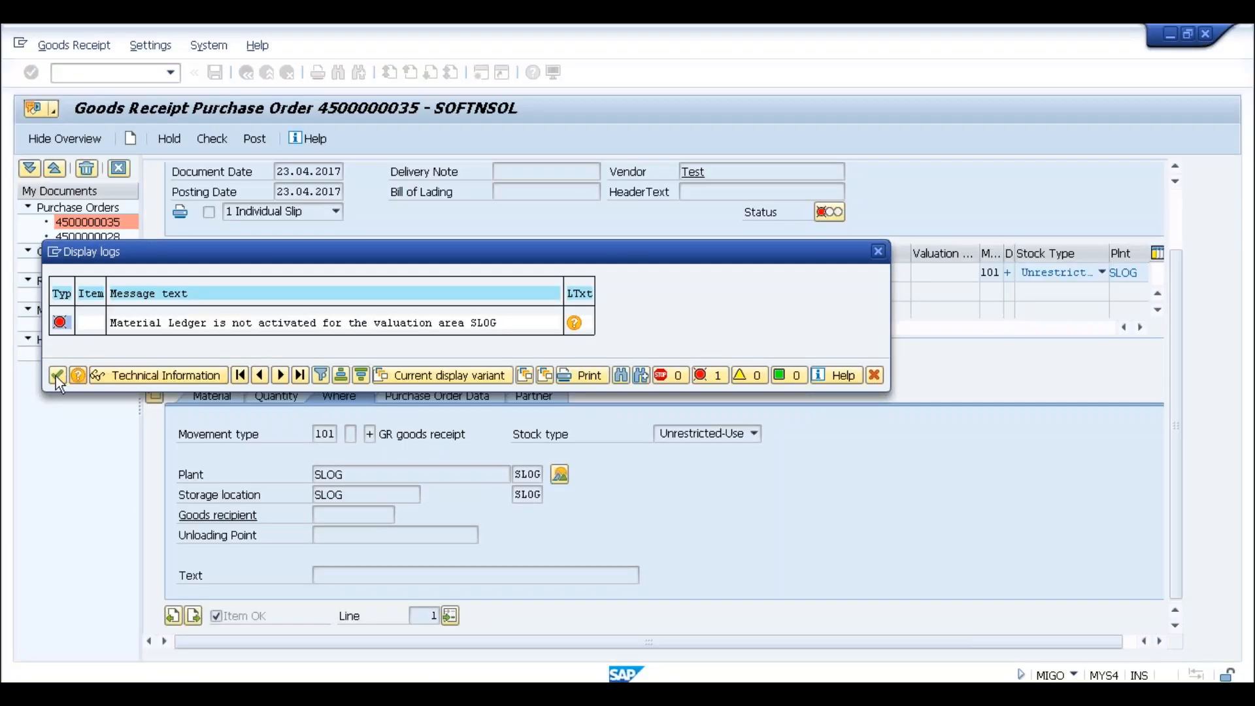
click(56, 375)
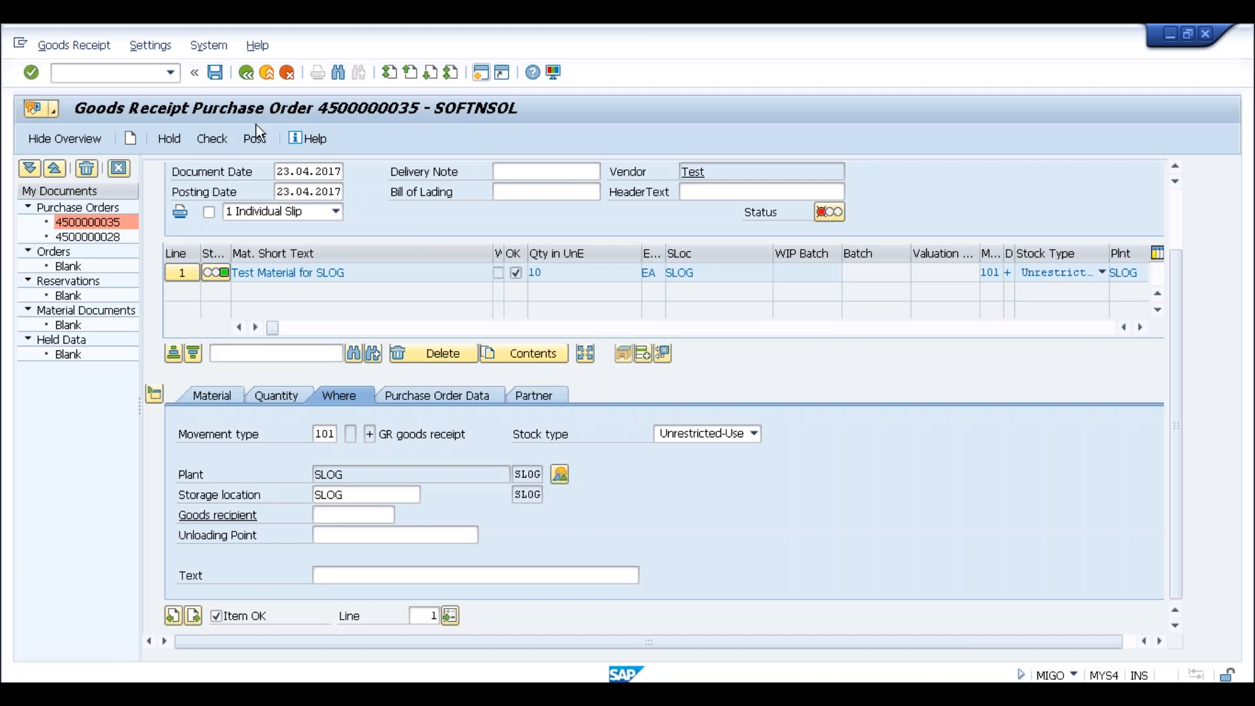
Exit MIGO, clear the mistyped PO number and run OMX1
key(F3)
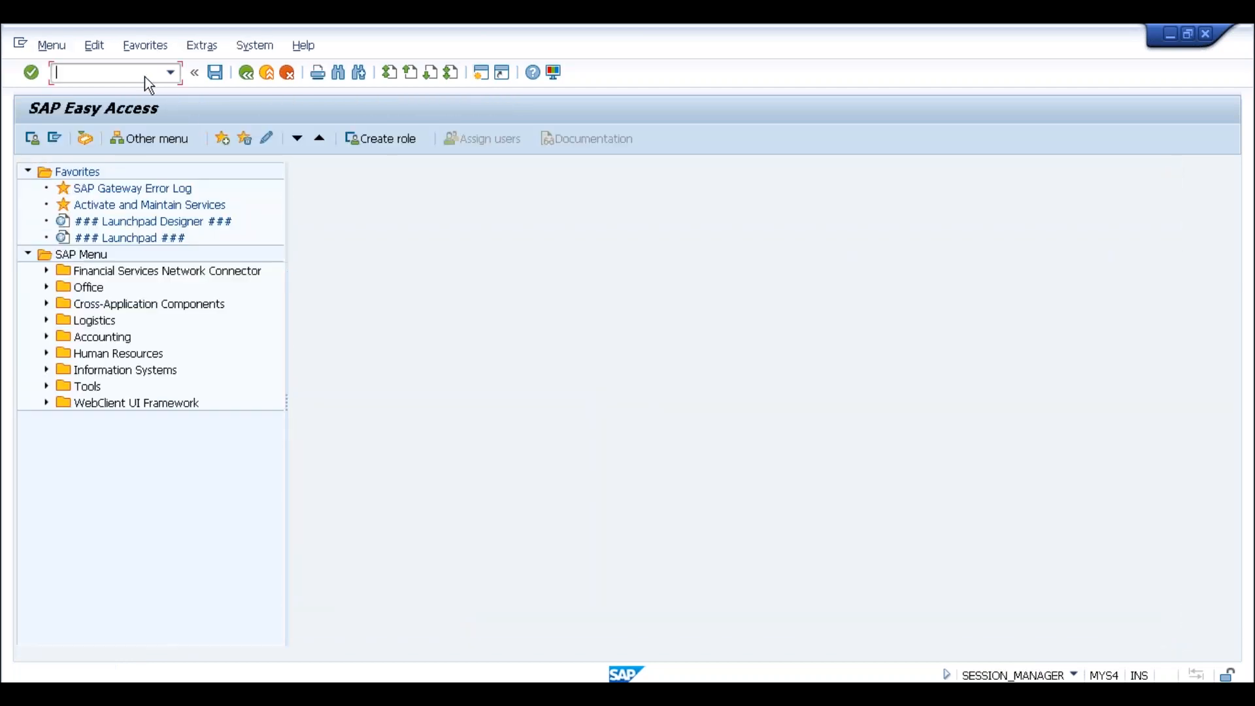
text(4500000035)
key(BackSpace)
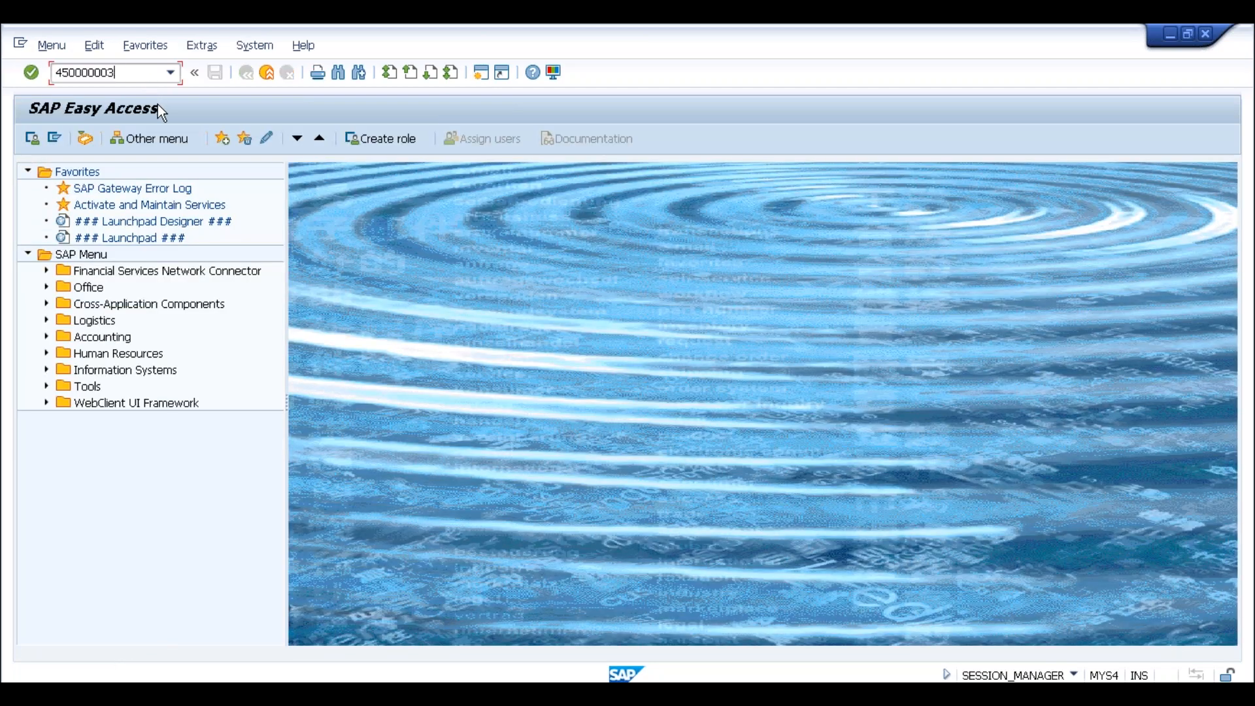
key(BackSpace)
key(BackSpace)
key(BackSpace)
key(BackSpace)
key(BackSpace)
key(BackSpace)
key(BackSpace)
key(BackSpace)
key(BackSpace)
text(omx1)
key(Return)
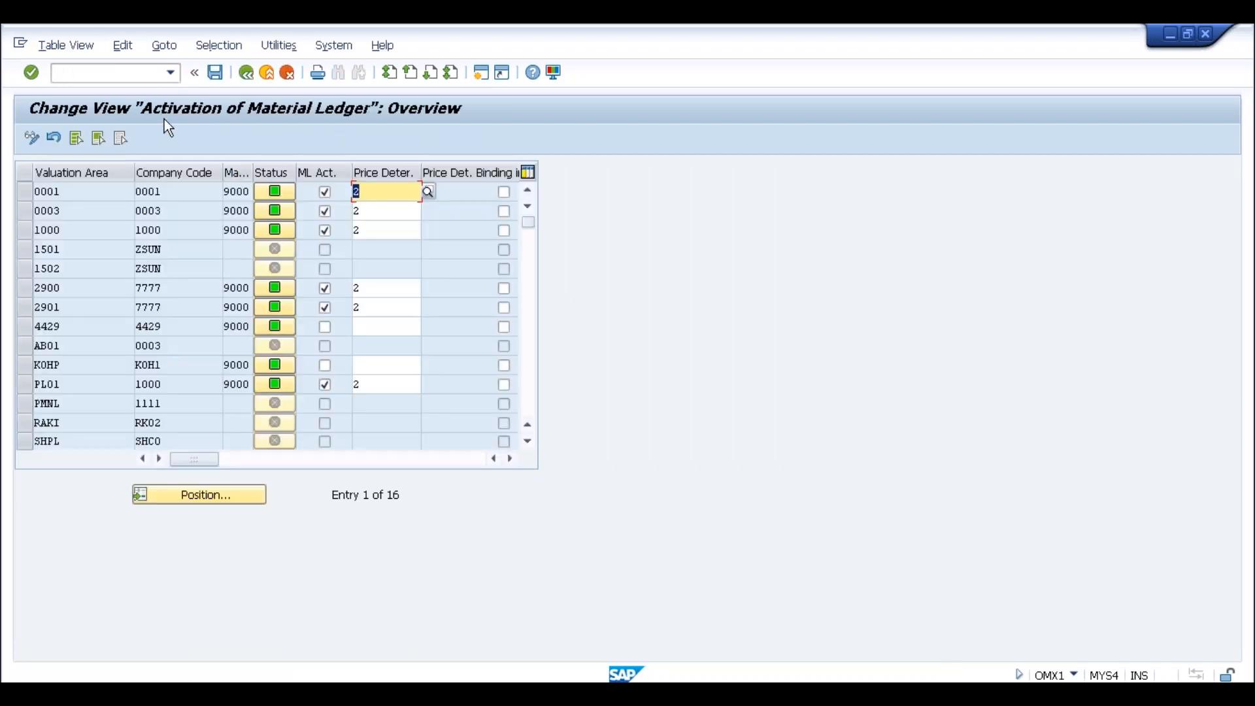
Position the material ledger activation table on valuation area SLOG, shown not yet active
click(80, 193)
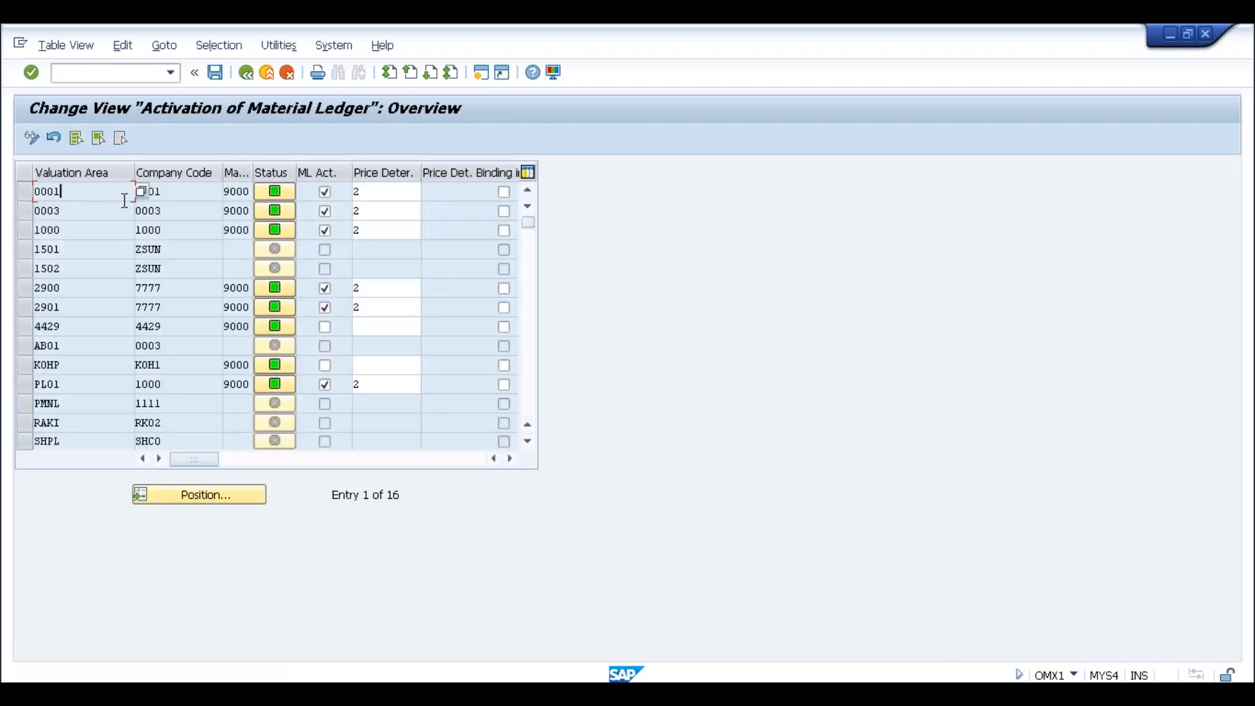
click(184, 499)
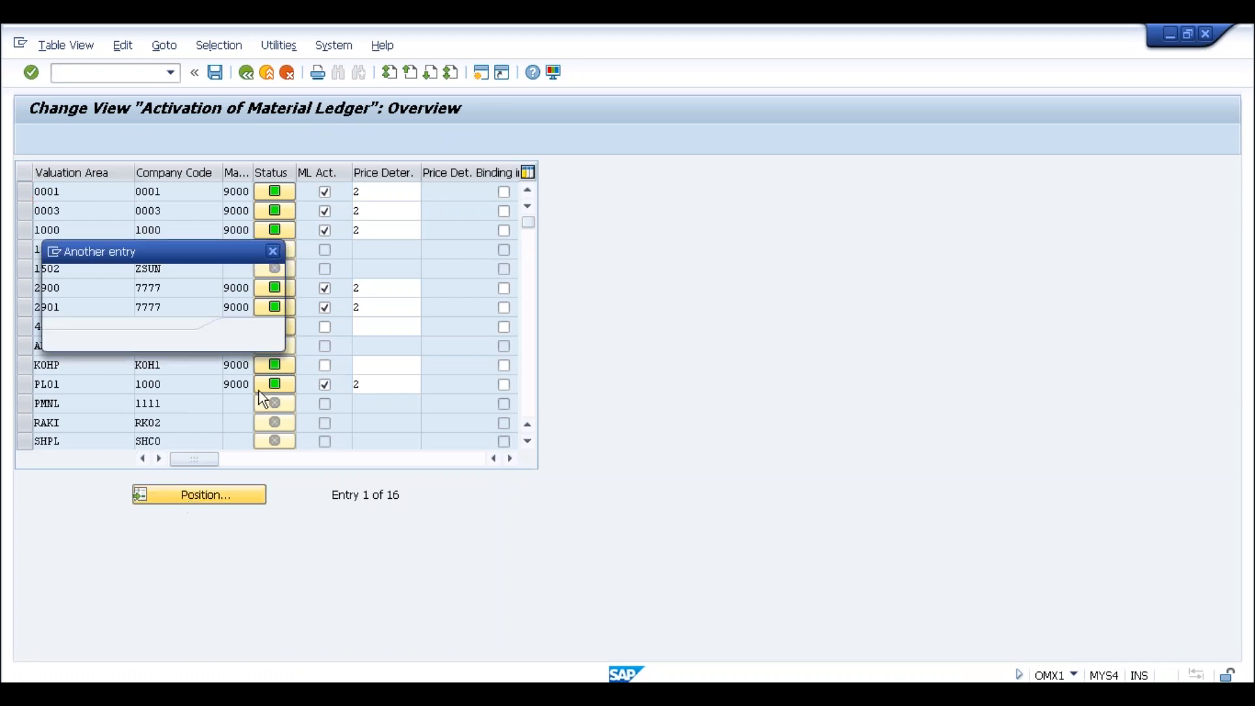
text(slog)
key(Return)
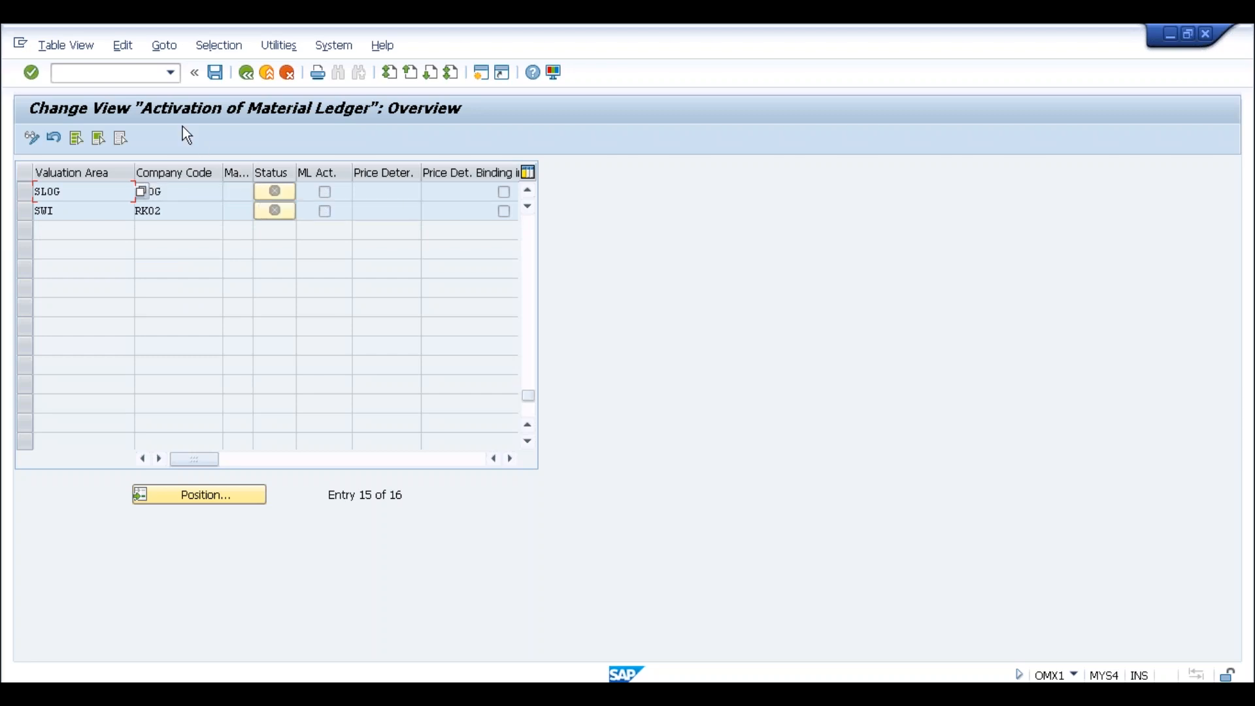
Return to customizing with /nspro
click(124, 68)
text(/nspro)
key(Return)
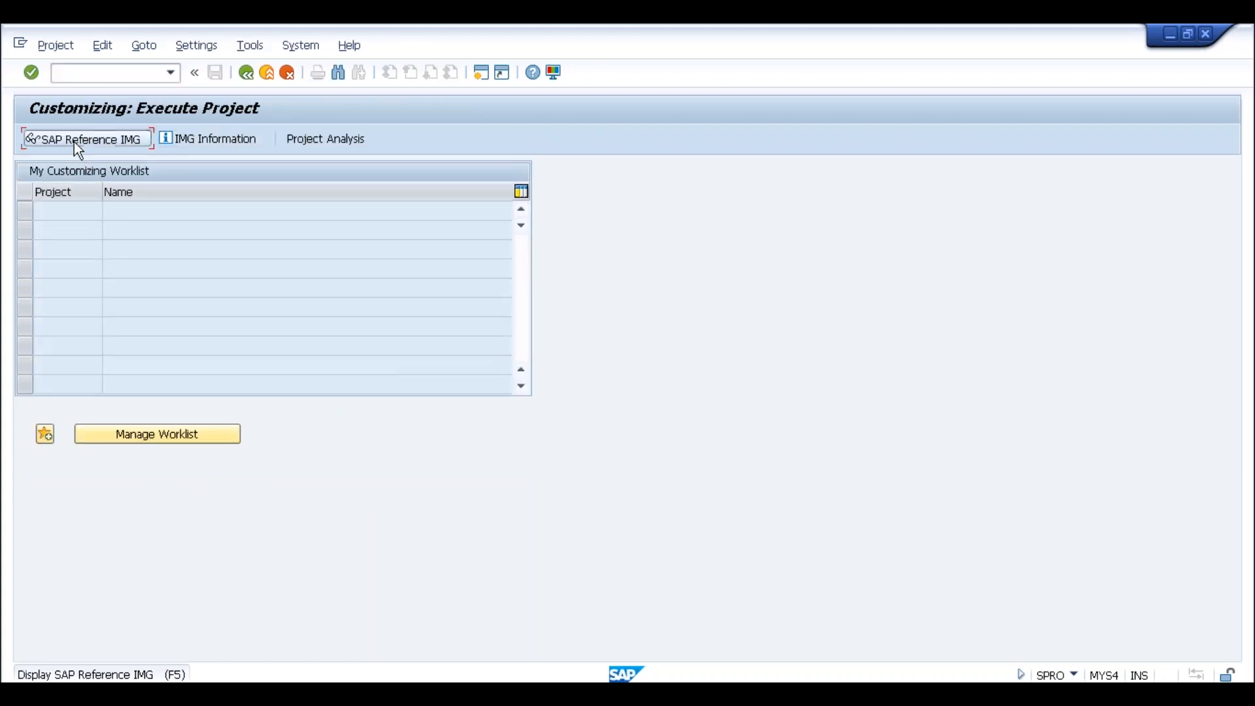
Expand Controlling > Product Cost Controlling > Actual Costing/Material Ledger and move to Maintain Number Ranges for Material Ledger Documents
key(F5)
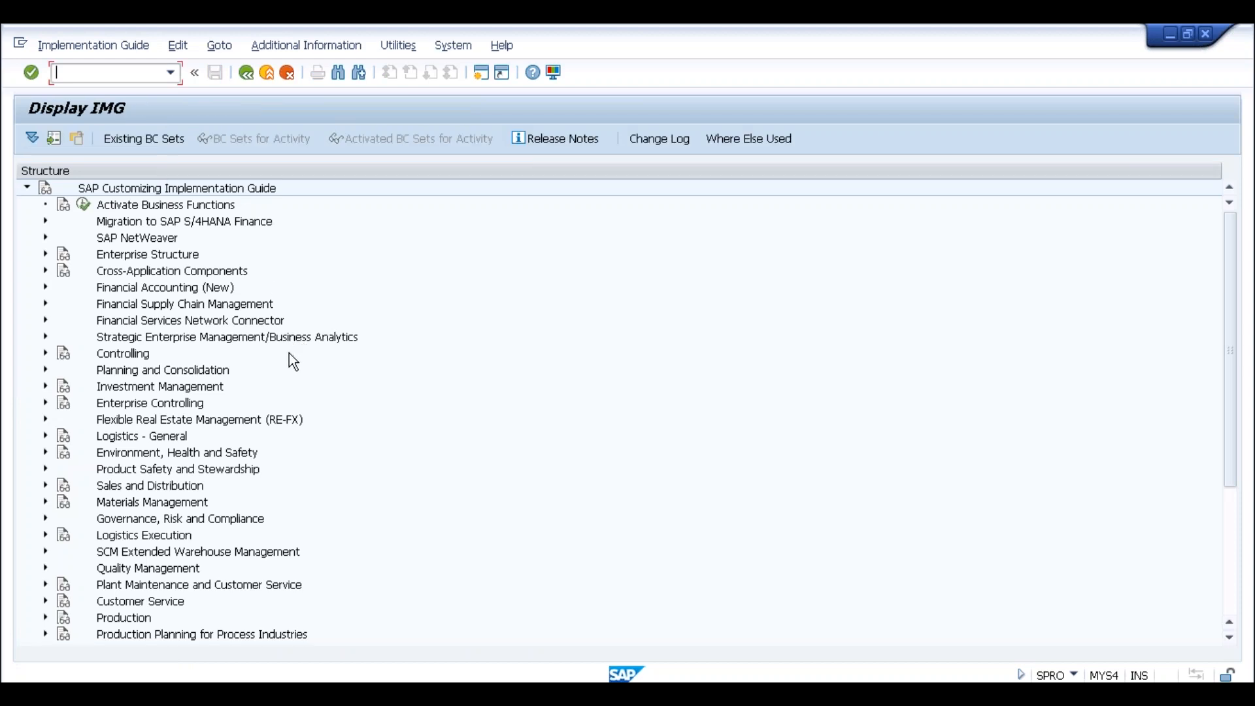
click(135, 359)
click(44, 354)
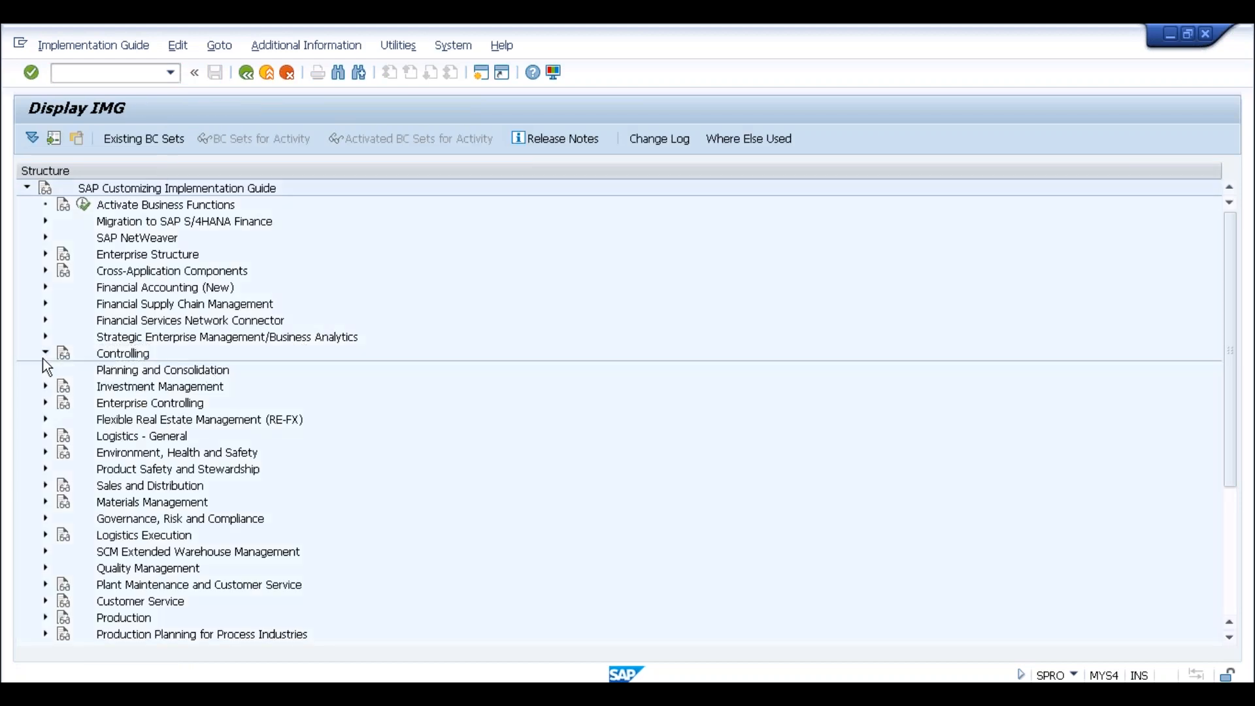
scroll(193, 379, down, 3)
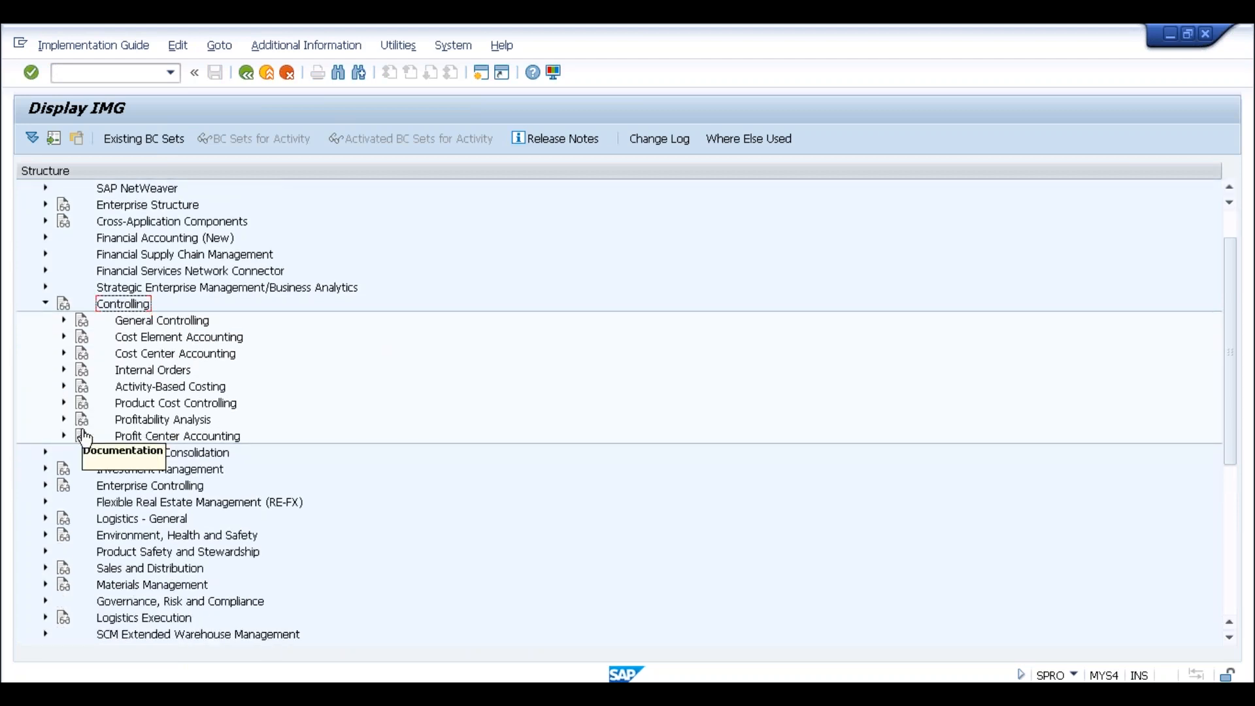
click(63, 404)
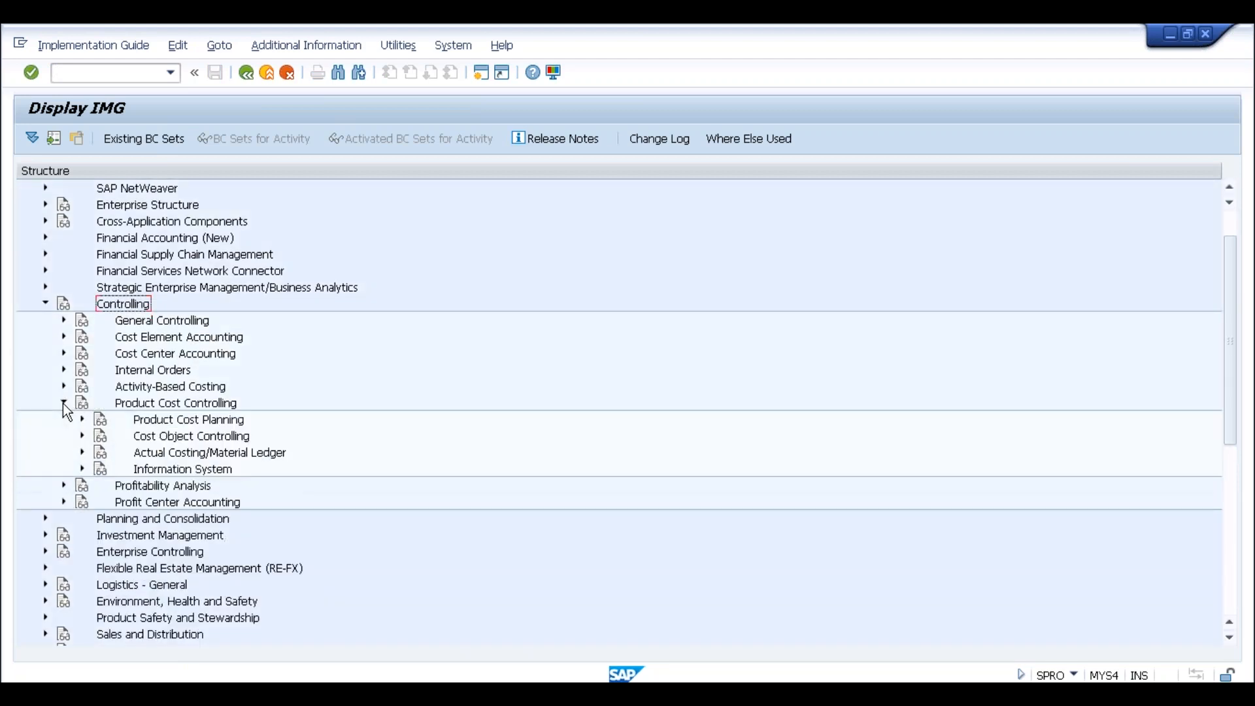
click(174, 454)
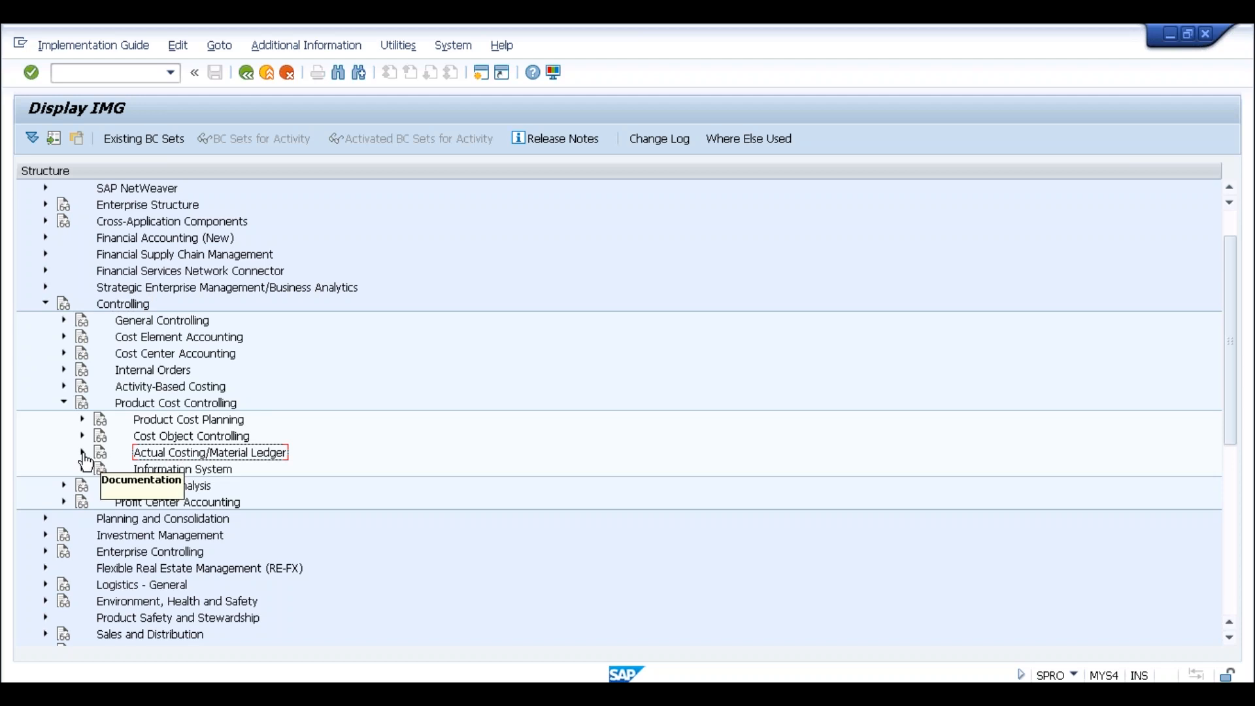
scroll(172, 461, down, 1)
scroll(277, 427, down, 1)
click(222, 391)
click(218, 405)
click(212, 421)
click(210, 436)
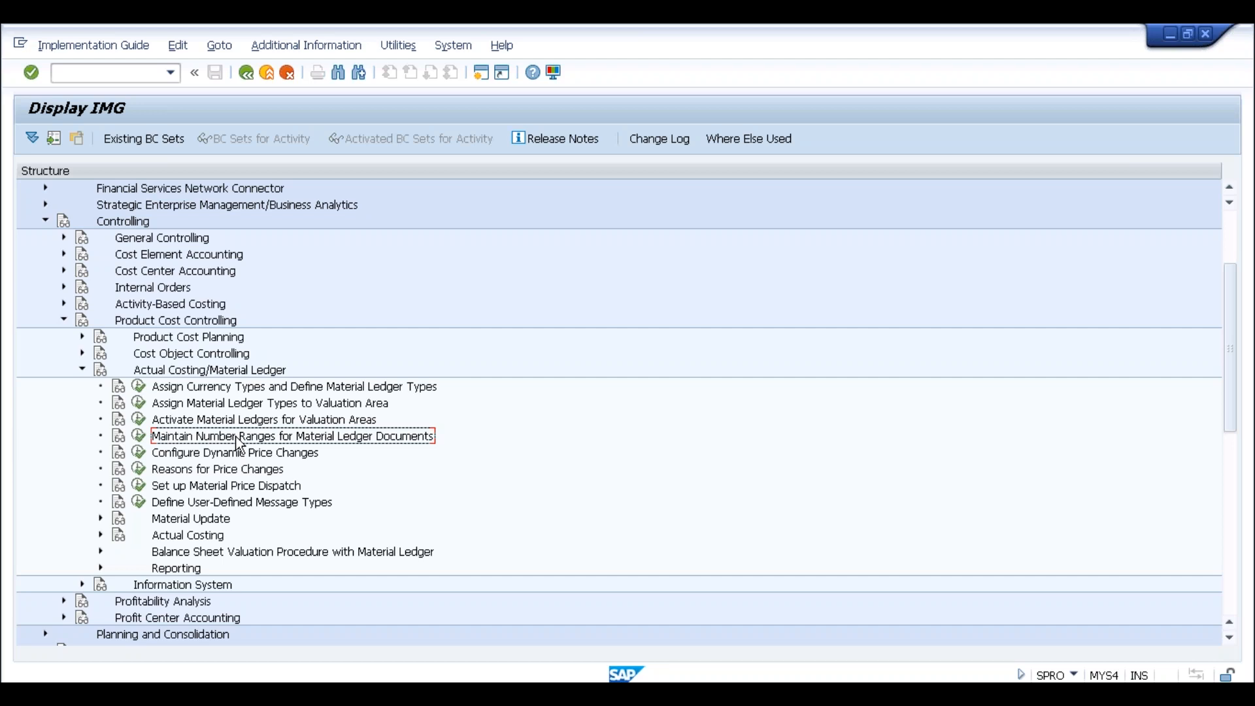
click(199, 389)
click(200, 402)
click(195, 420)
click(190, 438)
Log on to S4HANA 1511, picking the user id from history and entering the password
click(274, 693)
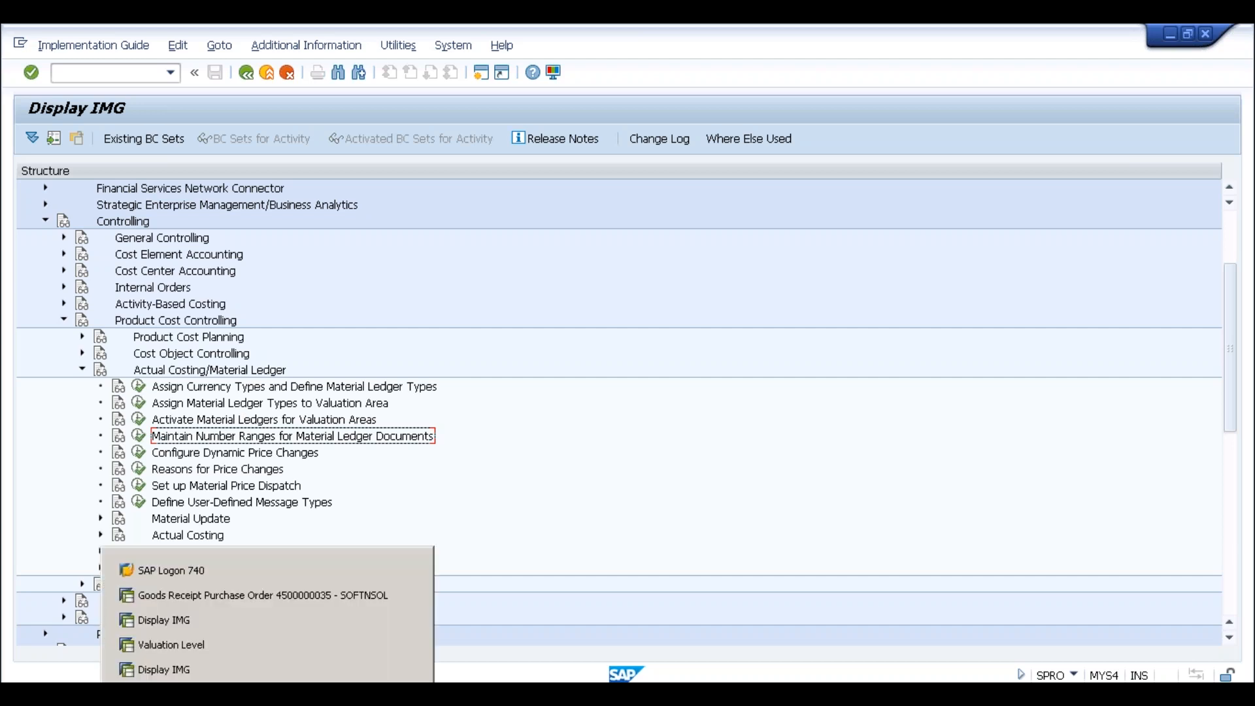
click(197, 571)
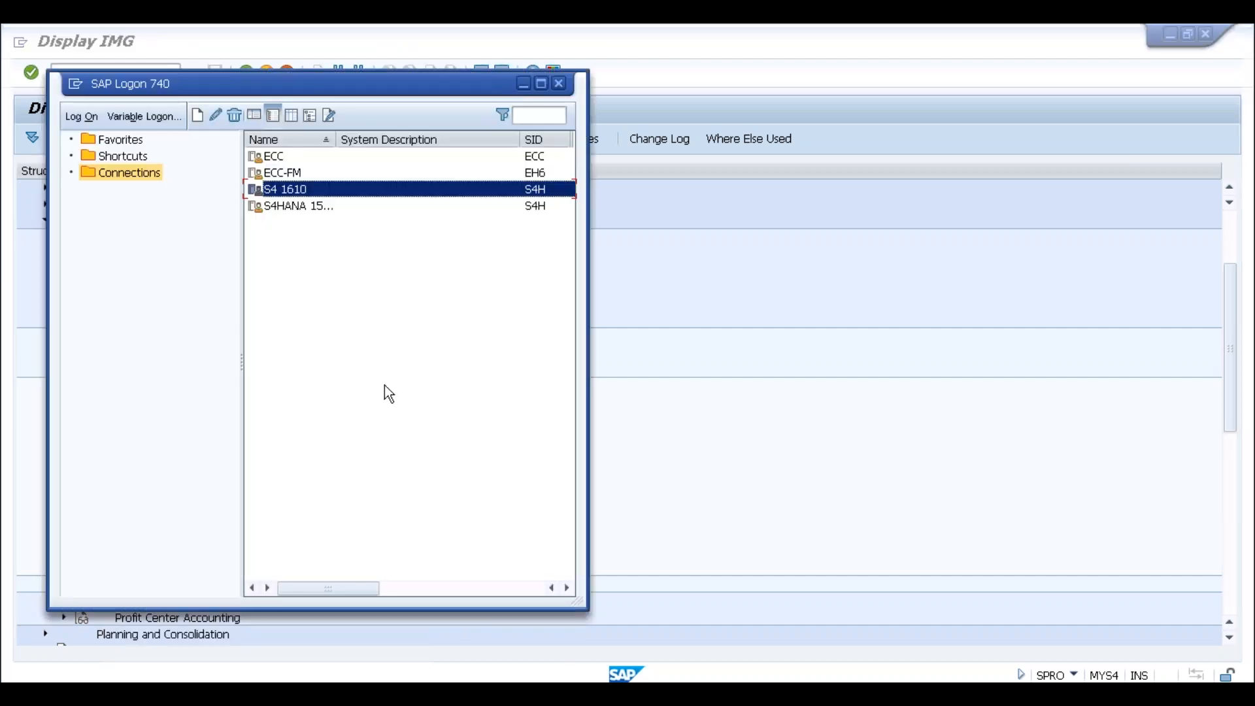
double_click(311, 208)
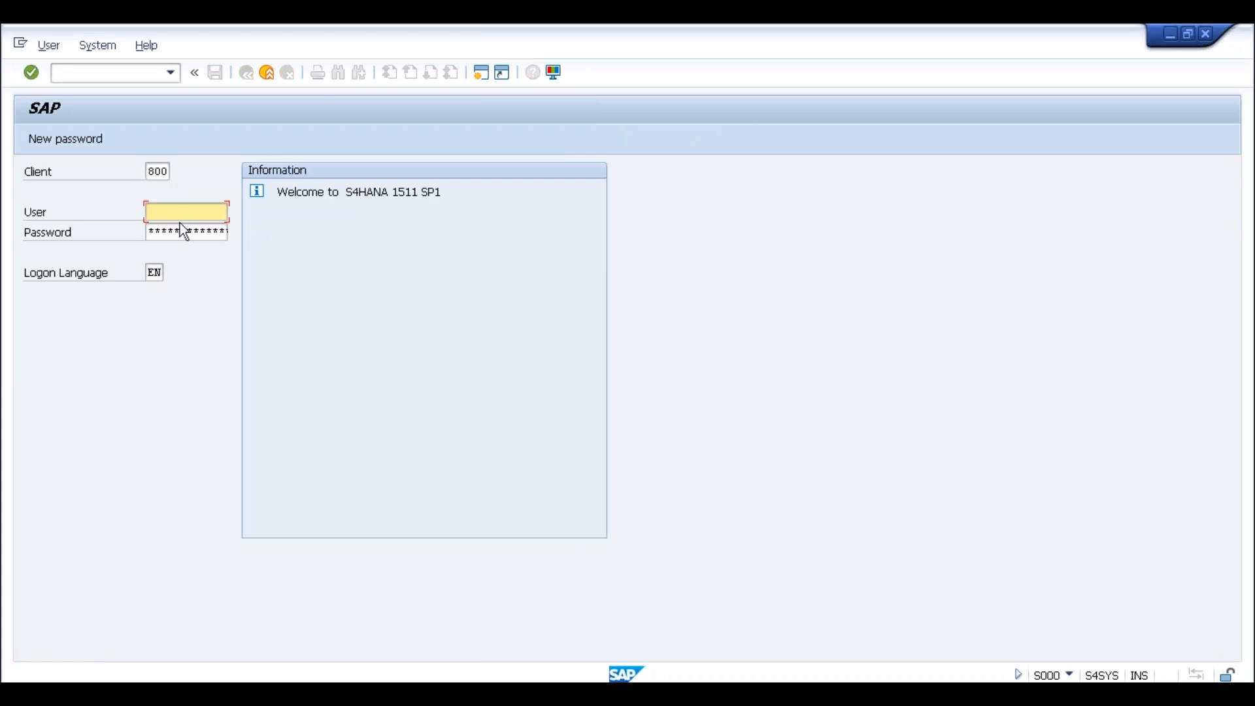
key(space)
click(174, 245)
drag(196, 209, 141, 209)
key(BackSpace)
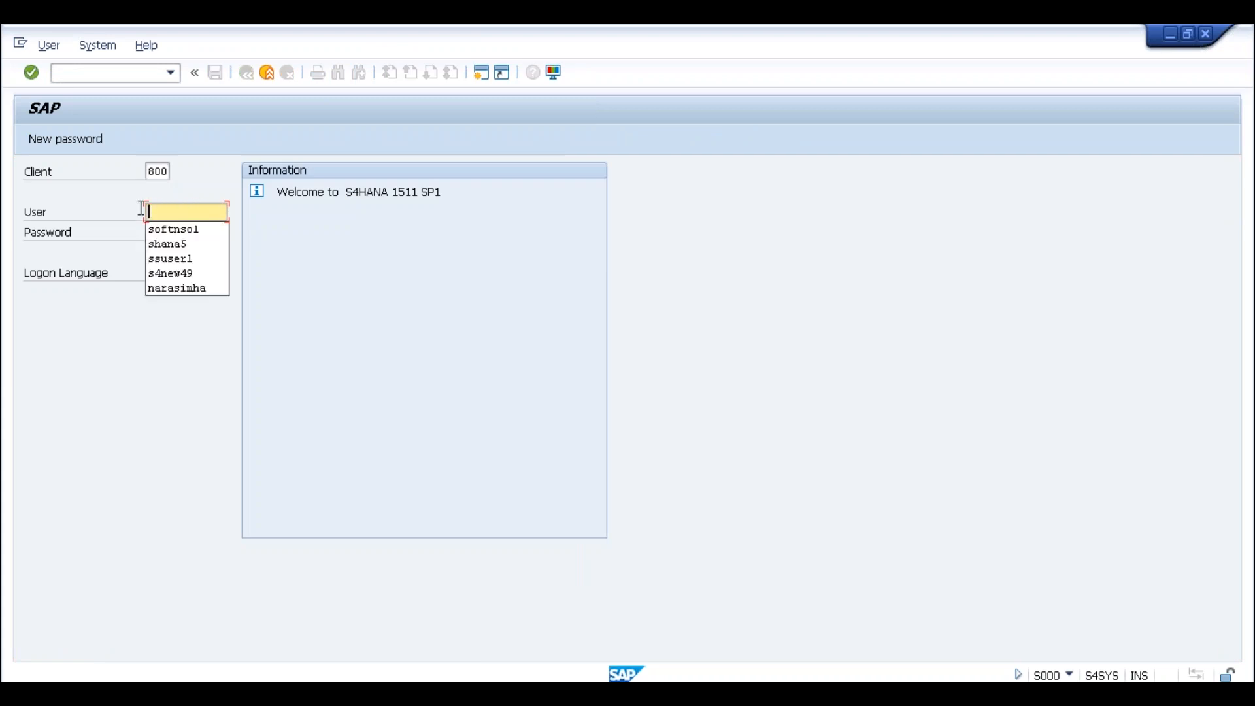
click(182, 259)
click(175, 233)
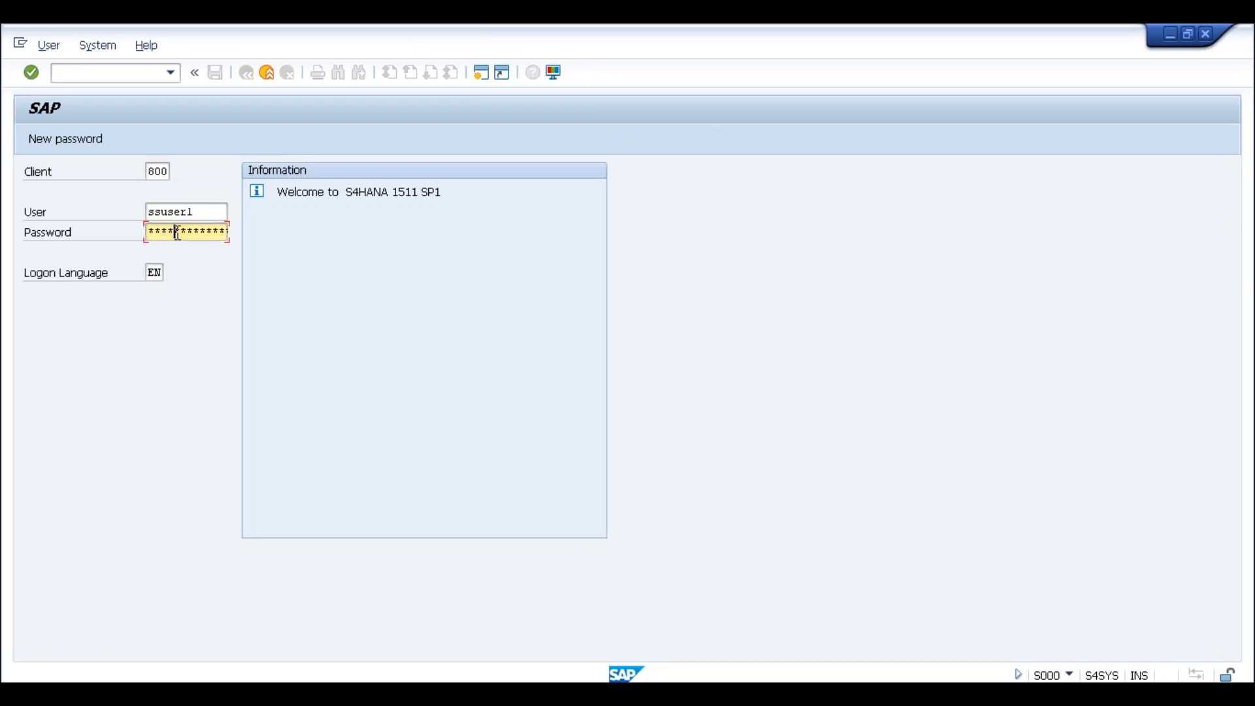
key(Return)
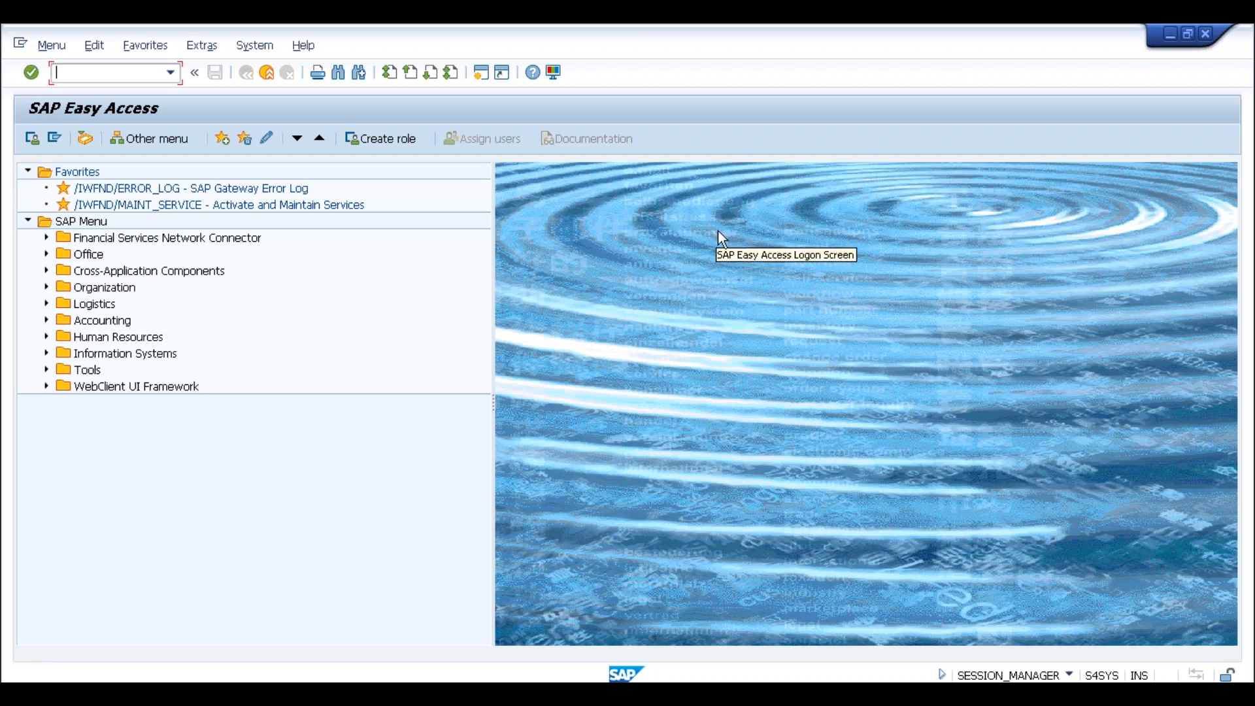
In SPRO, expand Controlling > Product Cost Controlling > Actual Costing/Material Ledger
text(spro)
key(Return)
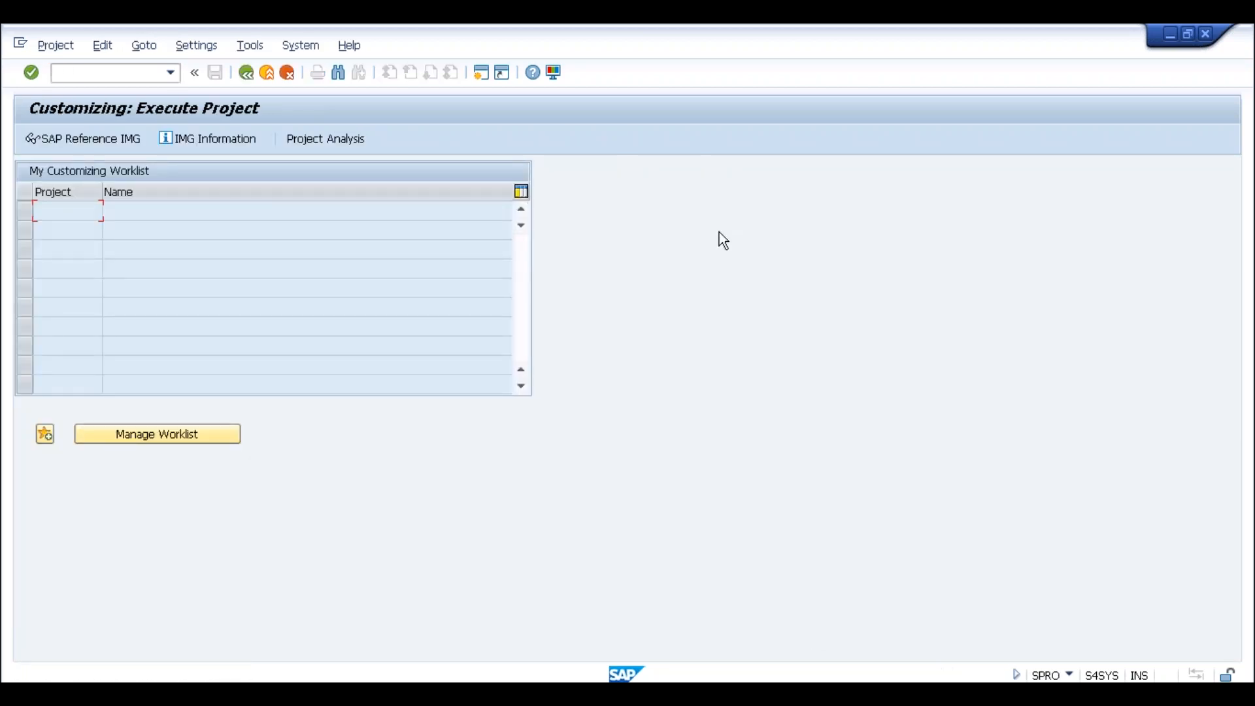
click(117, 139)
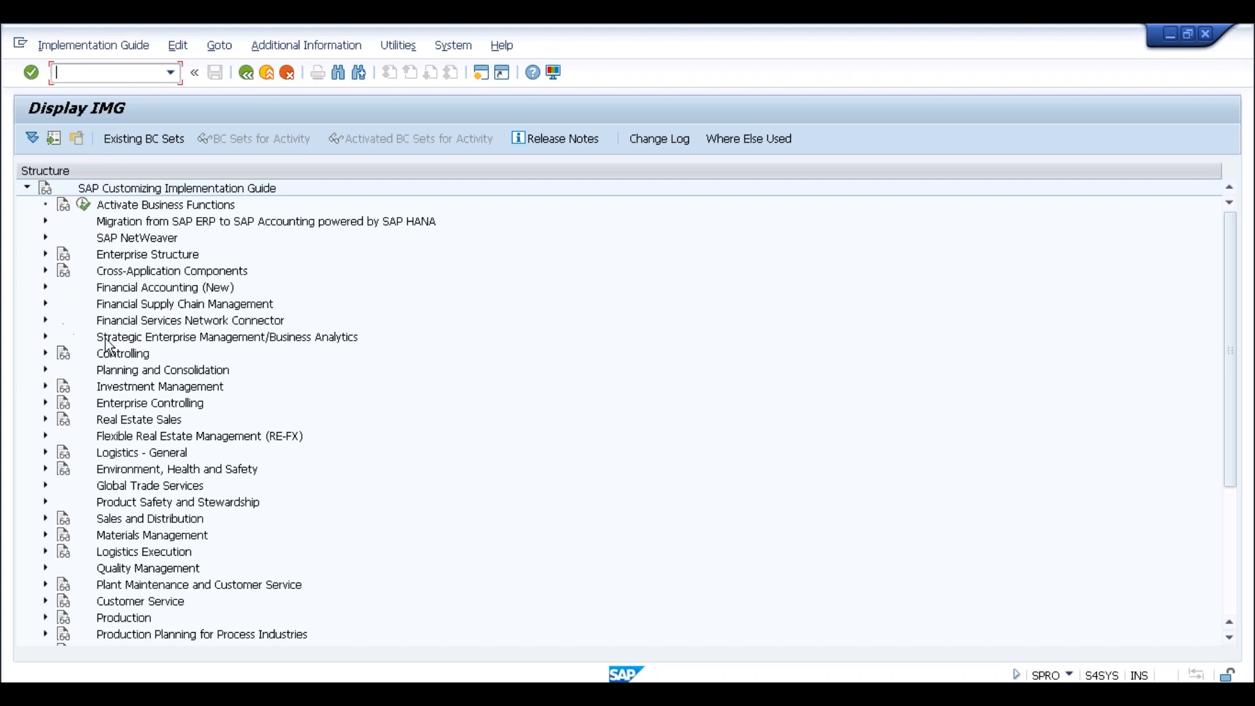
click(46, 353)
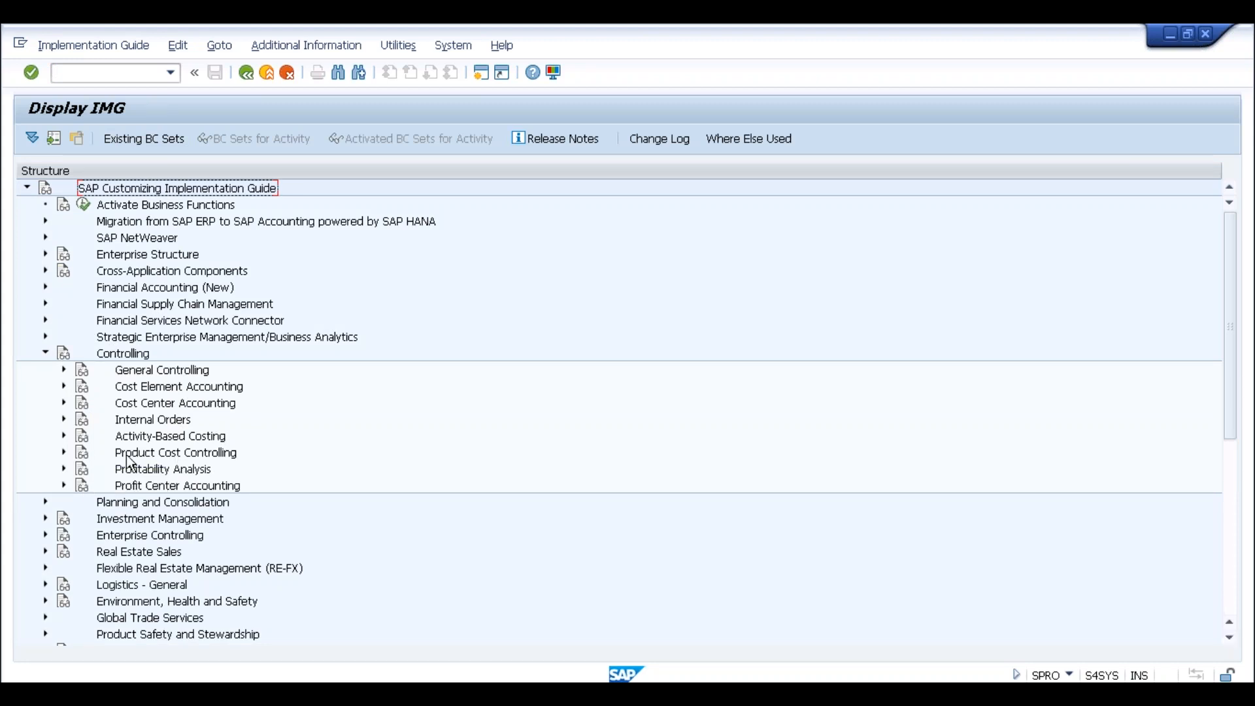
click(93, 457)
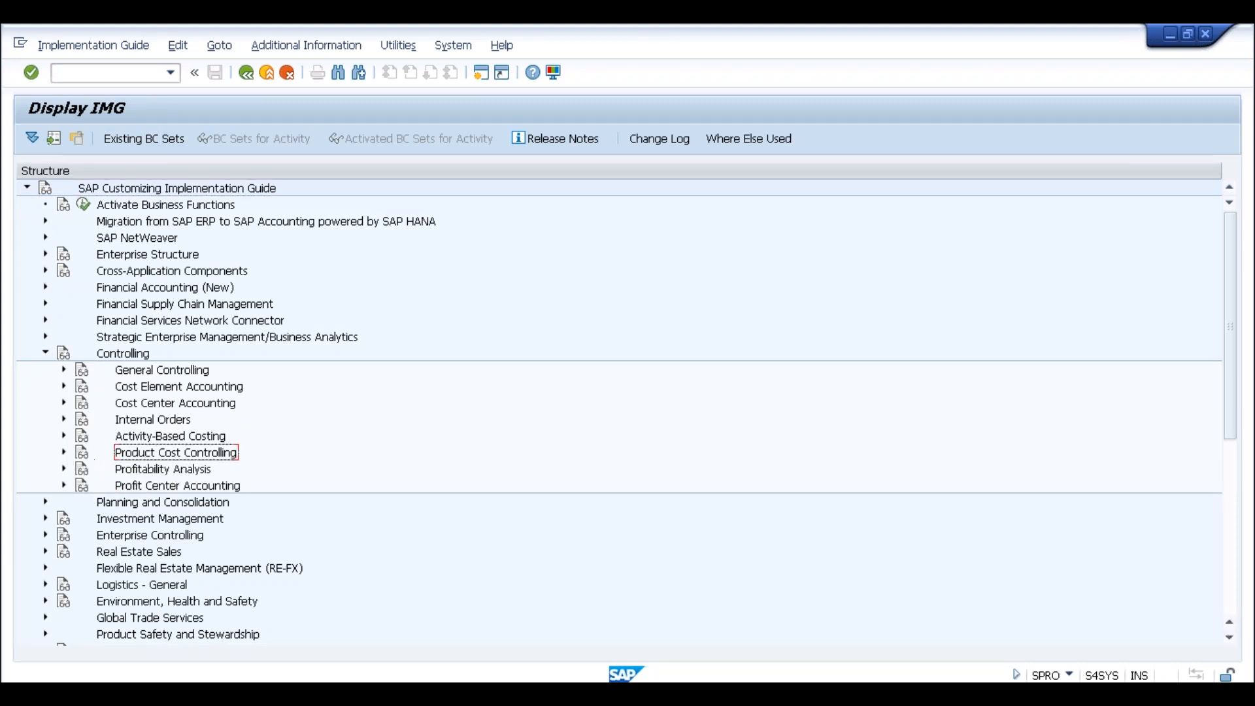
click(63, 453)
scroll(268, 408, down, 3)
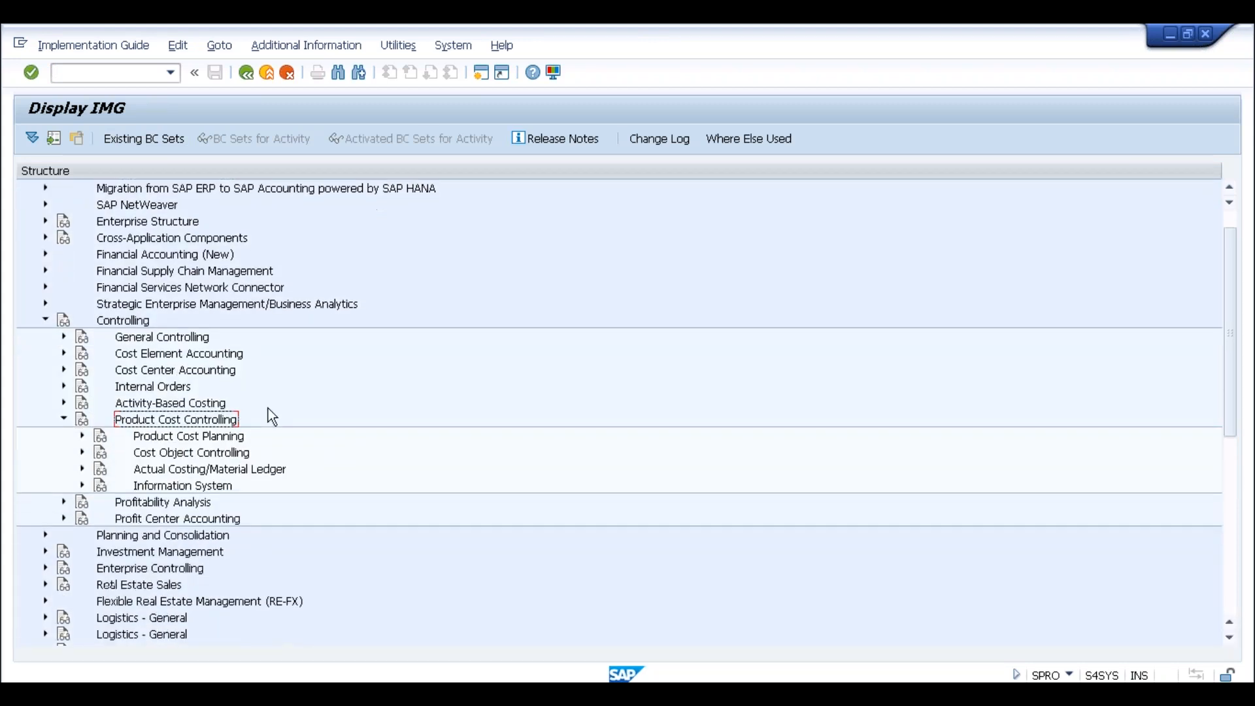
click(168, 453)
click(82, 452)
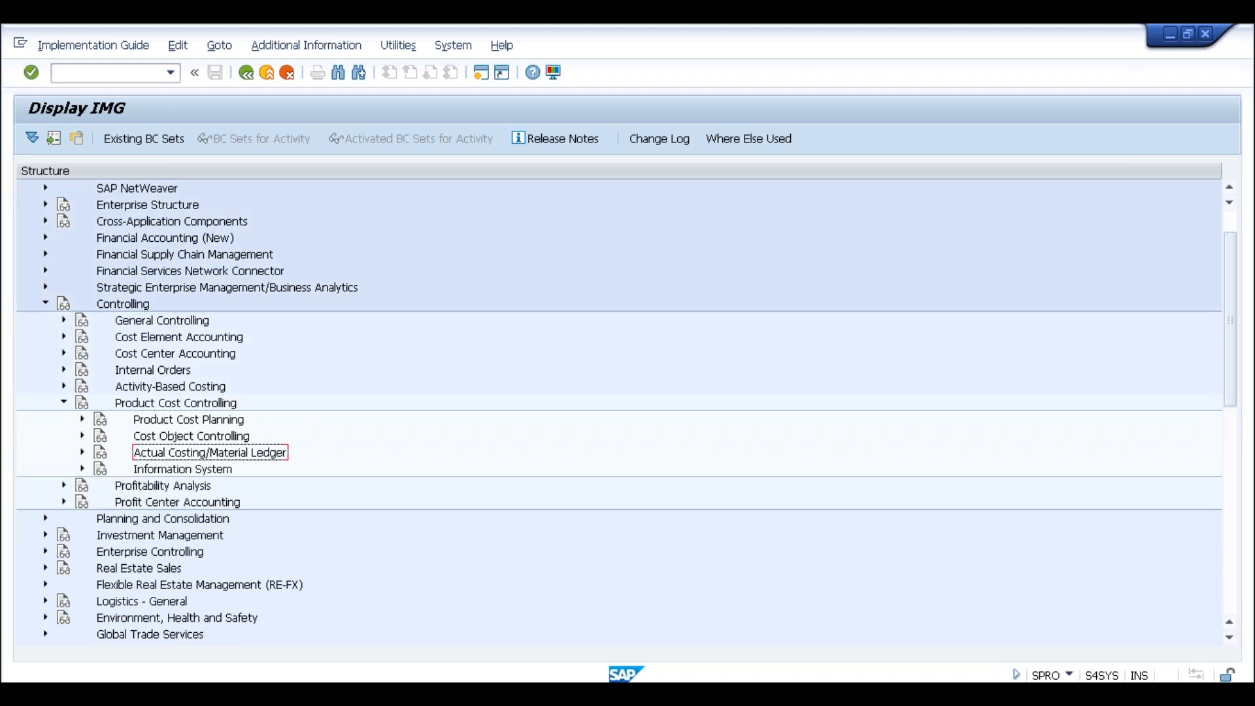
scroll(297, 381, down, 3)
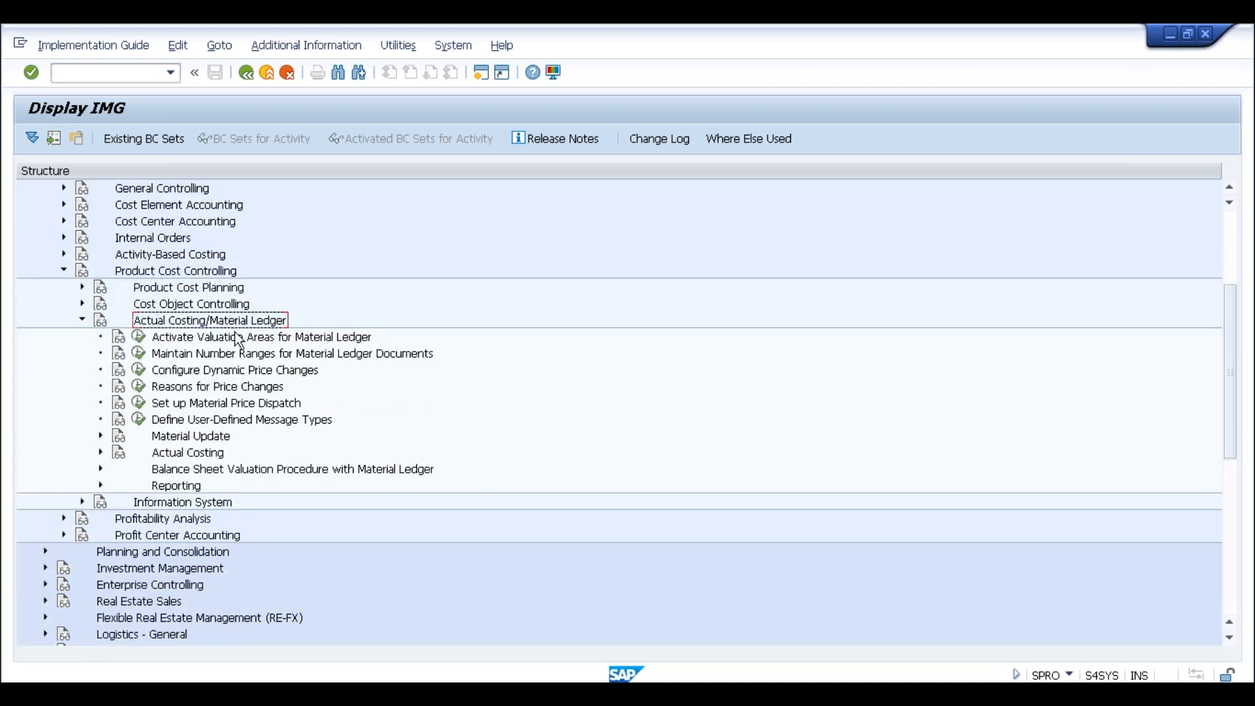
Run Activate Valuation Areas for Material Ledger and choose Activate Material Ledger
click(193, 439)
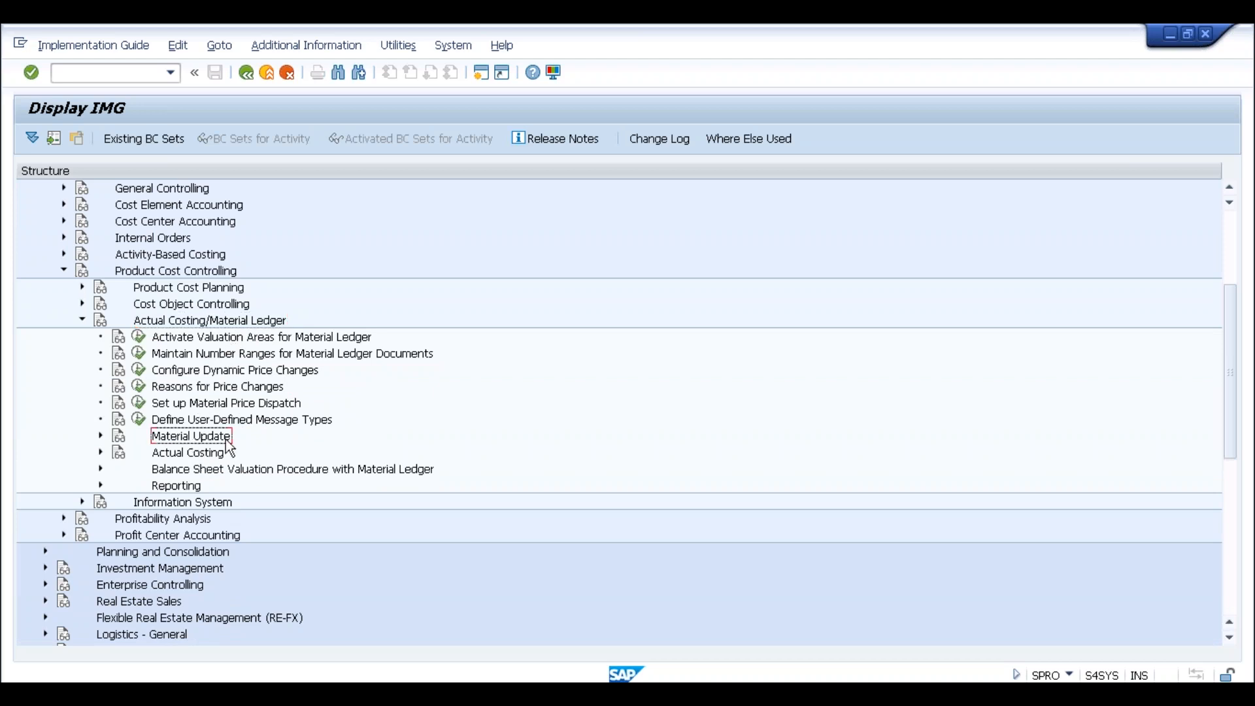
click(191, 452)
click(215, 472)
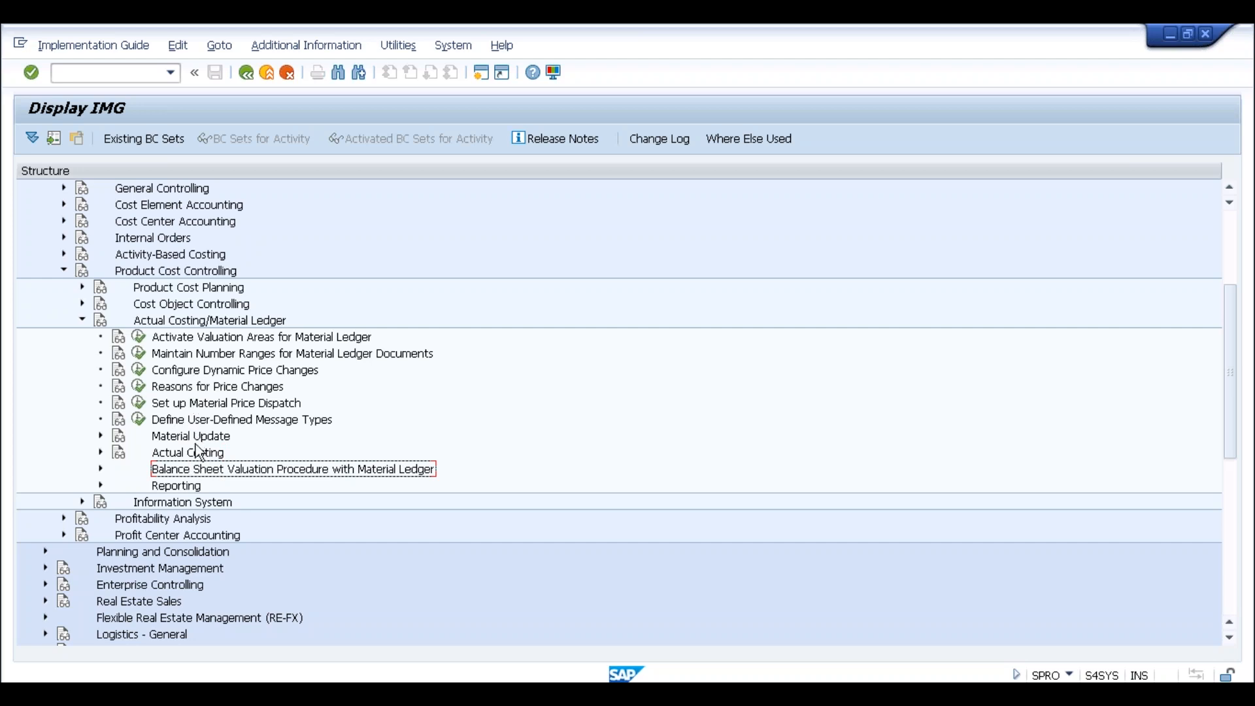
click(184, 338)
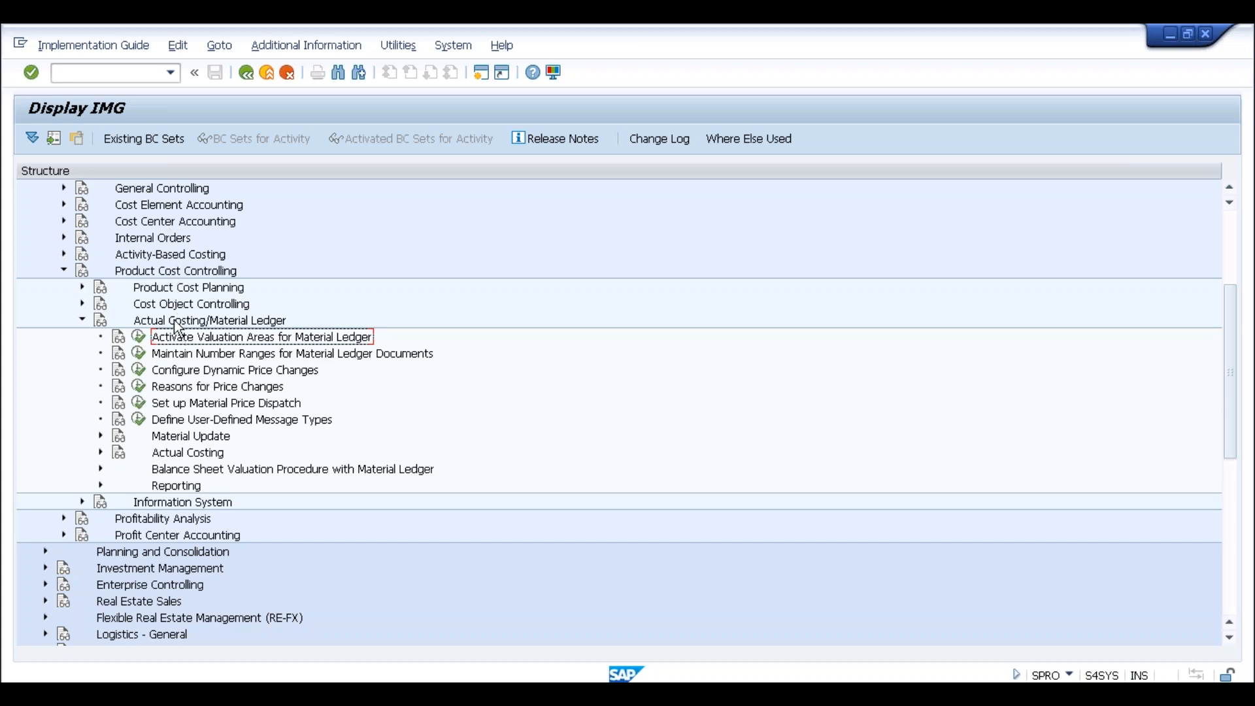
click(138, 336)
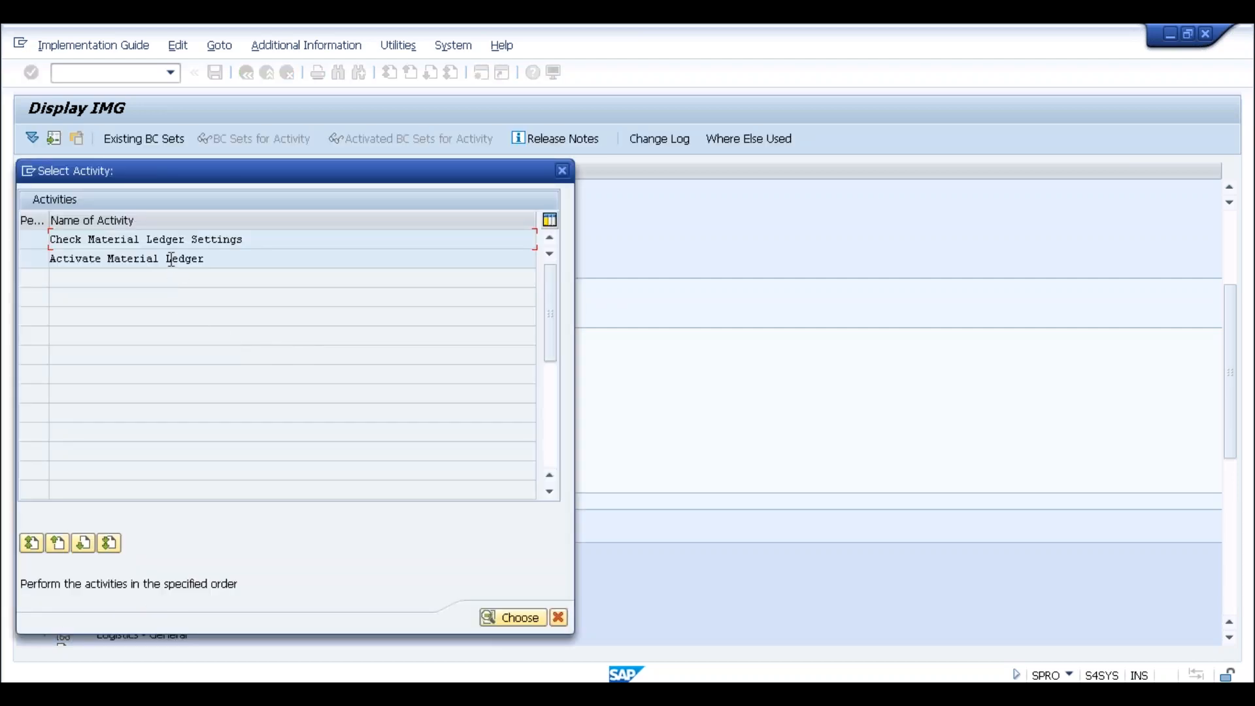
double_click(171, 260)
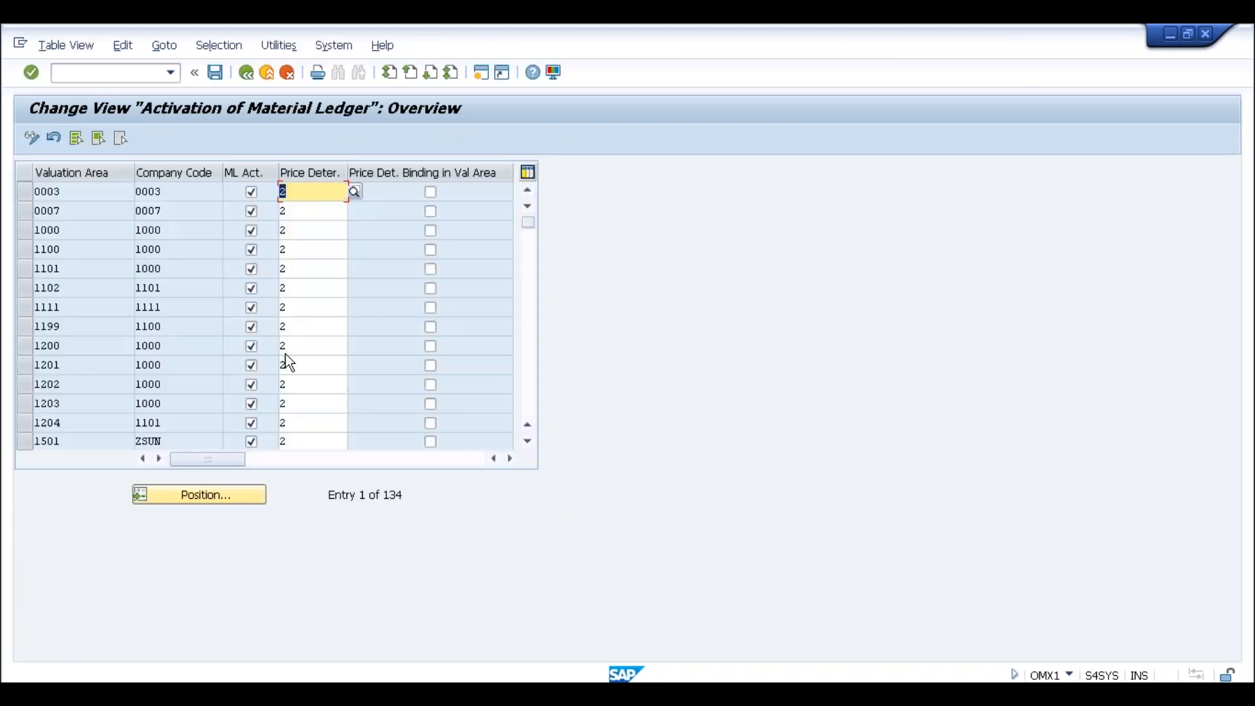
Jump to valuation area SLOG and verify ML Act. is ticked with price determination 2
click(198, 496)
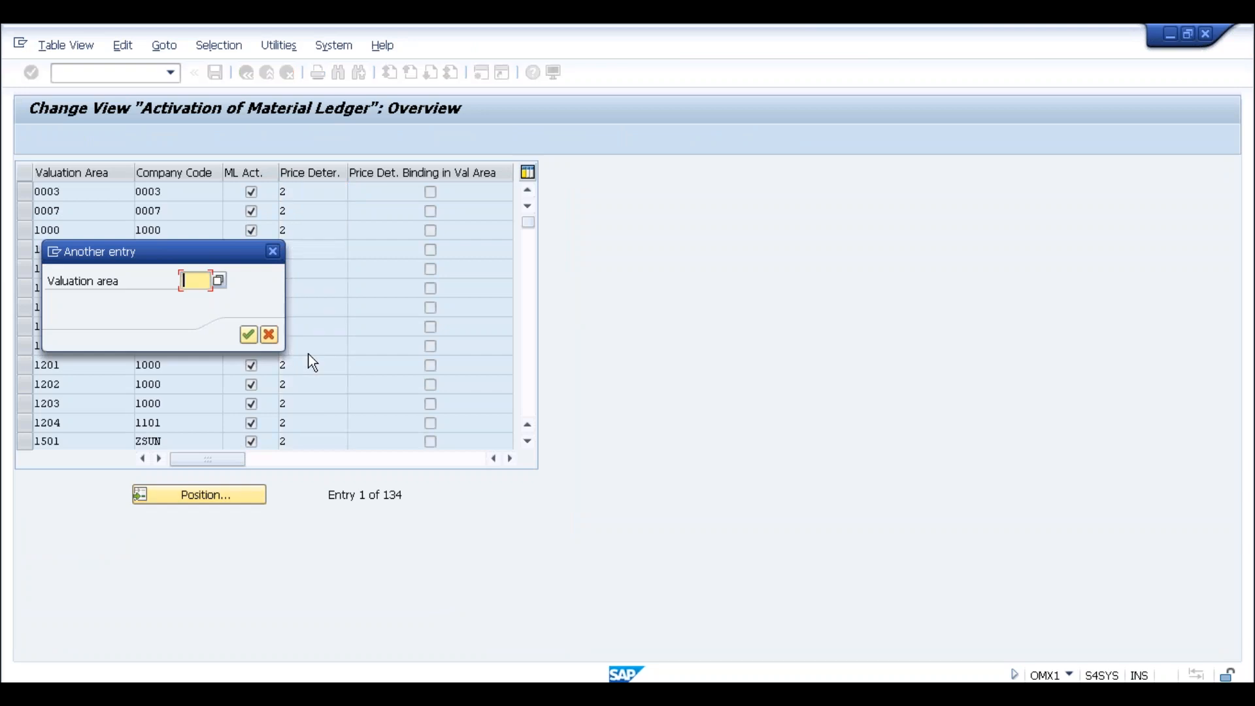
text(SLOG)
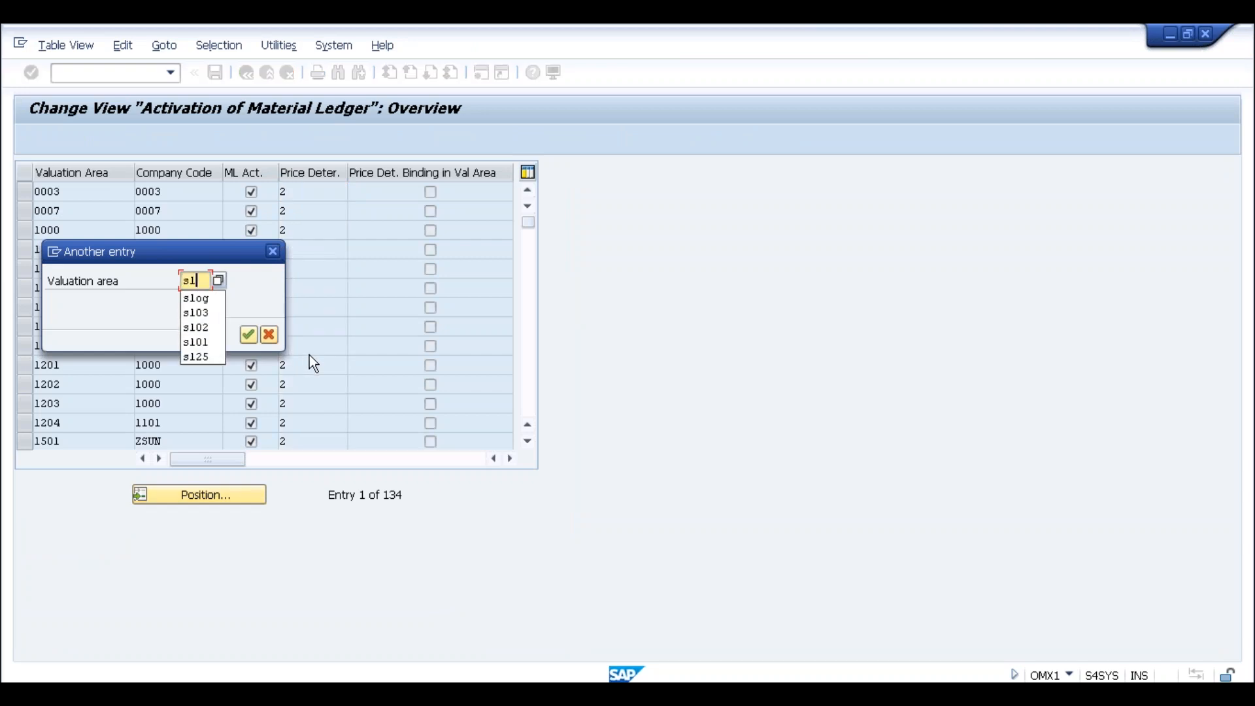
key(Return)
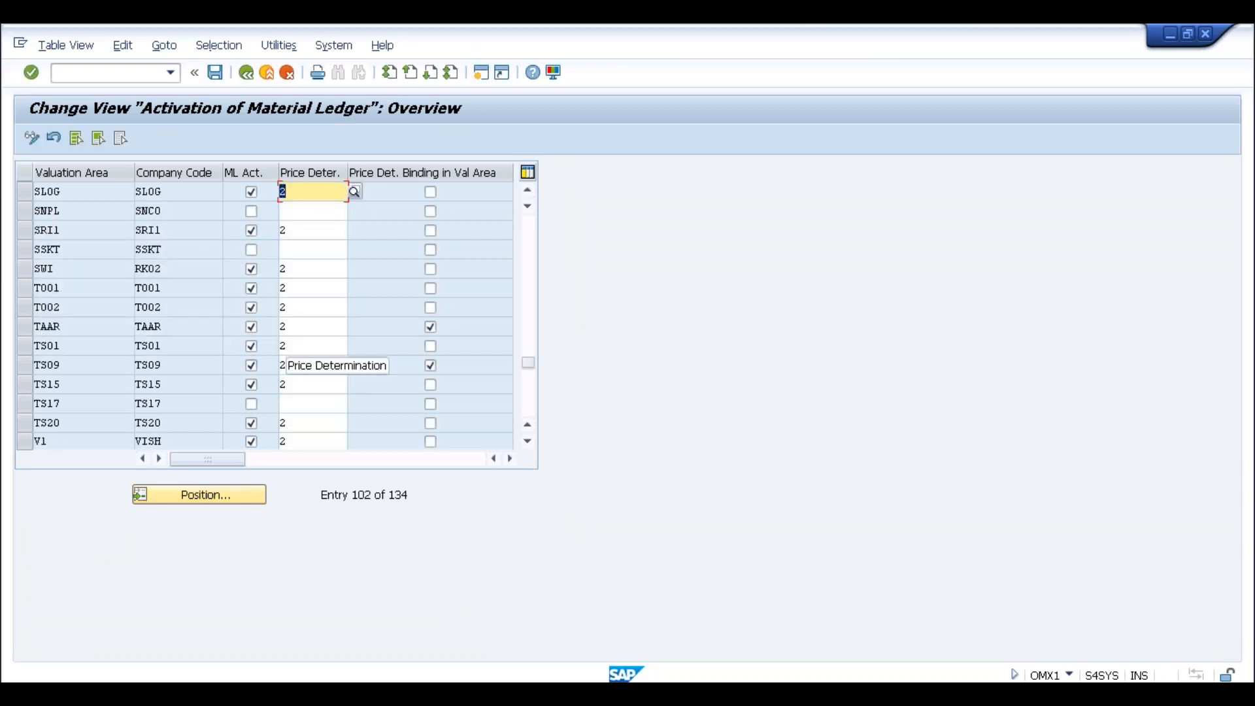
click(62, 193)
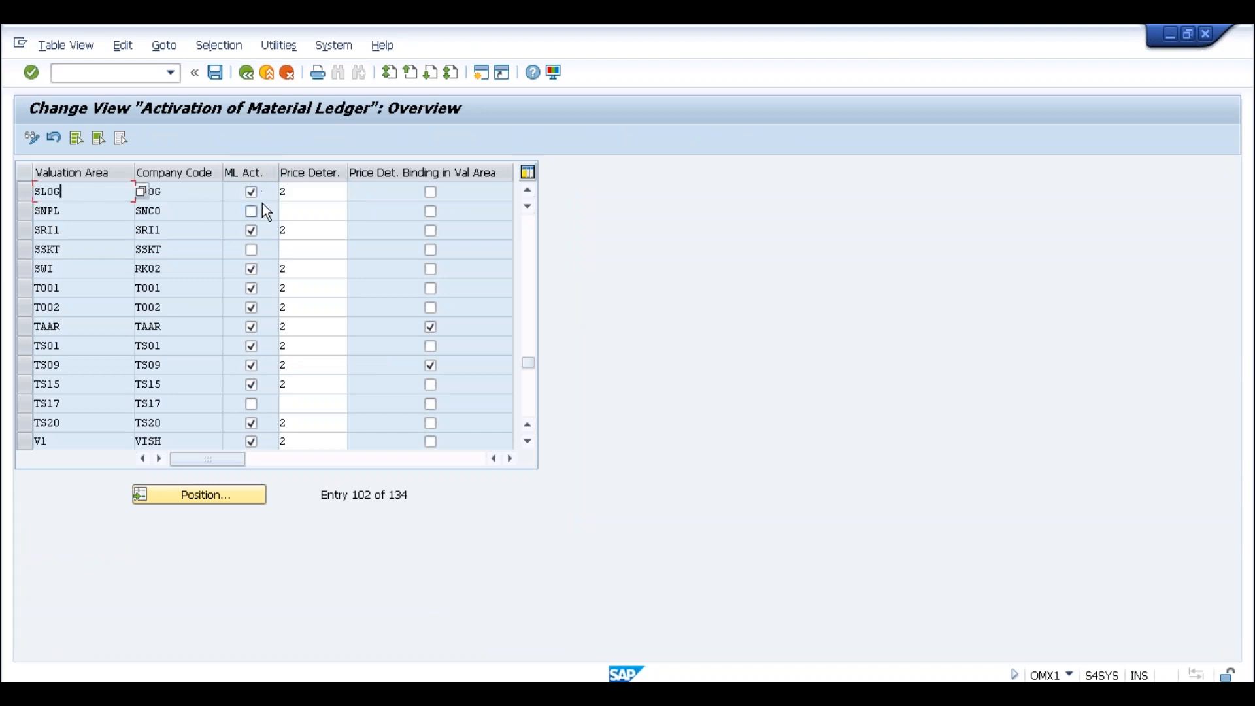
click(291, 191)
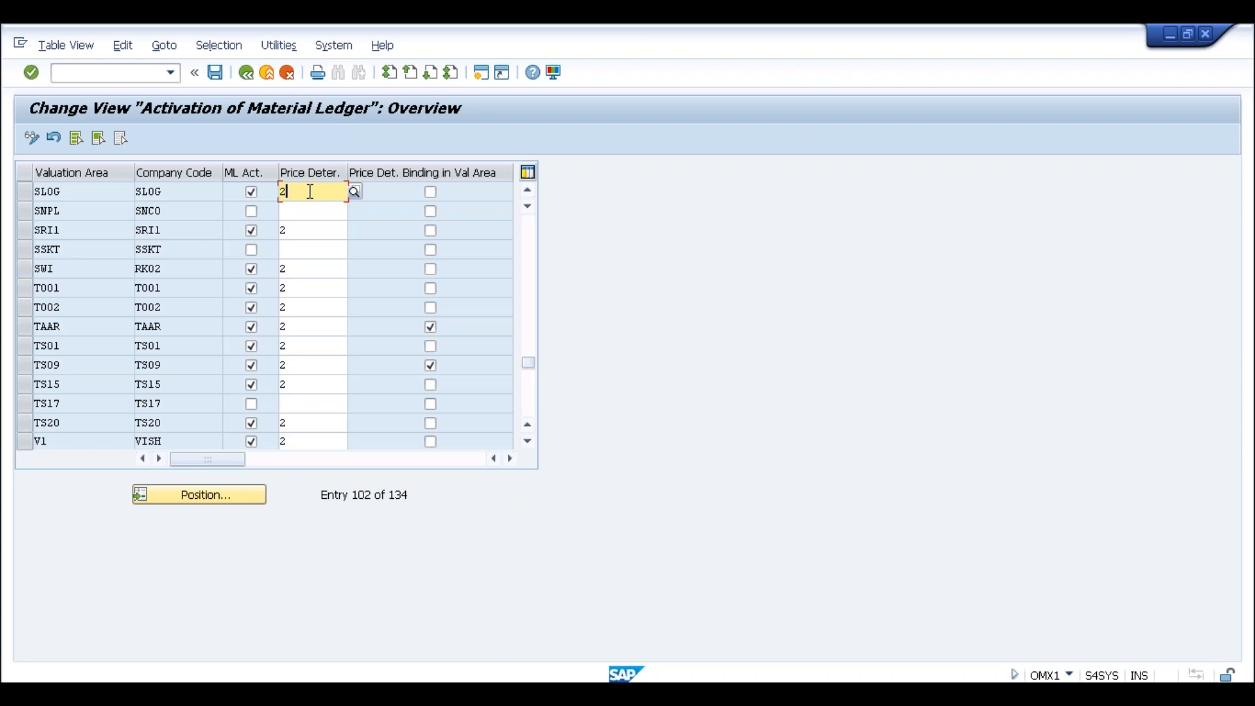
Retry the goods receipt in MIGO, which still reports Material Ledger not activated for SLOG
key(alt+Tab)
key(alt+Tab)
key(alt+Tab)
key(Escape)
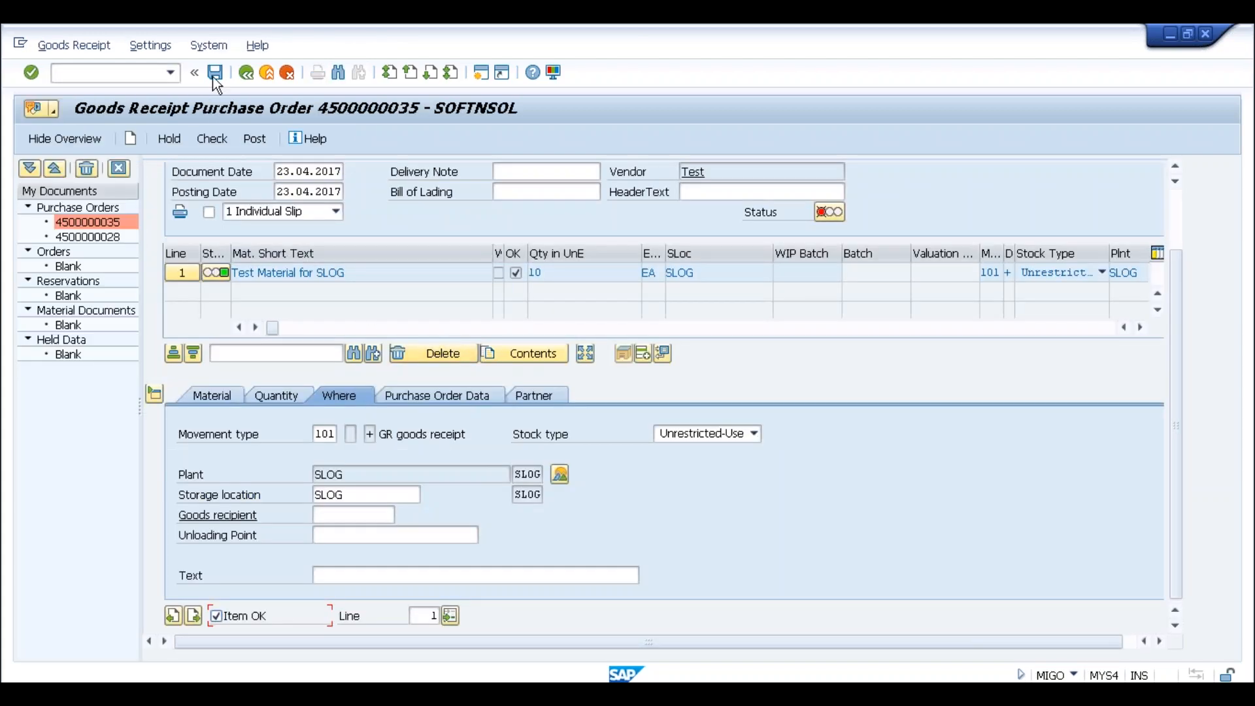
click(216, 73)
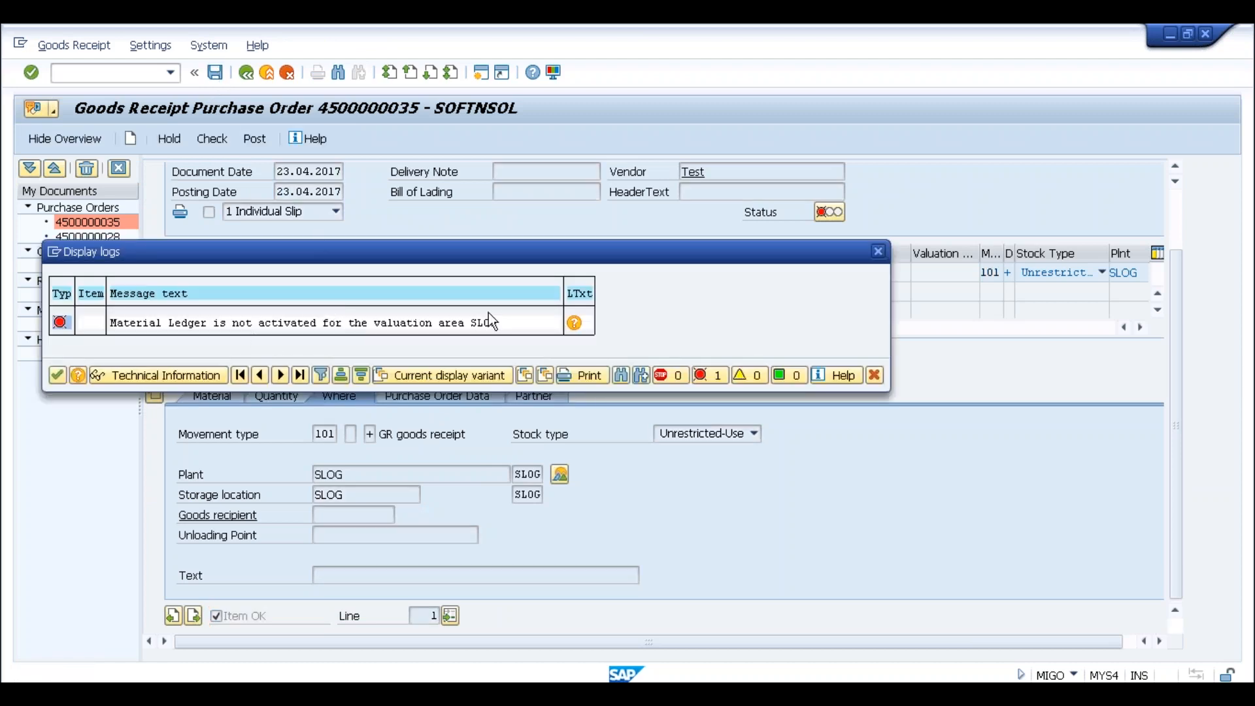
Read the error's long text, highlighting OMX1, the ML Active column and price determination 2
click(574, 323)
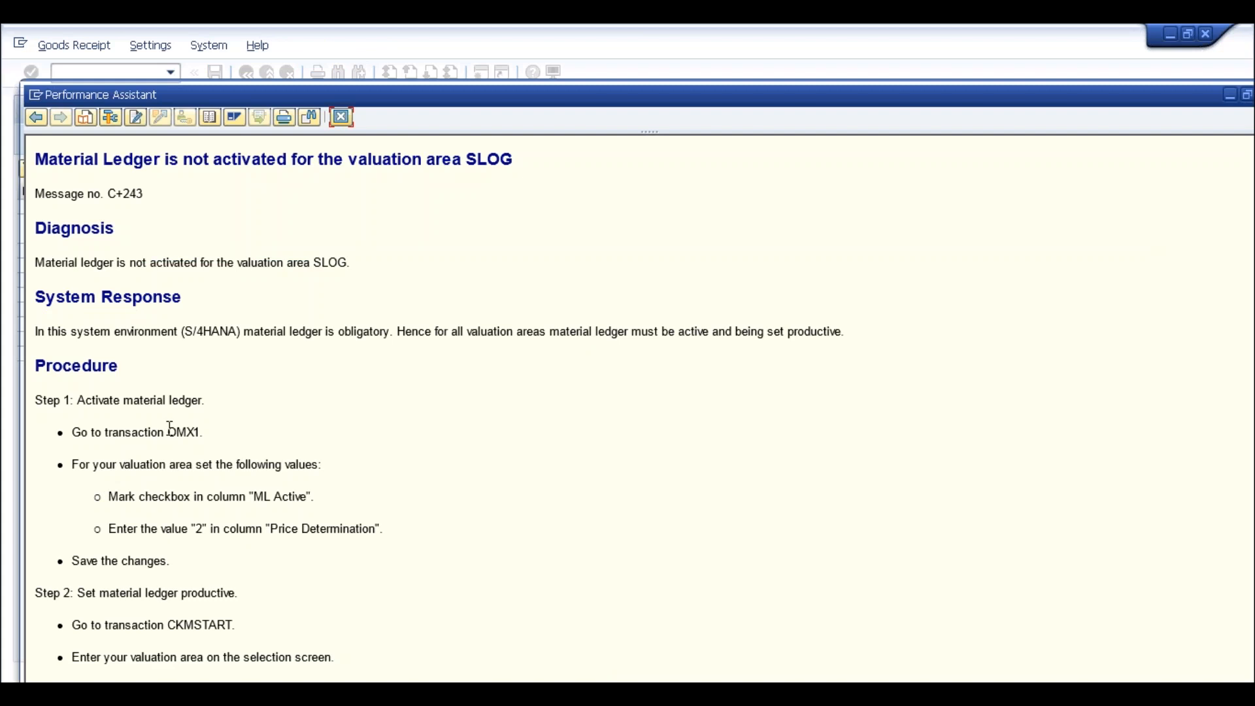
drag(168, 431, 207, 430)
drag(256, 497, 305, 497)
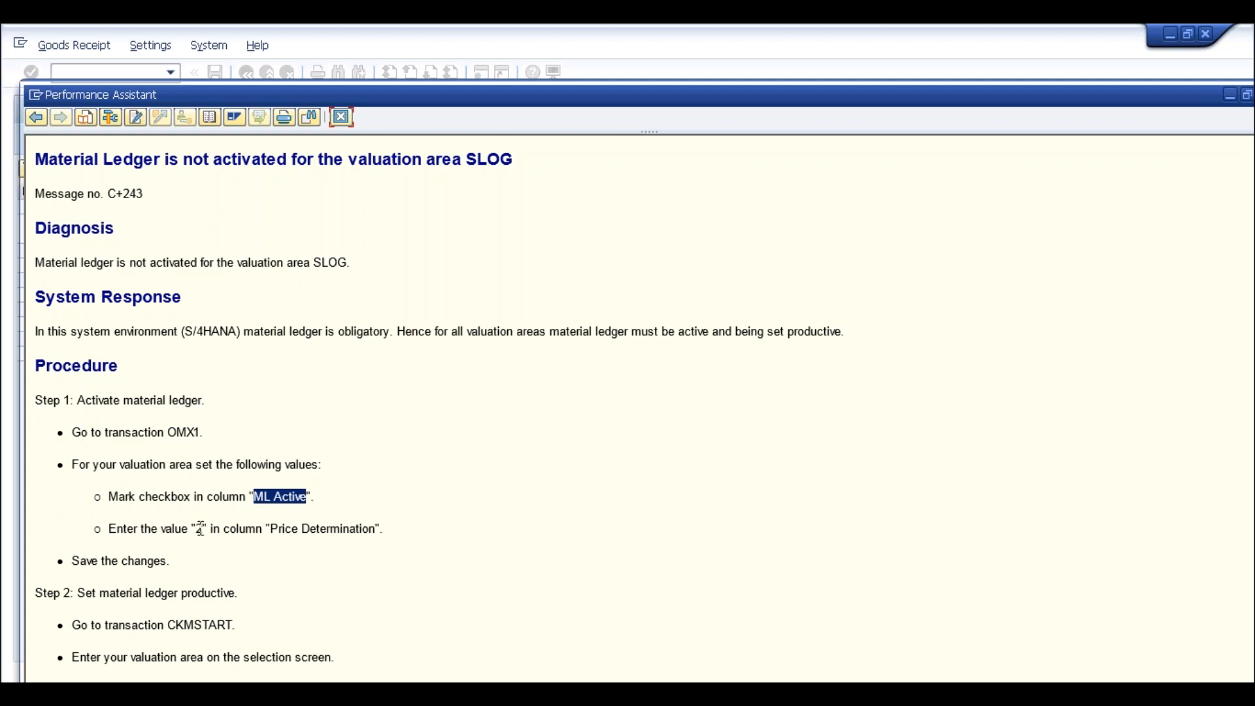
click(283, 531)
double_click(208, 527)
Recheck SLOG's price determination in the activation table, then return to the IMG window
key(alt+Tab)
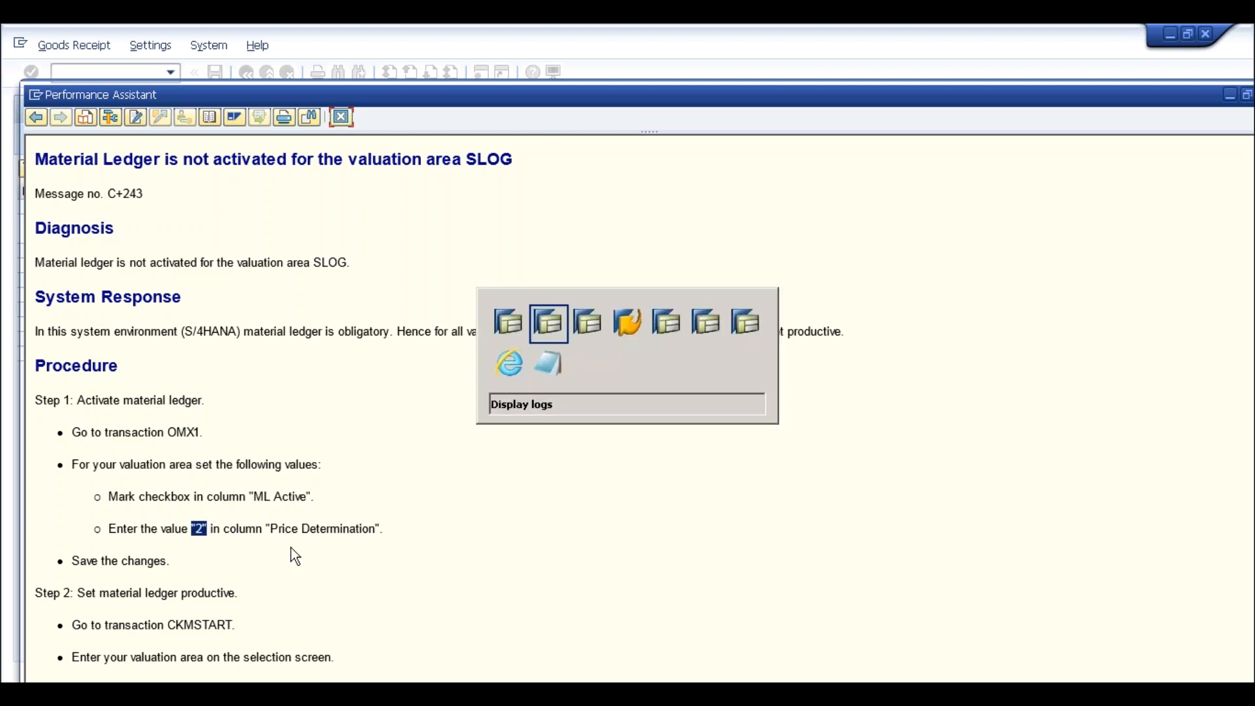
key(alt+Tab)
key(alt+Tab)
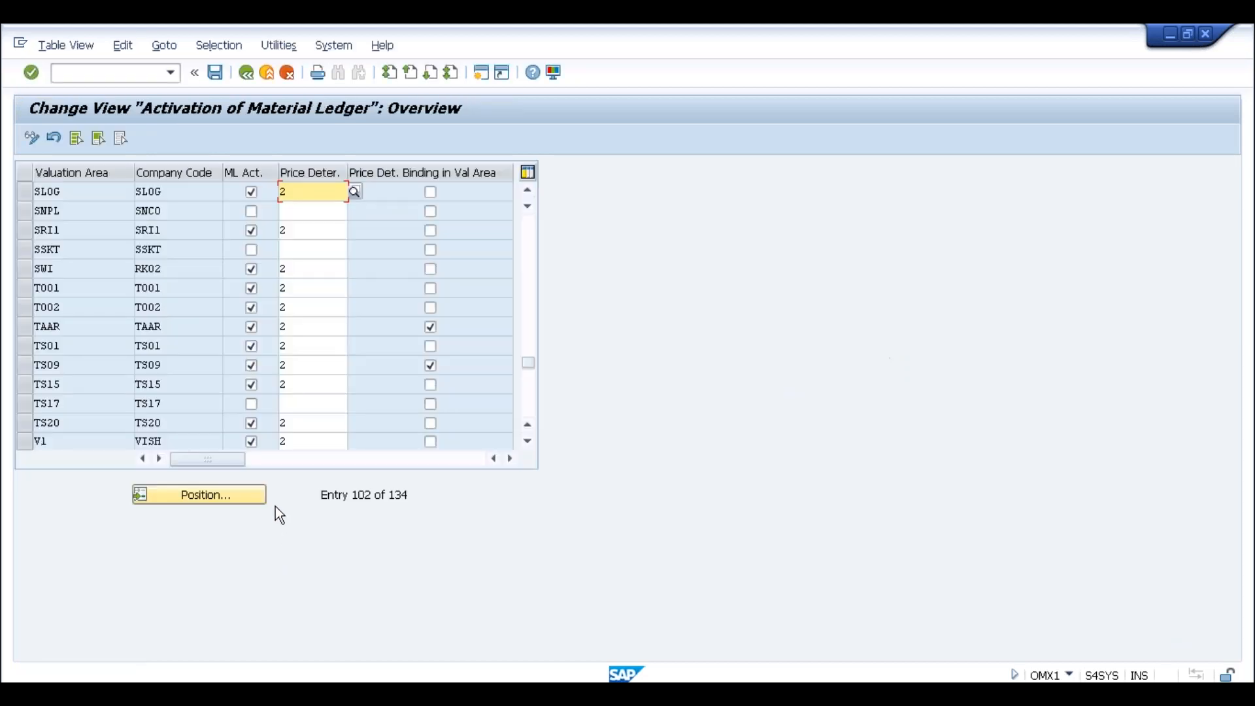
click(296, 192)
key(alt+Tab)
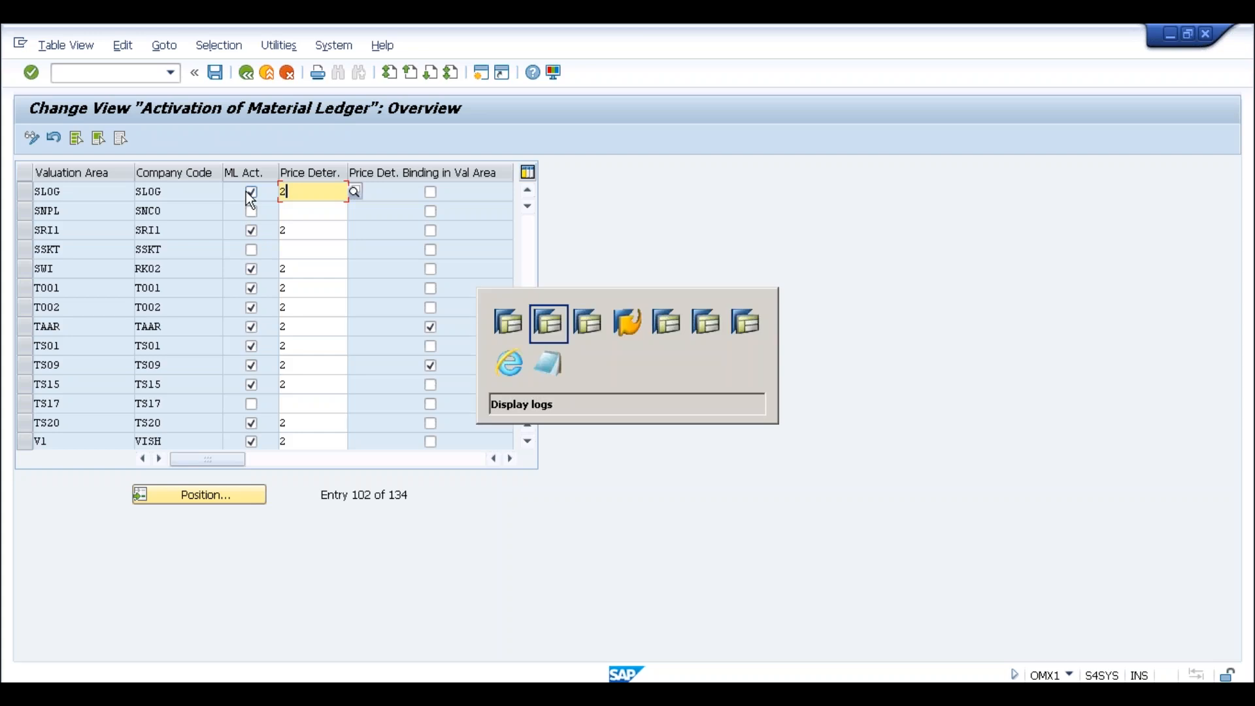
key(alt+Tab)
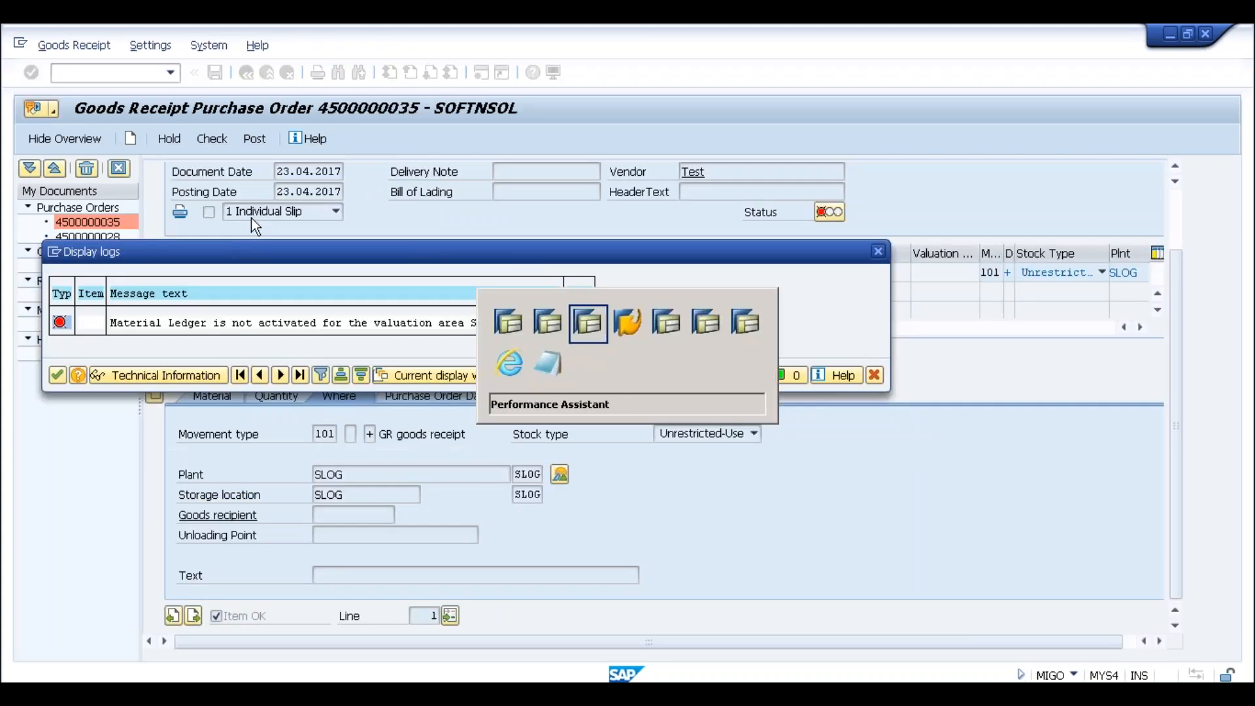
key(alt+Tab)
key(alt+Tab)
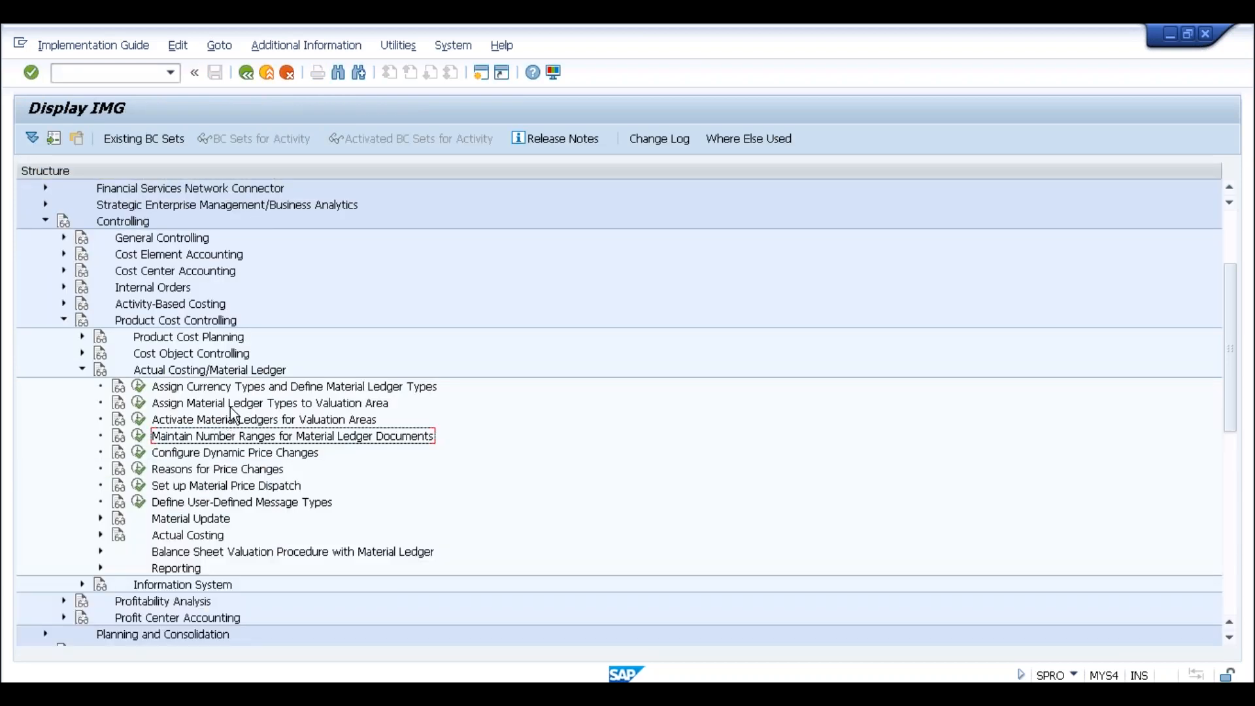
Leave the activation table back to SPRO, close Select Activity and switch to the MYS4 session
key(alt+Tab)
key(alt+Tab)
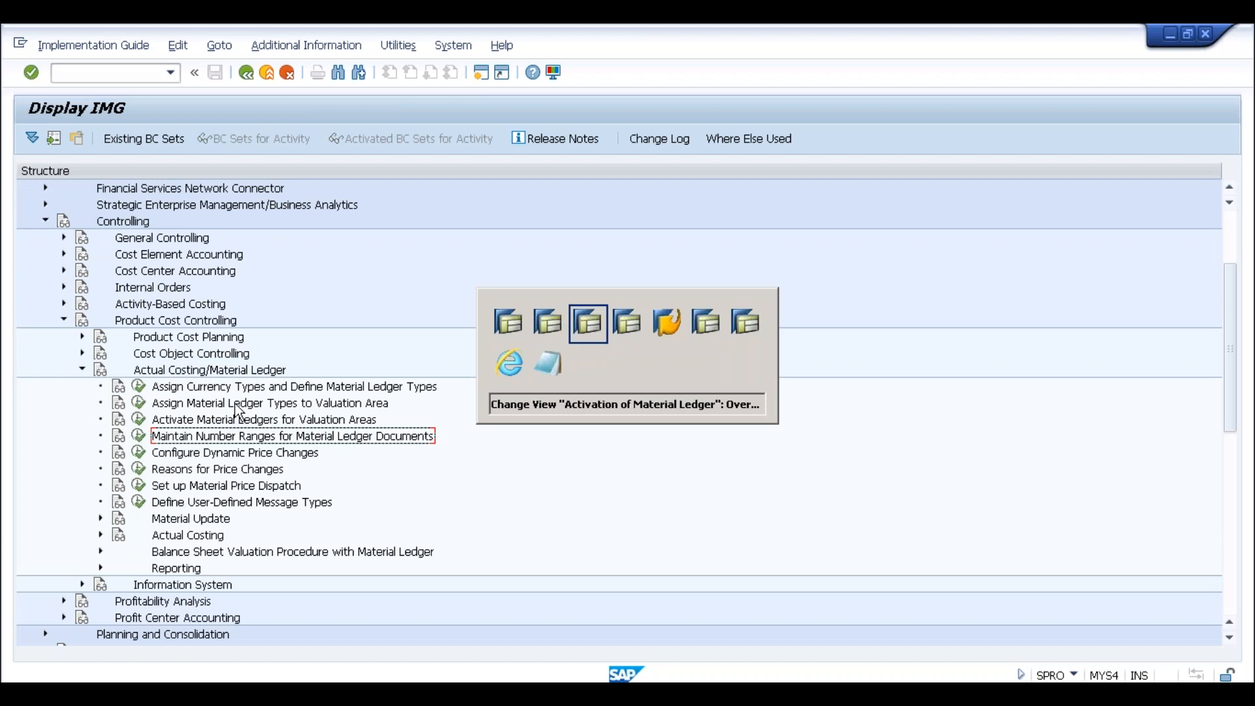
click(245, 73)
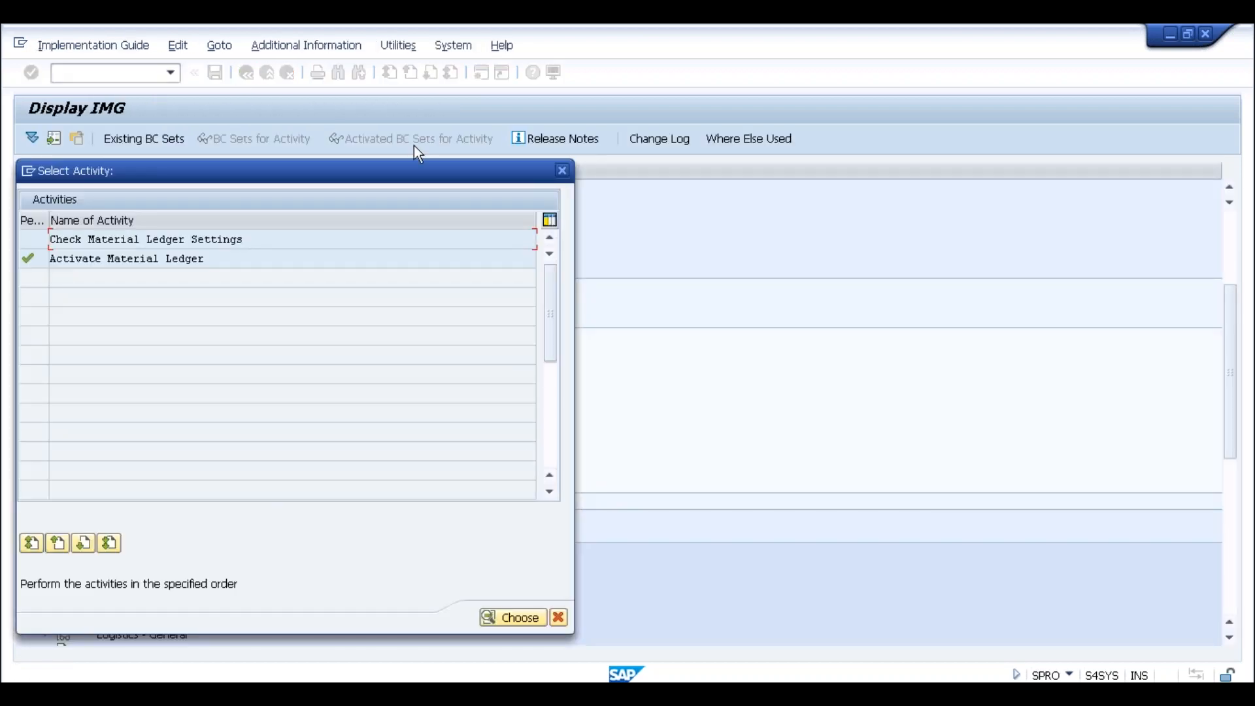
click(558, 176)
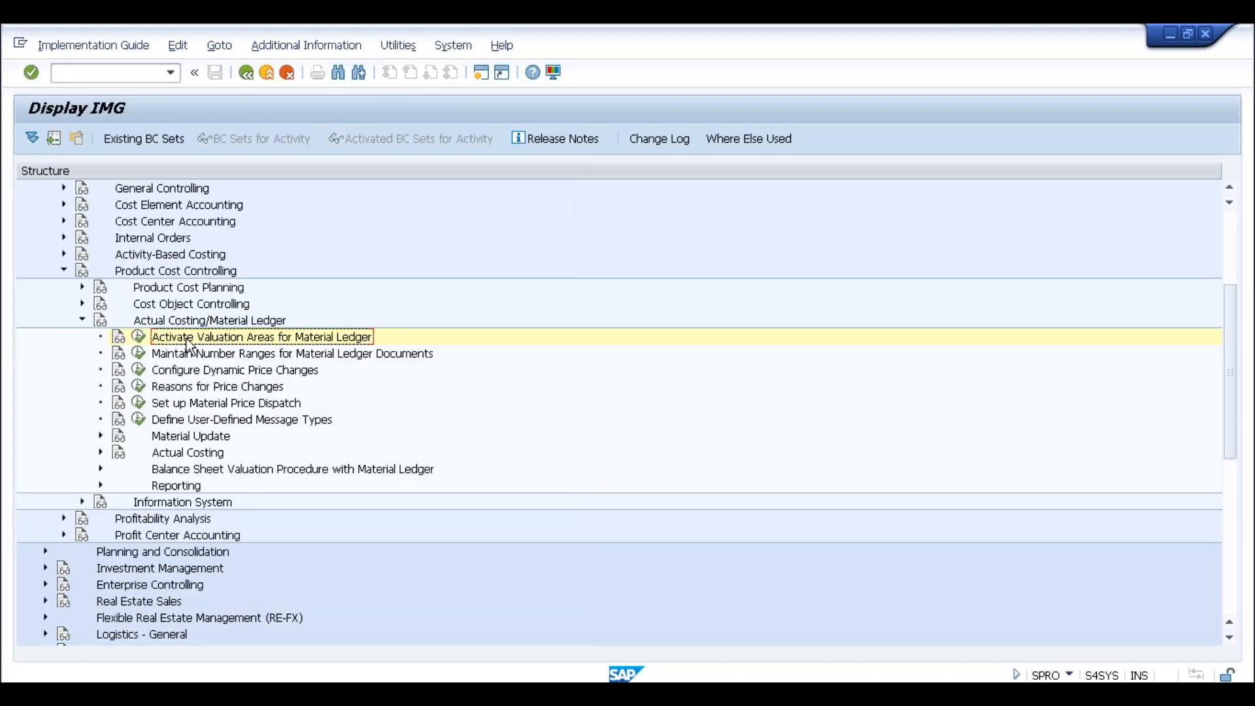
key(alt+Tab)
Compare the currency types, ledger type assignment and valuation area activation activities across both sessions
click(205, 403)
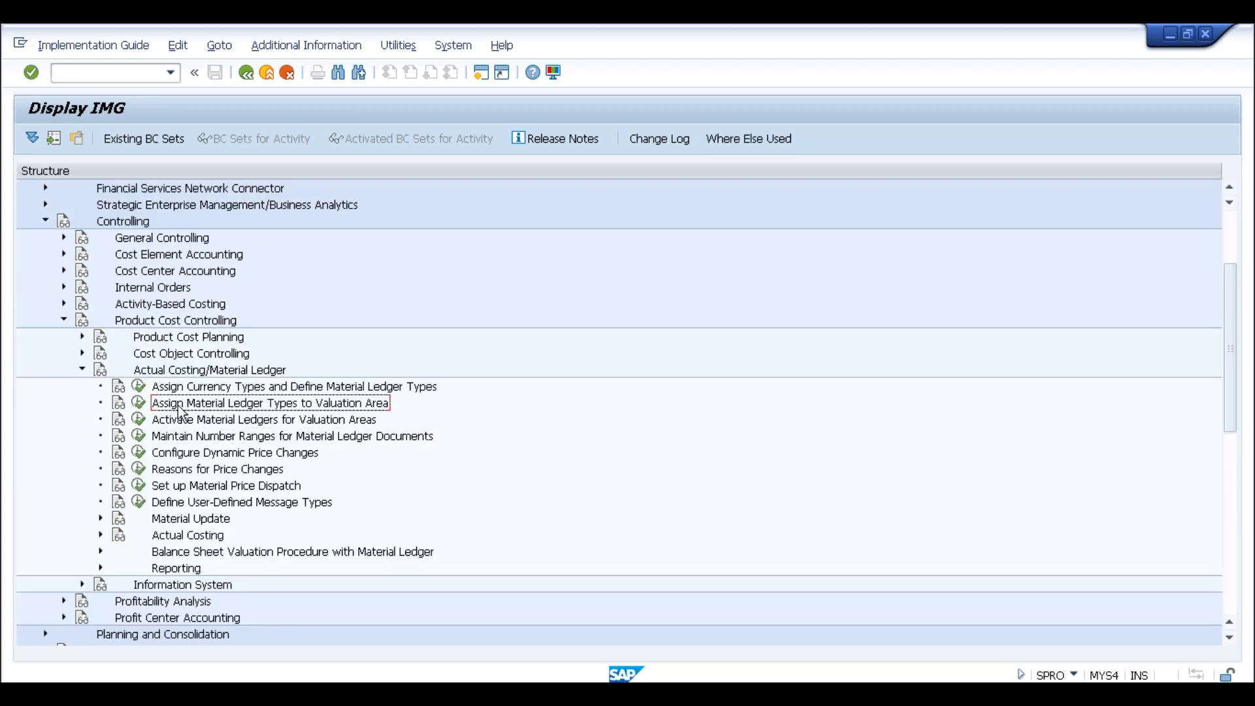
click(190, 421)
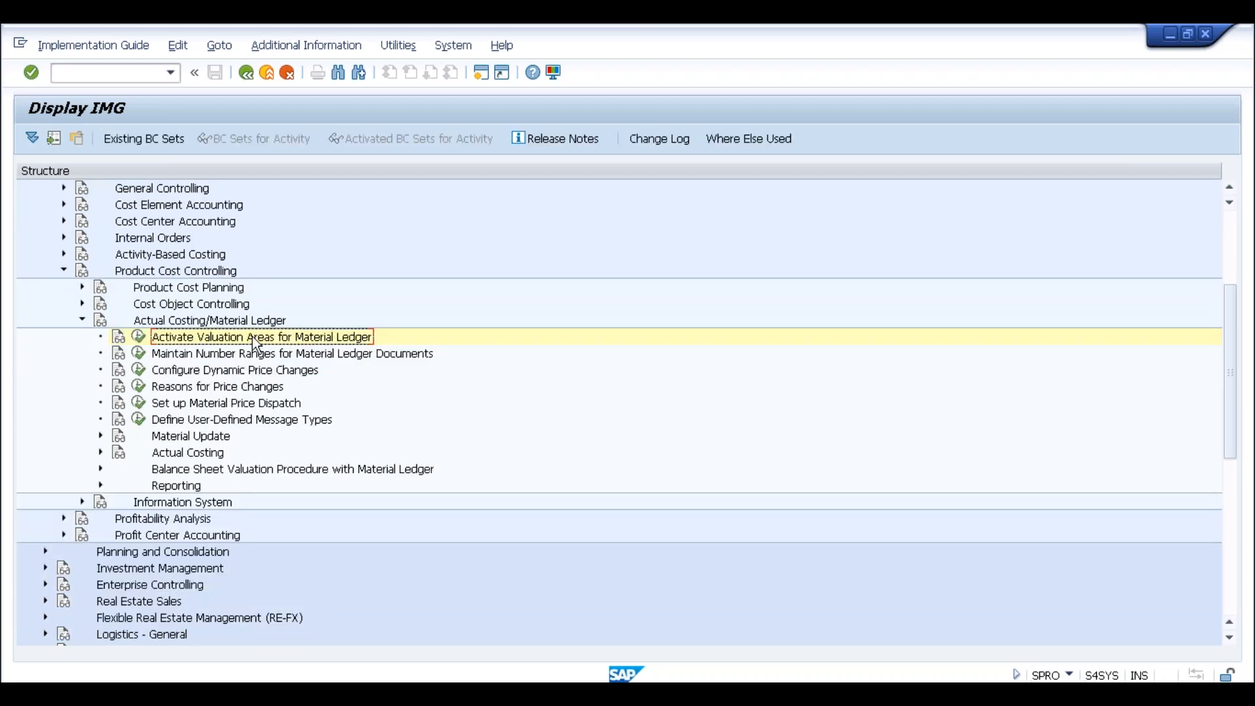
key(alt+Tab)
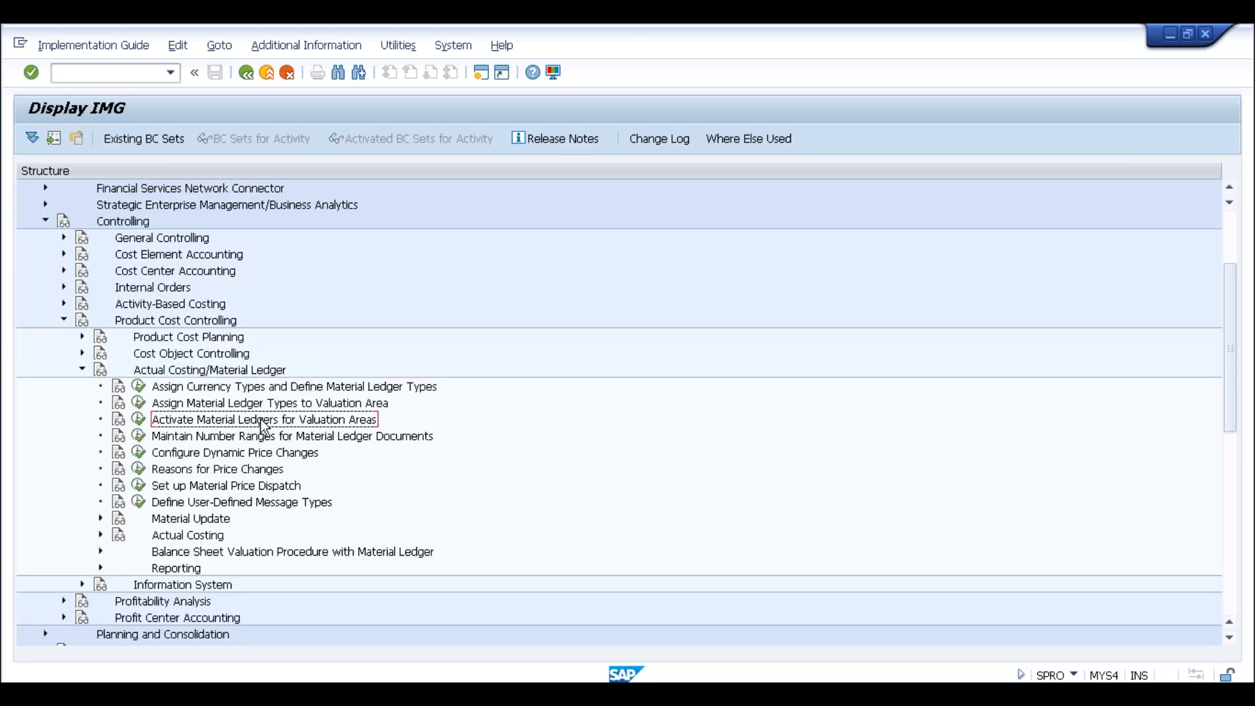
click(271, 387)
click(272, 404)
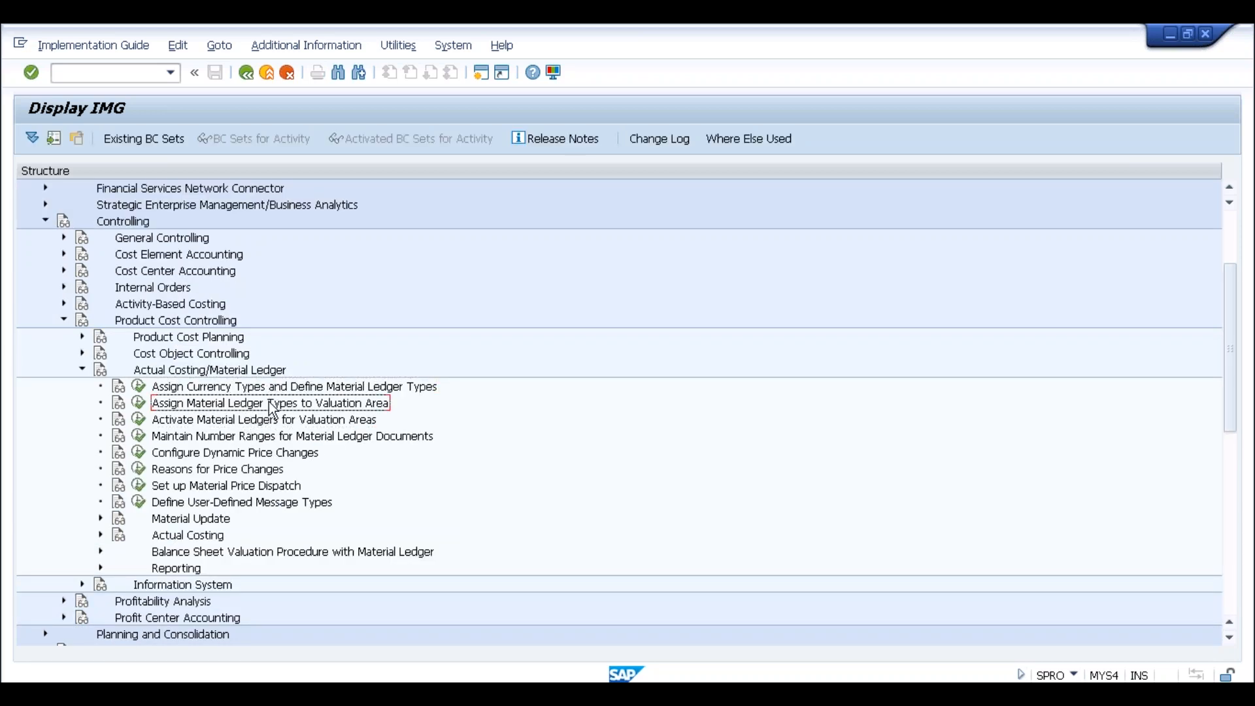
click(275, 387)
click(276, 404)
click(208, 423)
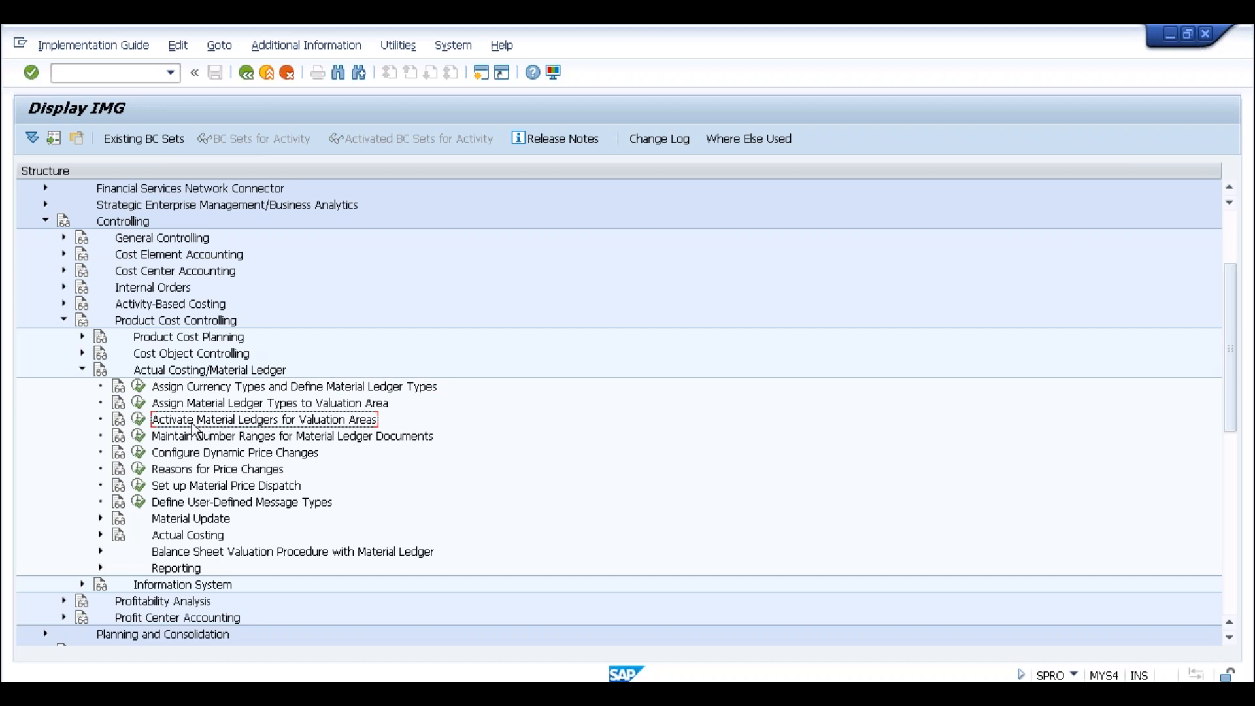
click(246, 389)
click(243, 398)
click(245, 389)
click(246, 400)
click(247, 391)
click(244, 401)
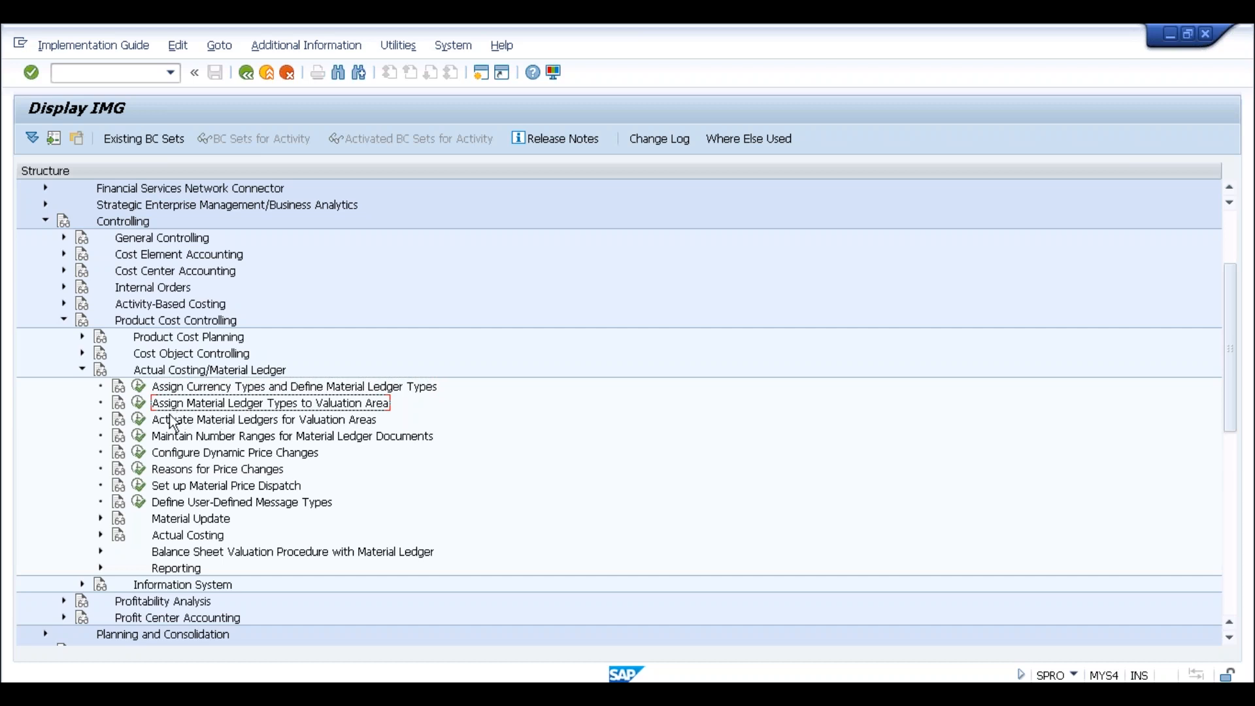
click(180, 420)
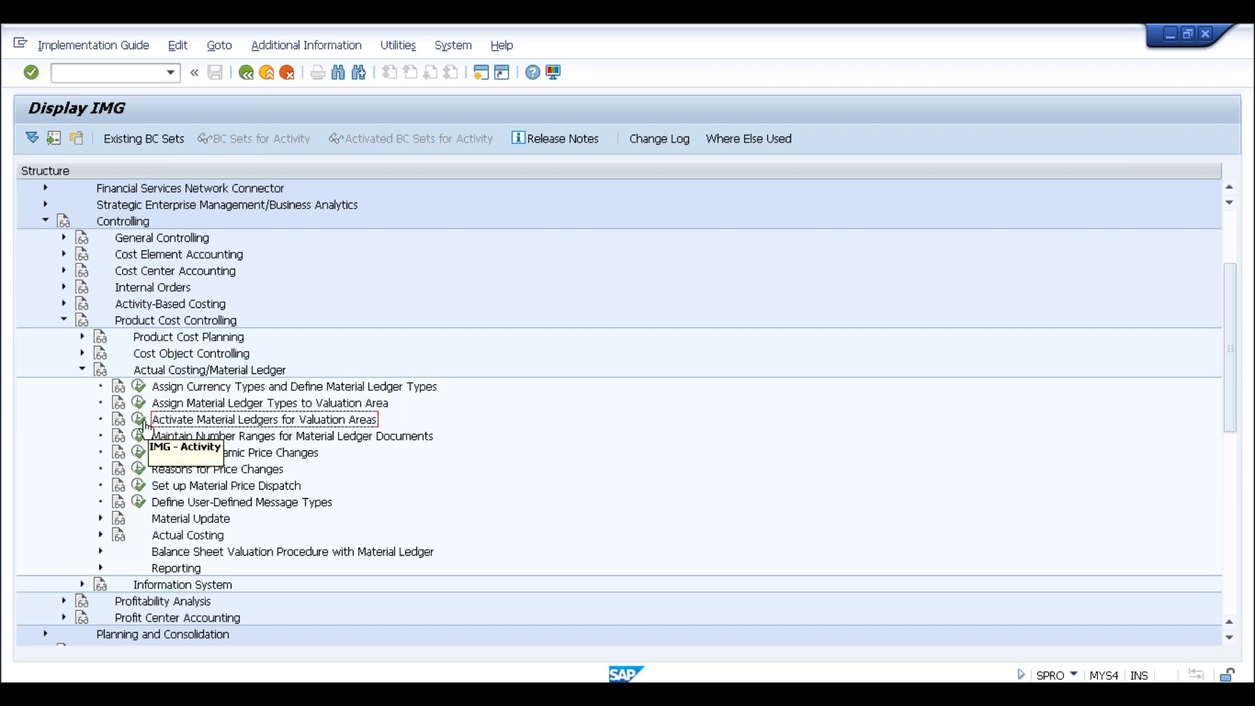
double_click(155, 422)
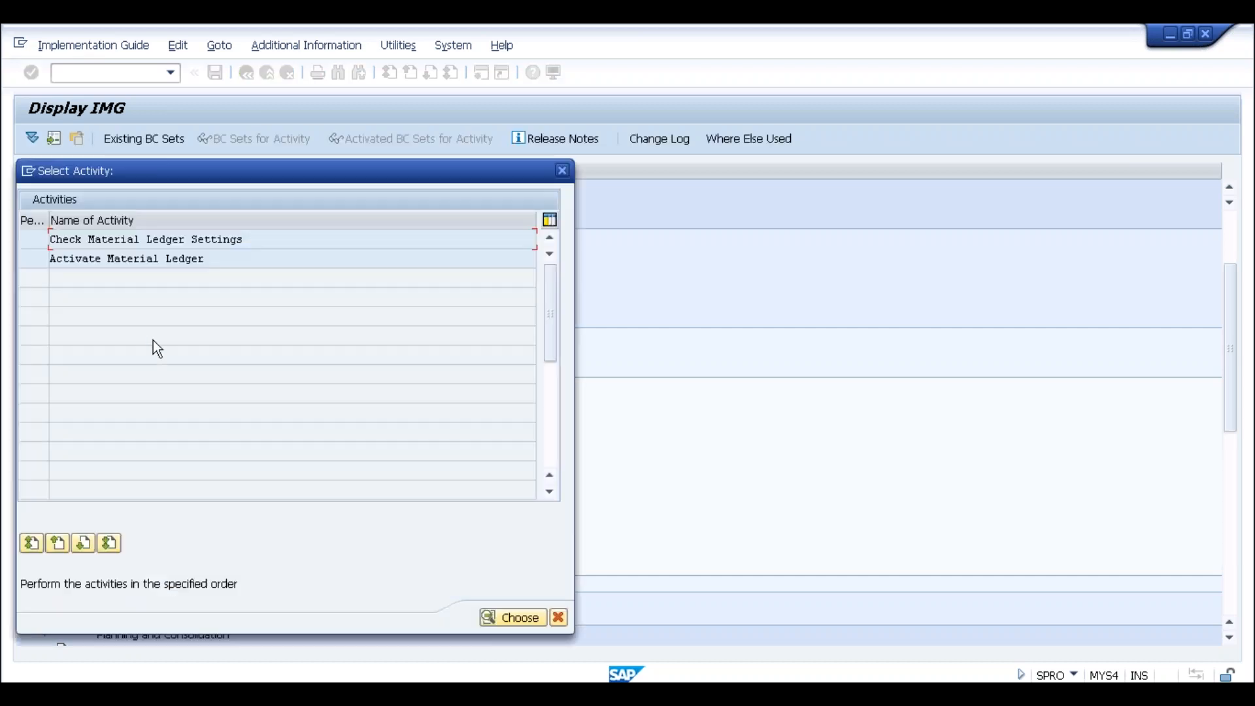
double_click(163, 258)
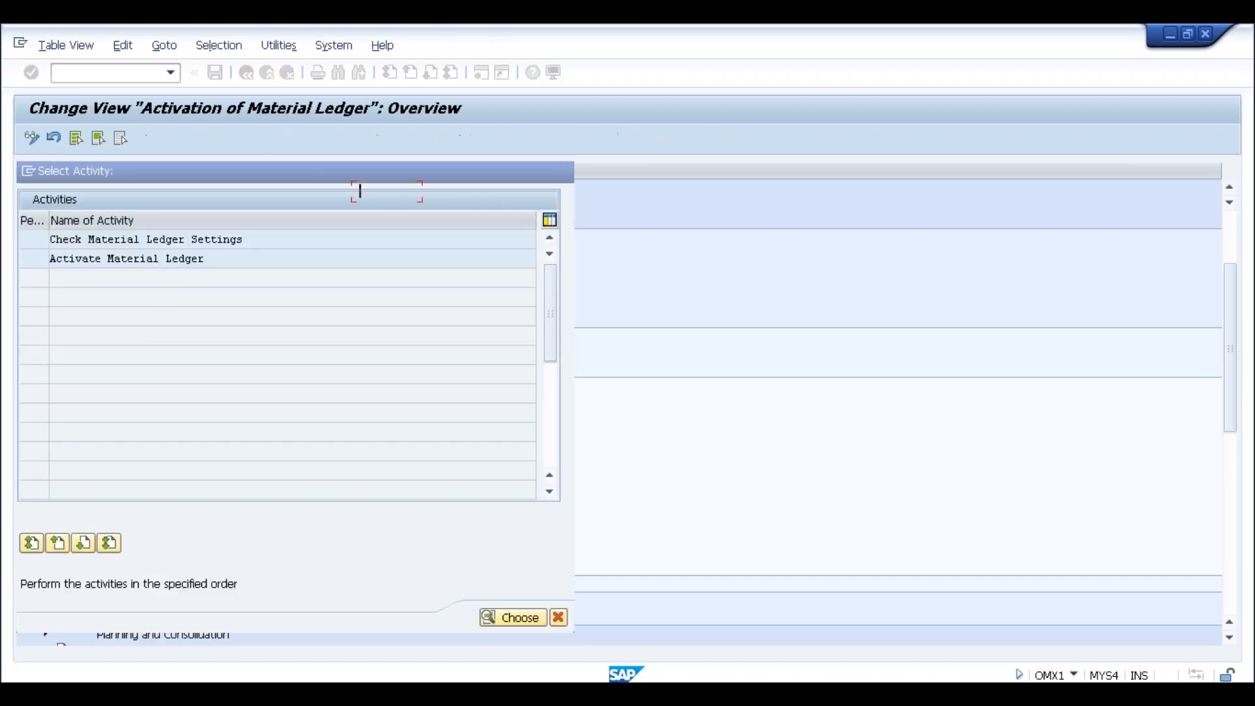
key(alt+Tab)
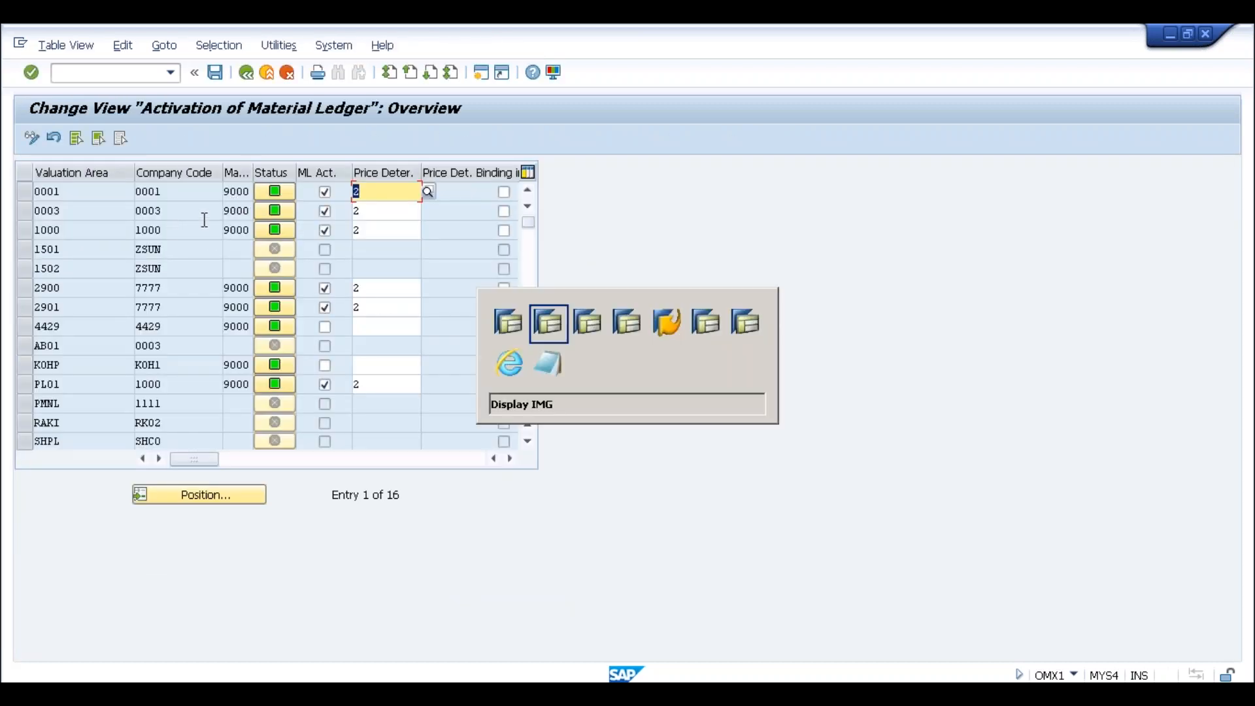
click(140, 337)
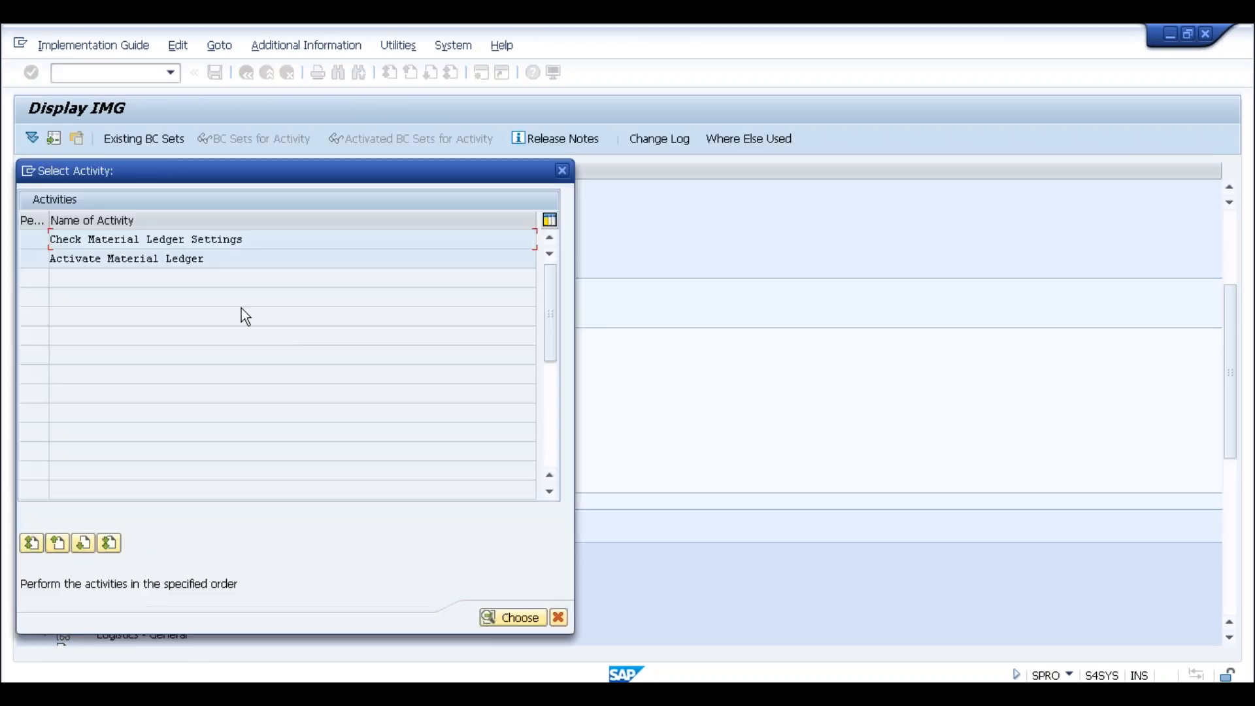
double_click(187, 258)
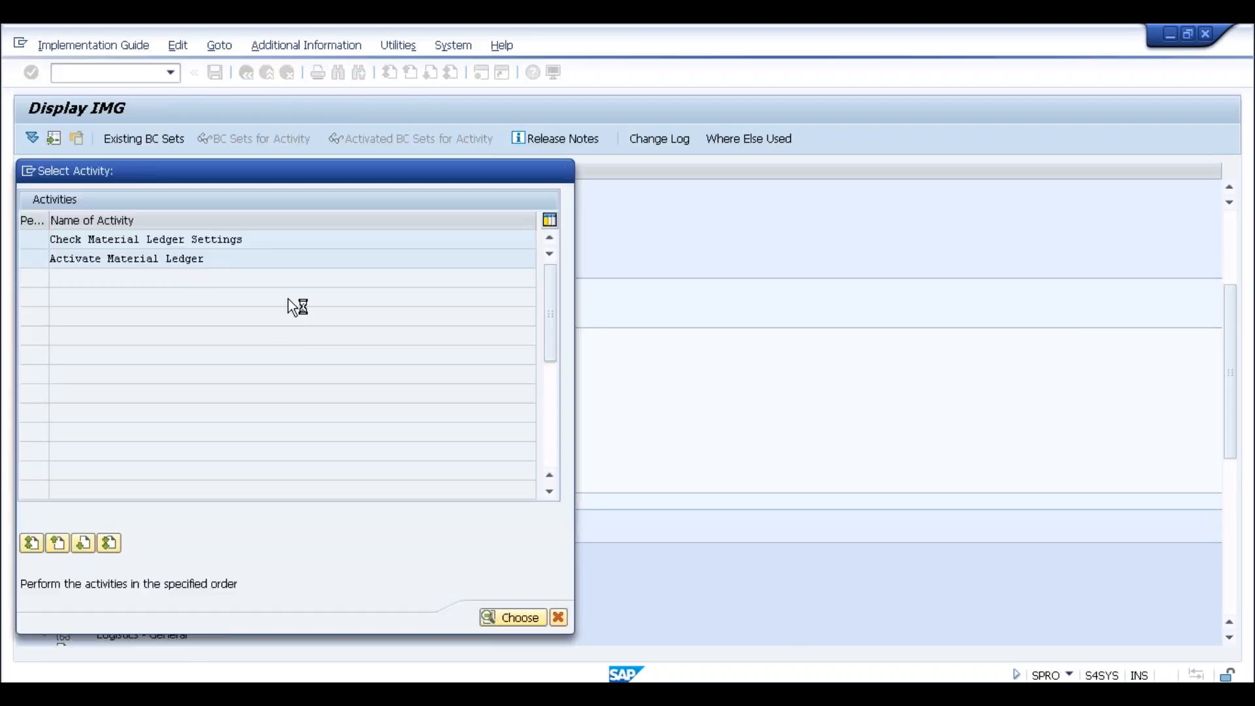
click(107, 190)
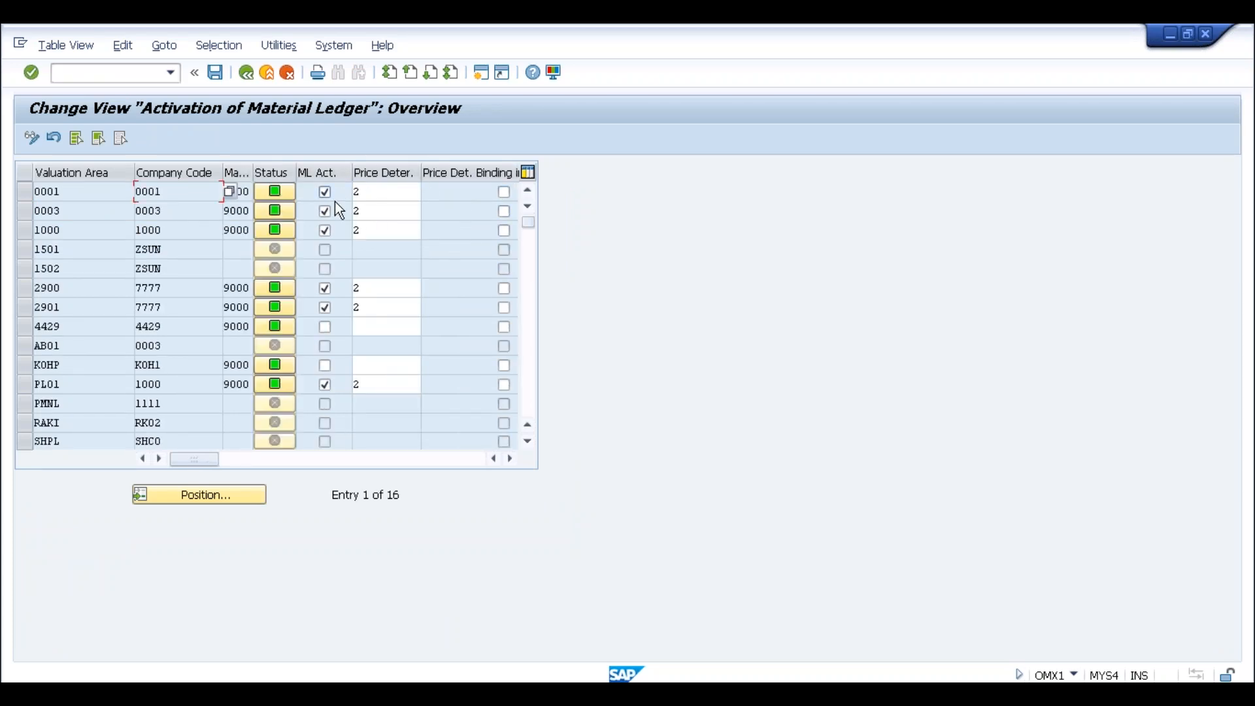
click(385, 192)
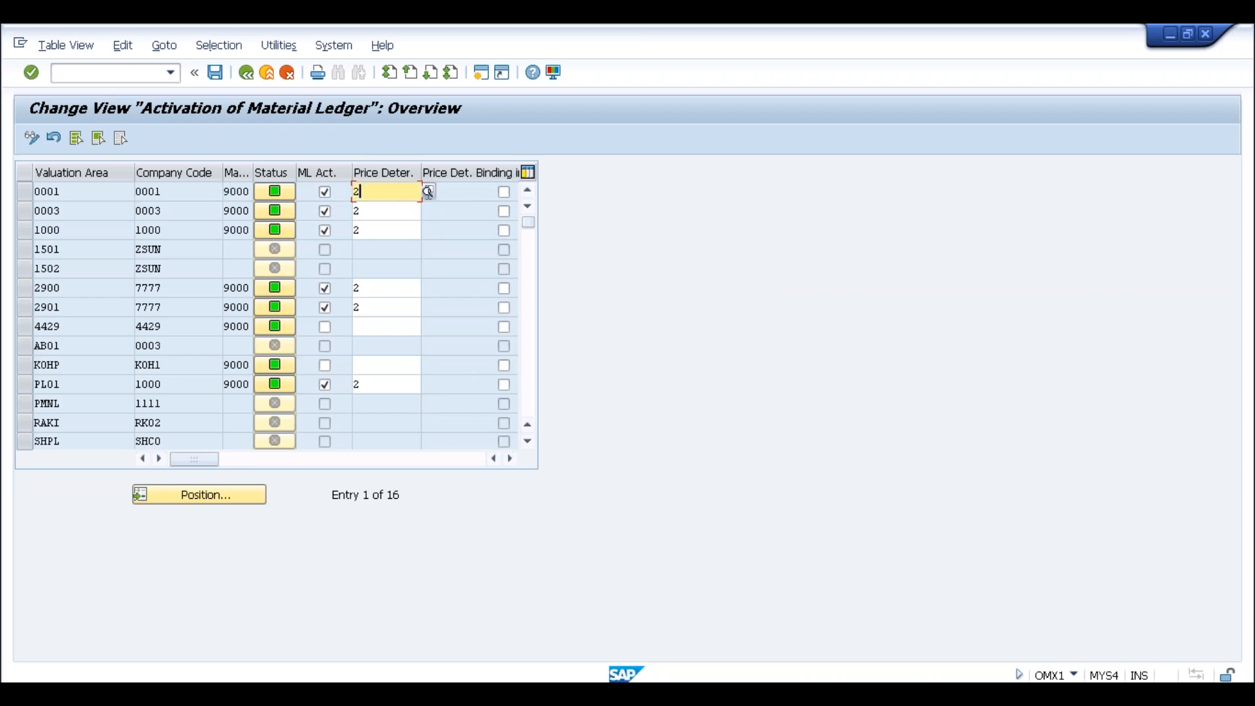
click(231, 192)
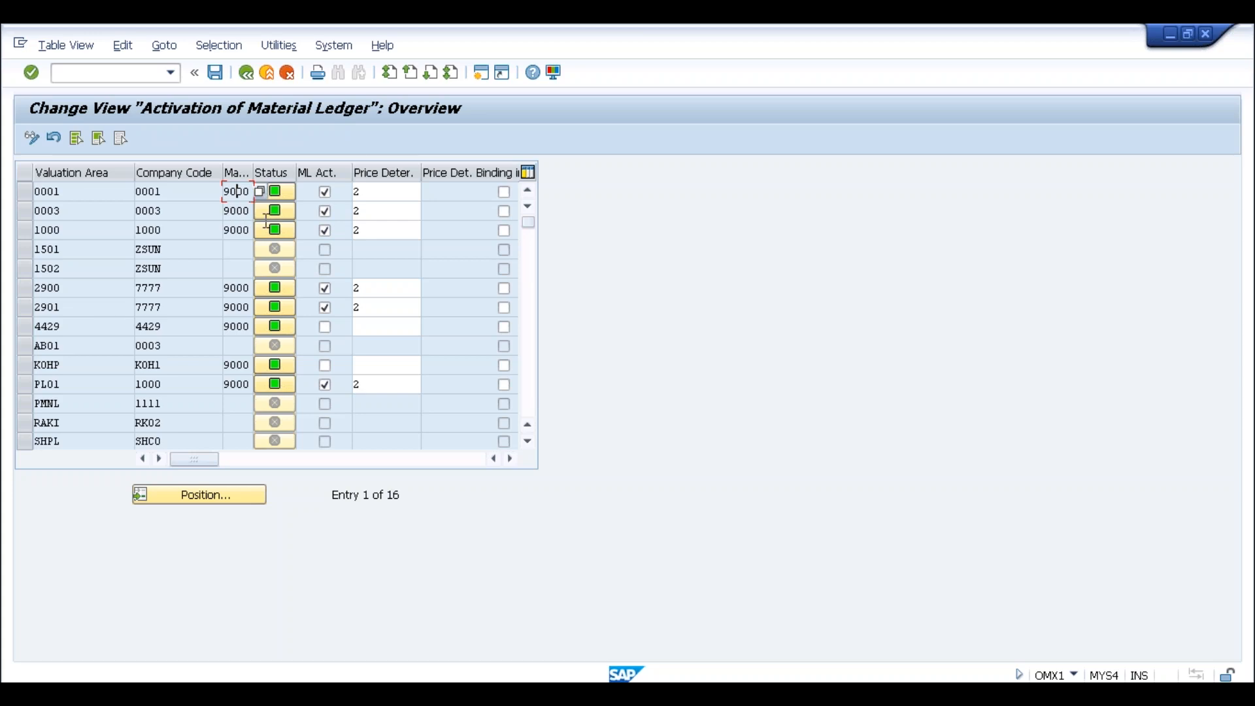
click(248, 76)
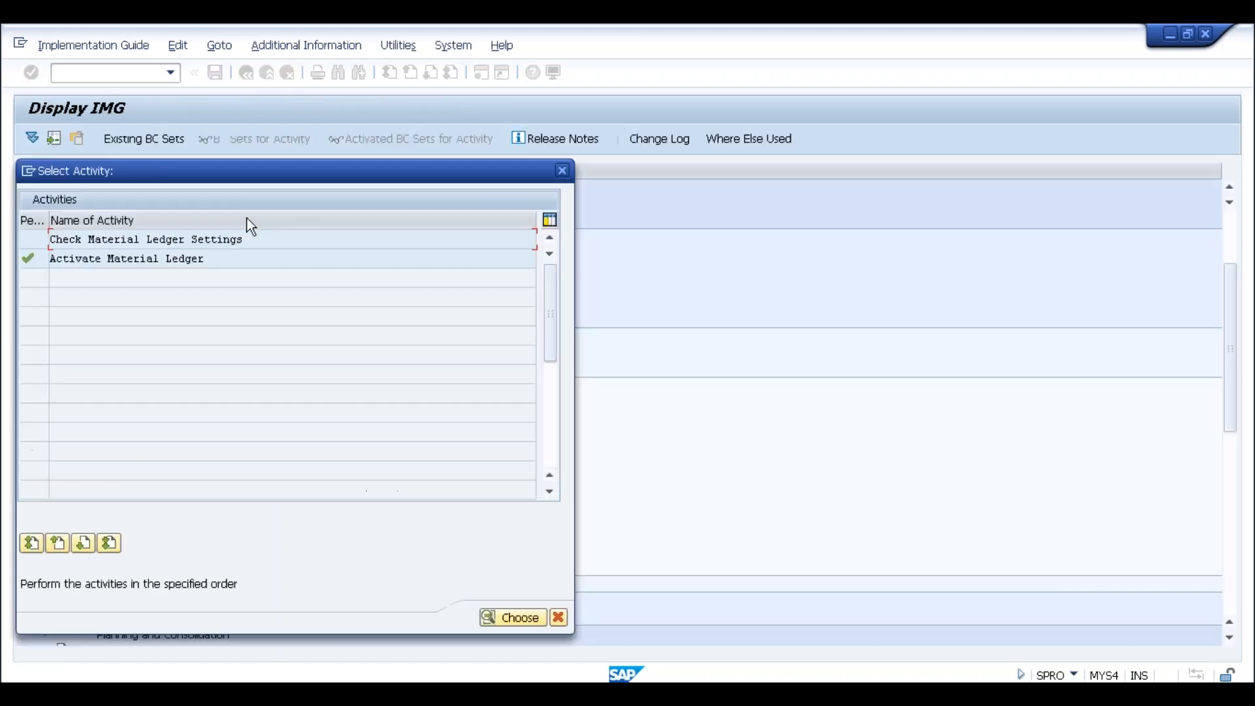
click(562, 170)
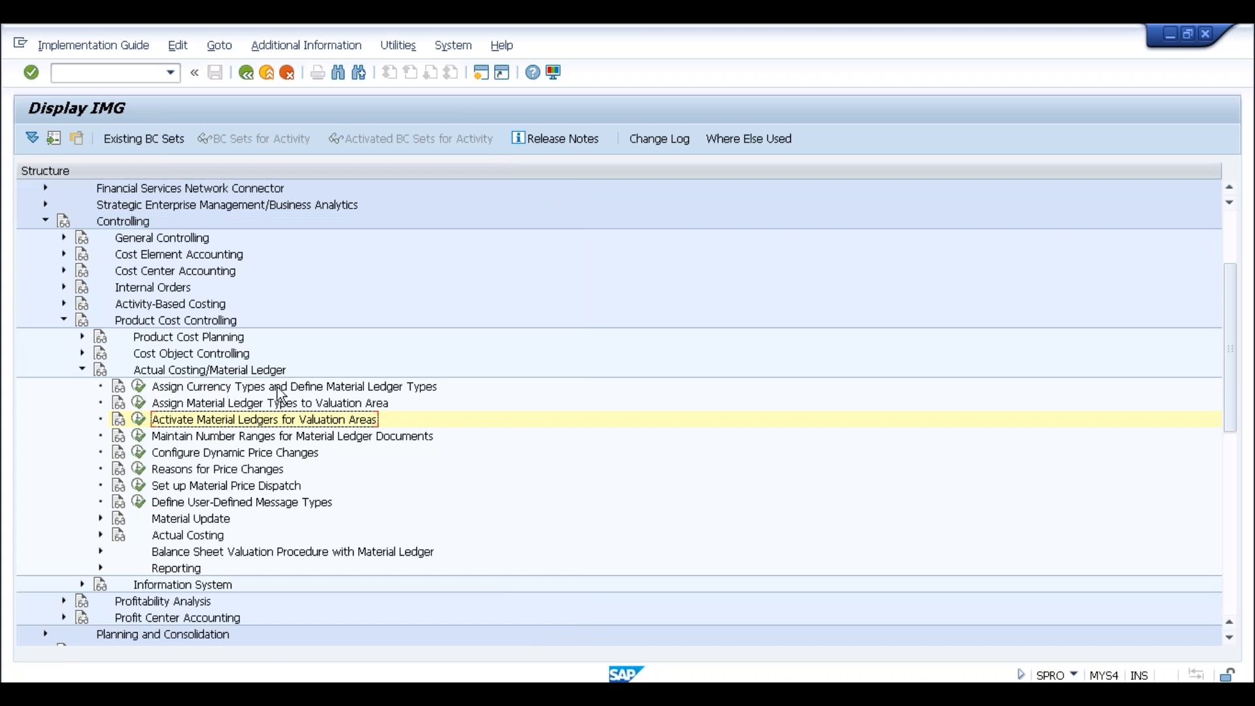
Open Define Material Ledger Types and review ML type 9000's Manual and CT from FI settings
click(138, 385)
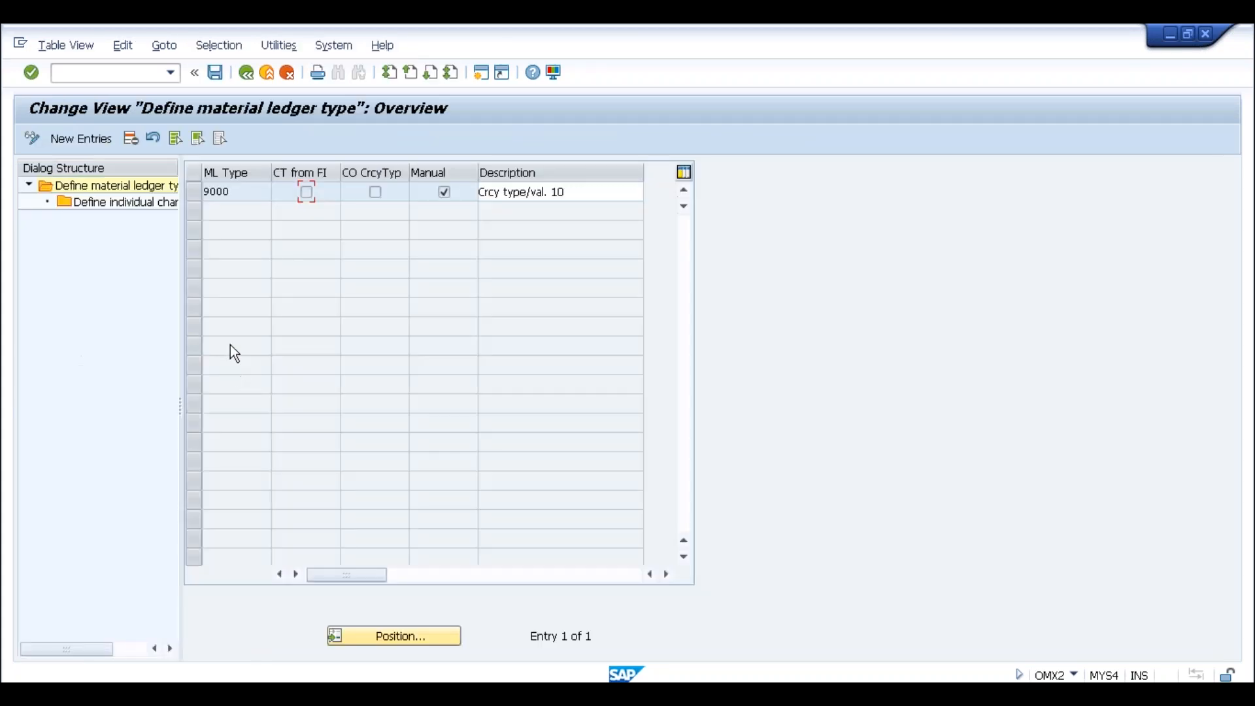
click(237, 191)
click(307, 191)
Open ML type 9000's currency types, showing only type 10 Company code currency
click(239, 193)
click(194, 192)
click(144, 204)
double_click(142, 204)
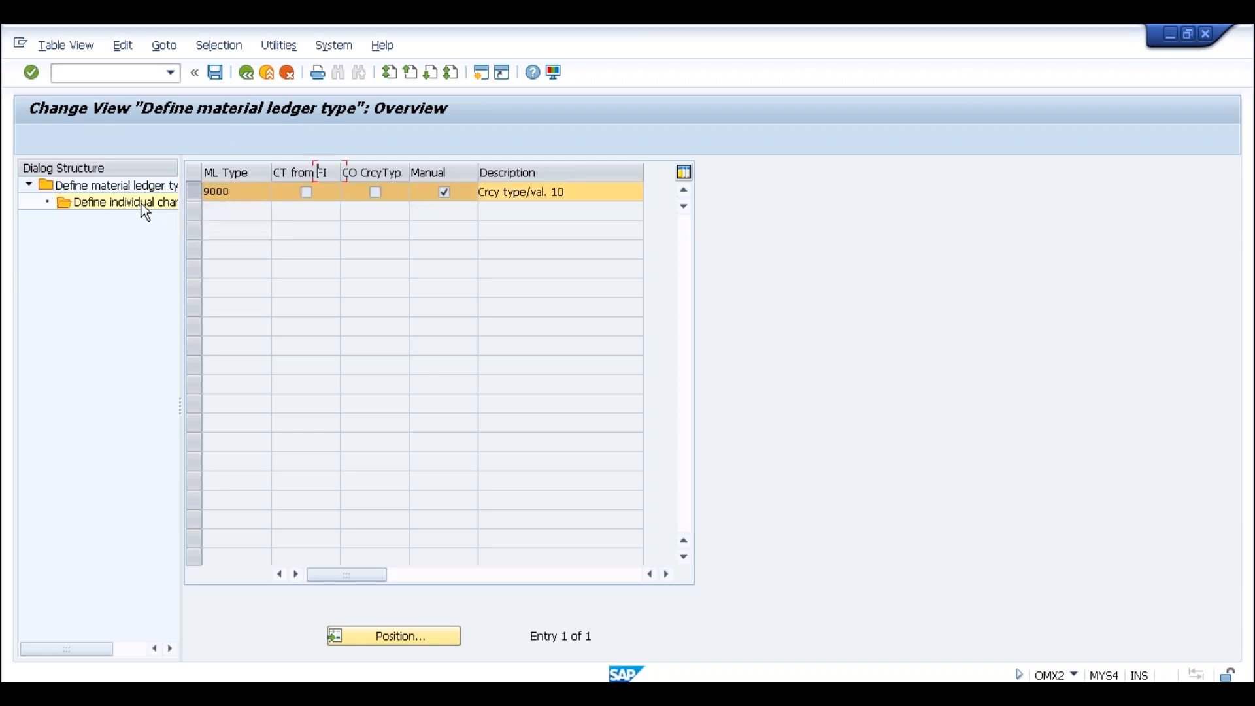
click(404, 252)
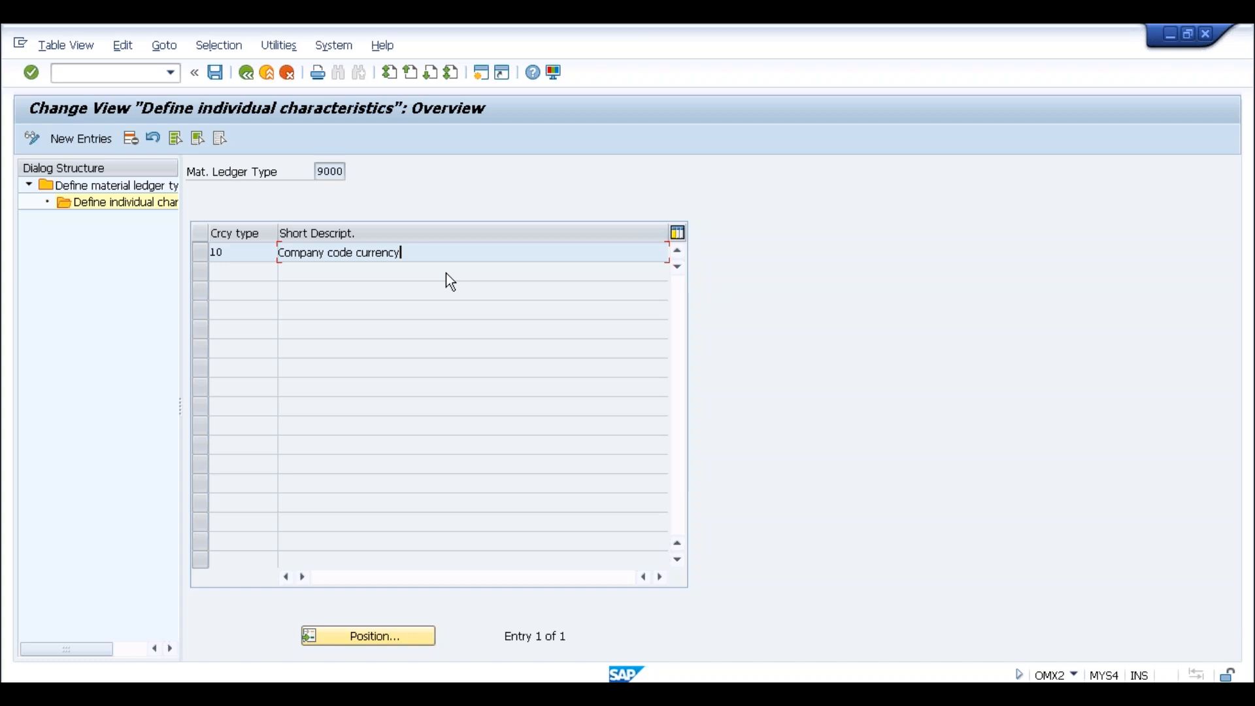
click(247, 259)
Try adding currency type 20 Controlling area currency, then cancel and discard the rejected entry
click(97, 138)
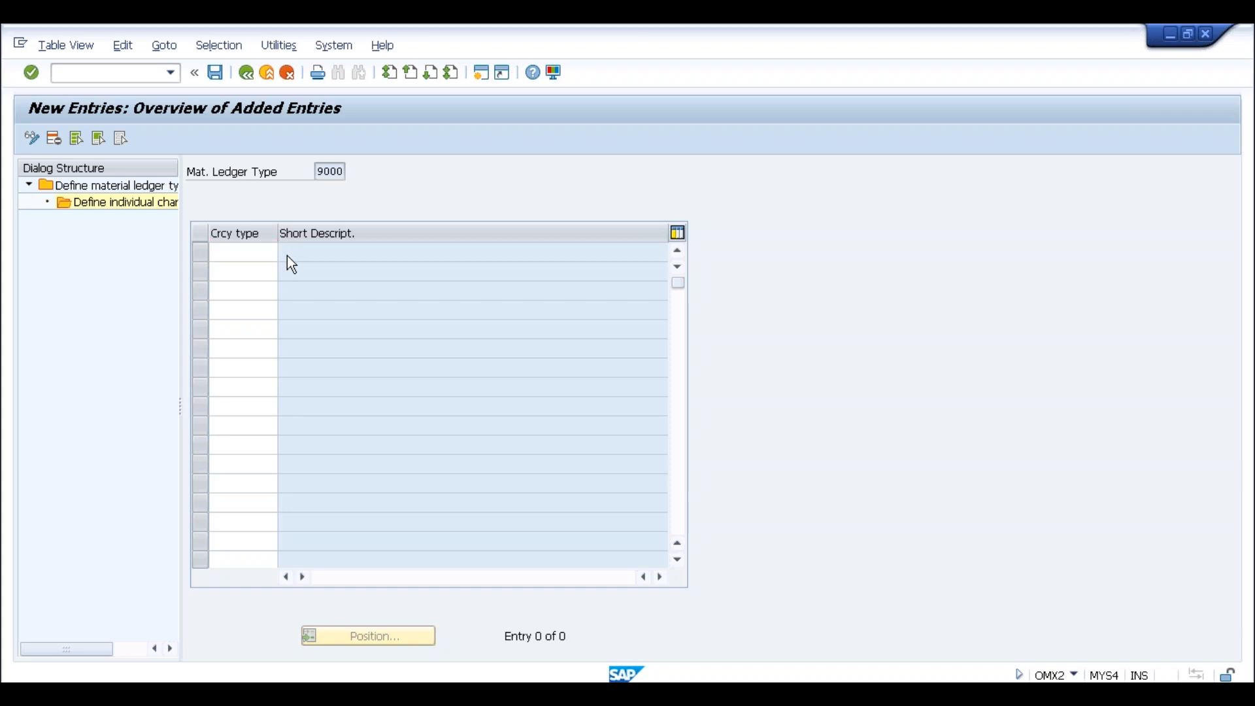
key(F4)
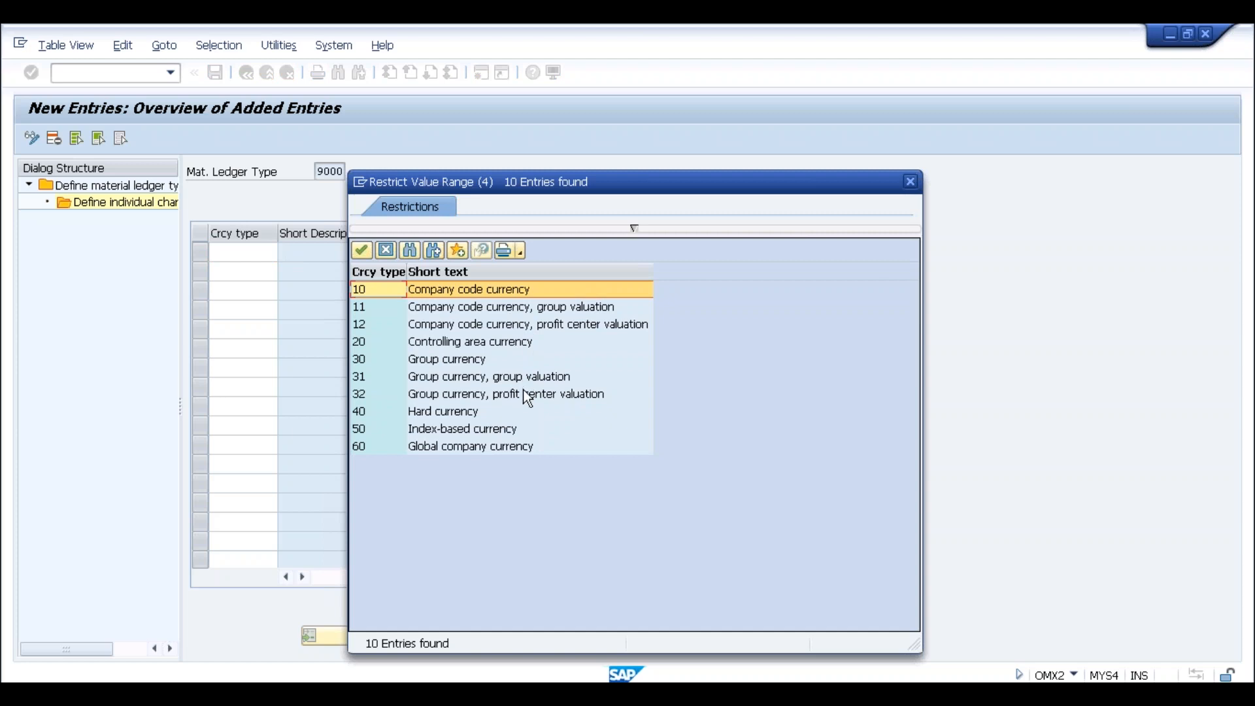
double_click(488, 346)
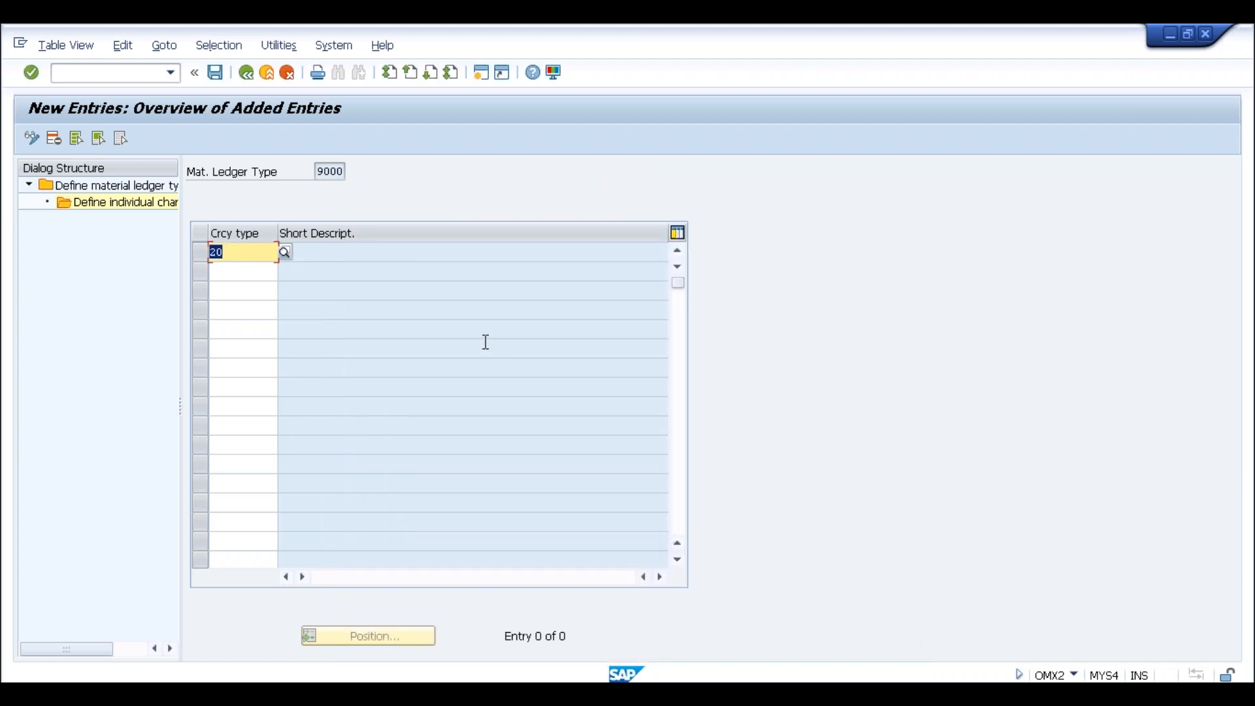
key(Return)
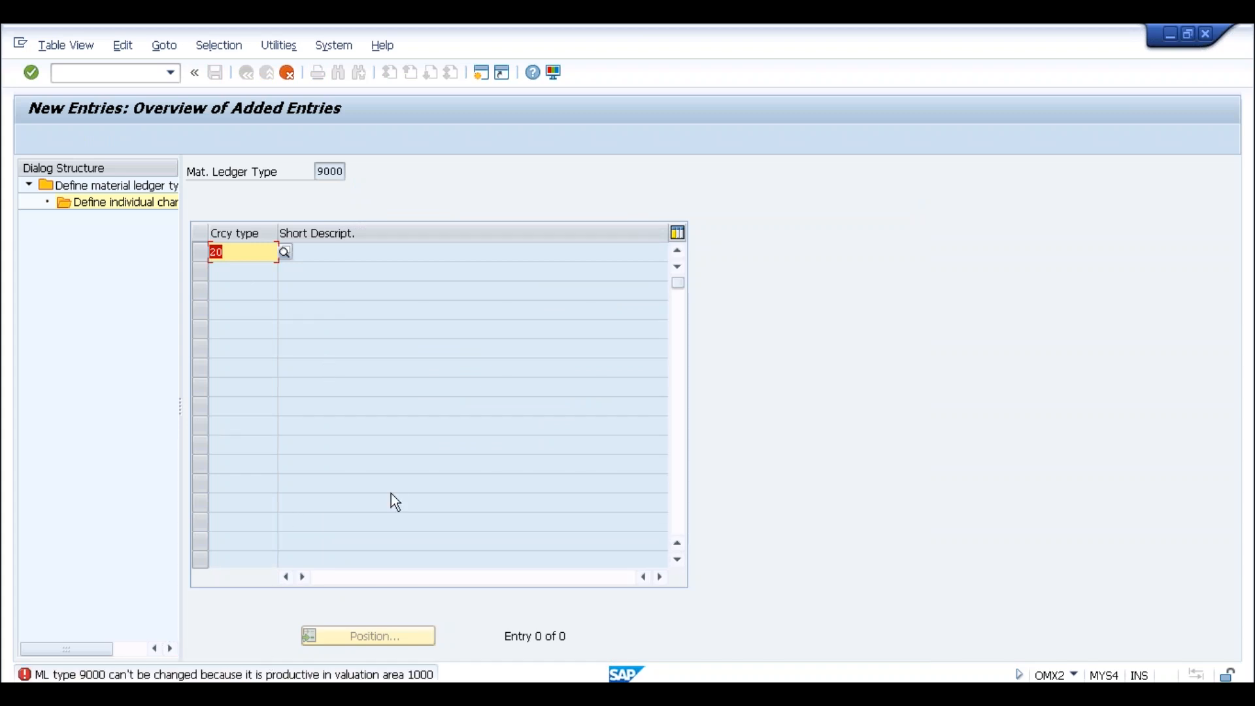
click(323, 173)
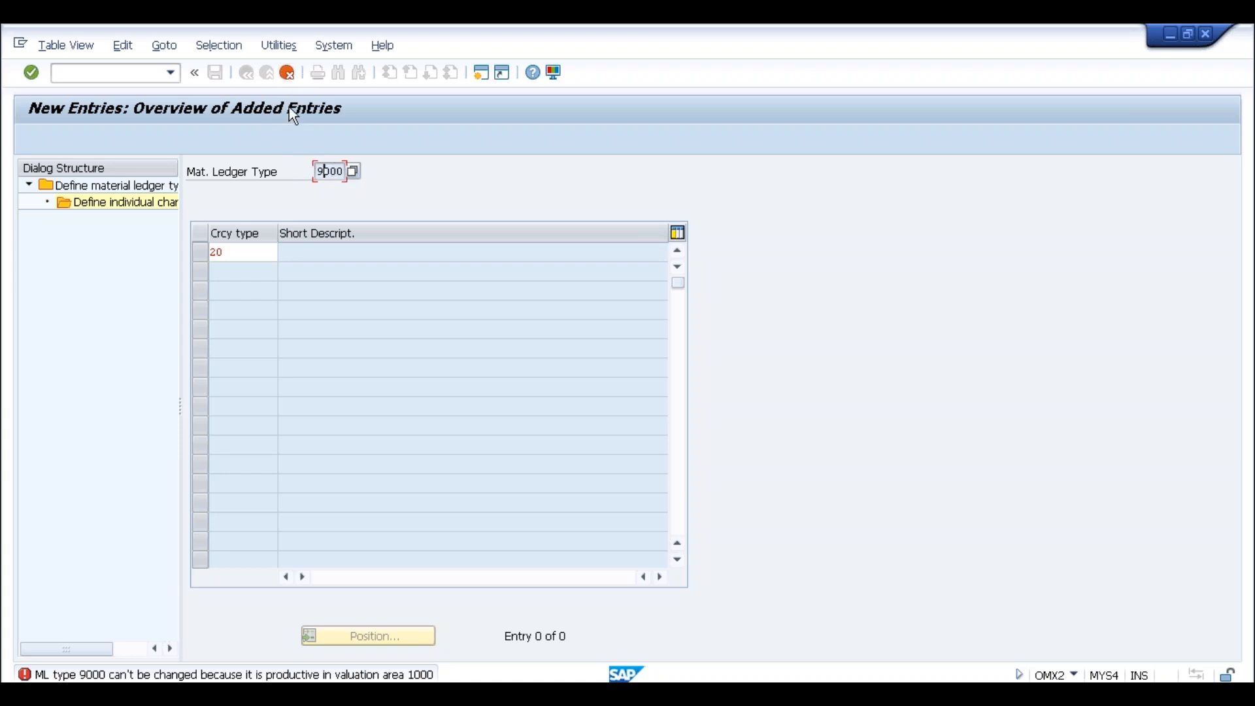
click(290, 74)
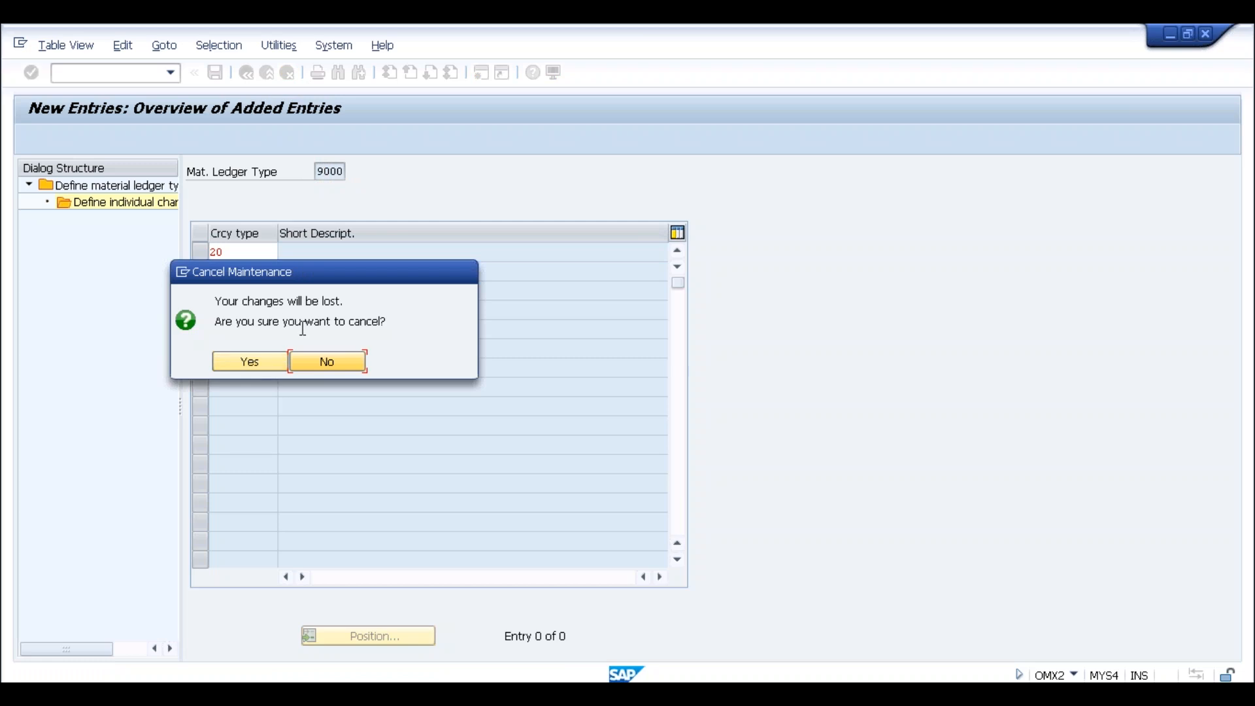
click(262, 362)
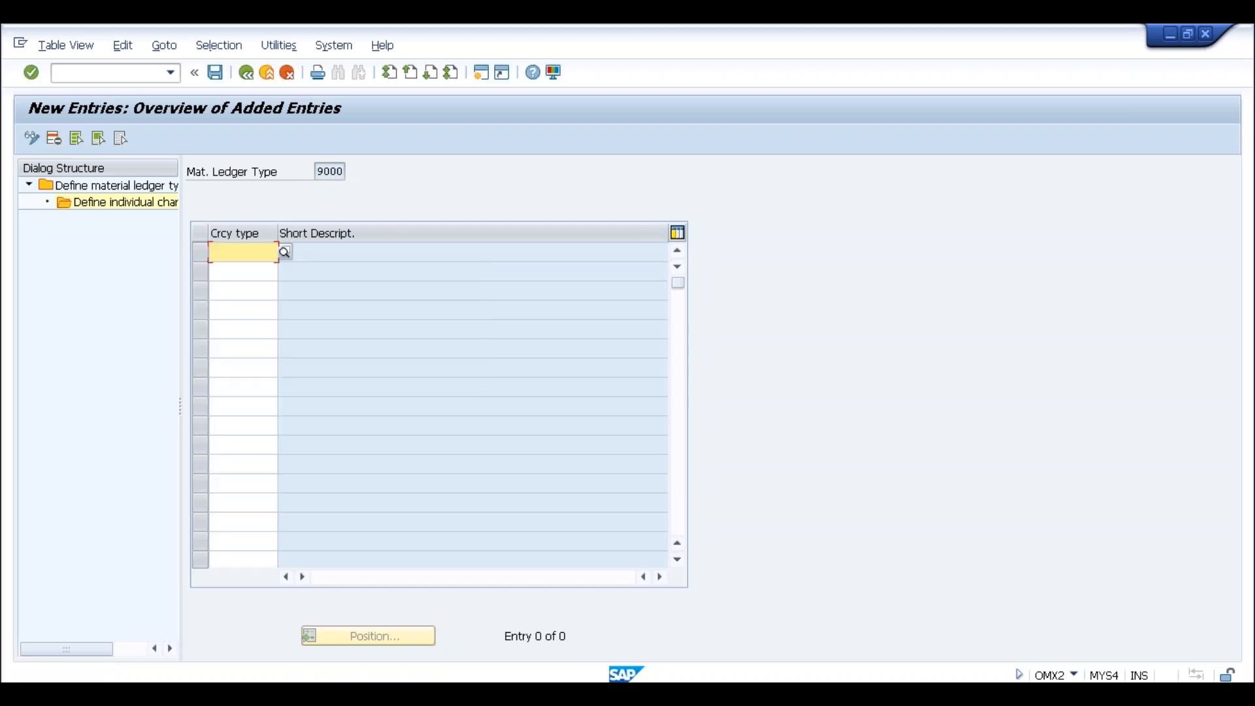
click(246, 72)
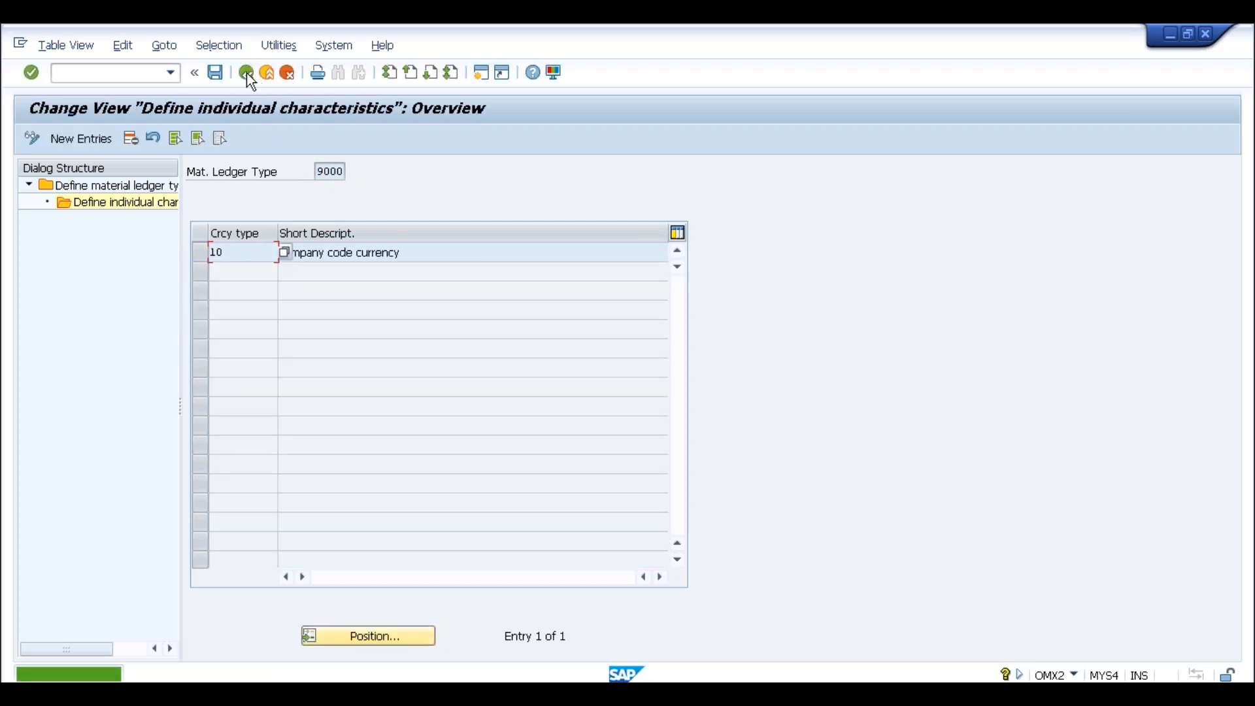
Create material ledger type TEST and view its characteristic, currency type 10 Company code currency
click(246, 73)
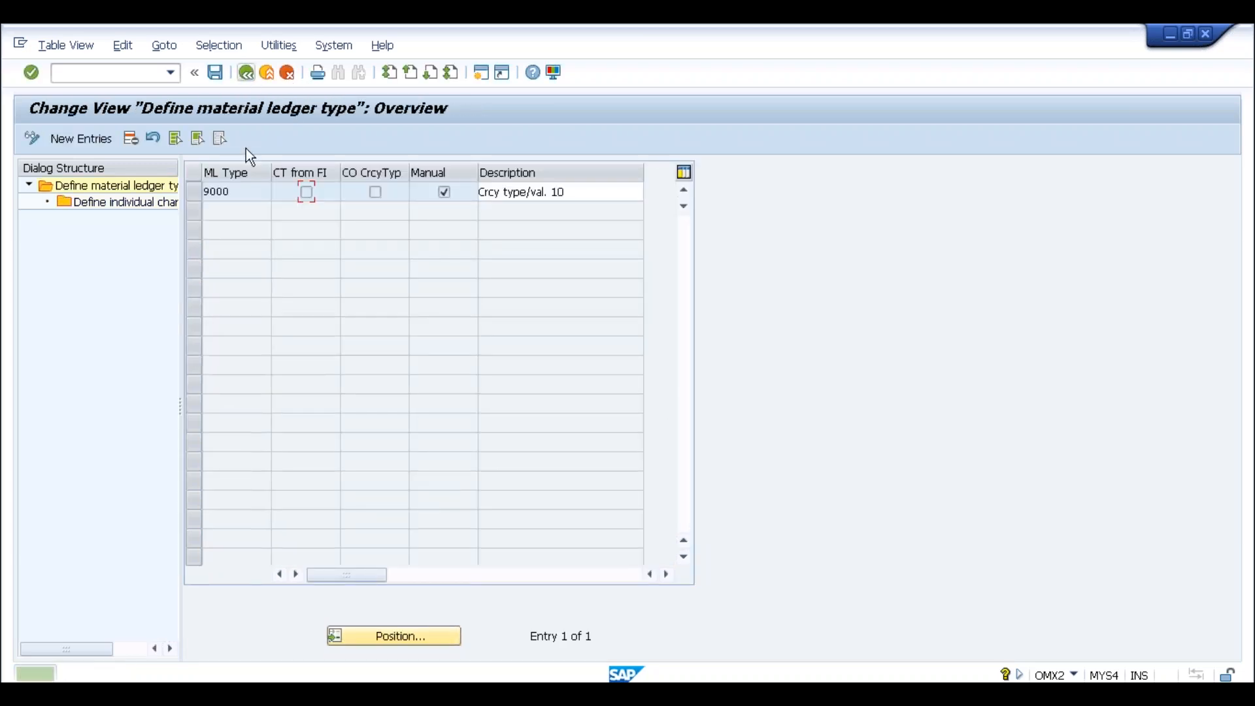
click(100, 140)
text(TEST)
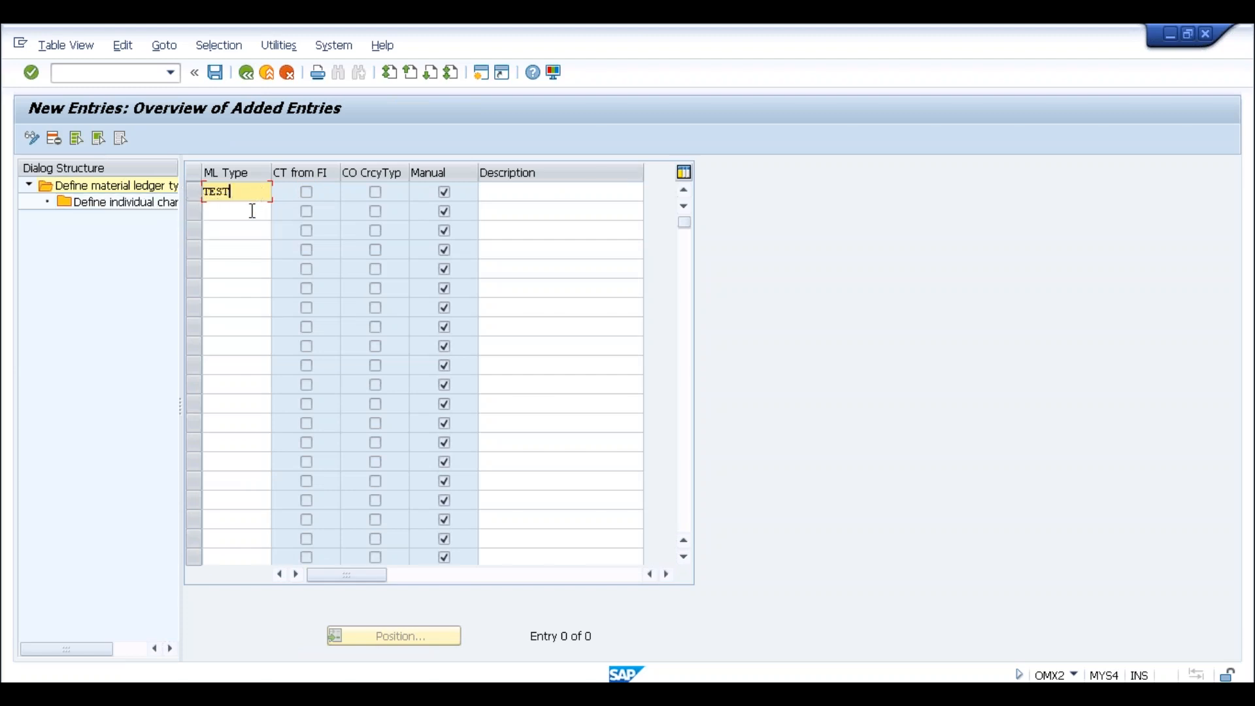
key(Return)
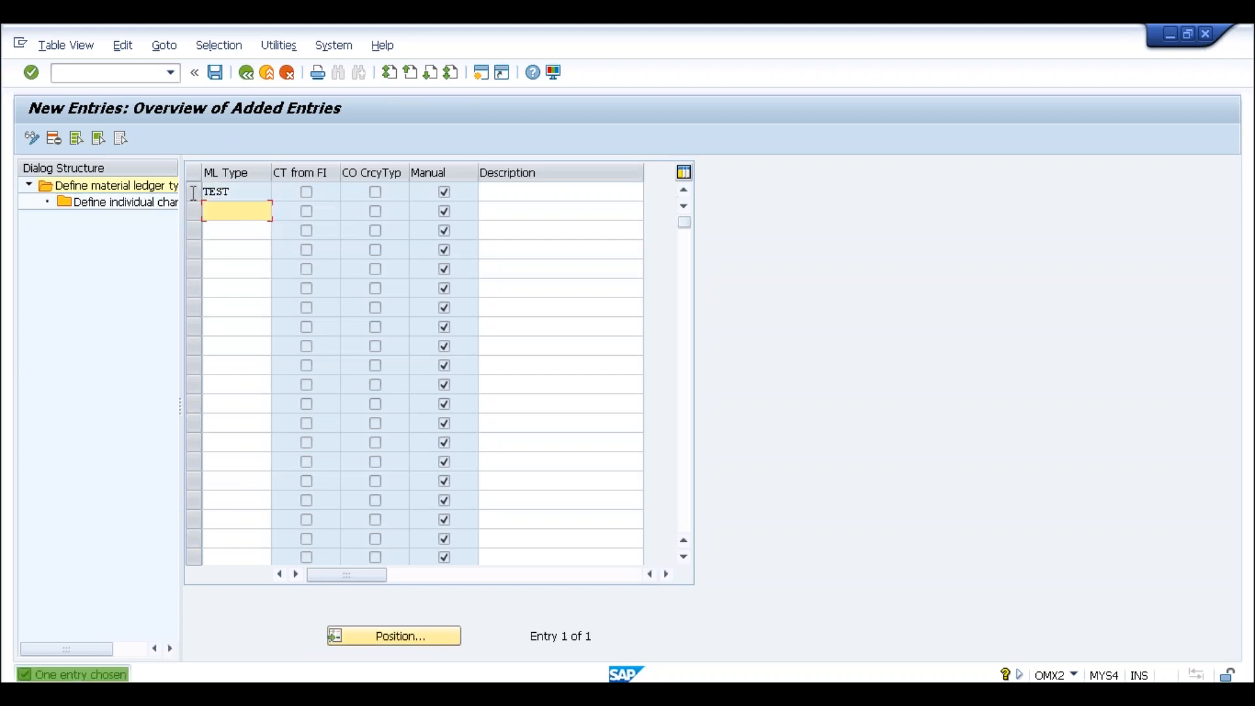
click(193, 196)
double_click(169, 204)
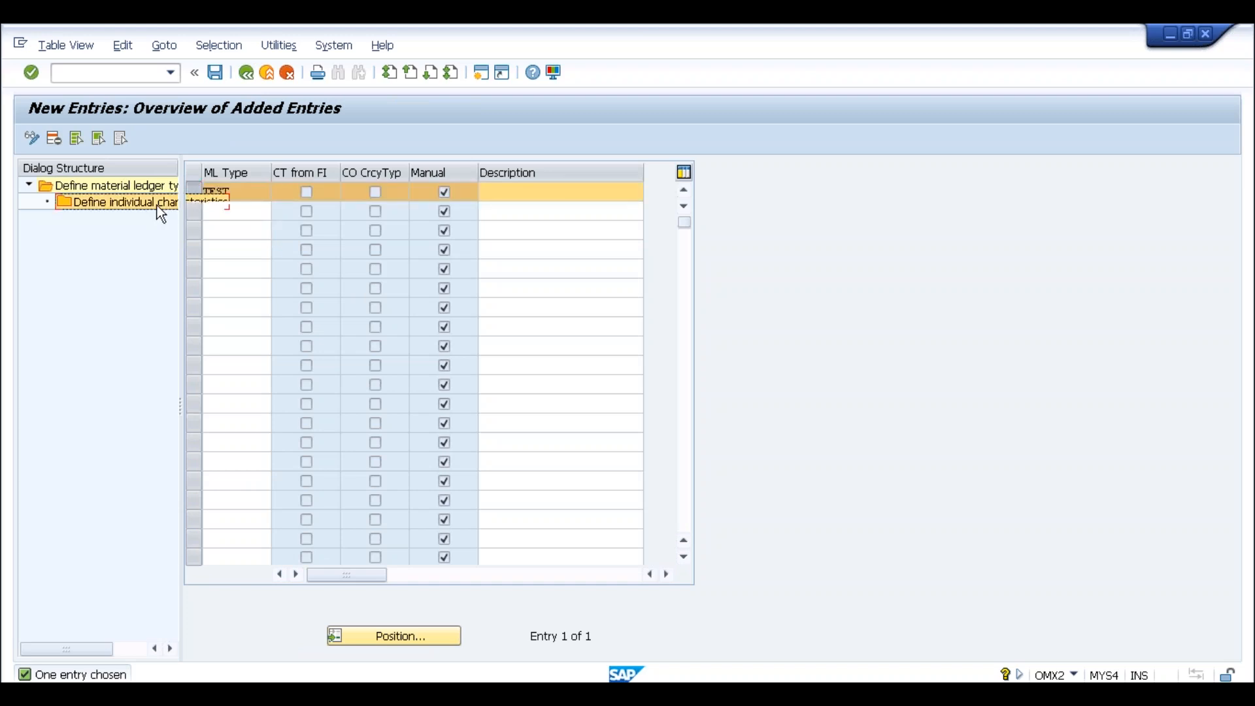
click(240, 252)
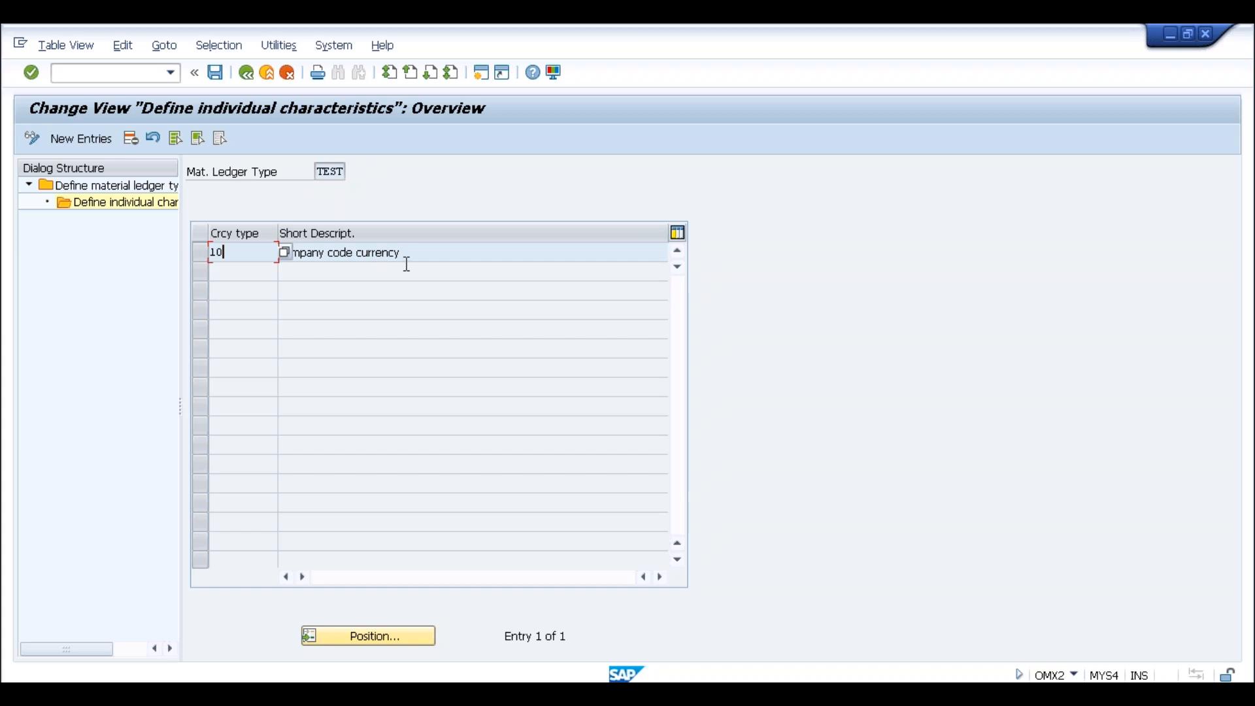
Add currency types 20 Controlling area and 30 Group currency to TEST, discarding rejected 40 Hard currency
click(103, 141)
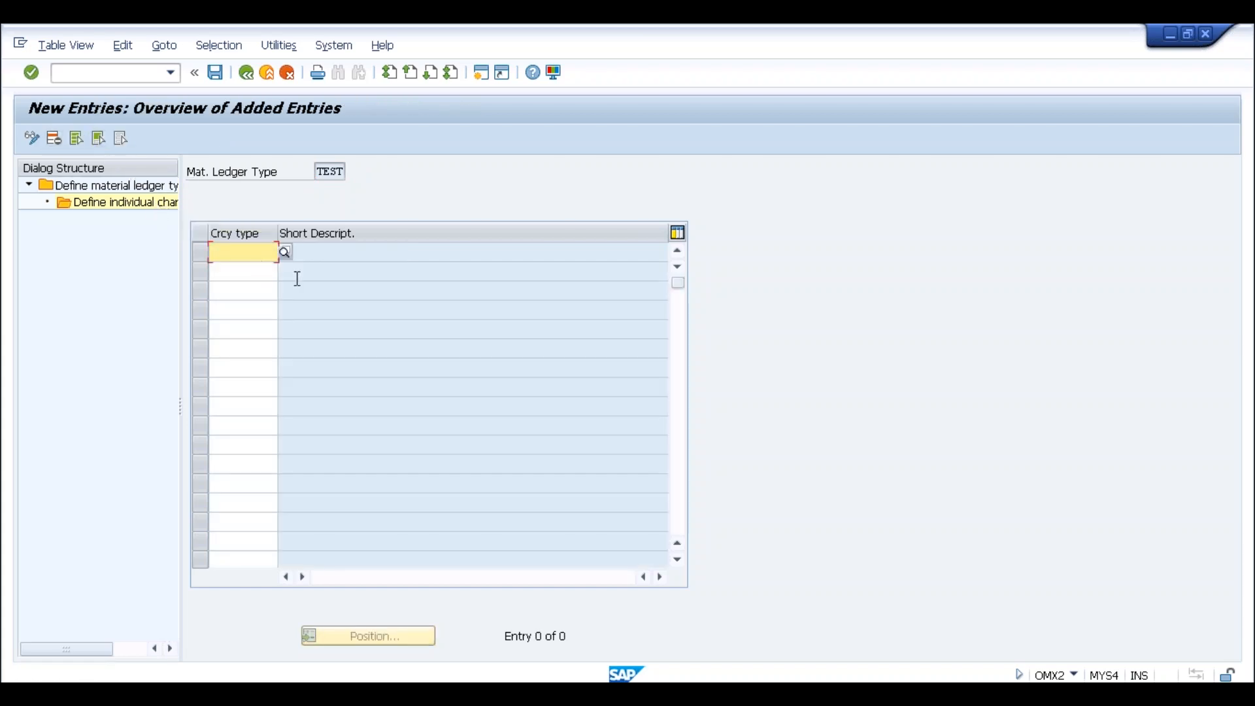
click(285, 252)
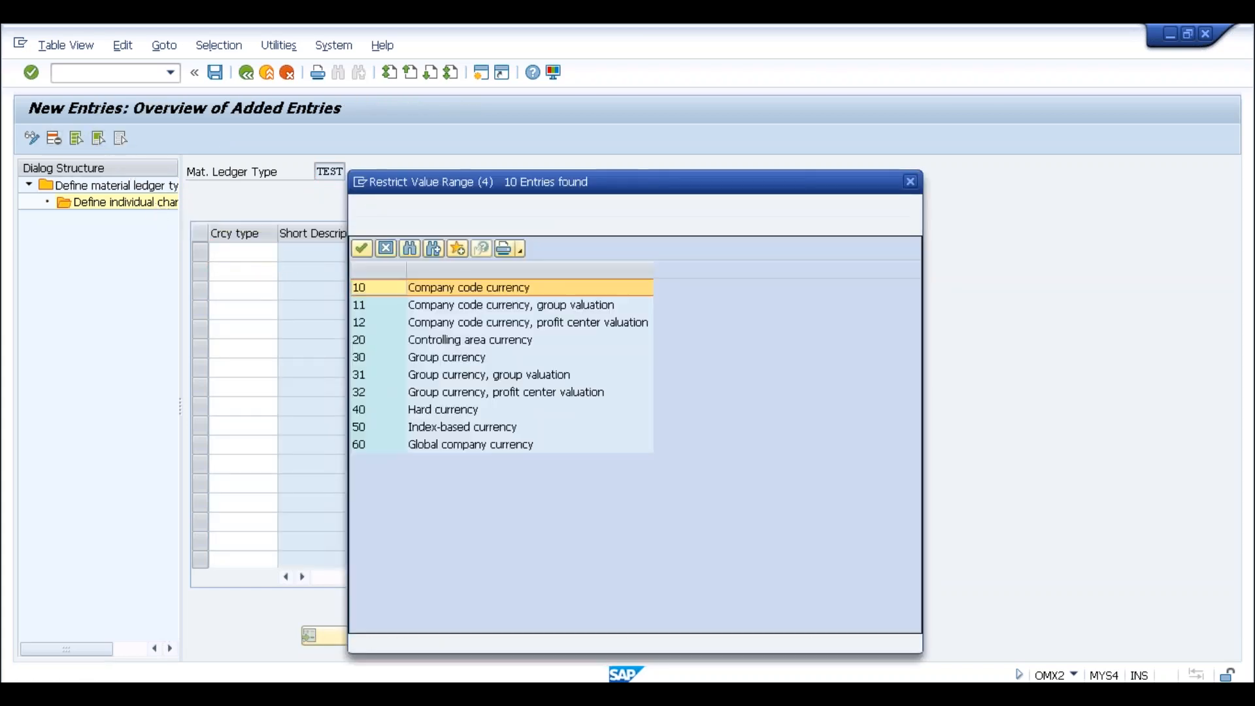
double_click(390, 342)
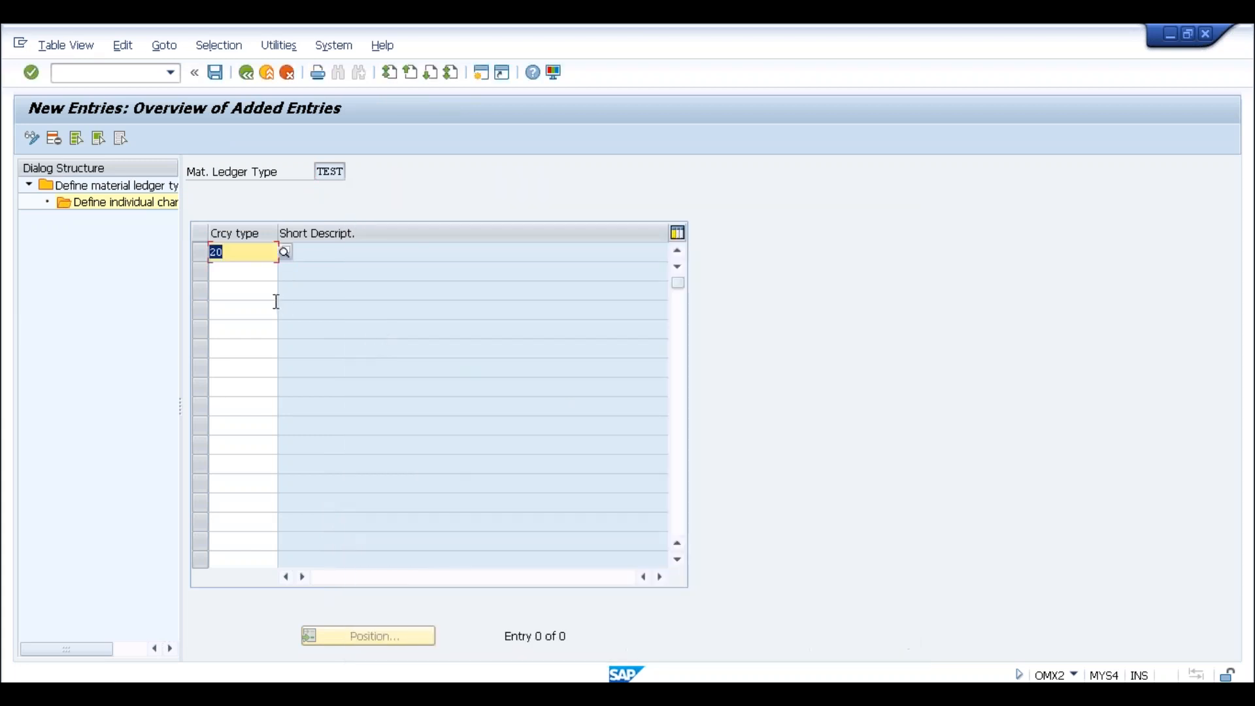
key(Return)
key(F4)
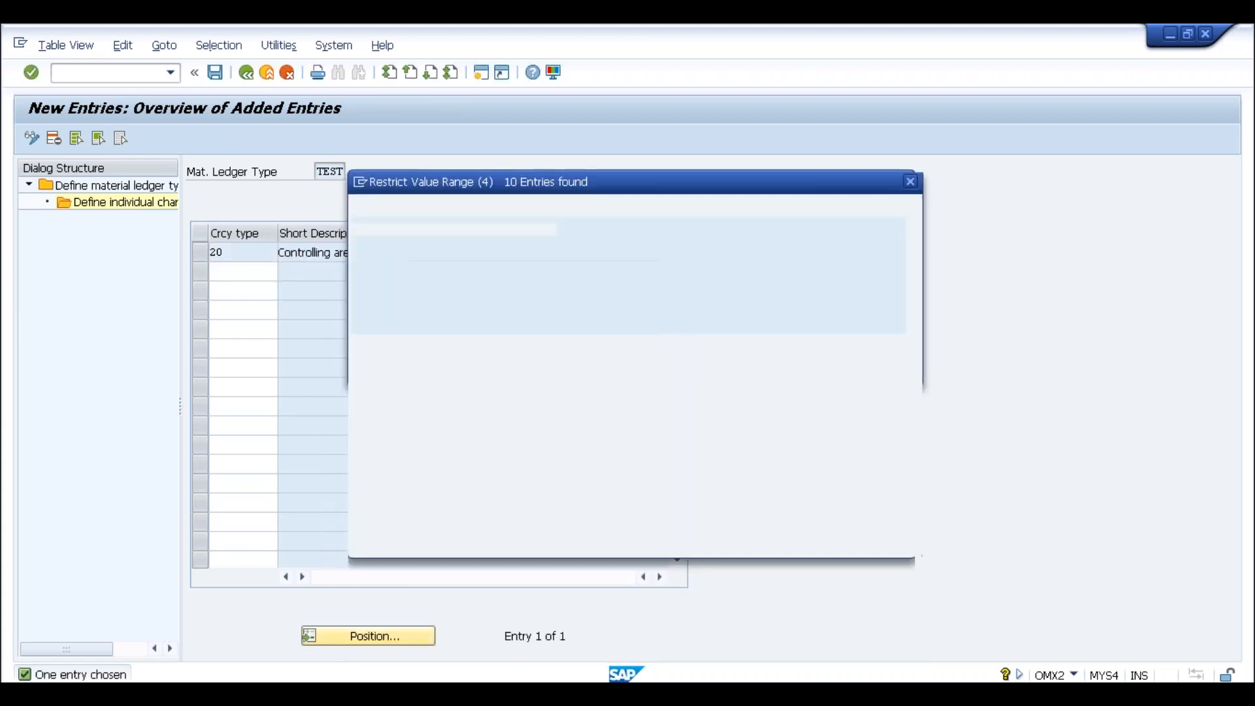
double_click(422, 360)
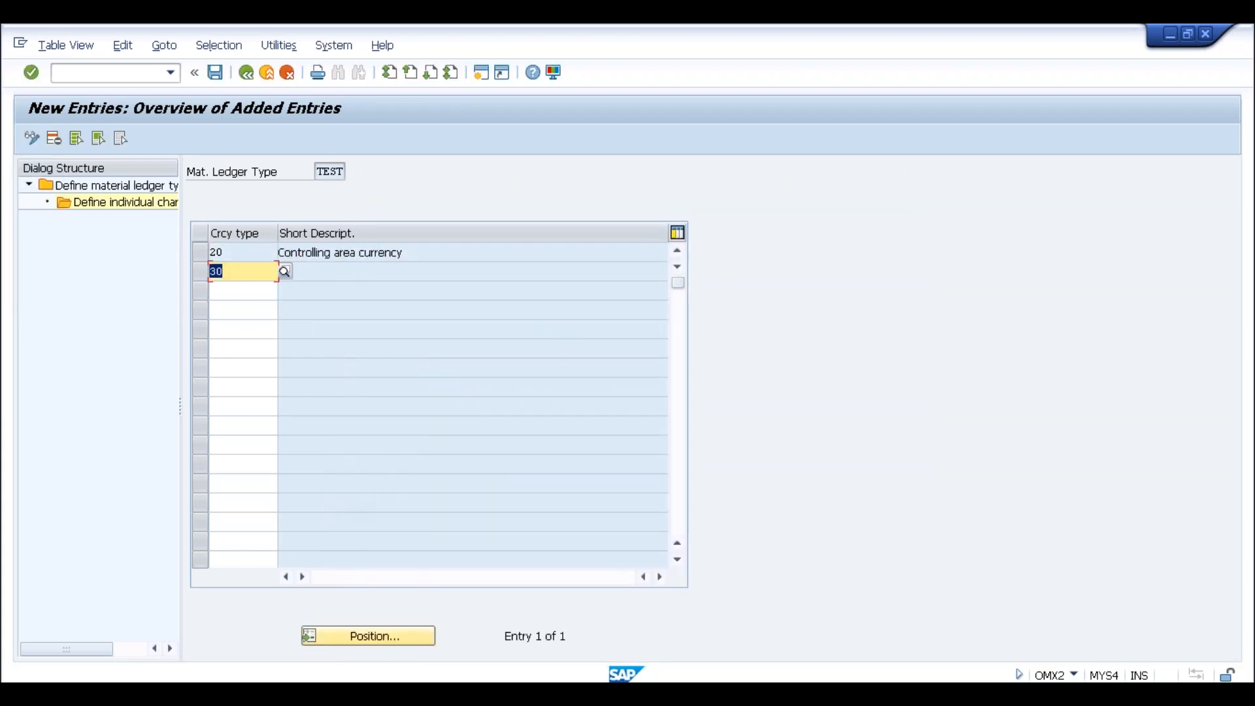
key(Return)
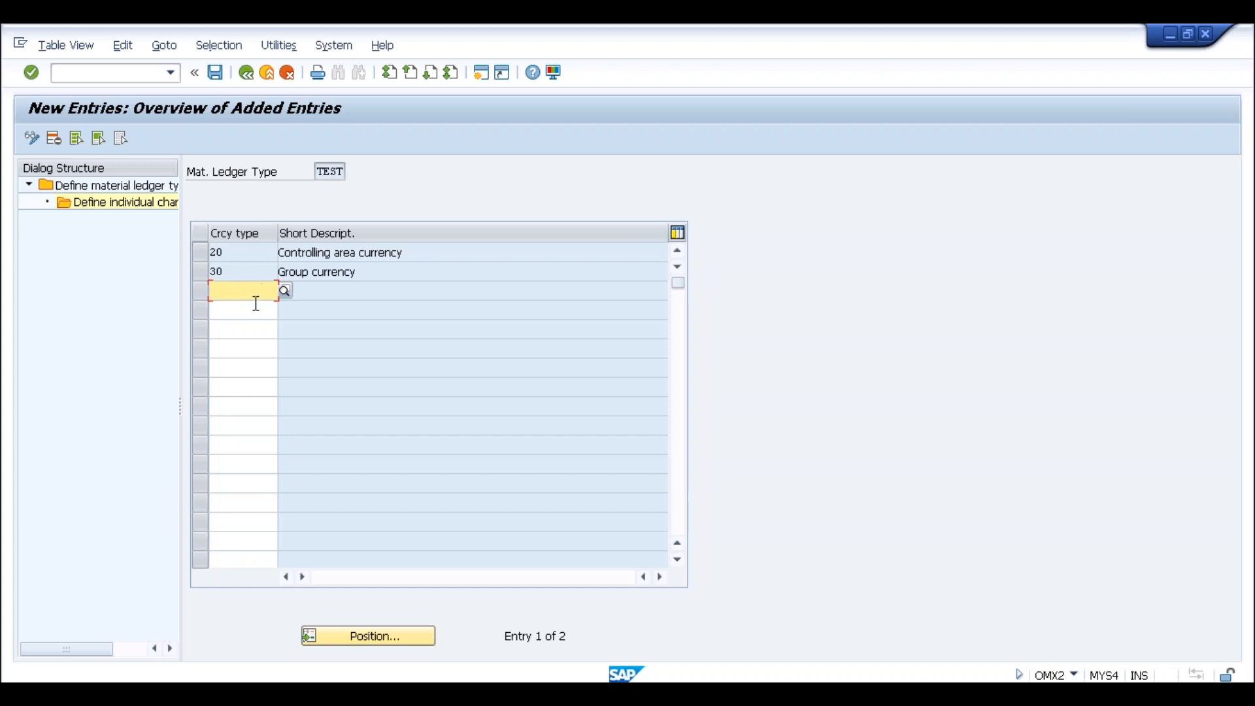
click(286, 292)
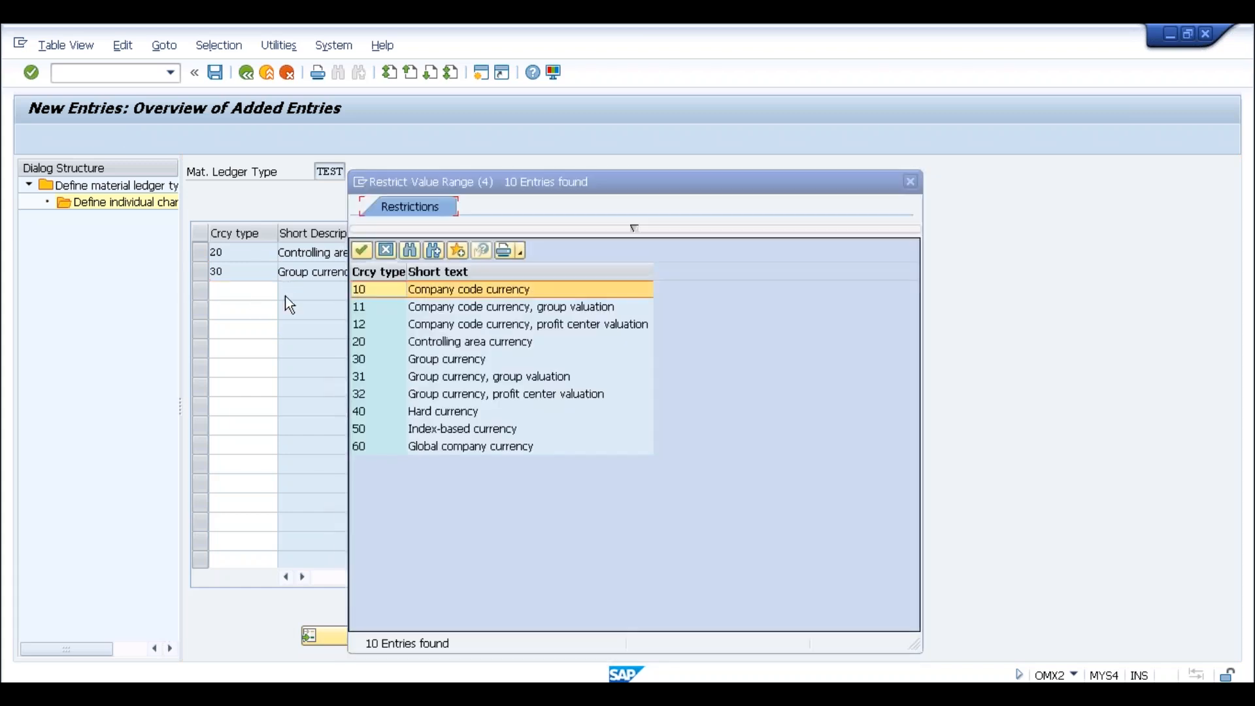
double_click(388, 411)
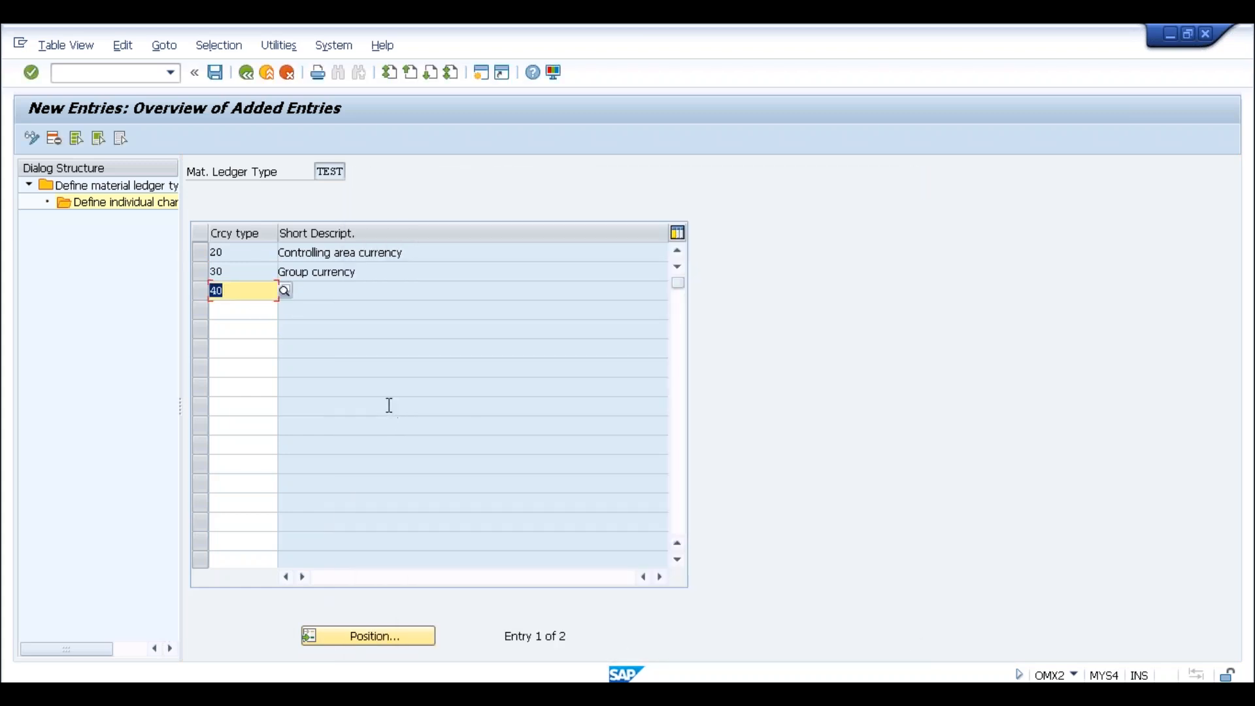
key(Up)
key(Down)
key(Return)
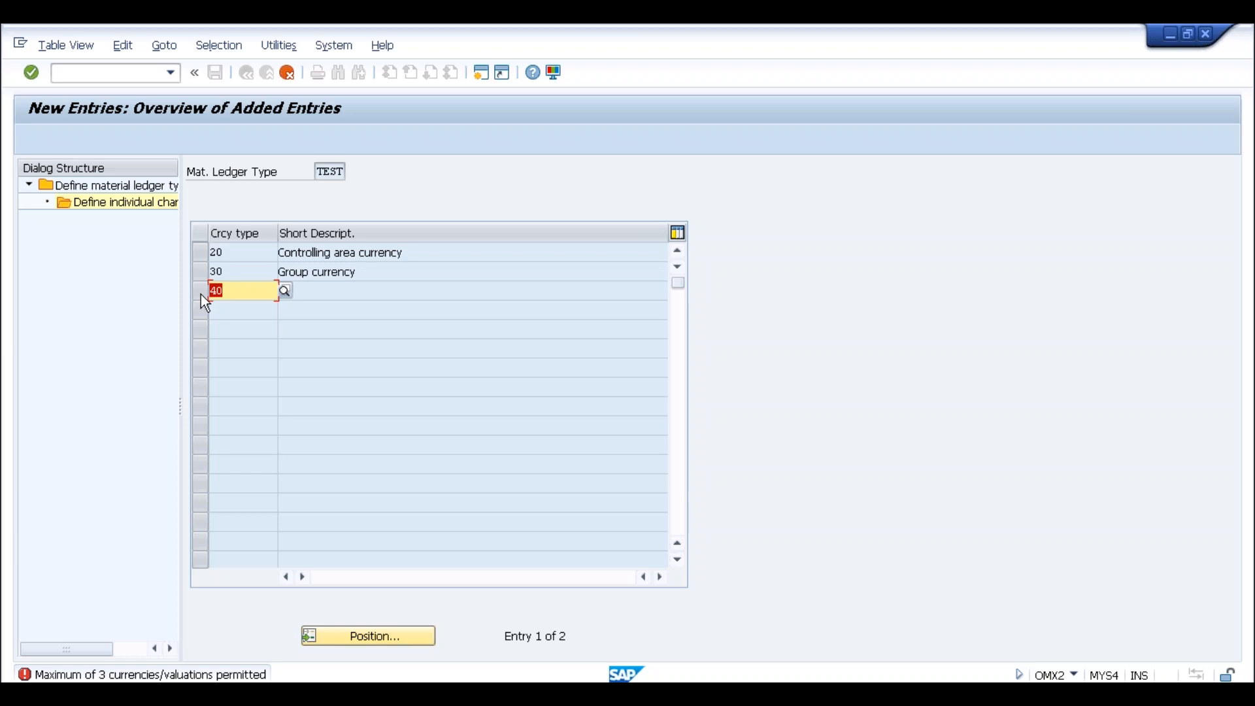
click(288, 75)
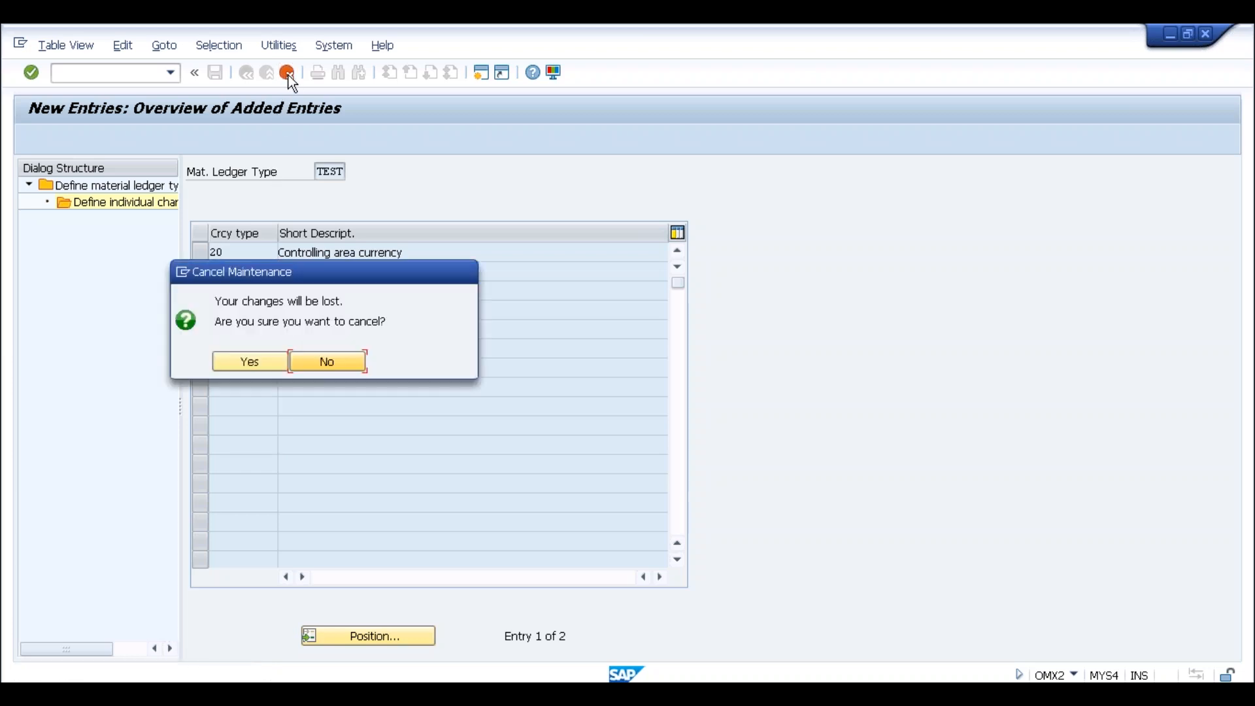
click(243, 362)
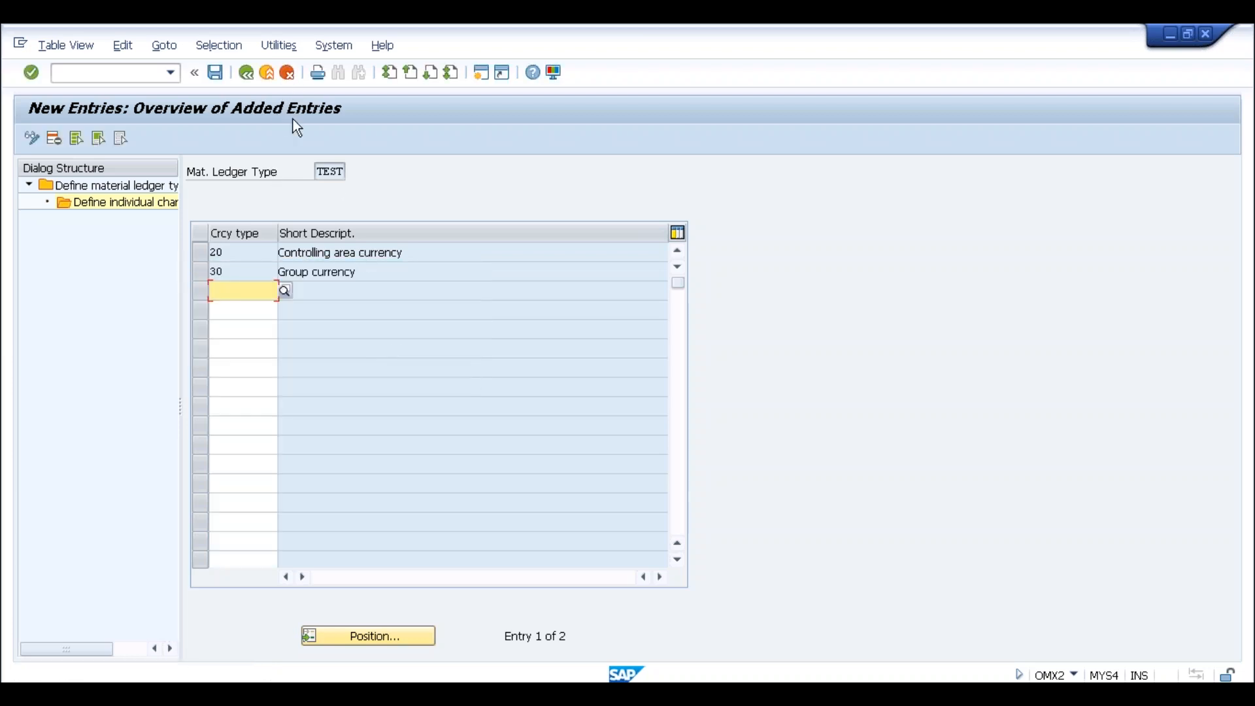
Leave TEST unsaved, confirm only ledger type 9000 remains, and return to the IMG tree
click(246, 74)
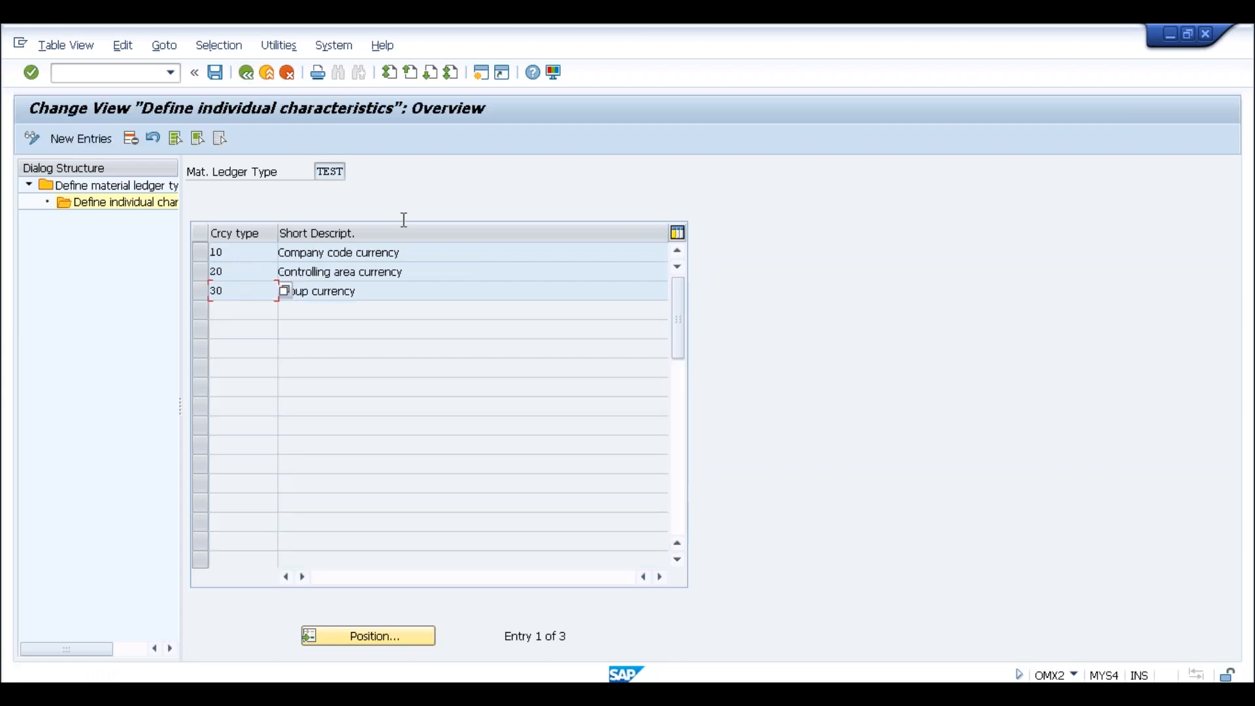
click(246, 81)
click(247, 81)
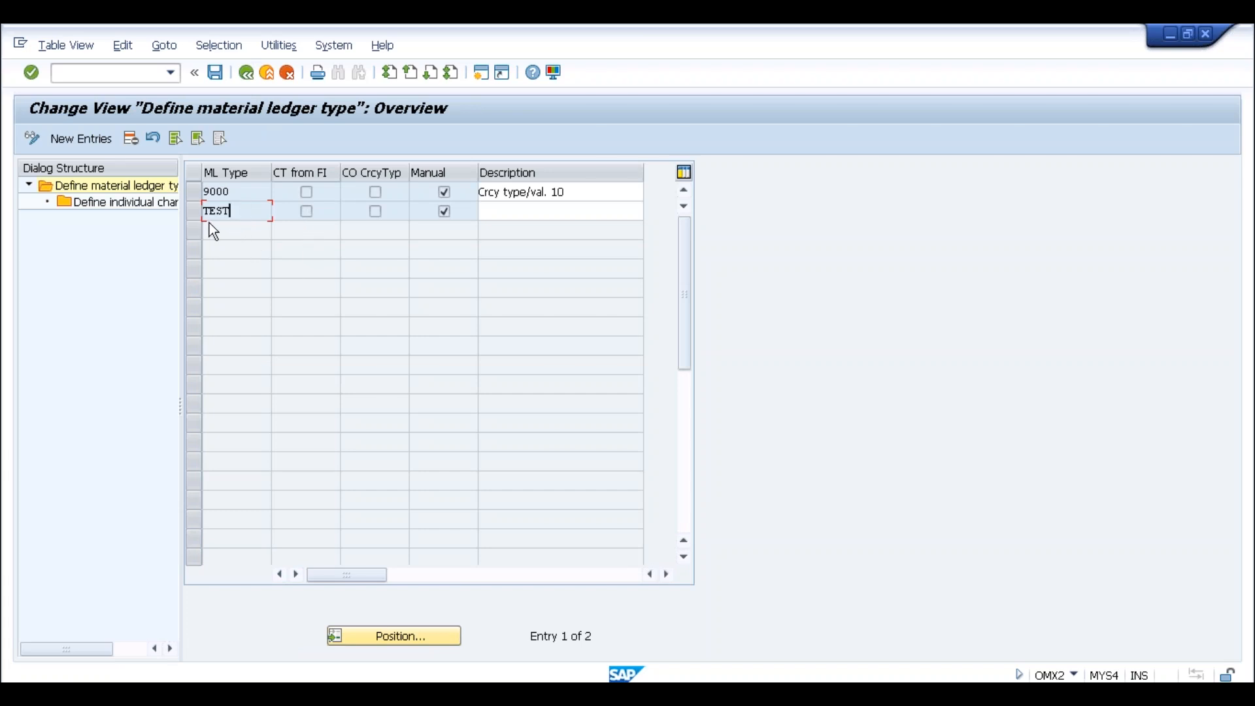
click(250, 75)
click(336, 359)
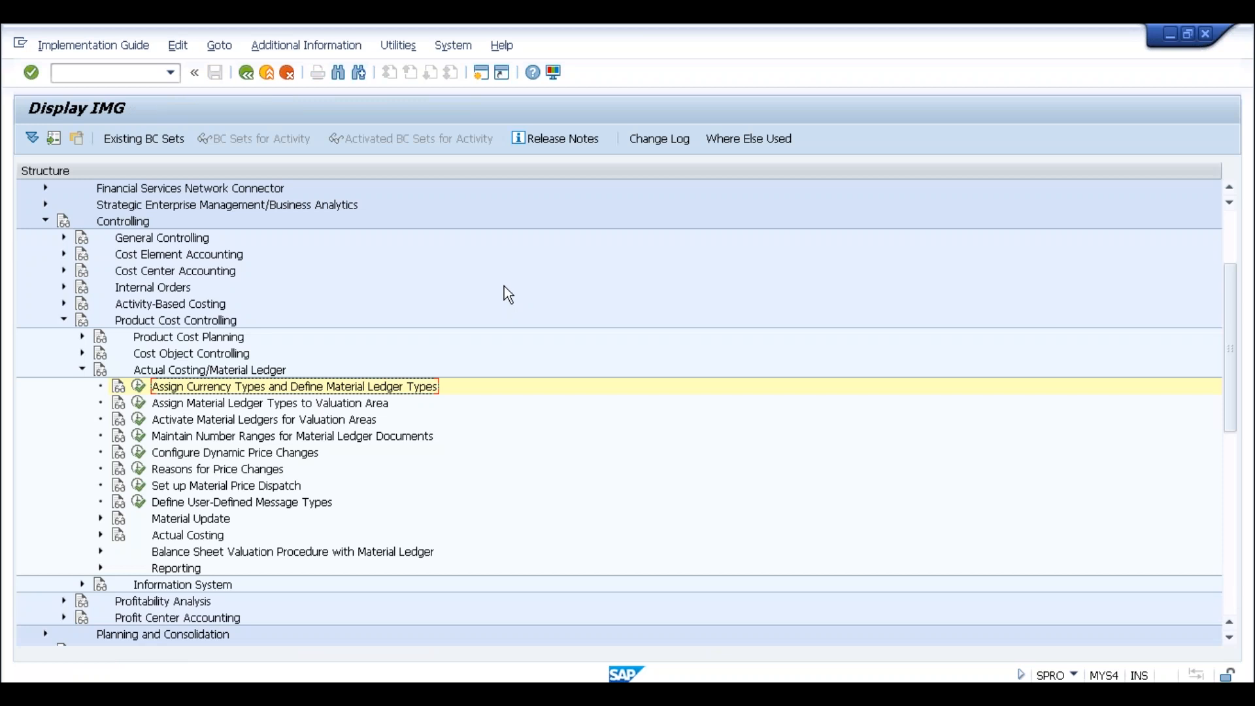
click(138, 387)
click(247, 195)
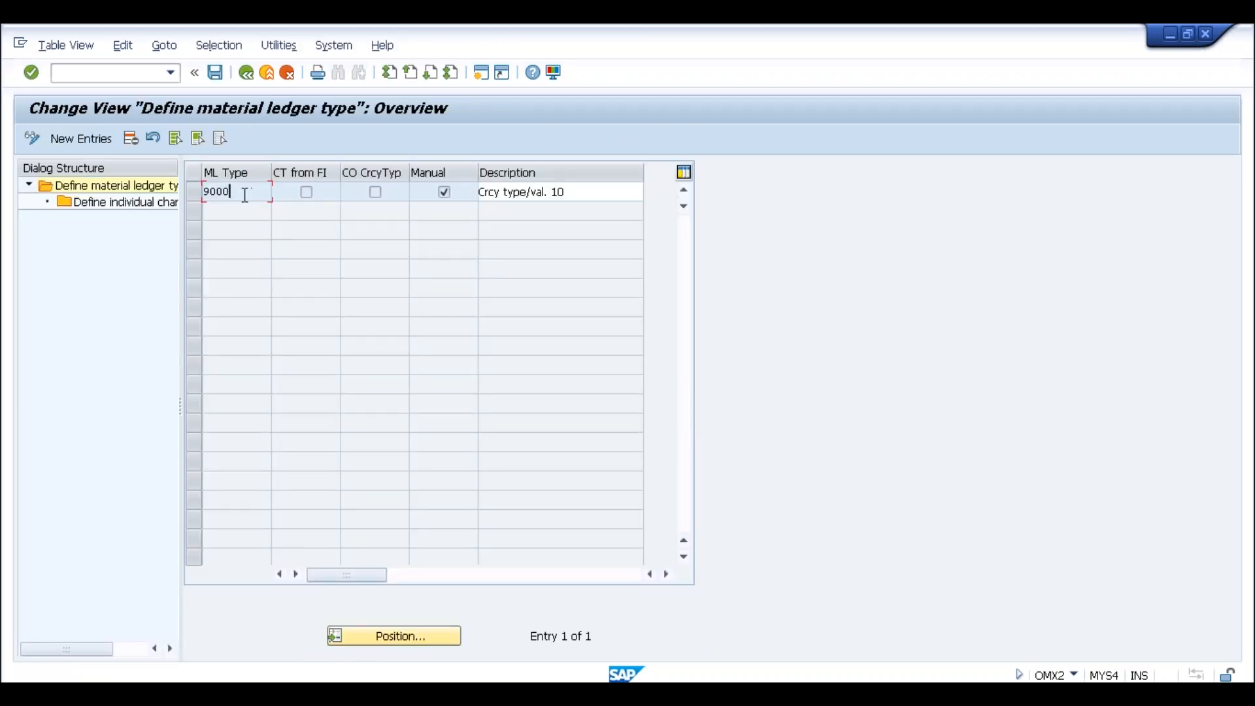
click(248, 73)
click(225, 407)
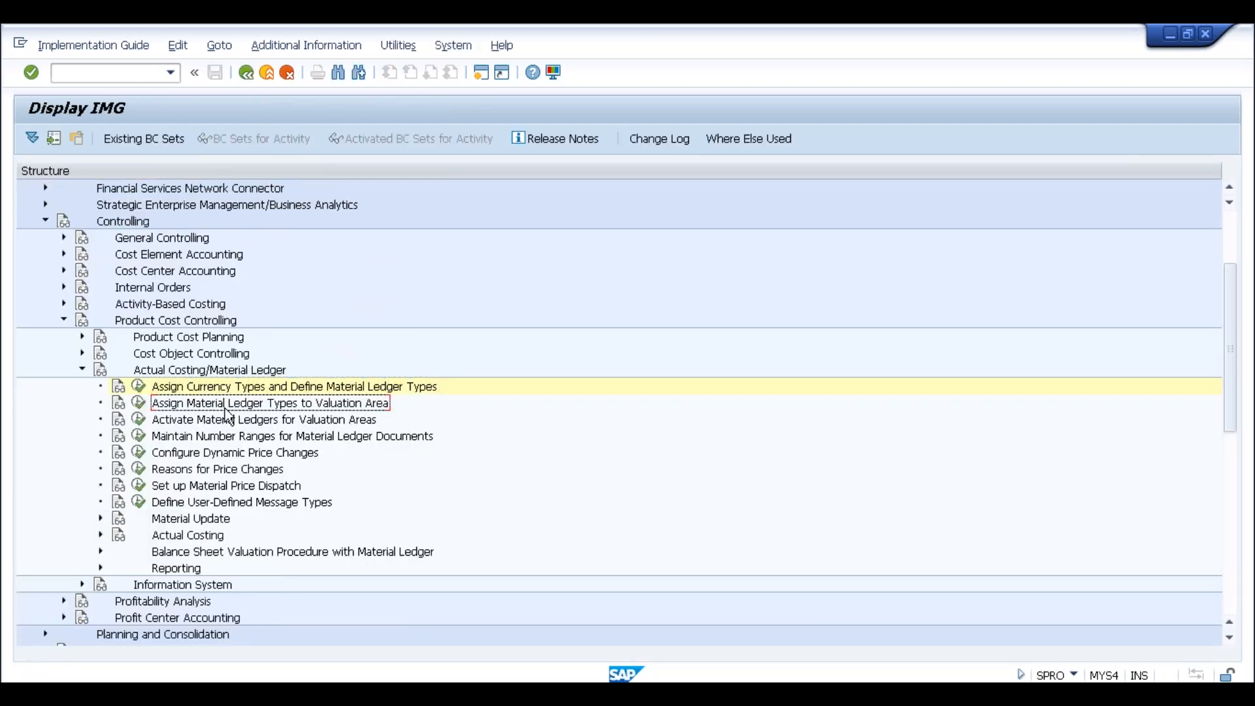
Assign material ledger type 9000 to valuation area SLOG in a new entry
click(138, 403)
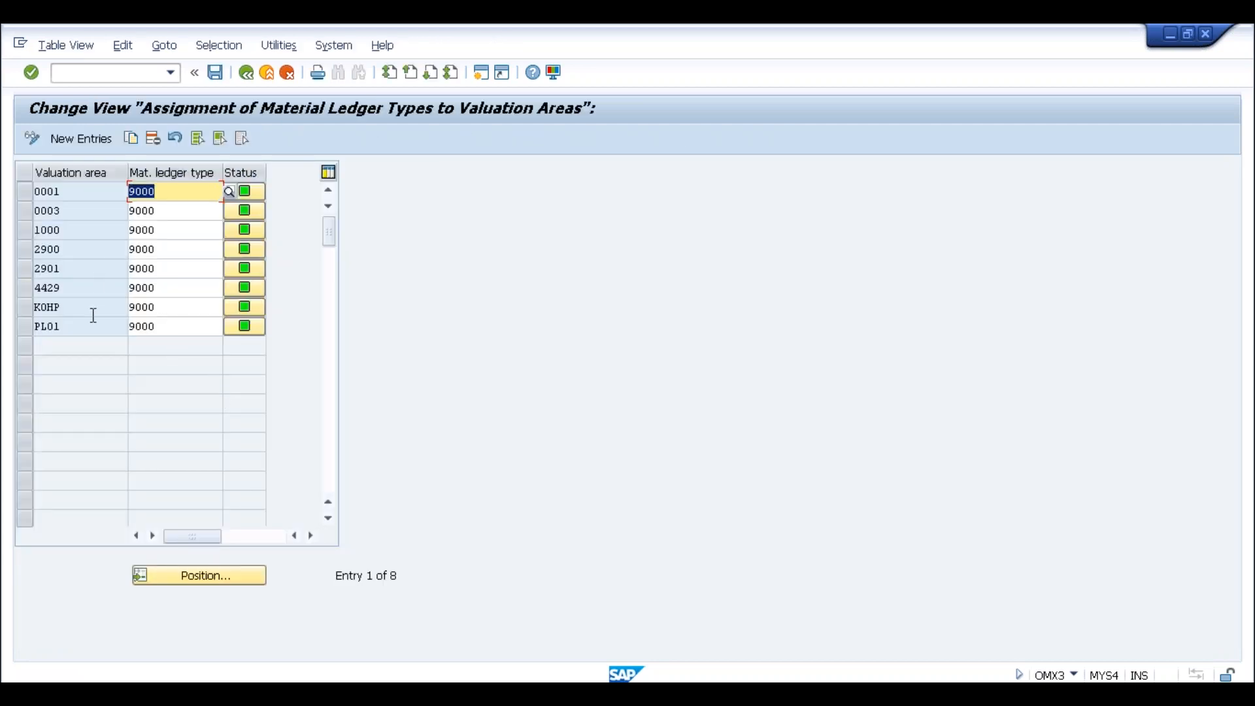
click(68, 140)
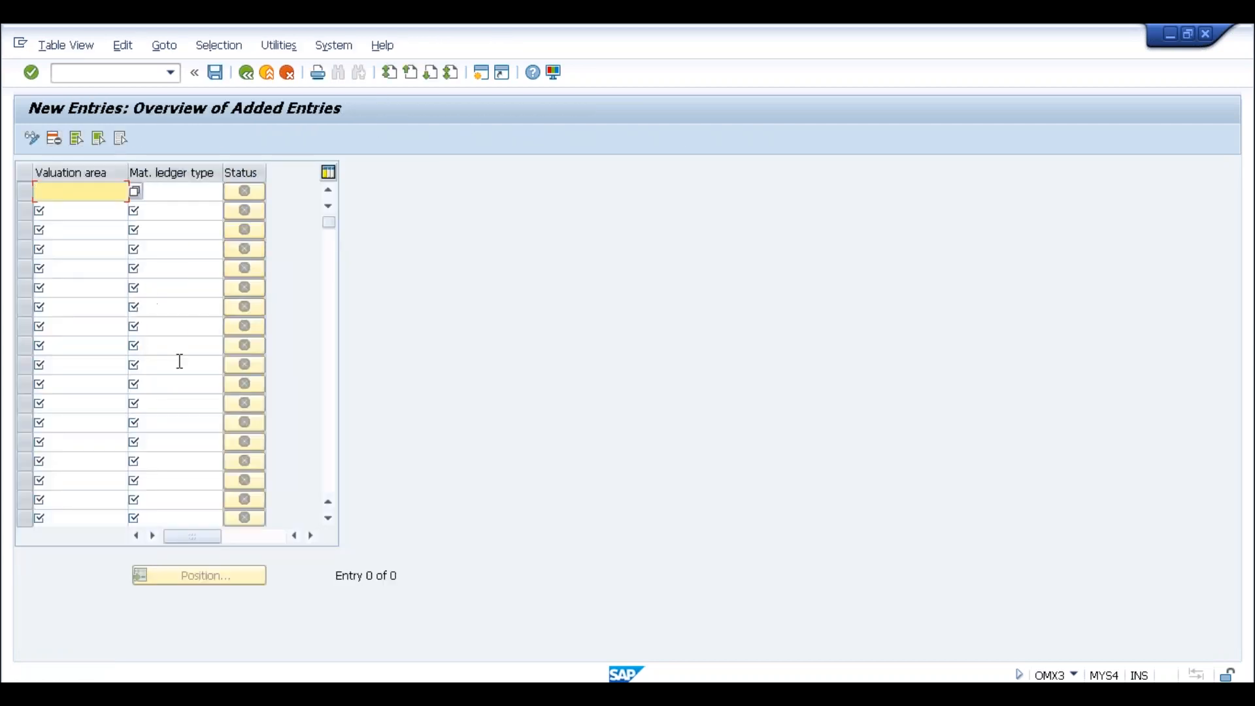
text(SLOG)
key(Tab)
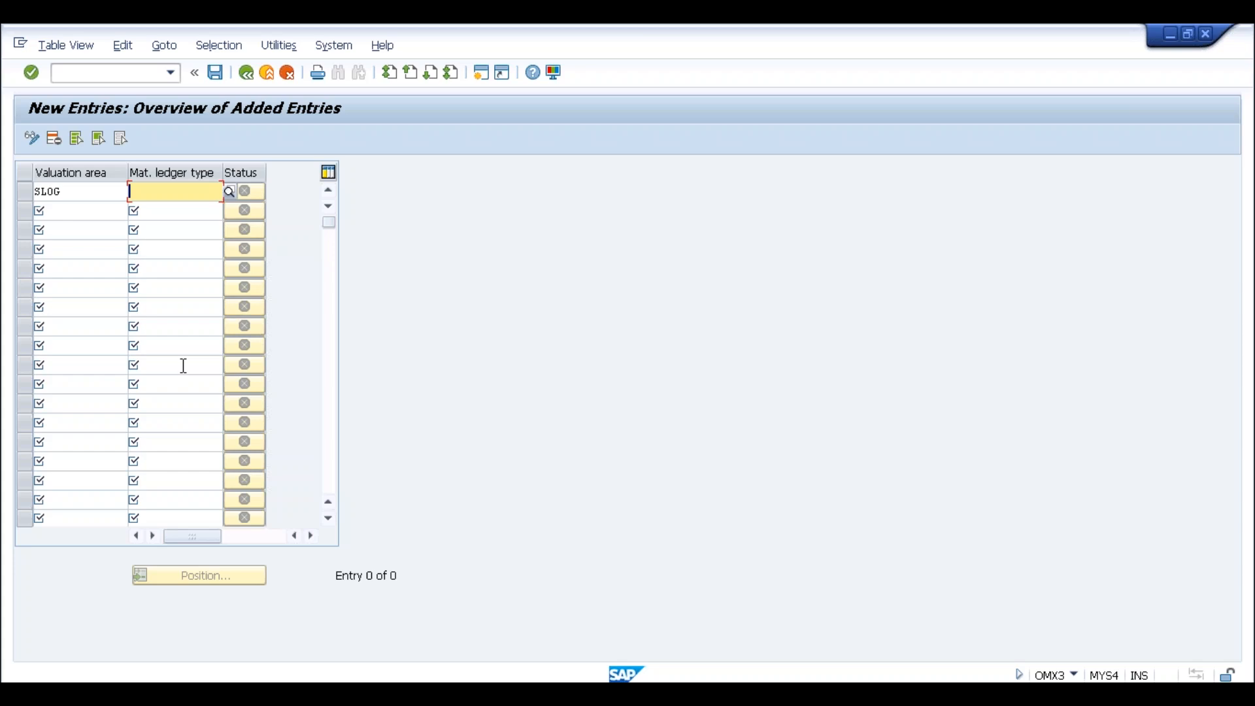
text(9000)
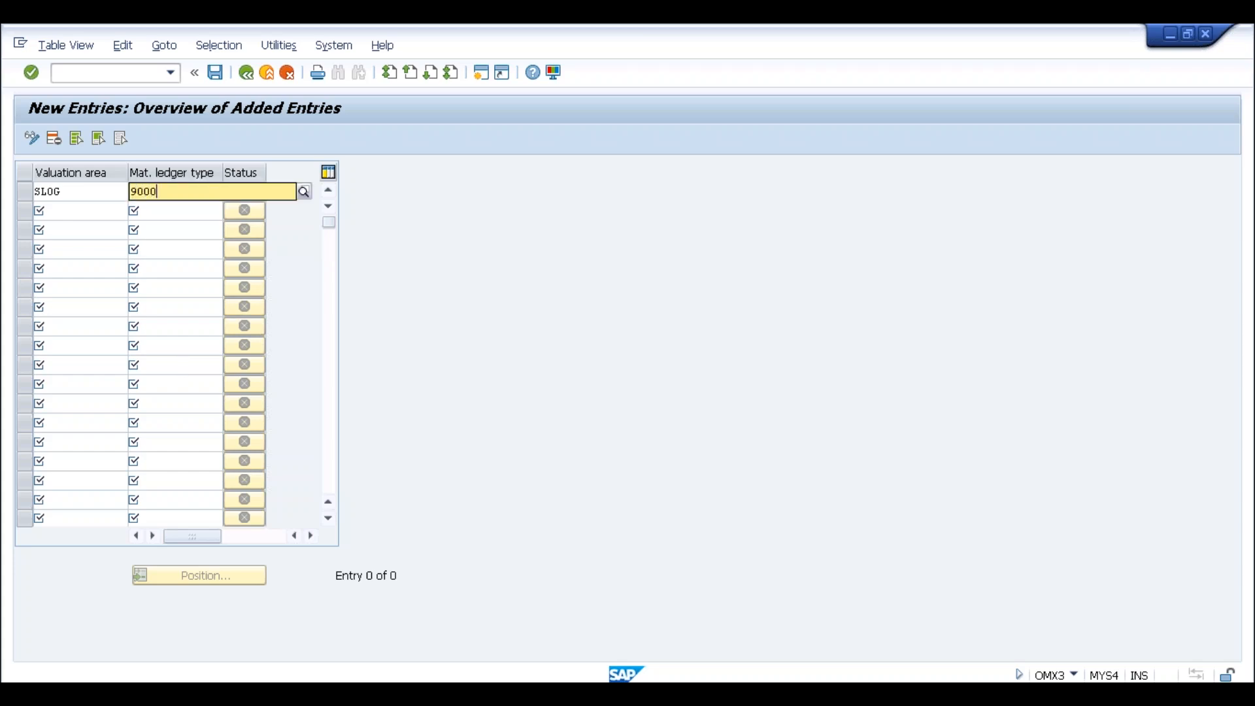
key(Tab)
key(Return)
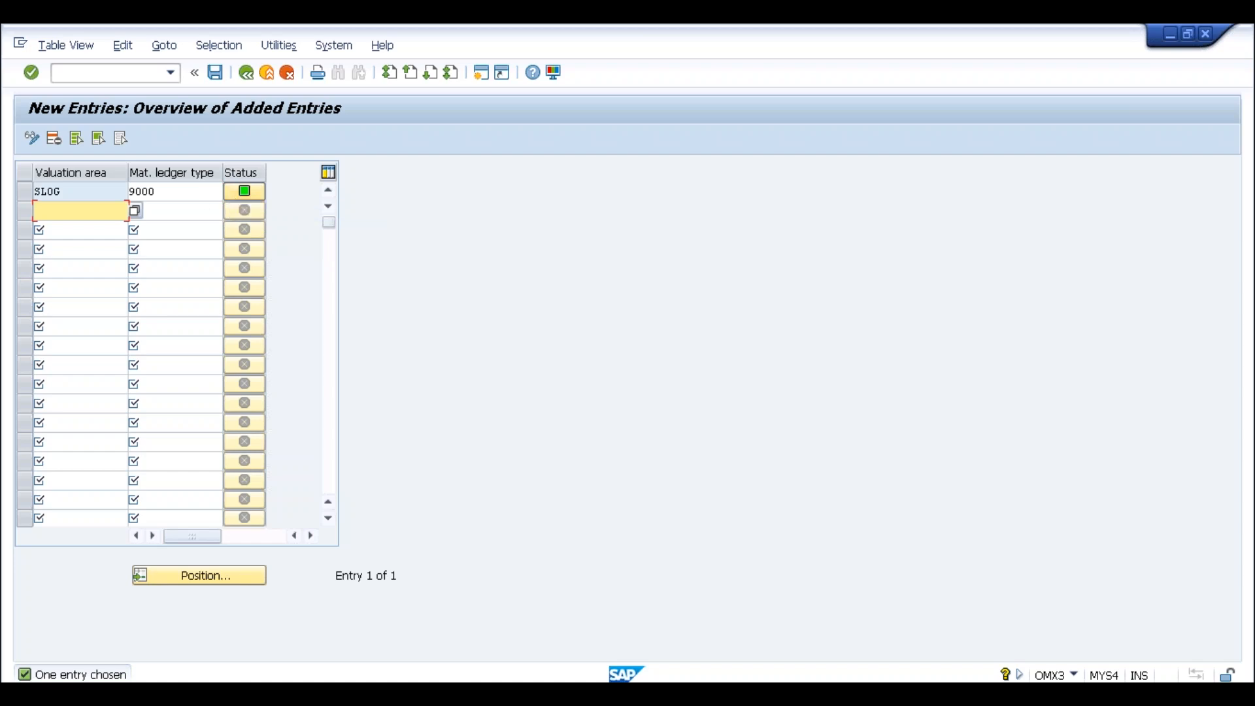
click(171, 192)
click(93, 197)
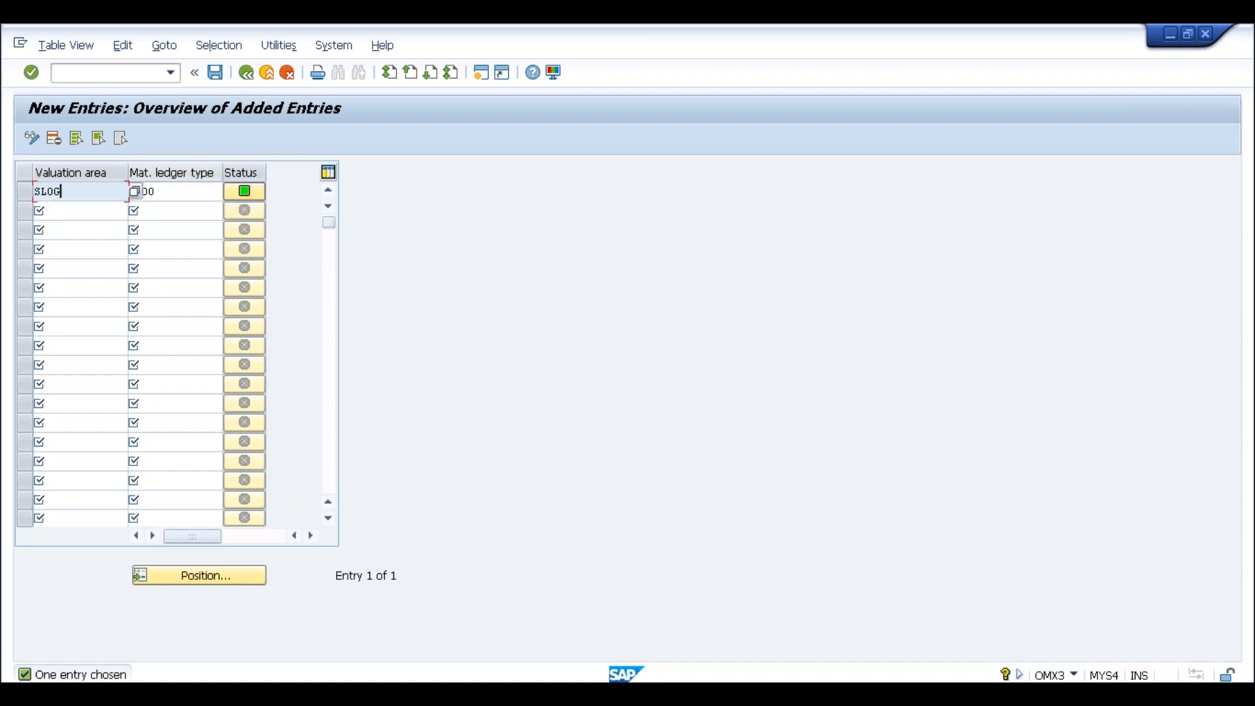
Save the SLOG assignment to a customizing request and return to the IMG tree
click(217, 75)
click(272, 335)
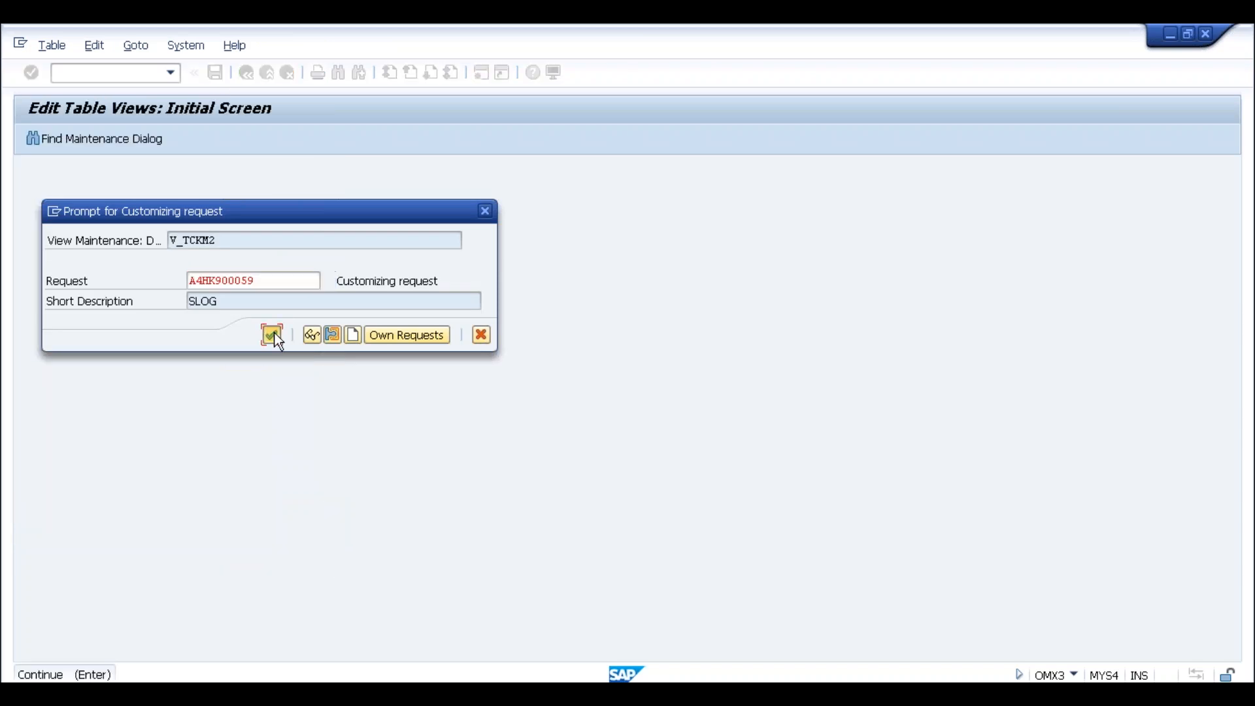
click(246, 74)
click(245, 74)
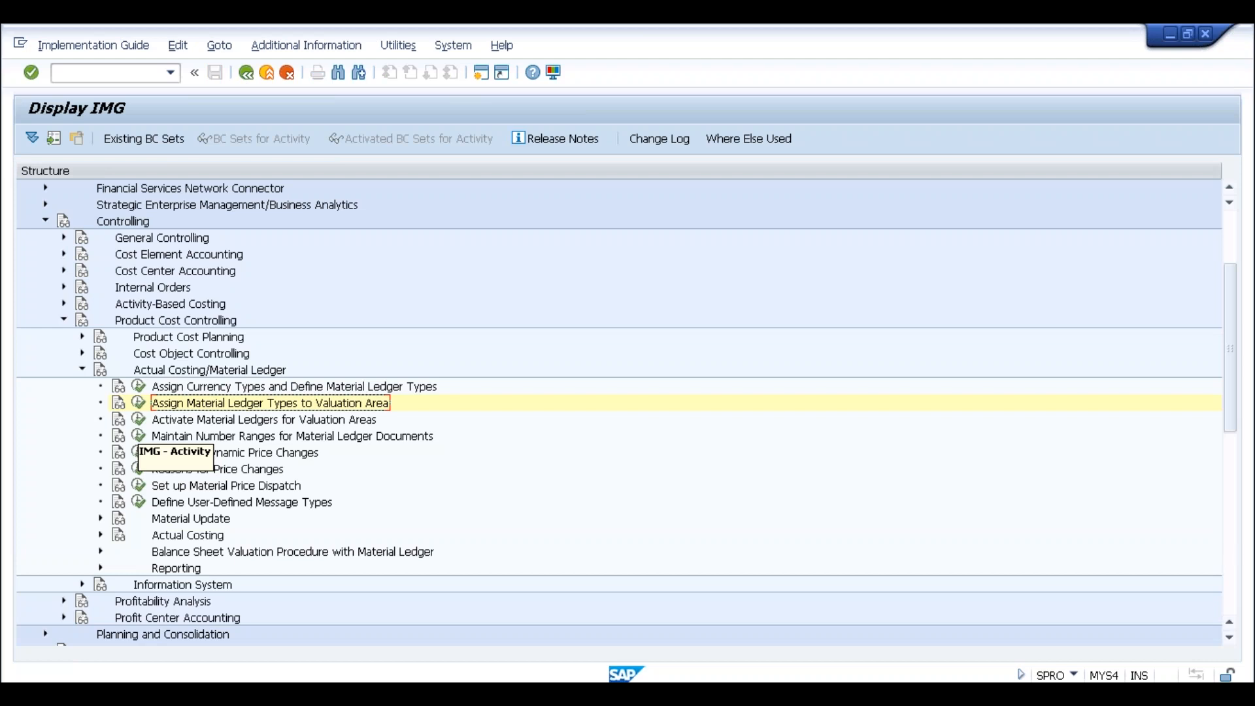
Open the material ledger activation table and position it on valuation area SLOG
click(138, 419)
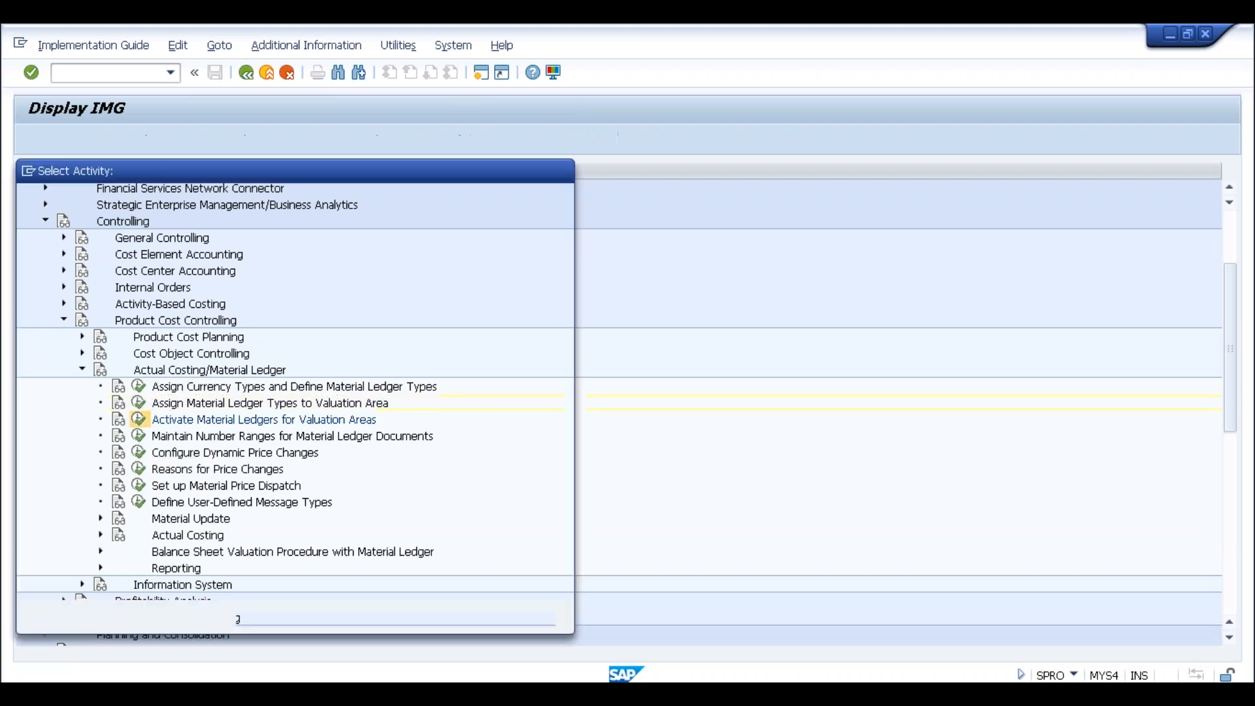
double_click(247, 260)
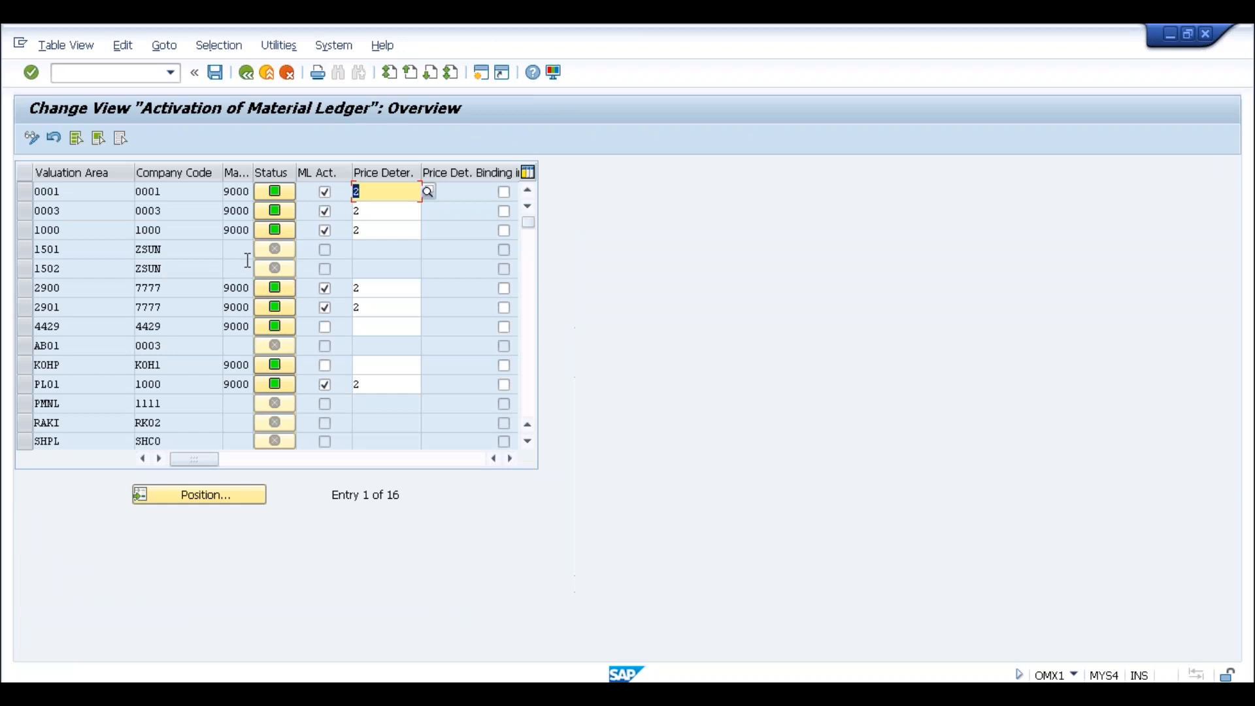
click(199, 502)
text(slog)
key(Return)
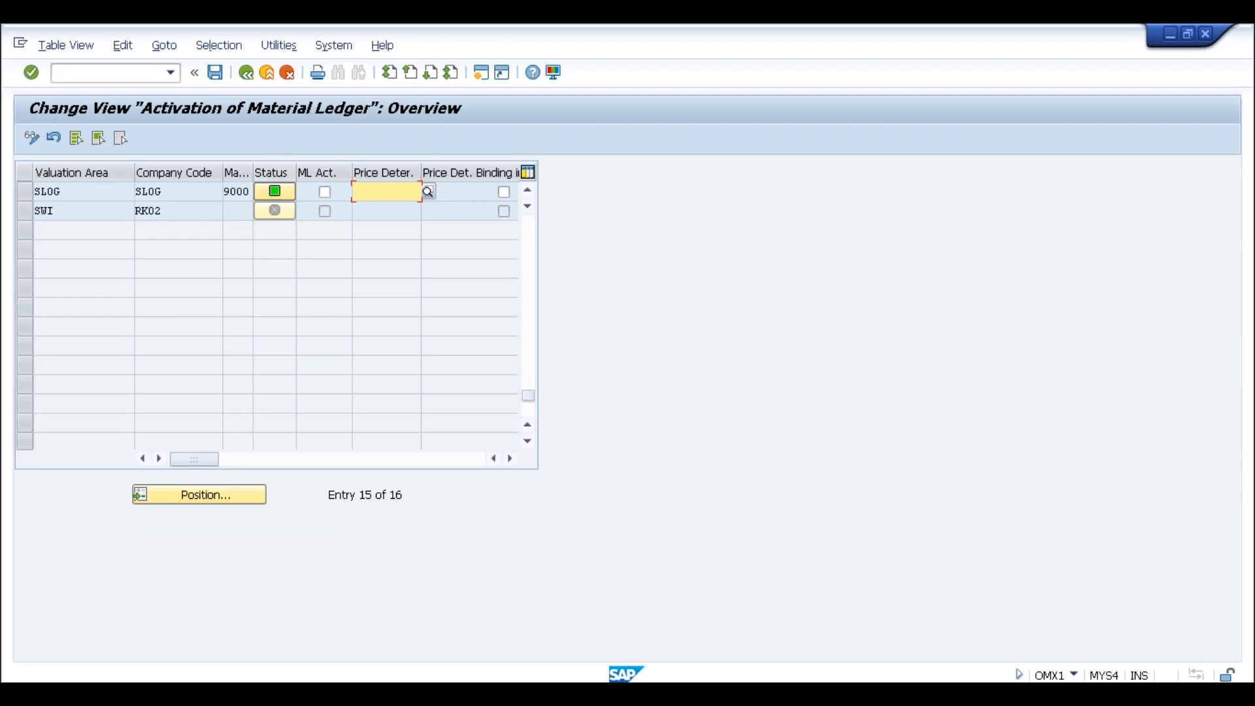
click(80, 192)
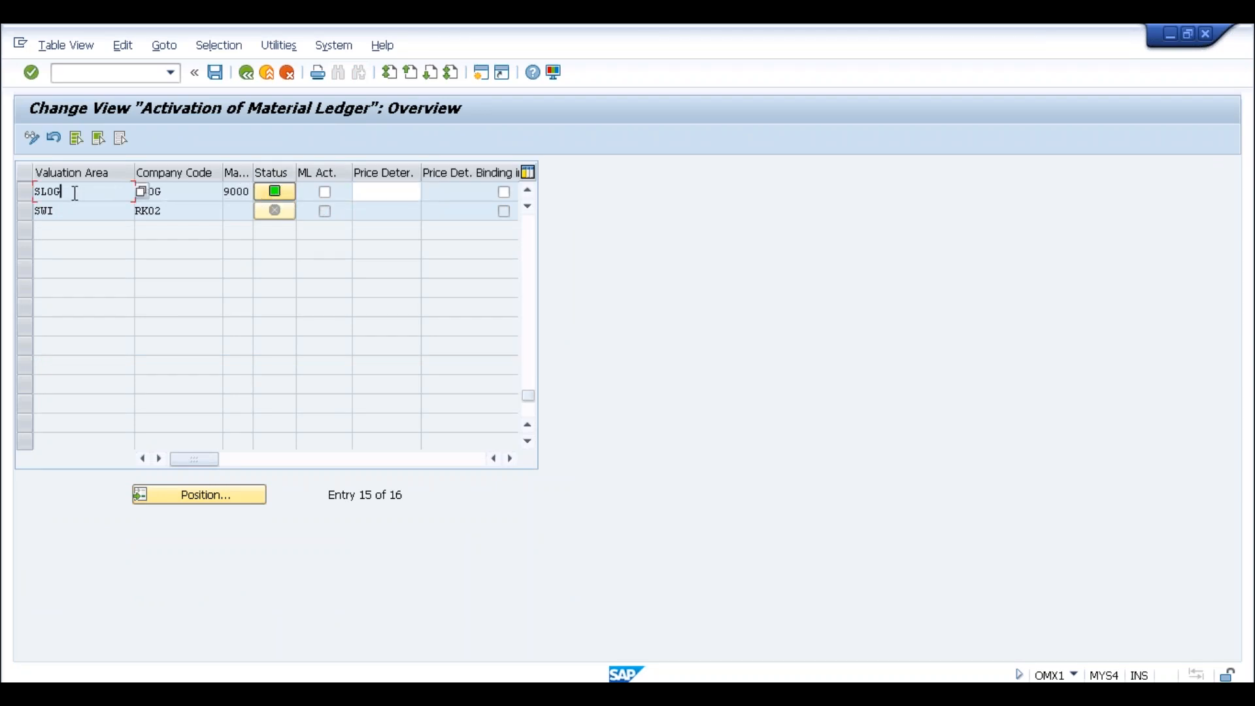
drag(80, 193, 29, 190)
Activate the material ledger for SLOG with price determination 2
click(354, 196)
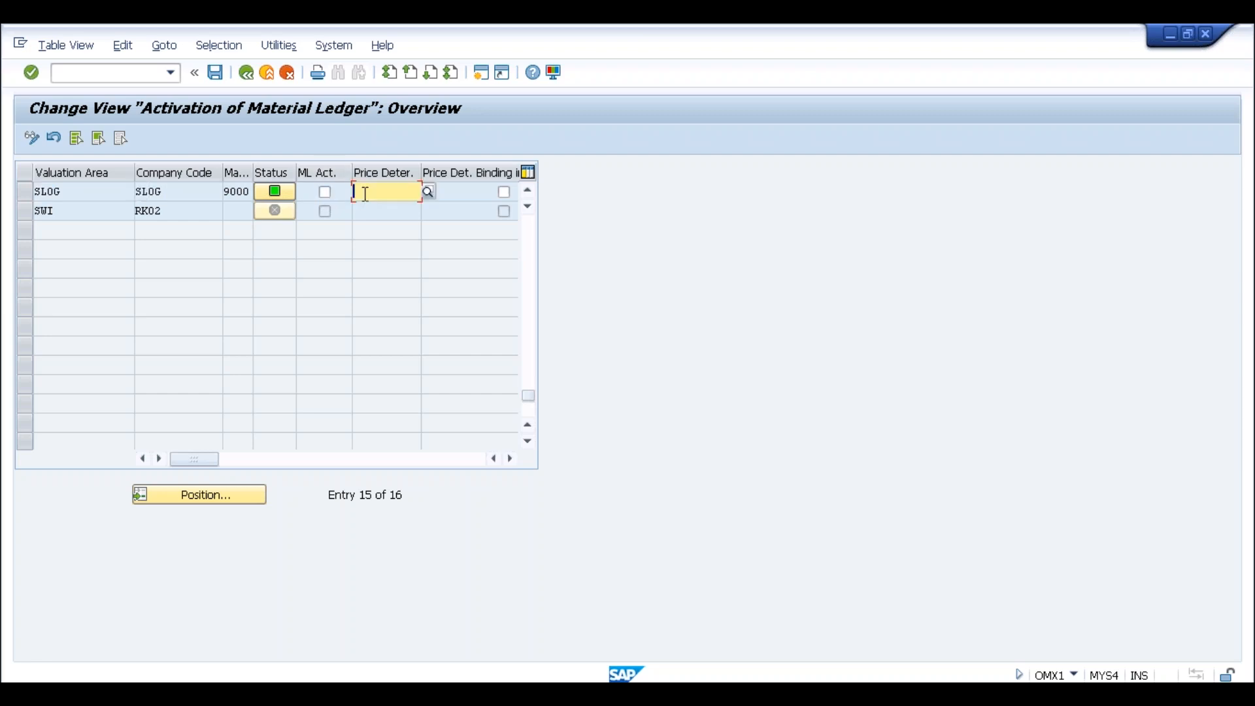
click(324, 193)
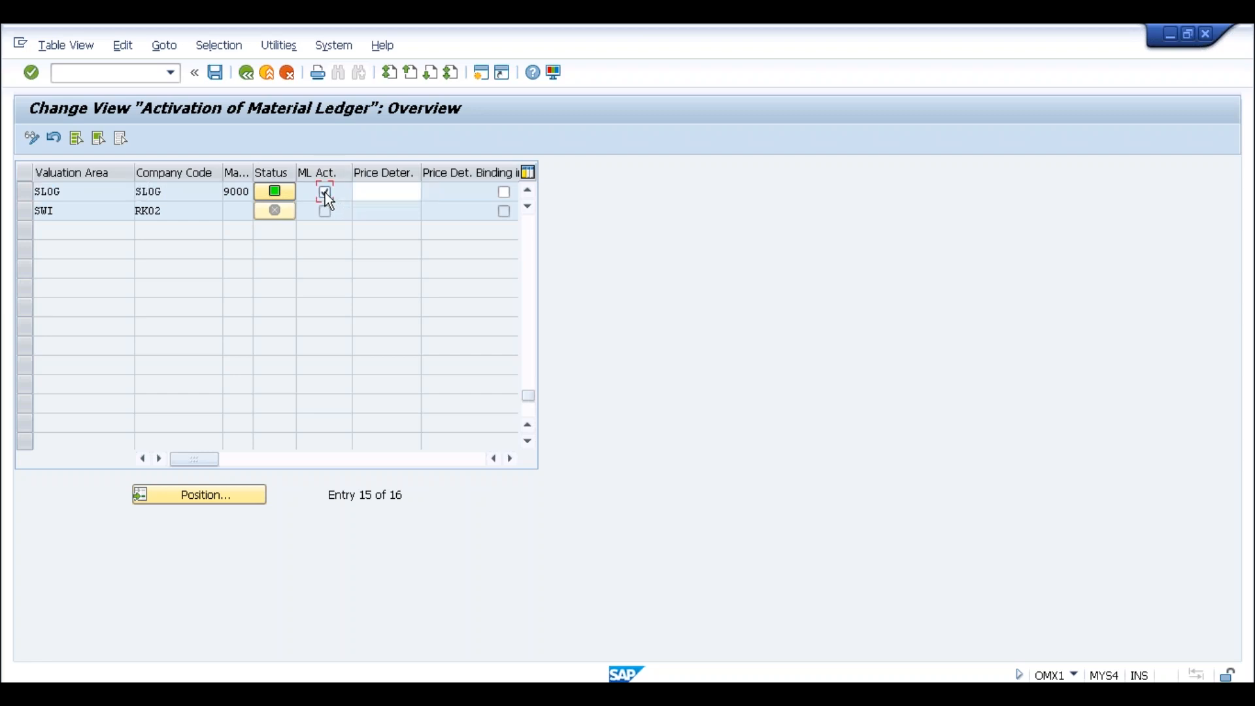
click(100, 198)
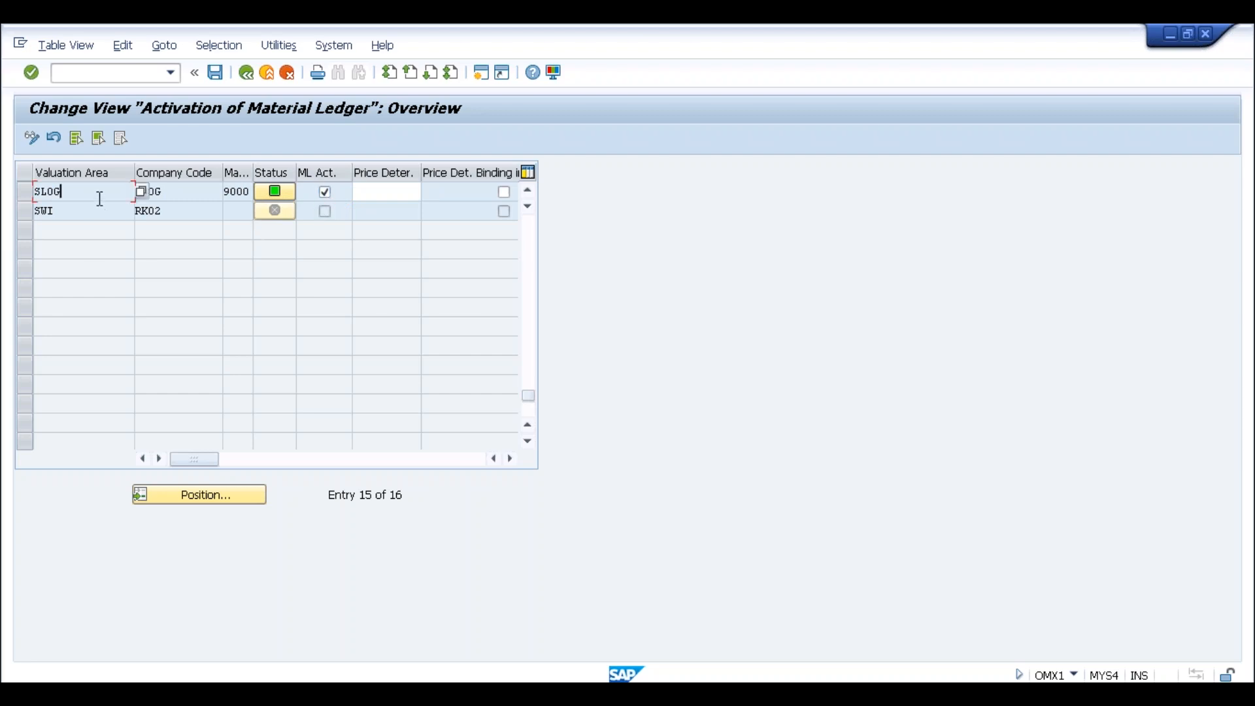
click(368, 200)
text(2)
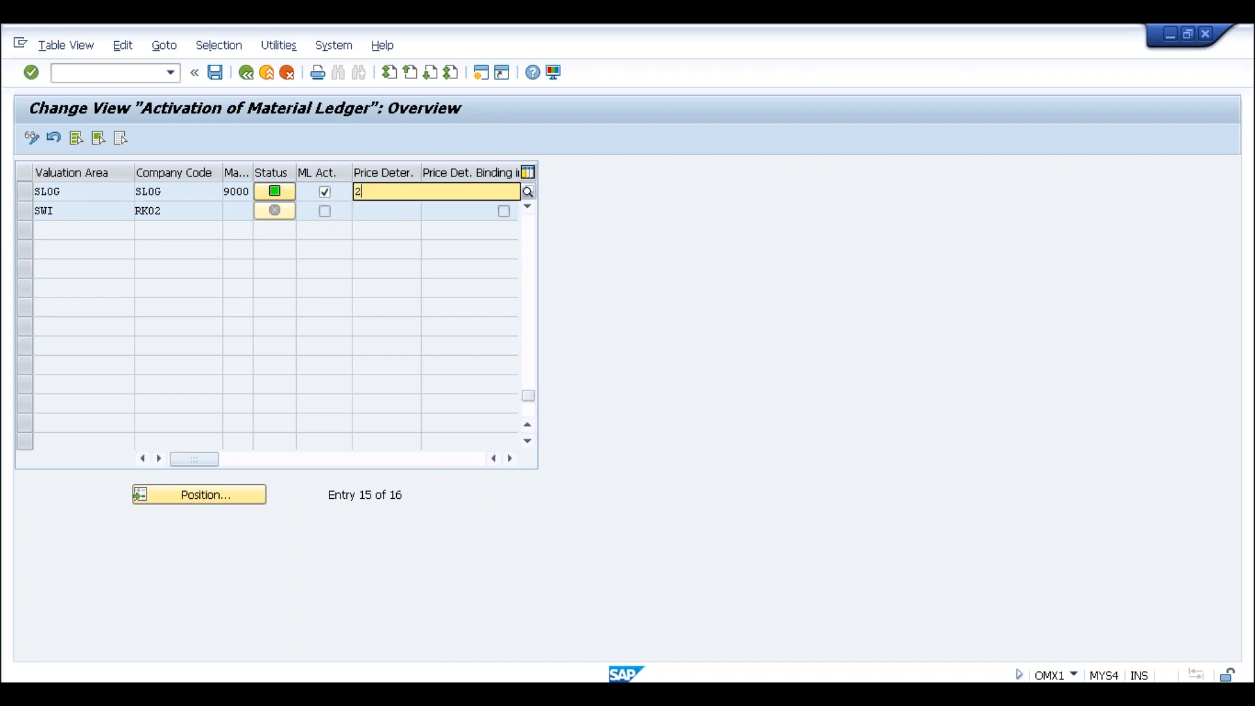
key(Return)
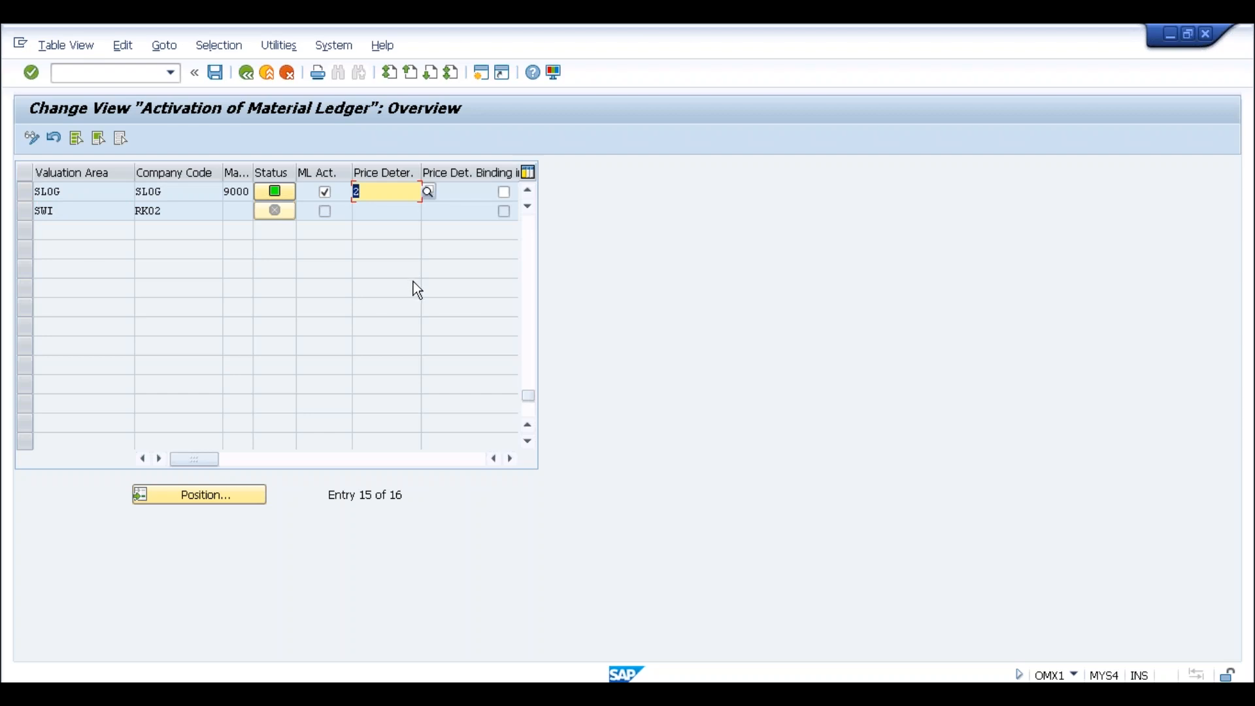
click(429, 192)
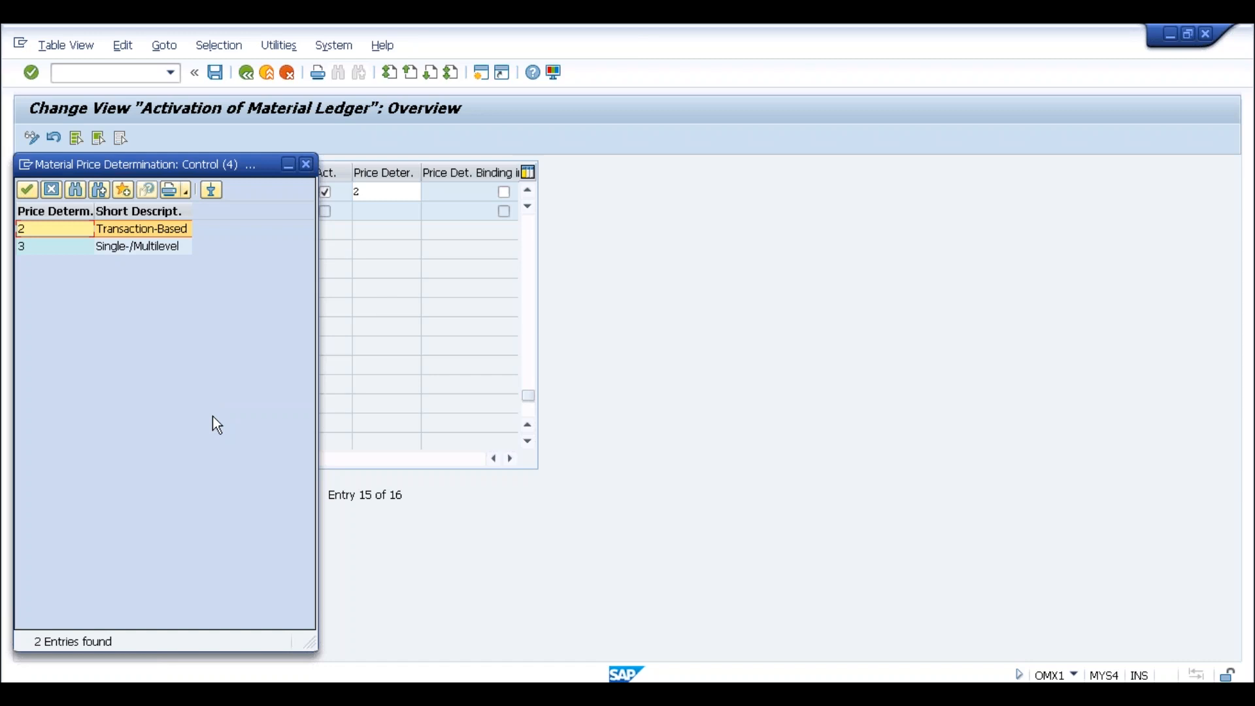
click(306, 167)
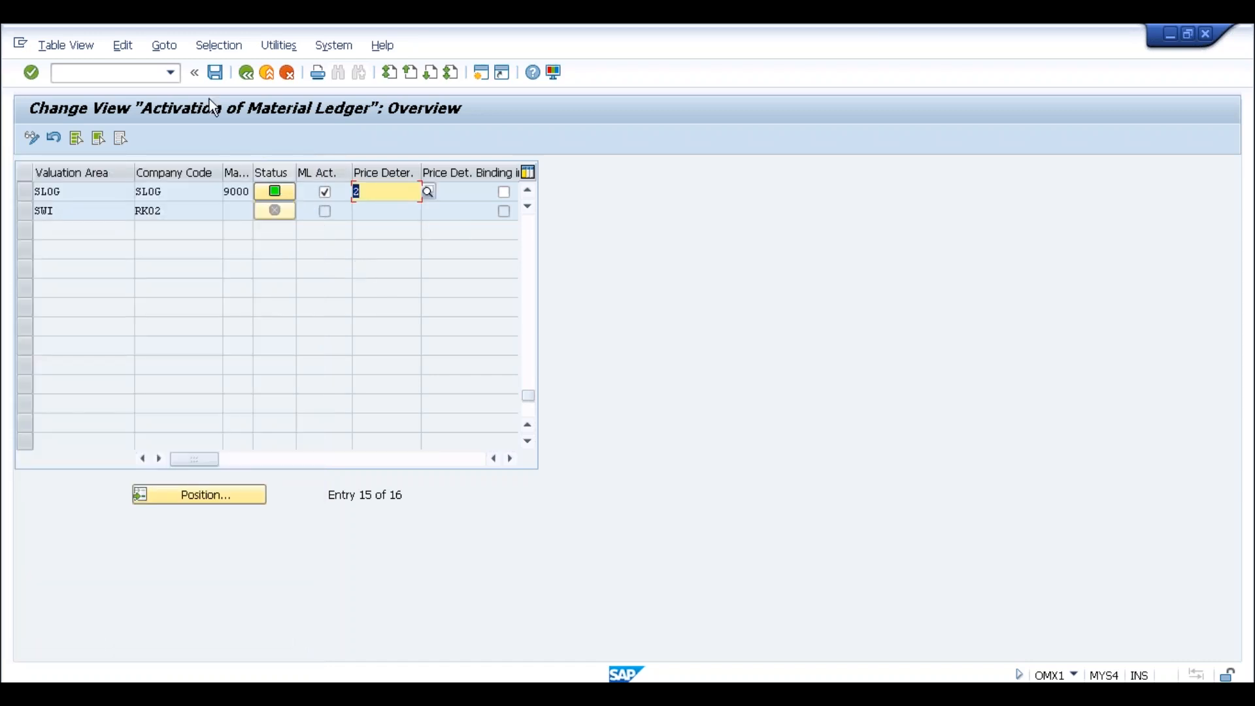
Save the activation, acknowledging the live data conversion notice and confirming the customizing request
click(216, 73)
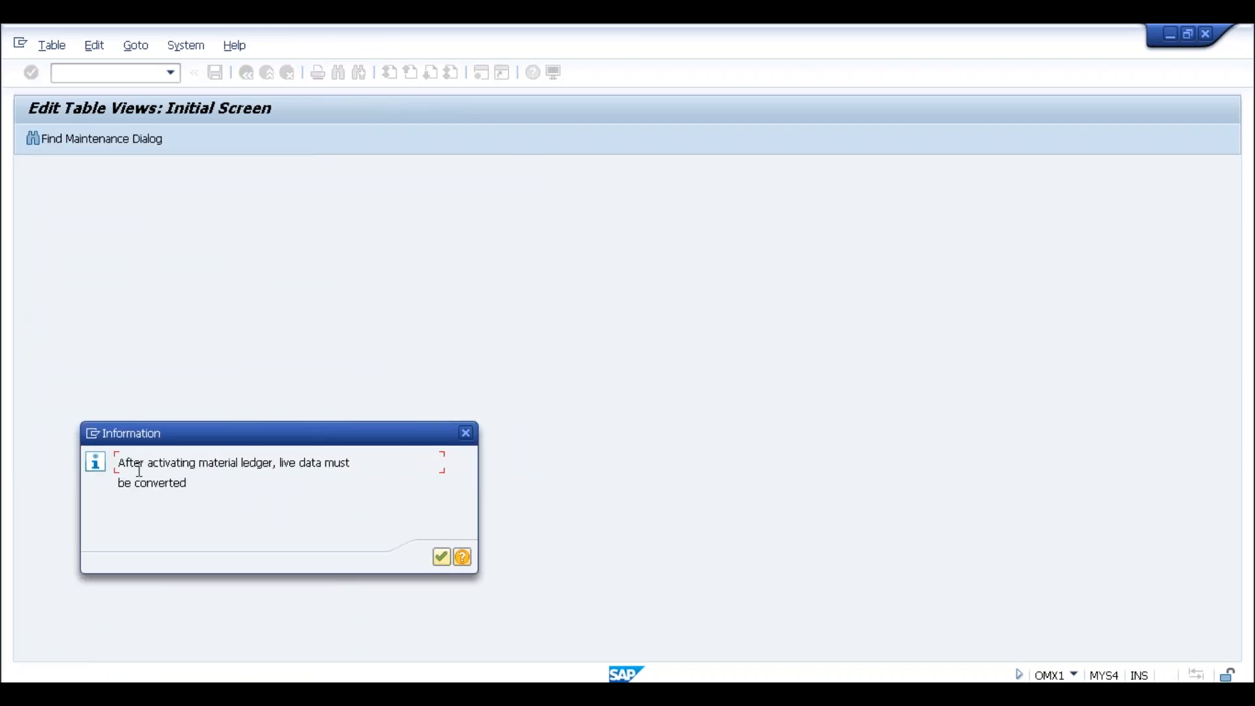
drag(118, 465, 353, 465)
click(275, 462)
click(353, 465)
click(191, 483)
click(442, 557)
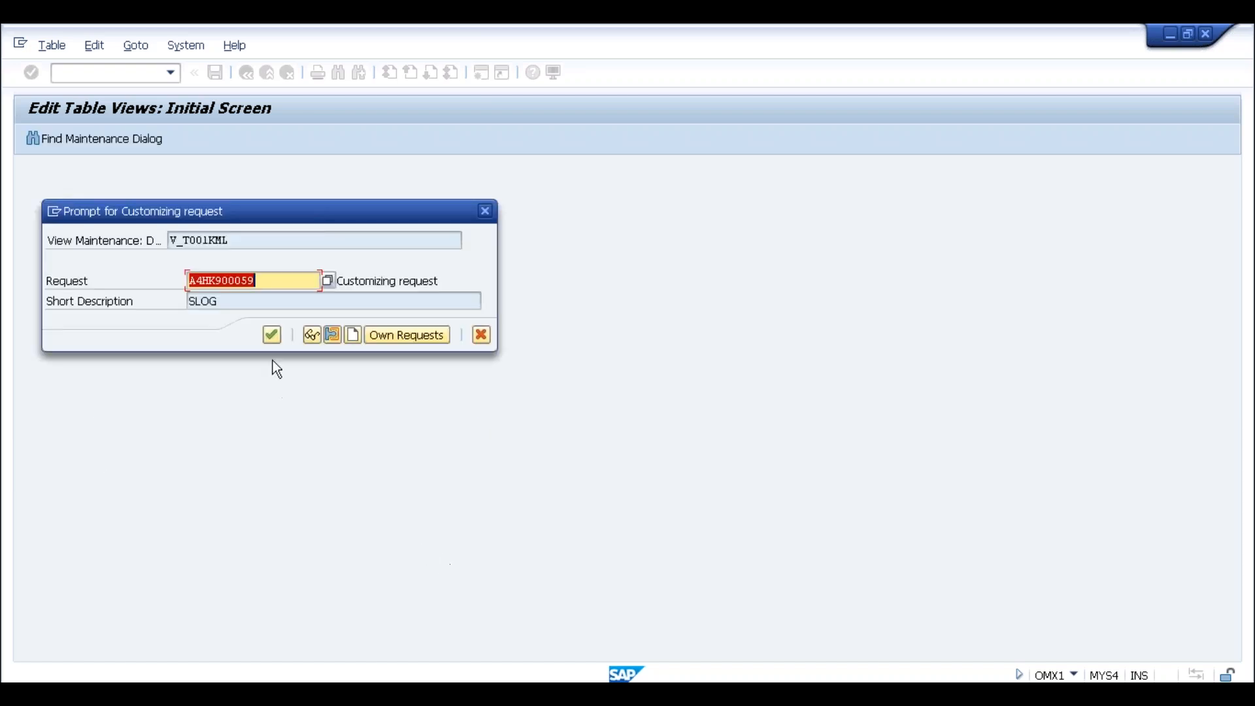
click(272, 334)
key(alt+Tab)
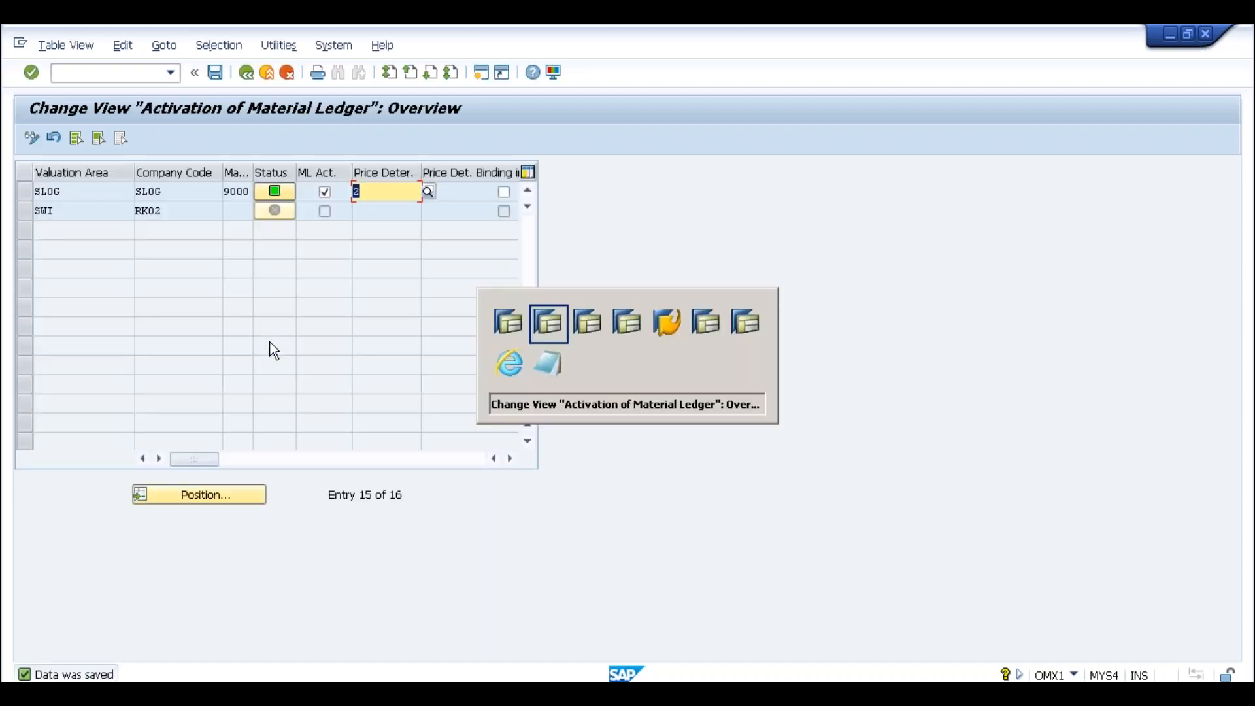
key(alt+Tab)
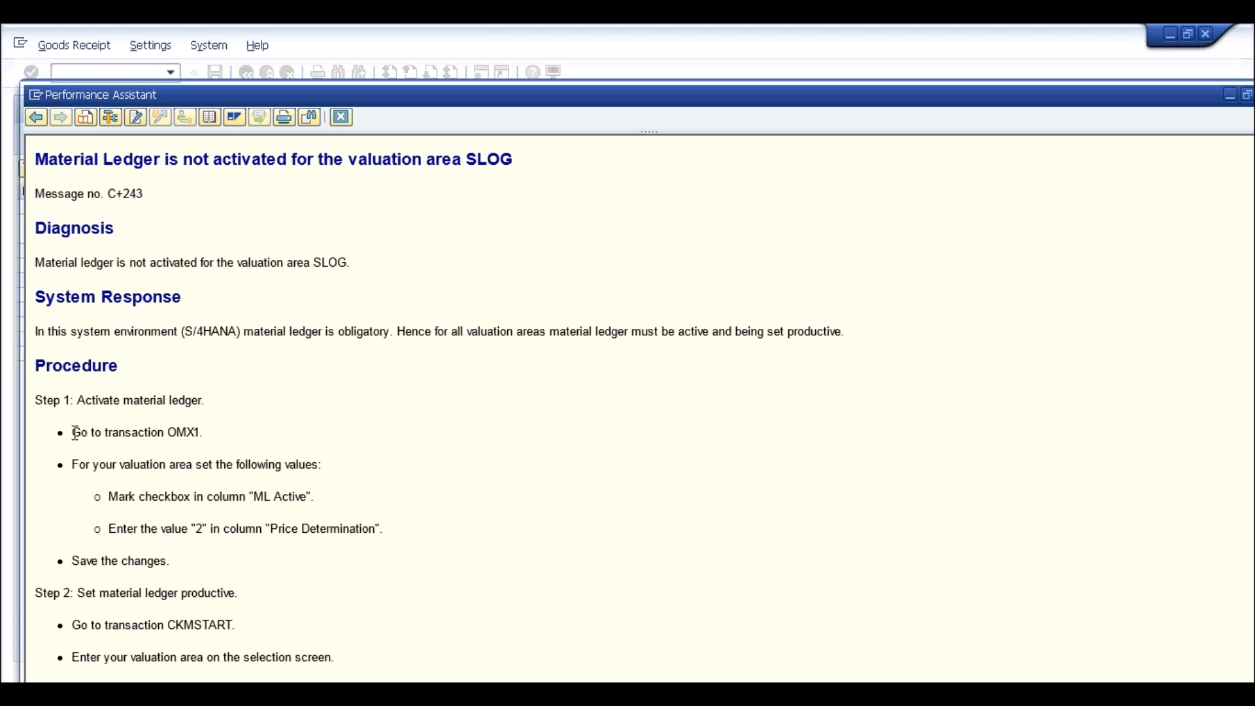
drag(73, 433, 202, 429)
click(205, 435)
drag(251, 498, 376, 530)
scroll(221, 591, down, 1)
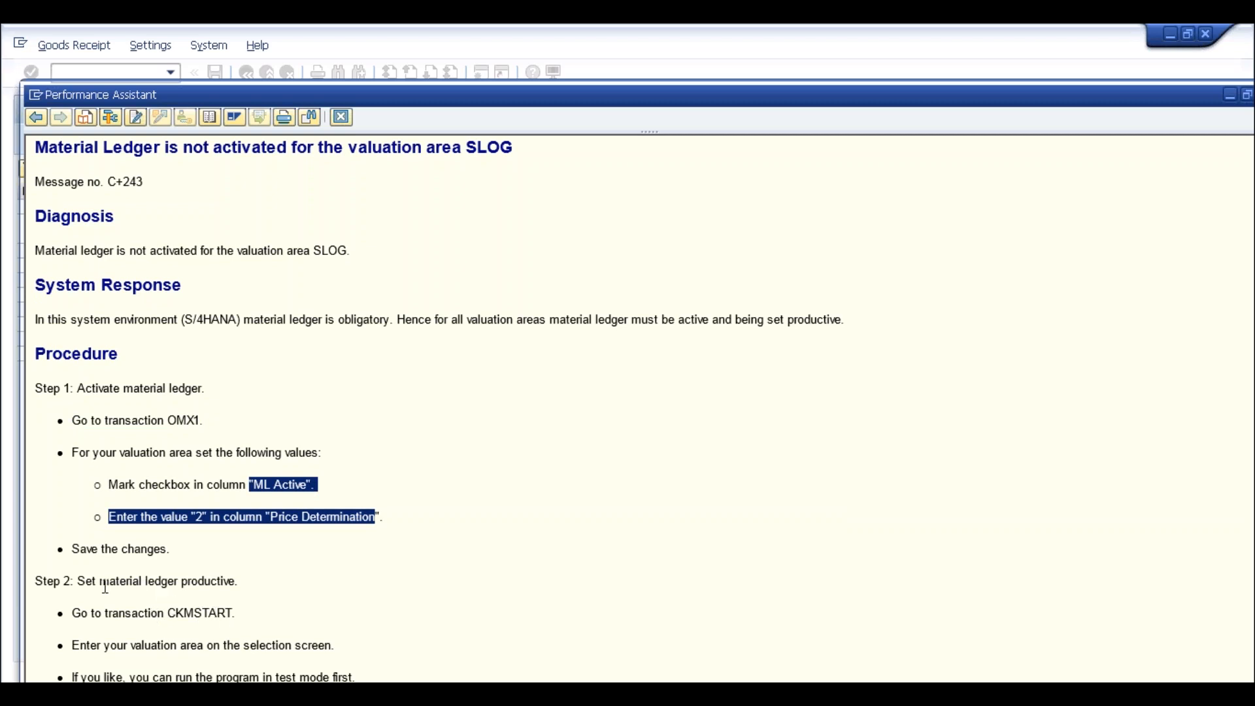
drag(100, 581, 246, 581)
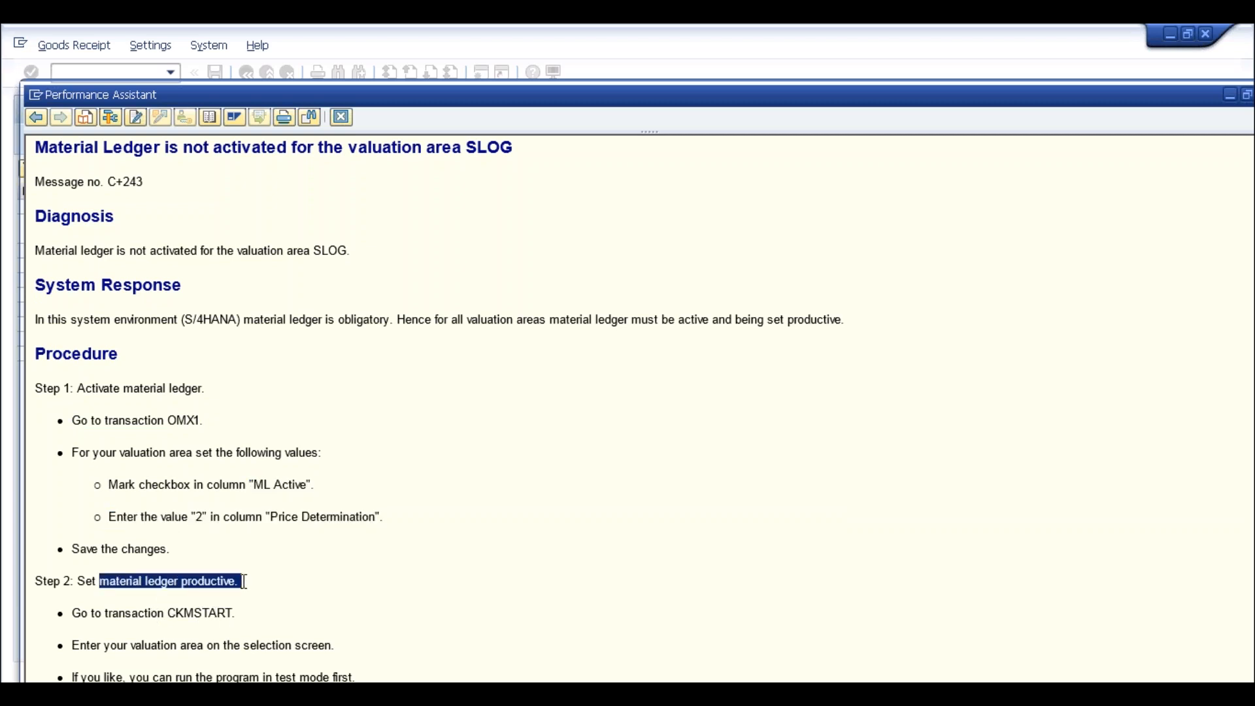
key(alt+Tab)
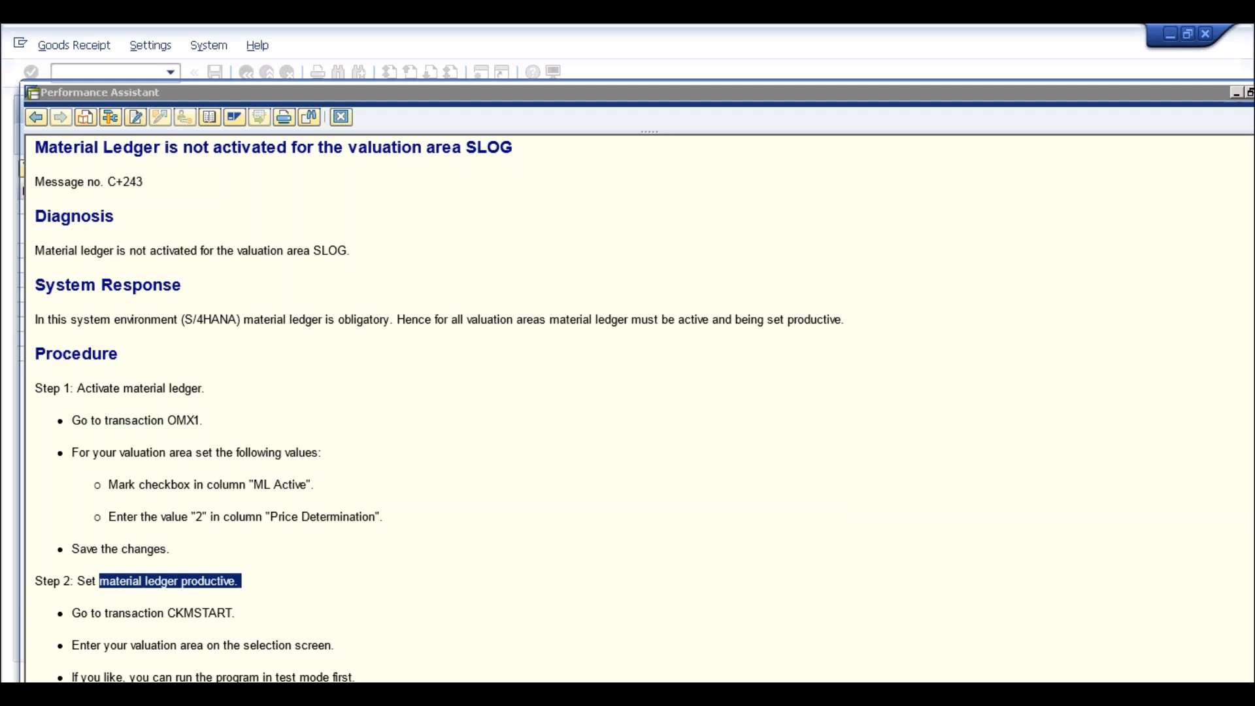
key(alt+Tab)
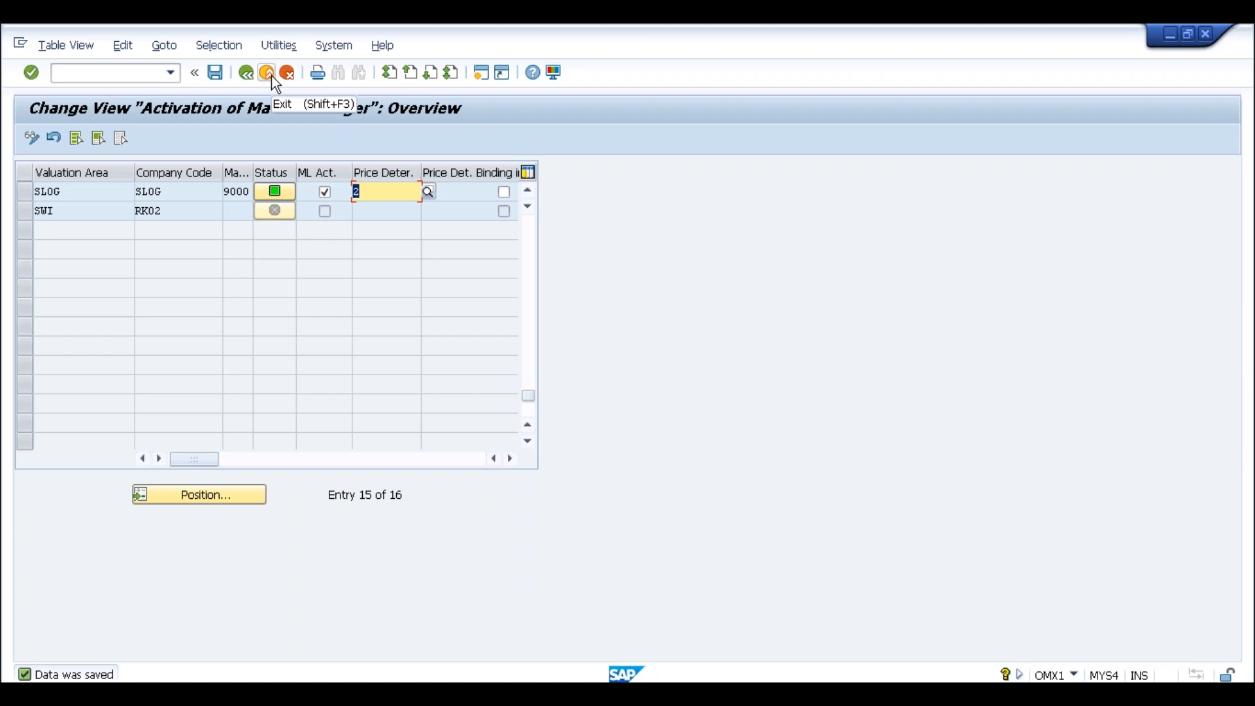
Start the material ledger production startup with transaction /nckmstart
click(124, 191)
drag(54, 190, 37, 190)
click(36, 190)
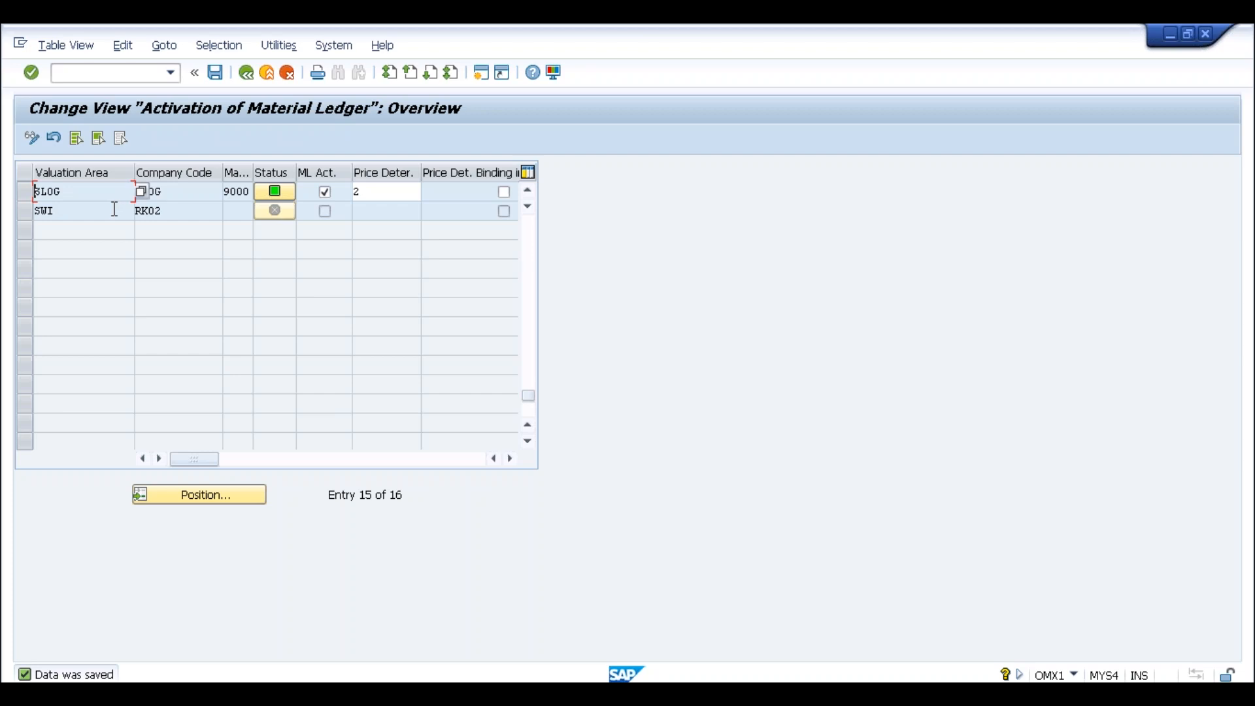
click(92, 73)
text(/nckmstart)
key(Return)
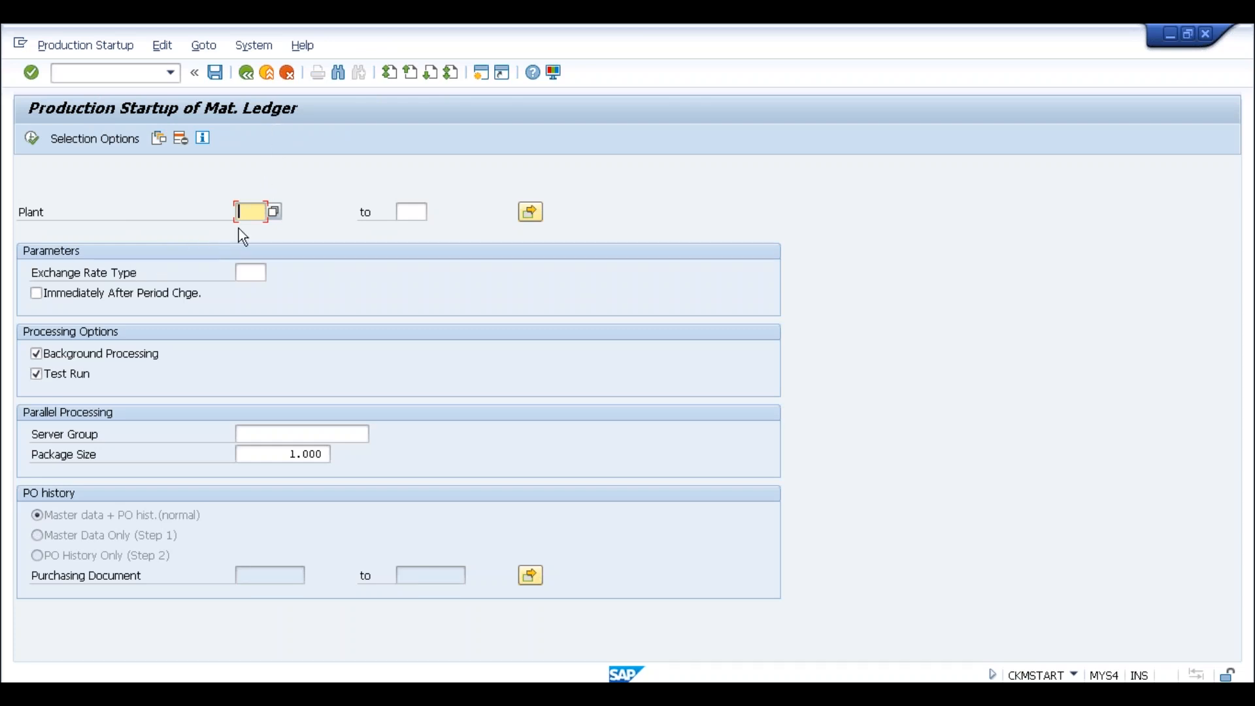
Enter plant slog for startup, then exit the MIGO goods receipt without saving
text(slog)
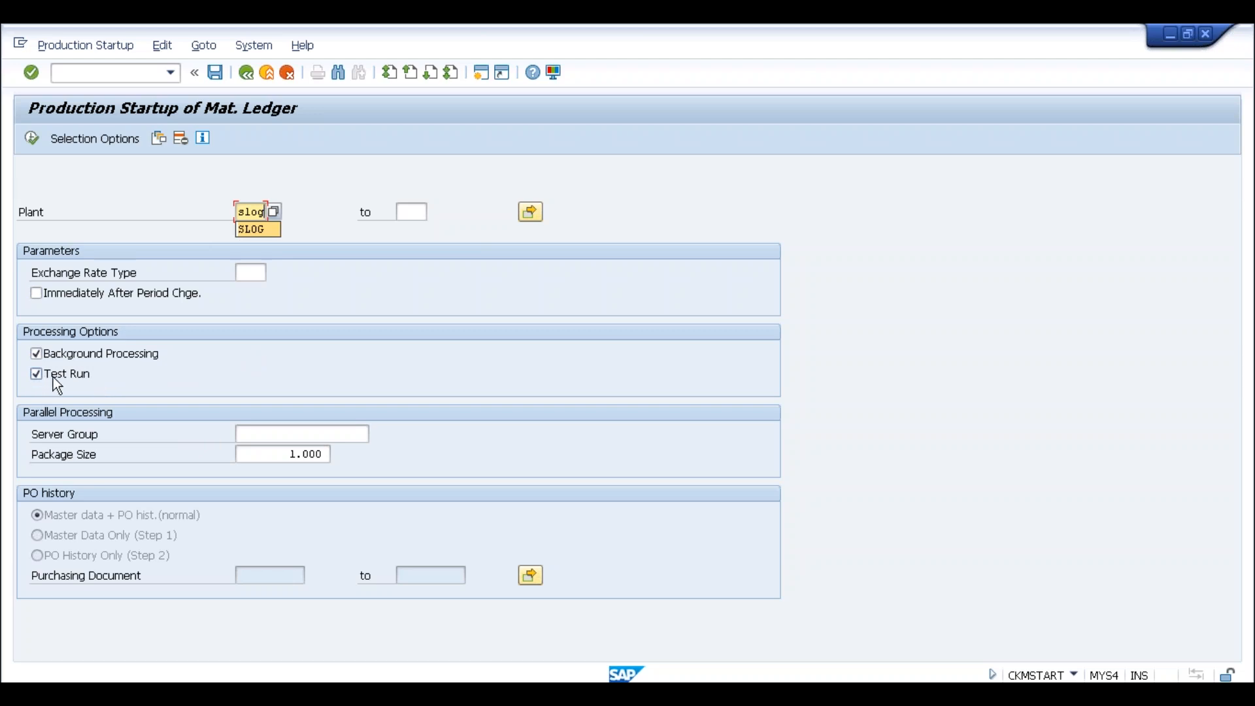
key(alt+Tab)
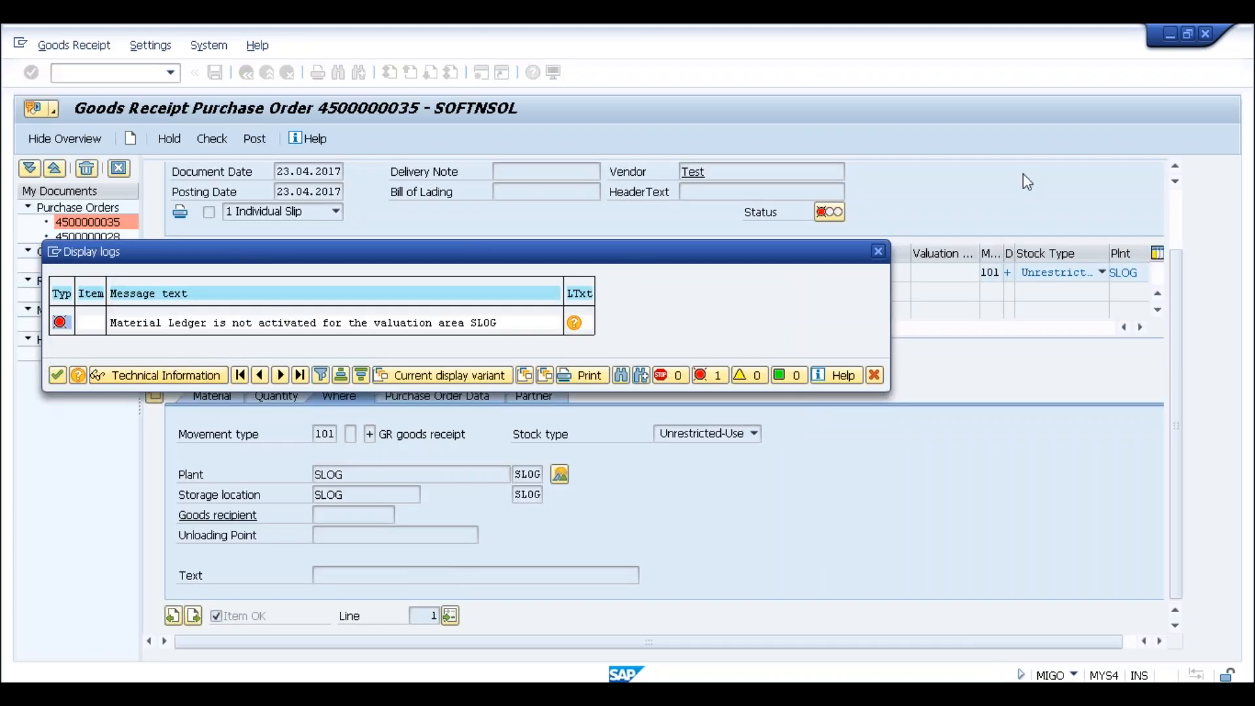
click(883, 250)
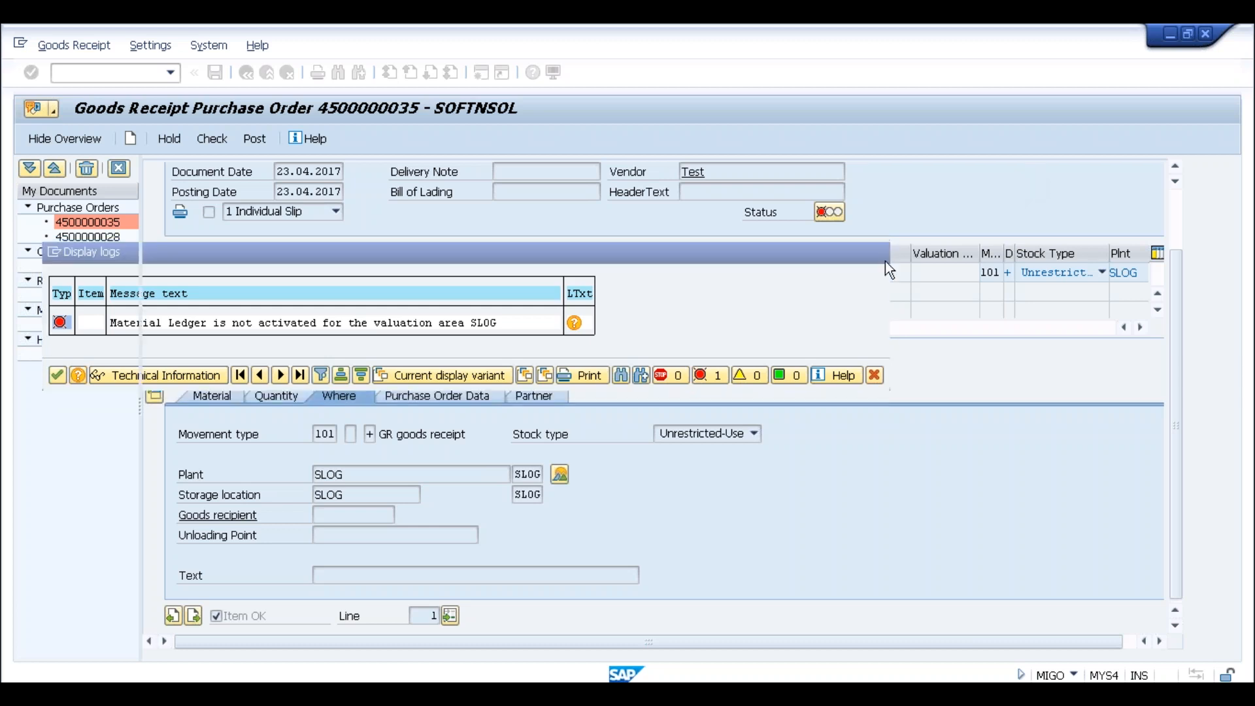
click(266, 74)
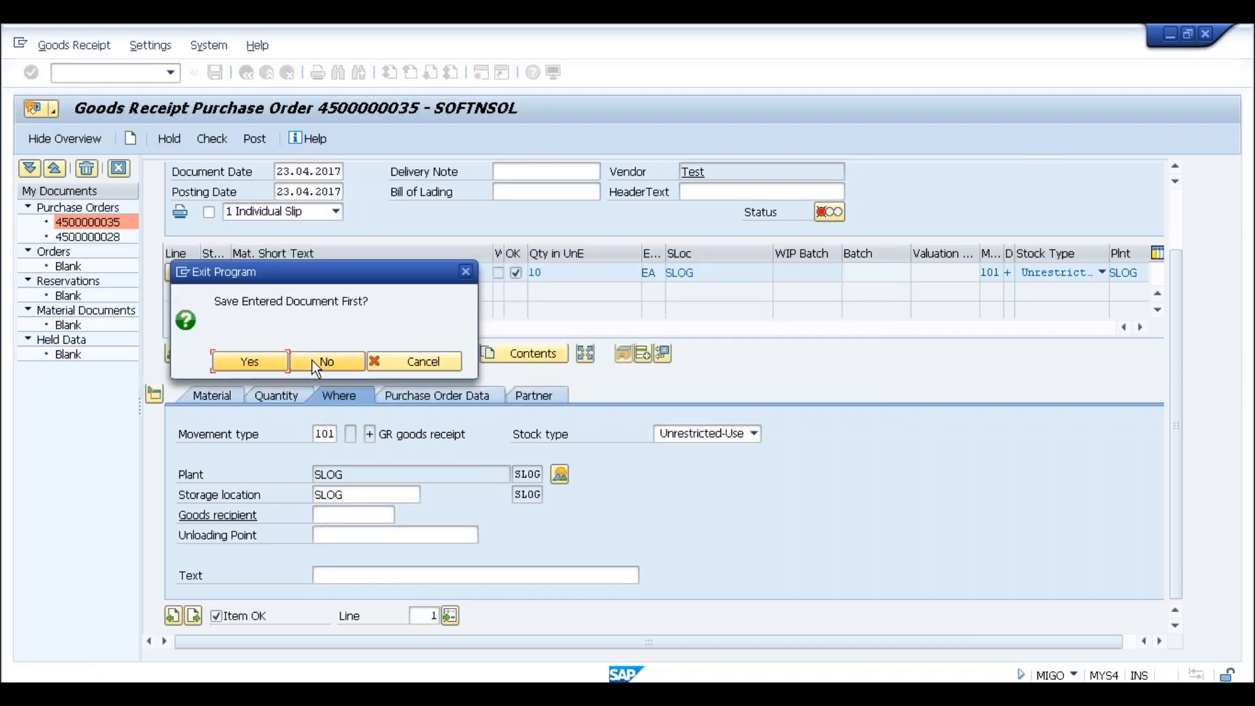
click(312, 360)
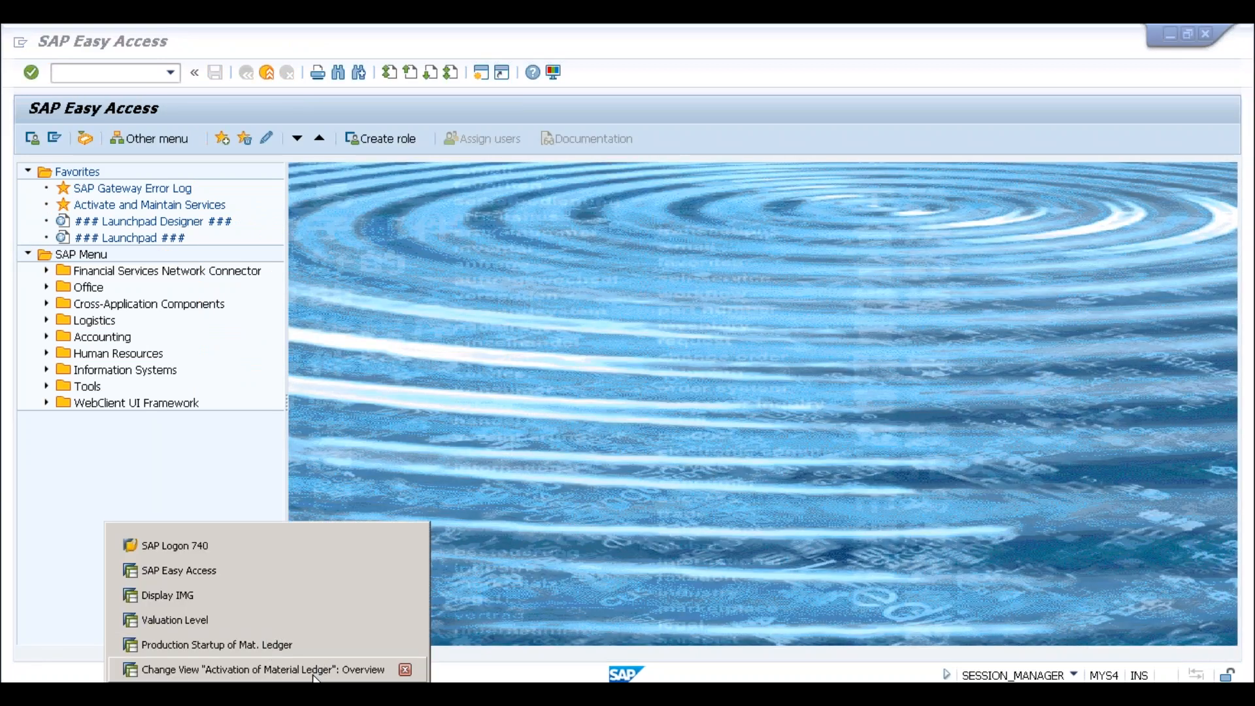
Untick Test Run and schedule the SLOG production startup as an immediate background job
click(307, 646)
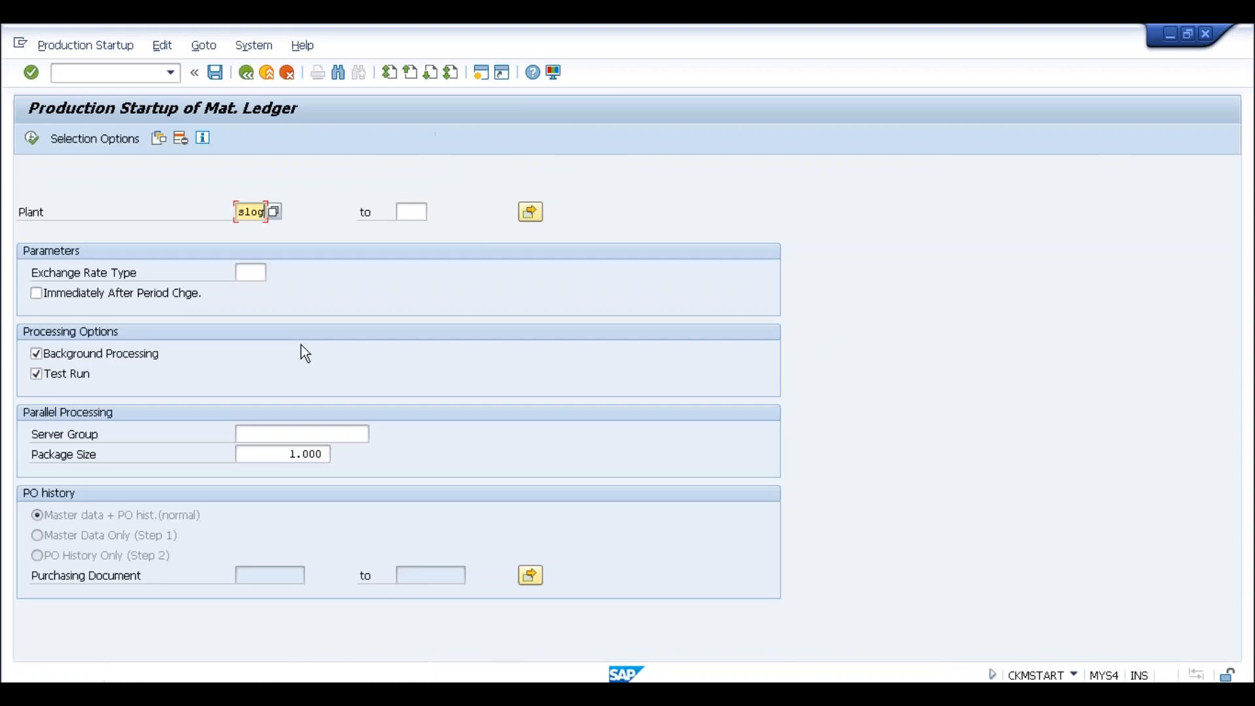
click(77, 375)
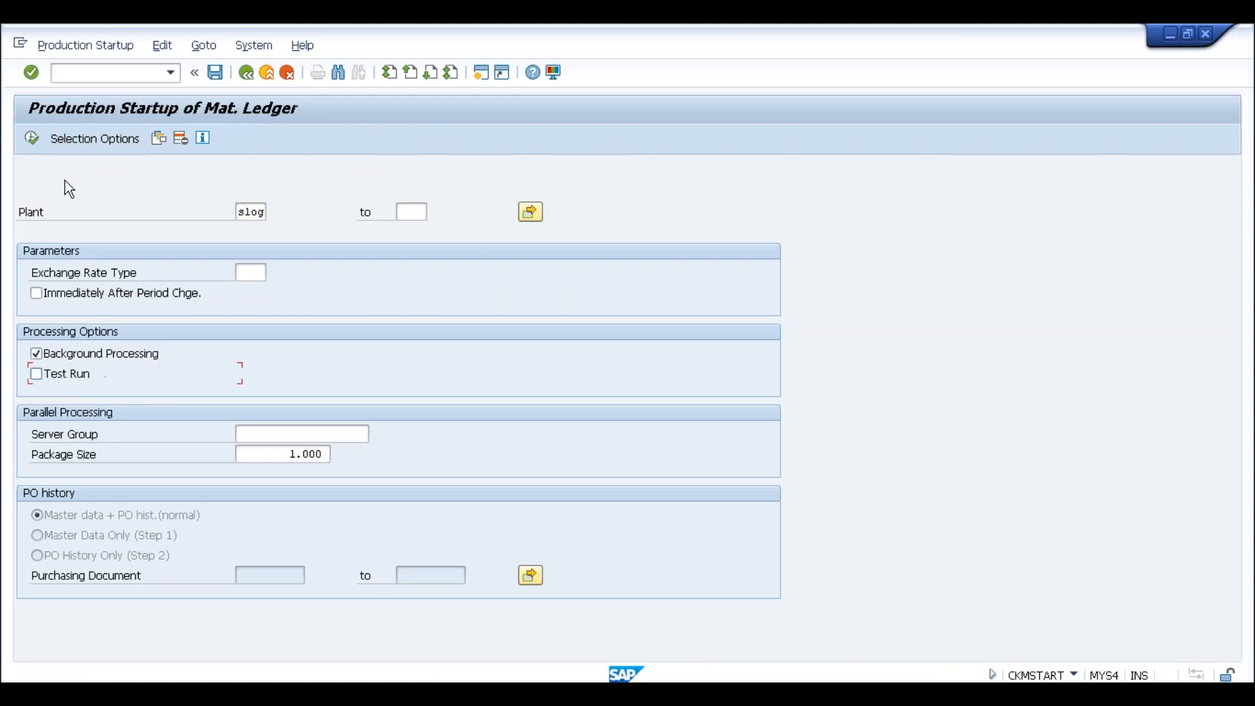
click(30, 138)
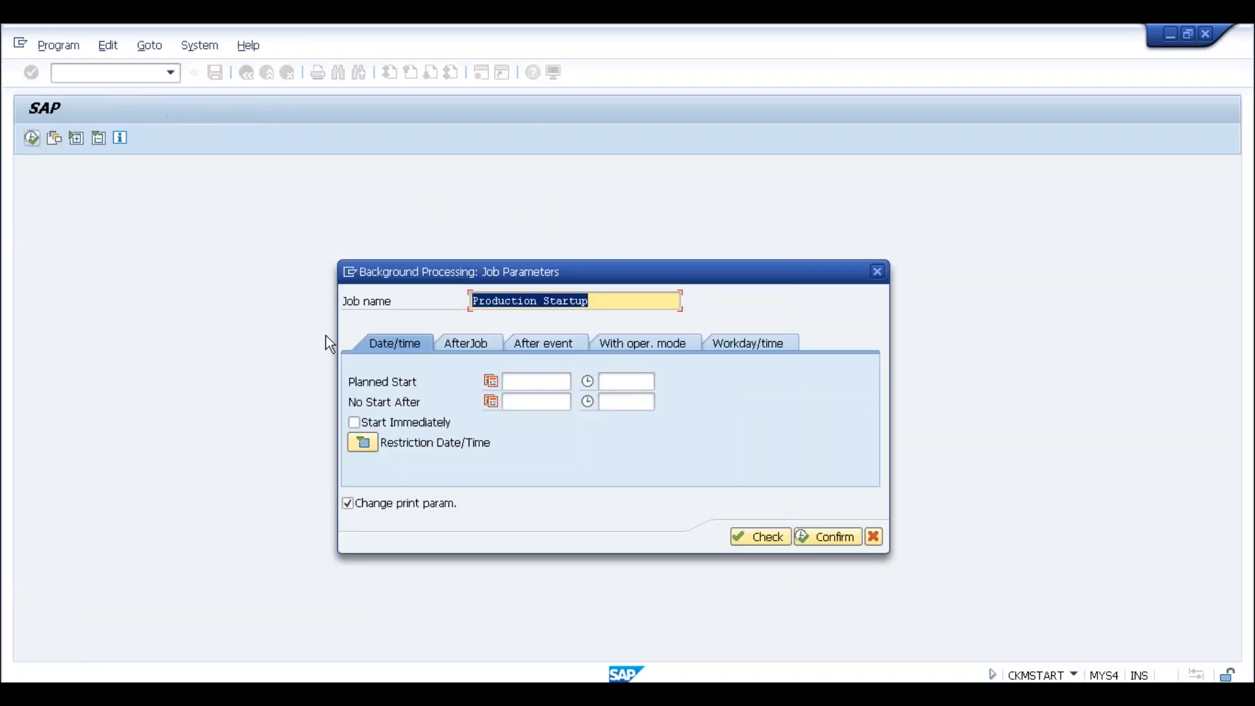
click(400, 421)
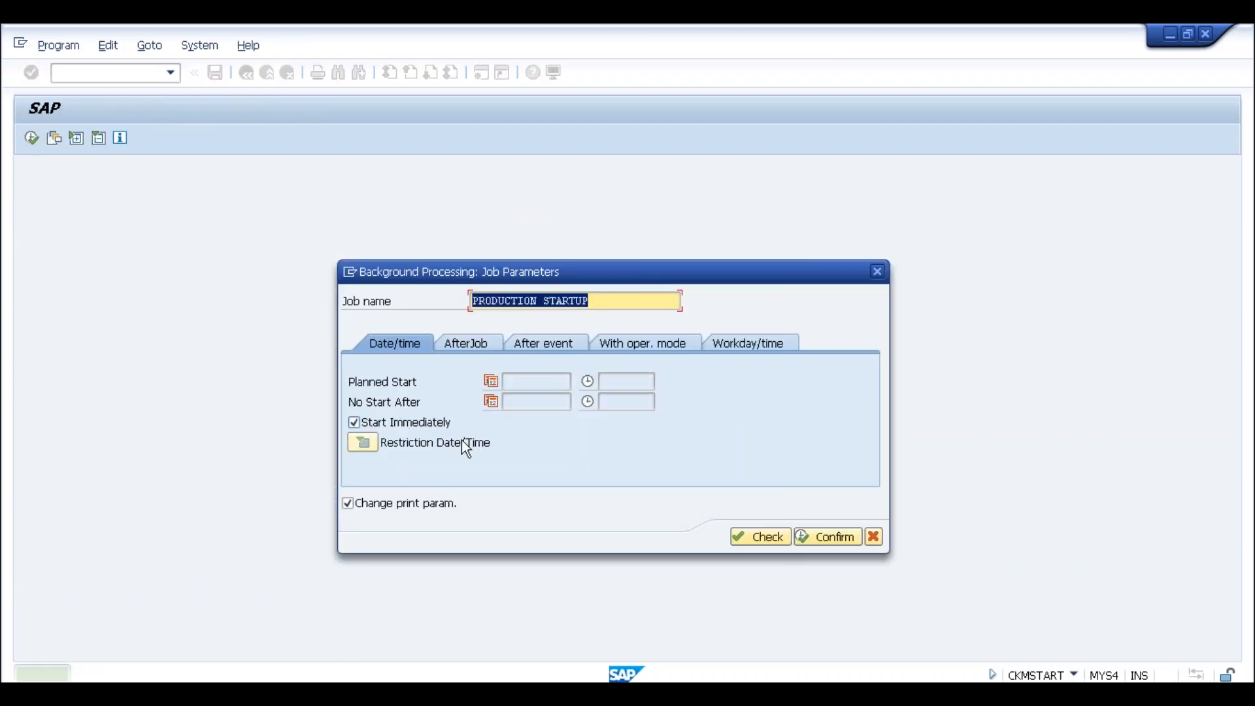
click(742, 538)
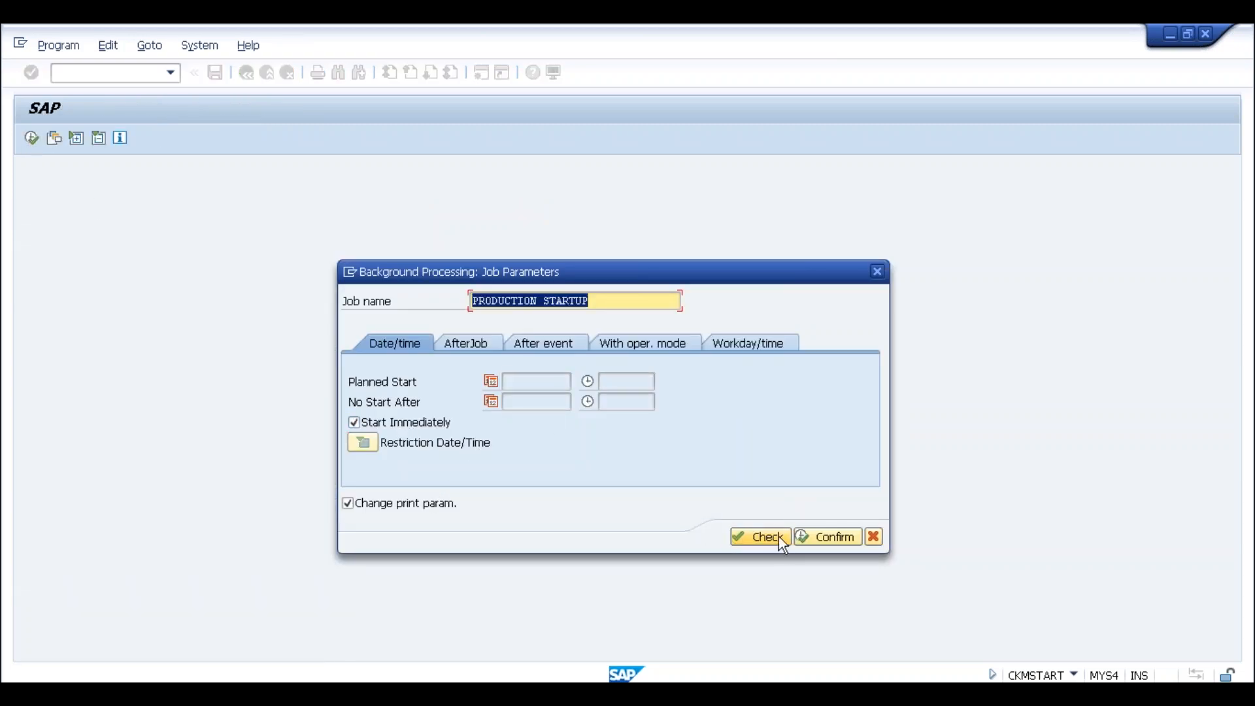
click(799, 536)
Set output device lp01, accept the print parameters, and enter /nsm37
text(l)
click(180, 218)
click(376, 436)
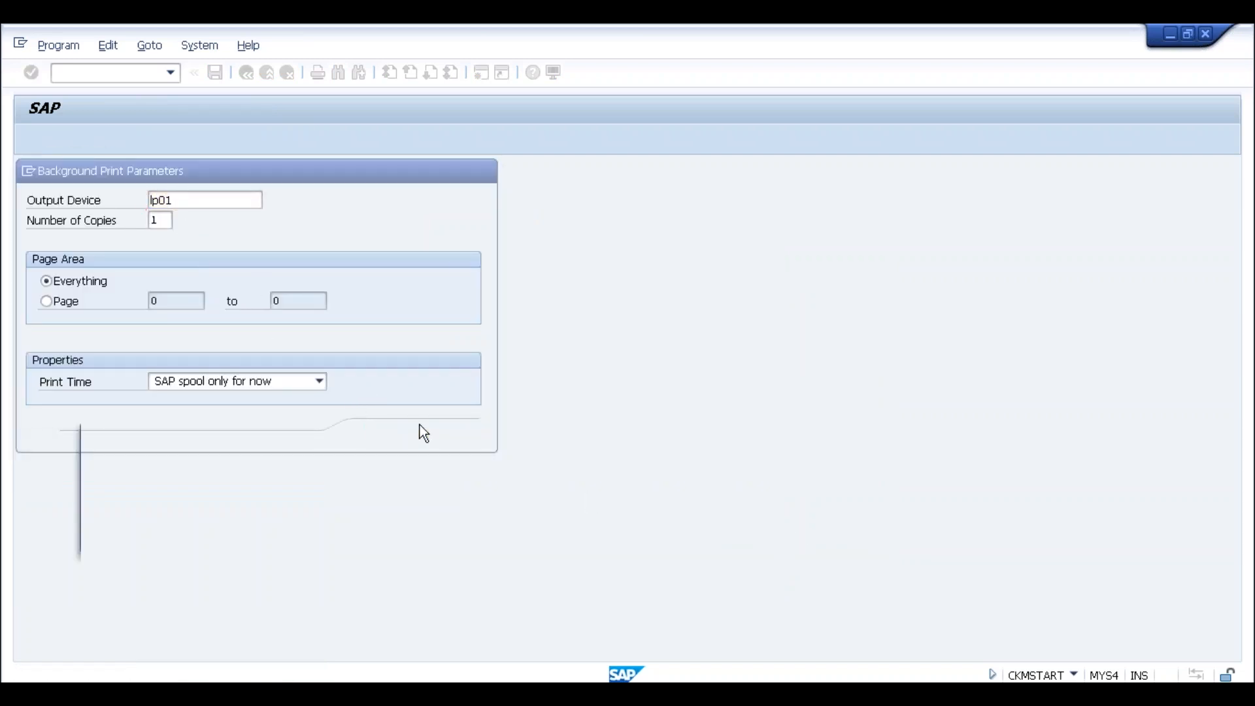
click(439, 539)
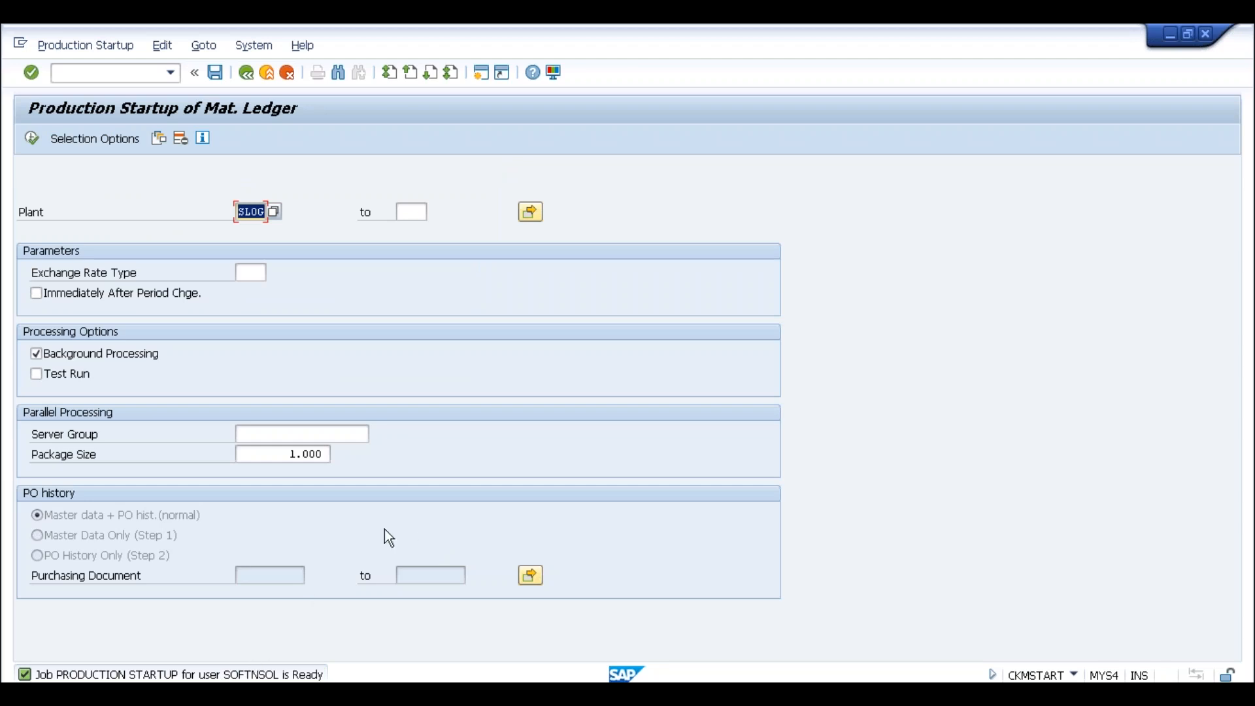
click(132, 73)
text(/nsm37)
Confirm in SM37 that the PRODUCTION STARTUP job finished, then reopen MIGO with /nmigo
key(Return)
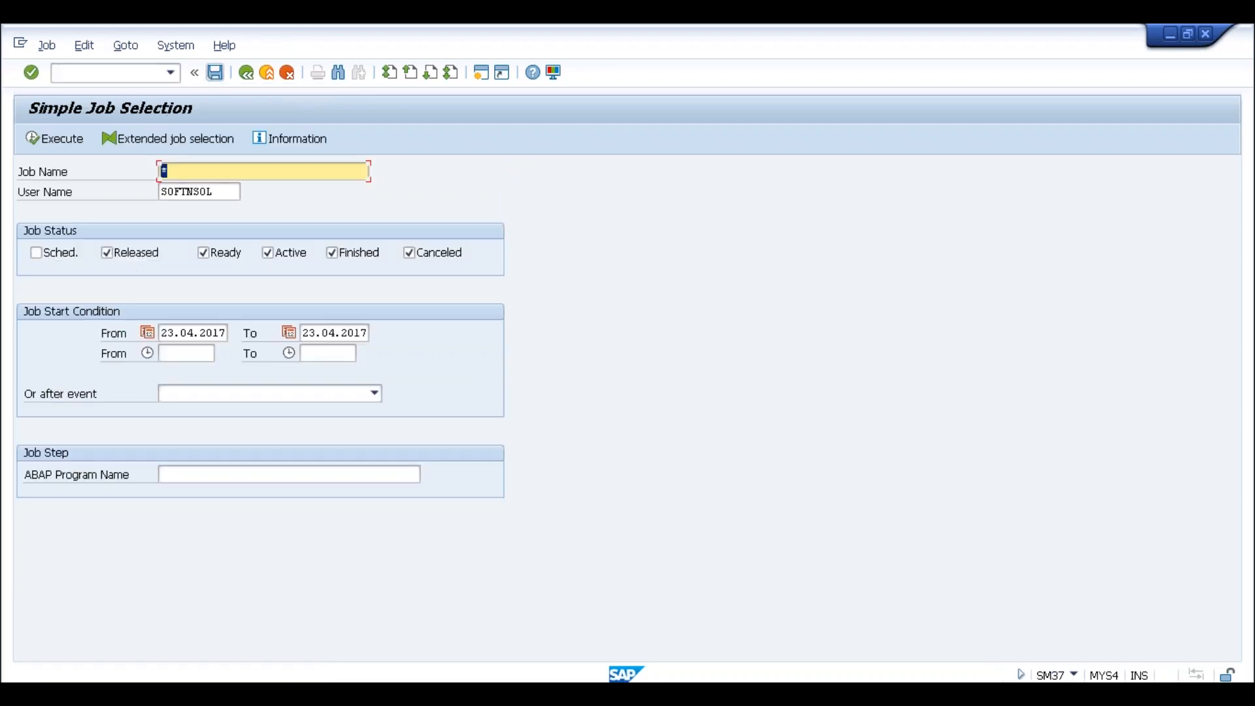
click(68, 139)
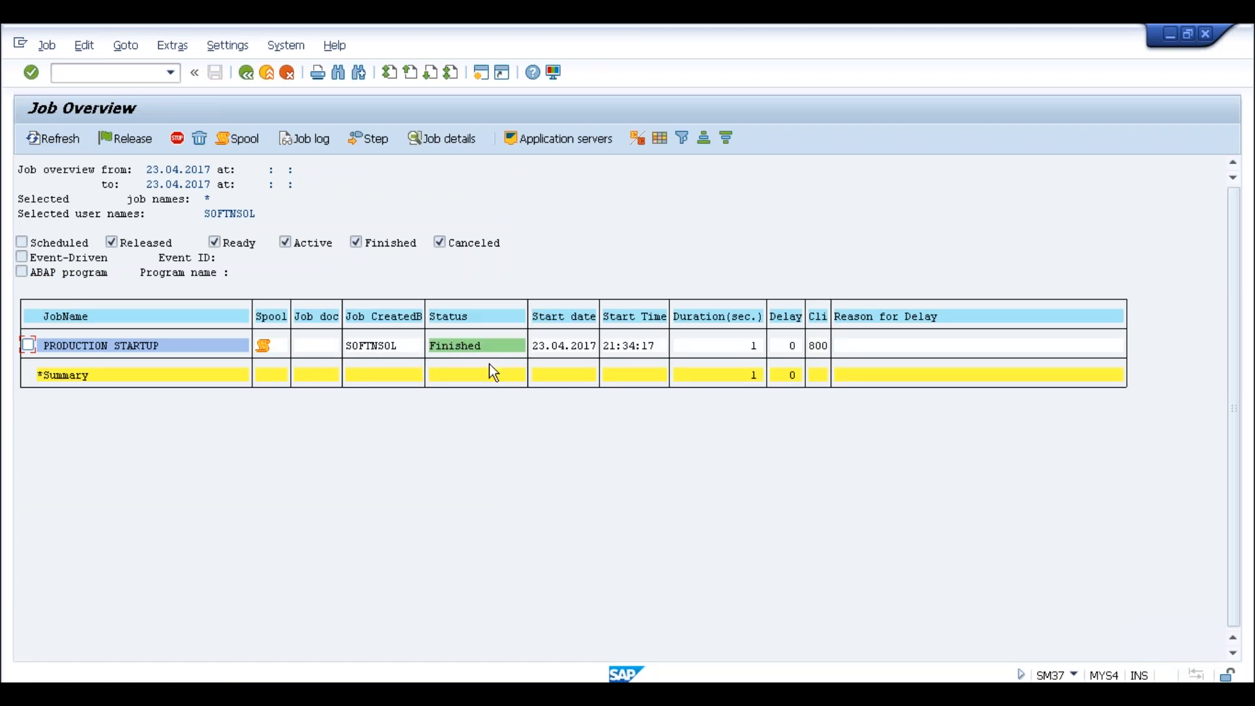
click(128, 81)
text(/nmigo)
key(Return)
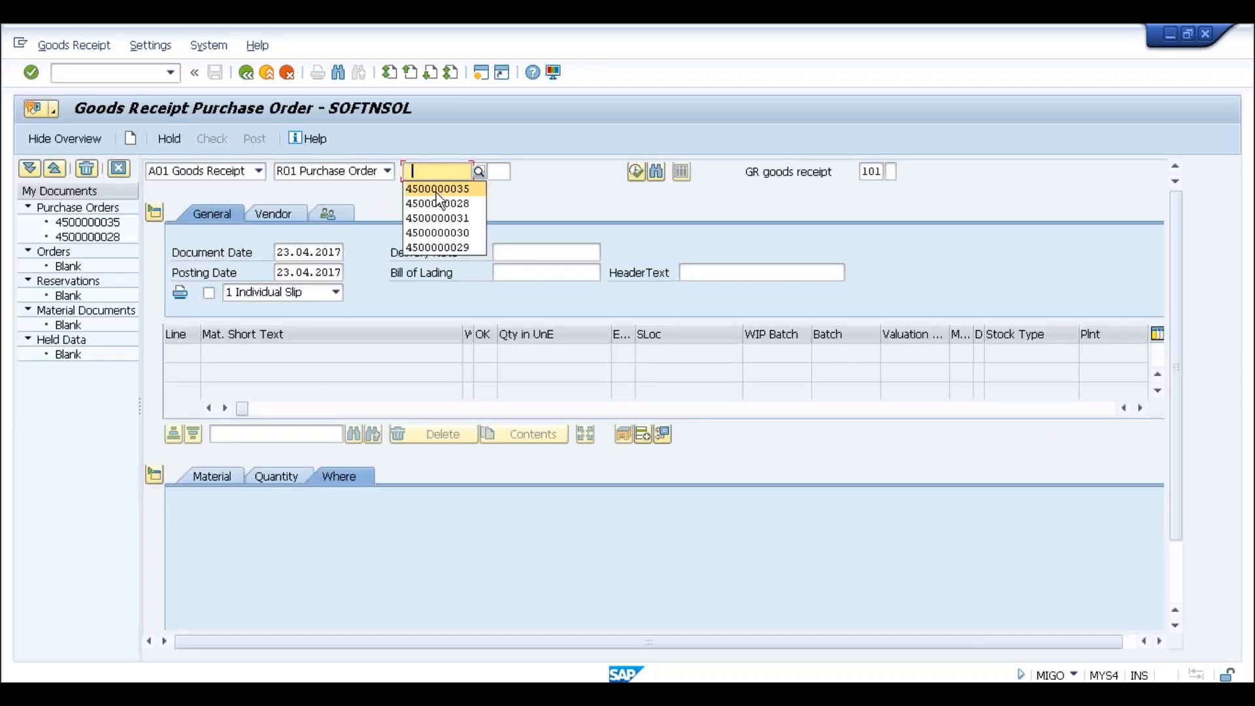
key(Return)
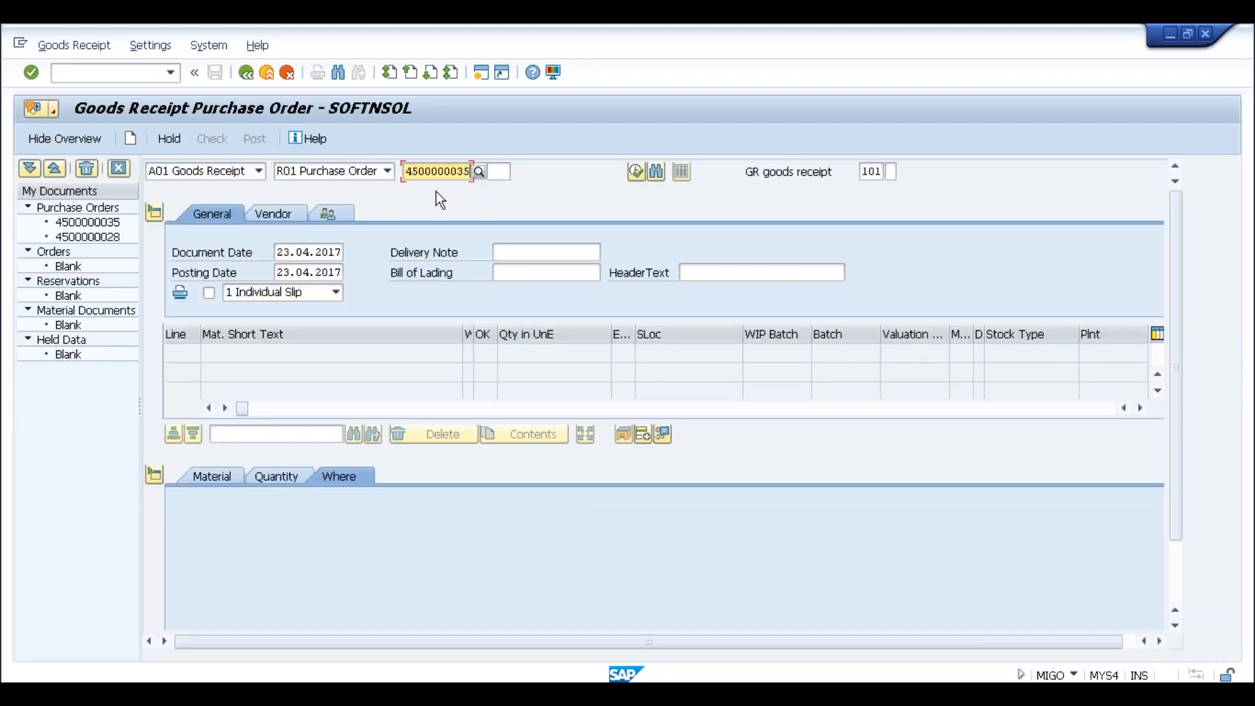
click(637, 172)
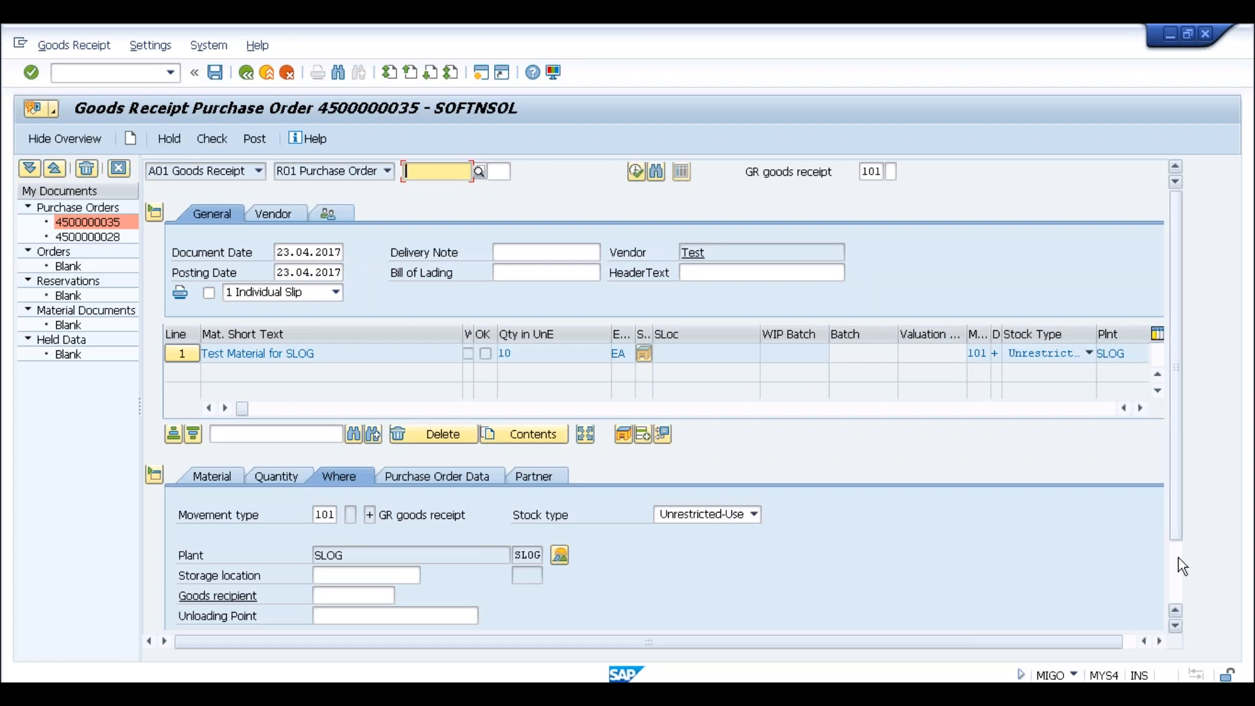
click(1179, 558)
click(338, 498)
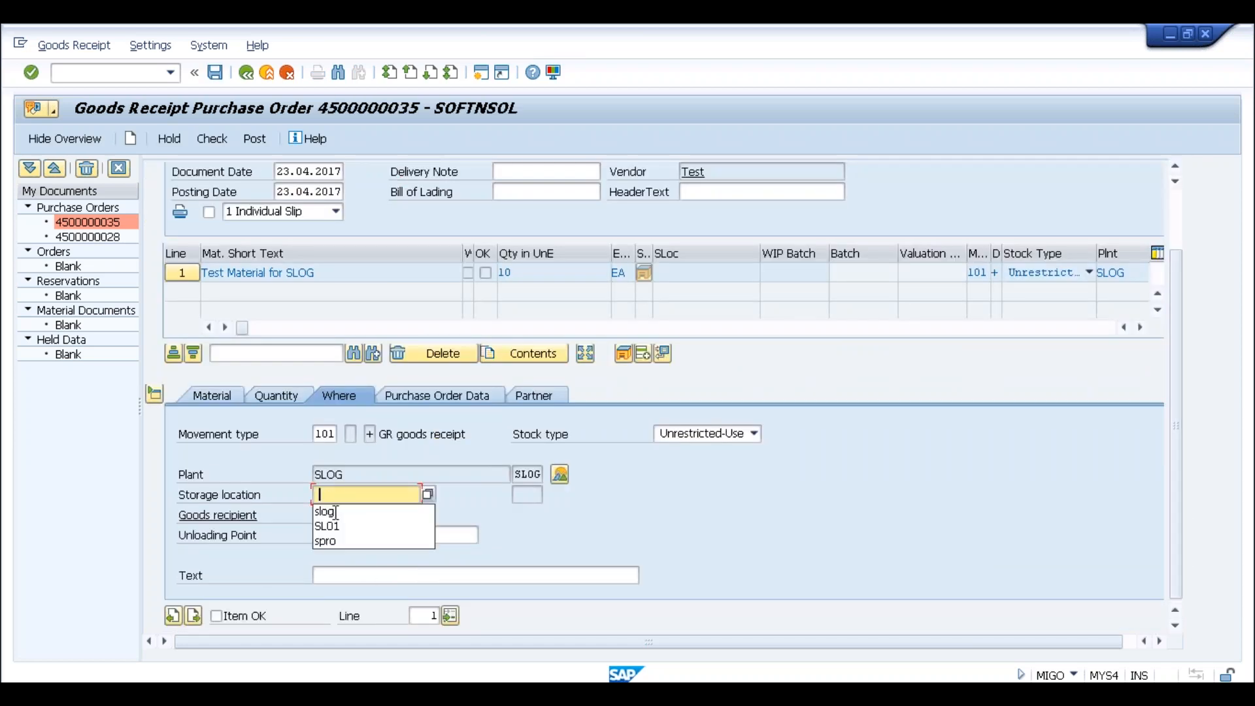
click(330, 512)
click(216, 616)
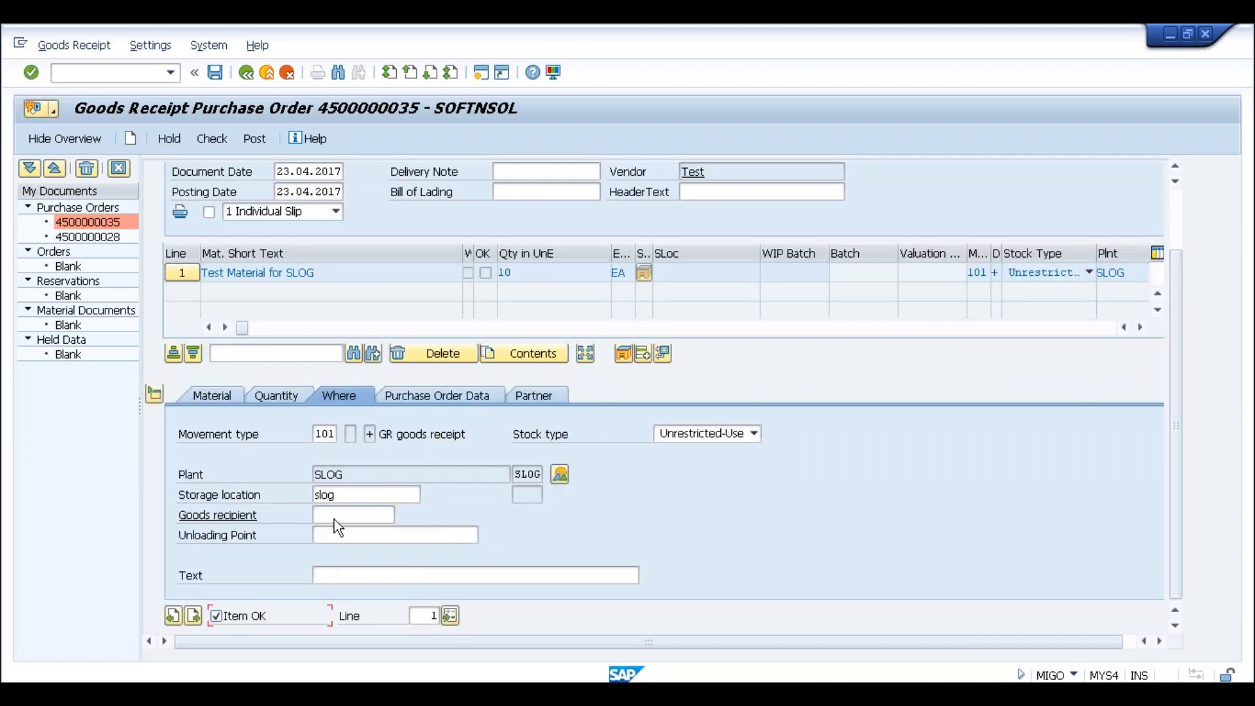
click(256, 138)
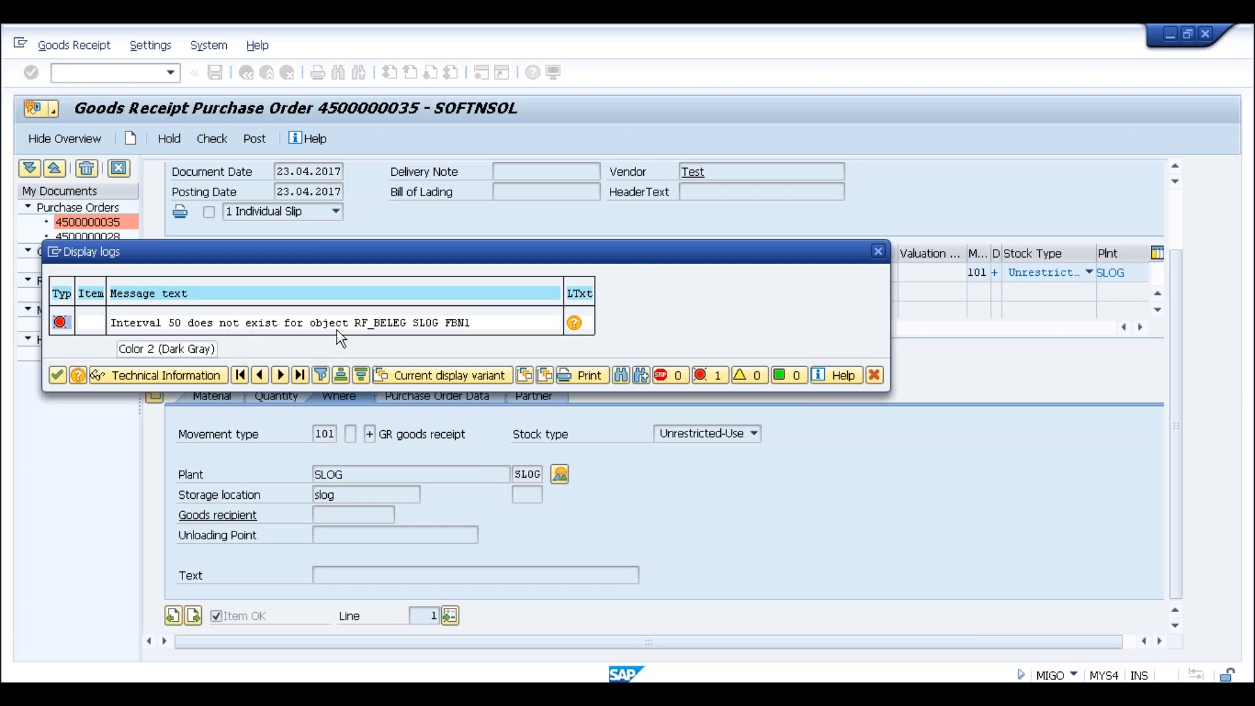
click(57, 375)
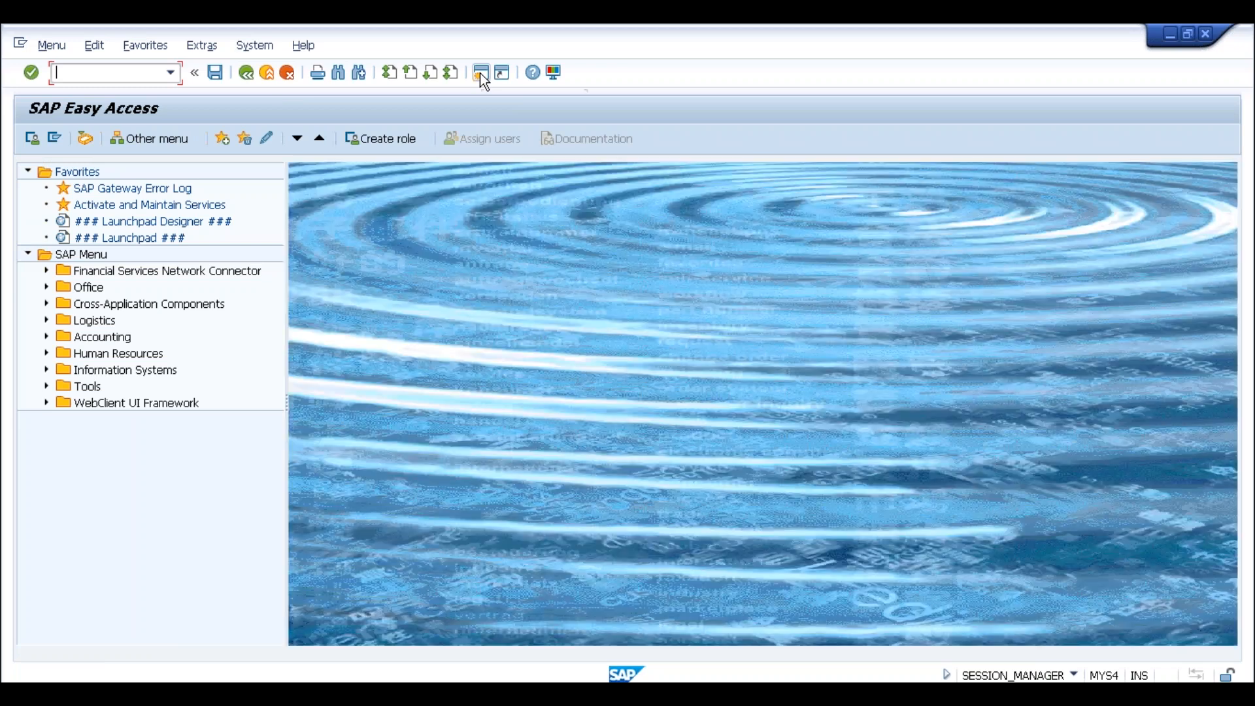
Copy the FBN1 accounting document number ranges from company code 0001 to SLOG
text(fbn1)
key(Return)
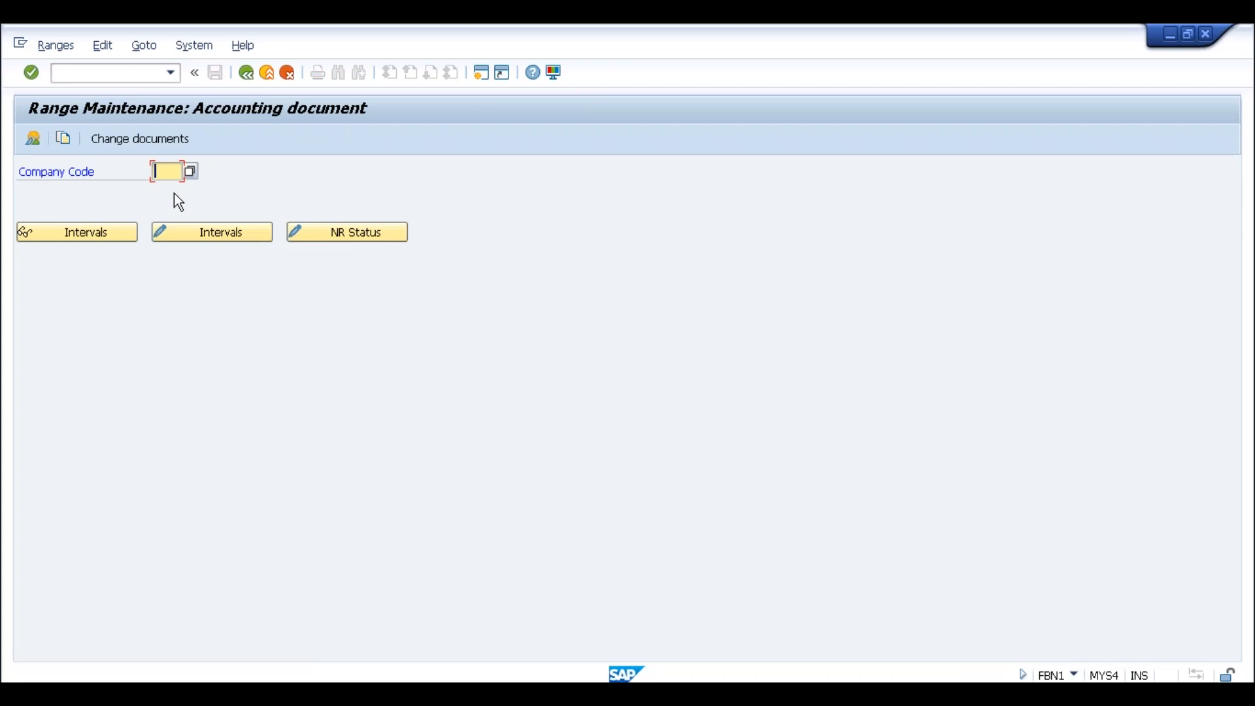
click(65, 140)
text(0001)
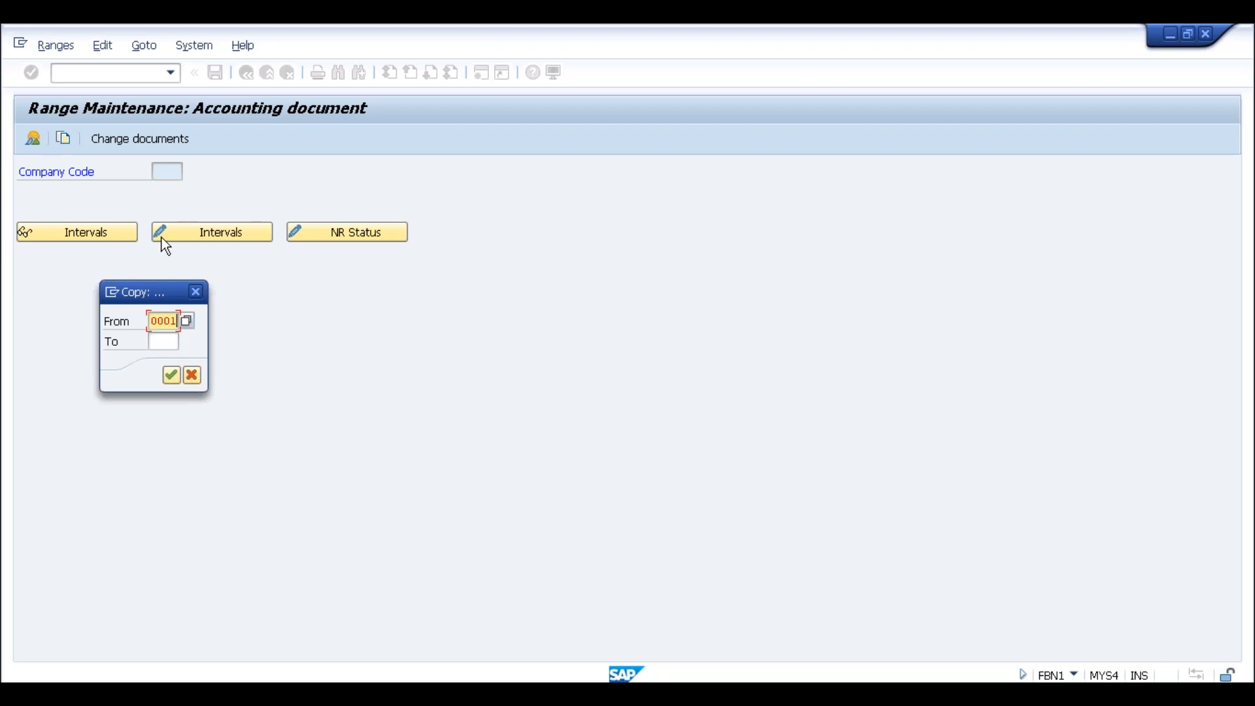
key(Tab)
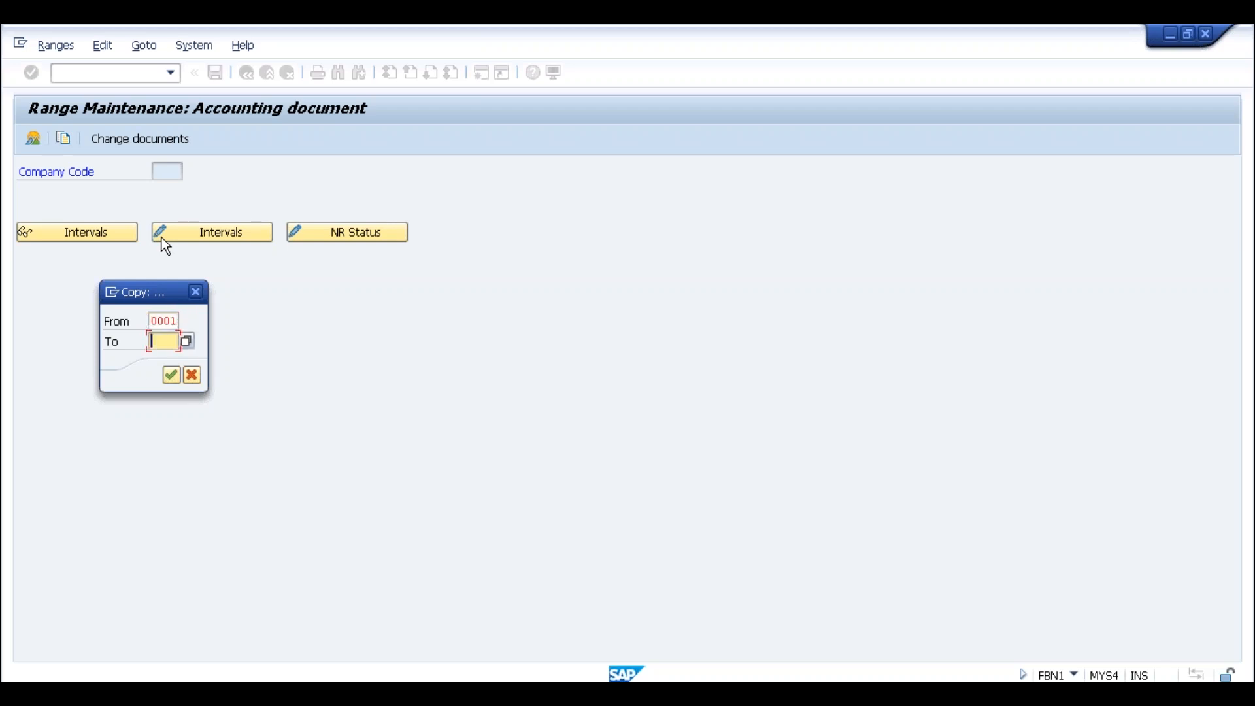
text(slog)
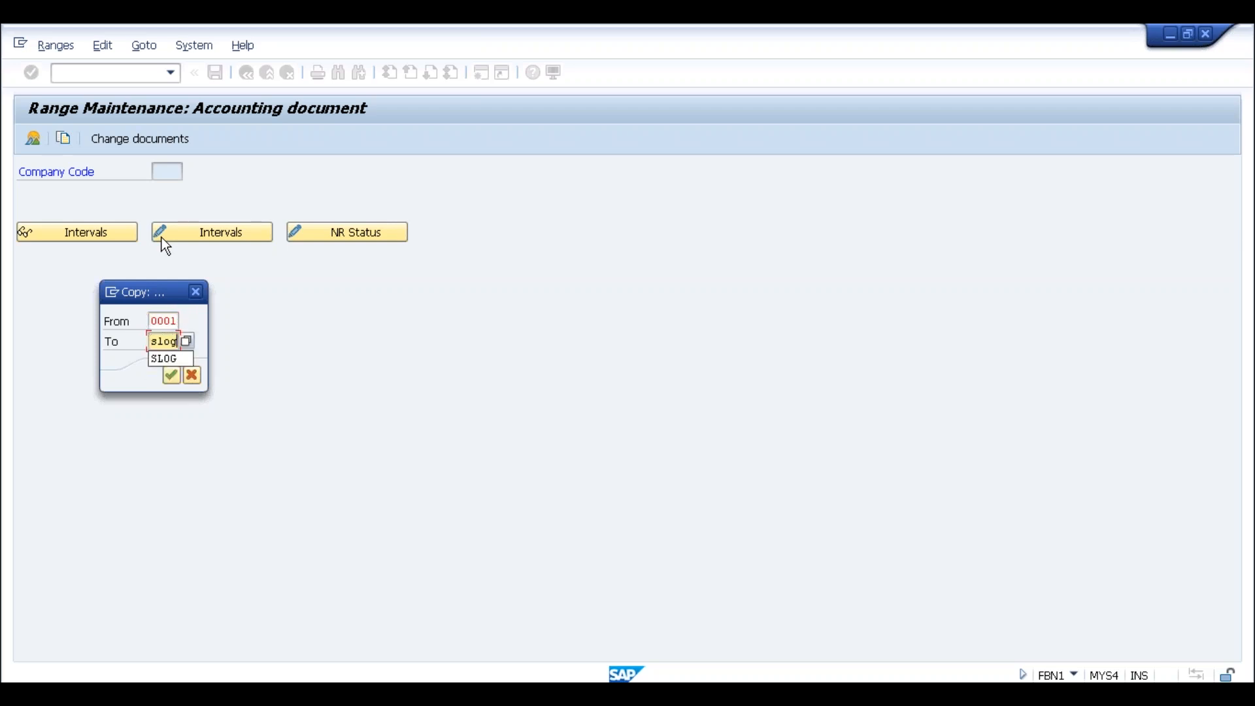
click(165, 359)
click(171, 376)
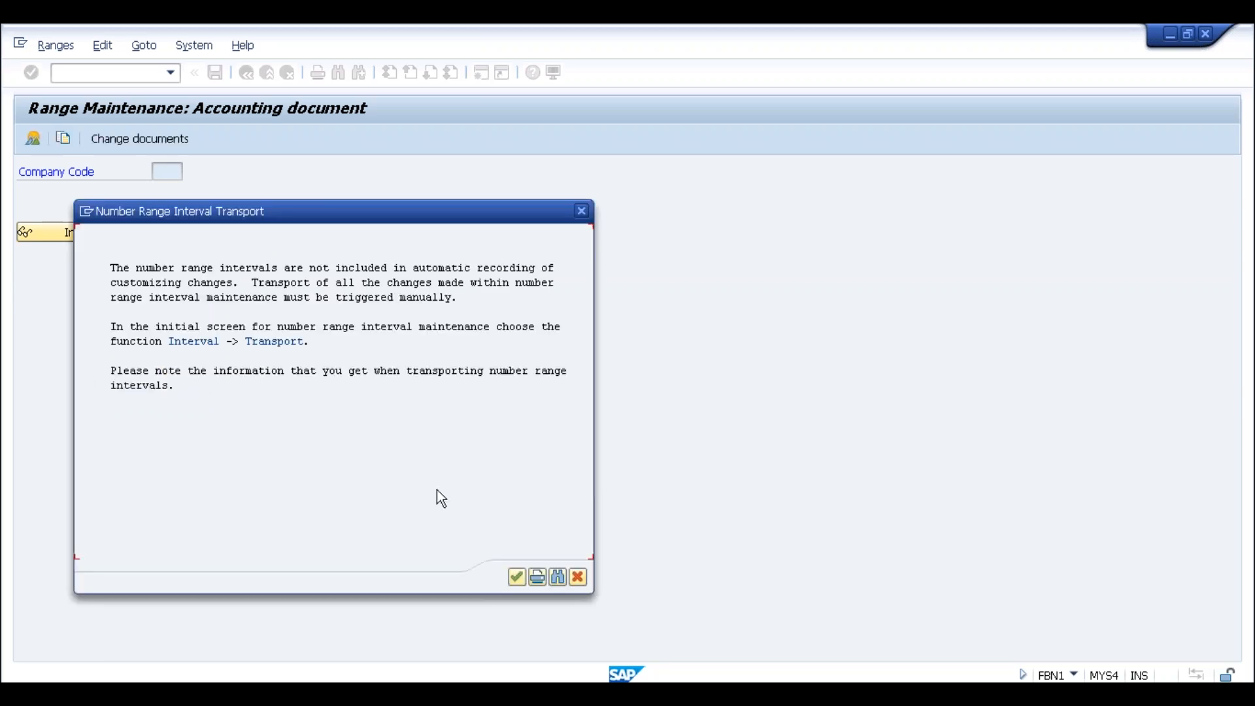
click(517, 576)
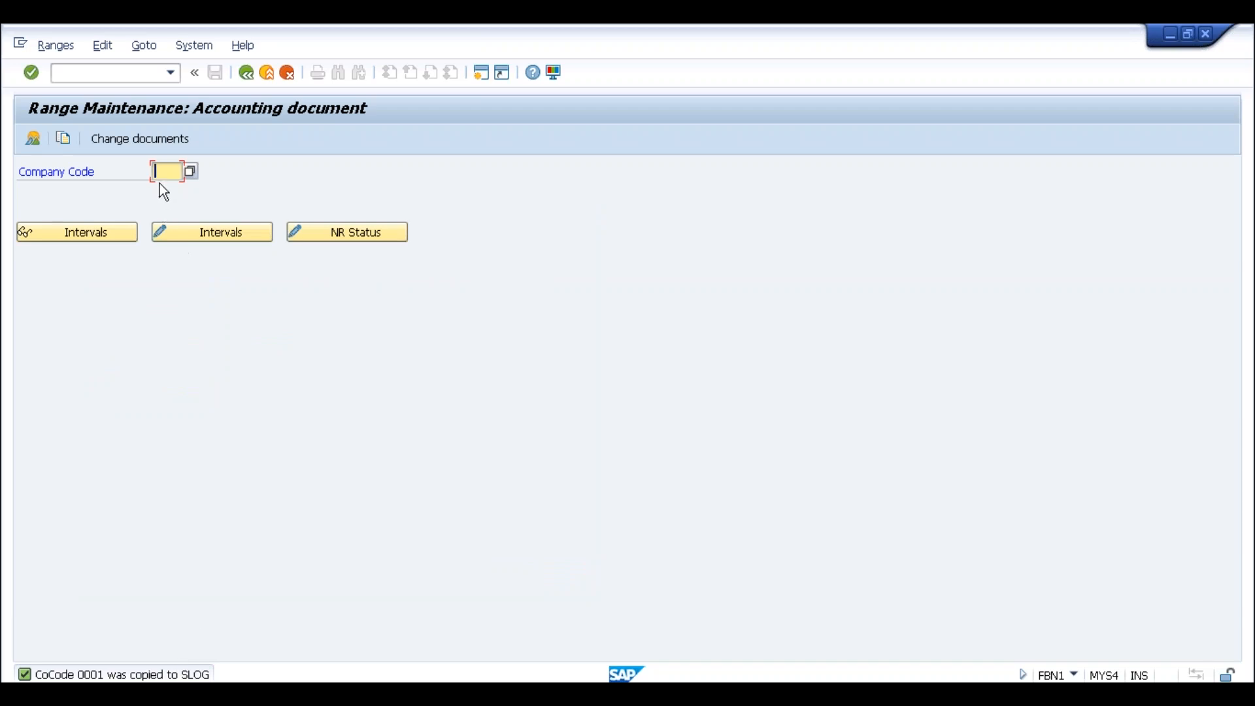
Check that SLOG's intervals now include interval 50, then return to the goods receipt
text(slog)
click(219, 237)
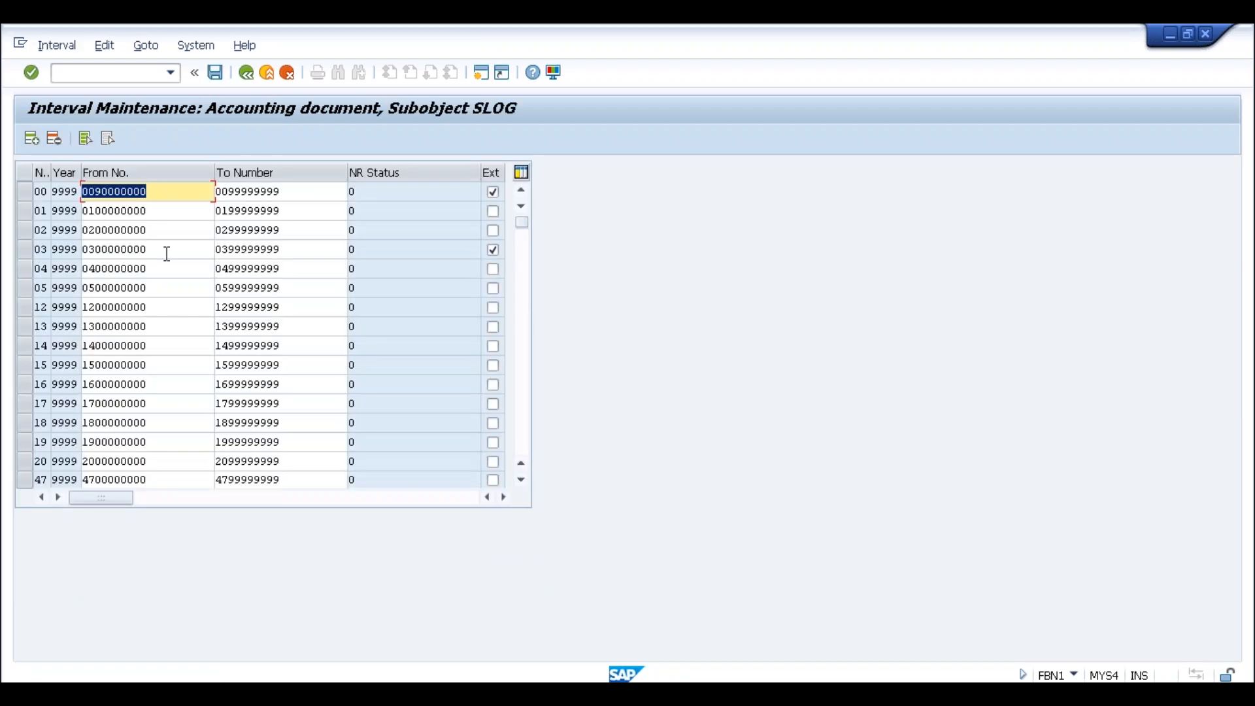
click(165, 250)
click(523, 359)
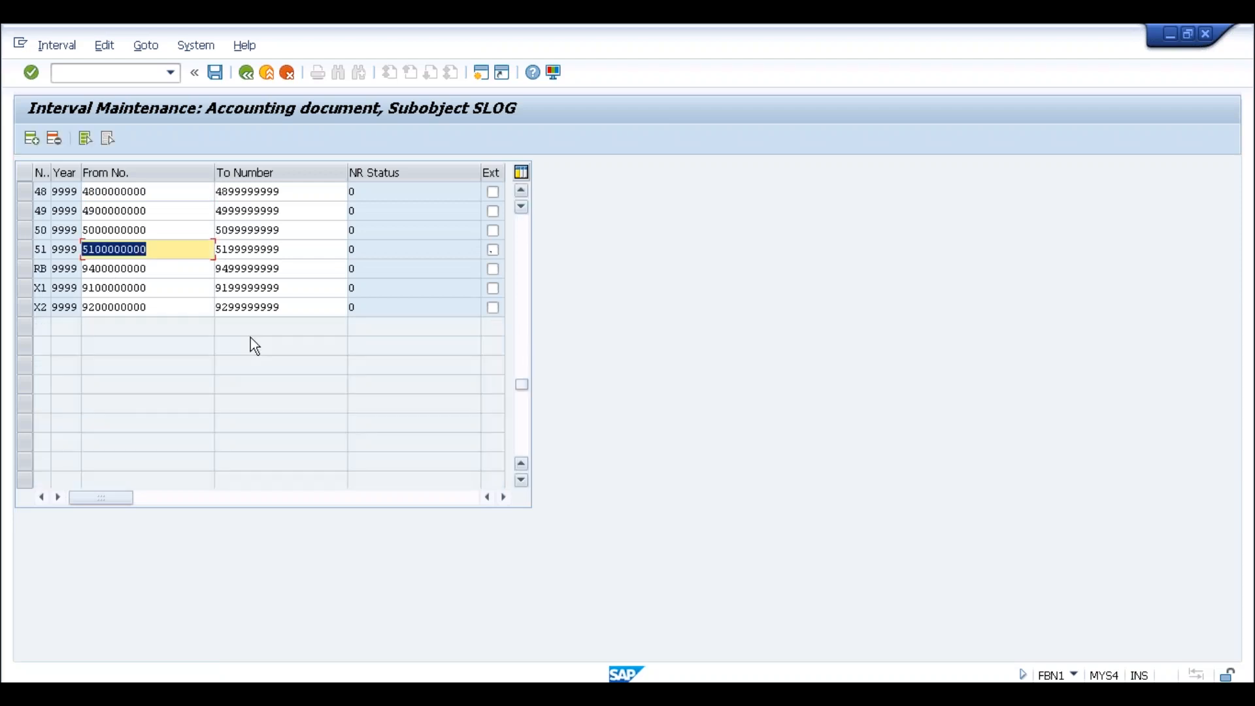
click(145, 230)
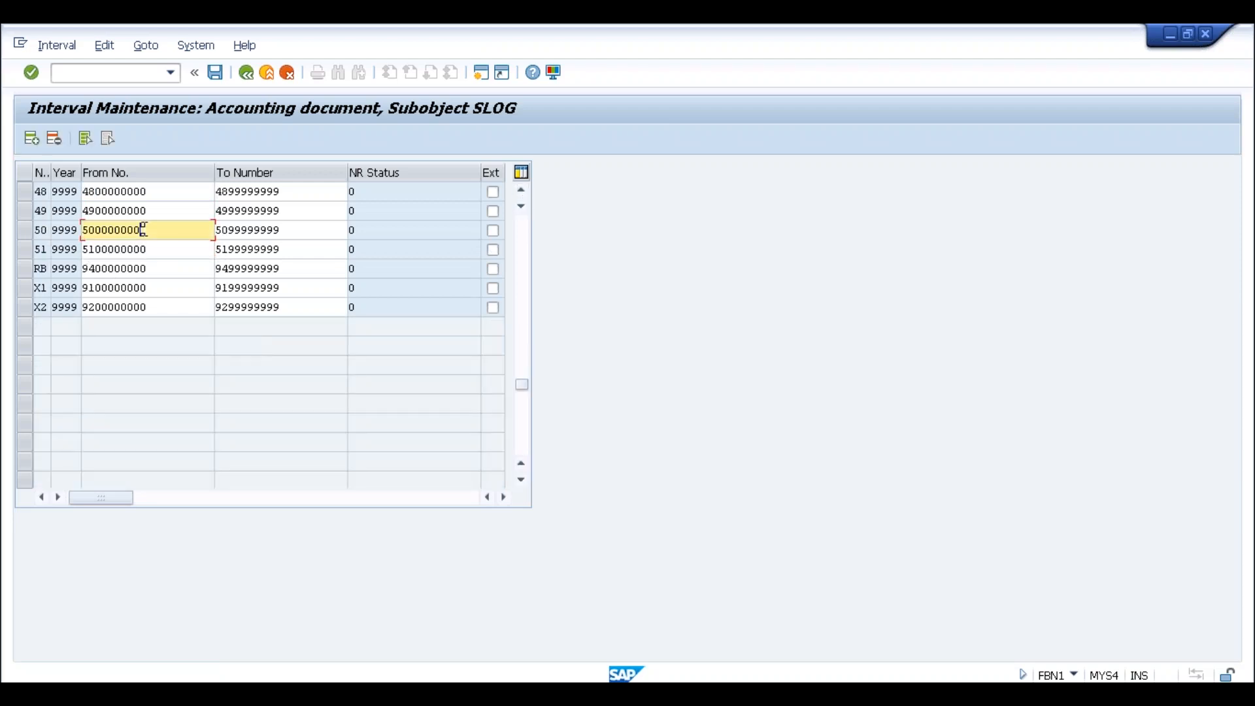
drag(147, 230, 83, 234)
click(82, 231)
click(83, 233)
key(alt+Tab)
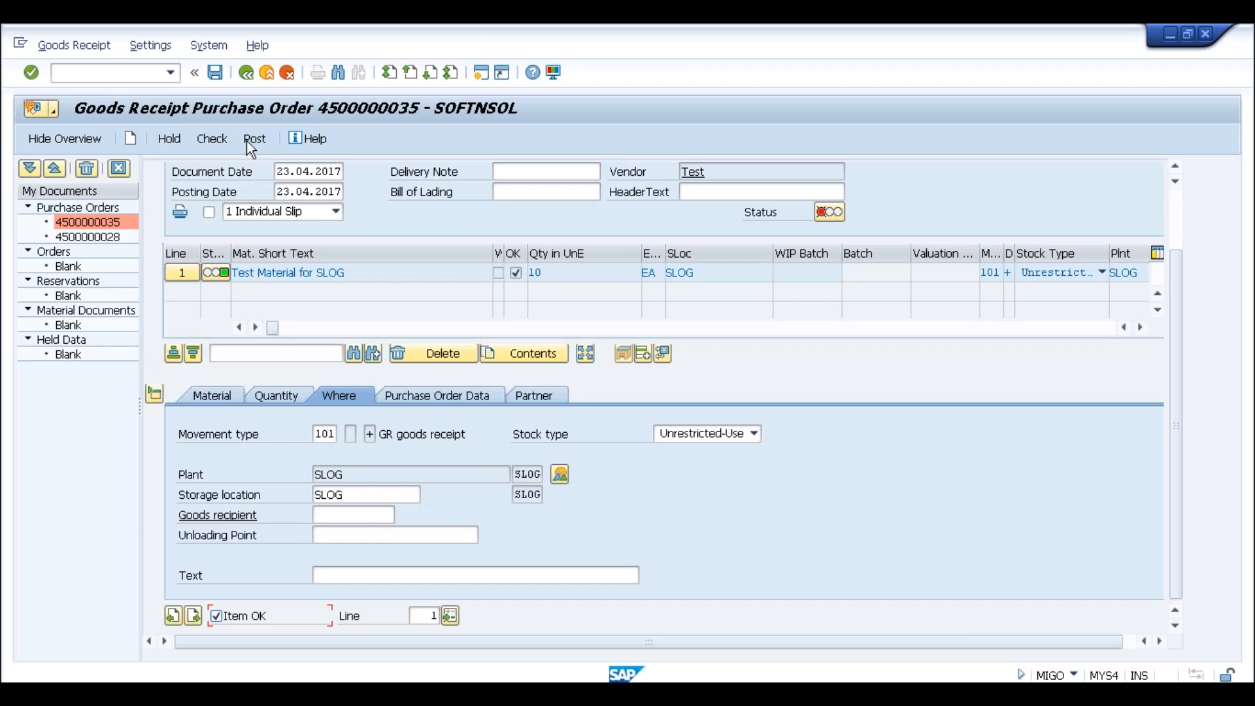
Retry posting the goods receipt, then start SPRO customizing from the FBN1 number range window
click(247, 140)
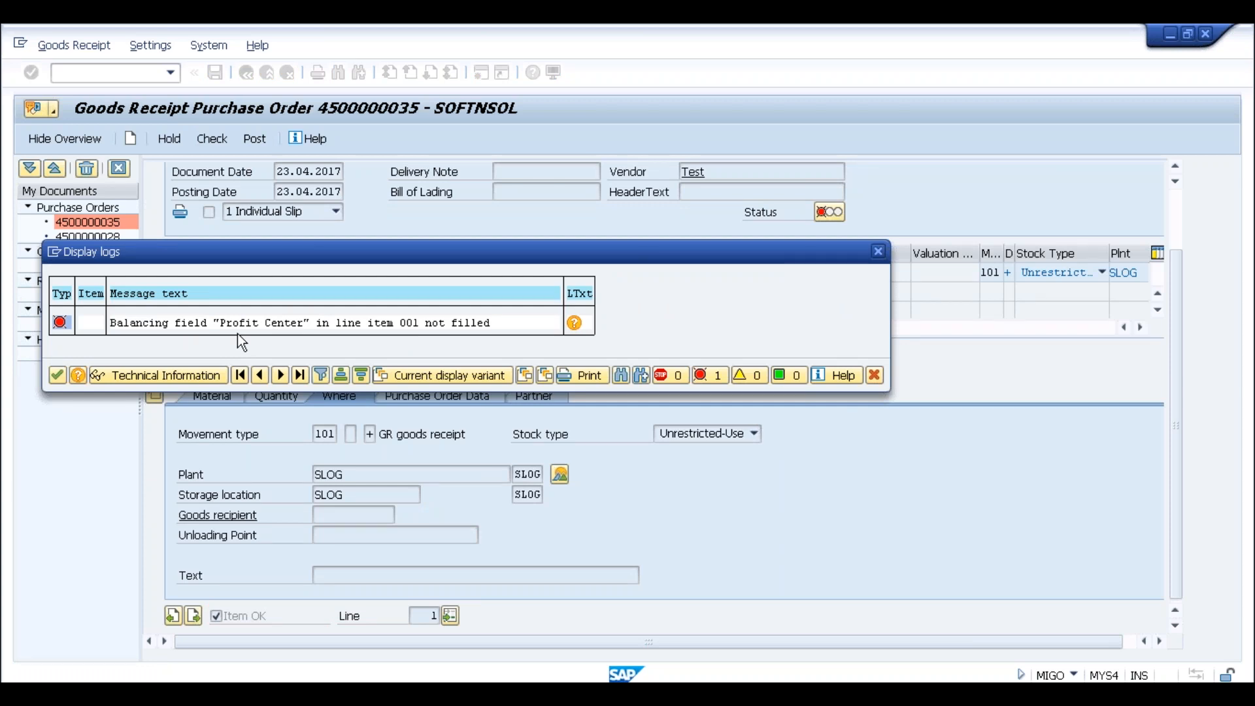
key(alt+Tab)
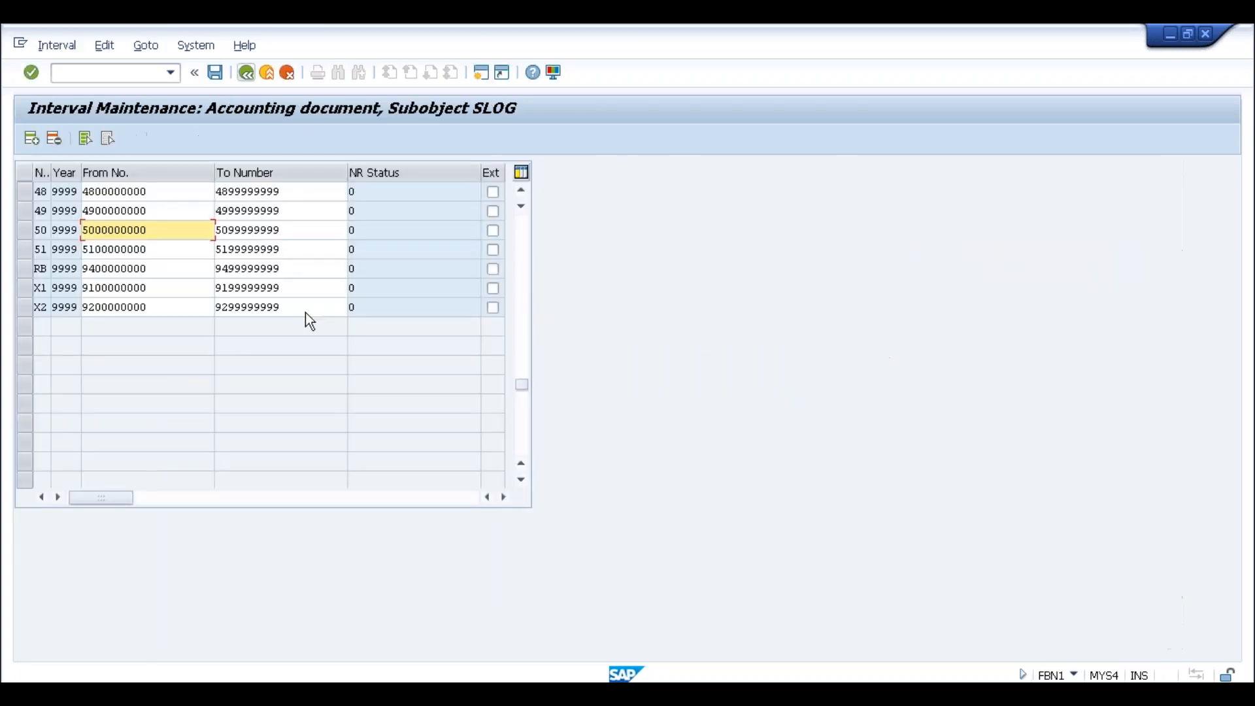
text(/)
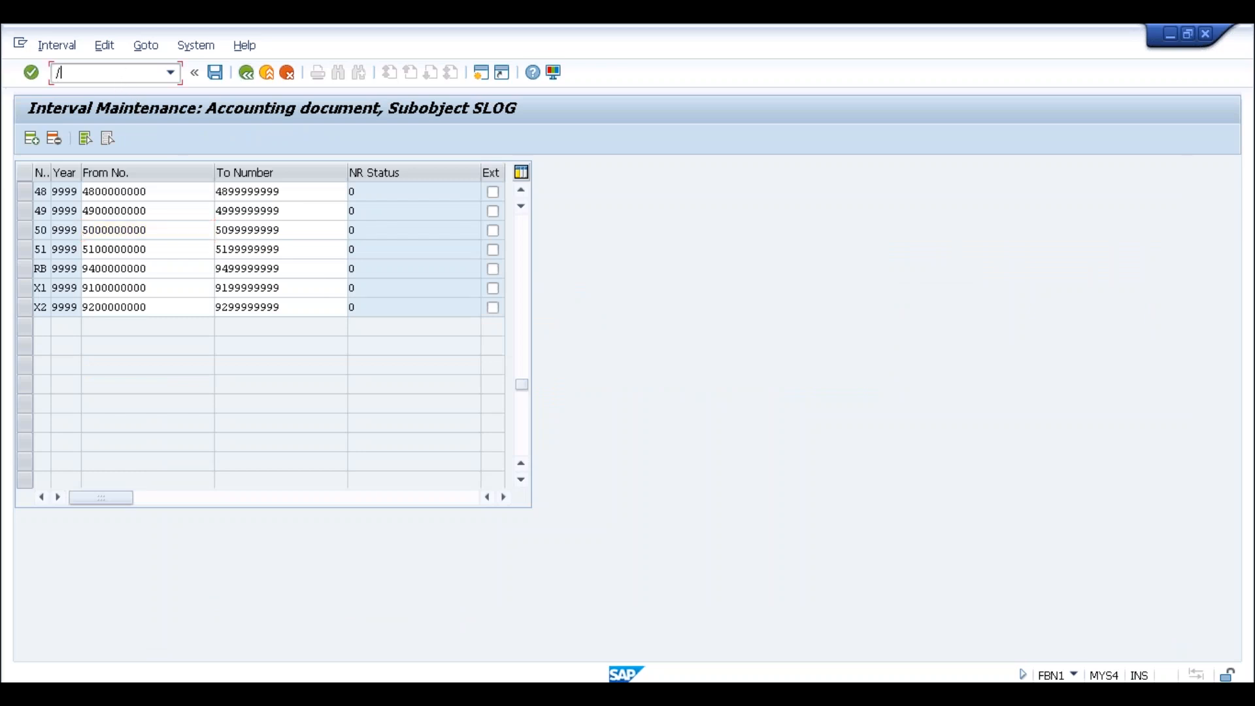
text(nspro)
key(Return)
In the SAP Reference IMG, run Financial Accounting (New) > General Ledger > Document Splitting > Activate Document Splitting
click(103, 136)
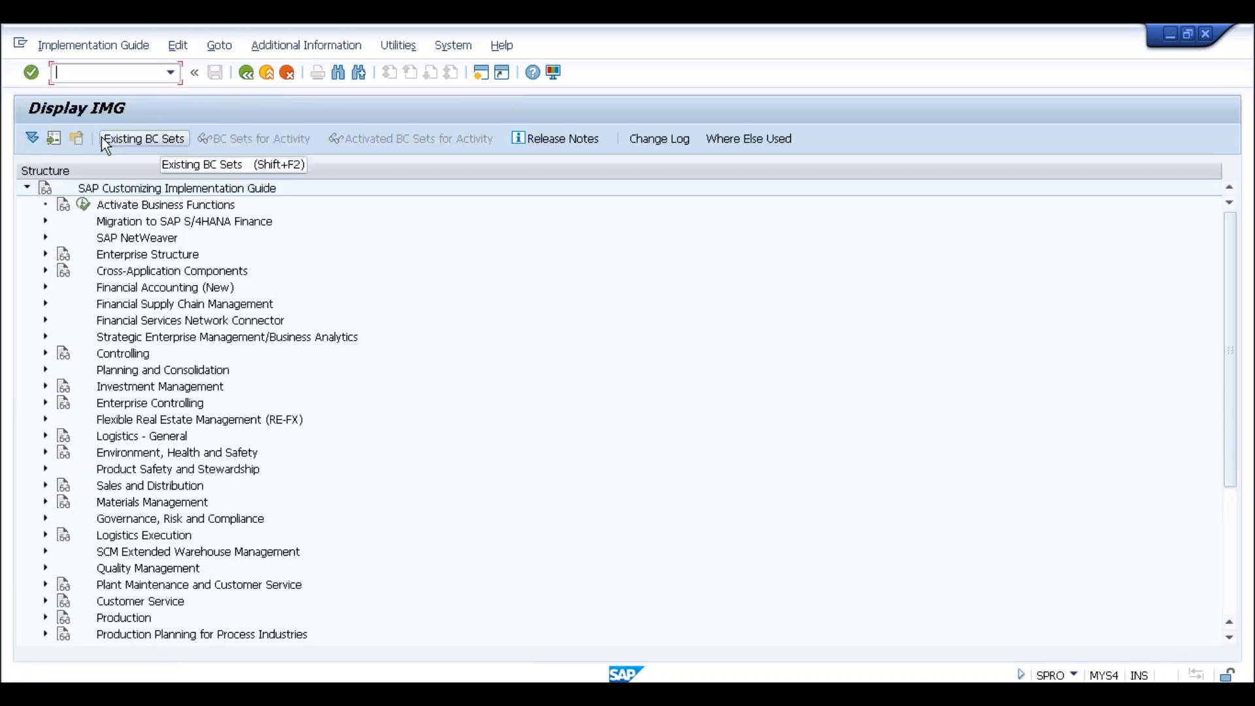
click(46, 288)
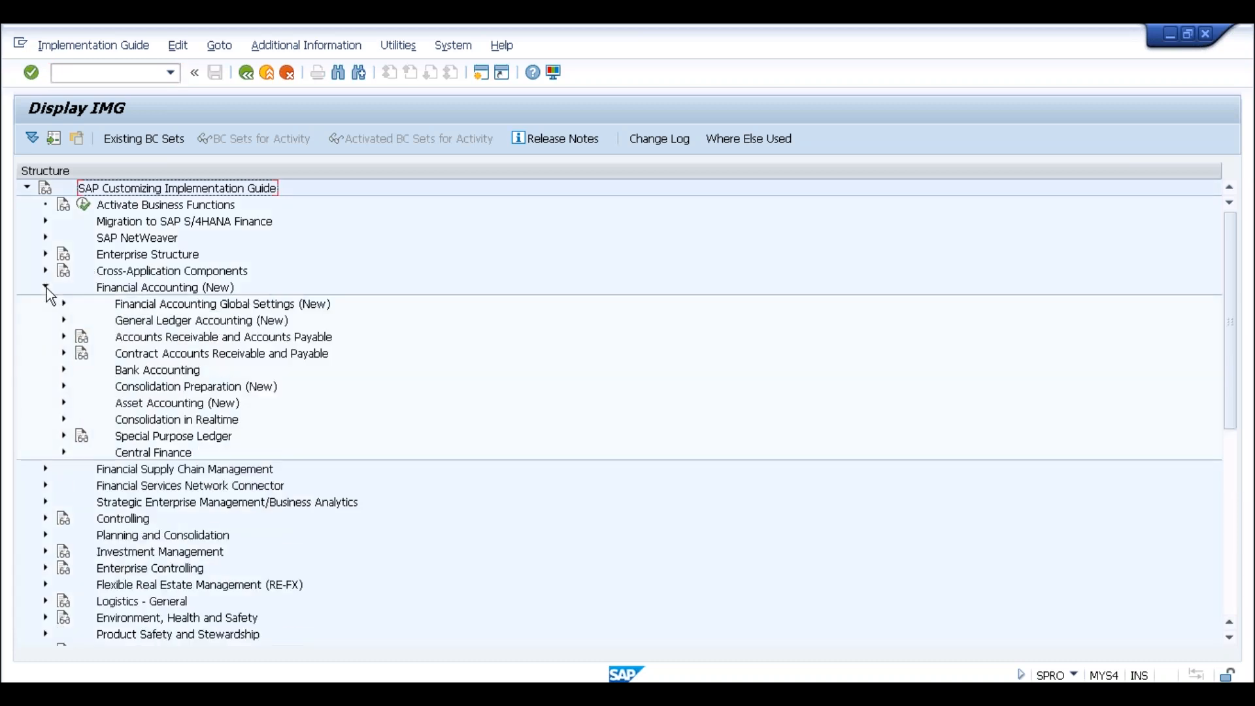
click(64, 320)
click(83, 353)
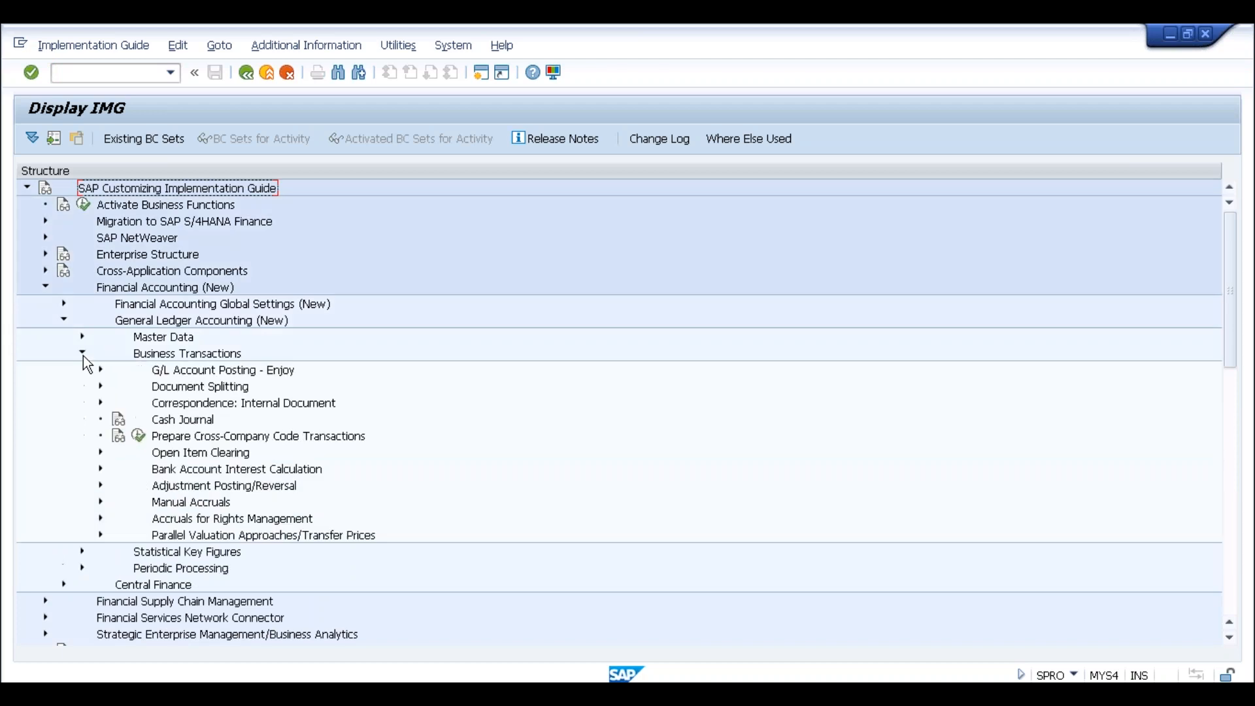
click(100, 385)
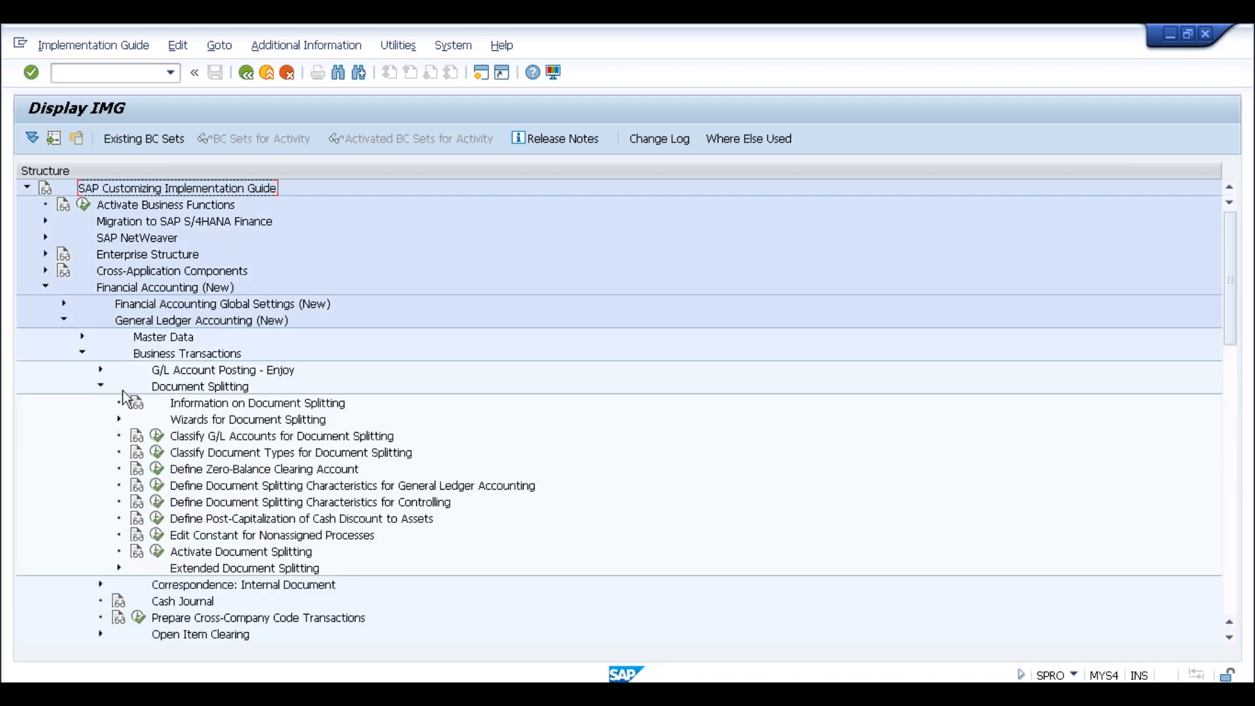
click(157, 551)
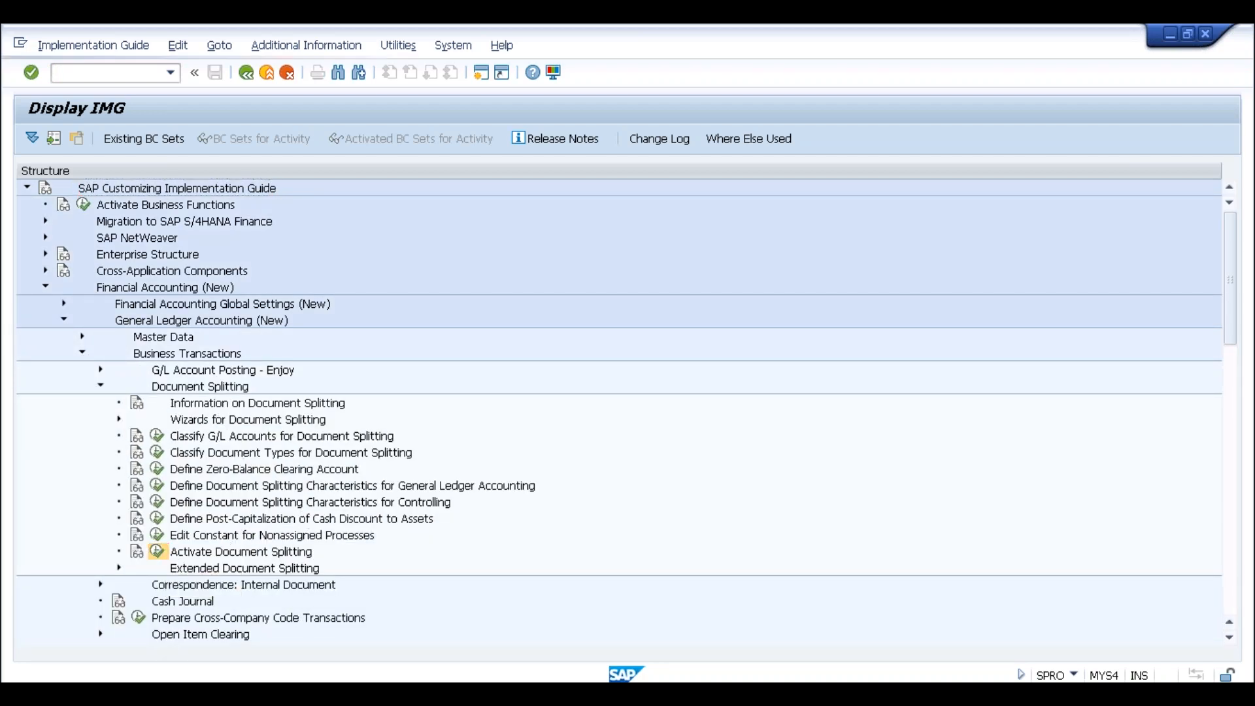
Mark document splitting Inactive for company code SLOG, save under the customizing request, and return to MIGO
double_click(142, 204)
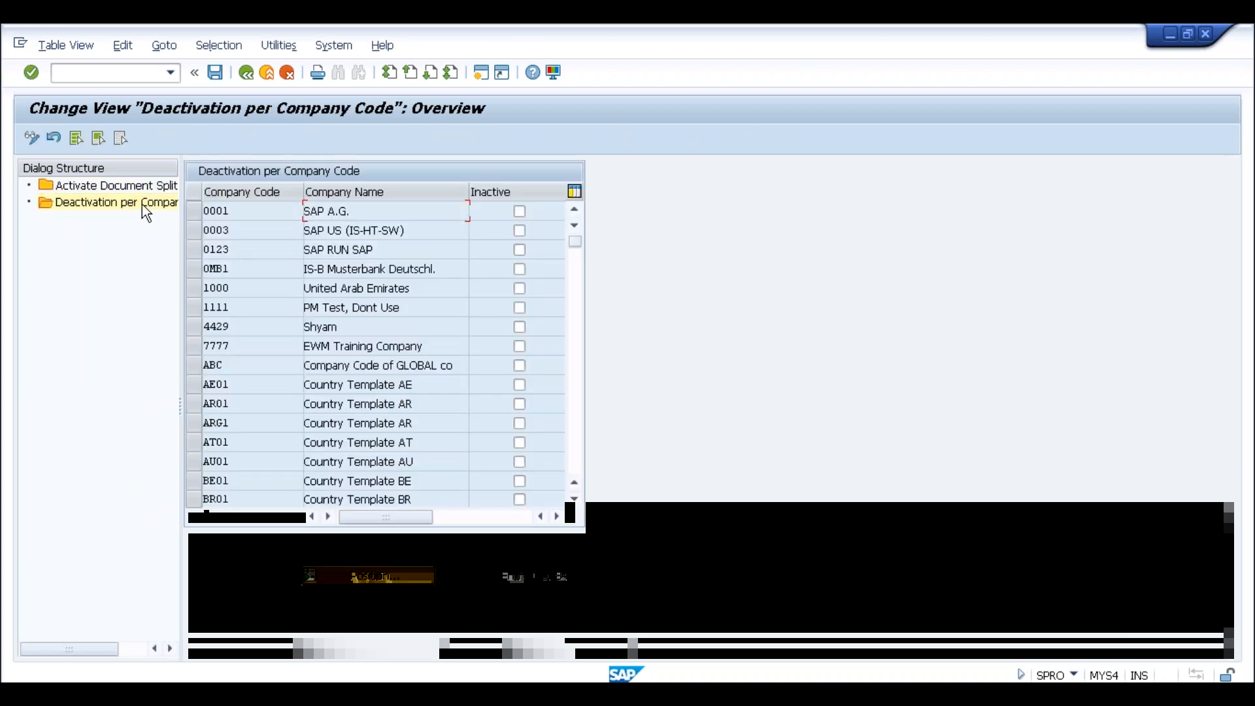
click(366, 577)
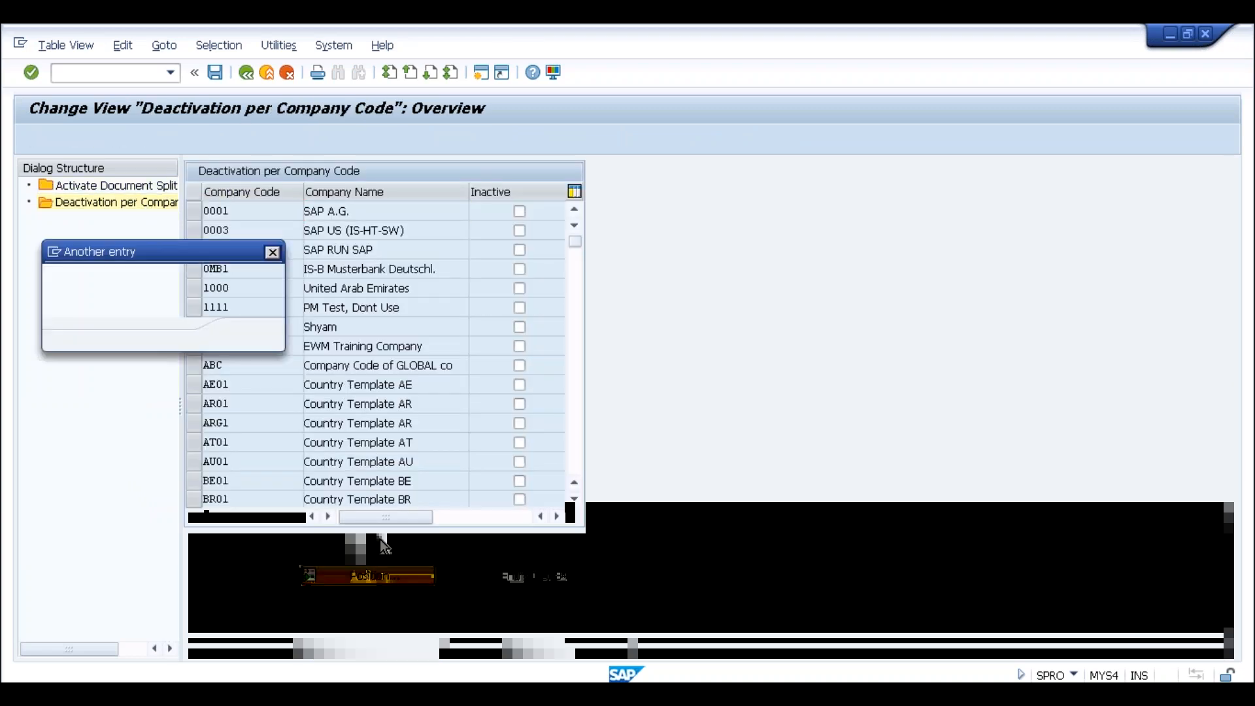
text(slog)
key(Return)
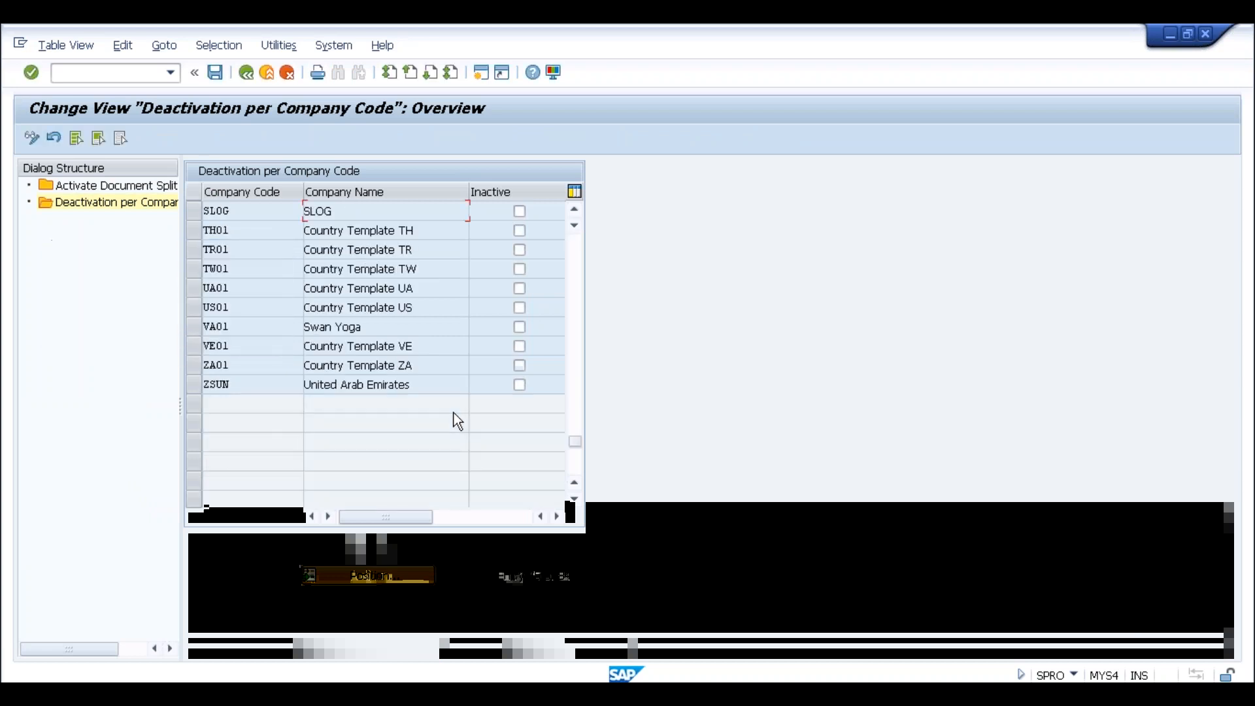
click(520, 211)
click(215, 73)
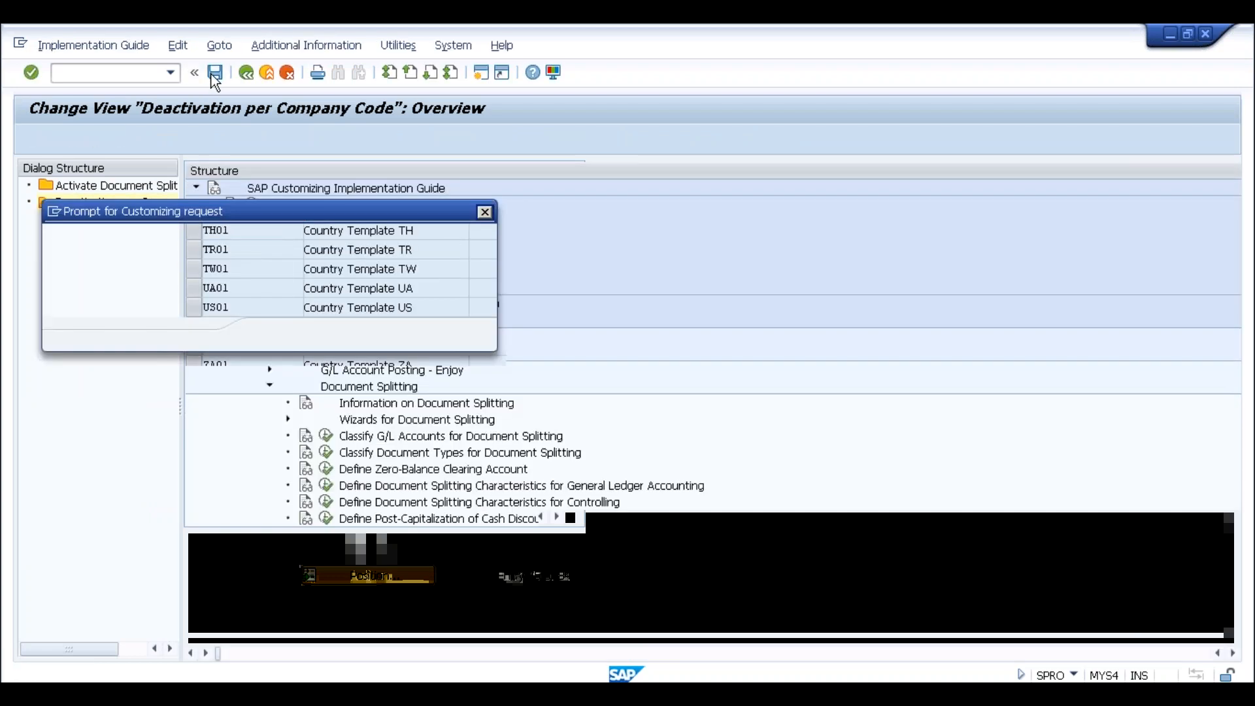
key(Return)
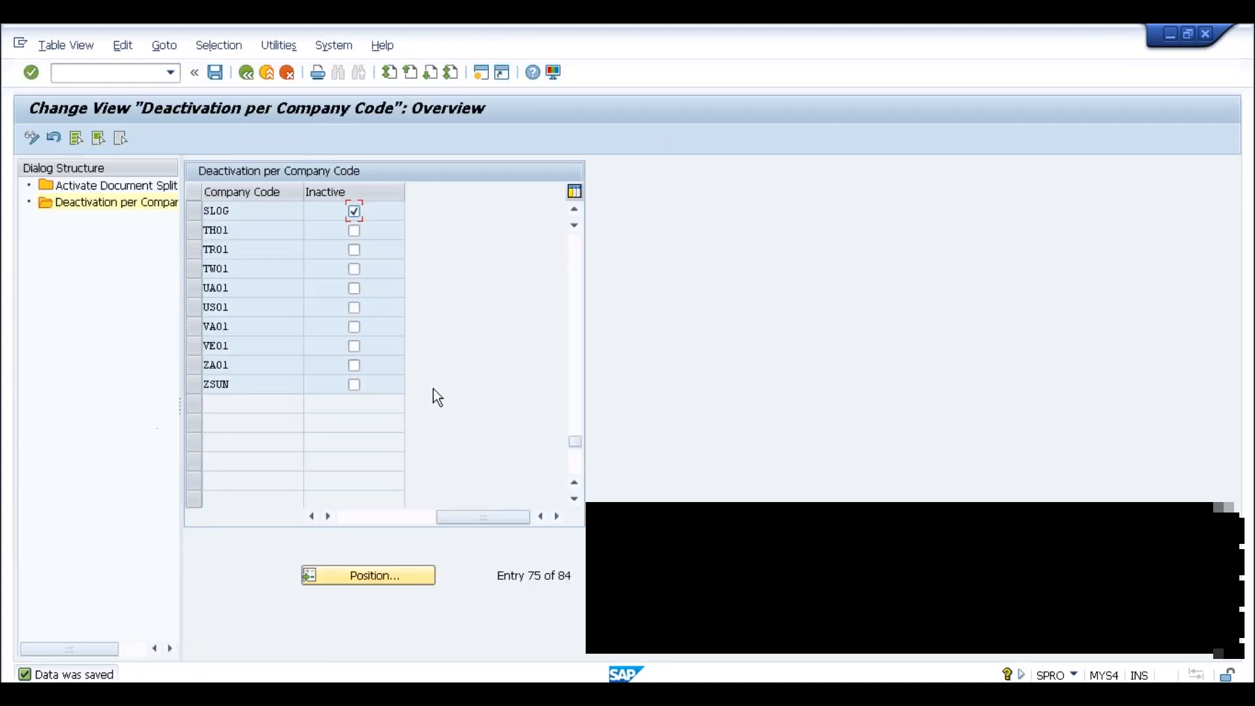
key(alt+Tab)
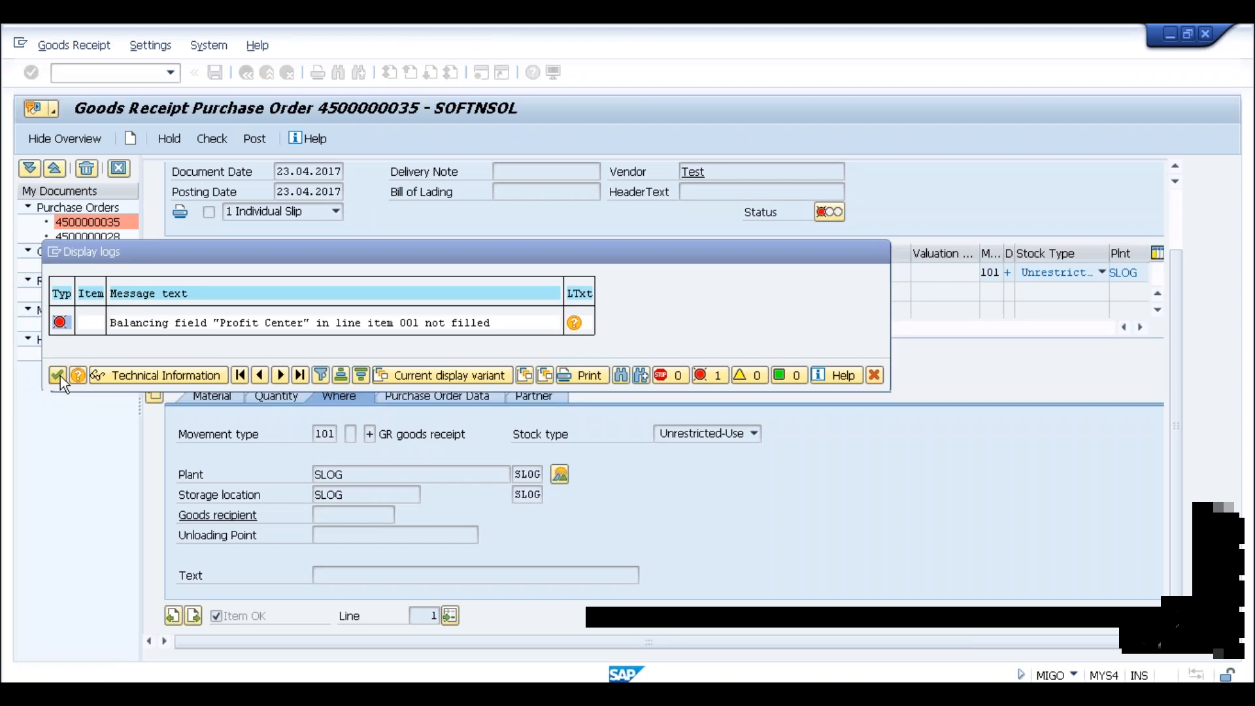
Retry posting the goods receipt and dismiss the Profit Center error log
click(58, 375)
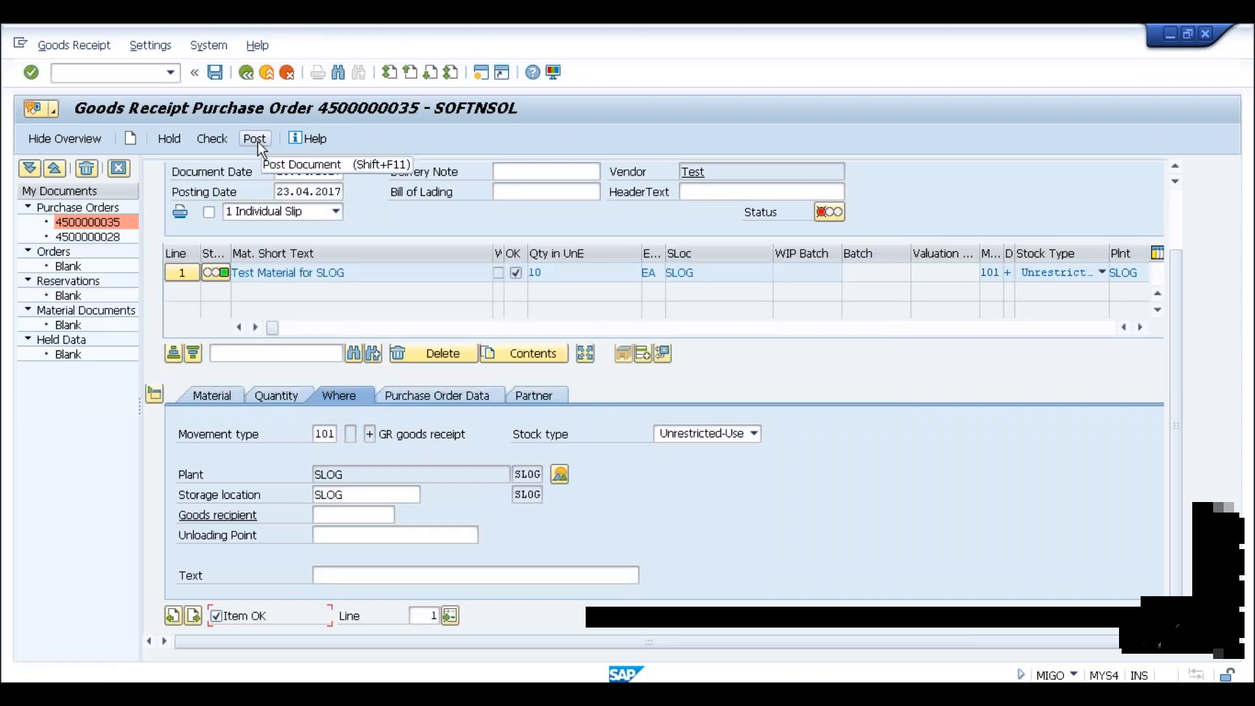
click(255, 140)
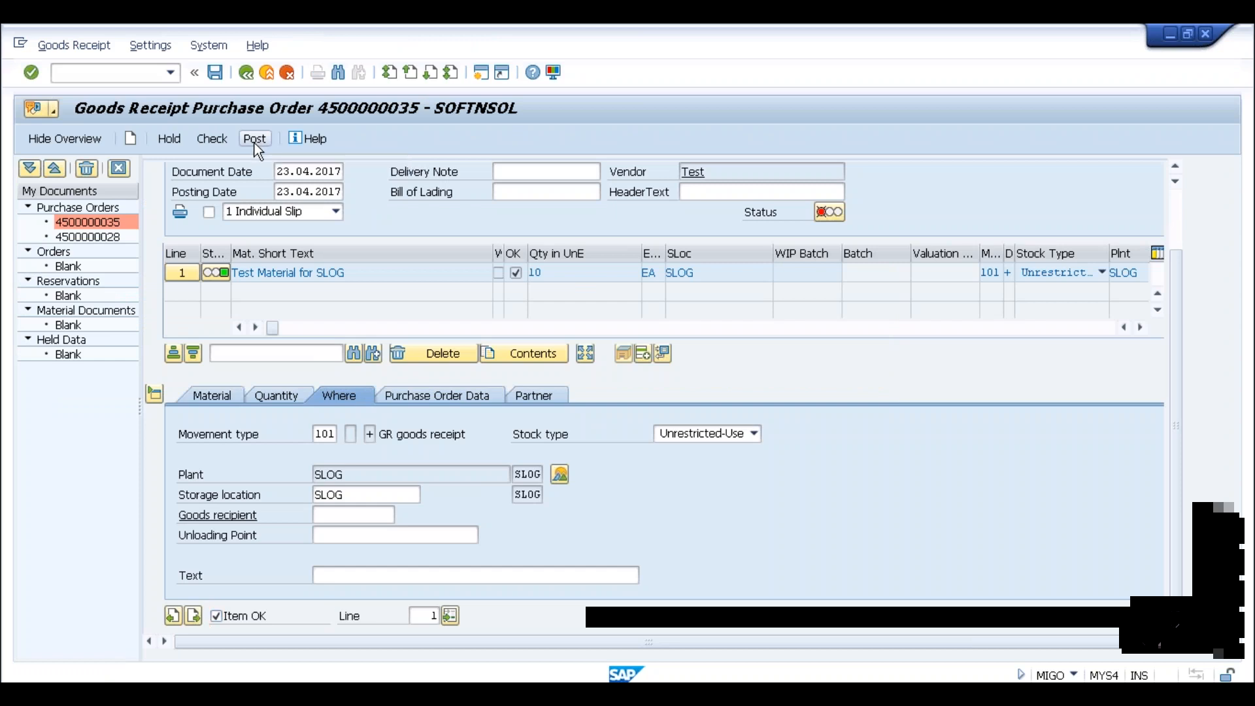
click(57, 376)
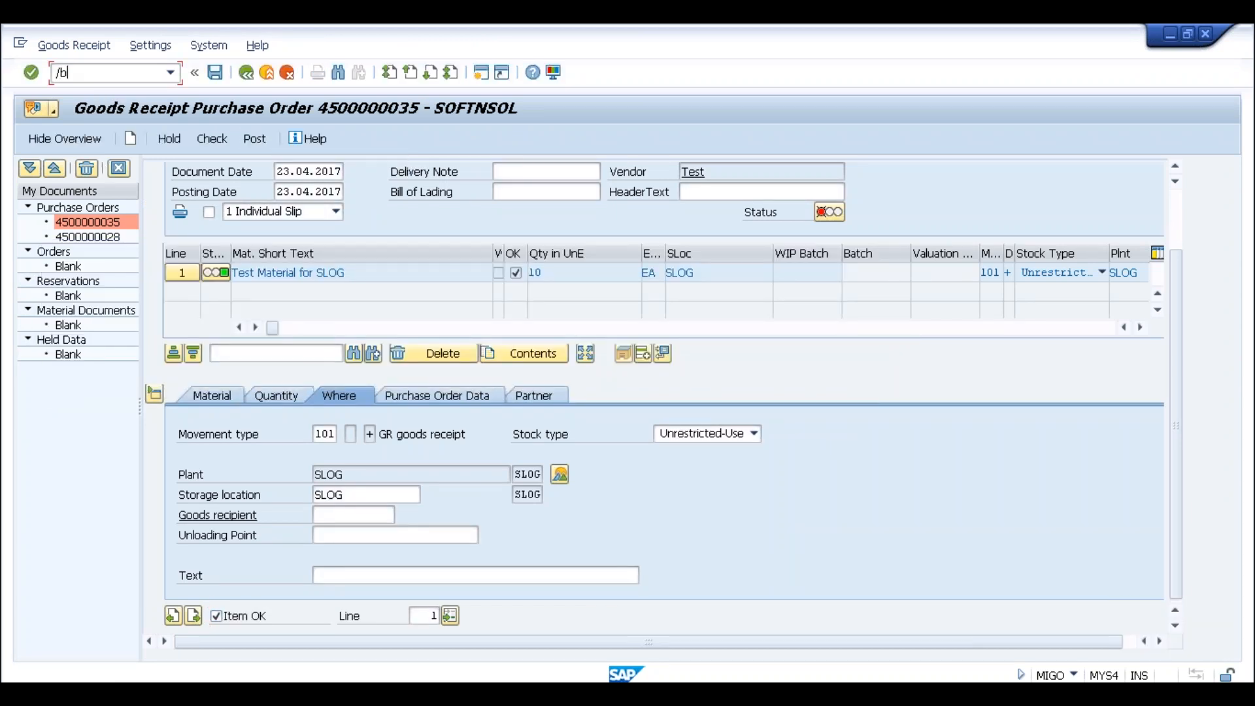
text(nmigo)
key(Return)
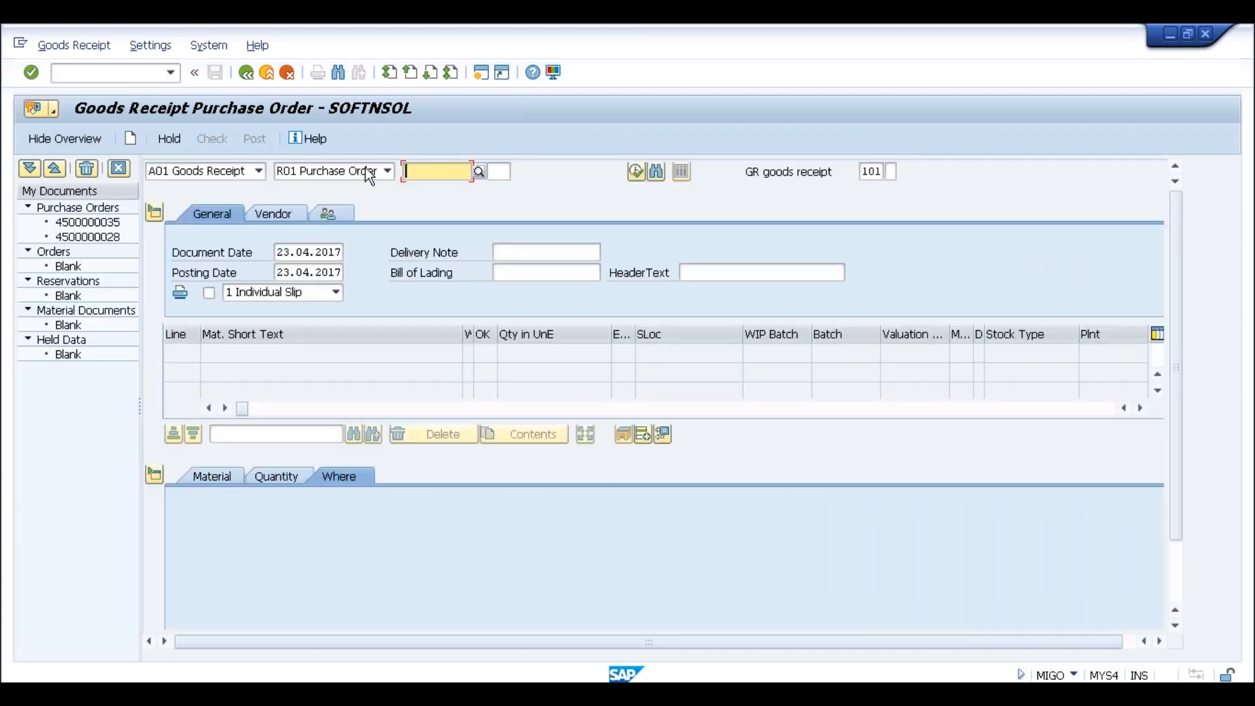
click(433, 188)
key(Return)
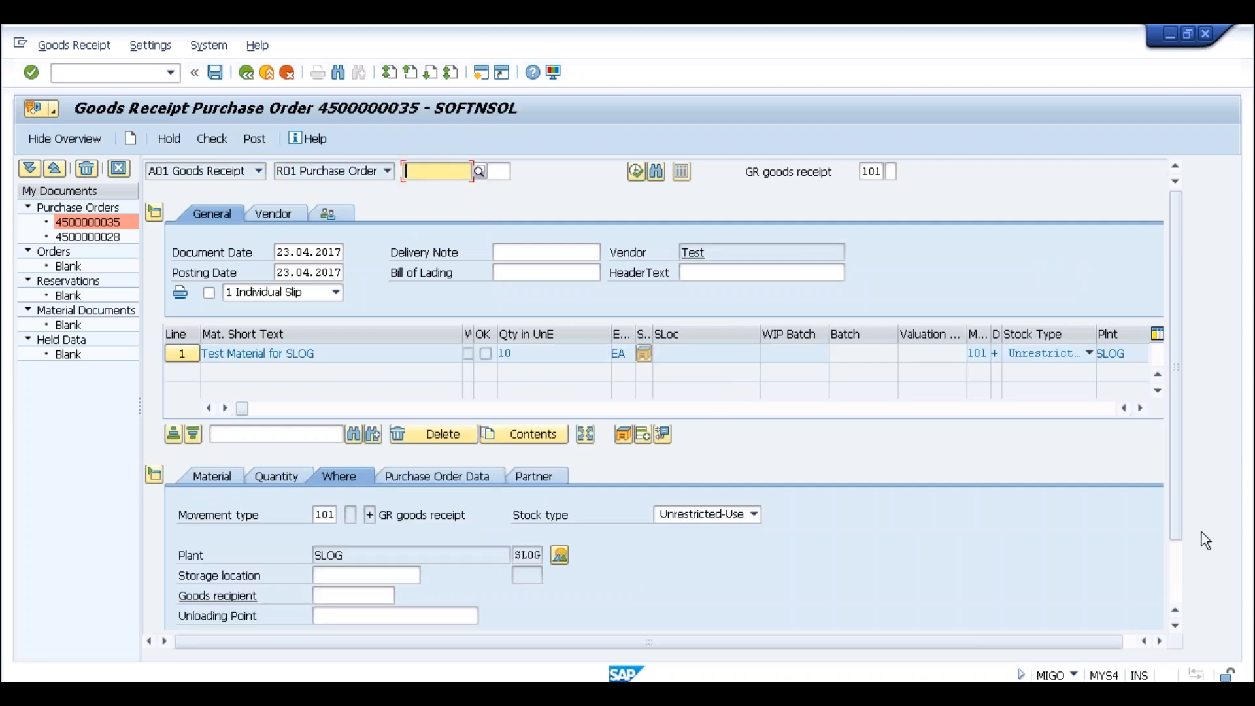
scroll(1168, 567, down, 2)
click(230, 617)
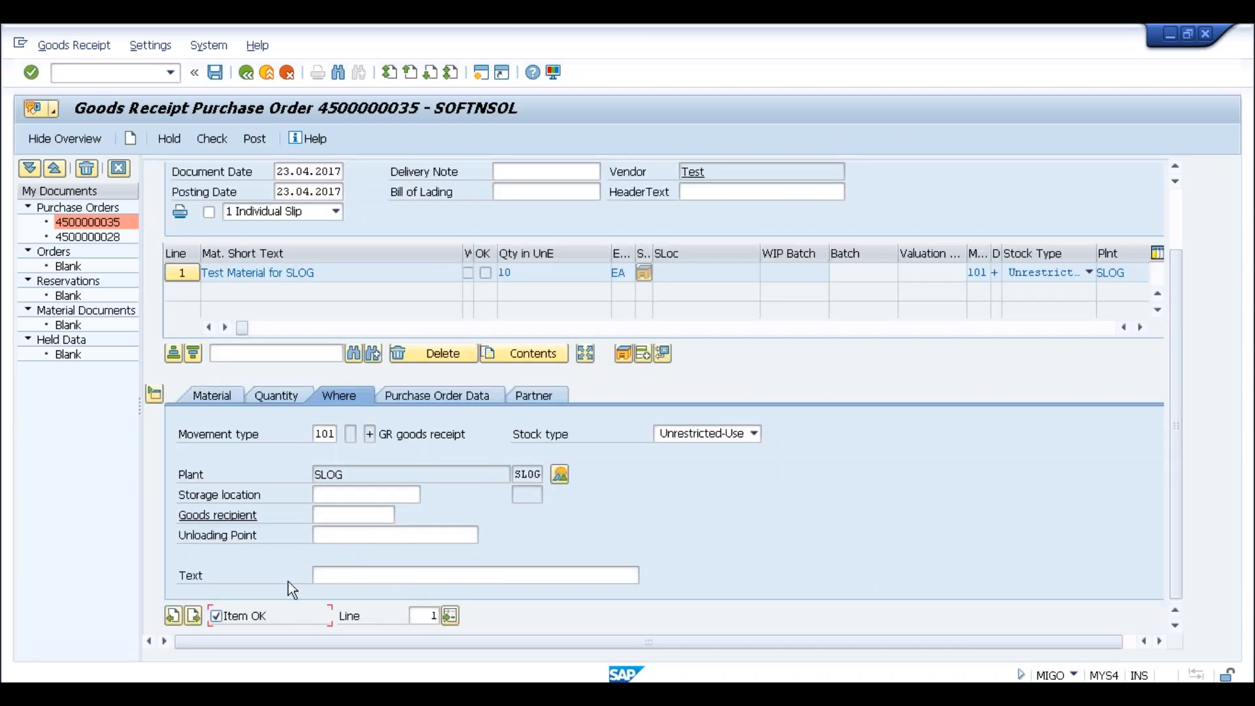
text(slog)
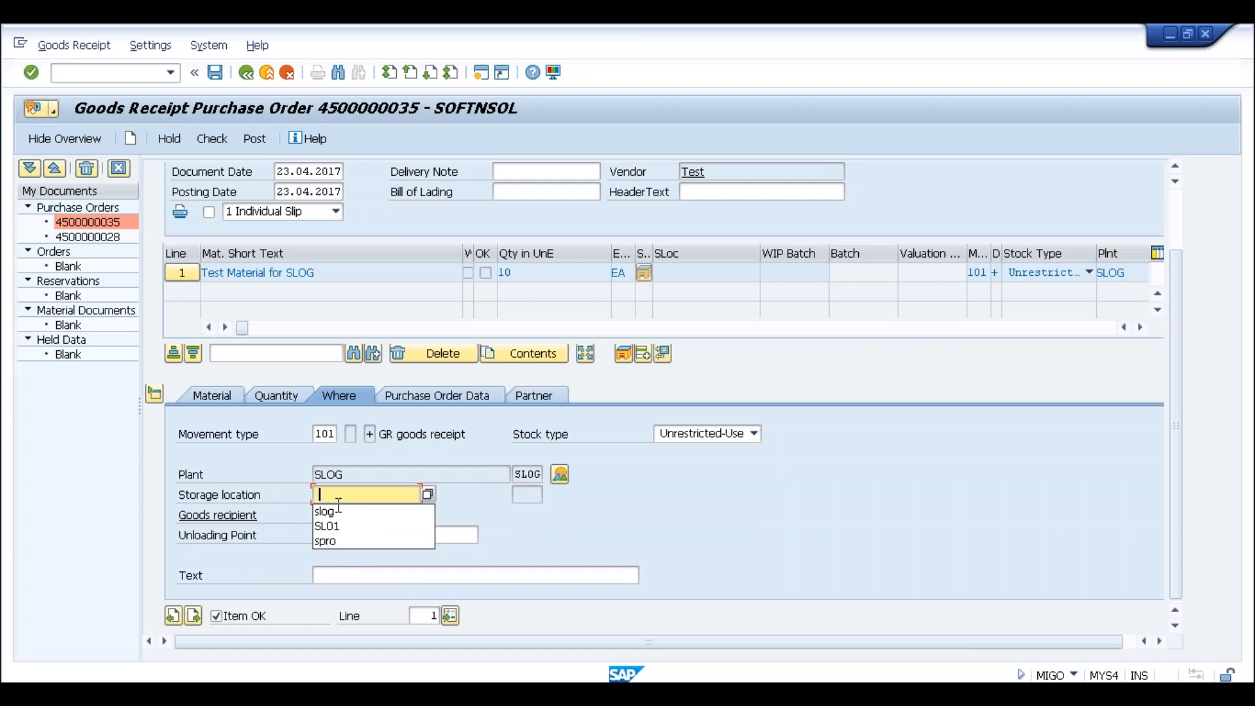
click(215, 73)
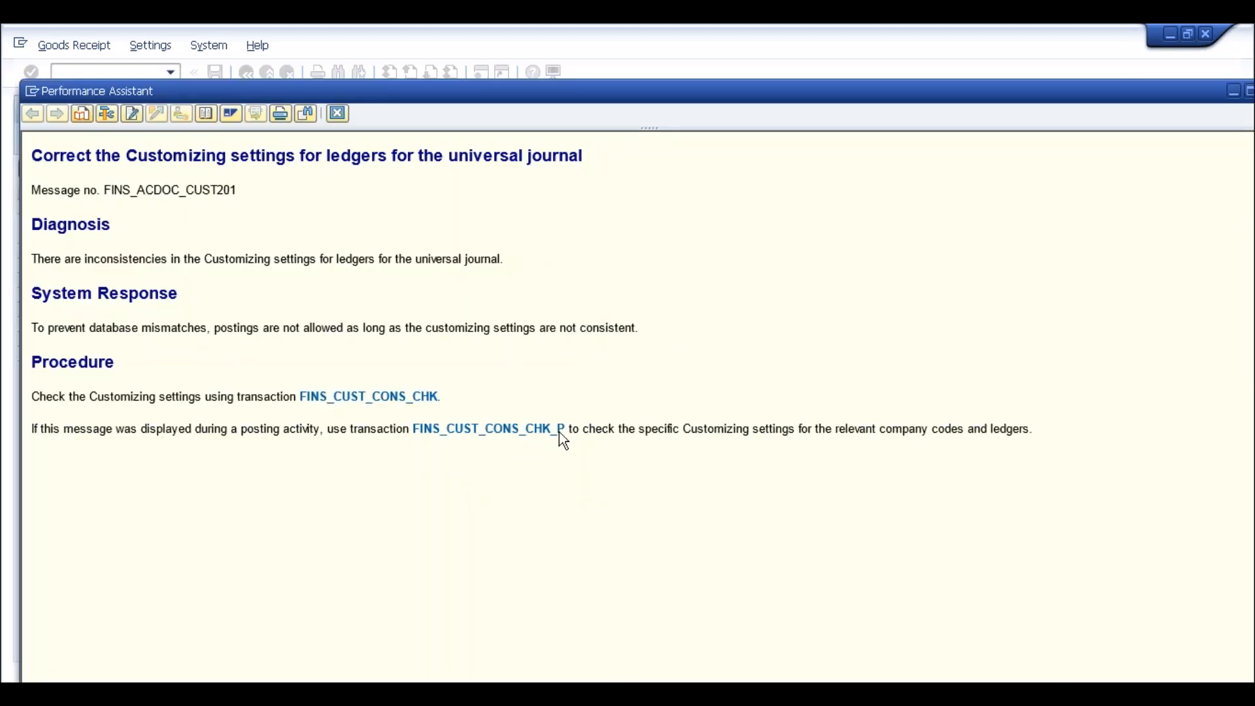
Run the FINS_CUST_CONS_CHK_P ledger check, review the CO version 0 error, then close the error windows
click(494, 437)
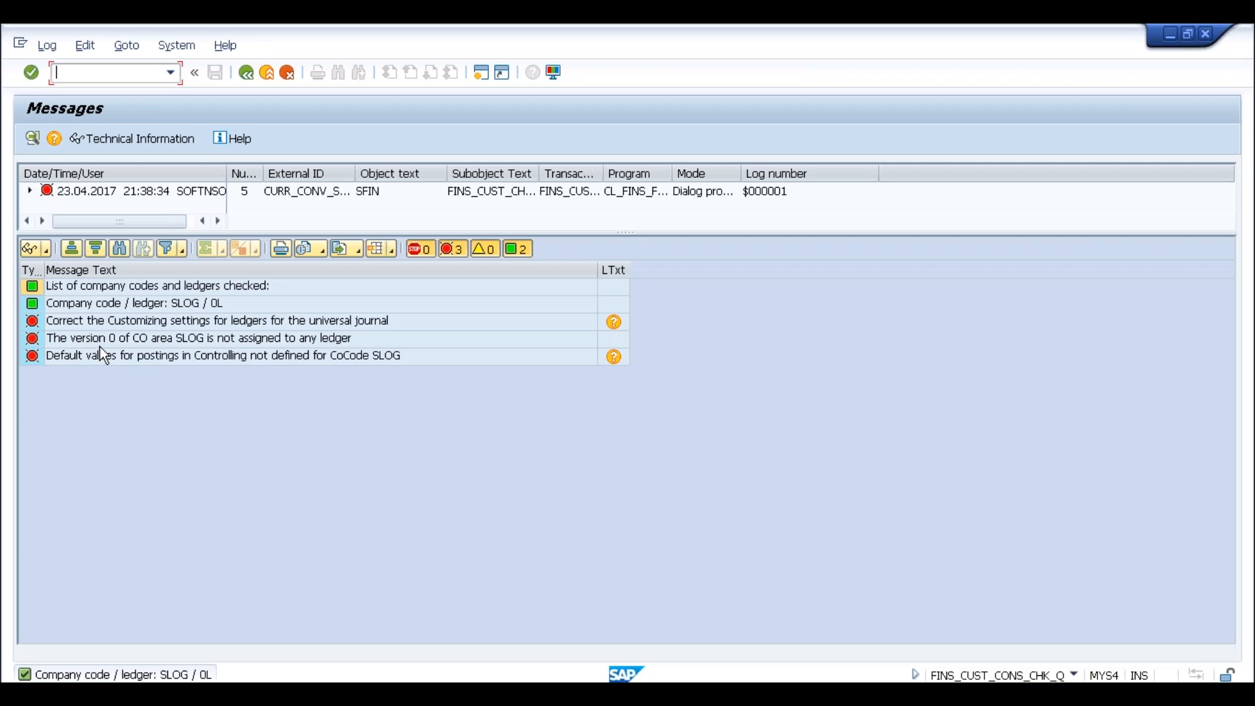
click(118, 343)
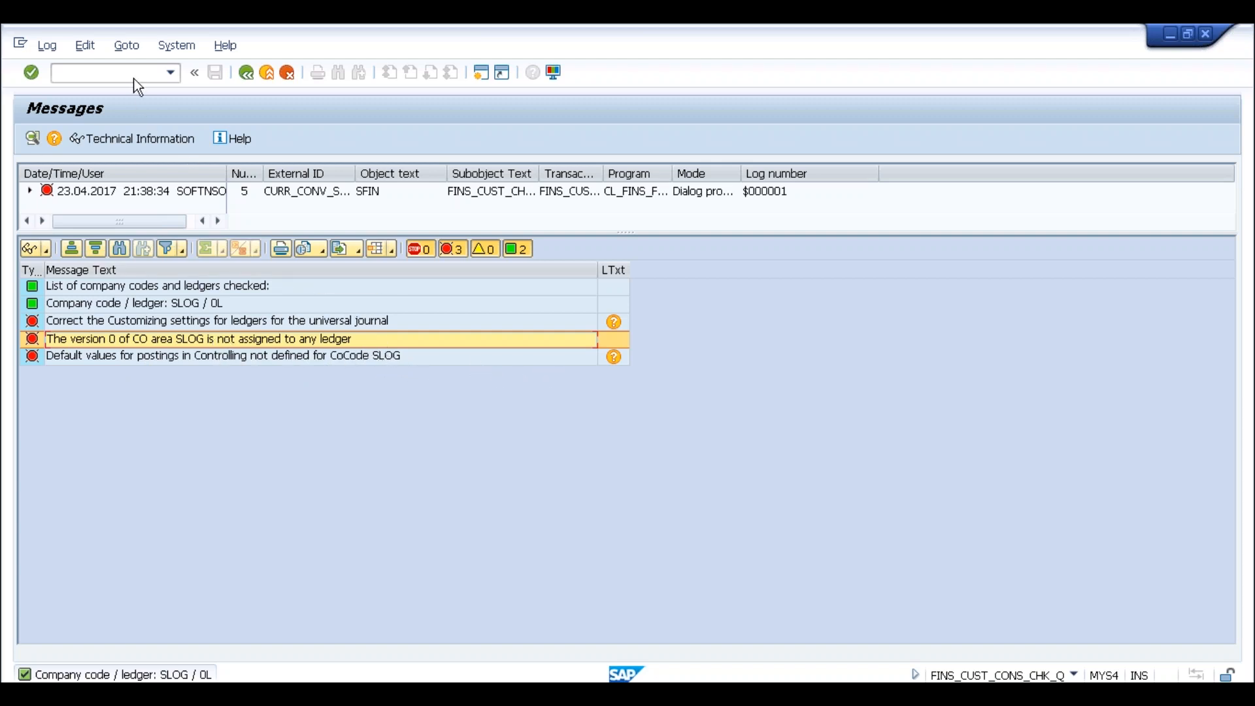
click(245, 72)
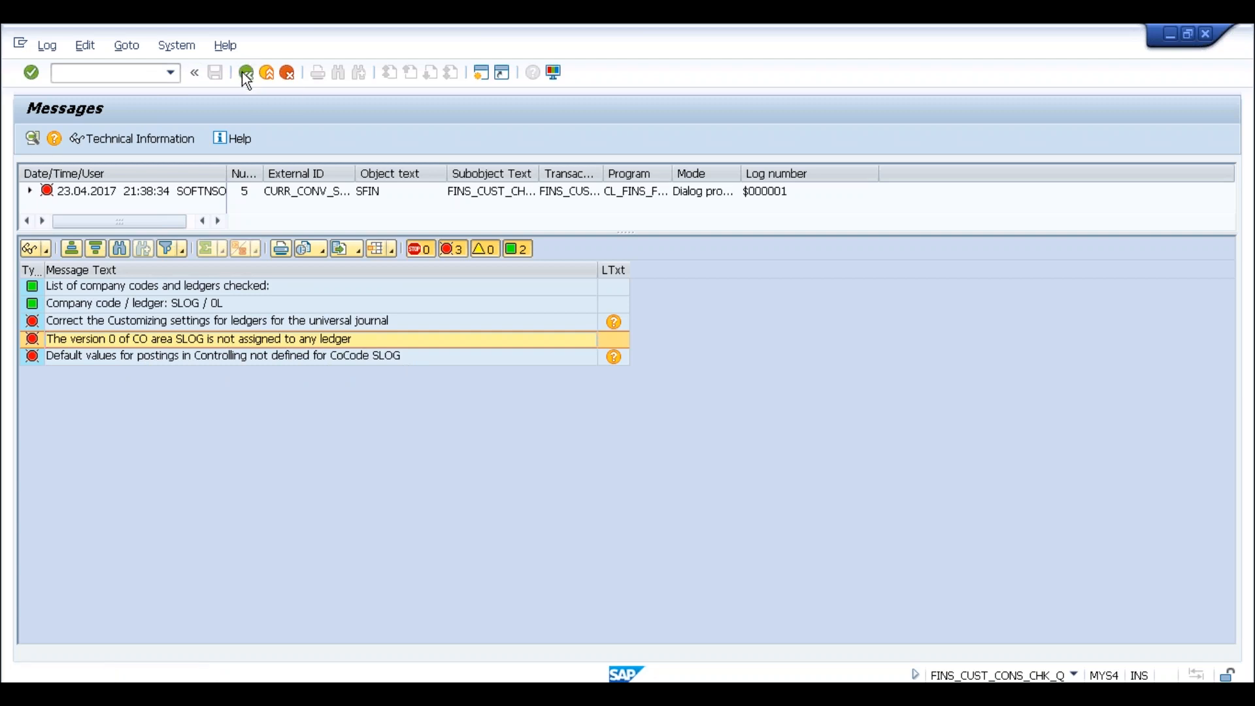
click(337, 114)
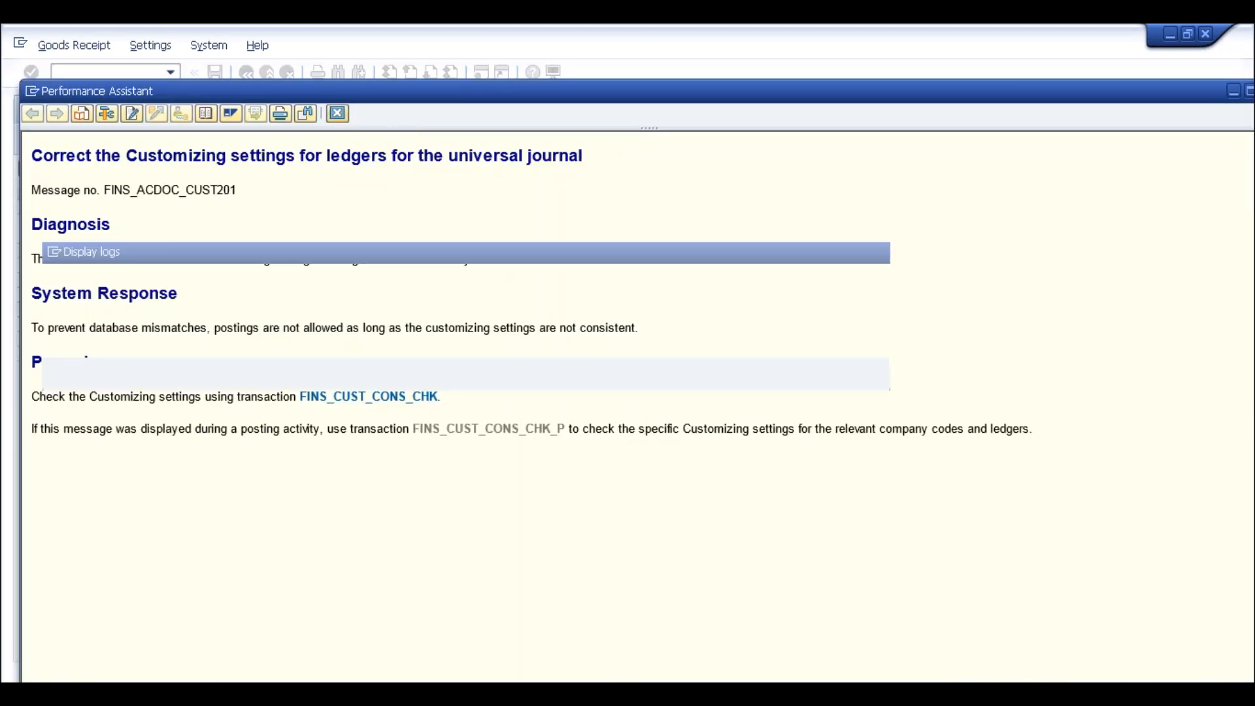
click(76, 375)
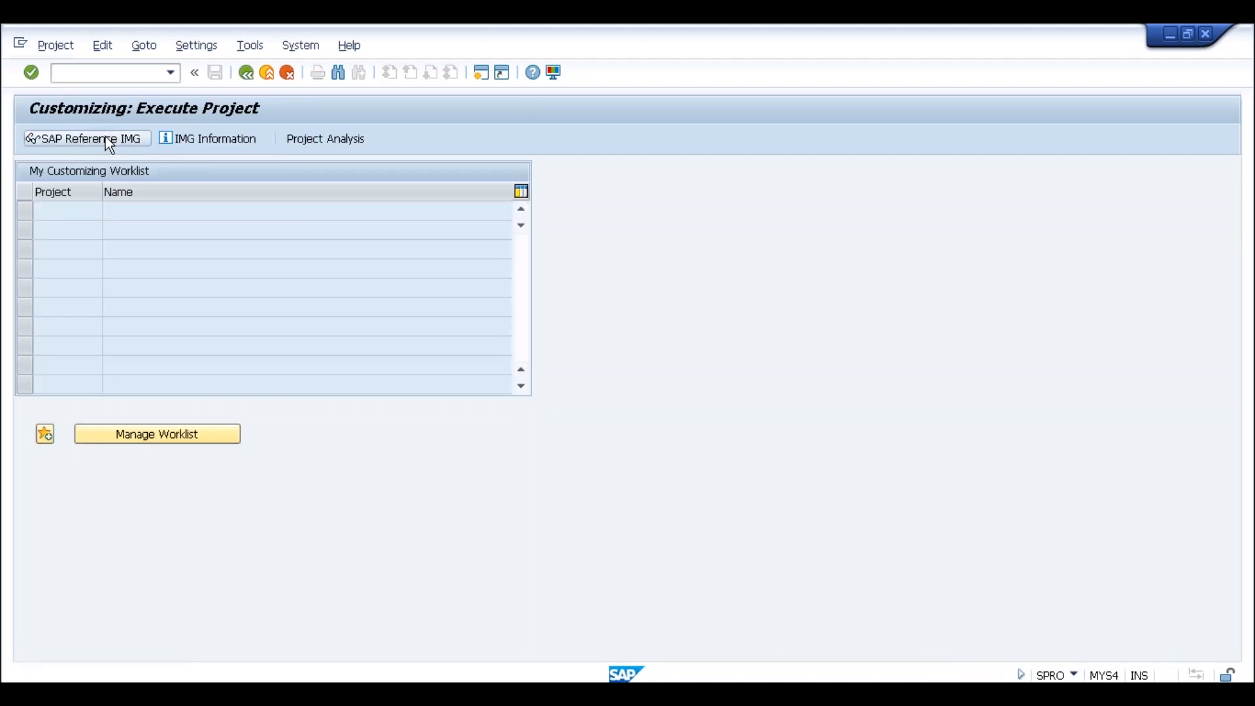
In the IMG, go to Migration to SAP S/4HANA Finance > Preparations and execute Define Ledger for CO Version
click(106, 139)
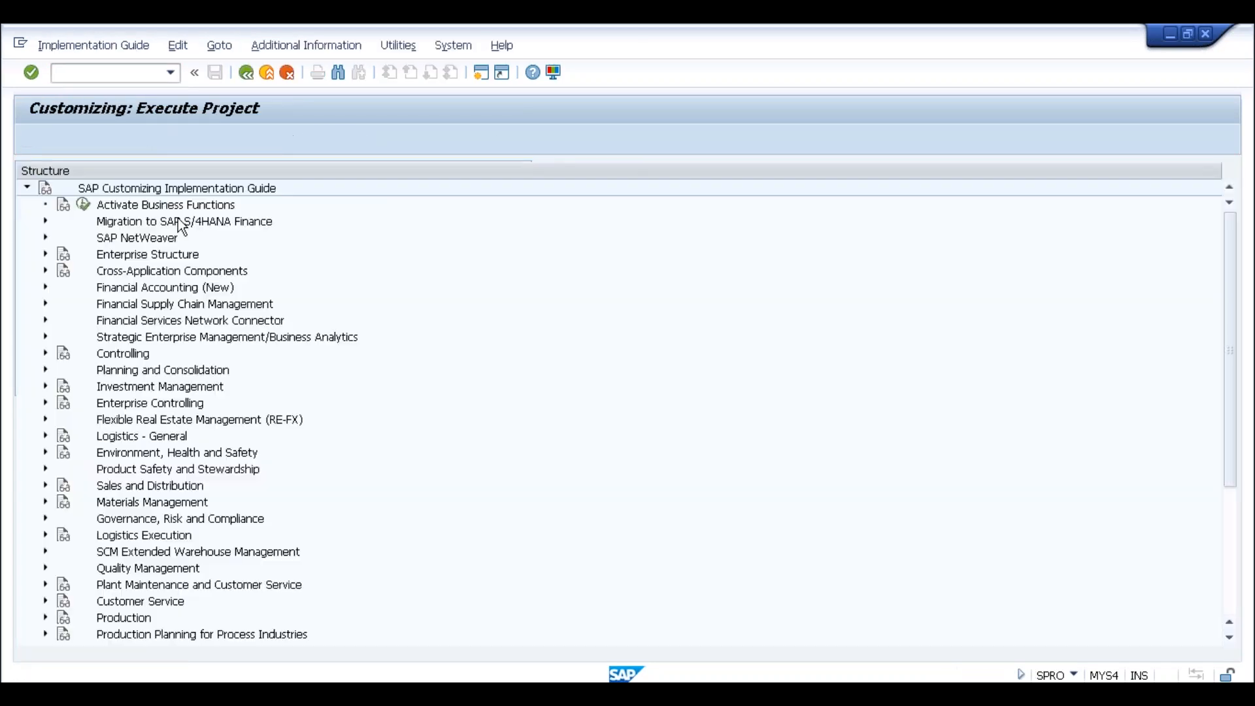
click(45, 287)
click(45, 287)
click(165, 222)
click(46, 222)
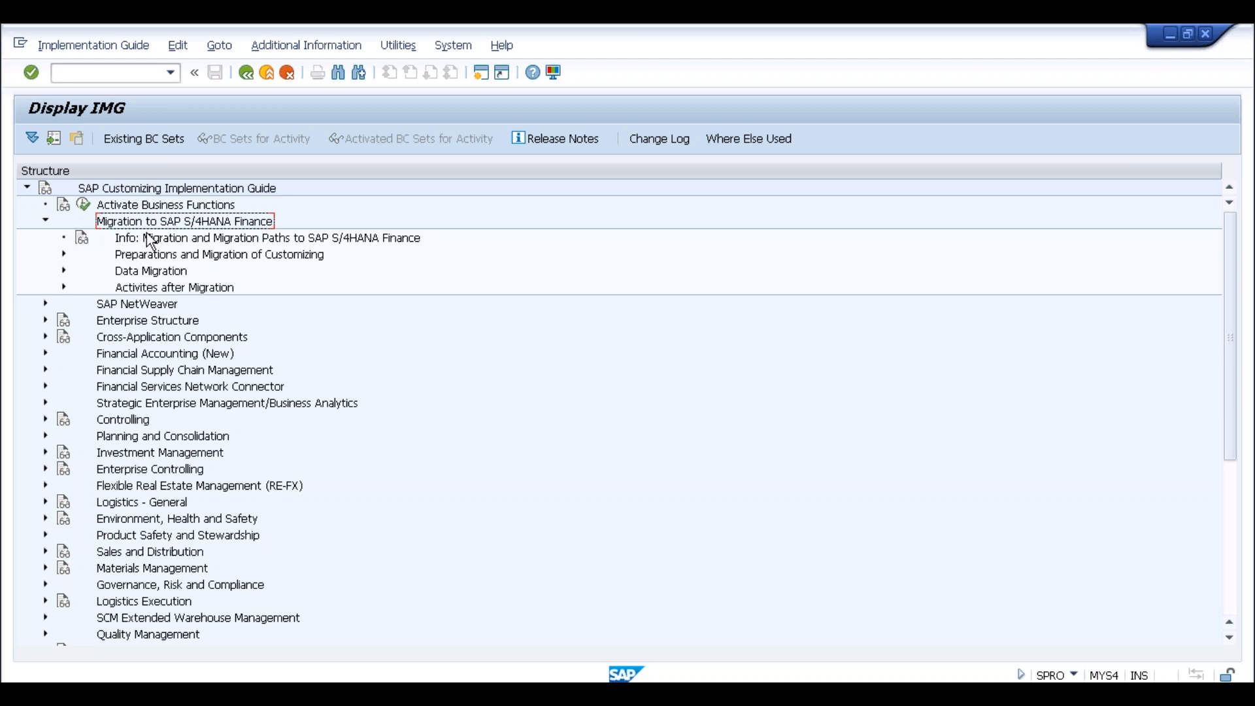
click(63, 255)
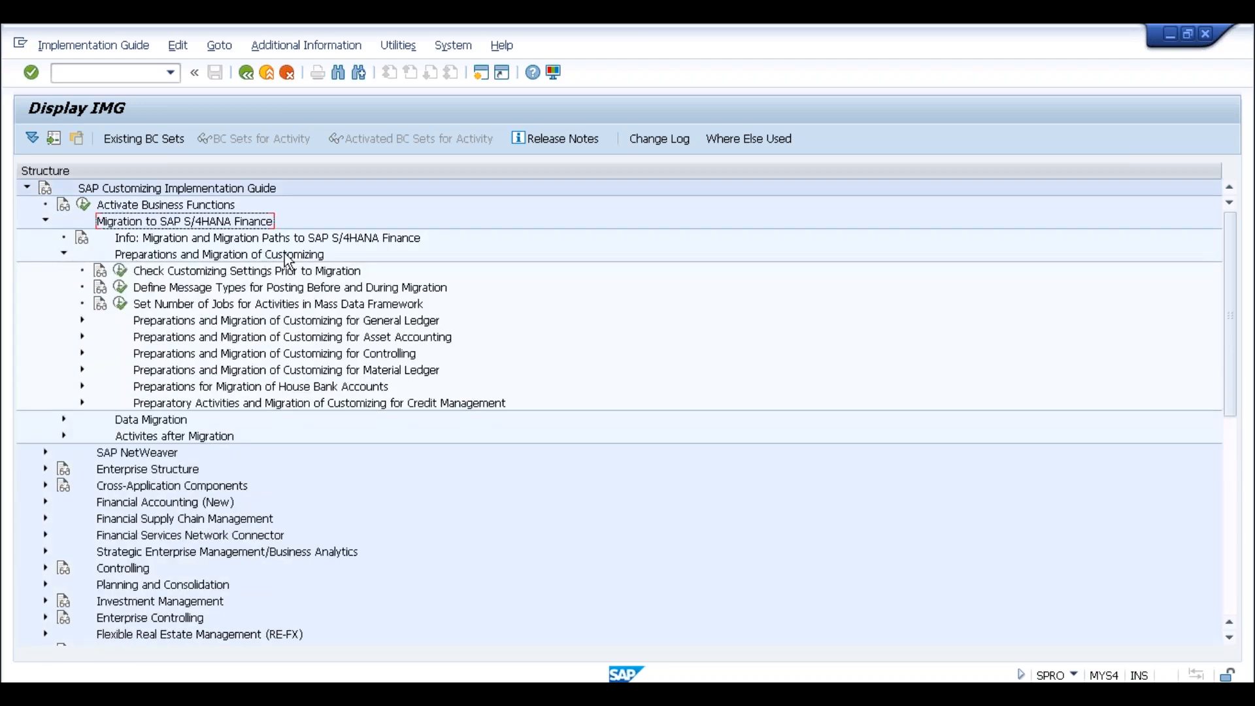
click(254, 323)
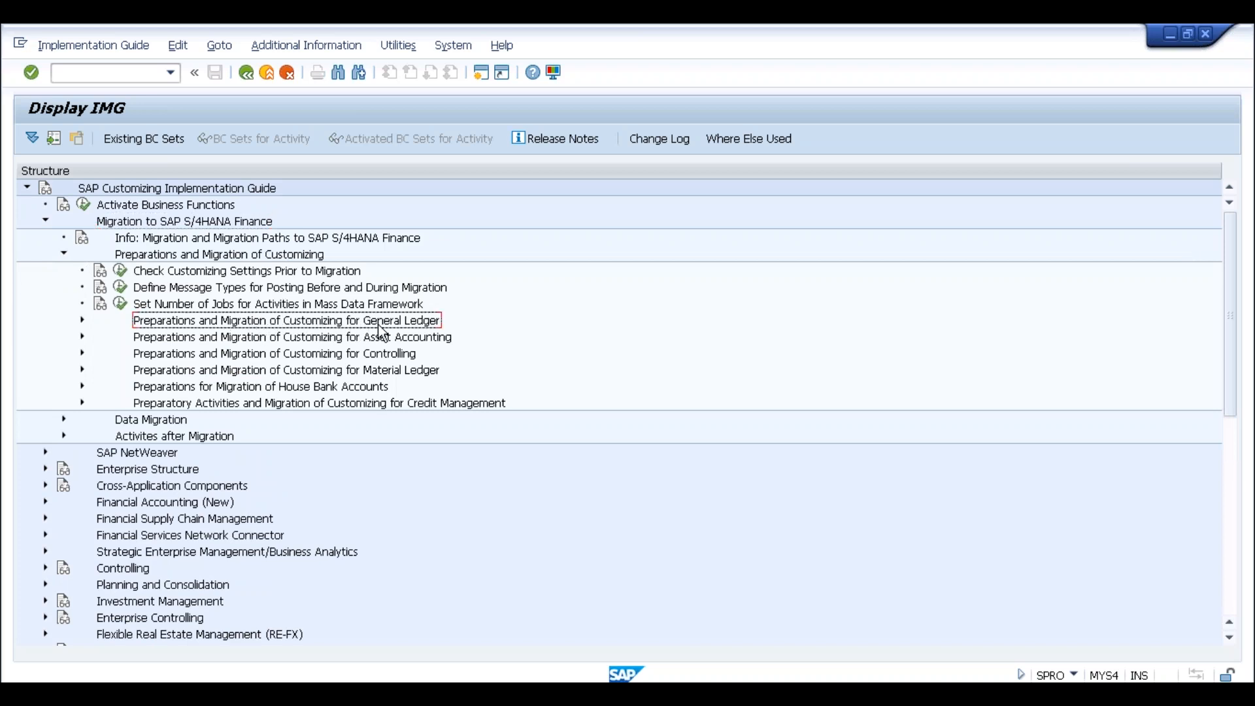
click(82, 320)
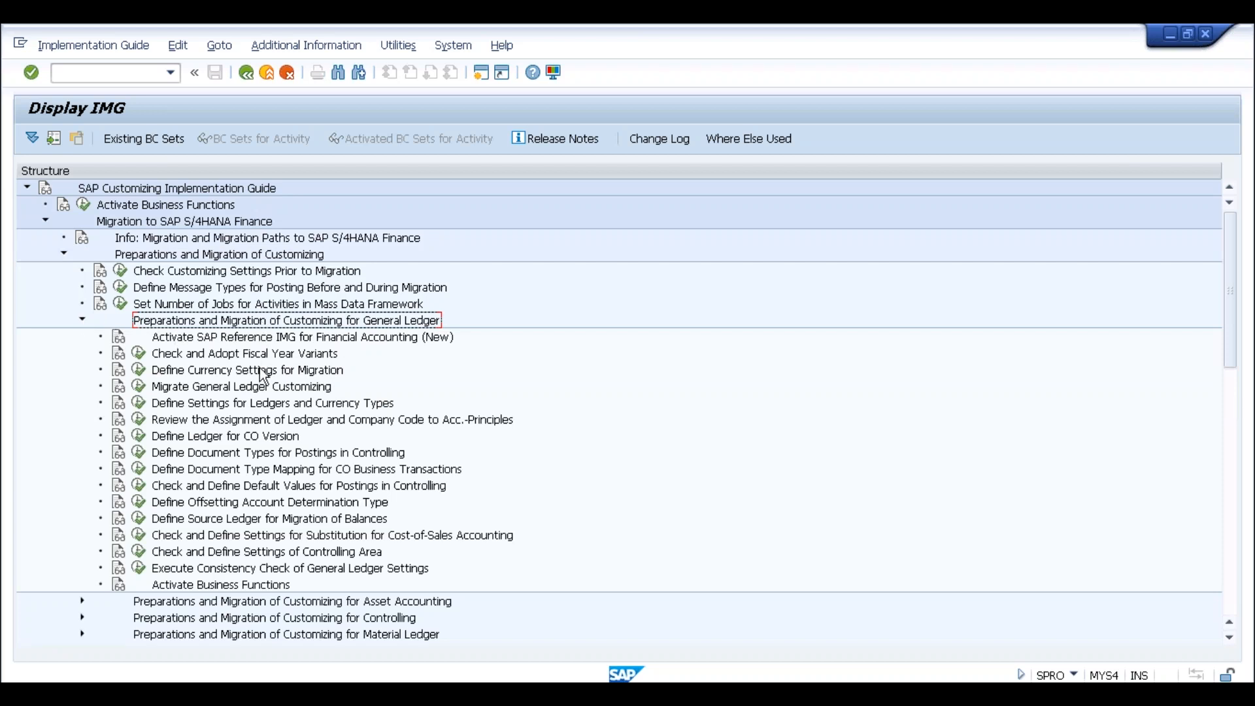
click(255, 442)
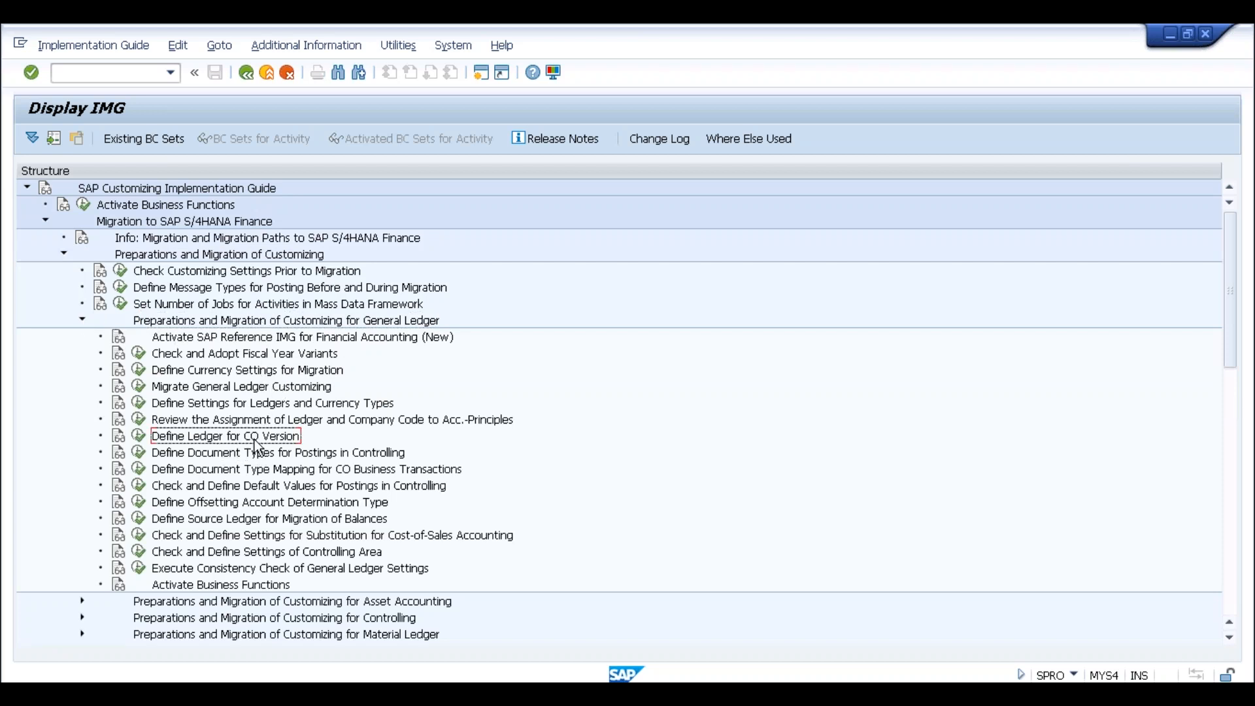
click(138, 435)
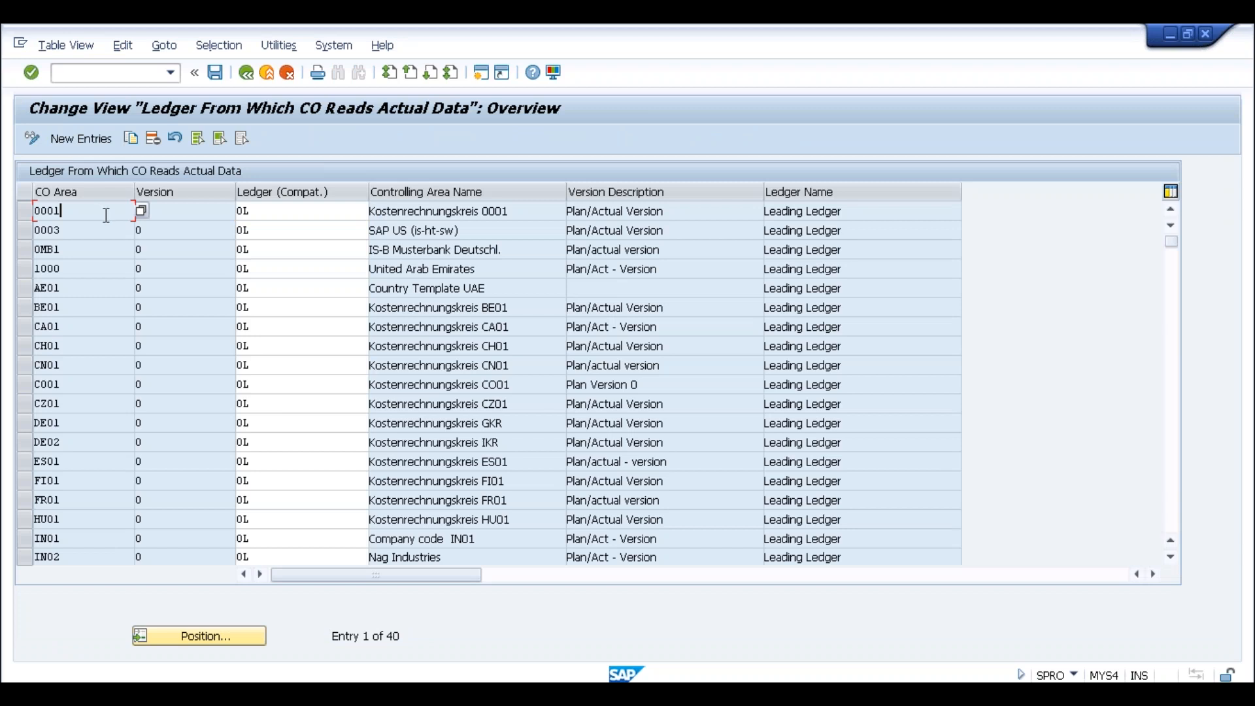
Add a new entry assigning CO area SLOG, version 0, to ledger 0L
click(176, 209)
click(286, 212)
click(162, 213)
click(103, 146)
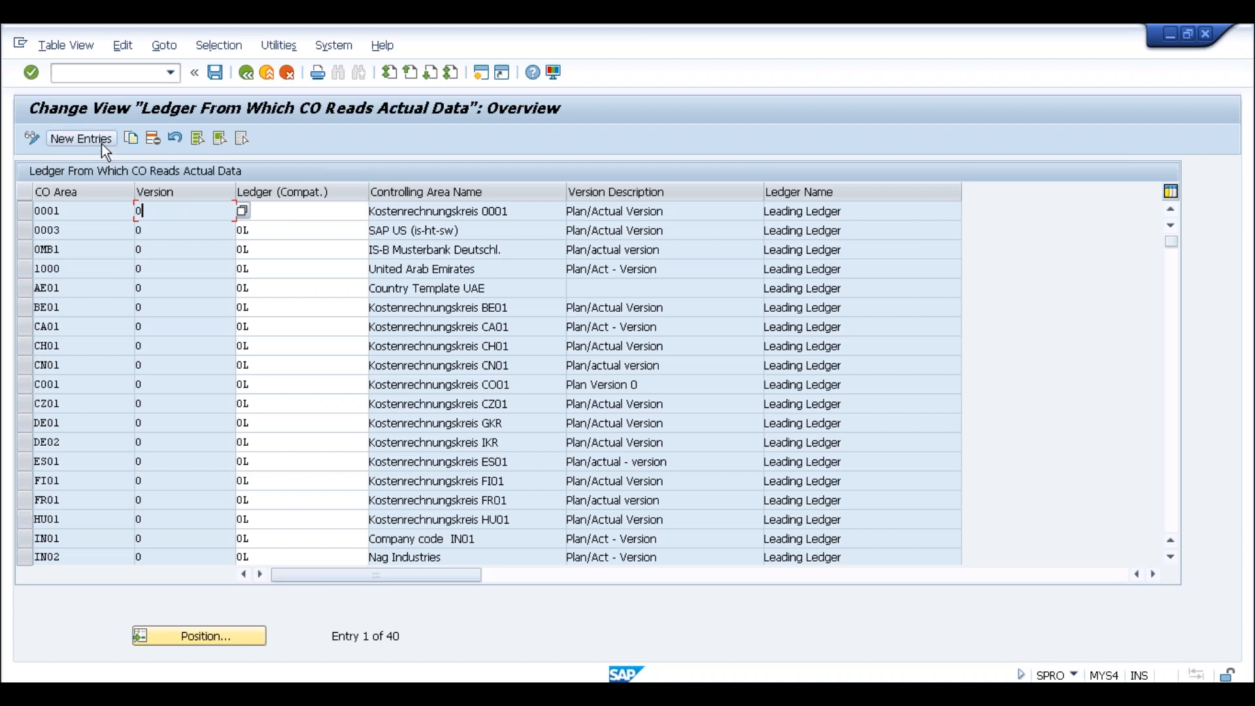
text(slog)
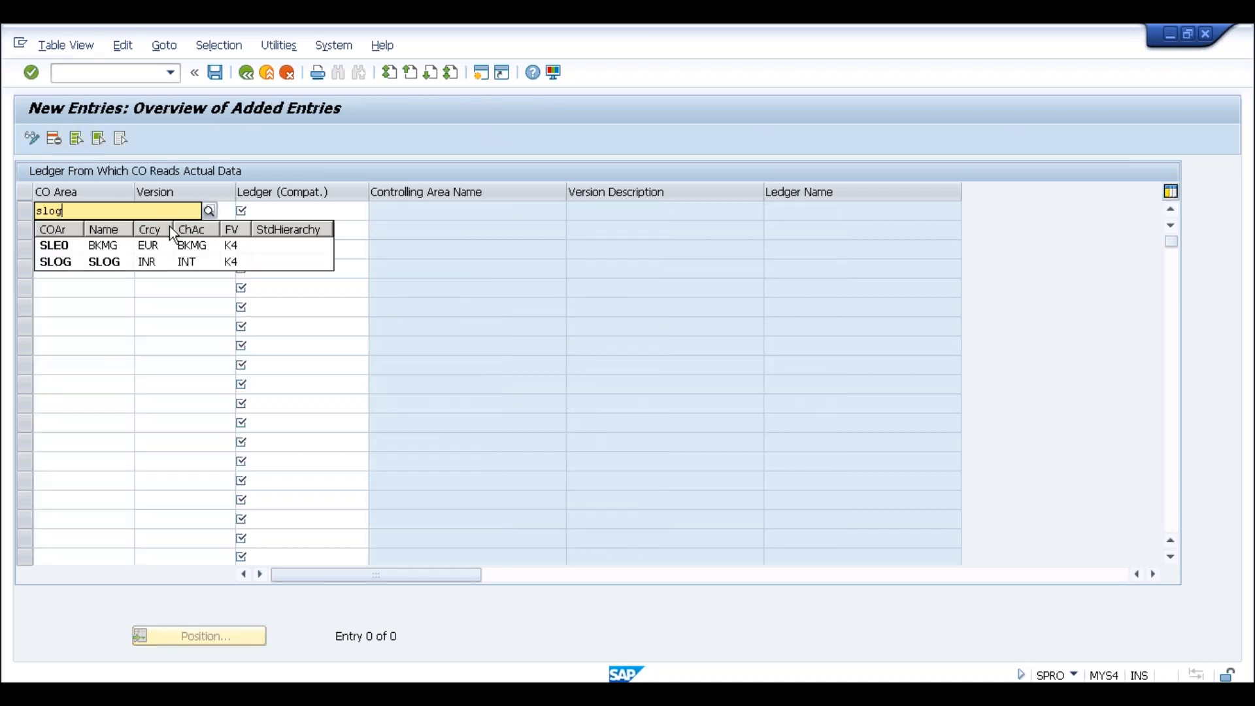
key(Tab)
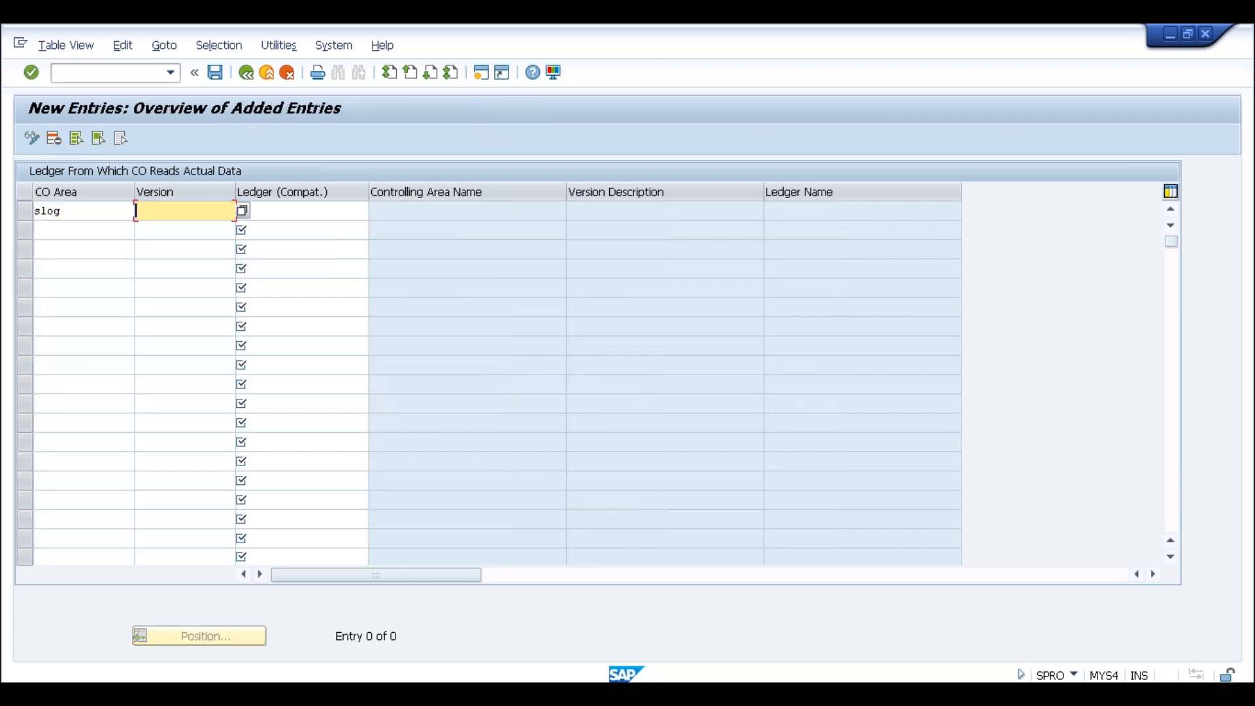
text(0)
key(Tab)
text(0L)
key(Return)
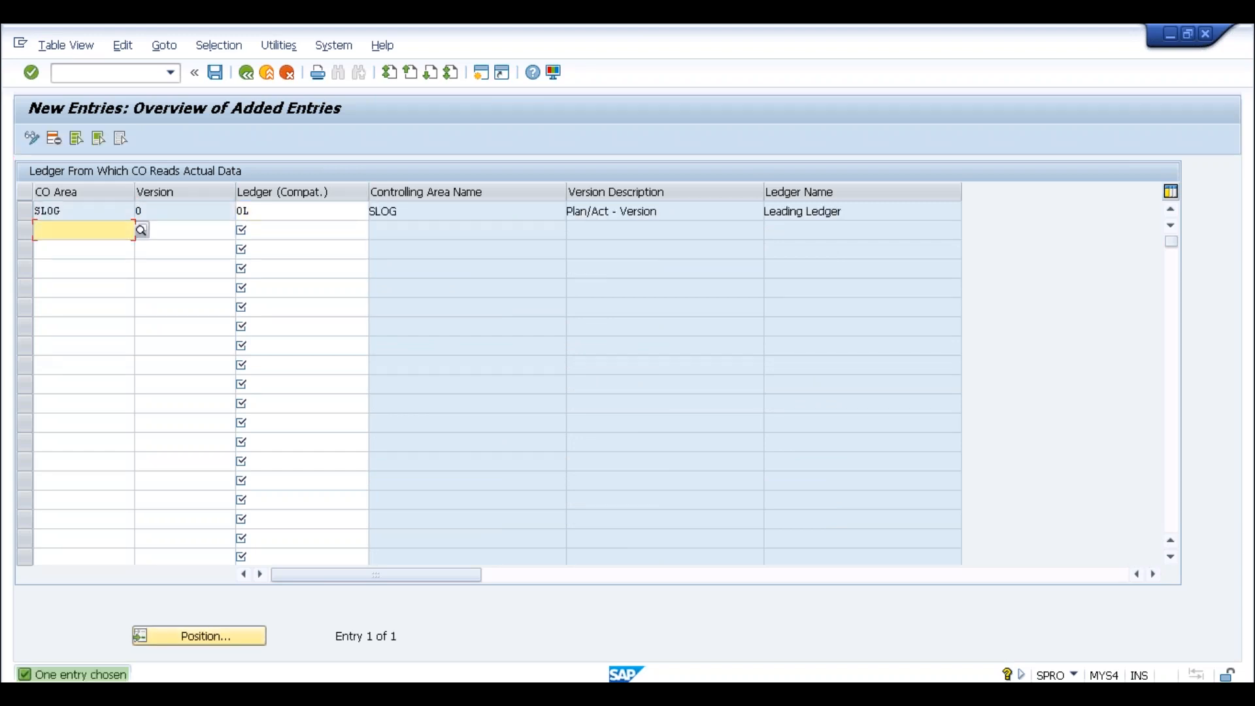
Save the SLOG ledger assignment under the customizing request and return to the IMG tree
click(149, 210)
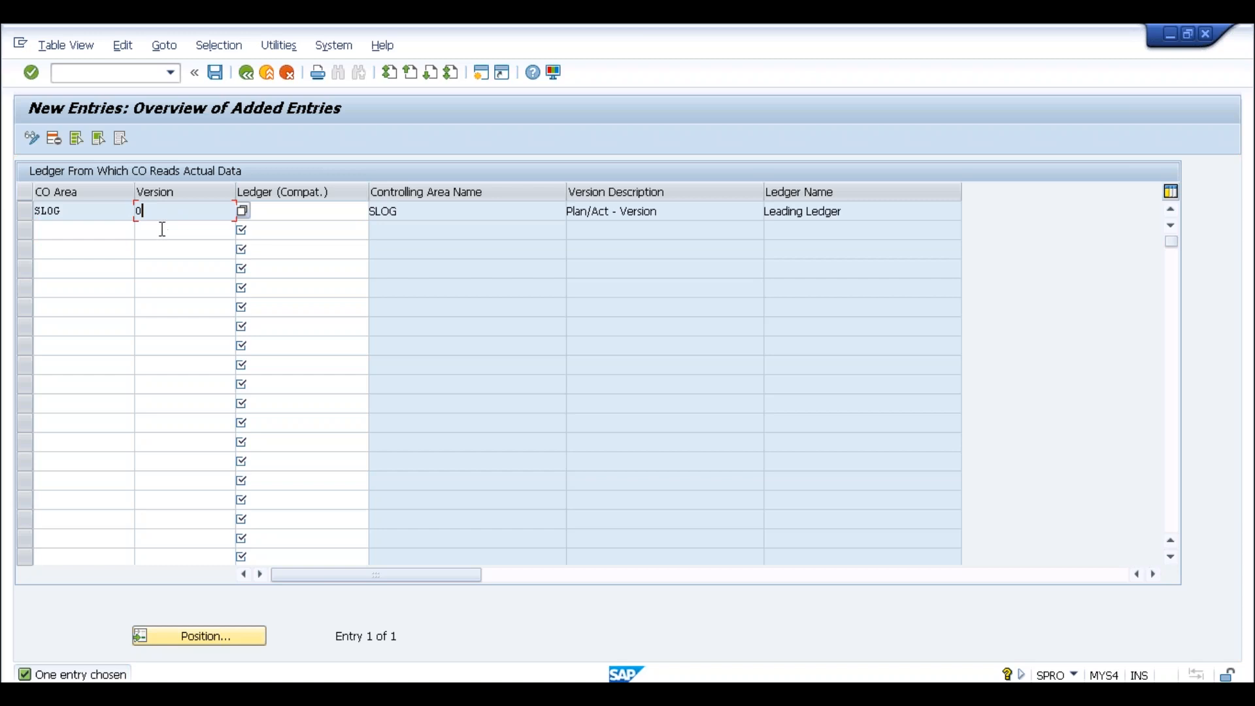
click(69, 214)
click(183, 213)
click(275, 213)
click(215, 72)
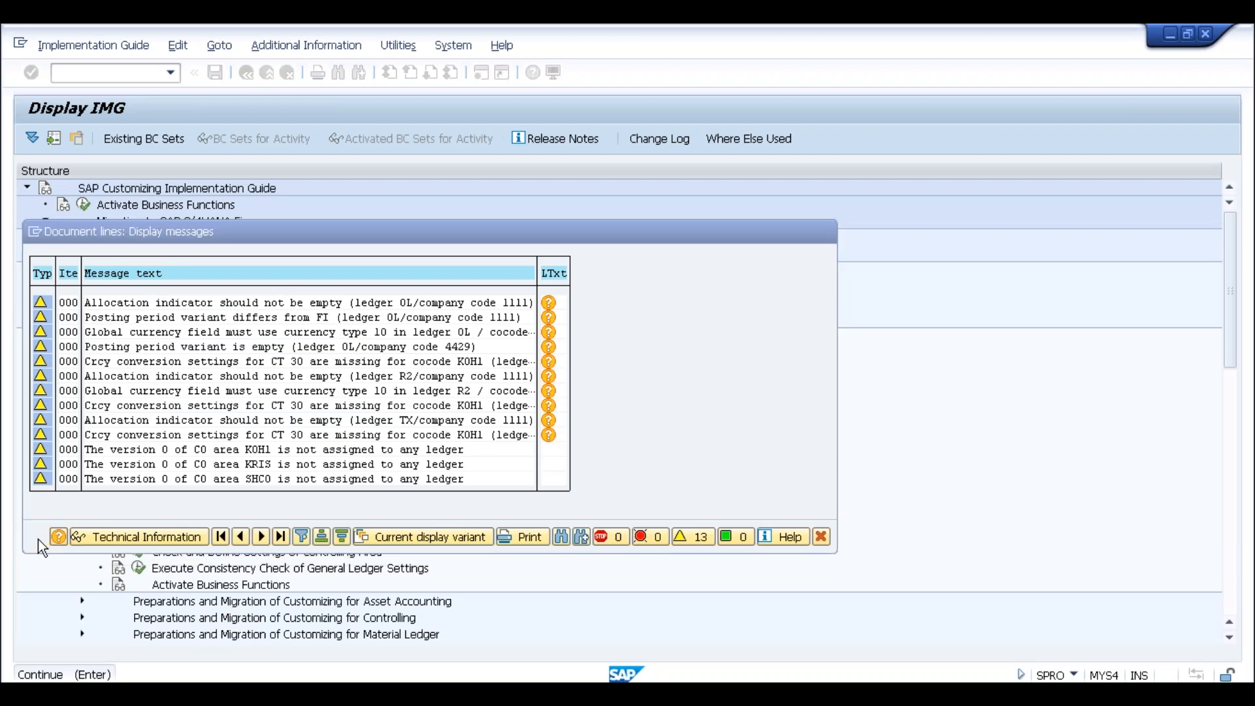
click(39, 535)
click(272, 335)
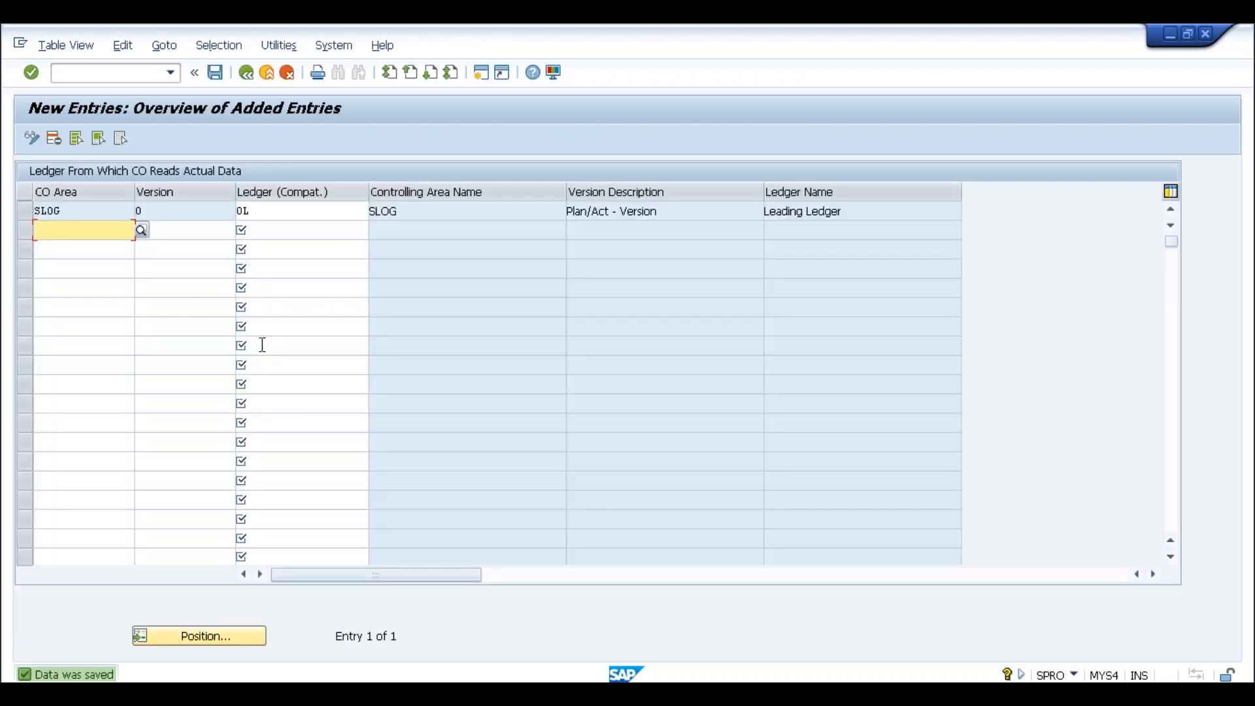
click(246, 72)
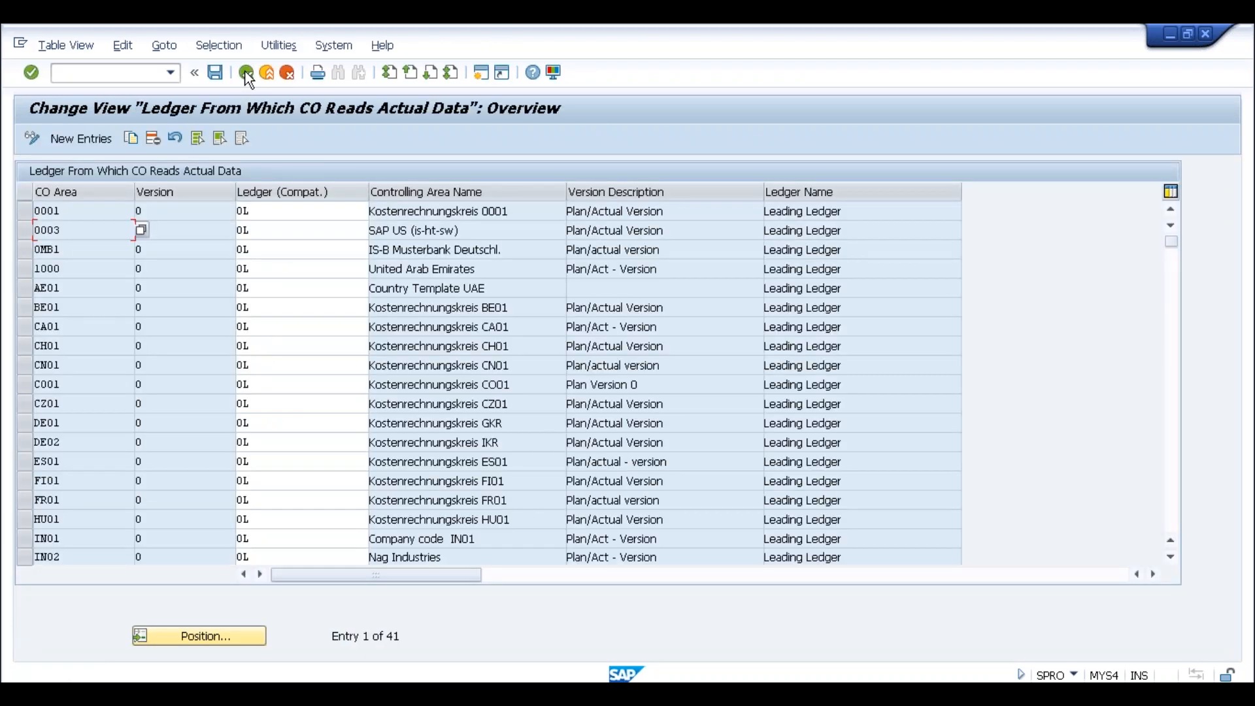
click(246, 72)
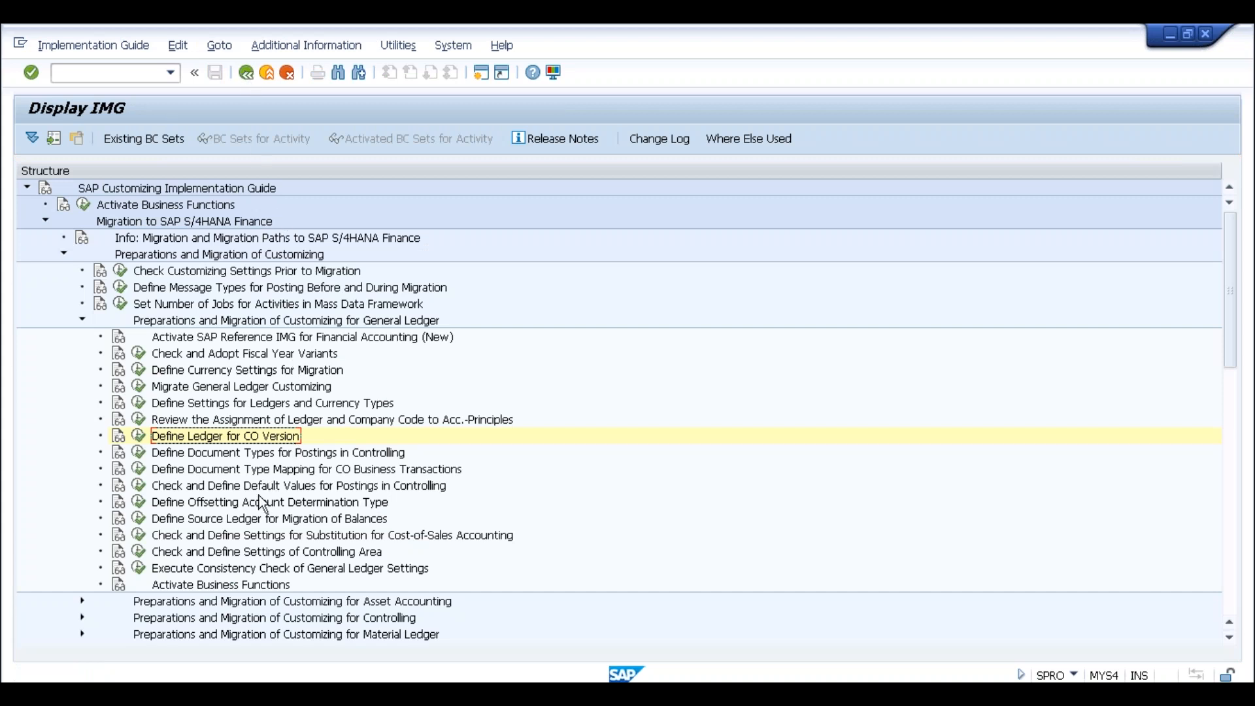
In Check and Define Default Values for Postings in Controlling, copy 0001's defaults as SLOG and save
click(245, 487)
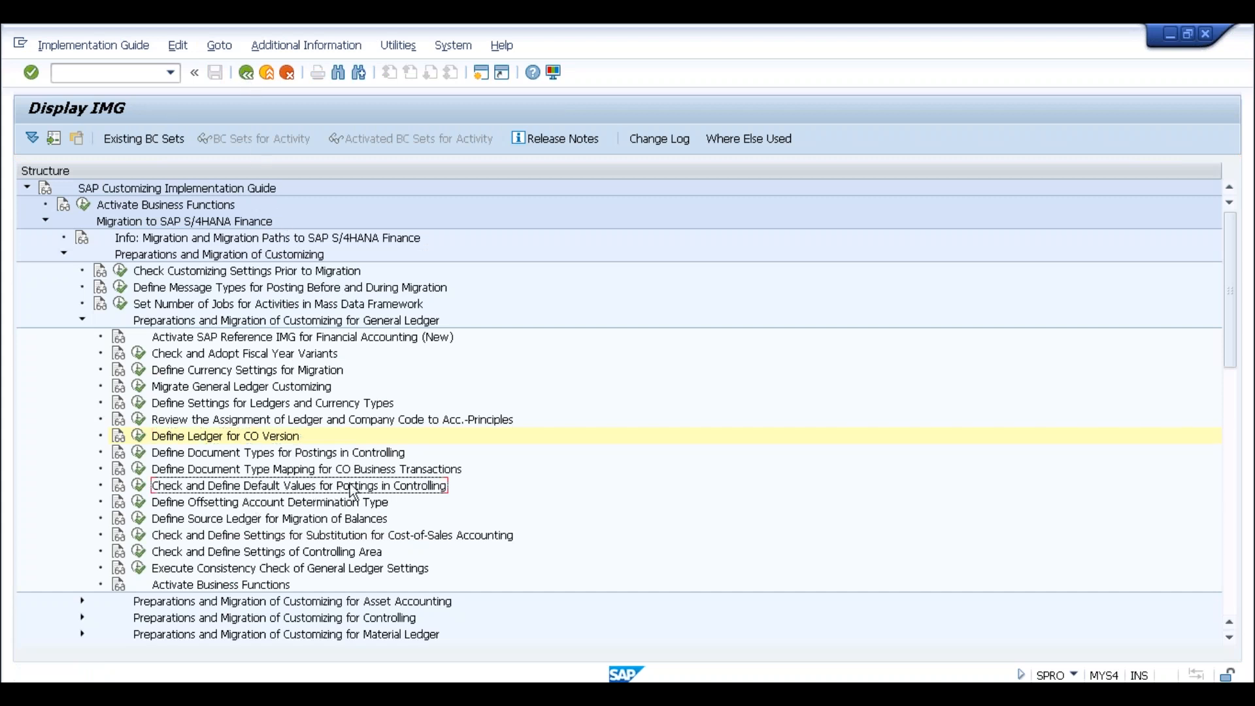
click(139, 488)
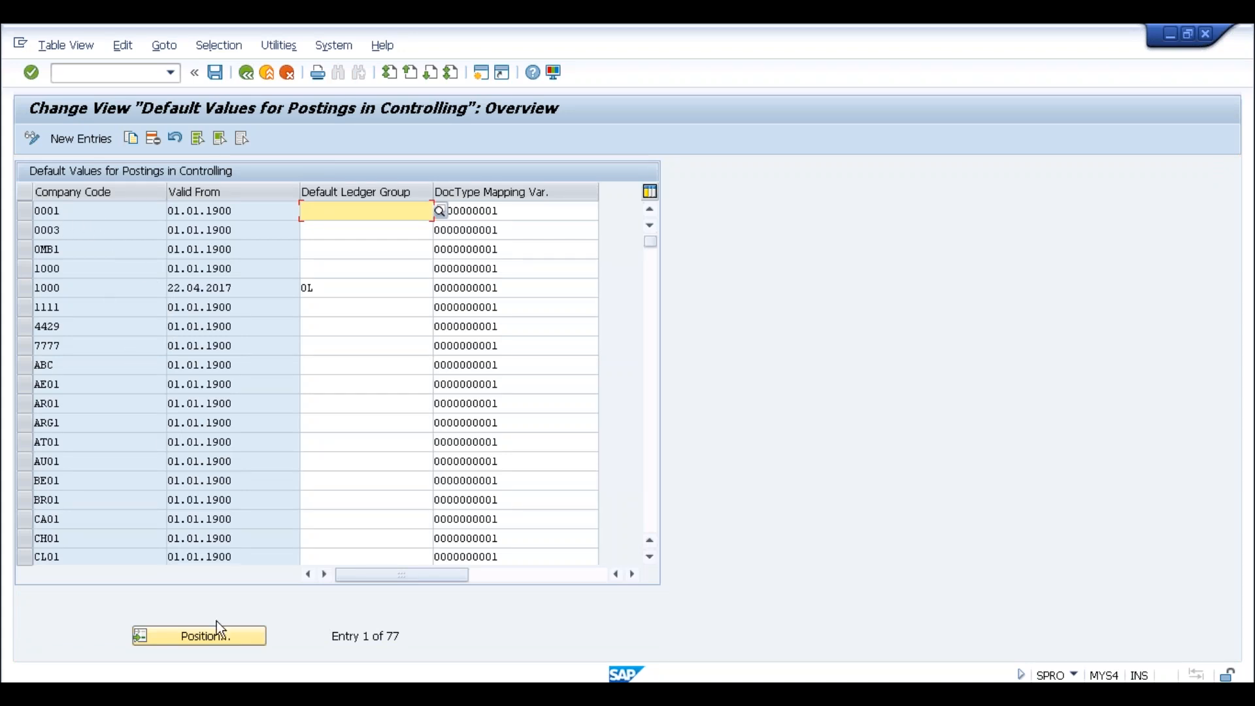
click(24, 214)
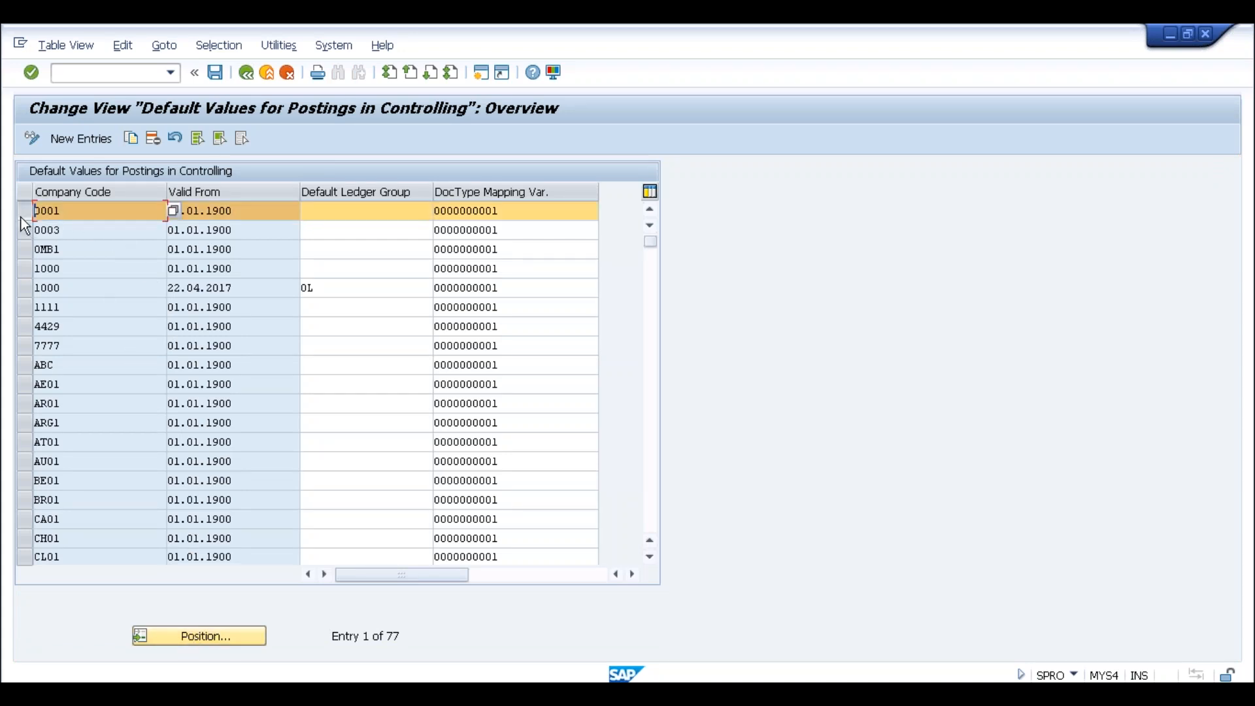
click(132, 138)
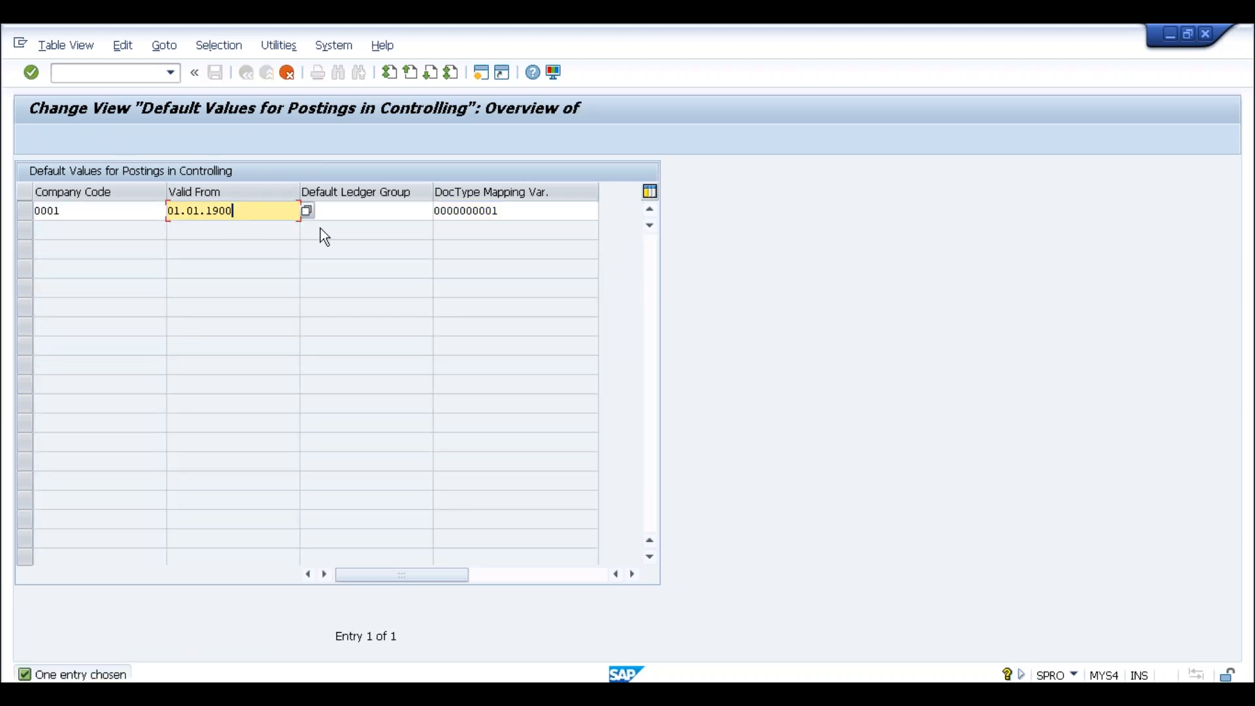
key(shift+Tab)
text(SLOG)
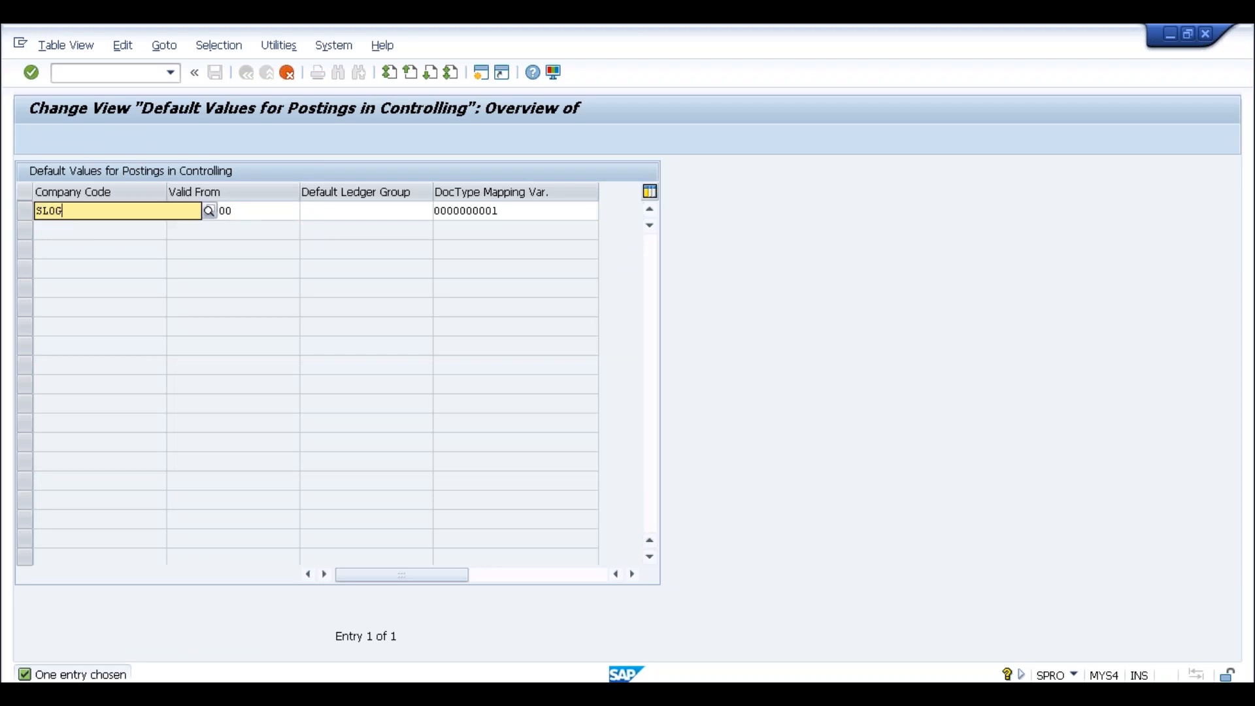
key(Return)
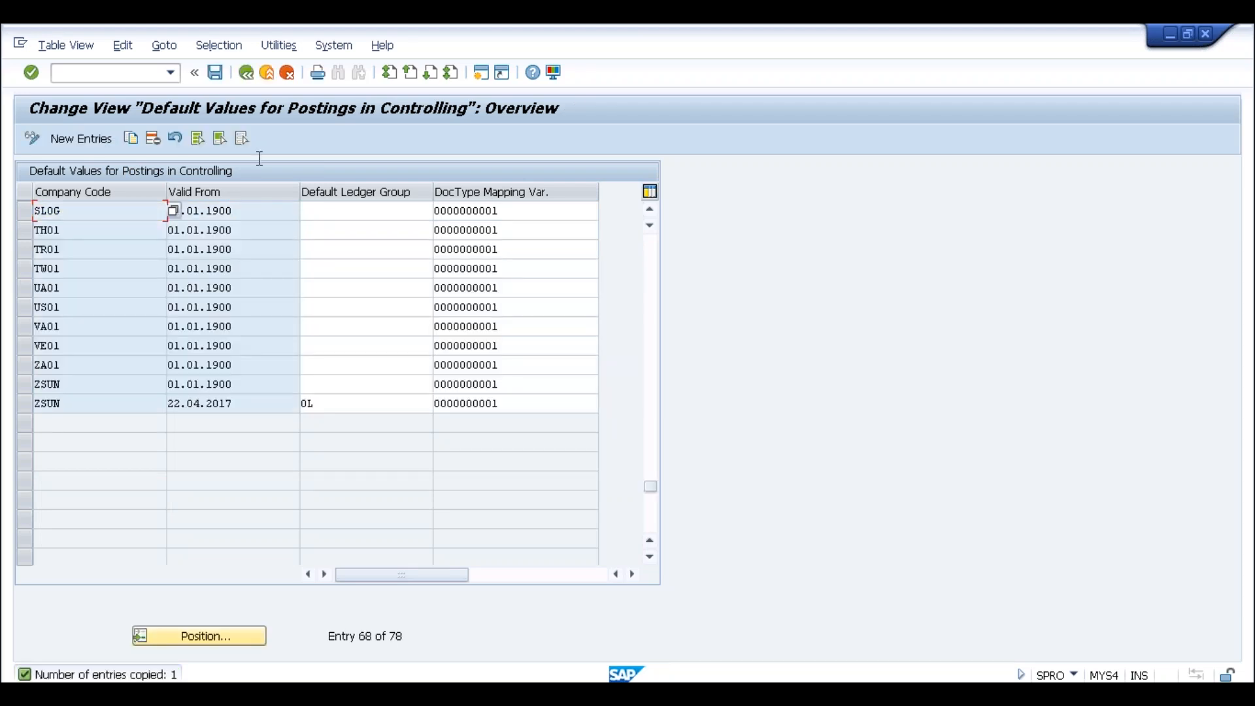
click(212, 71)
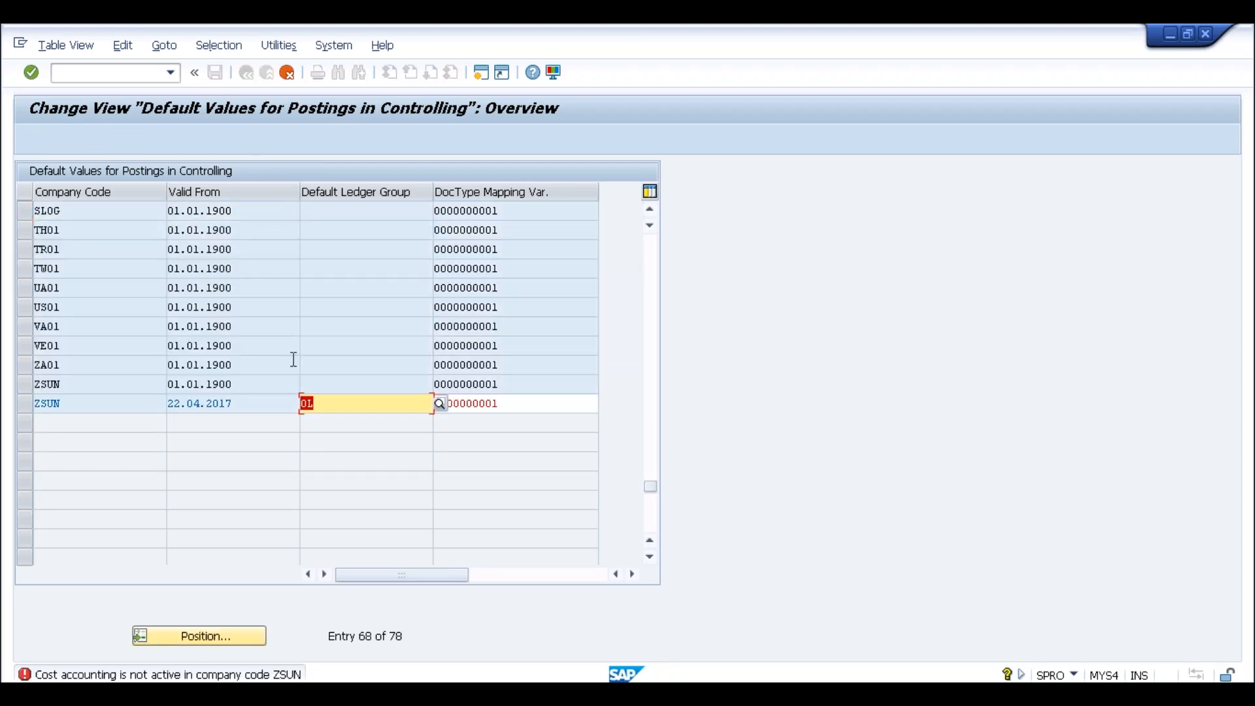
Clear ZSUN's default ledger group 0L, save under the customizing request, and return to the IMG
click(76, 404)
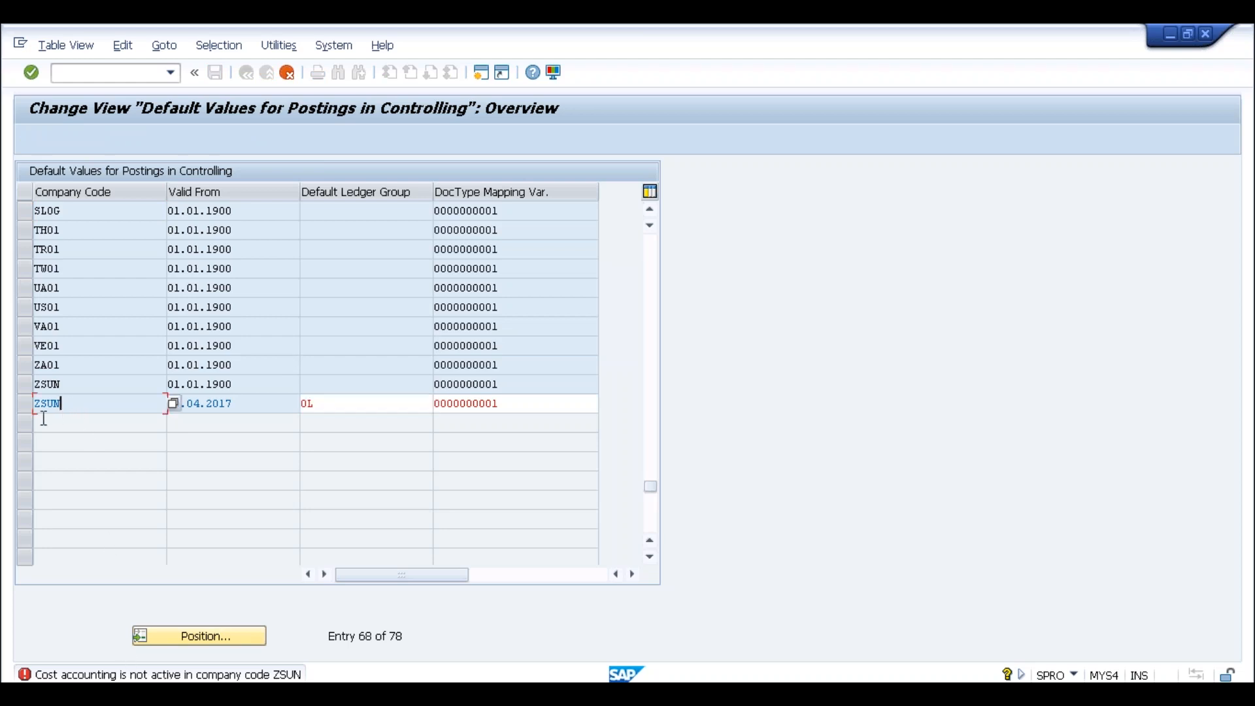
click(312, 405)
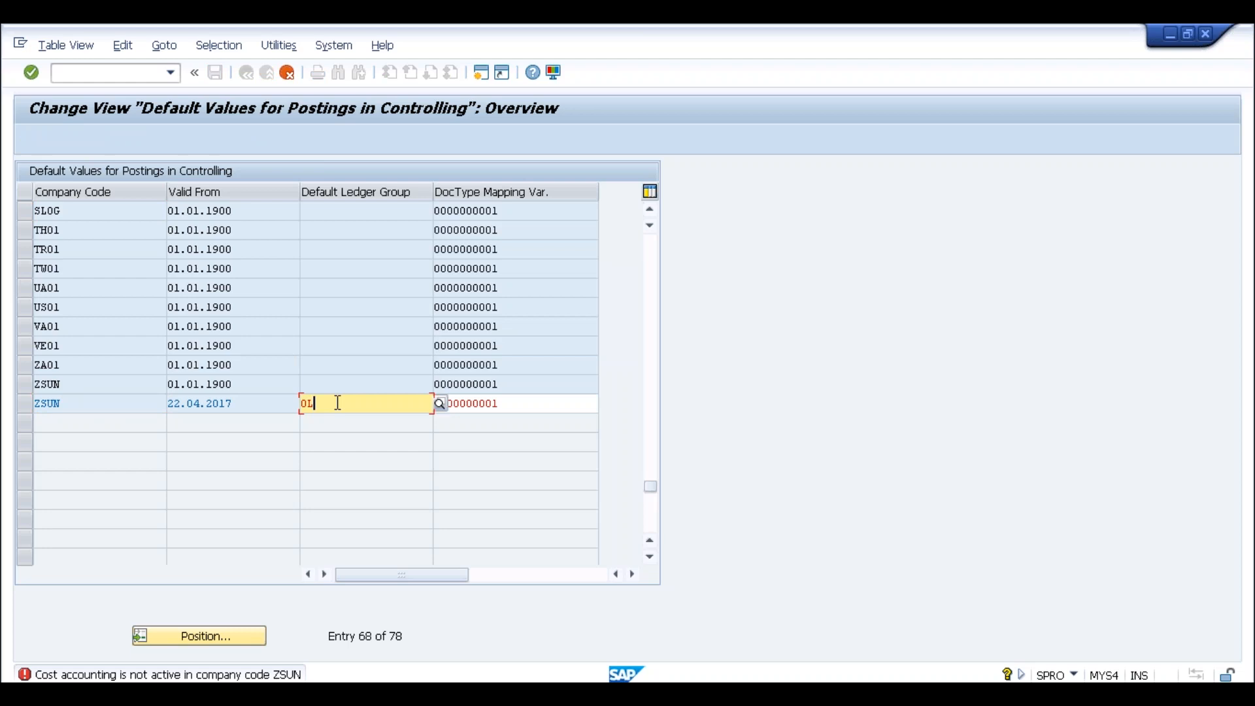
key(BackSpace)
key(BackSpace)
key(Return)
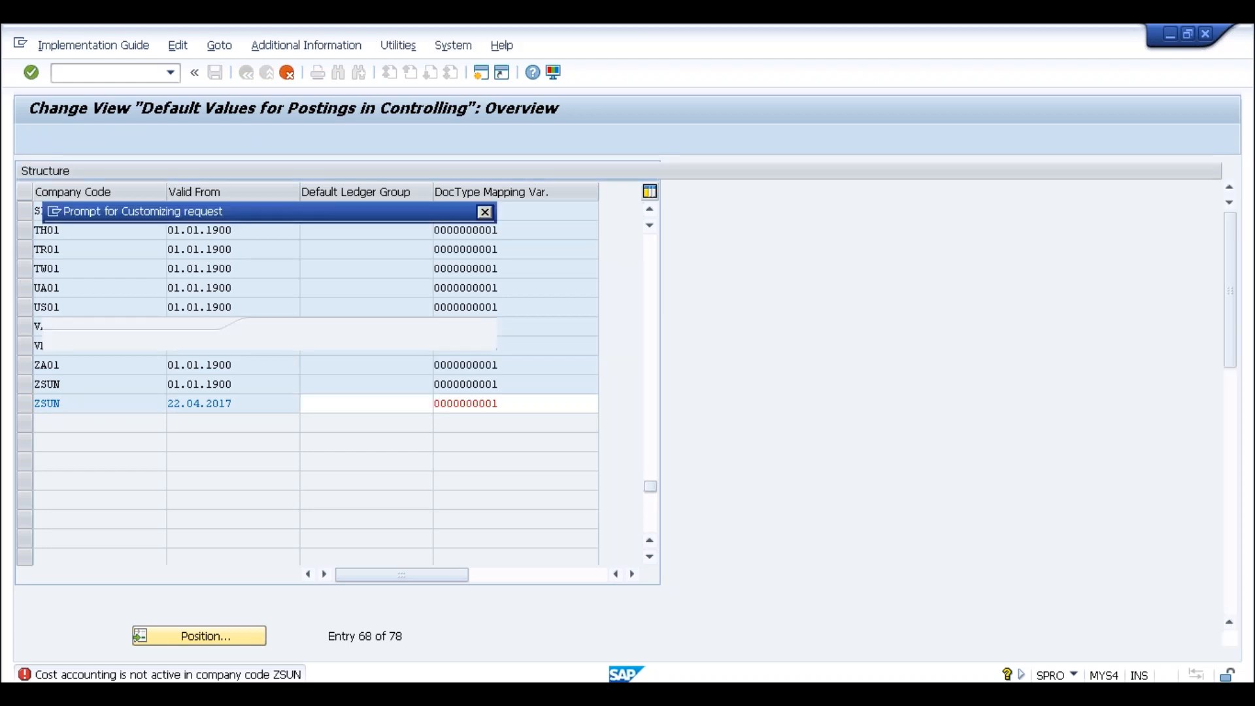
click(273, 335)
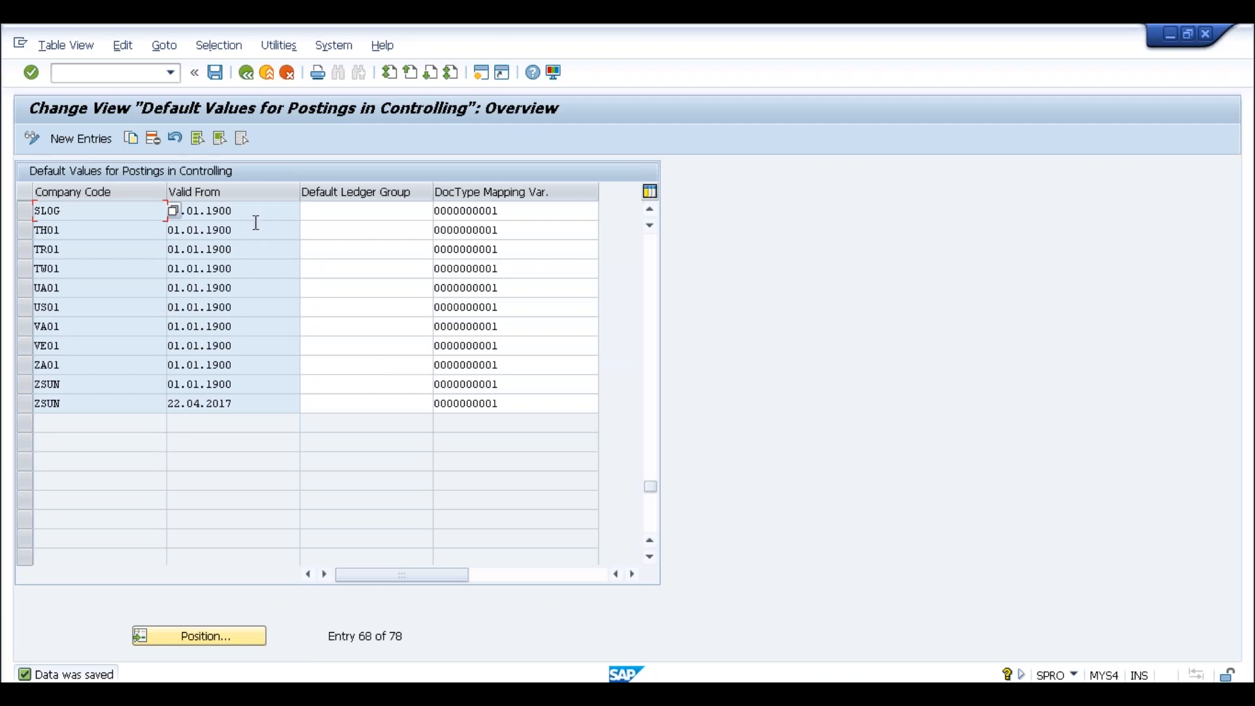
click(246, 74)
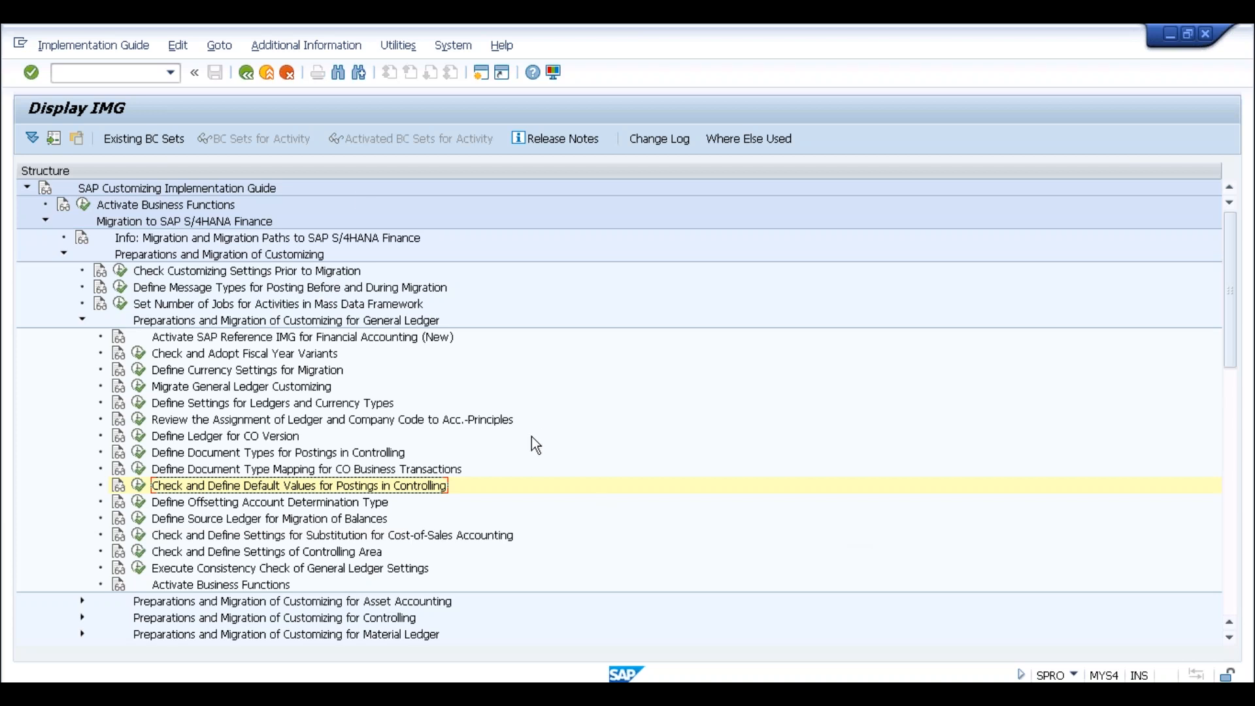
key(alt+Tab)
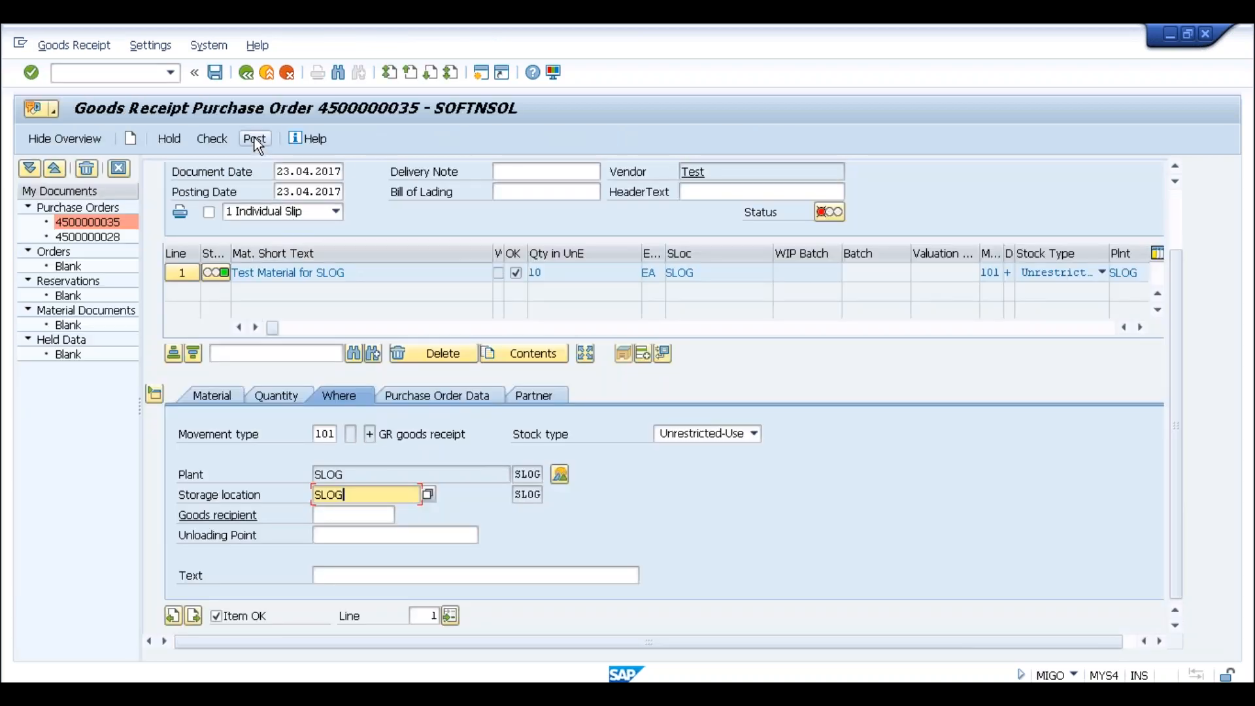
click(253, 138)
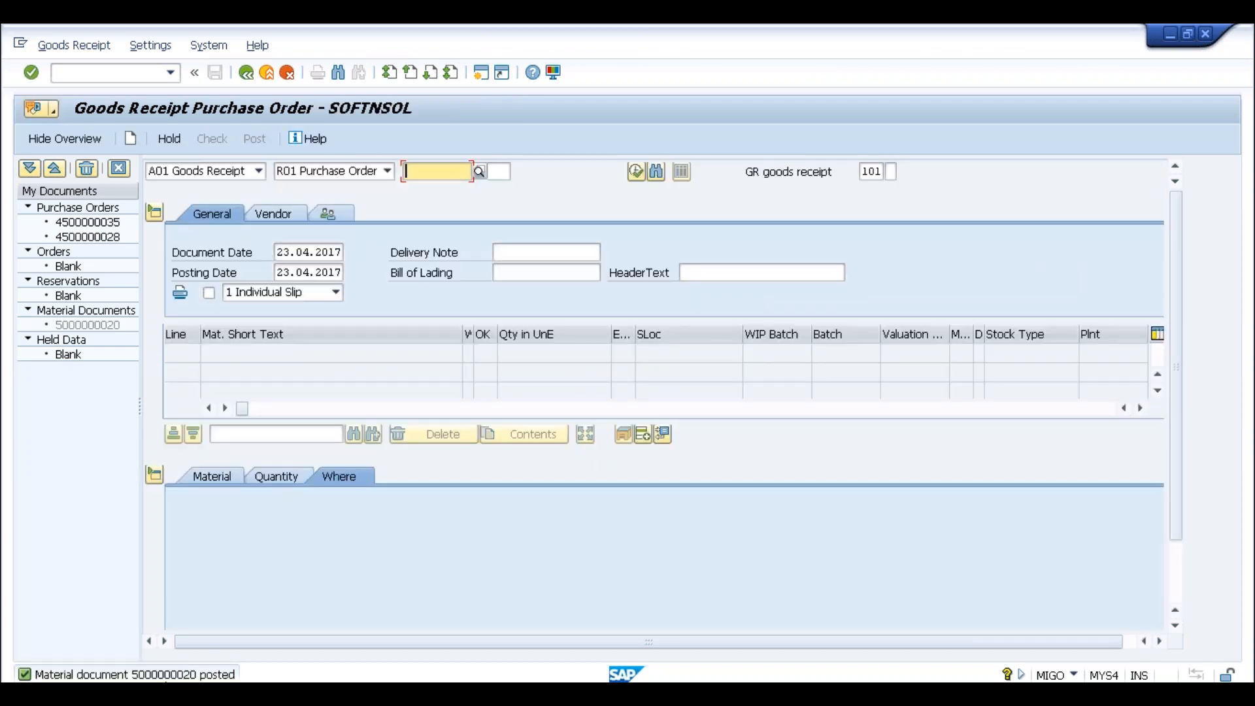
double_click(179, 675)
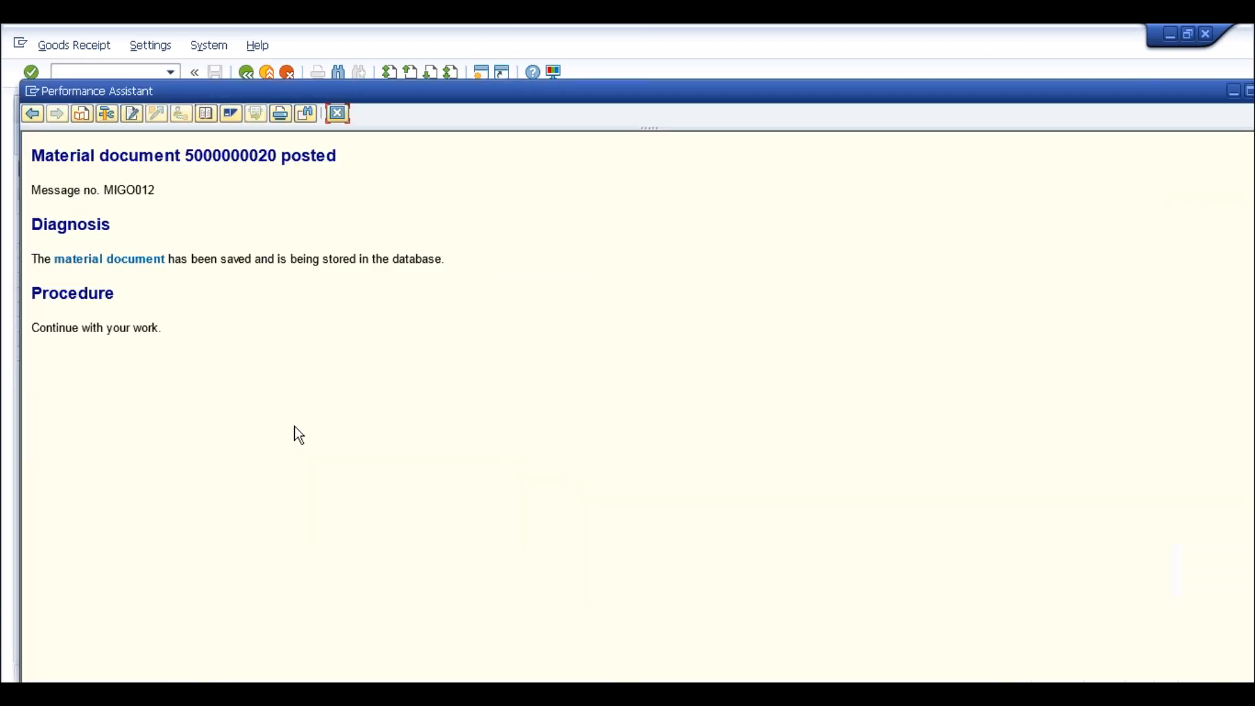
drag(186, 155, 276, 156)
key(ctrl+c)
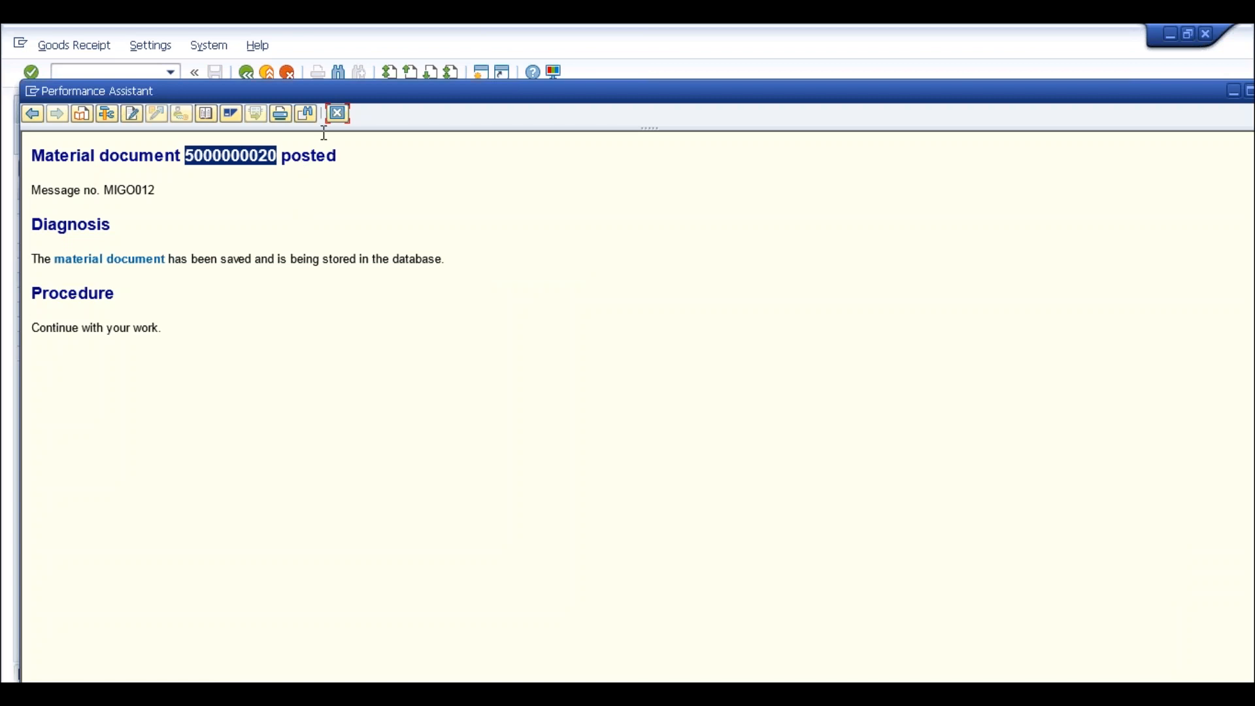
key(Escape)
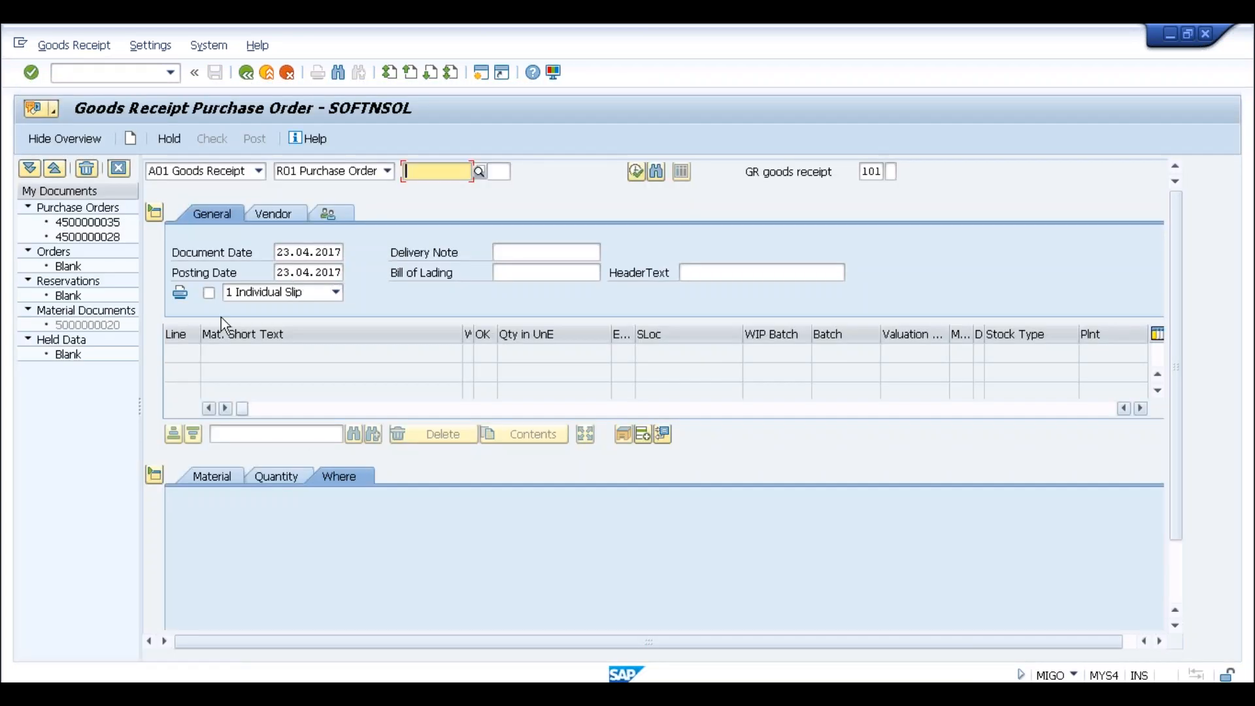
click(160, 75)
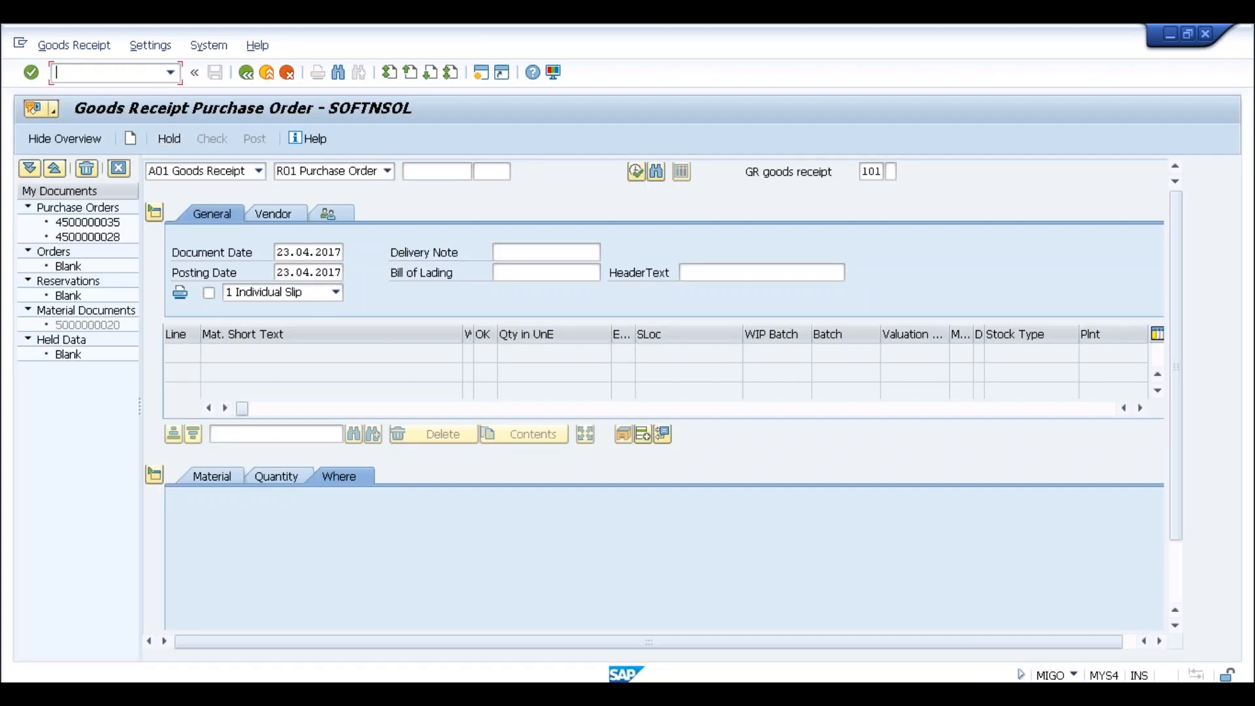
Start SE16N with /nse16n and load table MKPF
text(/n)
text(se16n)
key(Return)
text(mkpf)
key(Return)
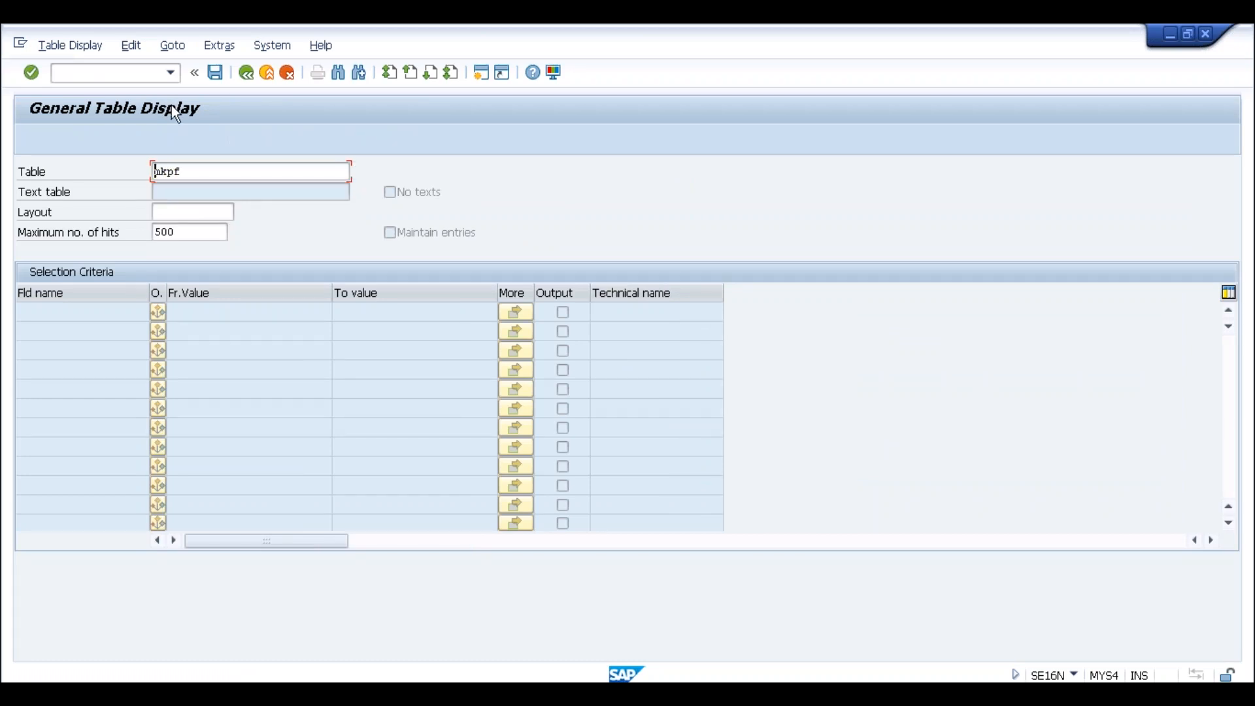
click(200, 327)
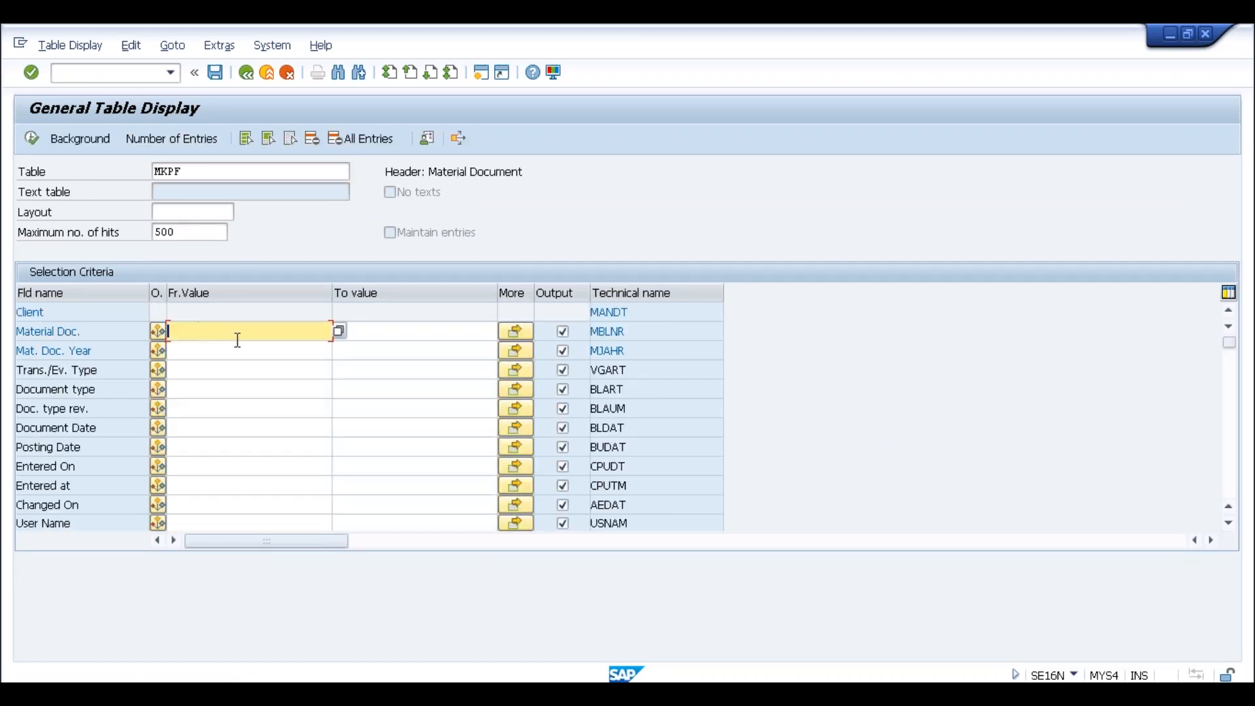
key(ctrl+v)
click(232, 348)
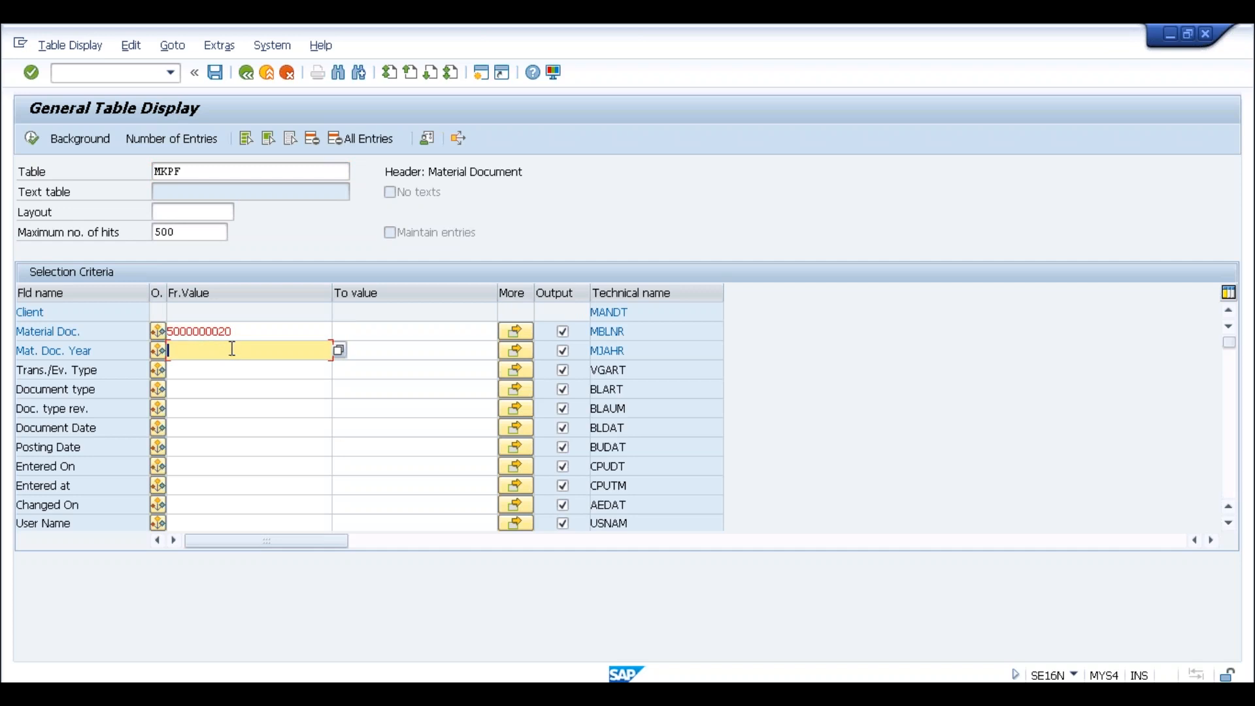
text(2017)
click(33, 137)
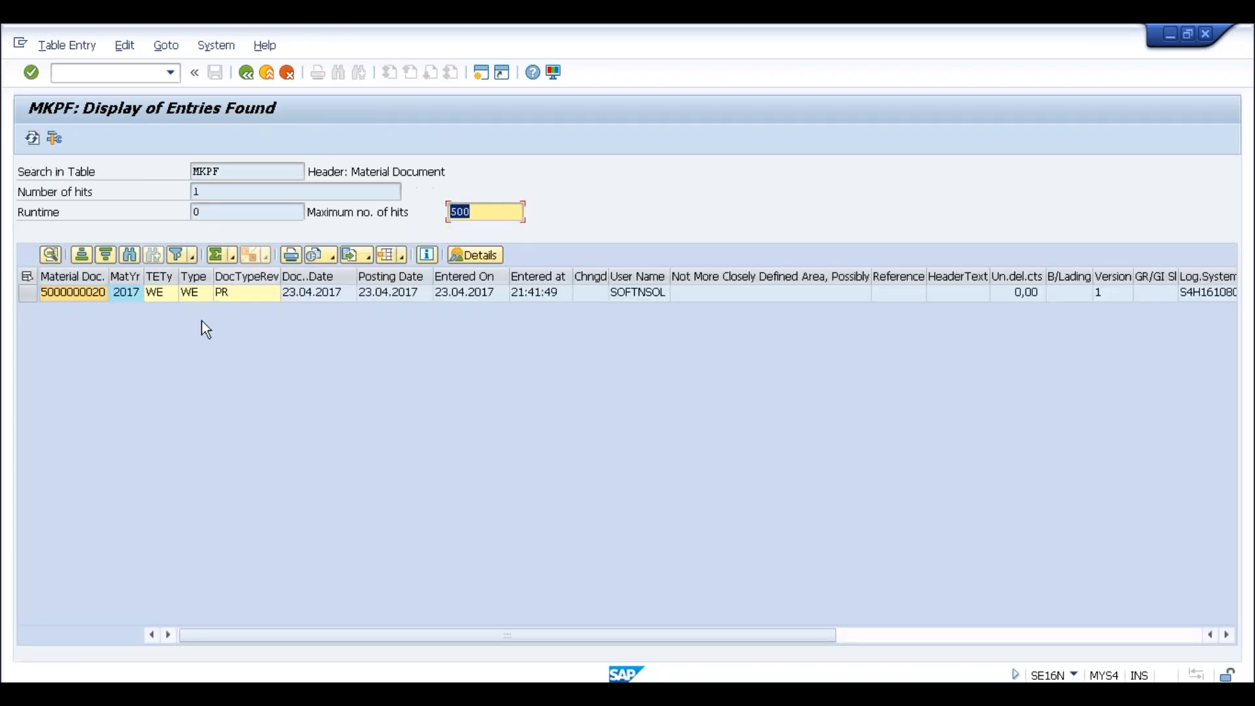
click(234, 173)
click(227, 195)
click(238, 212)
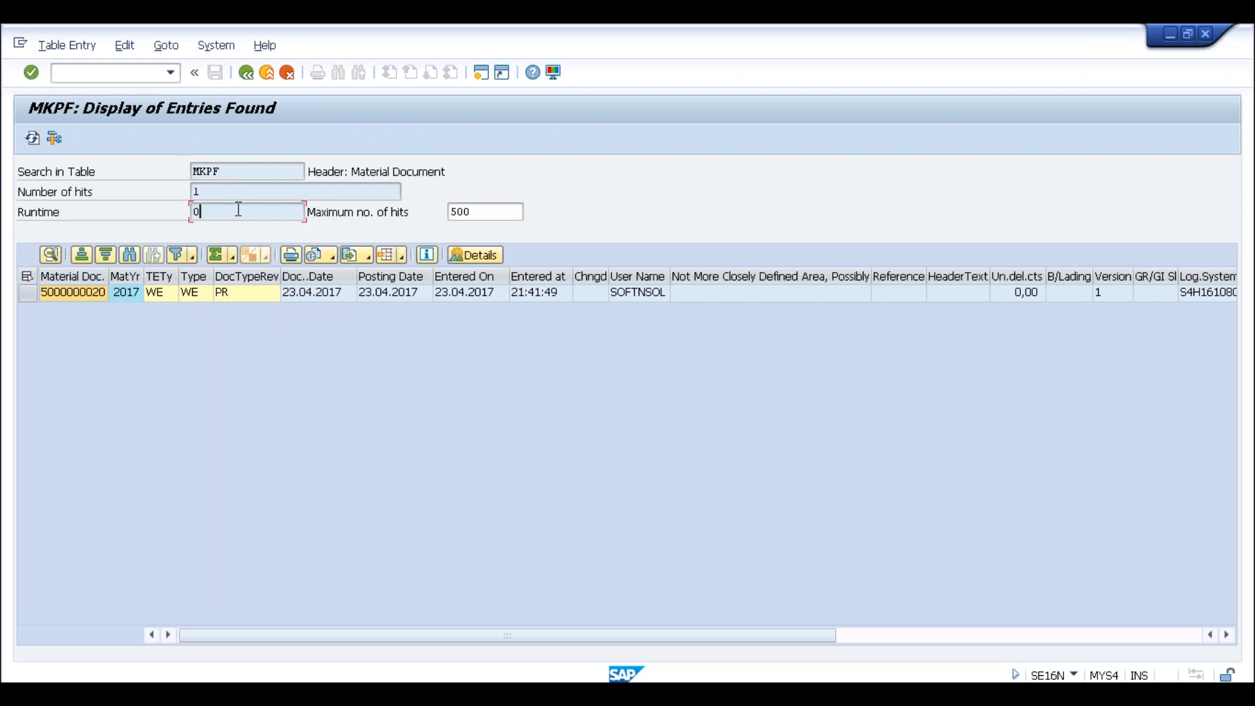
click(224, 171)
click(248, 73)
text(MSEG)
key(Return)
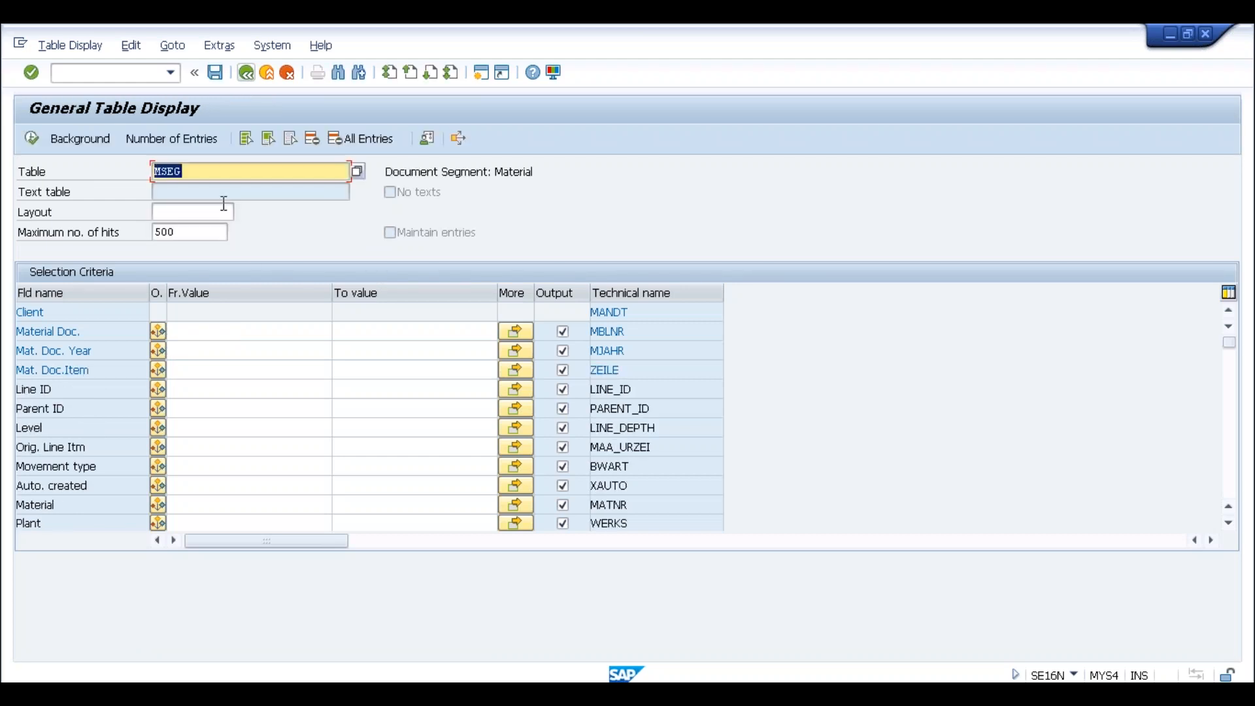
click(207, 332)
text(5000000020)
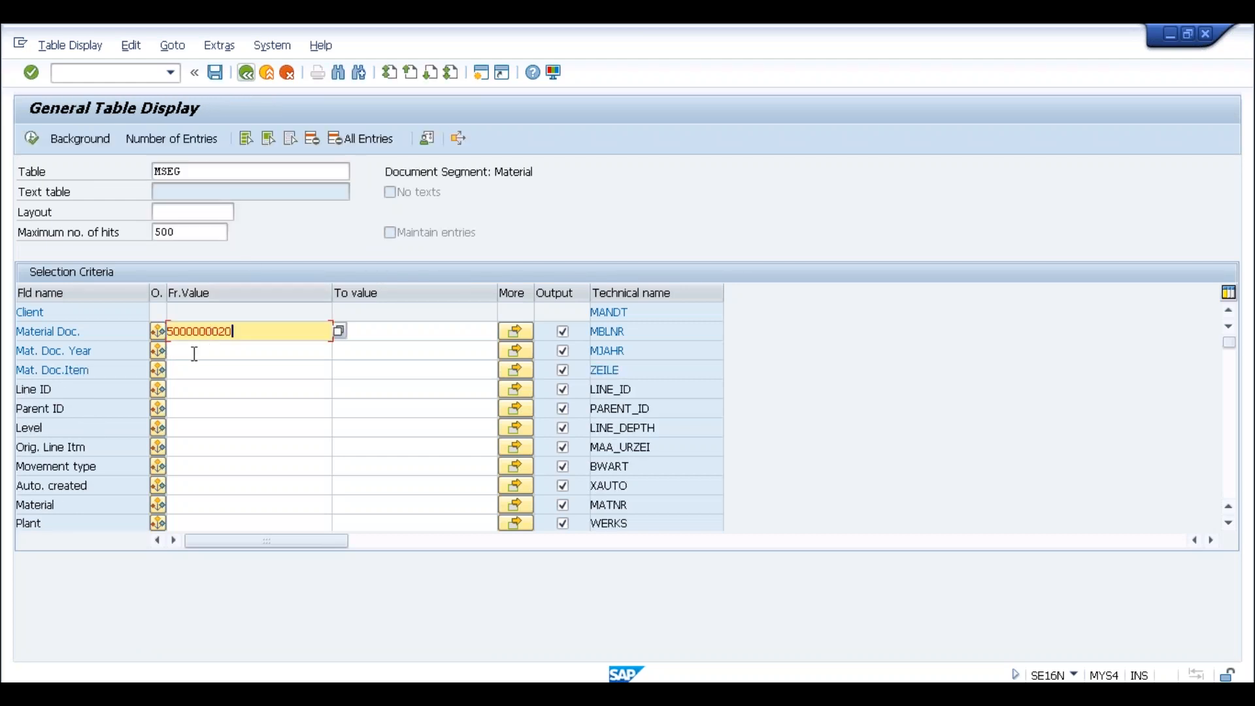
click(194, 351)
text(2017)
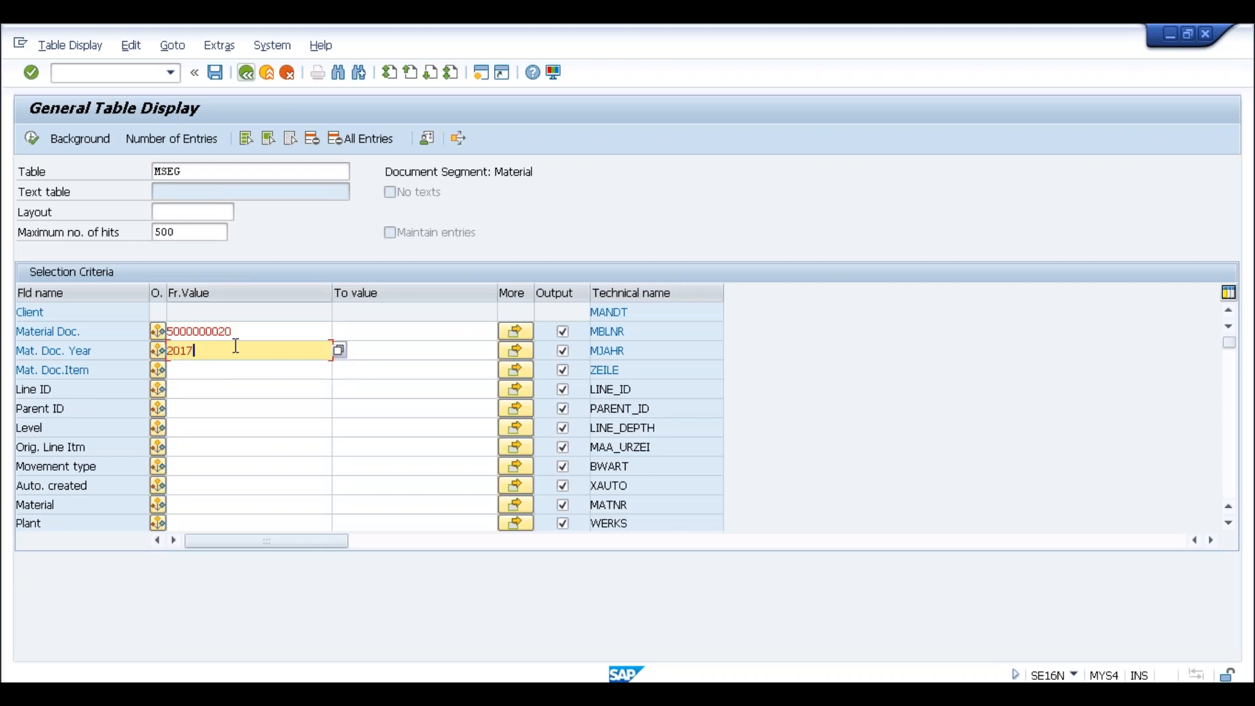
click(34, 136)
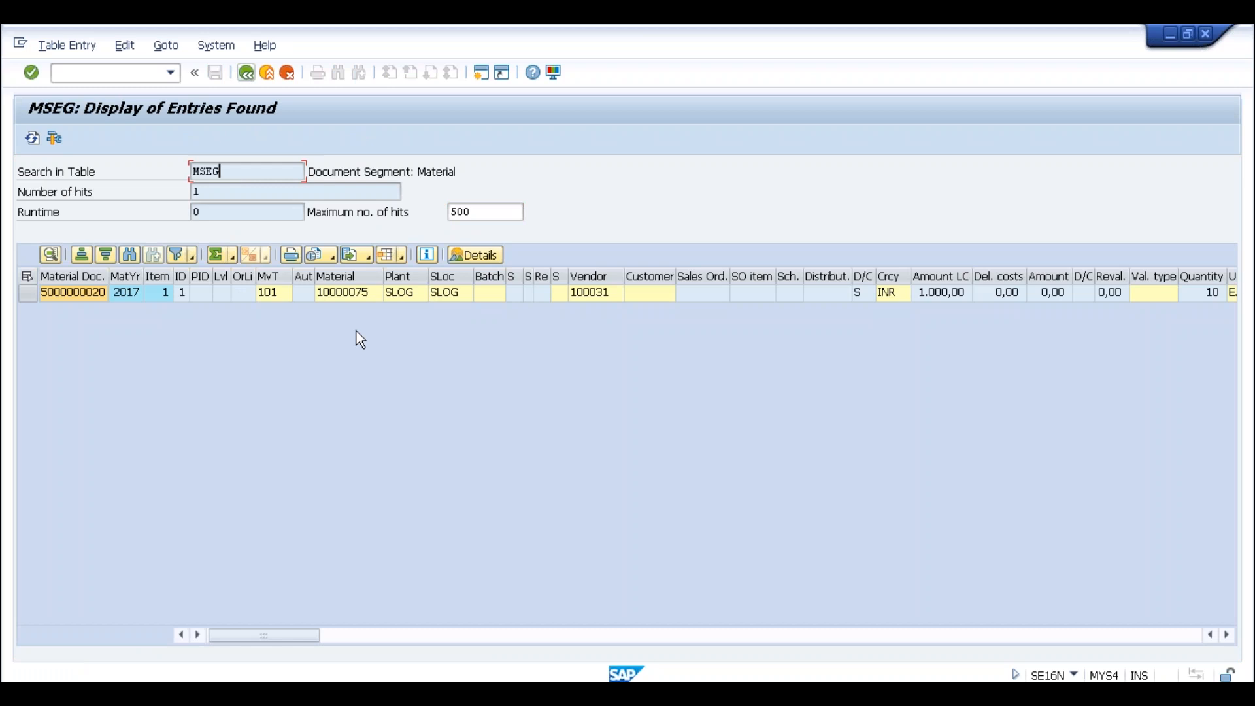
click(245, 73)
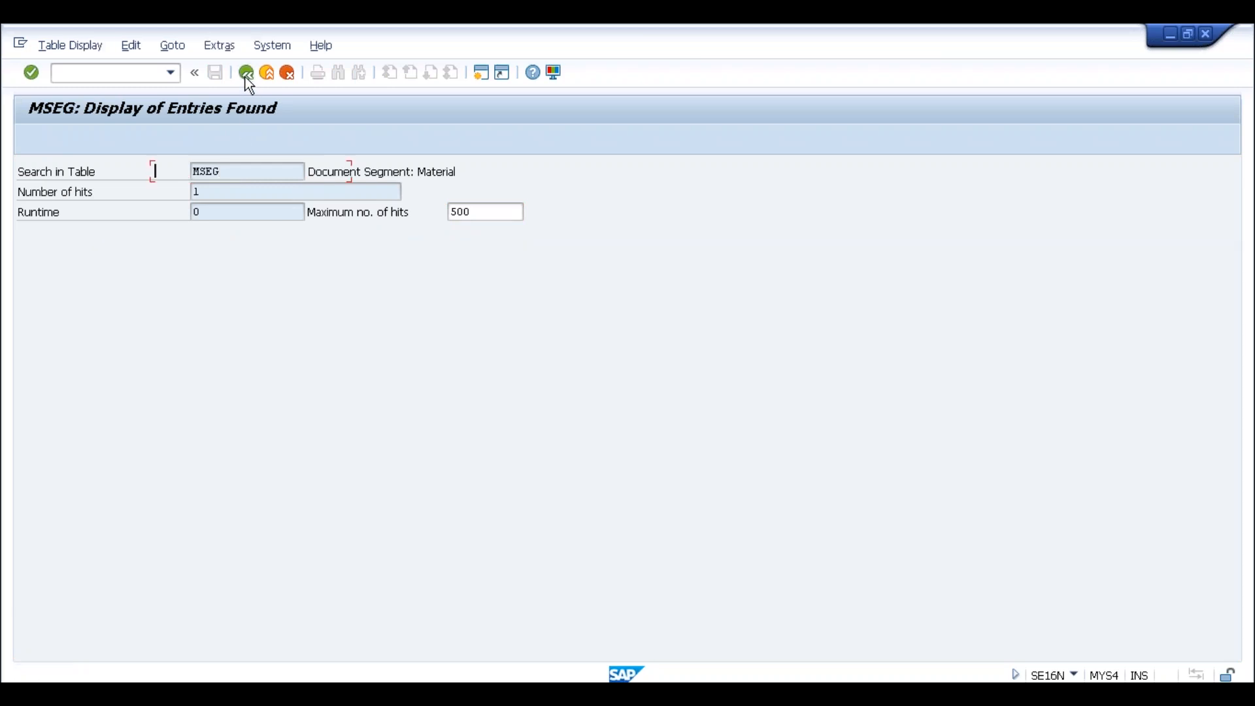
Enter table name MATDOC, correcting the 'mtdoc' typo, and load its selection fields
text(mtdoc)
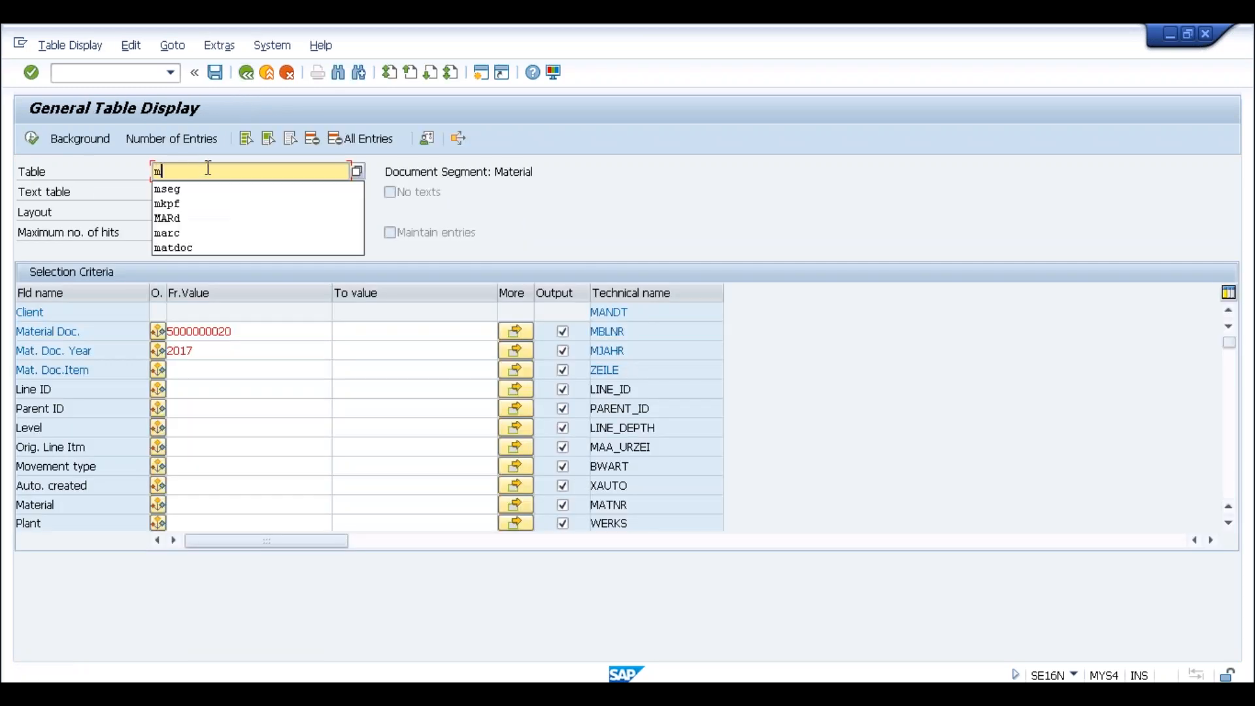
key(Left)
key(Left)
key(Left)
key(Left)
text(s)
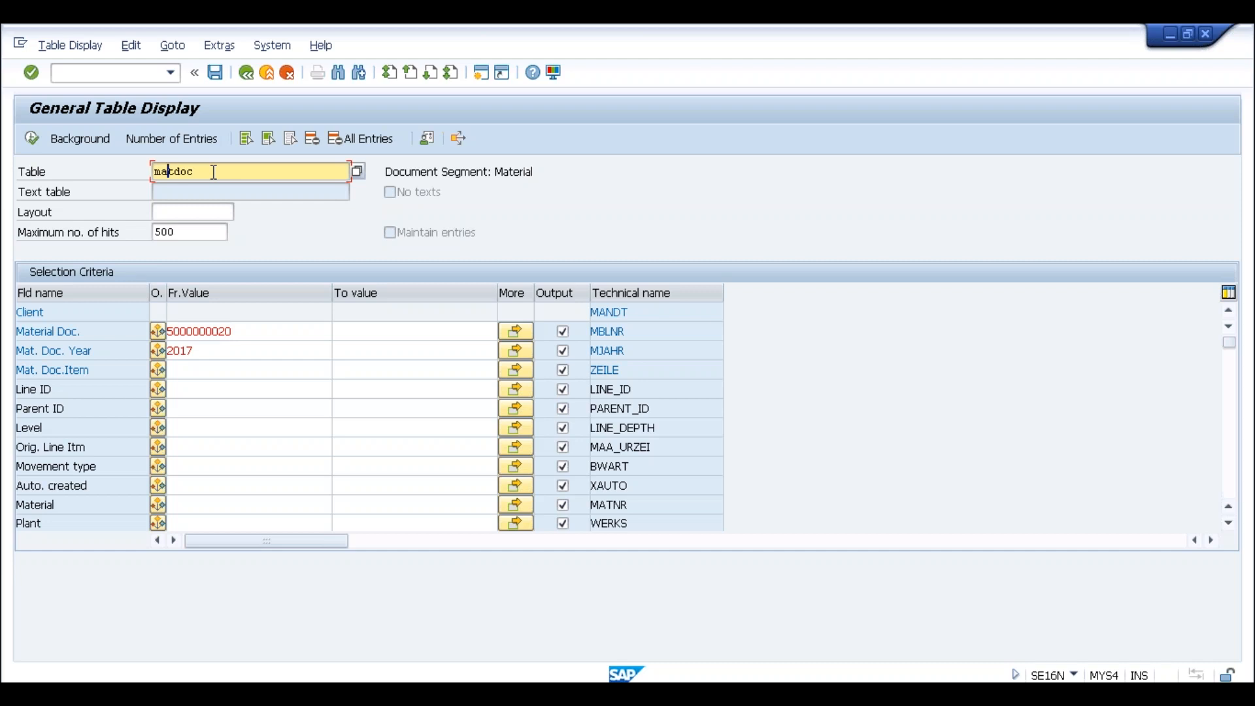
key(Return)
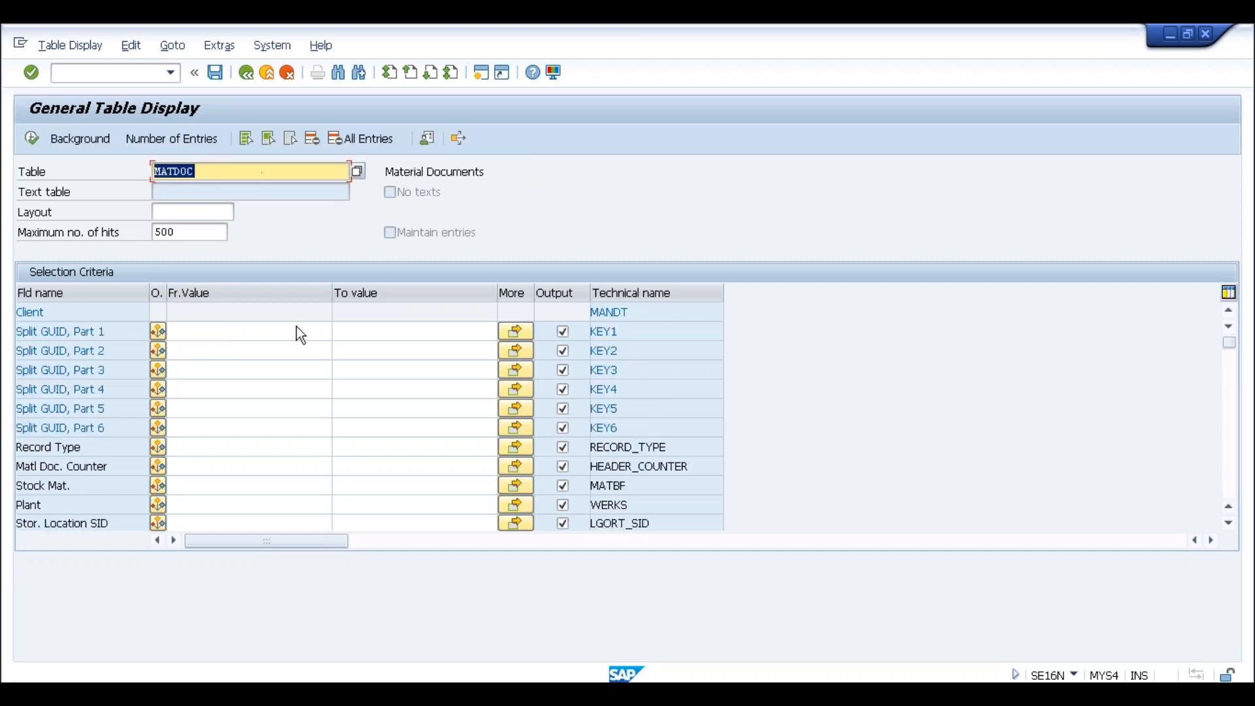
click(1229, 387)
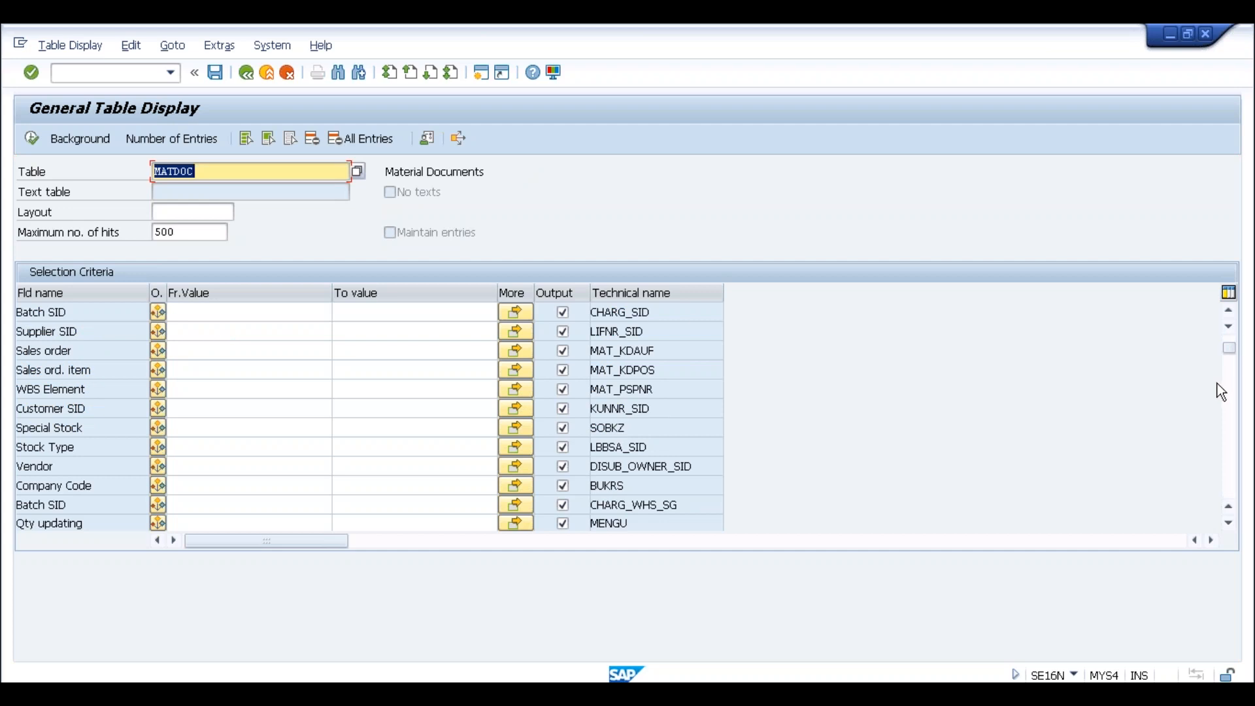
click(1230, 395)
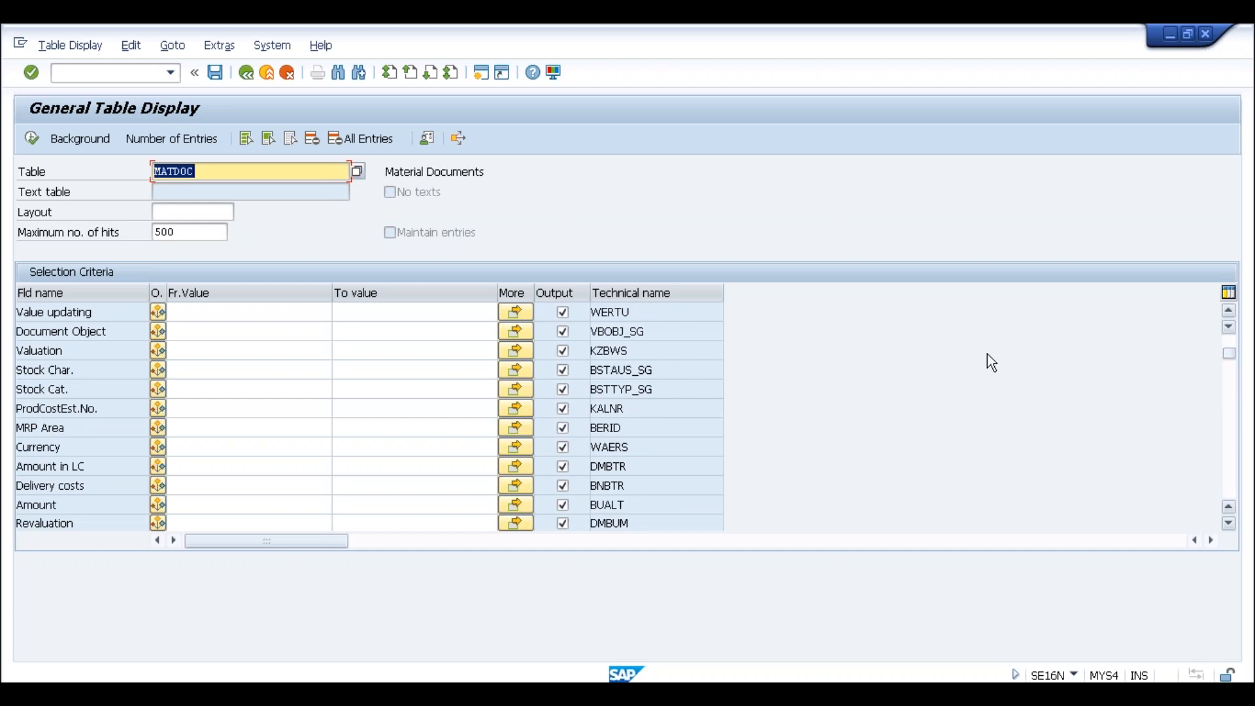
click(287, 330)
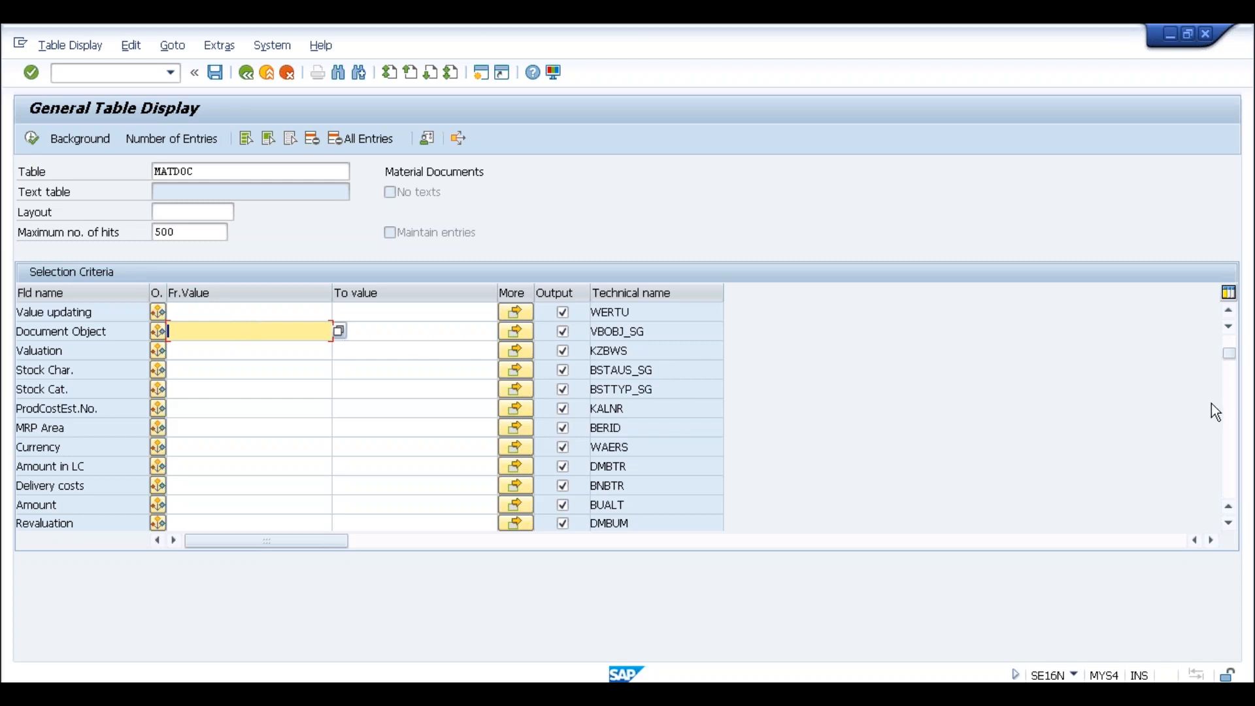
click(1229, 410)
click(1230, 412)
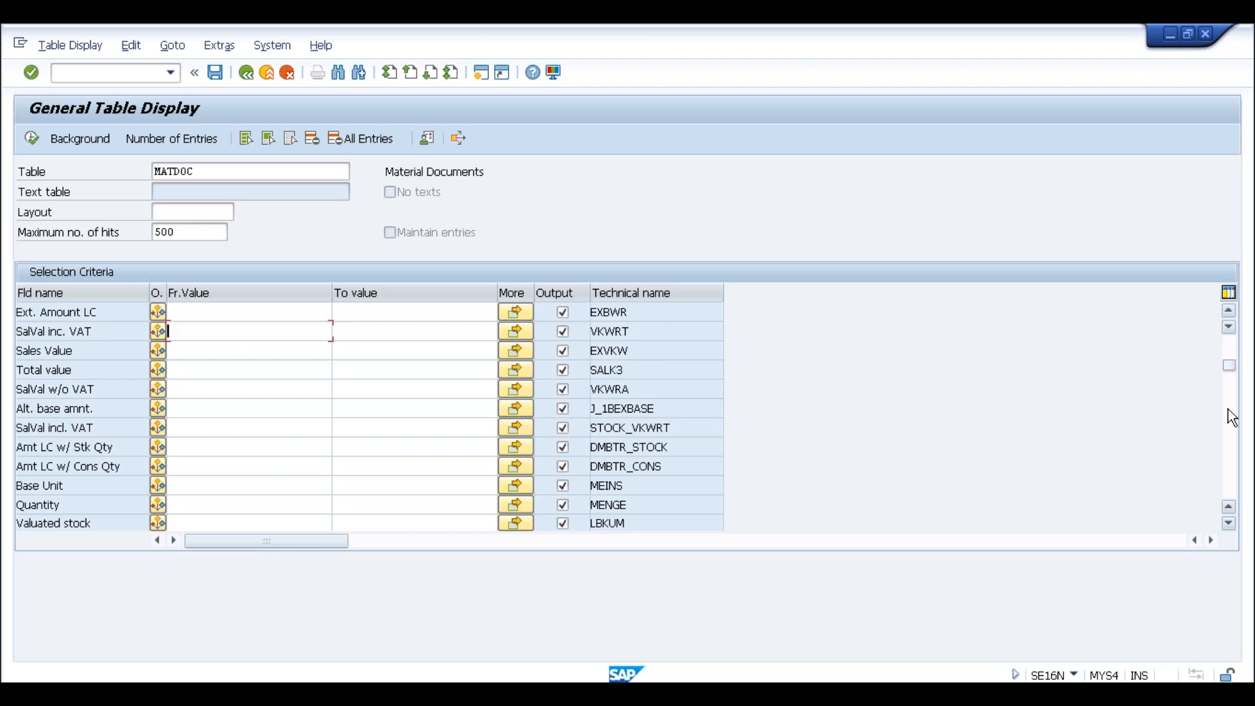
click(1227, 443)
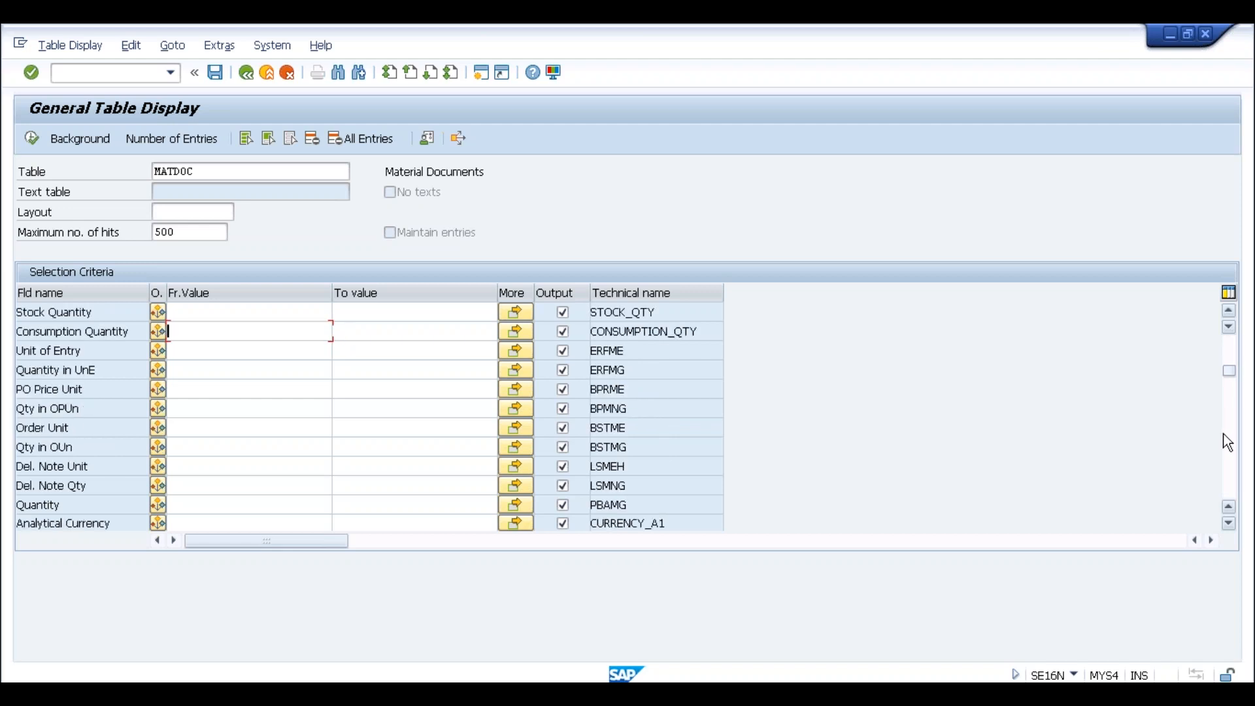
click(1228, 447)
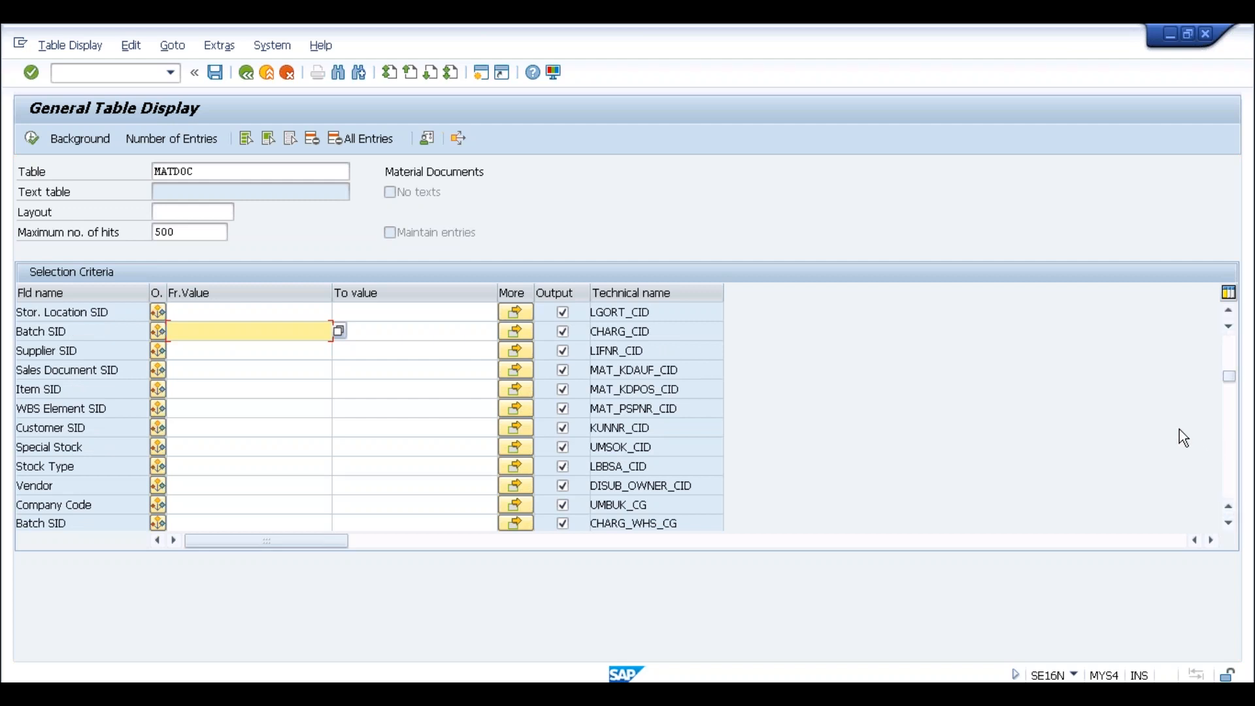
click(146, 74)
text(/nse11)
Display the MATDOC table definition in SE11, pointing out its 337 fields
key(Return)
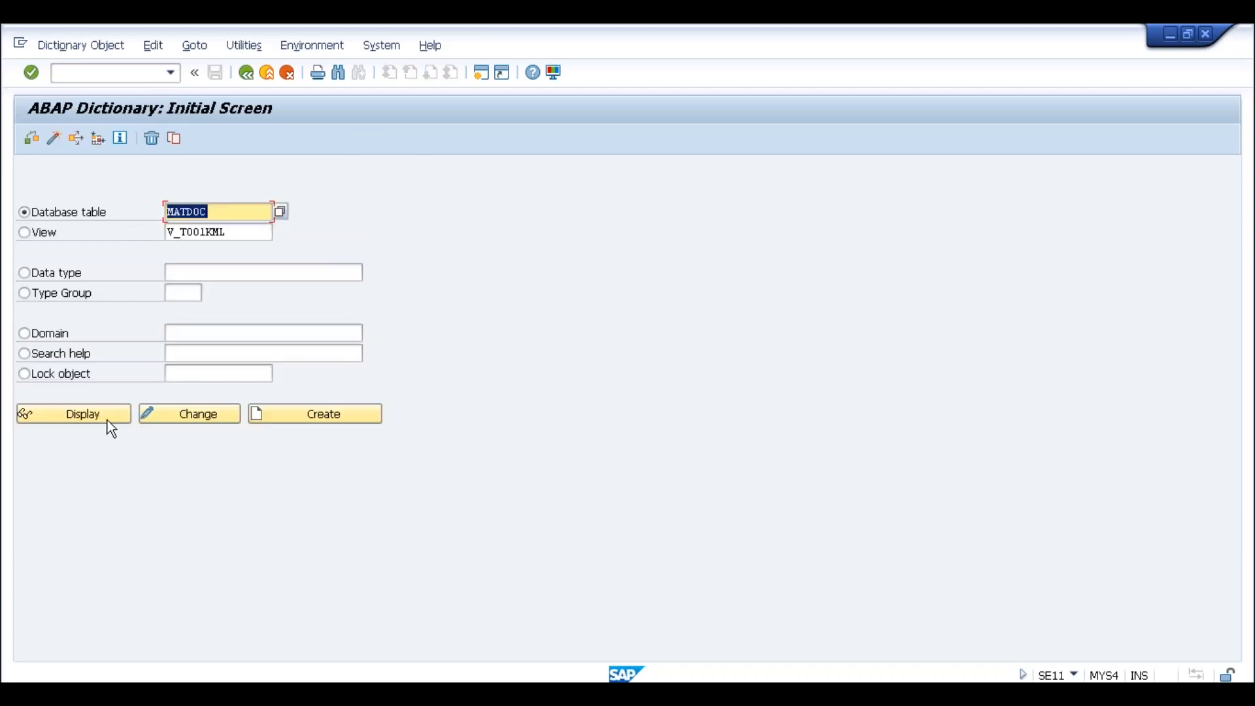
click(83, 414)
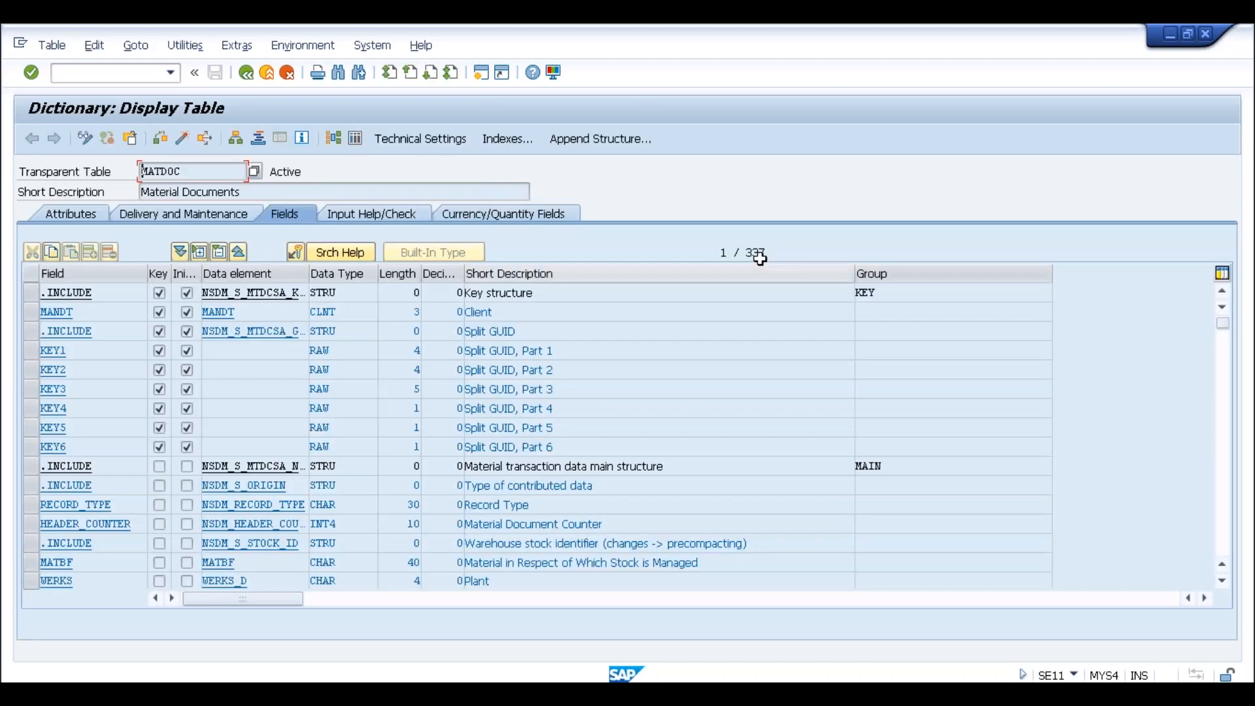
click(759, 254)
drag(747, 253, 769, 252)
click(769, 252)
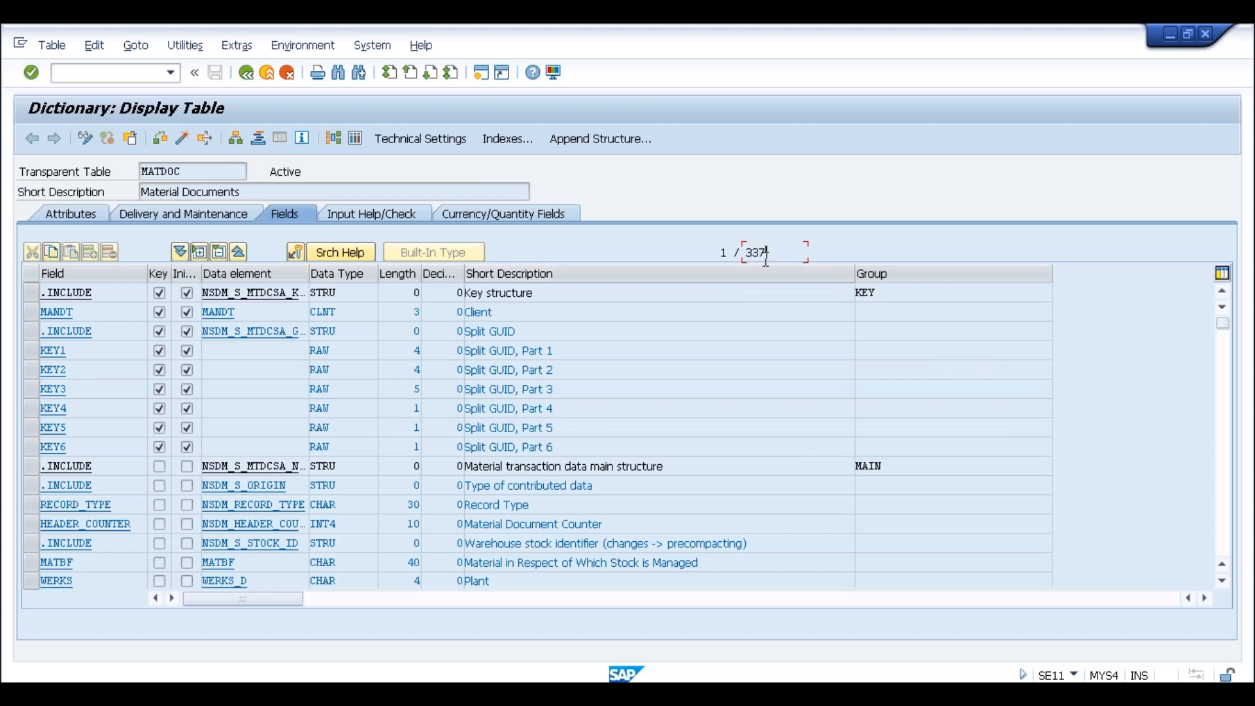
click(1227, 416)
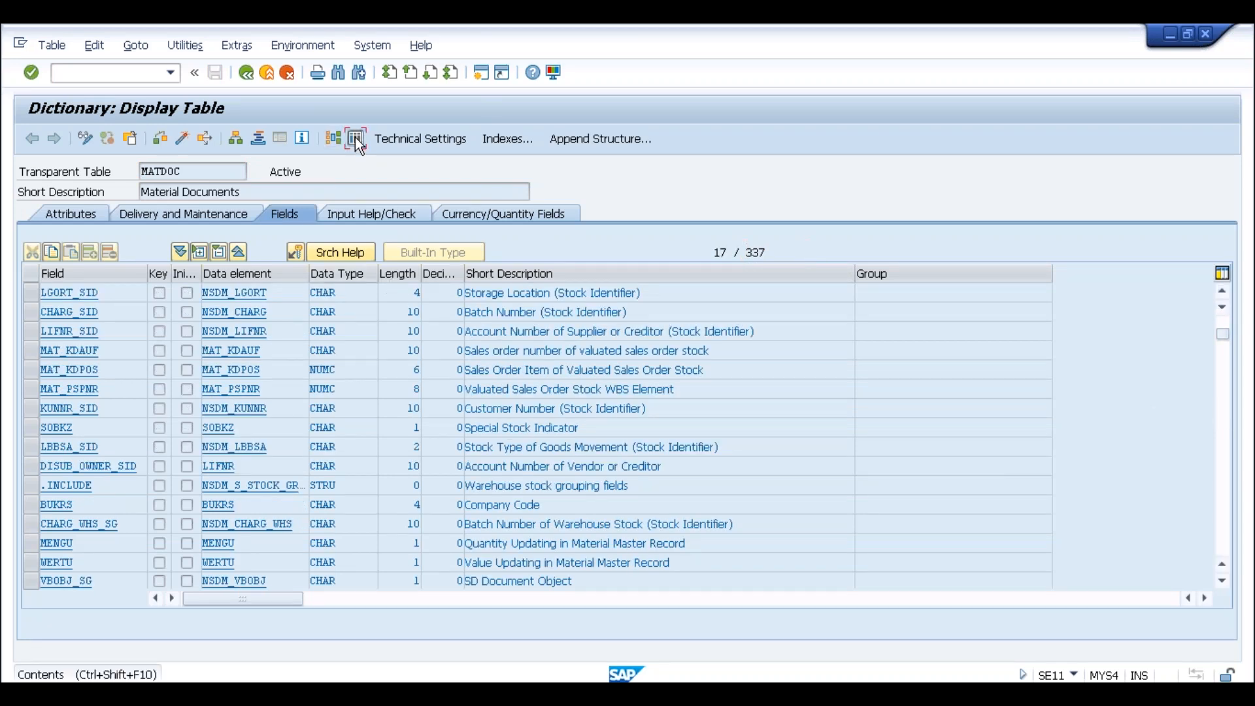
Open the MATDOC data browser with Ctrl+Shift+F10 and select the mistaken 337 in MATBF
key(ctrl+shift+F10)
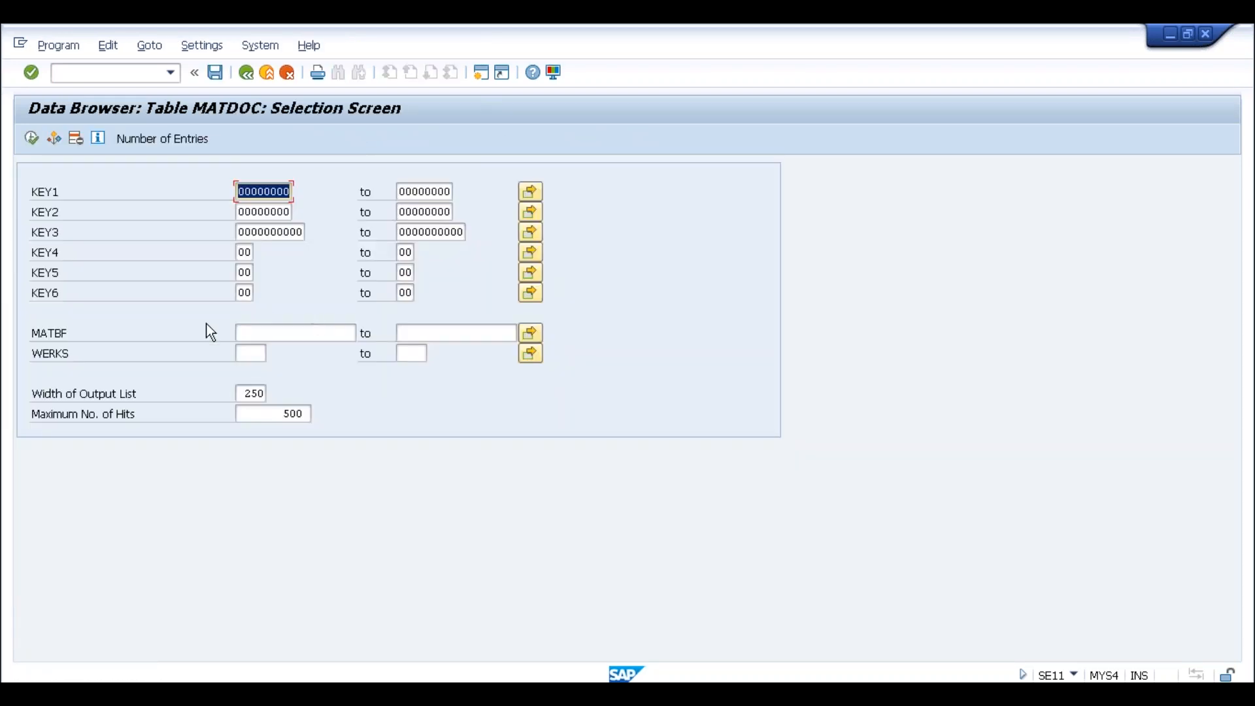
click(247, 334)
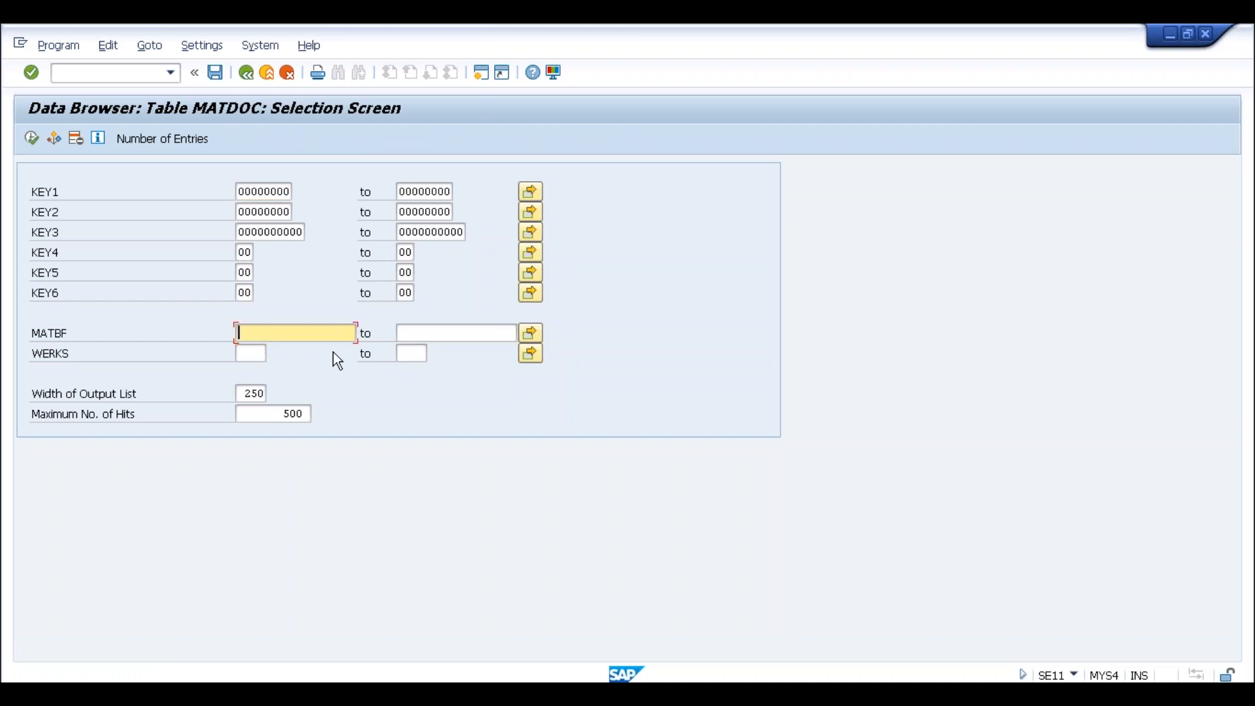
text(337)
drag(275, 332, 225, 330)
click(217, 327)
key(alt+Tab)
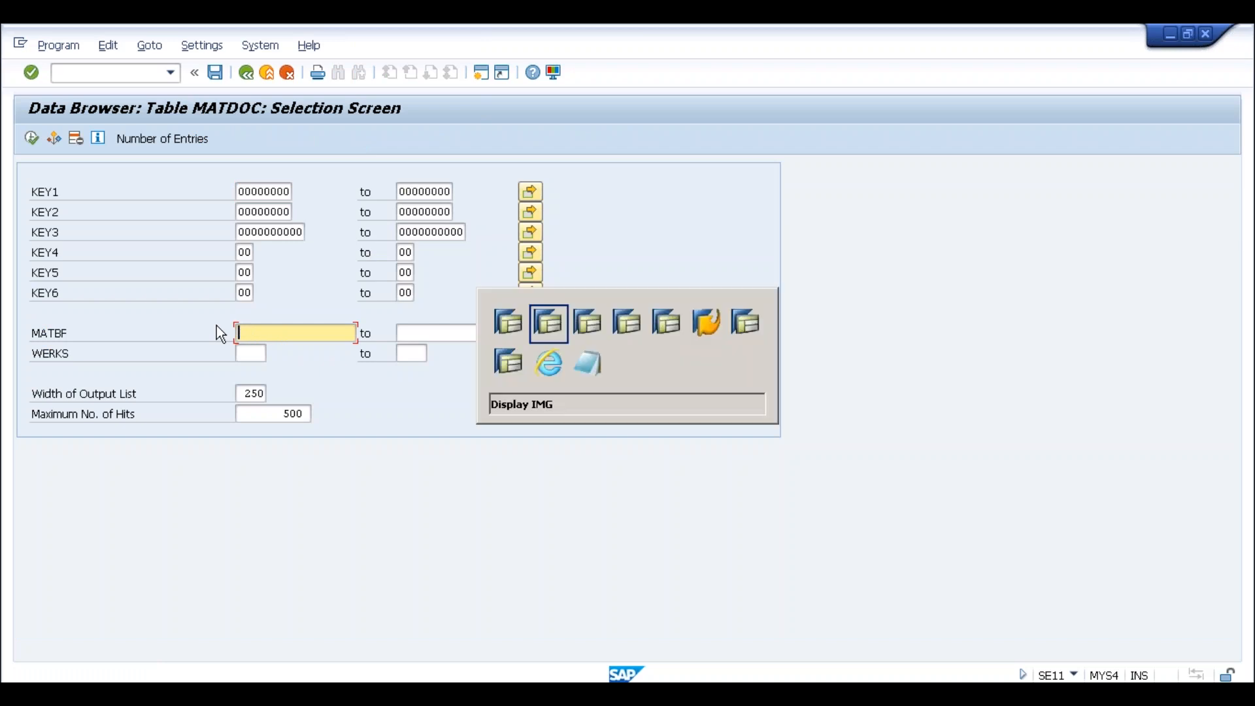
key(alt+Tab)
text(5000)
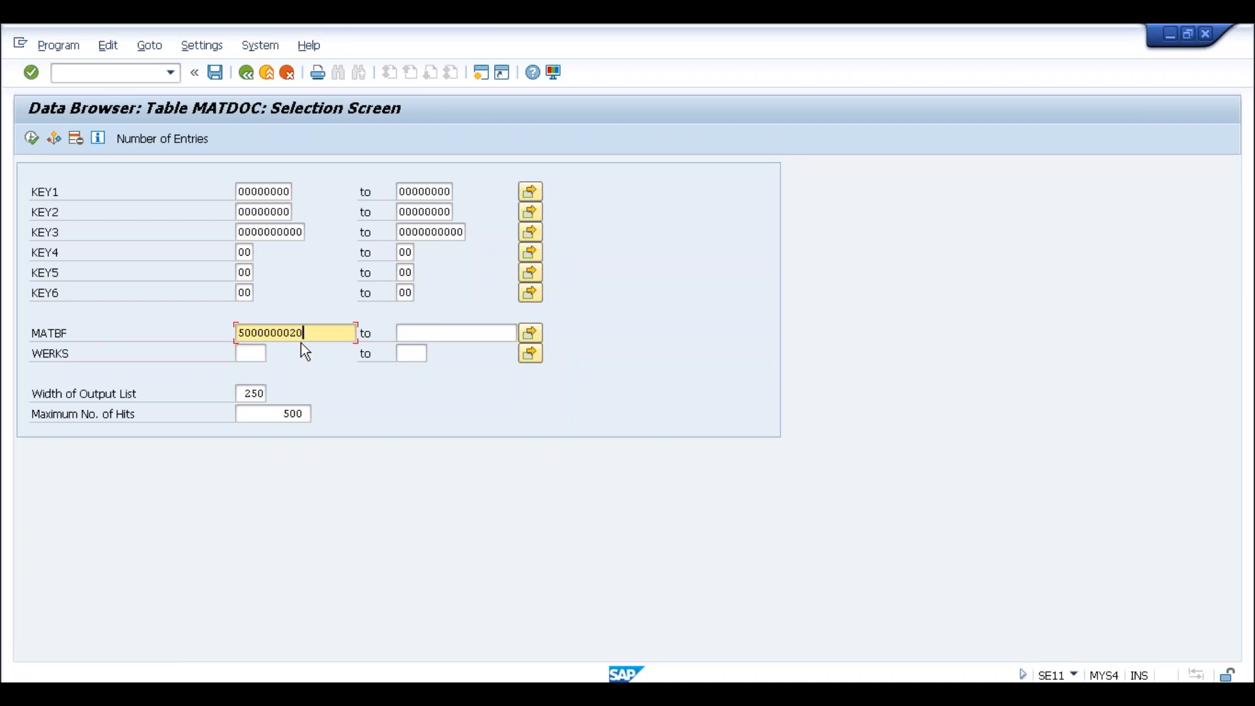
click(243, 355)
text(slog)
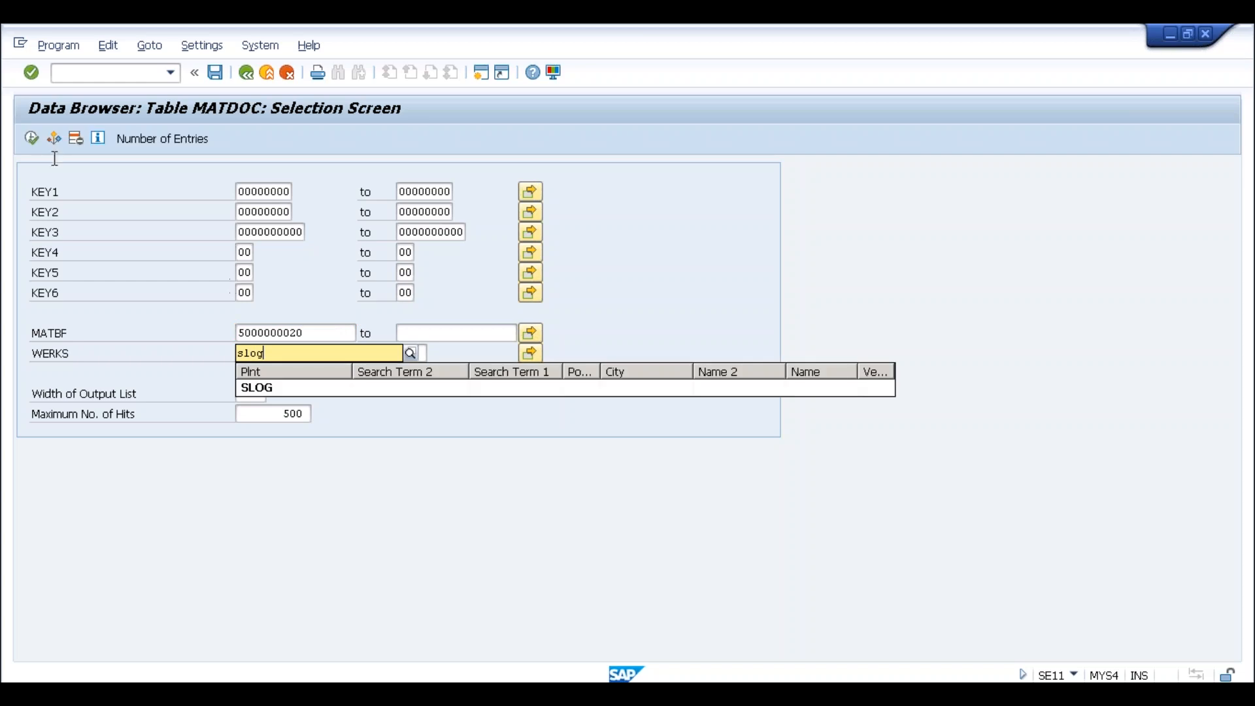
key(F8)
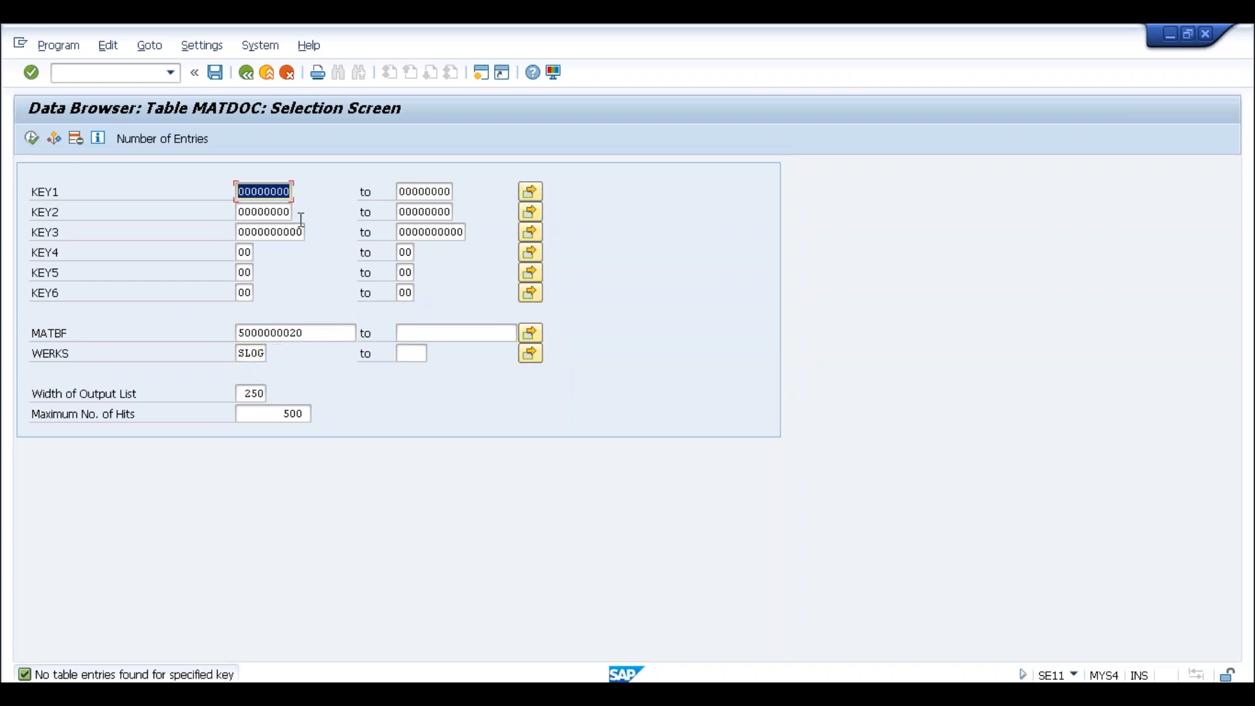
click(284, 335)
drag(305, 333, 227, 332)
key(Delete)
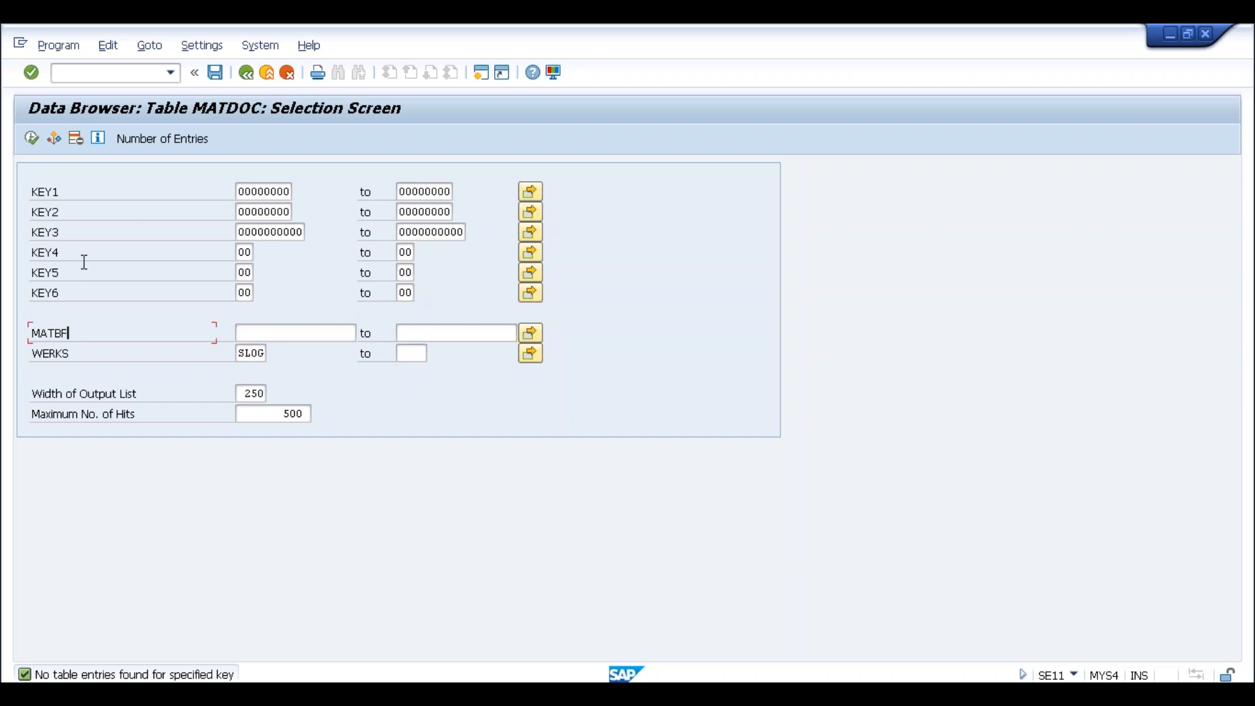
Run the plant SLOG selection and inspect the 312-field record for material 10000075
click(34, 139)
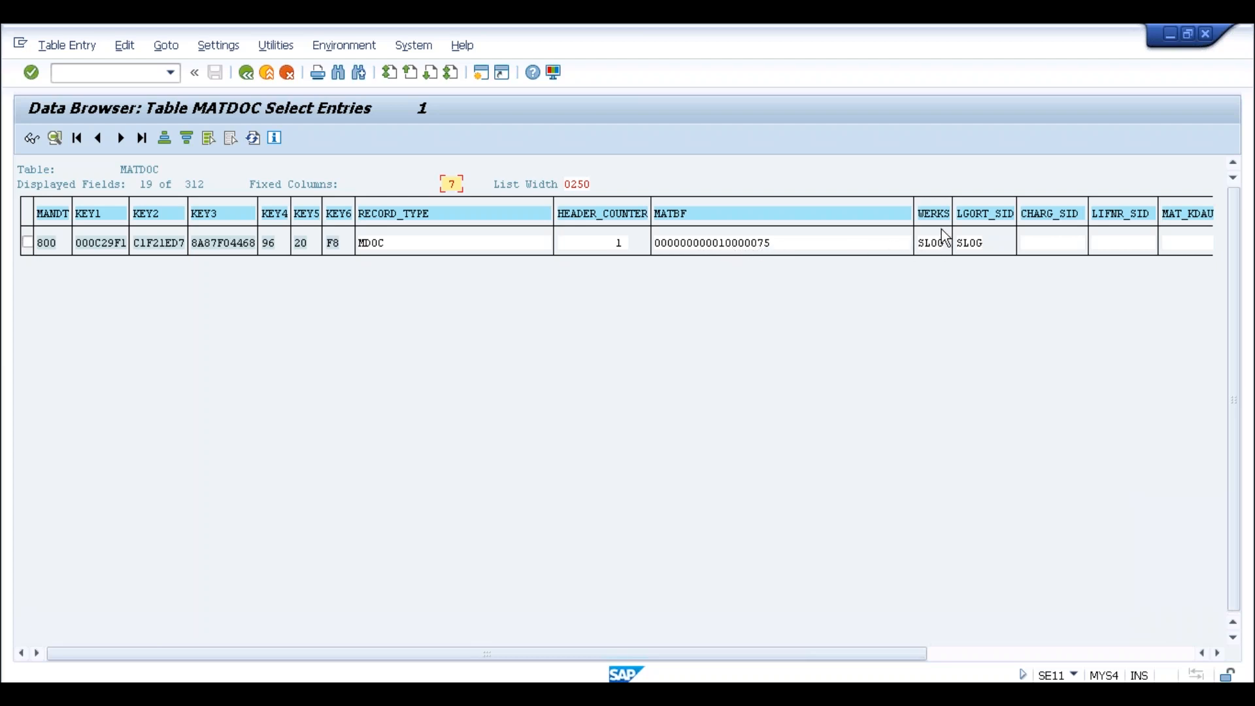
click(1167, 650)
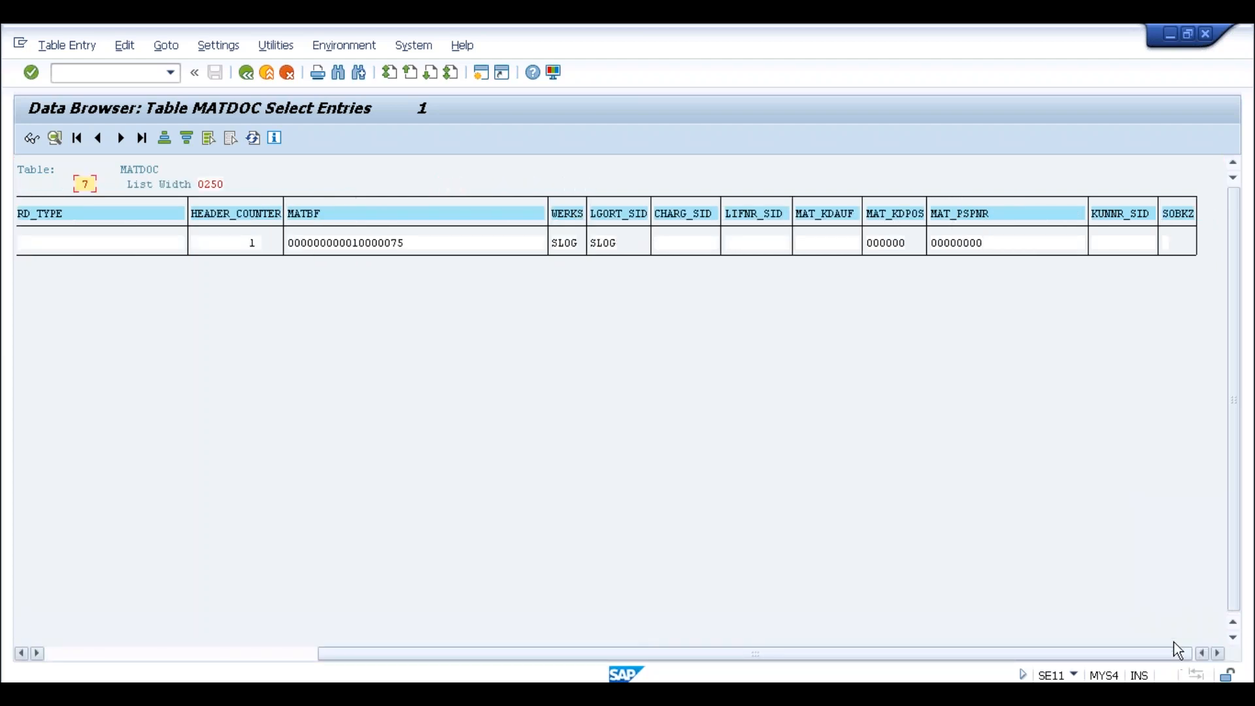
double_click(382, 246)
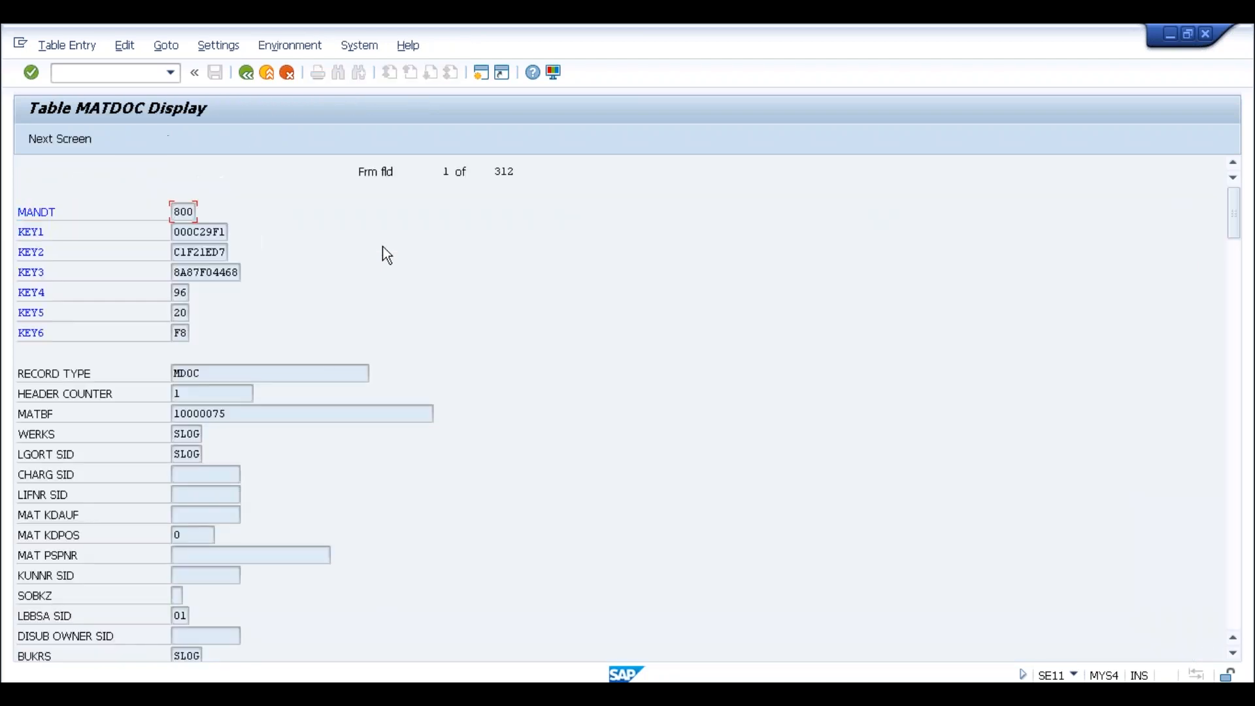
click(1232, 297)
click(1232, 225)
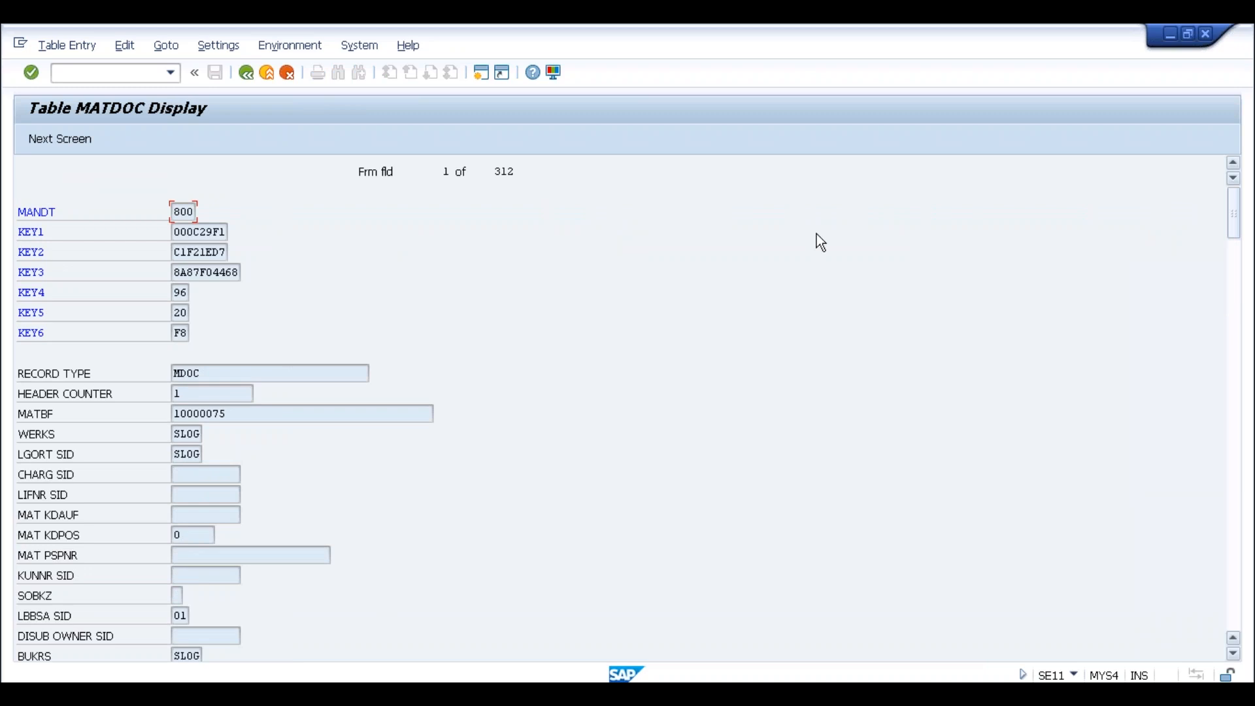
click(516, 175)
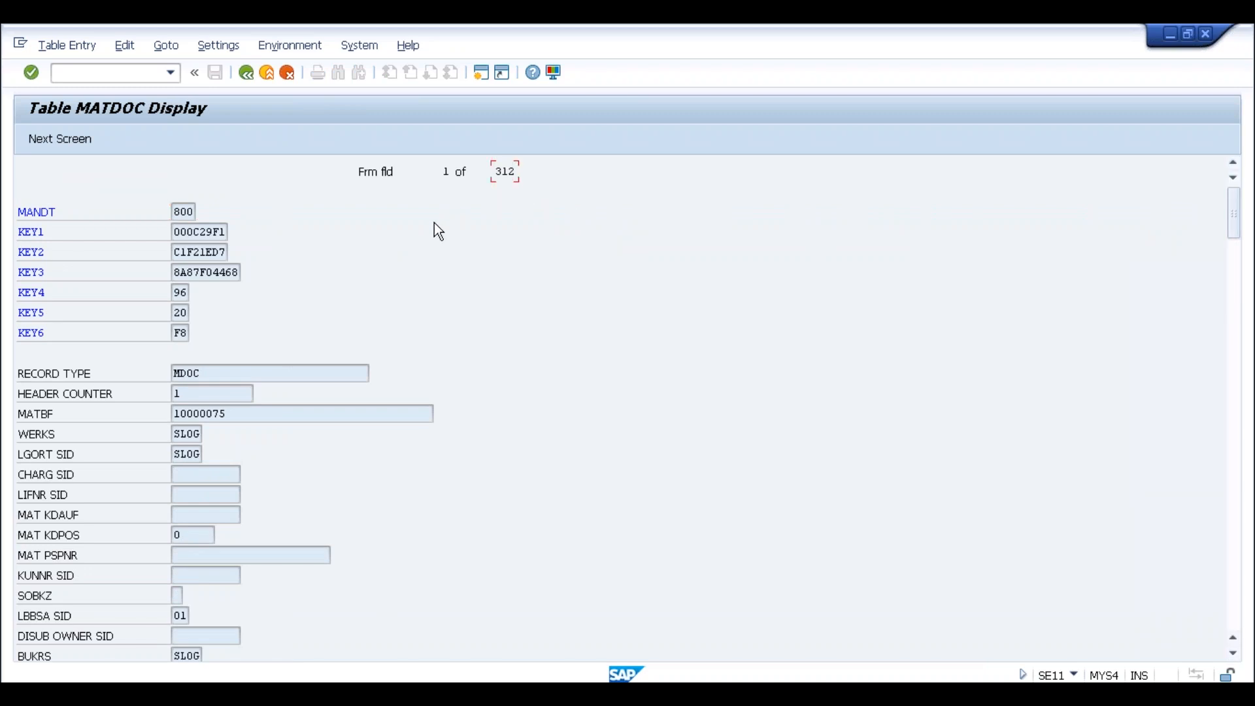
click(250, 74)
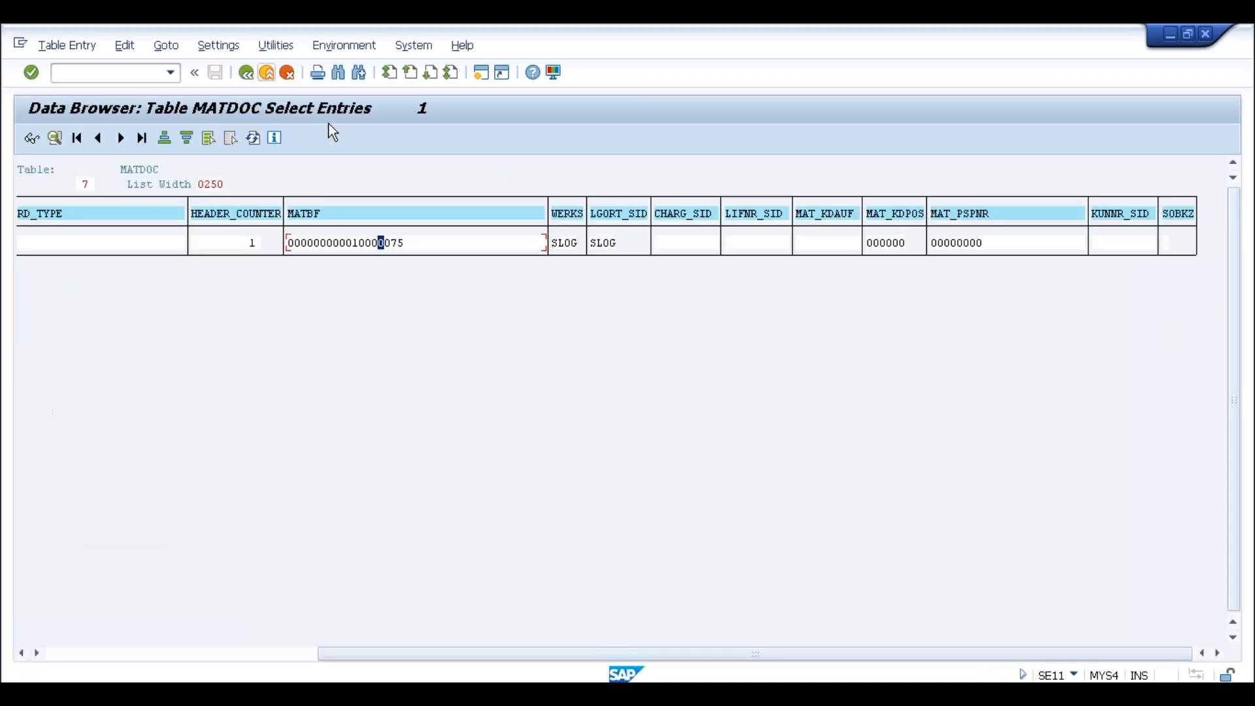
click(251, 73)
Return to the MATDOC definition and highlight its 337 fields, storage location field and table name
click(245, 72)
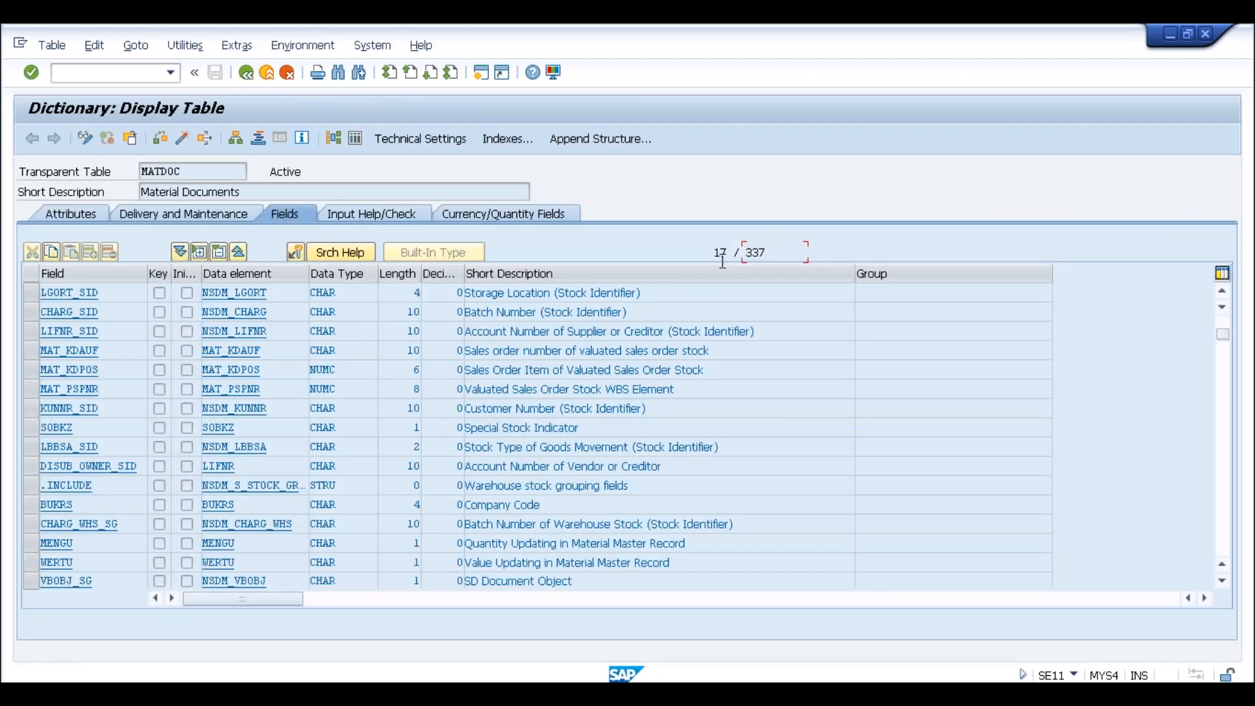
click(769, 255)
drag(641, 293, 472, 294)
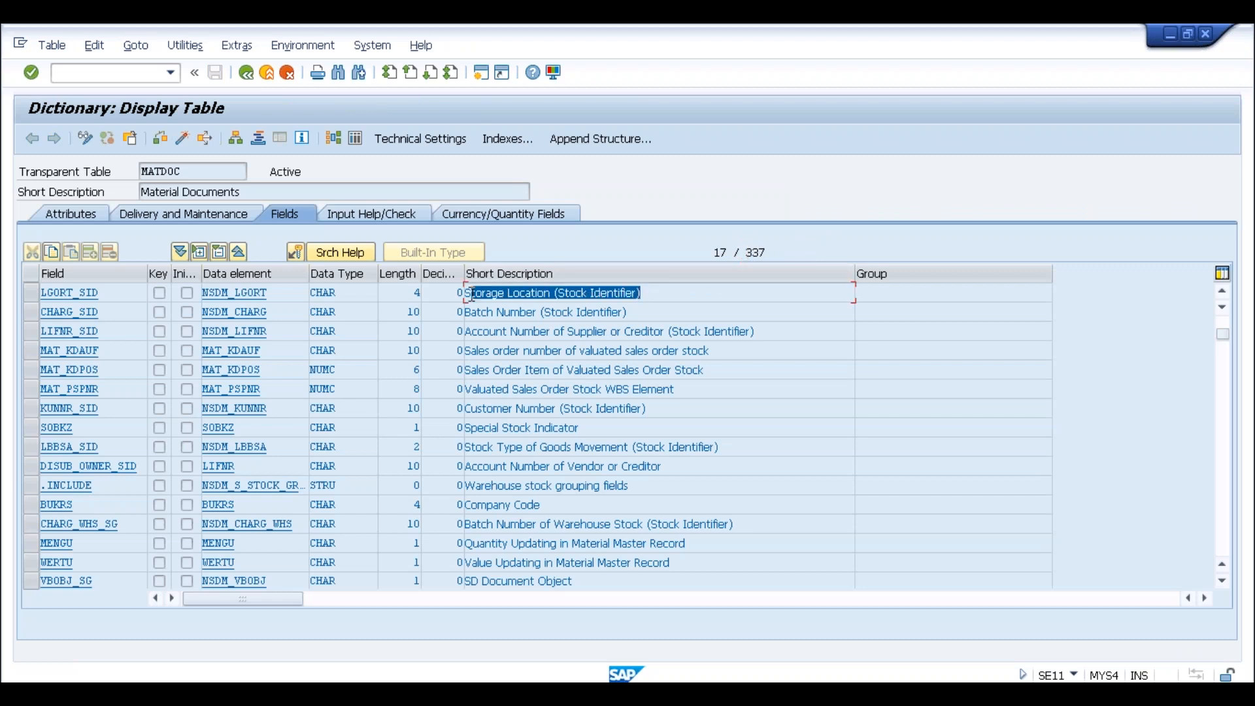
click(472, 294)
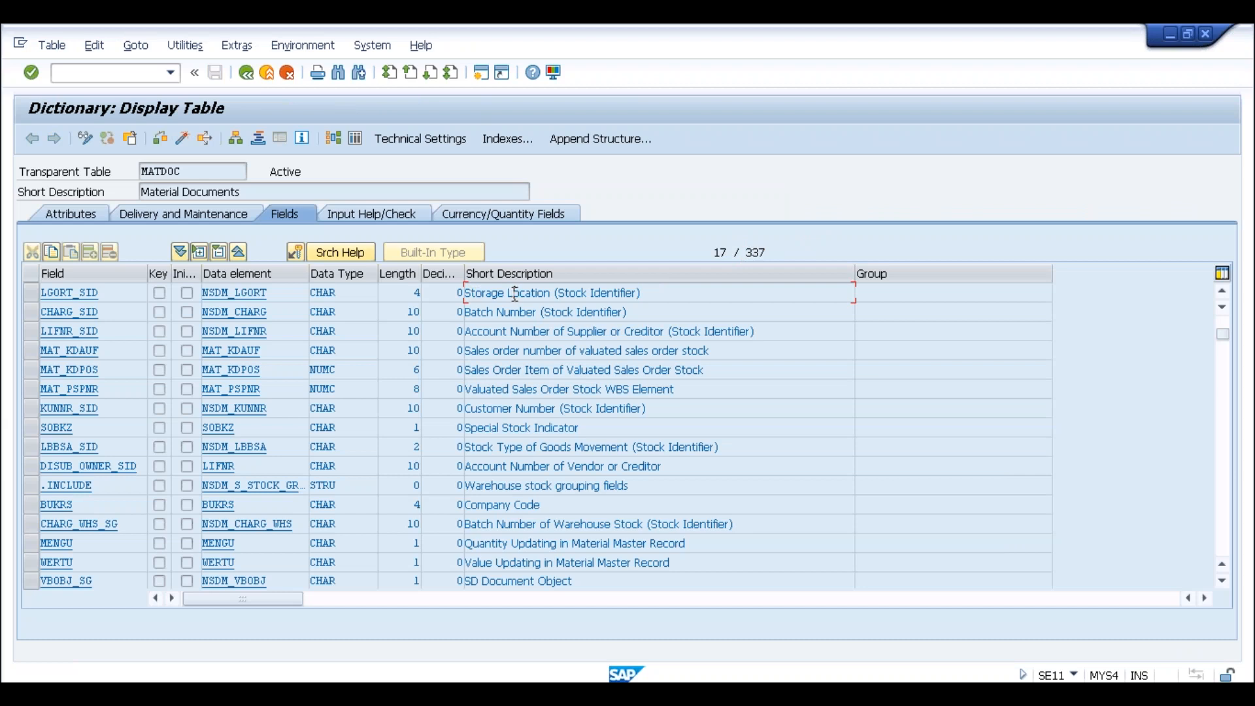
click(181, 172)
drag(194, 172, 139, 170)
click(139, 170)
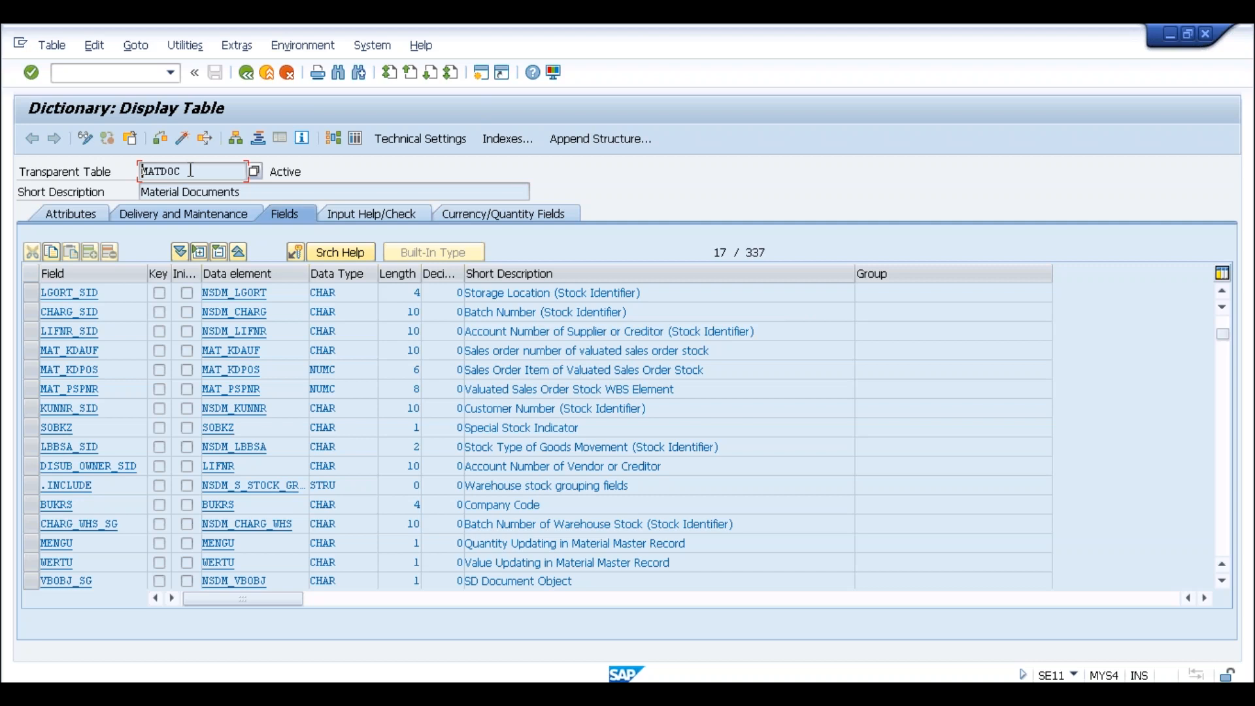
click(186, 172)
drag(184, 171, 144, 174)
click(143, 168)
click(185, 173)
click(143, 174)
click(183, 172)
Display the ACDOCA (Universal Journal Entry Line Items) table definition in the ABAP Dictionary
click(247, 74)
text(acdoca)
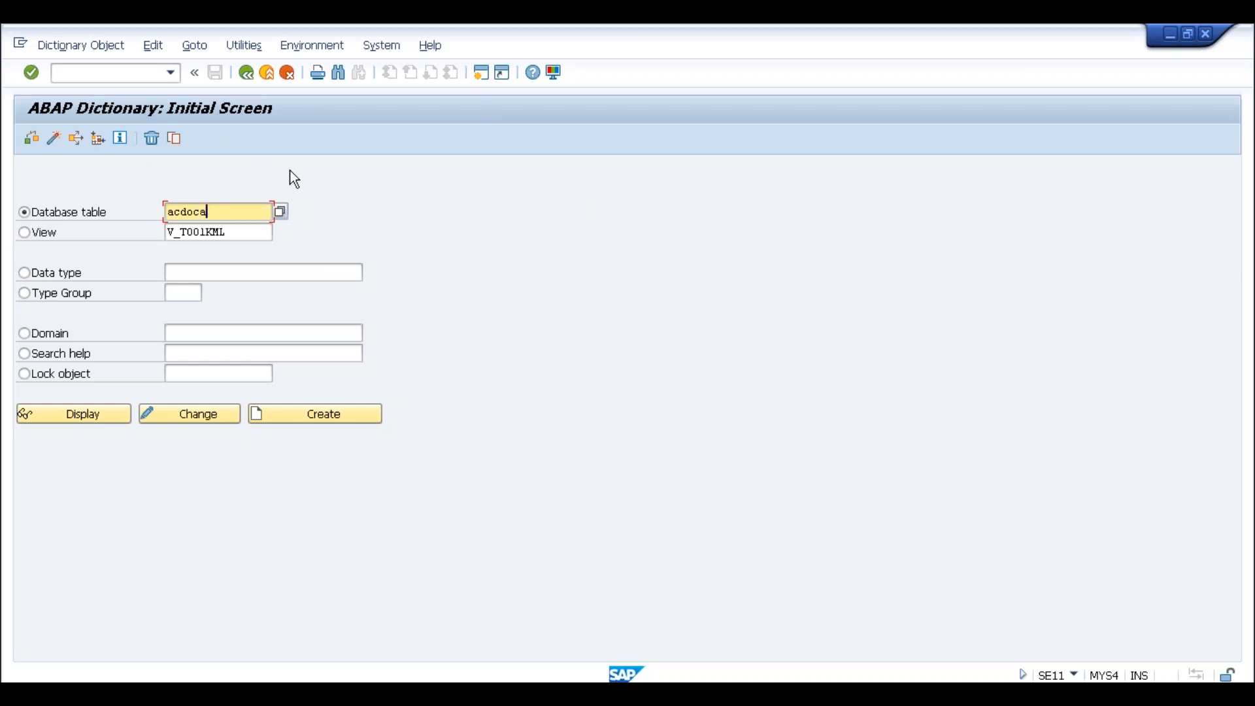
key(Return)
click(99, 414)
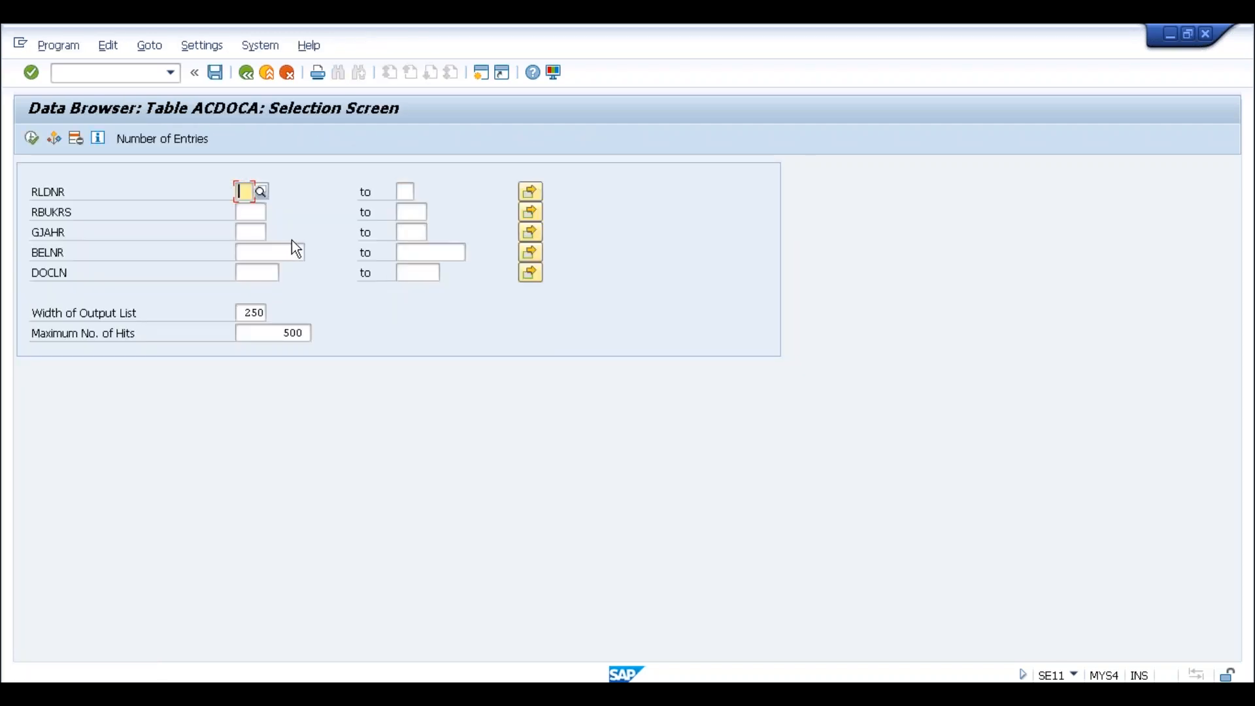
click(242, 210)
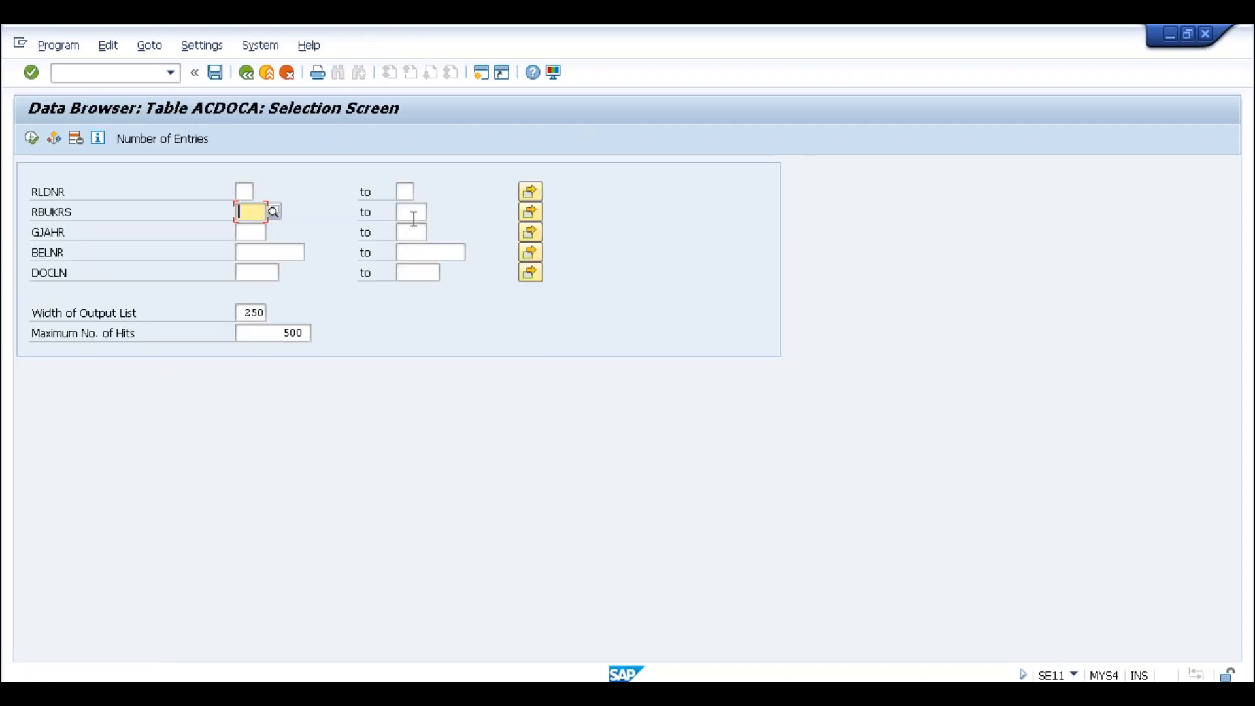
text(slog)
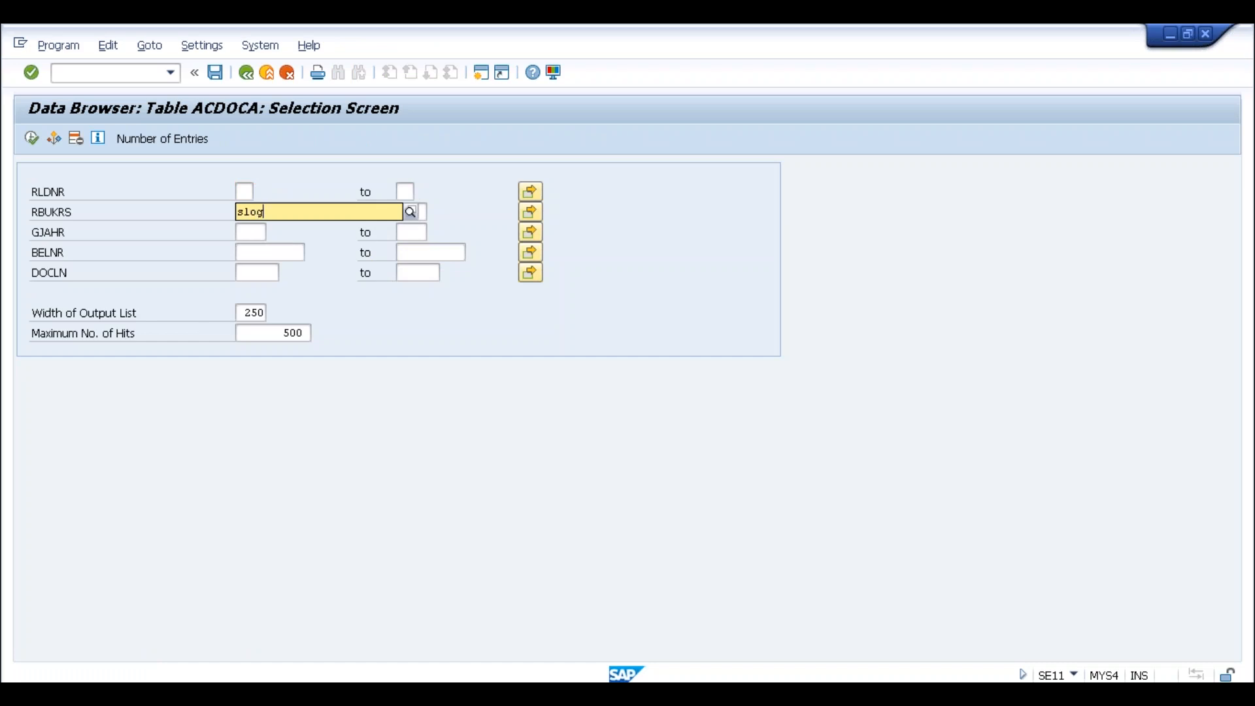
key(Return)
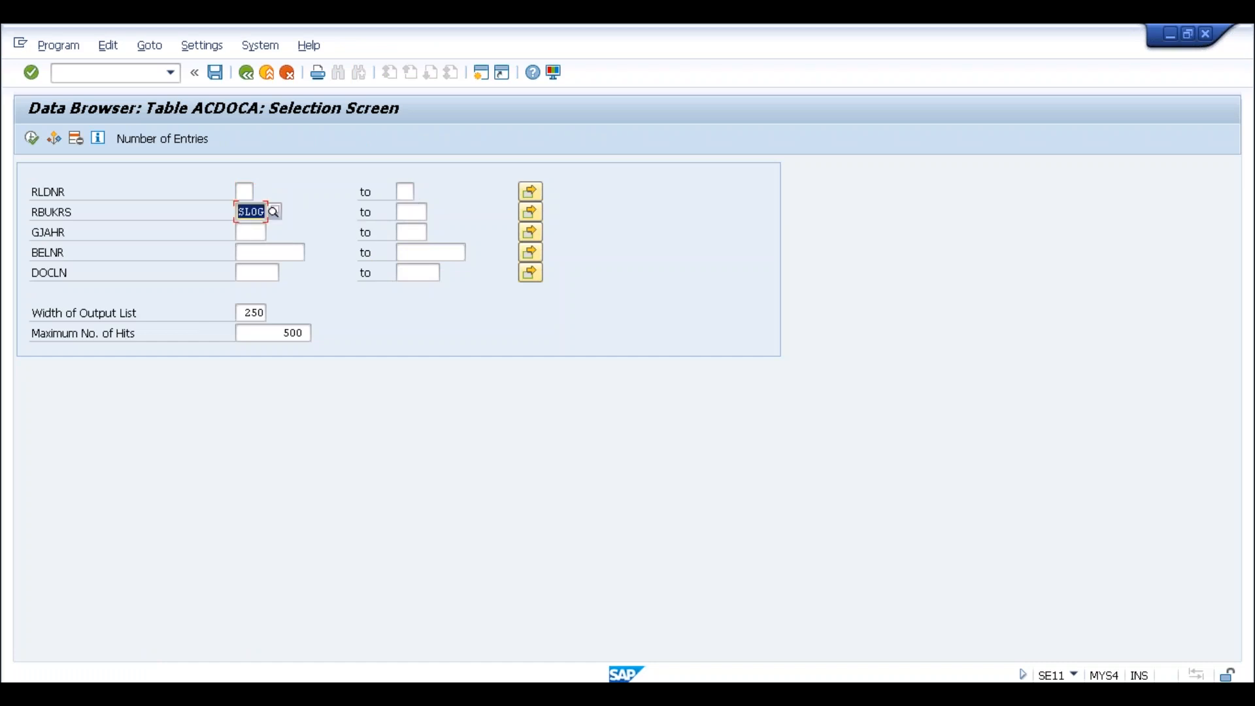
click(32, 137)
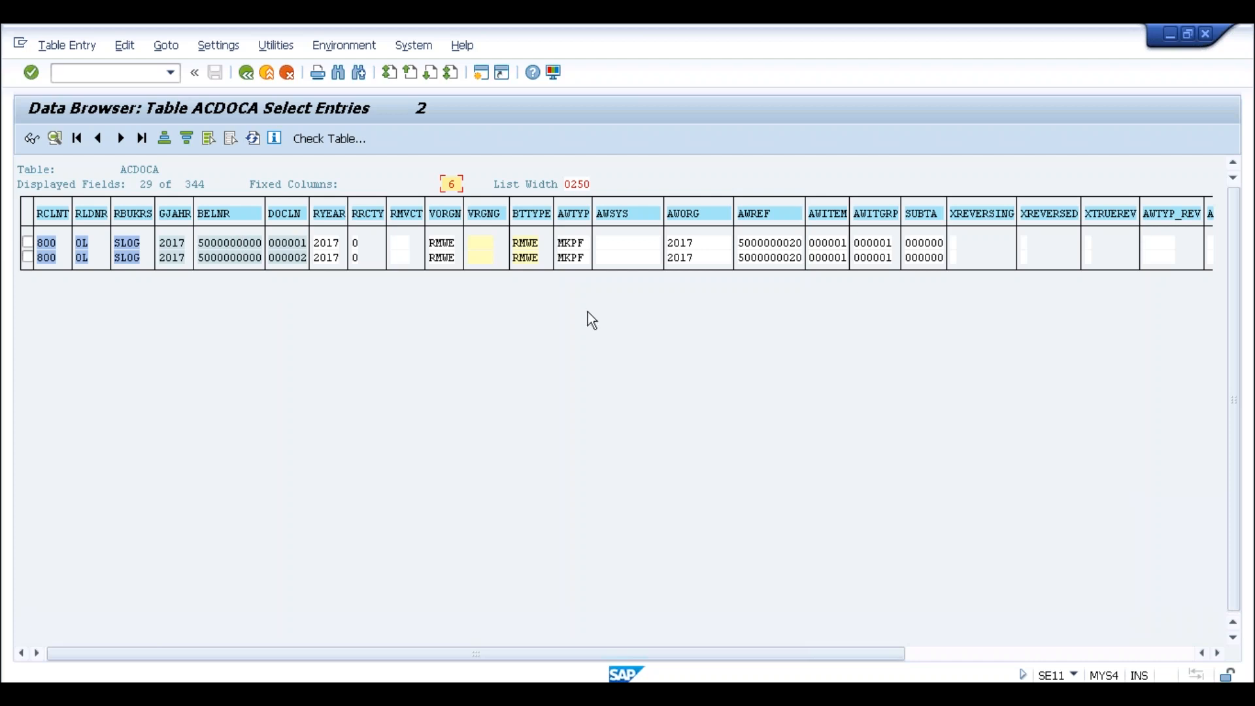
click(233, 243)
Open the first ACDOCA entry and page through its fields, from fiscal year to the last fields
click(533, 244)
double_click(535, 250)
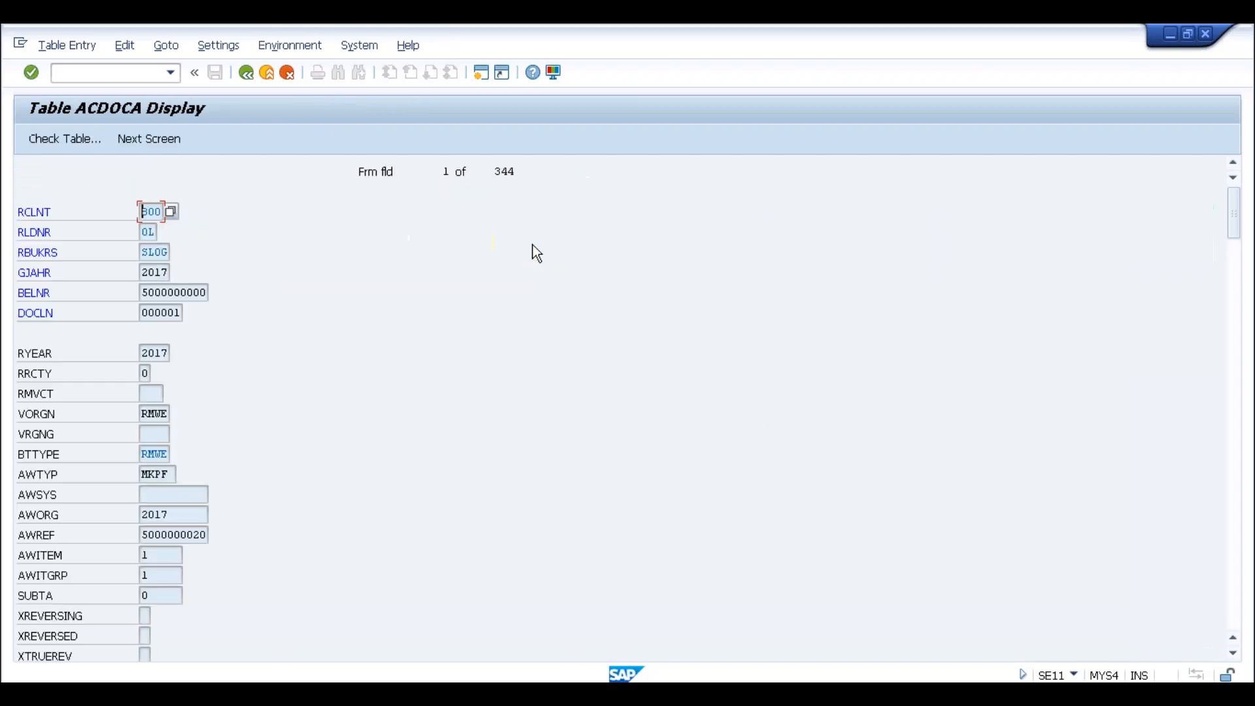
click(154, 253)
click(155, 273)
click(155, 293)
click(1235, 395)
click(1234, 395)
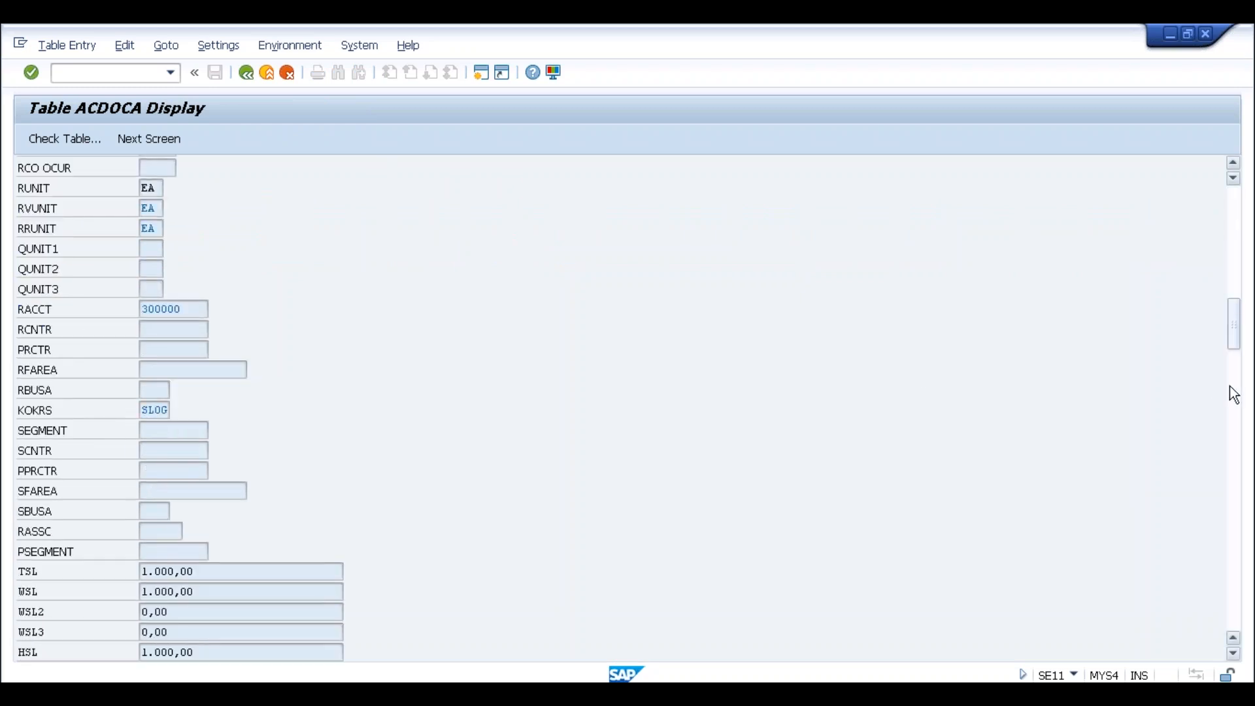
click(1235, 395)
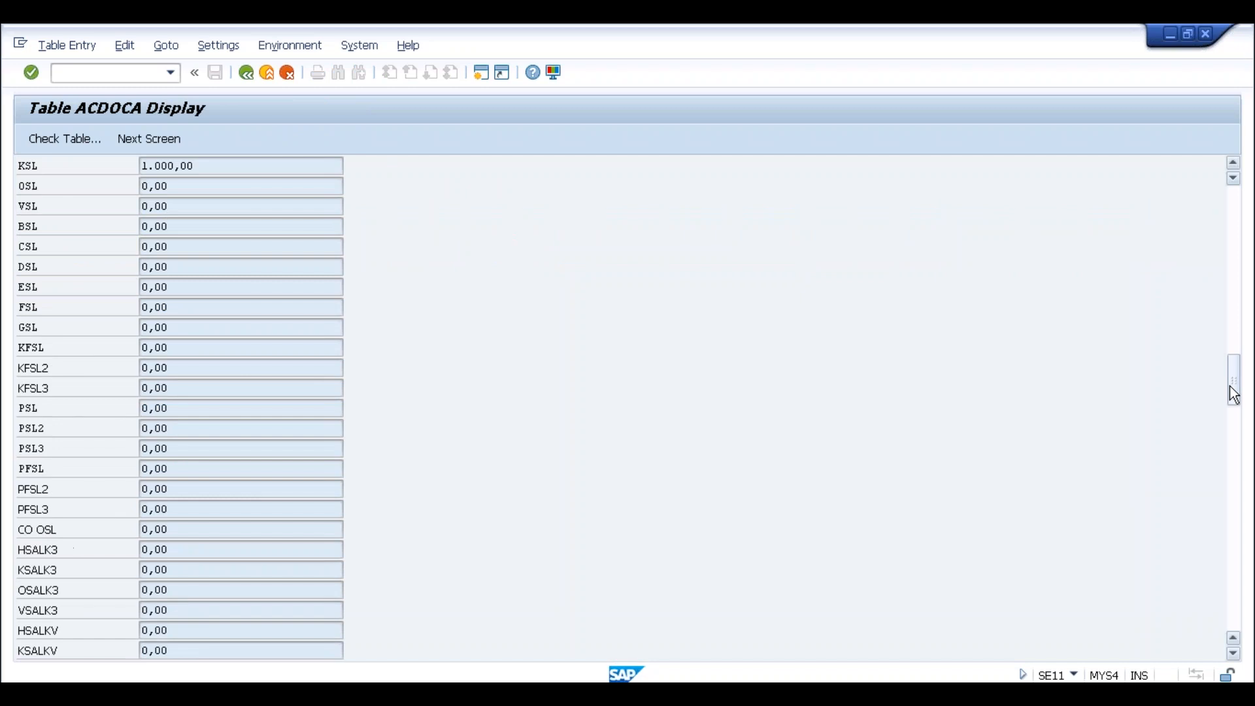
click(1236, 476)
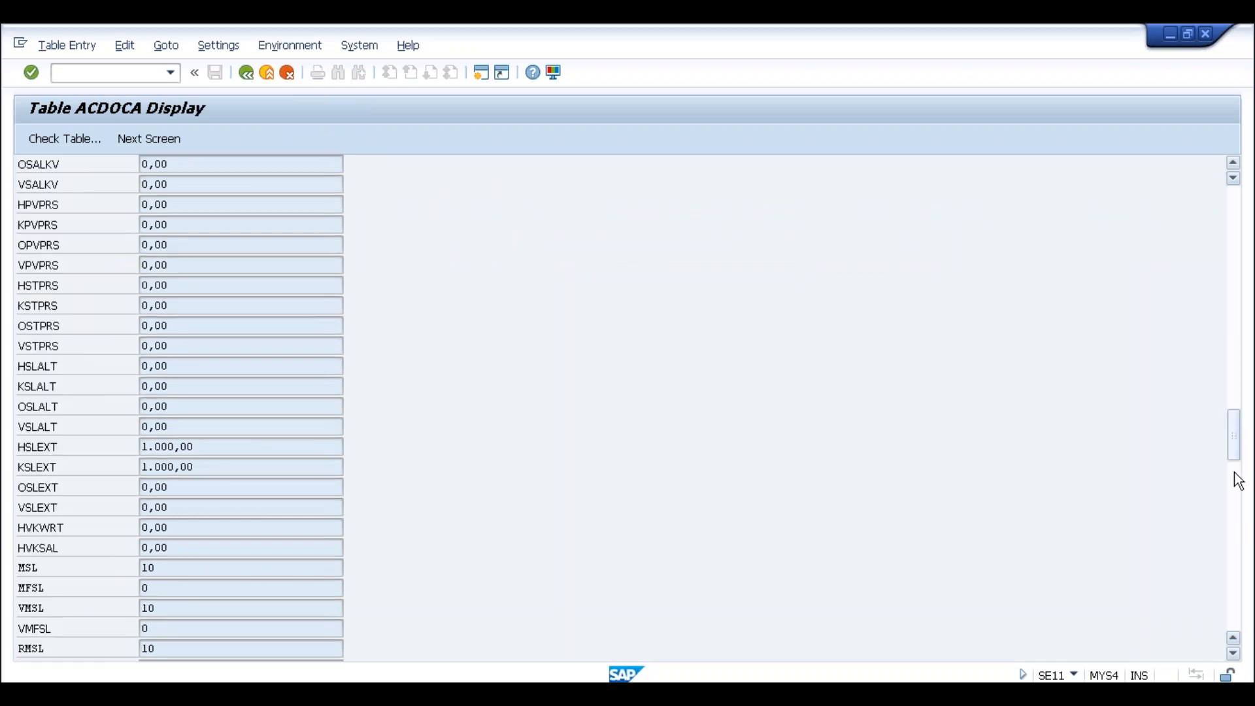
click(1237, 527)
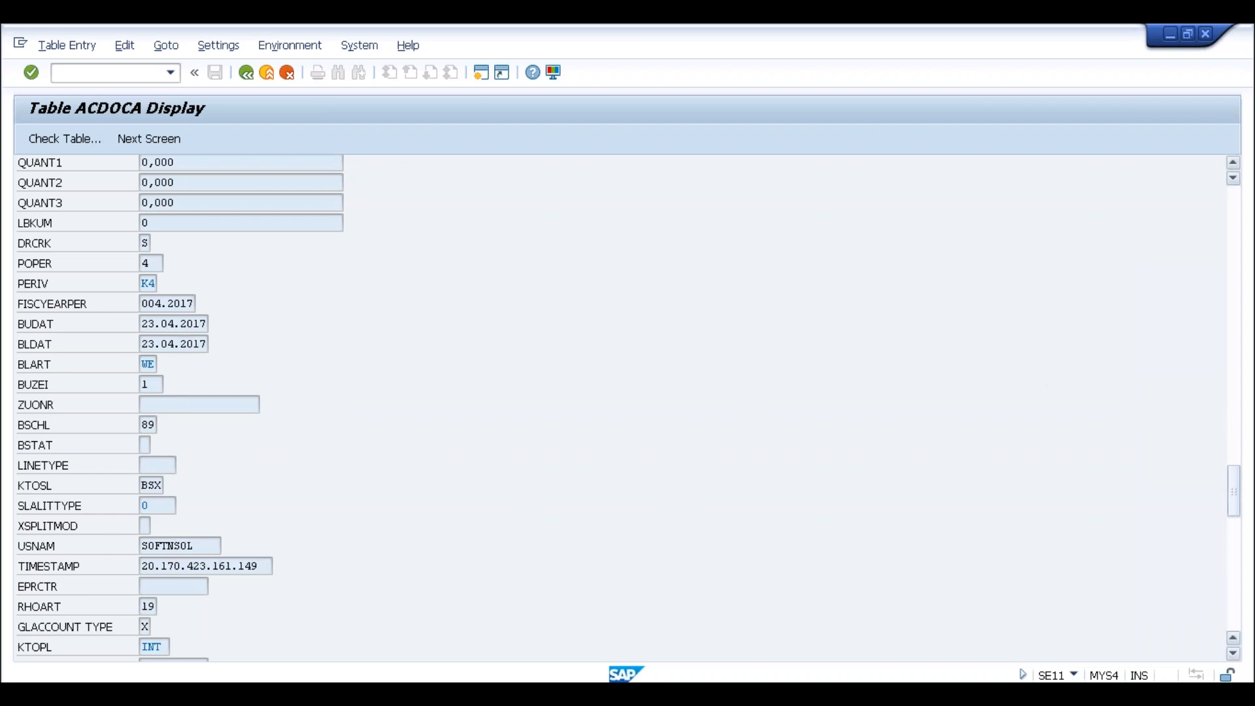
click(1234, 541)
click(1232, 605)
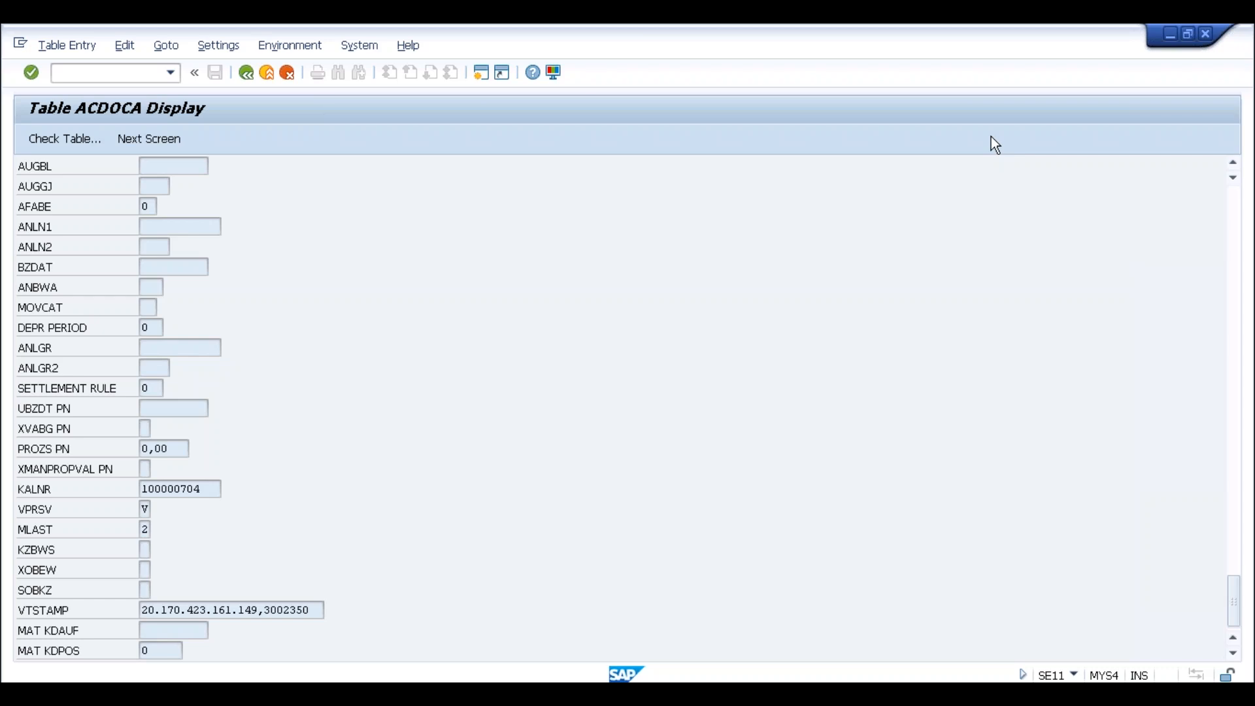
Go back through the entries list and selection screen to the dictionary start screen
click(246, 73)
click(245, 74)
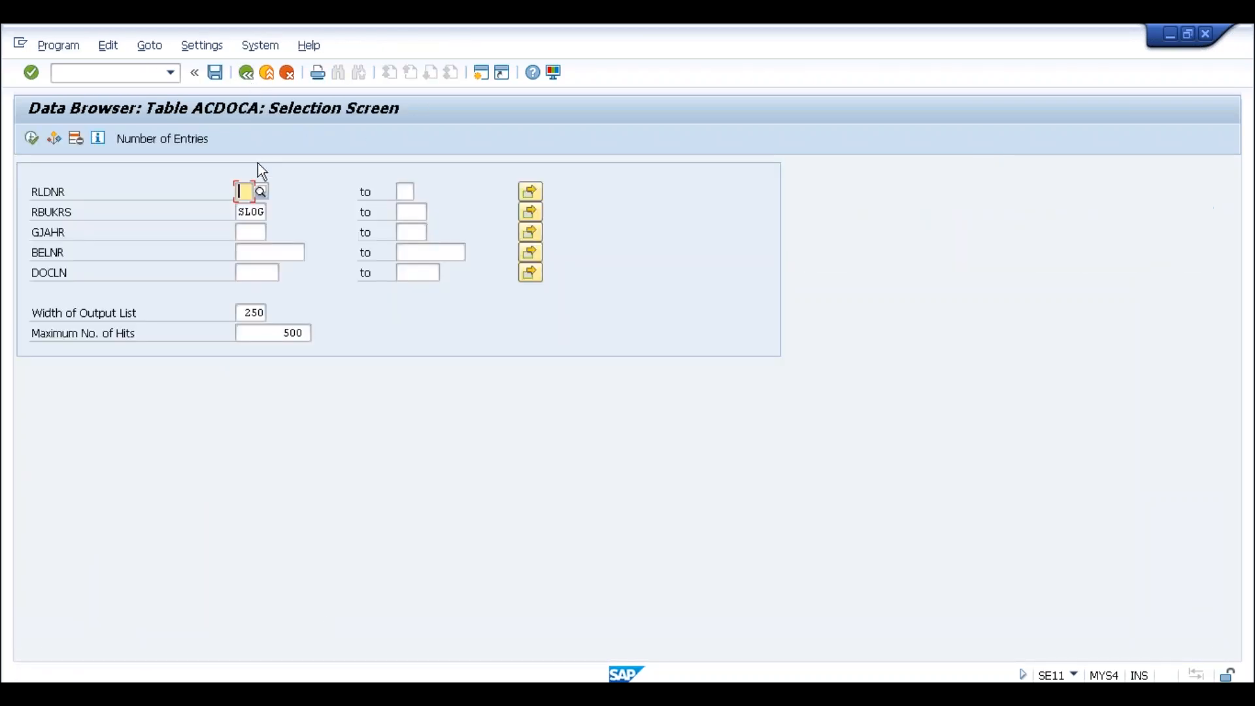
click(247, 74)
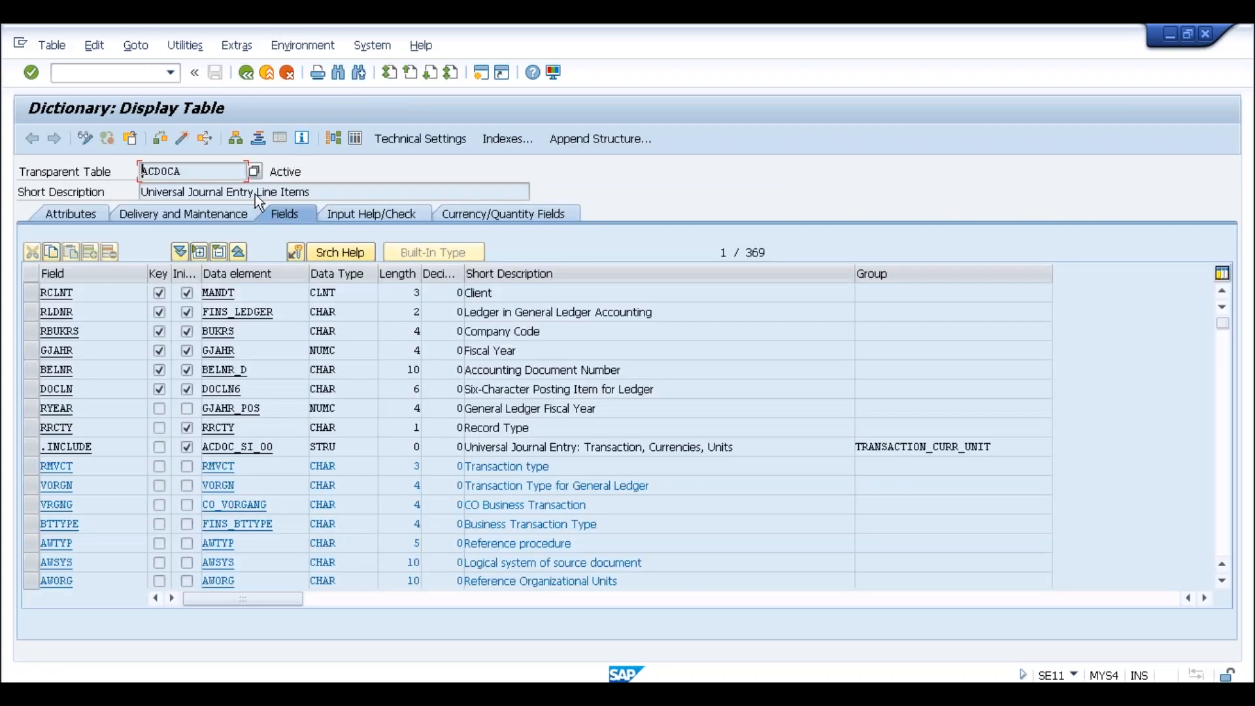
click(250, 79)
Display the MATDOC table definition and highlight the MATBF field's description
text(mat)
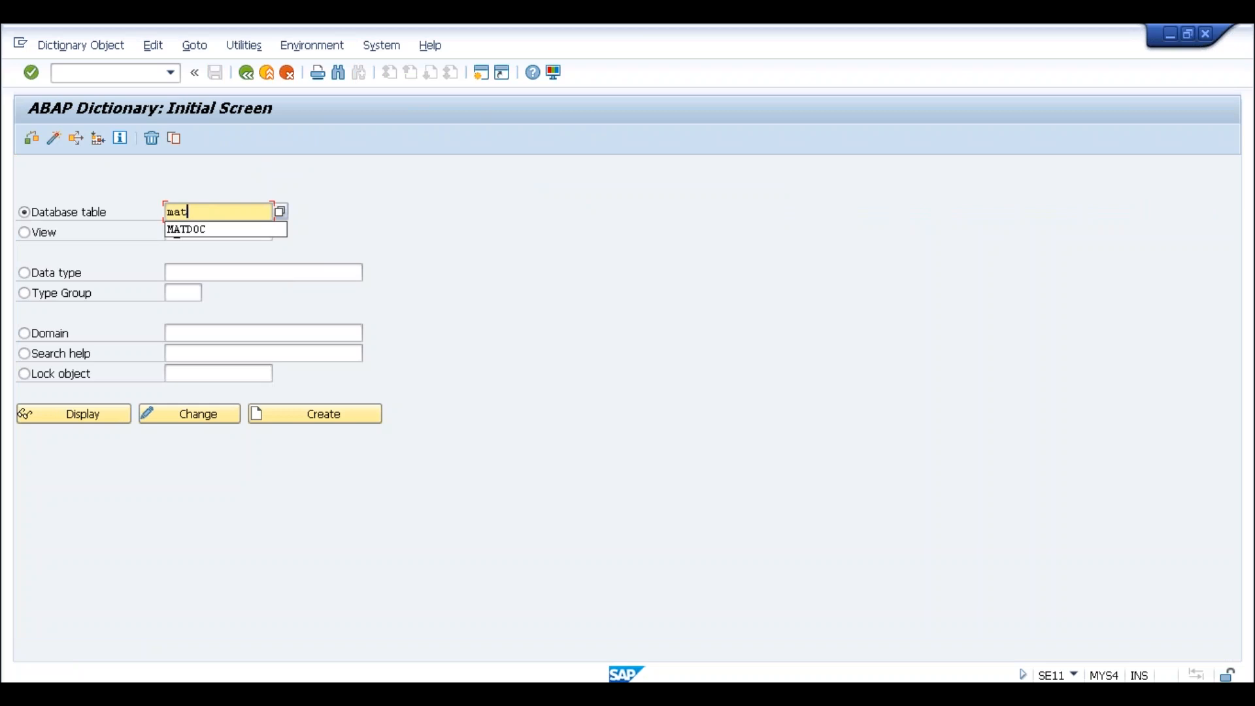
key(Down)
key(Return)
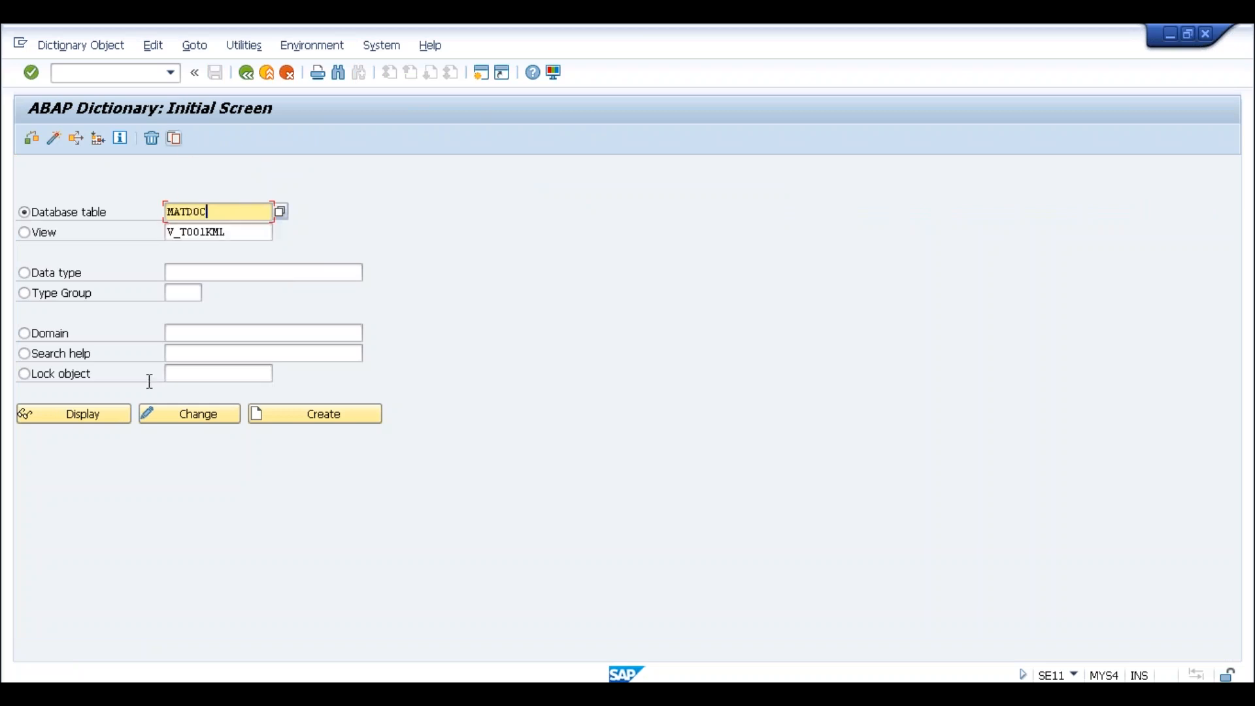
click(69, 418)
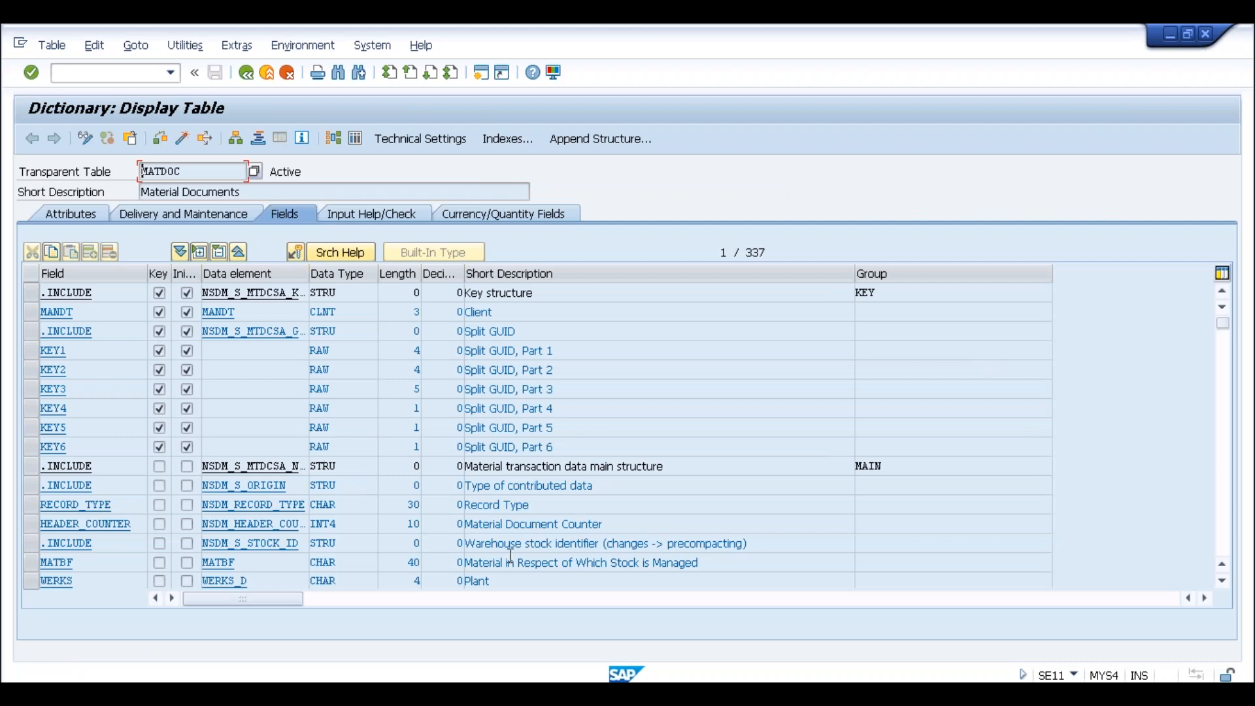
drag(698, 562, 468, 562)
List MATDOC contents filtered to plant SLOG, showing the single entry for material 10000075
click(356, 139)
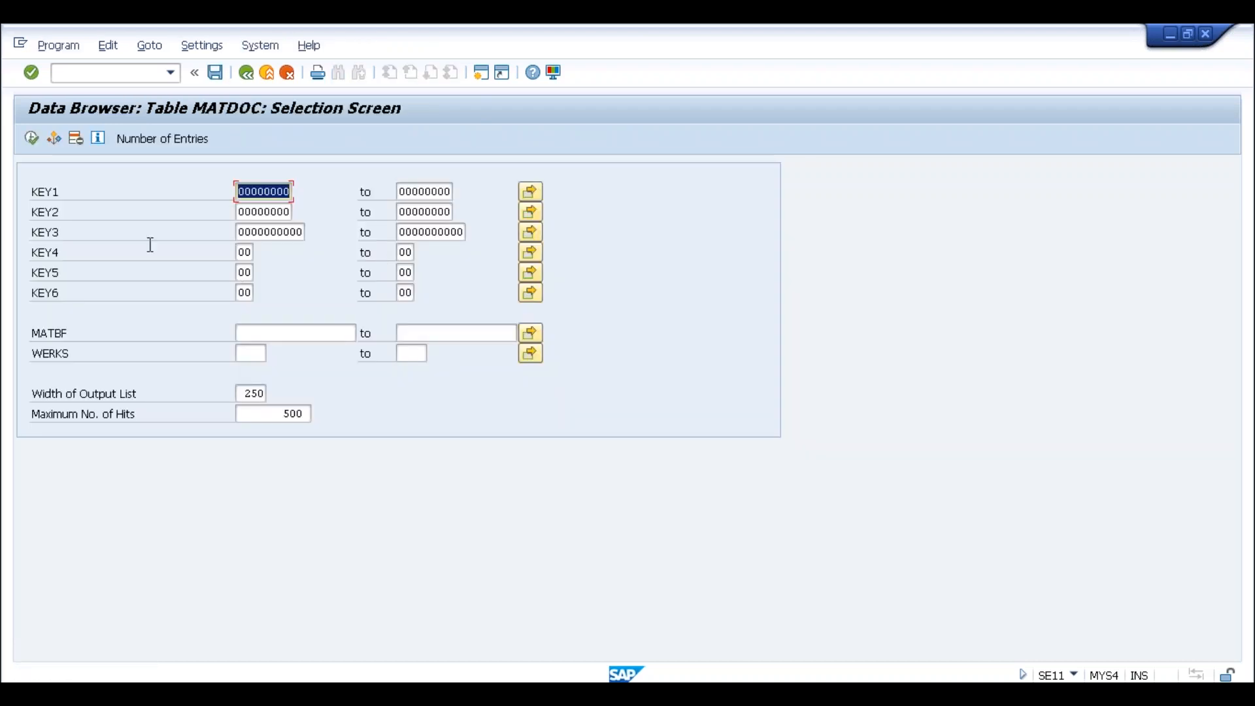
click(264, 355)
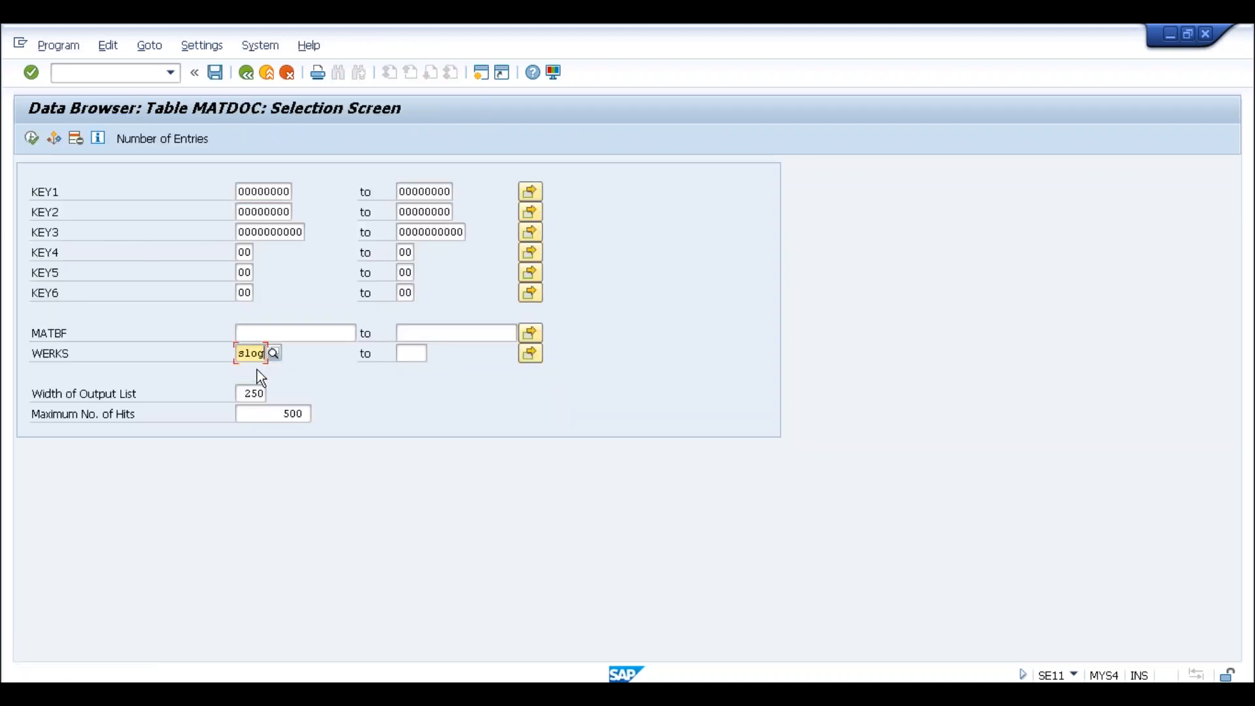
click(33, 139)
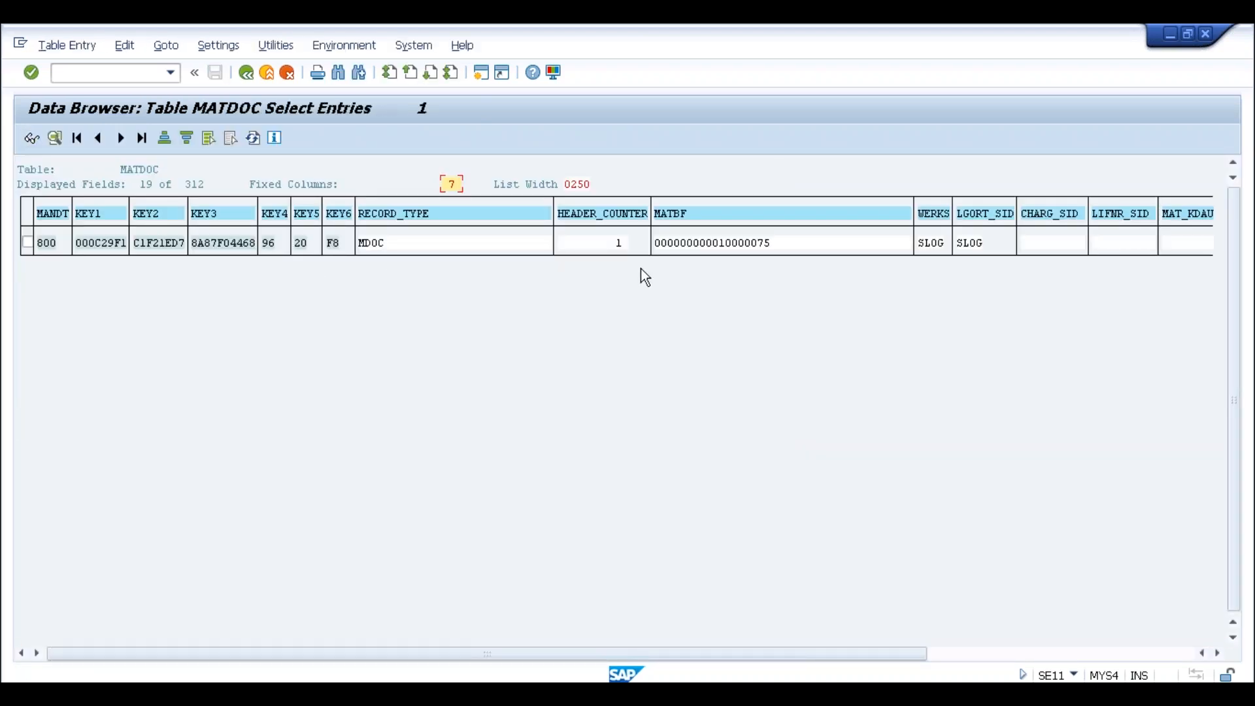
click(715, 244)
Open the single MATDOC record and page down to the material document number fields
double_click(689, 246)
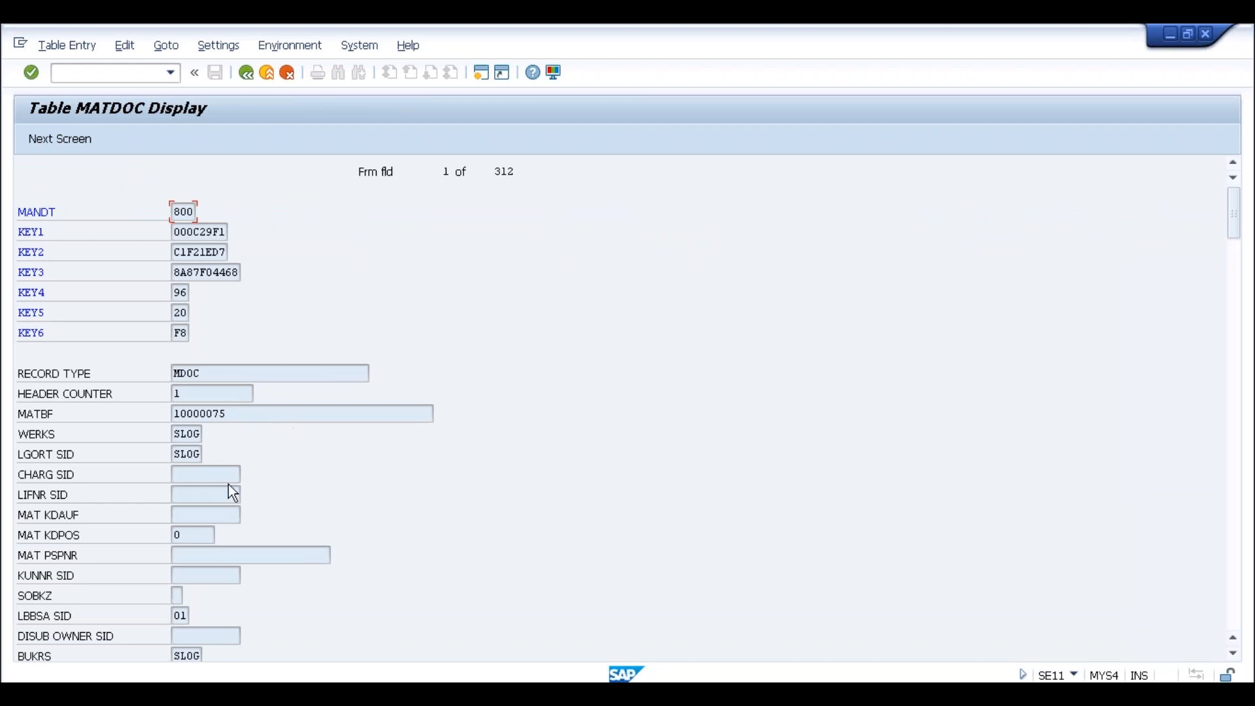
click(208, 497)
click(194, 415)
scroll(216, 464, down, 1)
scroll(215, 465, down, 3)
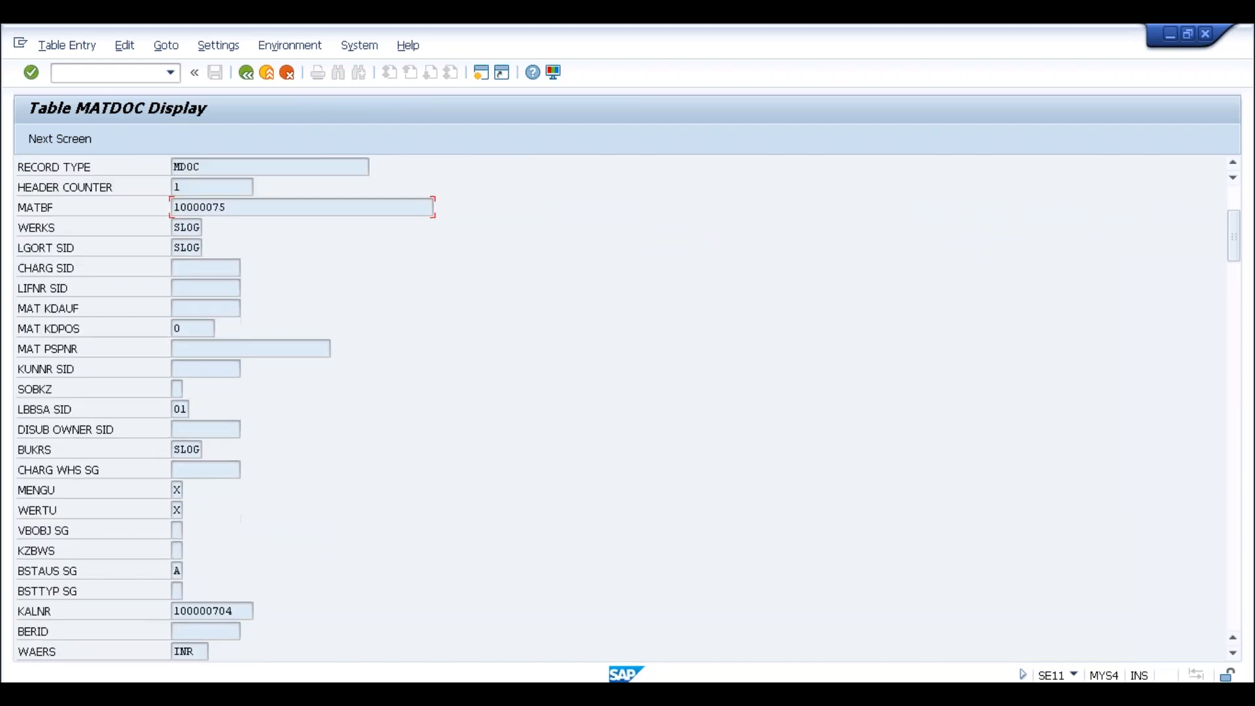
scroll(214, 464, down, 2)
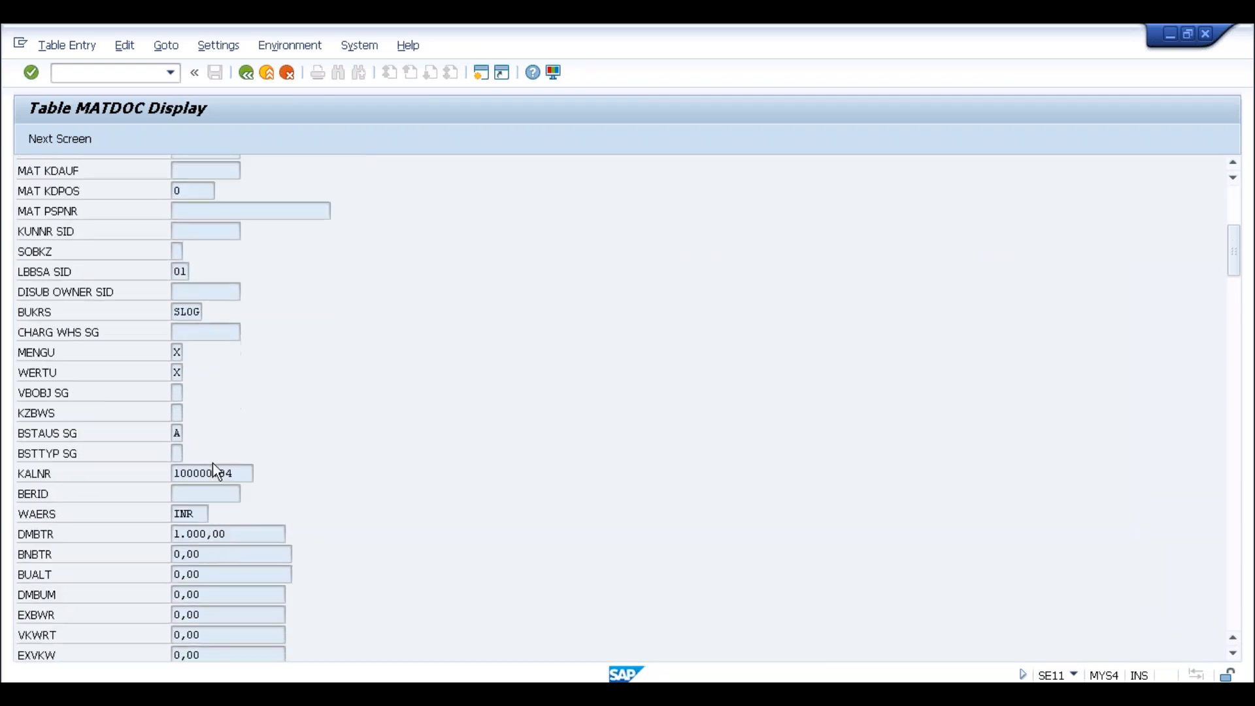
scroll(212, 462, down, 1)
scroll(516, 461, up, 3)
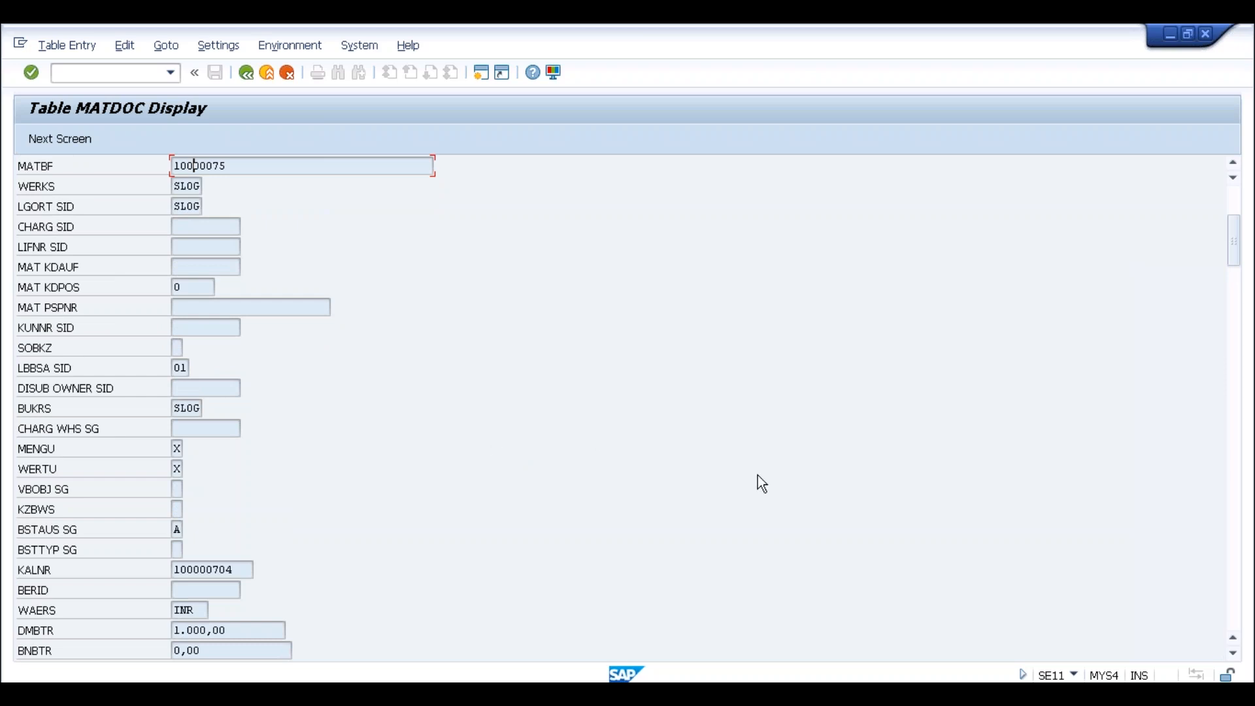
click(1238, 494)
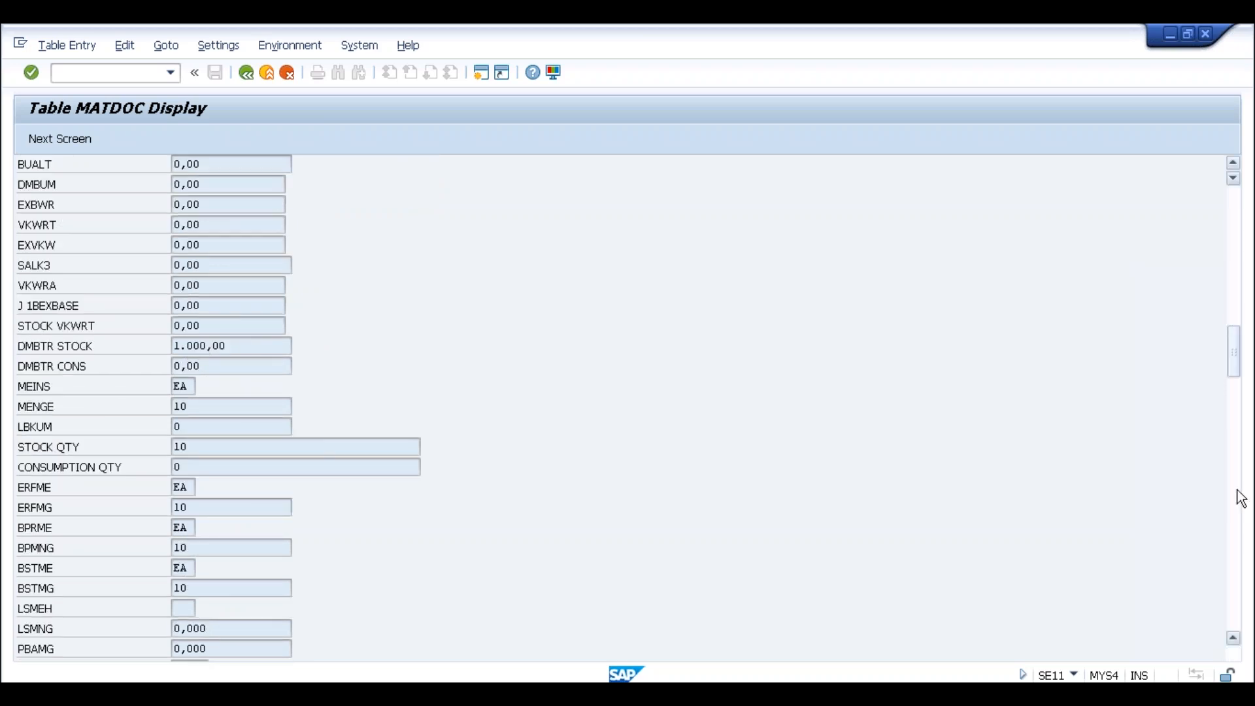
click(1238, 494)
click(1238, 495)
click(1238, 495)
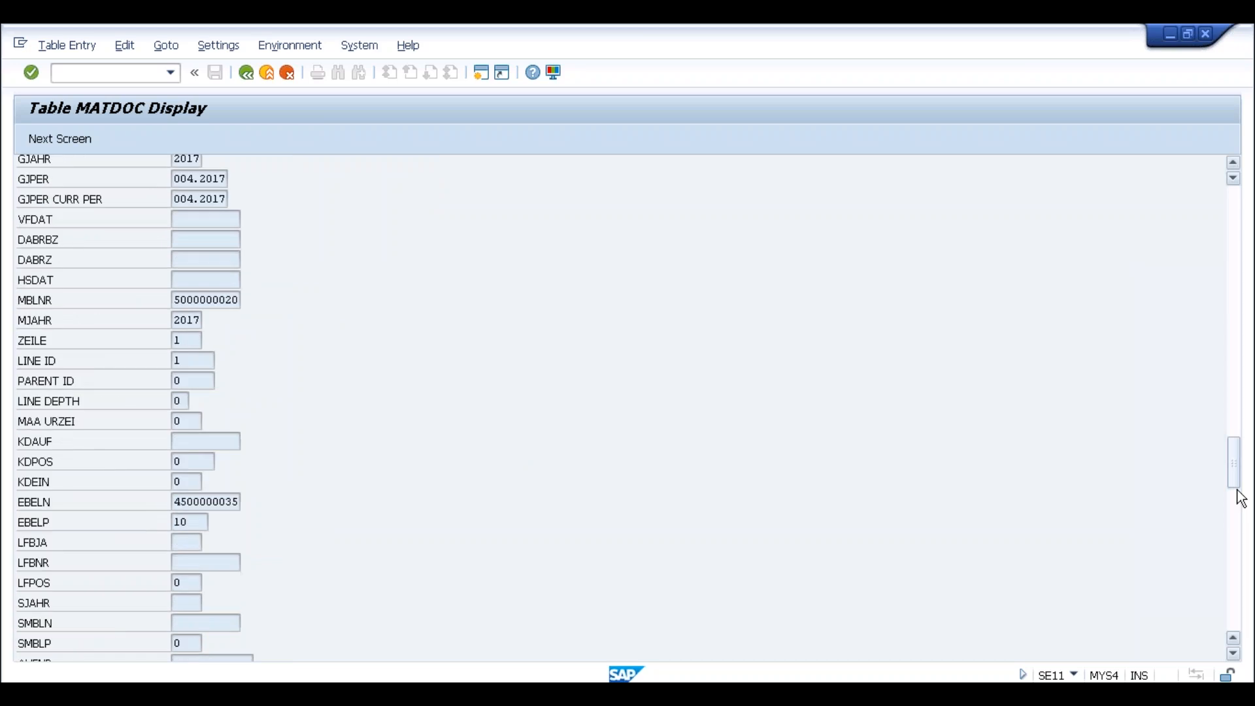
drag(174, 299, 246, 303)
click(246, 302)
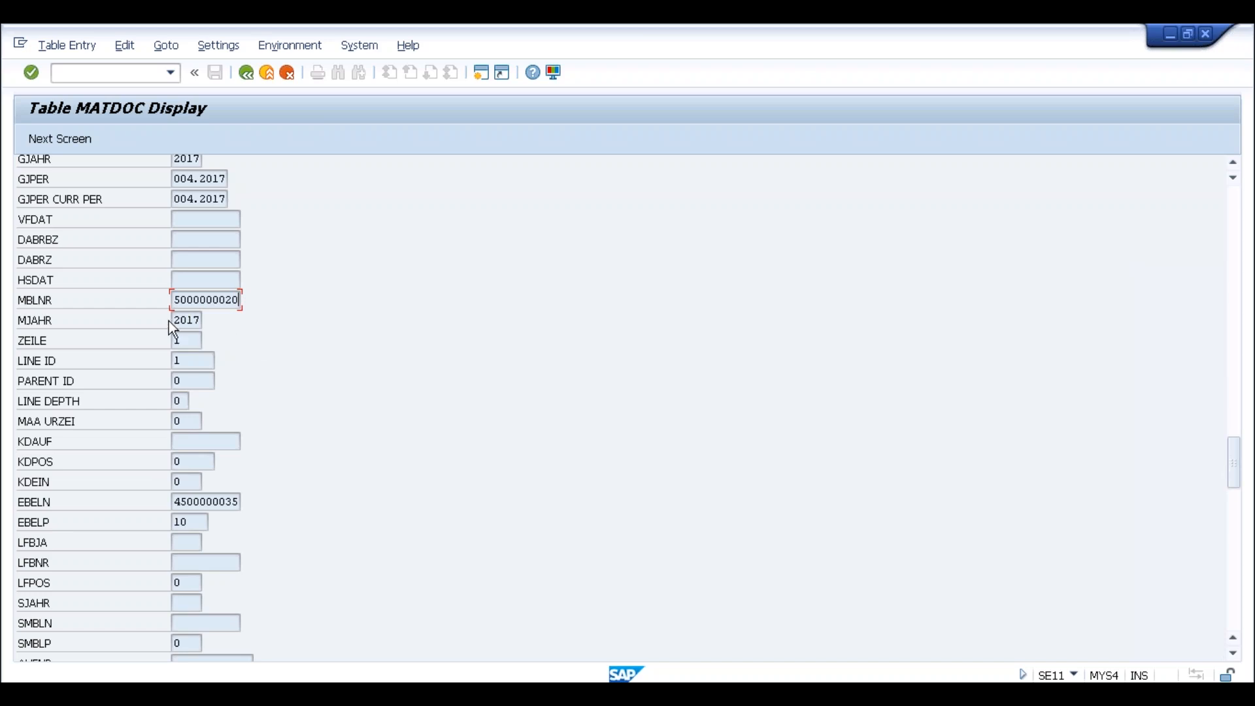
click(174, 302)
drag(174, 300, 247, 297)
click(246, 297)
drag(175, 321, 207, 323)
click(207, 322)
click(176, 502)
double_click(218, 503)
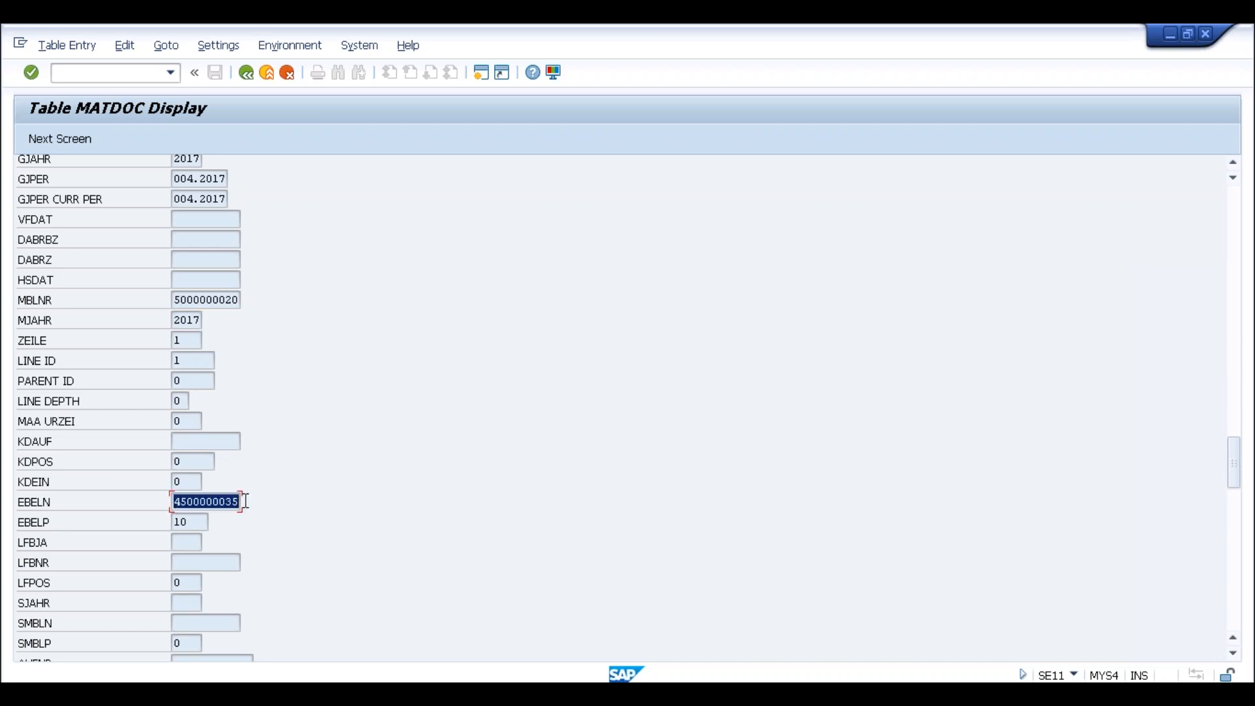
click(240, 502)
click(174, 522)
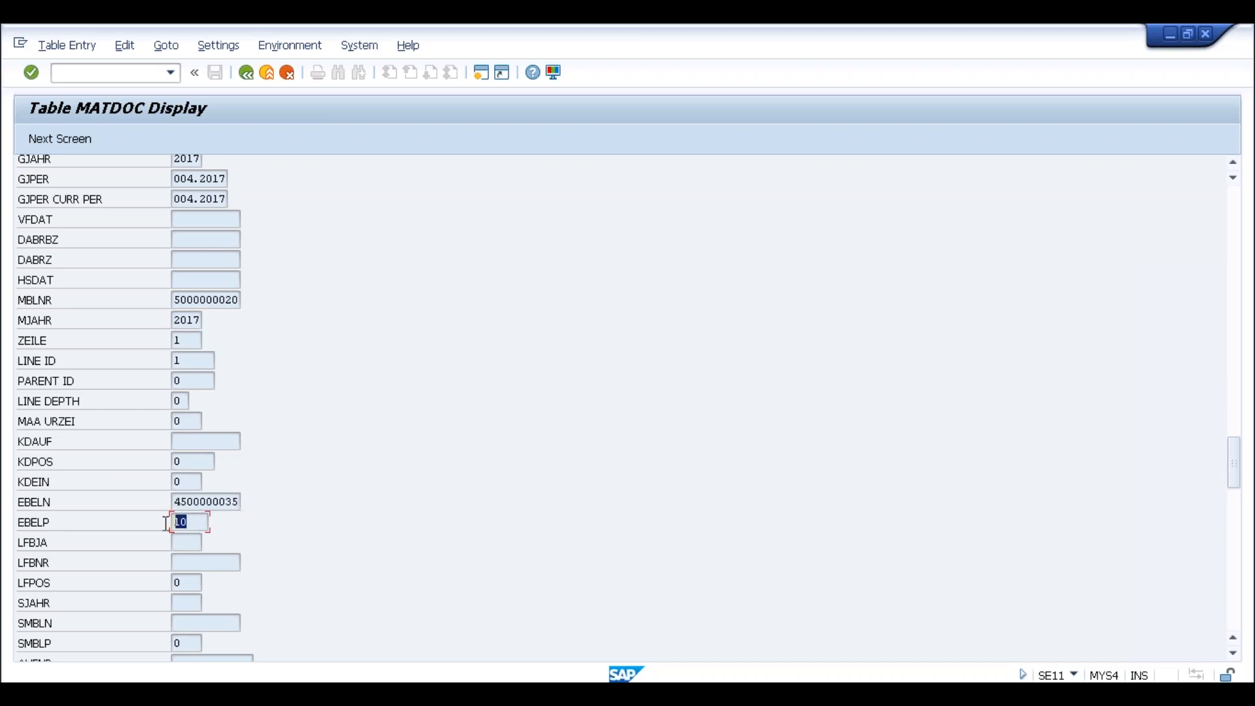
click(1233, 526)
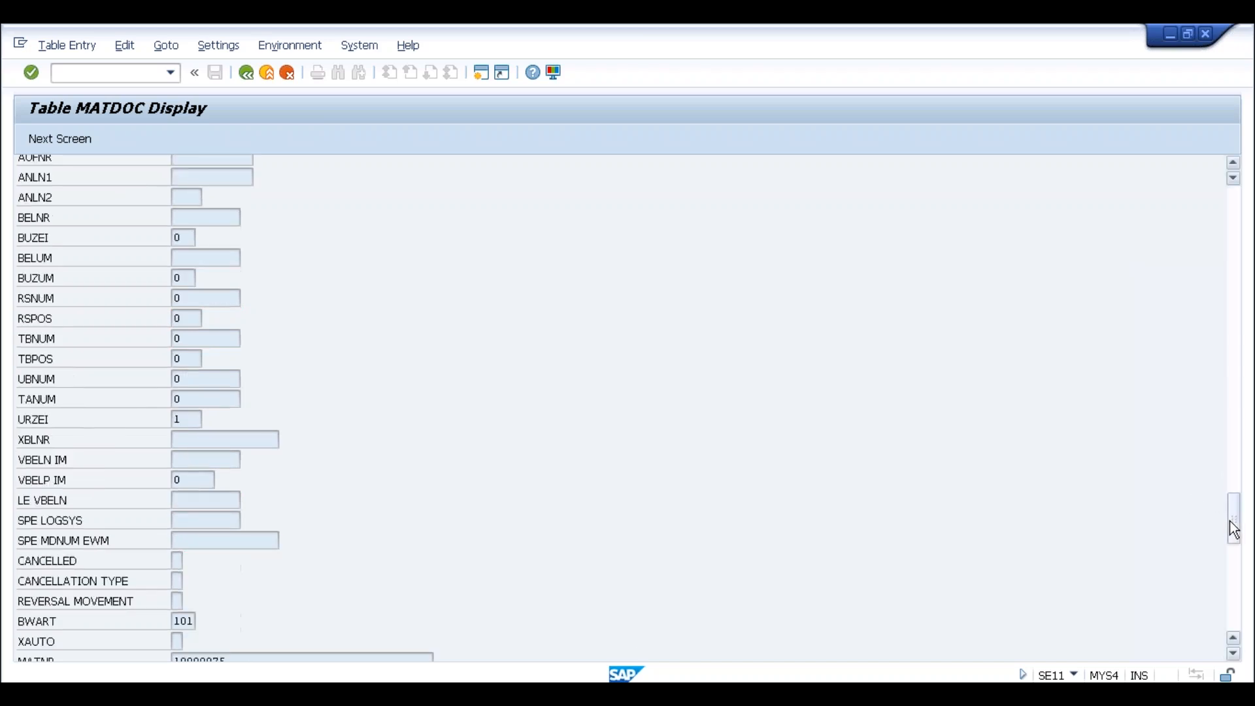
double_click(179, 625)
click(1234, 582)
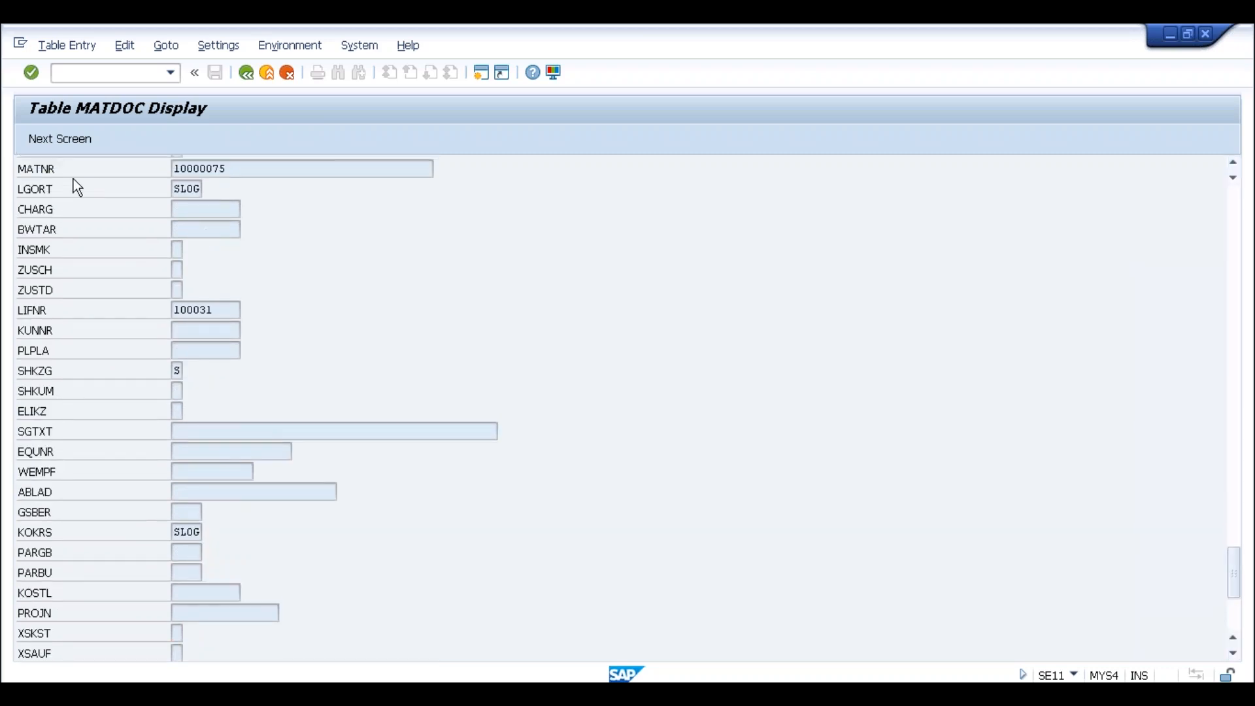
double_click(225, 169)
click(214, 309)
double_click(175, 309)
double_click(176, 535)
drag(1240, 562, 1241, 629)
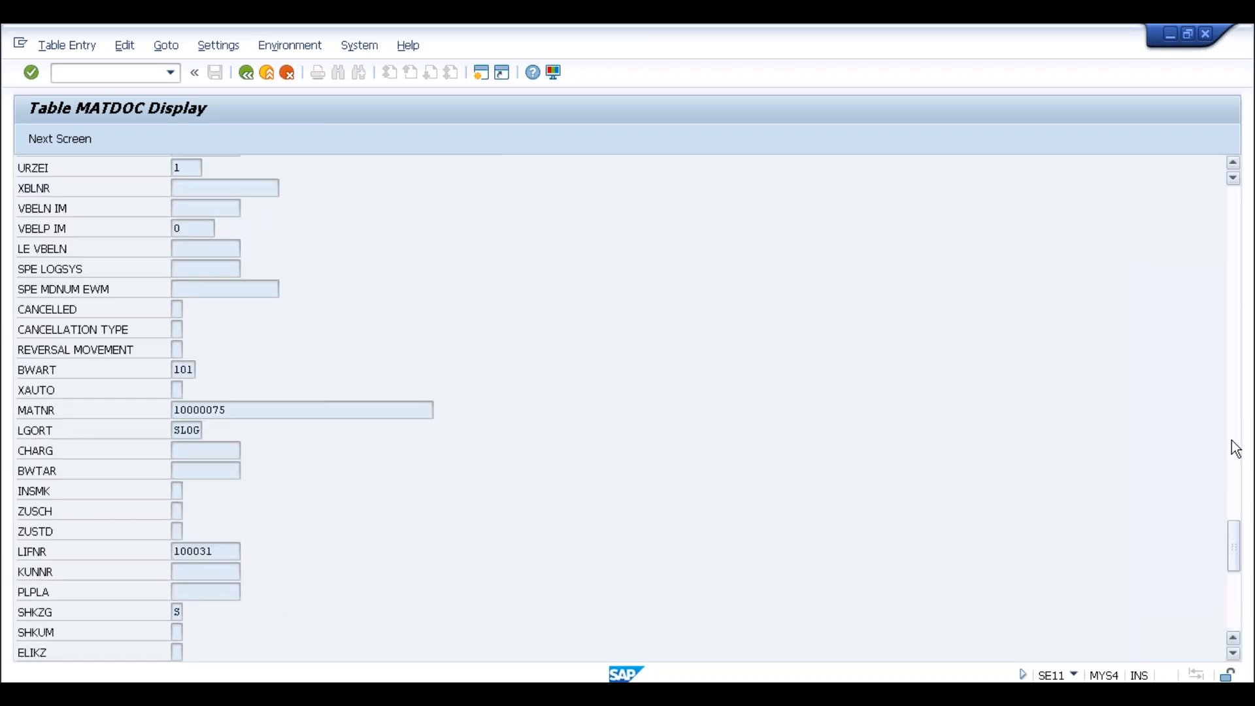
scroll(1235, 448, up, 5)
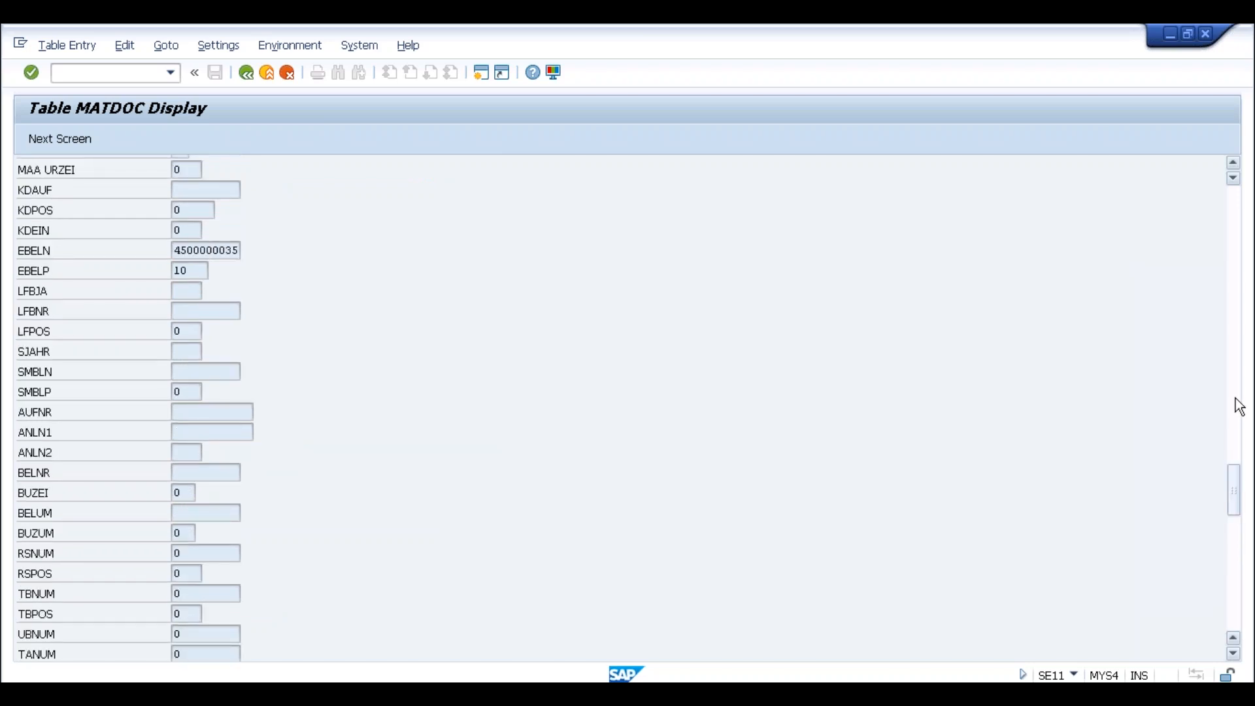
scroll(1238, 407, up, 5)
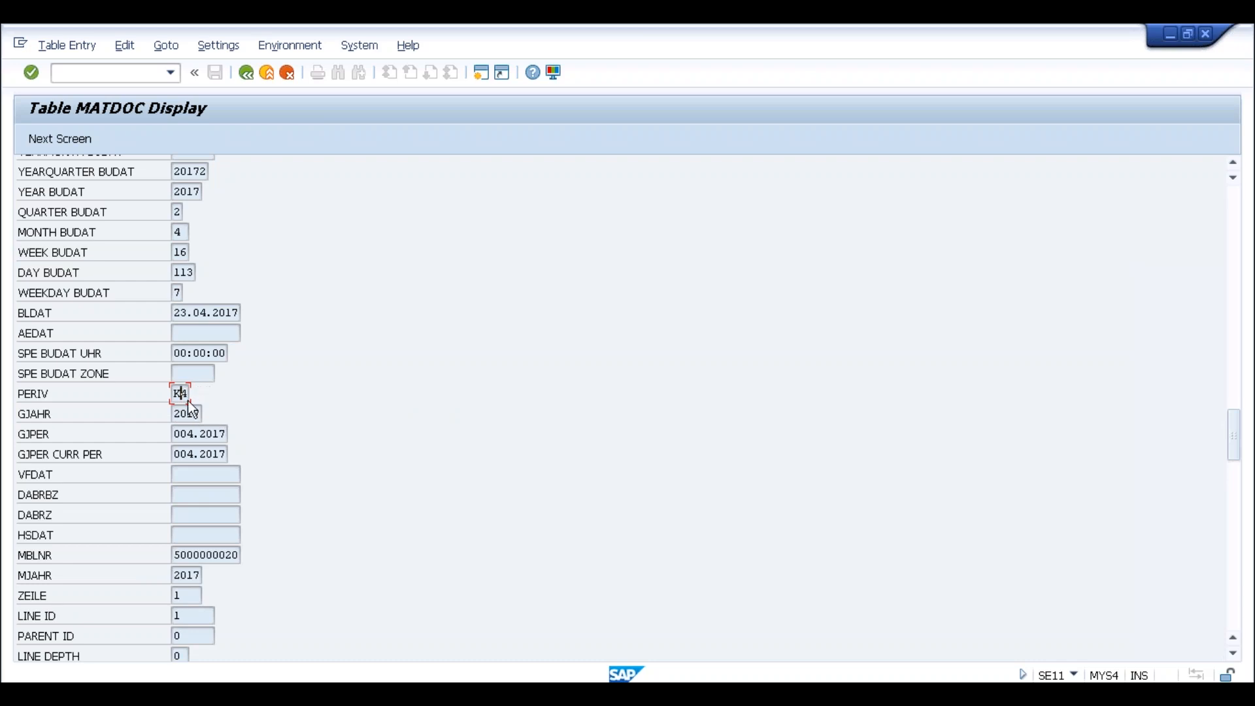
click(200, 434)
click(200, 454)
click(200, 435)
click(206, 313)
click(1231, 243)
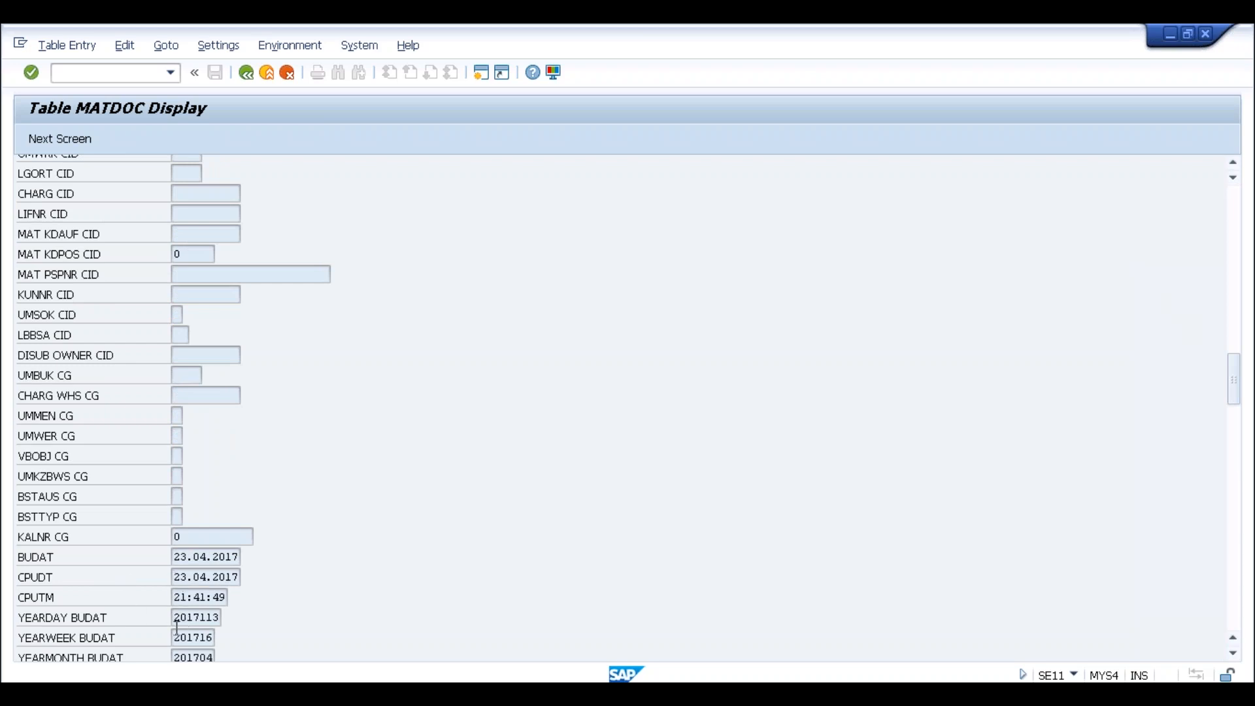
click(1240, 291)
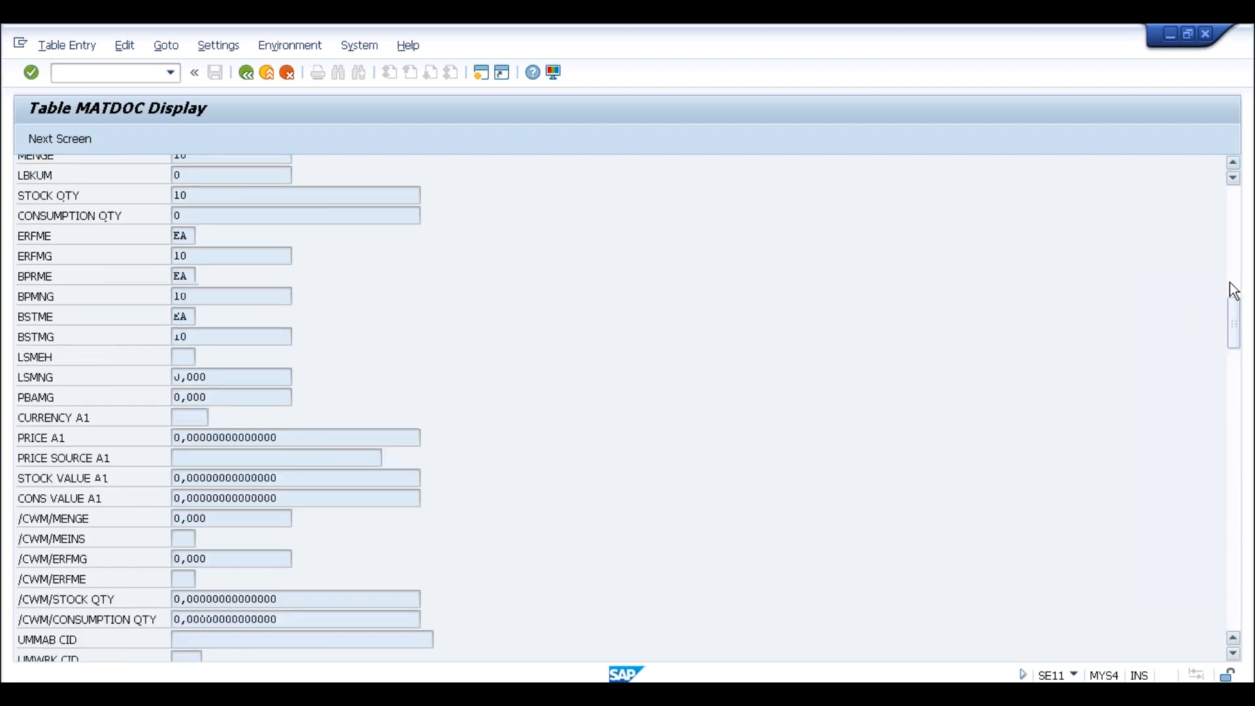
click(1237, 260)
click(1236, 238)
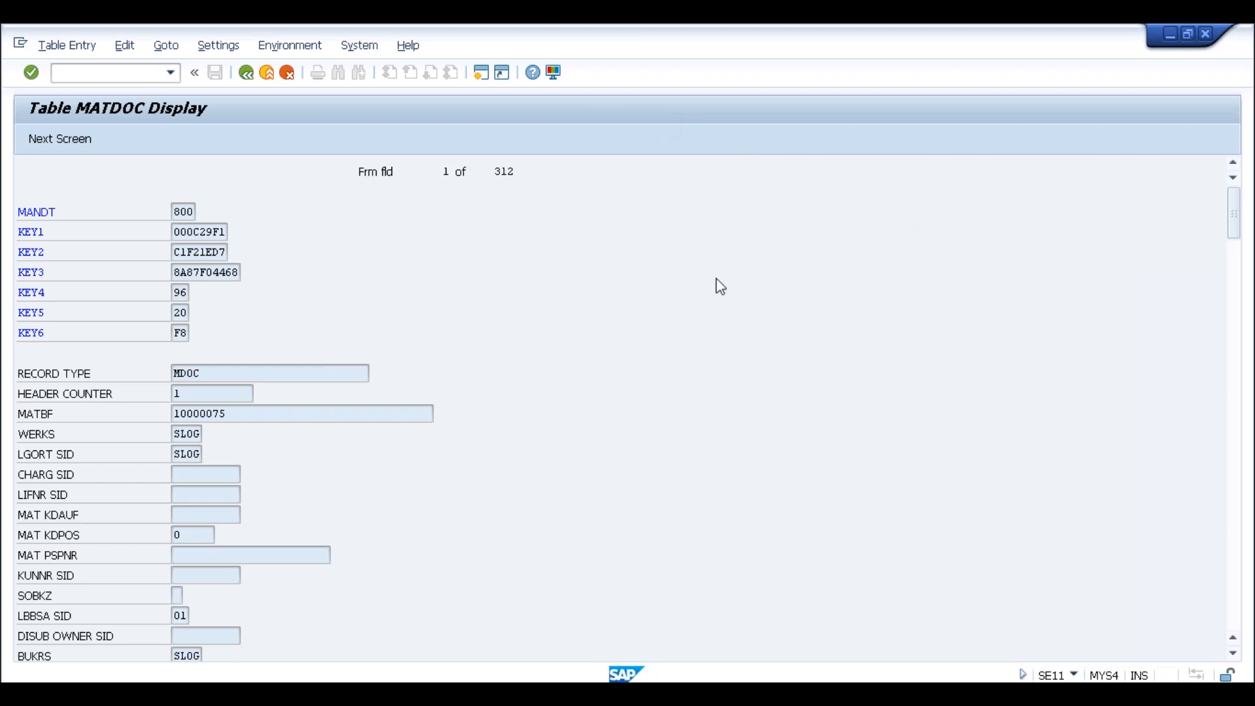
Return to the MATDOC selection screen and select the 'Vendor Account Group ... ZGRP' line in Notepad
click(245, 74)
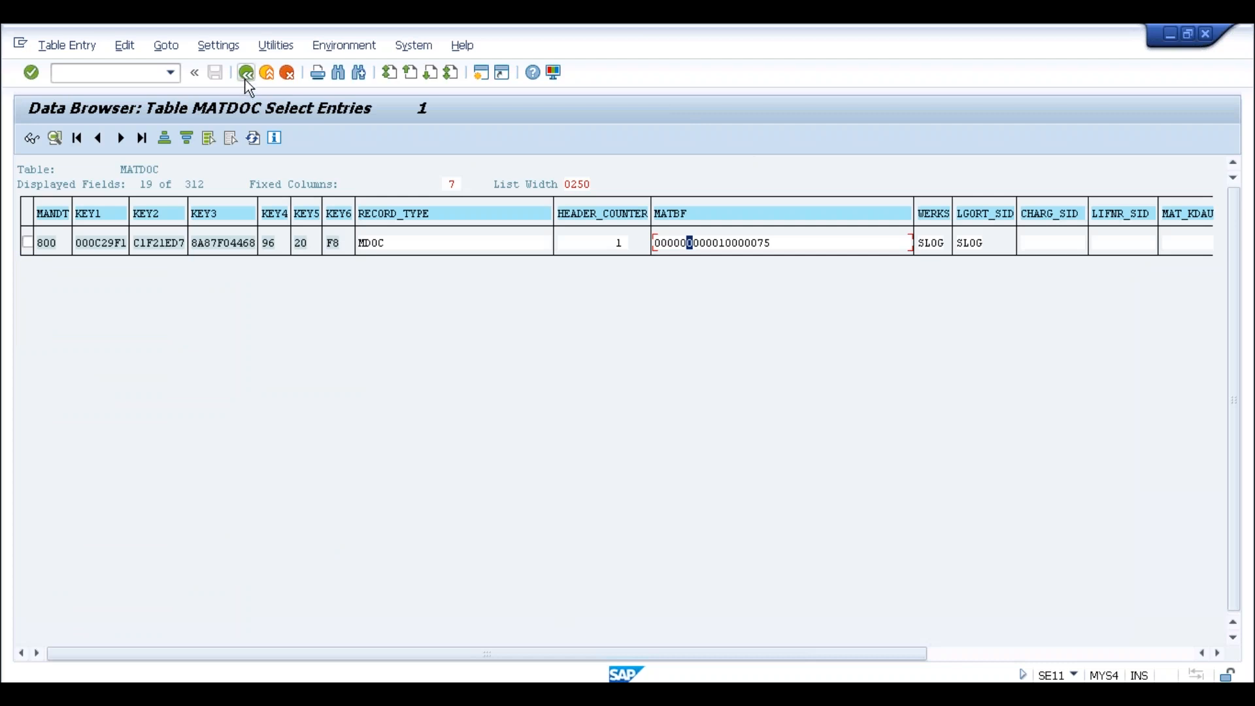
click(247, 79)
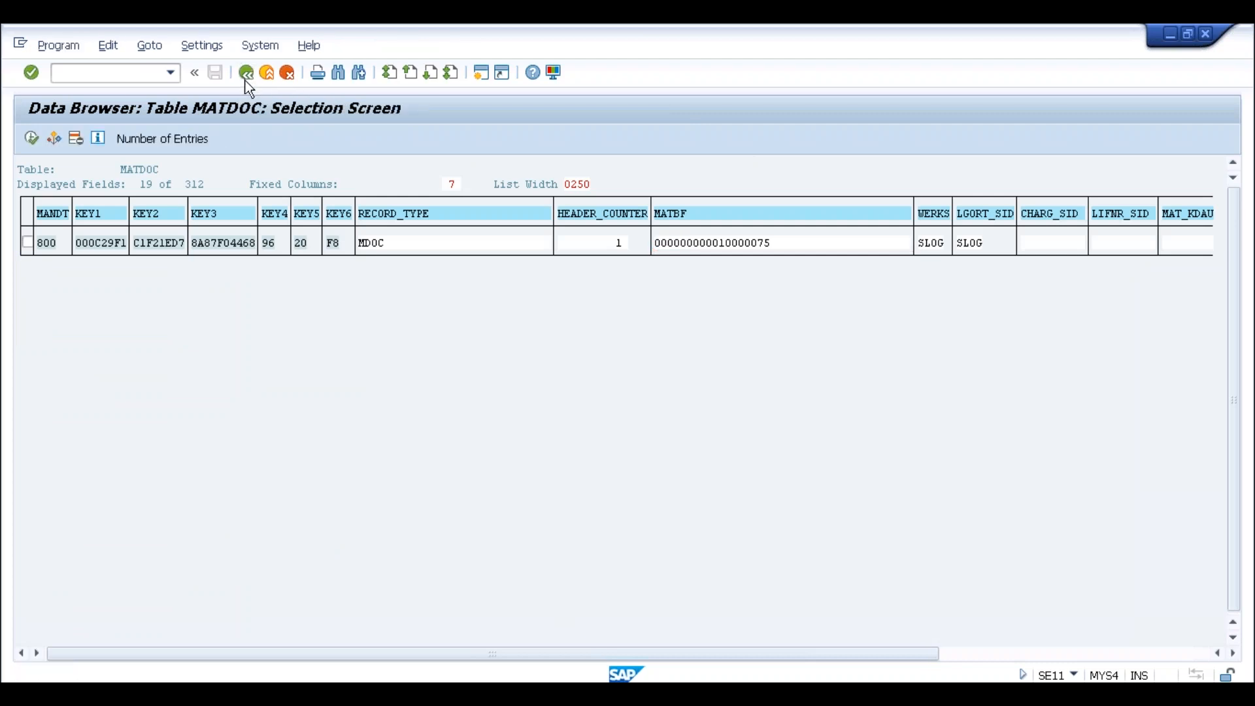
click(319, 679)
click(622, 109)
drag(623, 110, 195, 110)
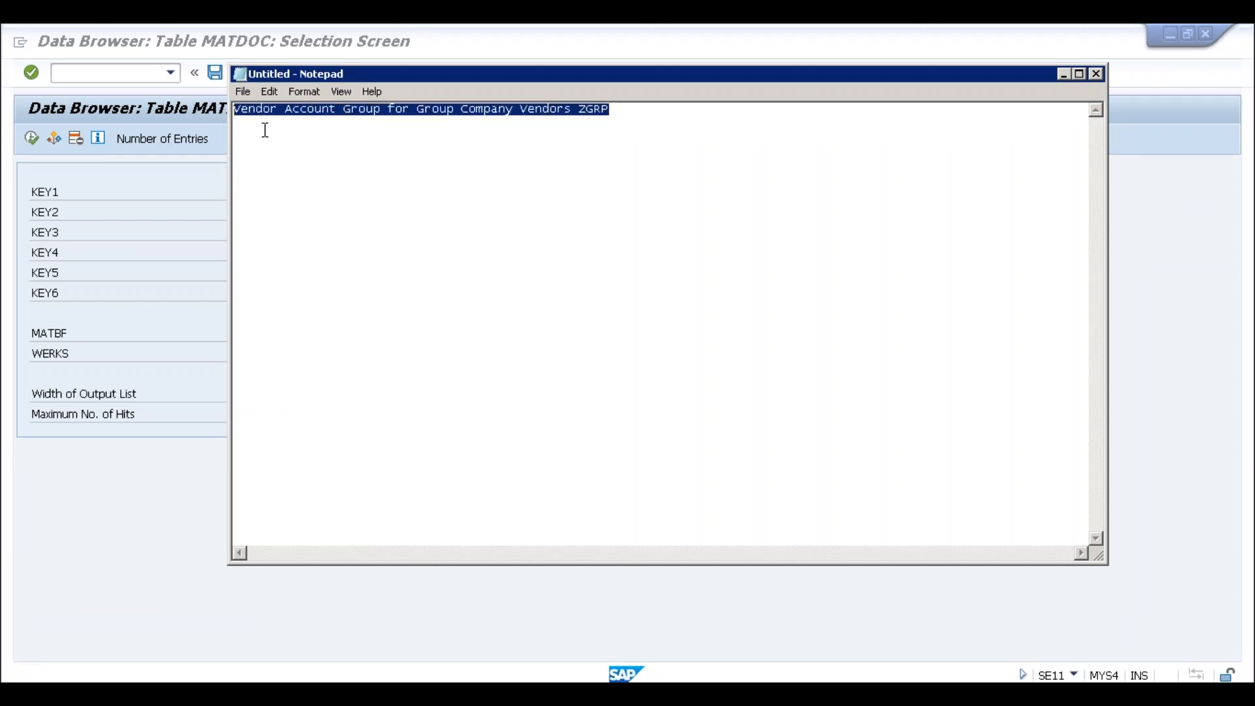
Replace the old line with 'ECC: SL01 (Having 10 Years of Data - EBEW, EBEWN)'
key(Delete)
text(E)
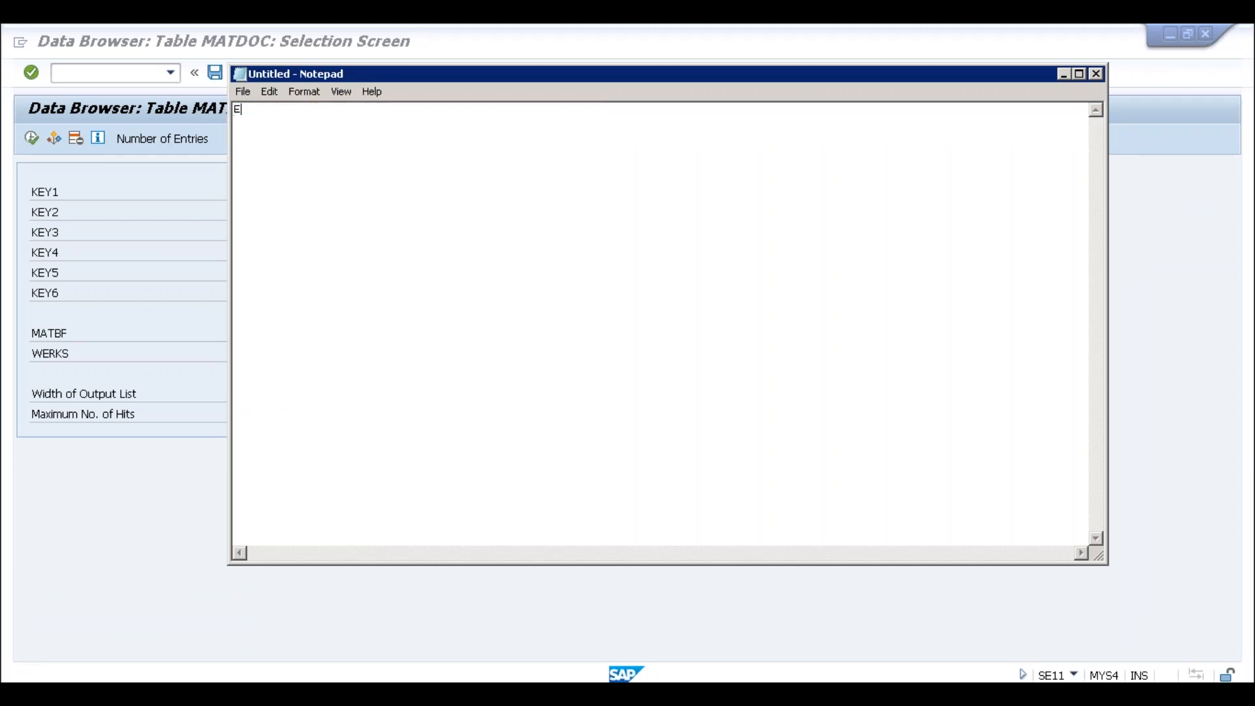
text(CC: SL01 (Having 10 )
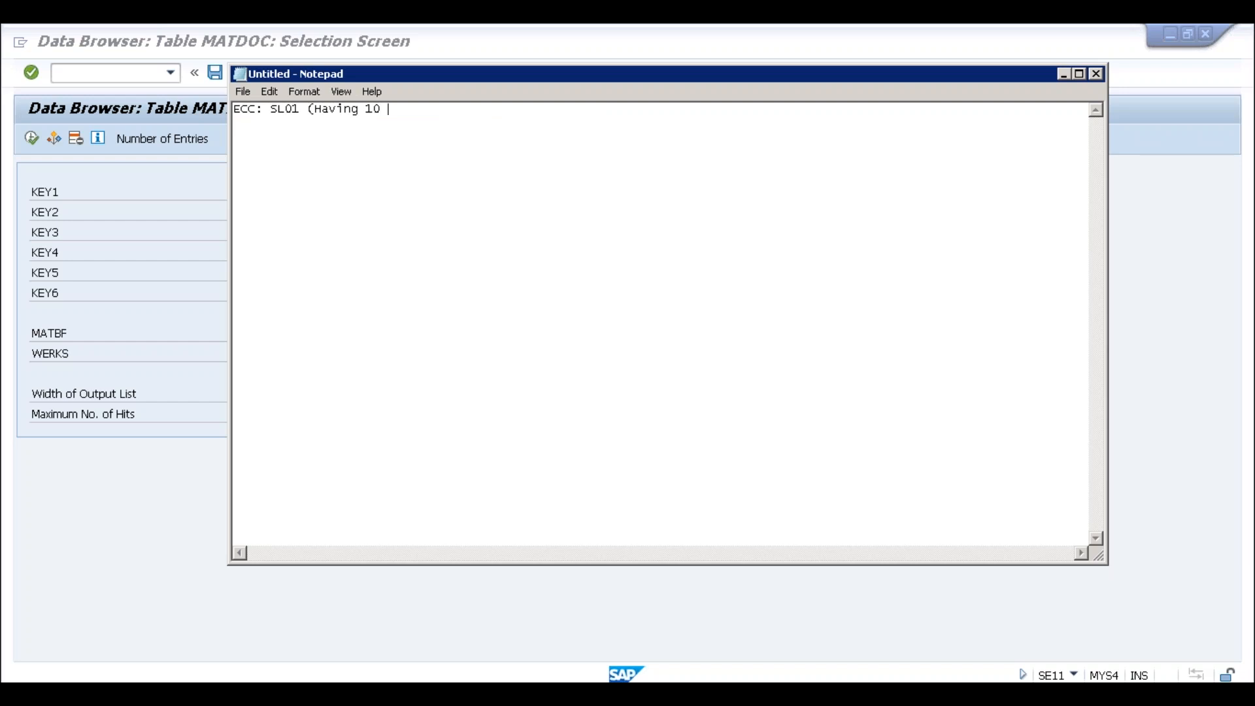
text(Years of Data - )
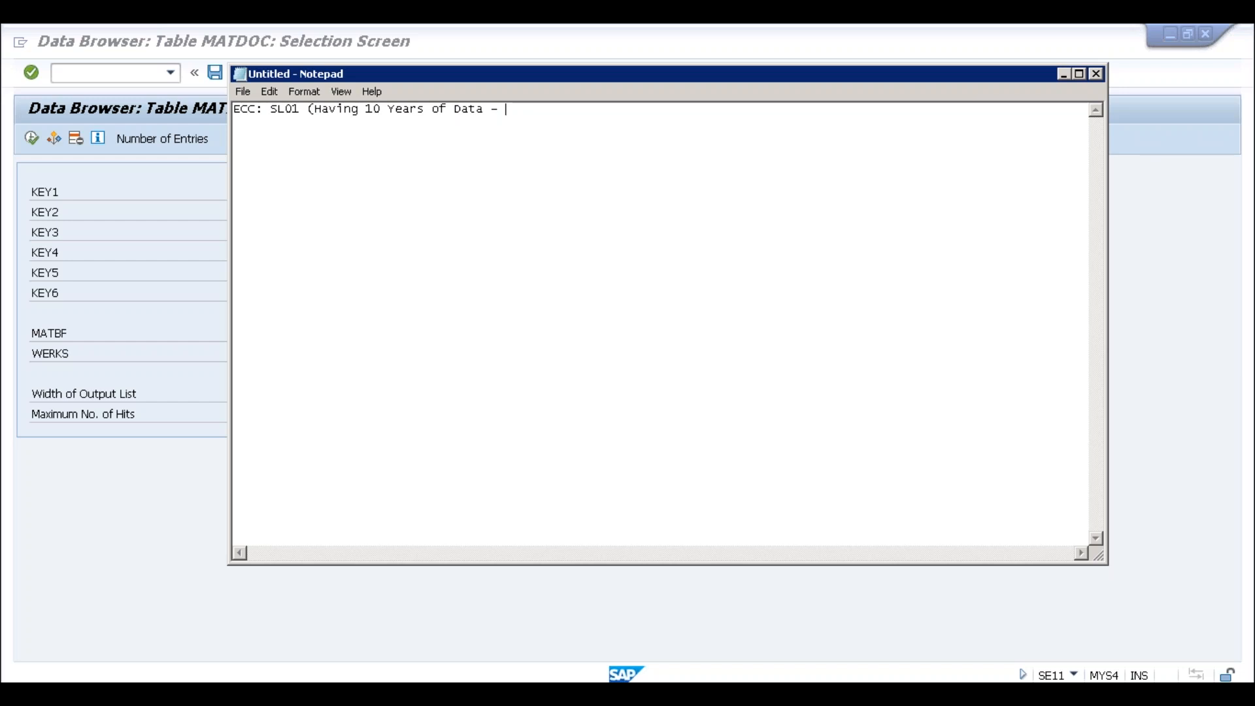
text(WBWE)
key(BackSpace)
key(BackSpace)
key(BackSpace)
key(BackSpace)
text(EB)
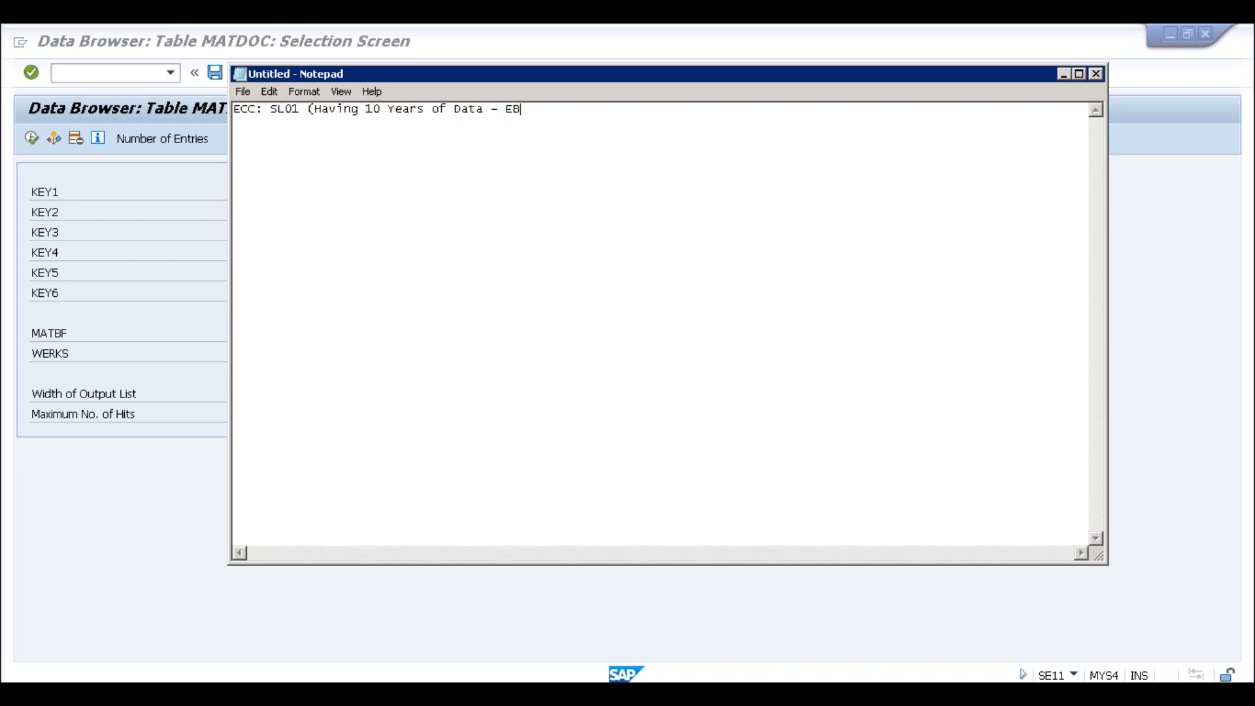
text(EW)
click(371, 111)
click(547, 111)
key(BackSpace)
text(, EBEWN))
Highlight 'Having 10 Years', SL01 and the EBEW, EBEWN table names in the ECC note
click(463, 113)
click(491, 112)
click(520, 111)
click(542, 112)
drag(317, 110, 419, 111)
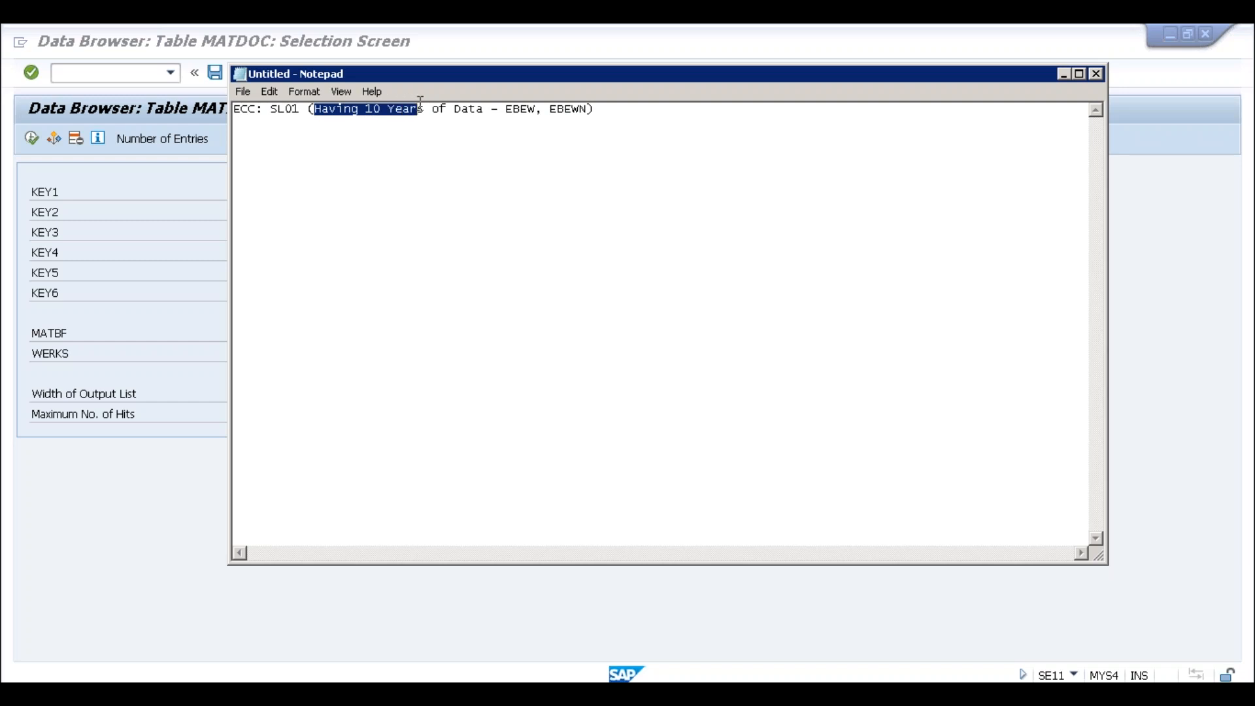
click(426, 112)
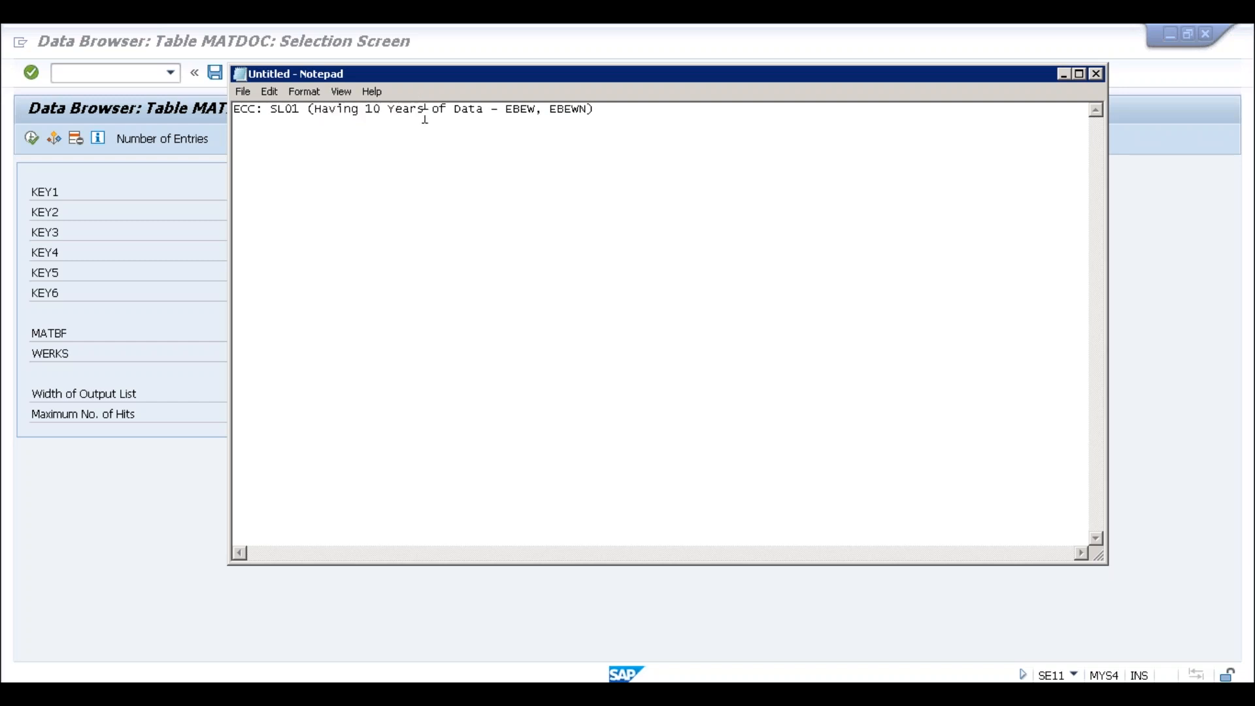
click(303, 111)
click(257, 115)
click(383, 116)
drag(506, 112, 600, 112)
click(603, 111)
Add the line 'S/4 HANA (Activated ML for SL01) - MBEW' below the ECC note
key(Return)
text(S/4 HANA (Activated )
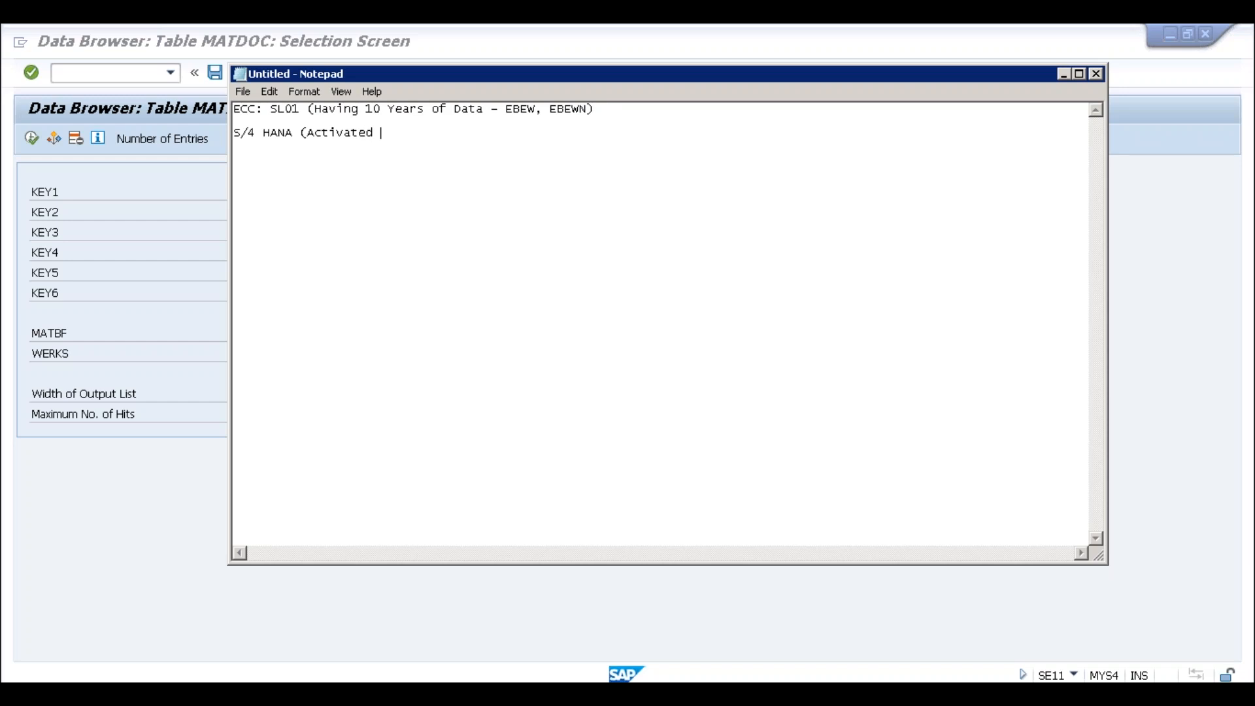
text(ML for SL01) - MBEW)
drag(506, 110, 521, 134)
click(580, 132)
click(508, 105)
click(523, 134)
key(Return)
key(Return)
click(559, 140)
key(Return)
drag(505, 109, 592, 108)
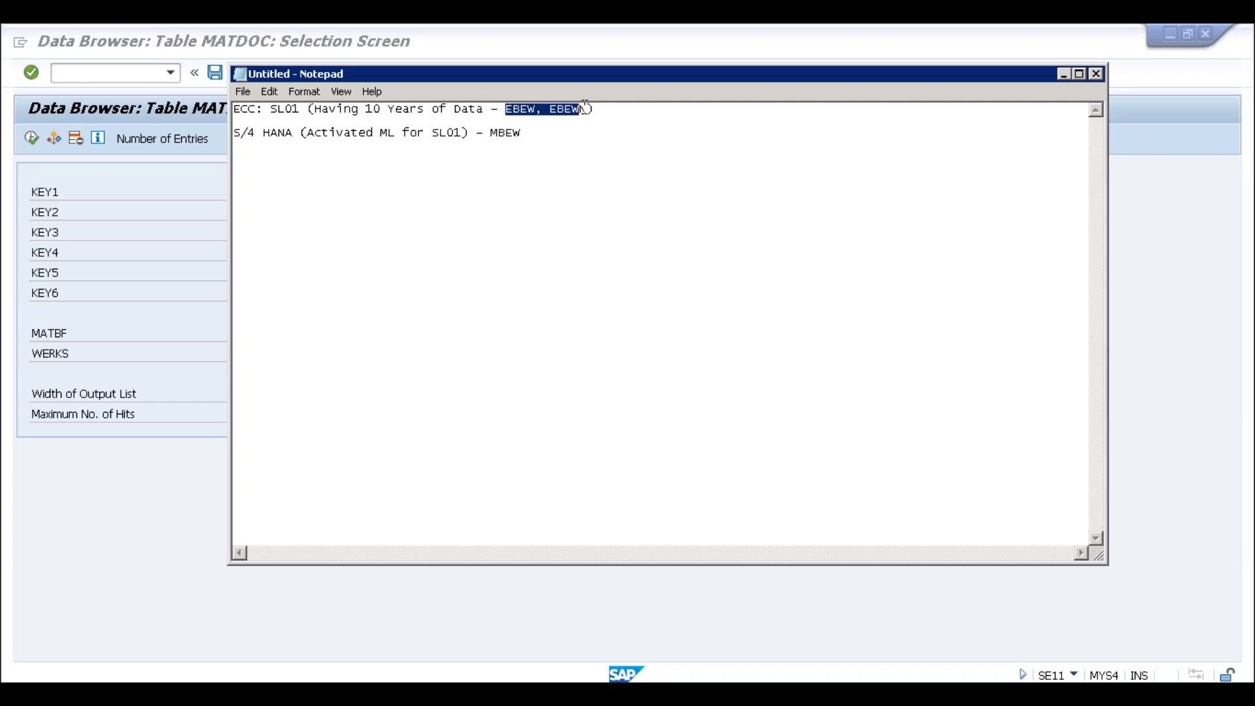
drag(522, 132, 492, 134)
click(543, 134)
Add a 'CKMSTART -' line, compare EBEW/EBEWN with MBEW, and minimize Notepad
key(Return)
key(Return)
text(CKMSATR)
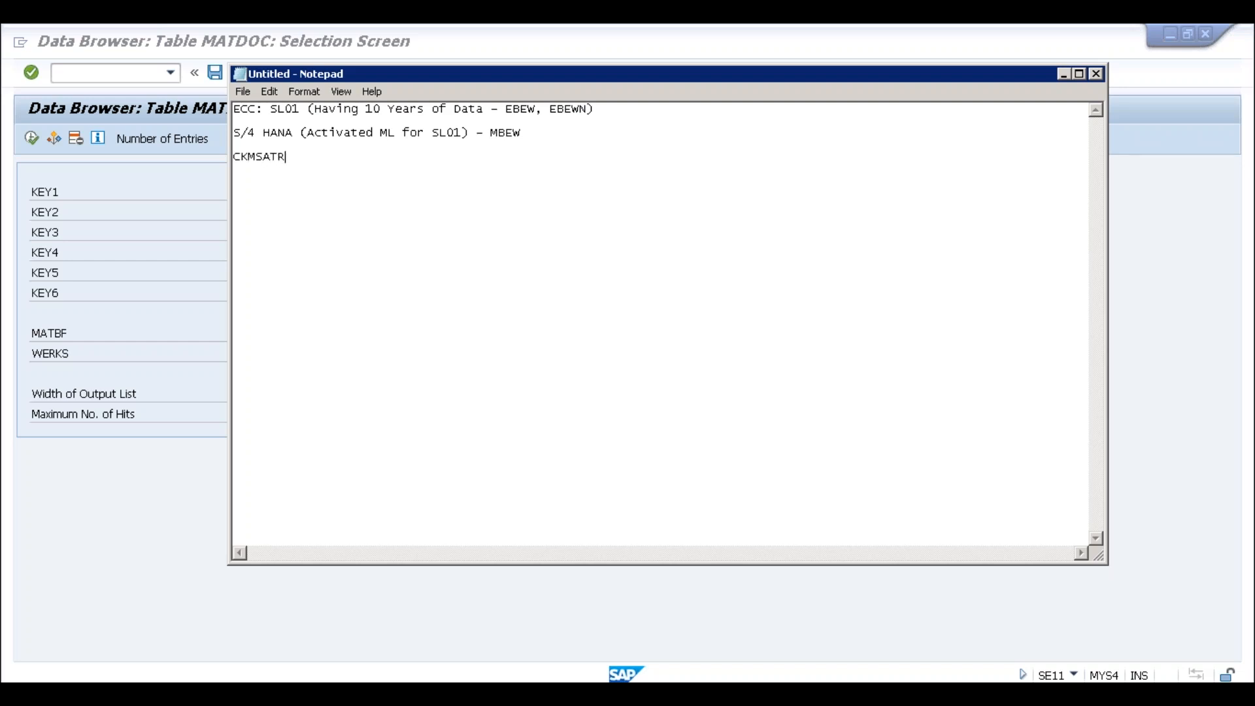
key(BackSpace)
key(BackSpace)
key(BackSpace)
text(TART -)
drag(507, 110, 591, 108)
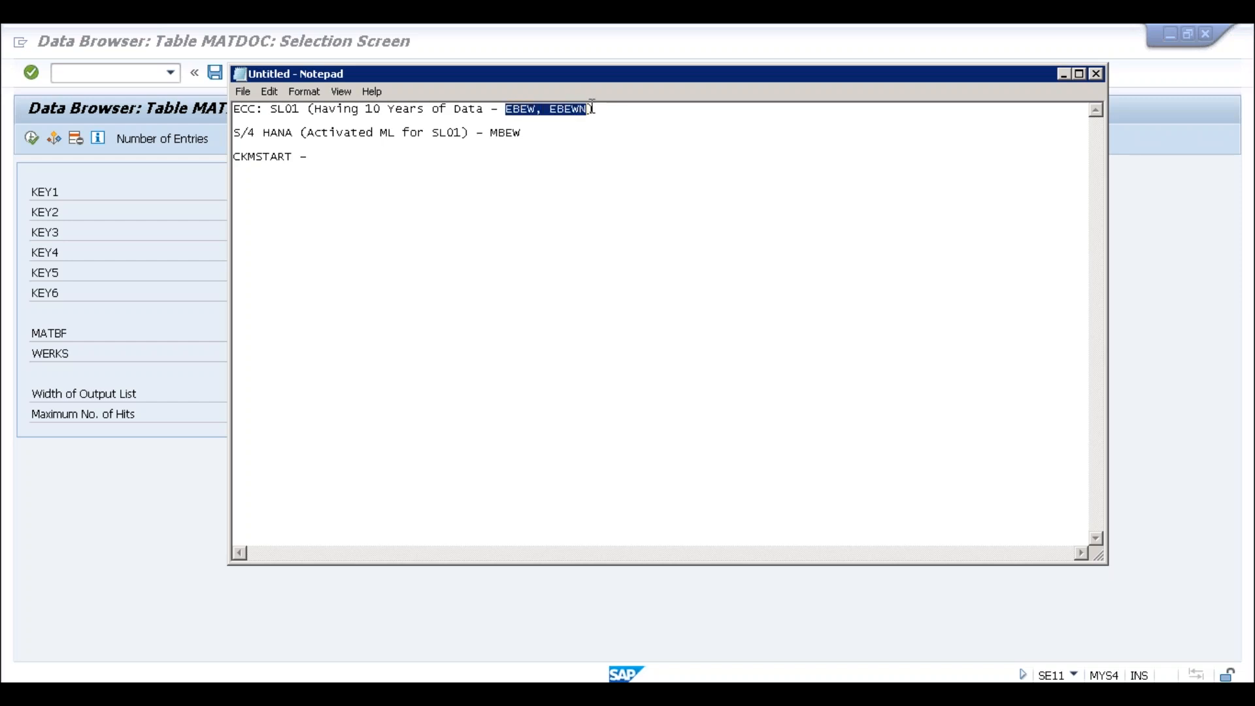
click(564, 143)
drag(508, 109, 584, 106)
drag(521, 133, 491, 132)
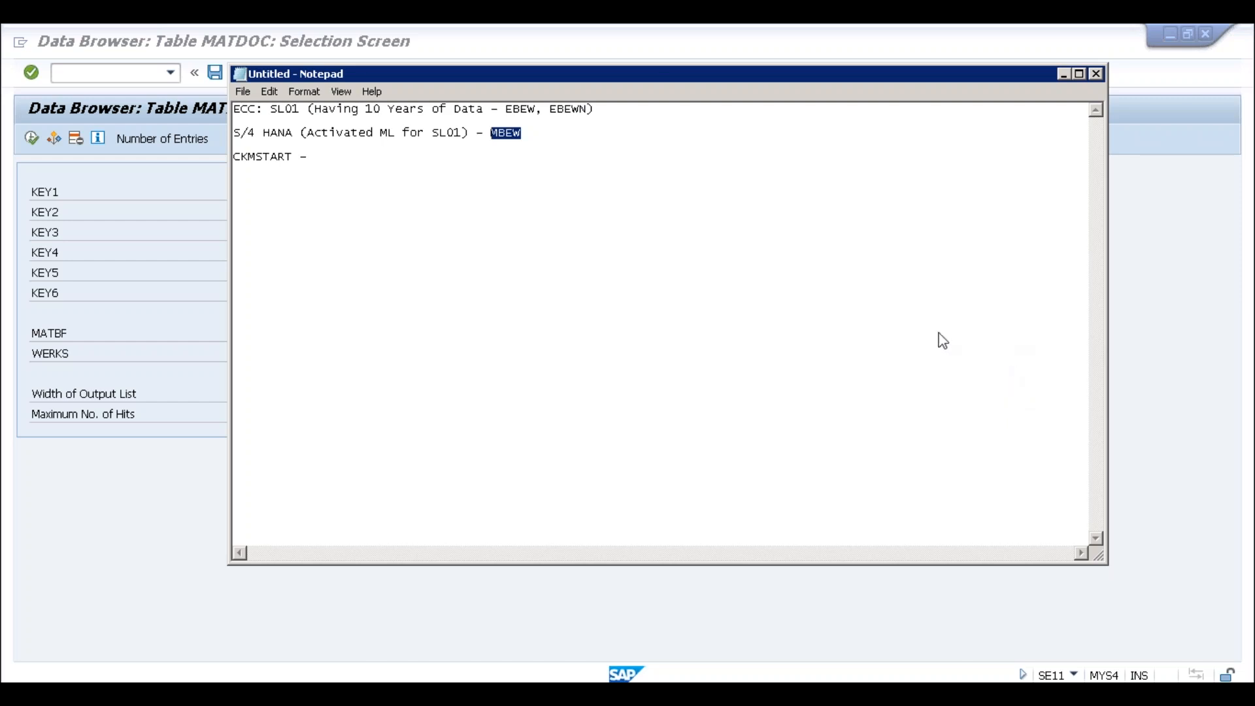
click(1063, 73)
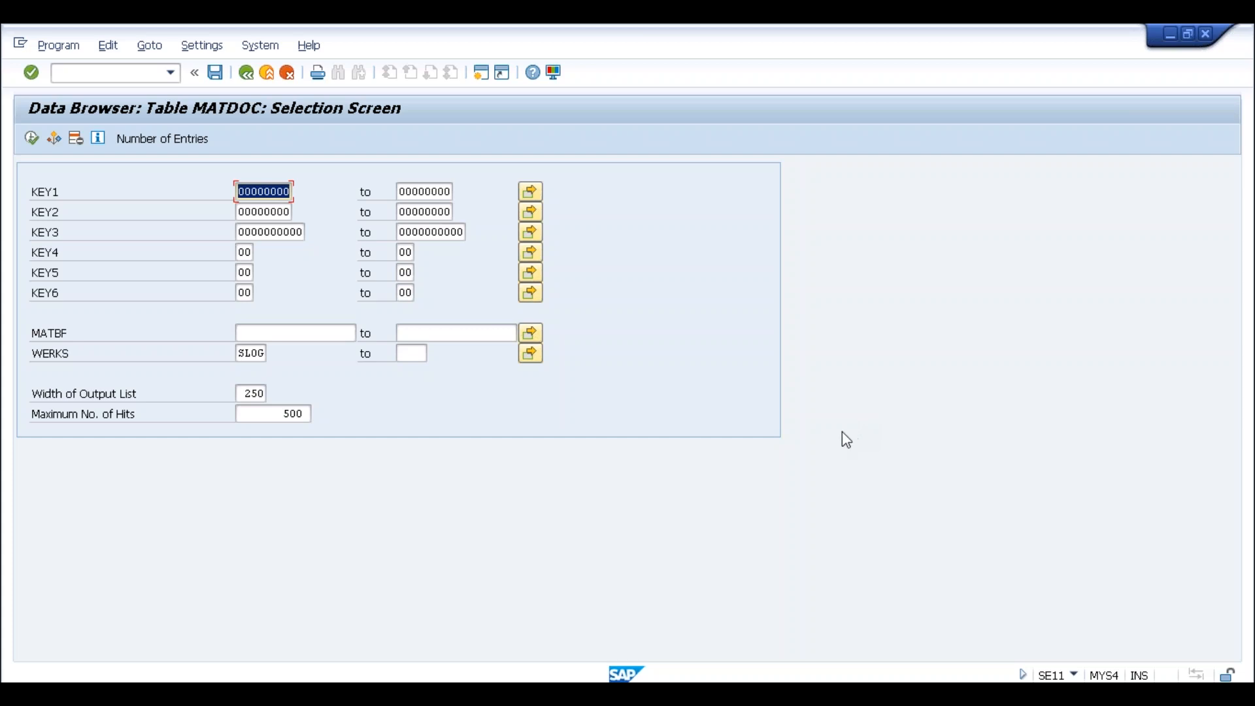
Leave the Data Browser for the MATDOC dictionary definition with its 337 fields
click(143, 76)
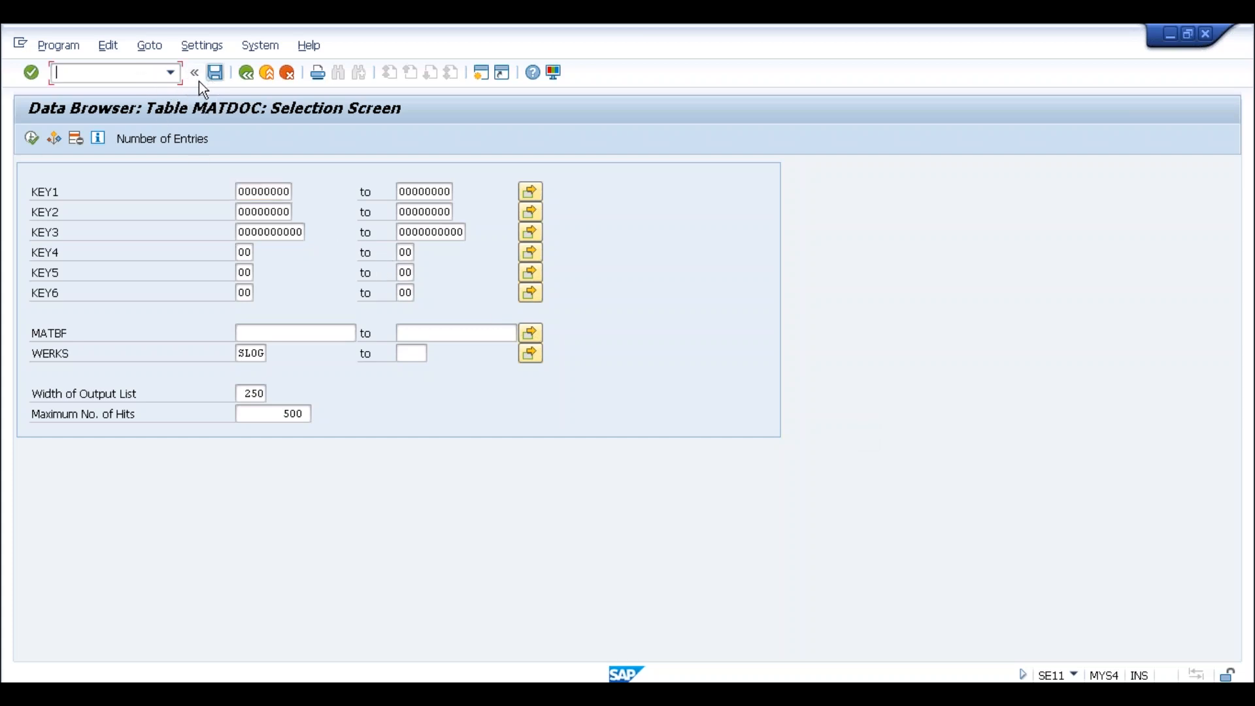
click(266, 81)
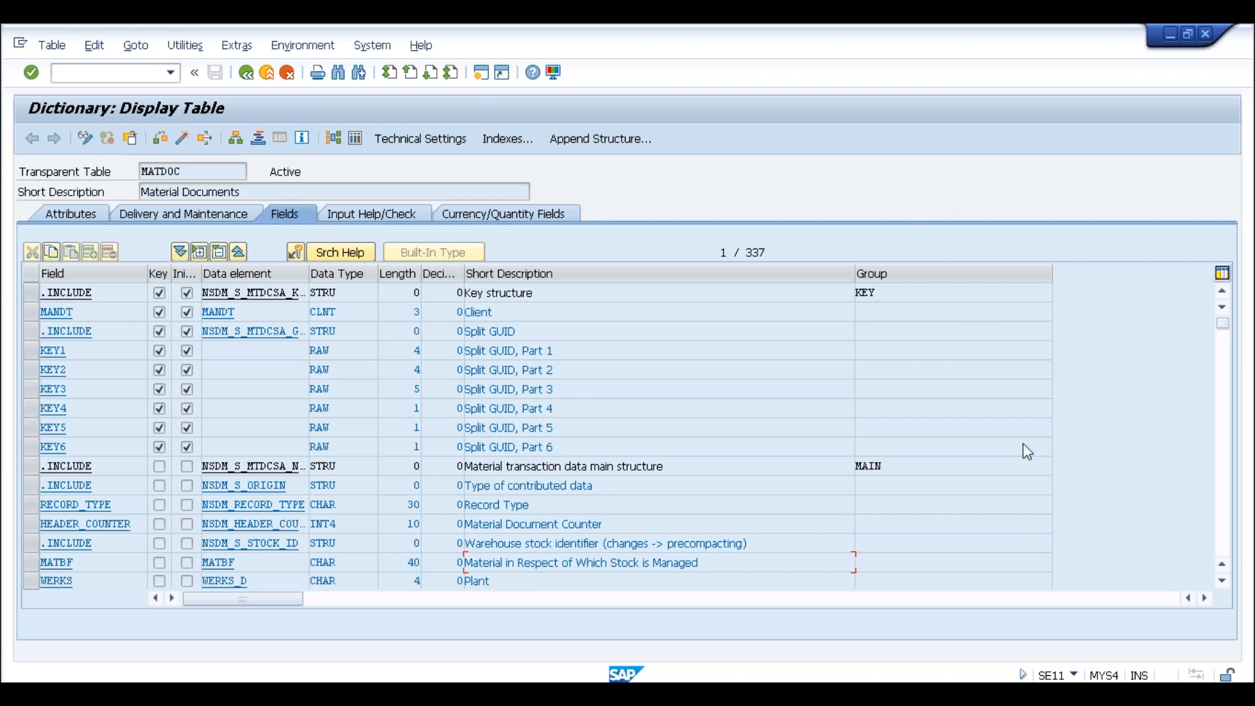
mouse_move(778, 29)
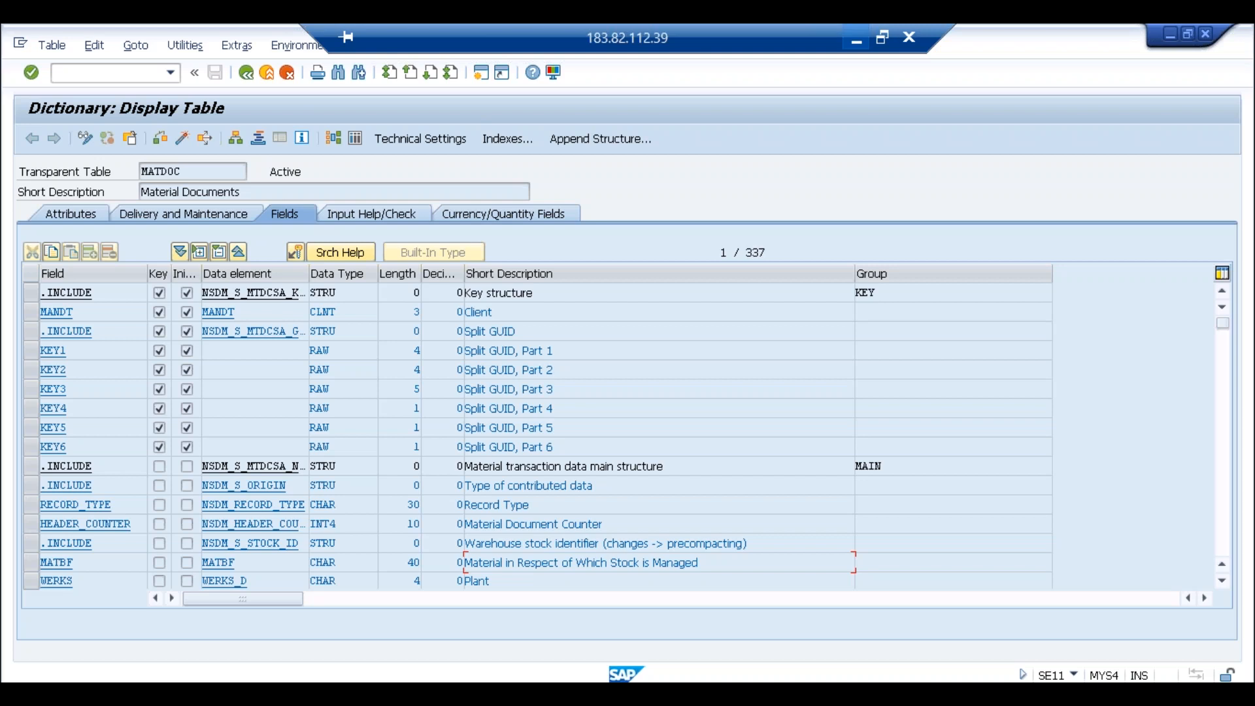
Display the MARD table definition and page its fields down to Unrestricted-Use Consignment Stock
click(247, 72)
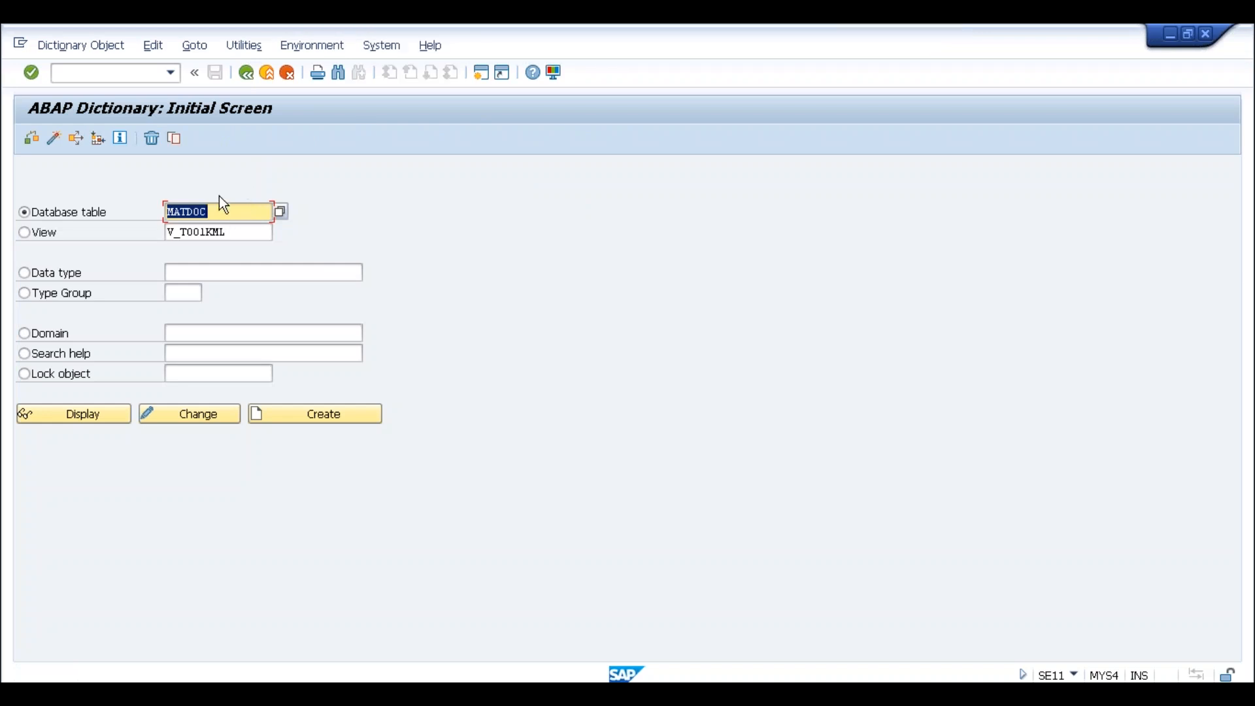
text(mar)
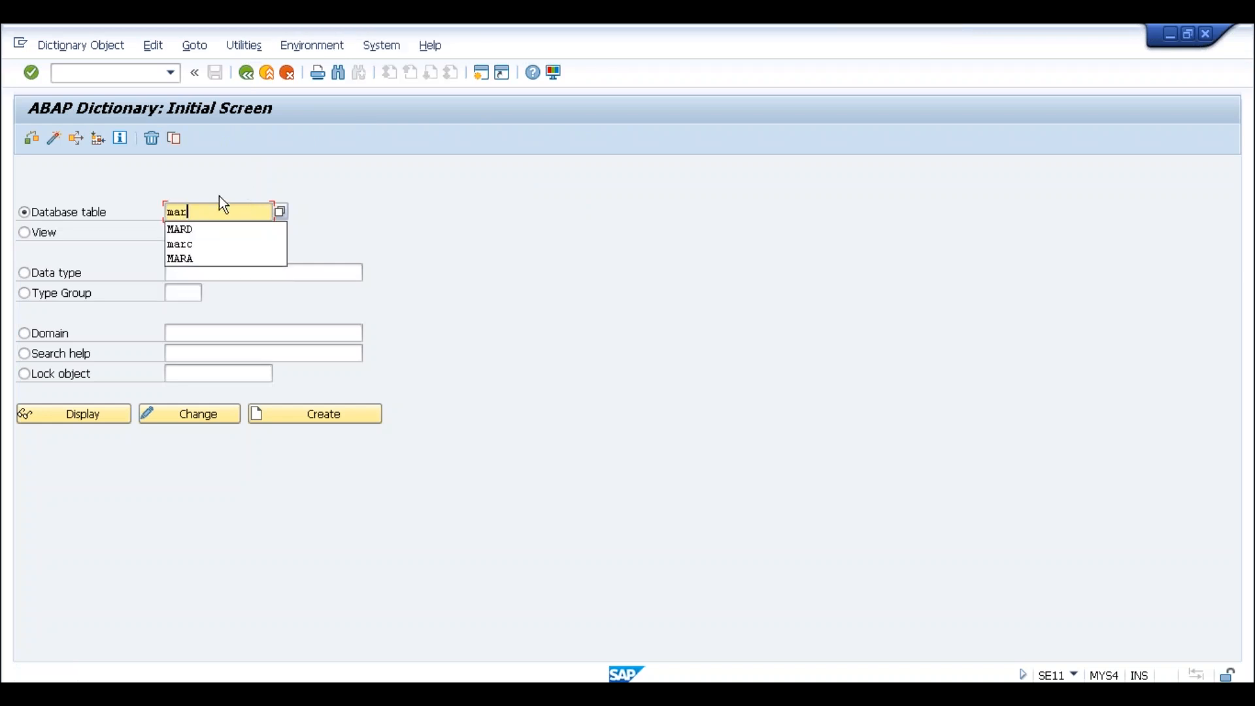
text(d)
key(Down)
key(Return)
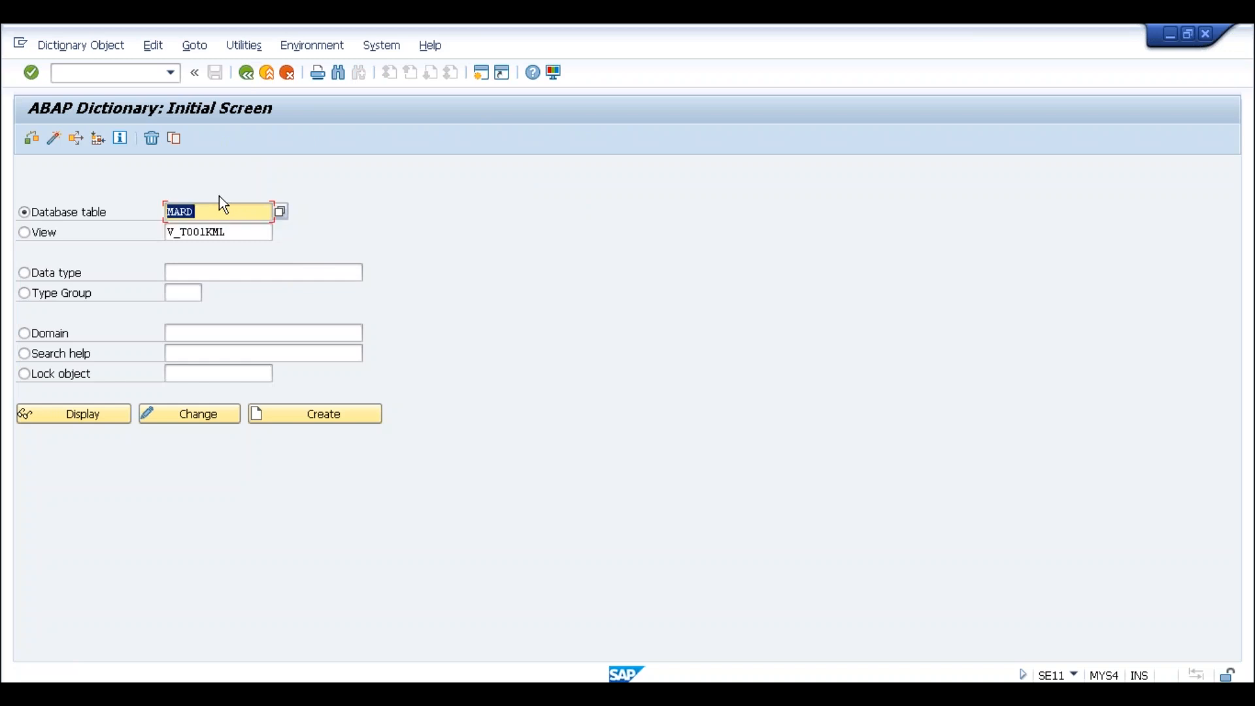
click(70, 416)
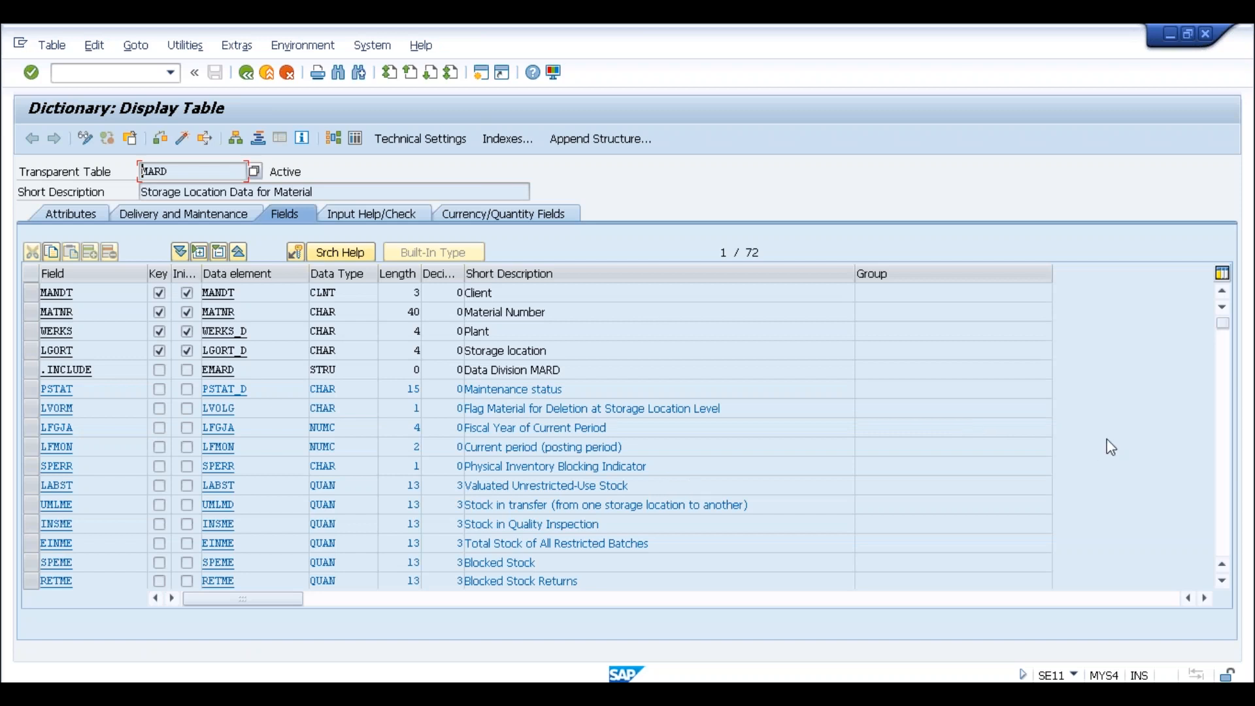
click(1227, 430)
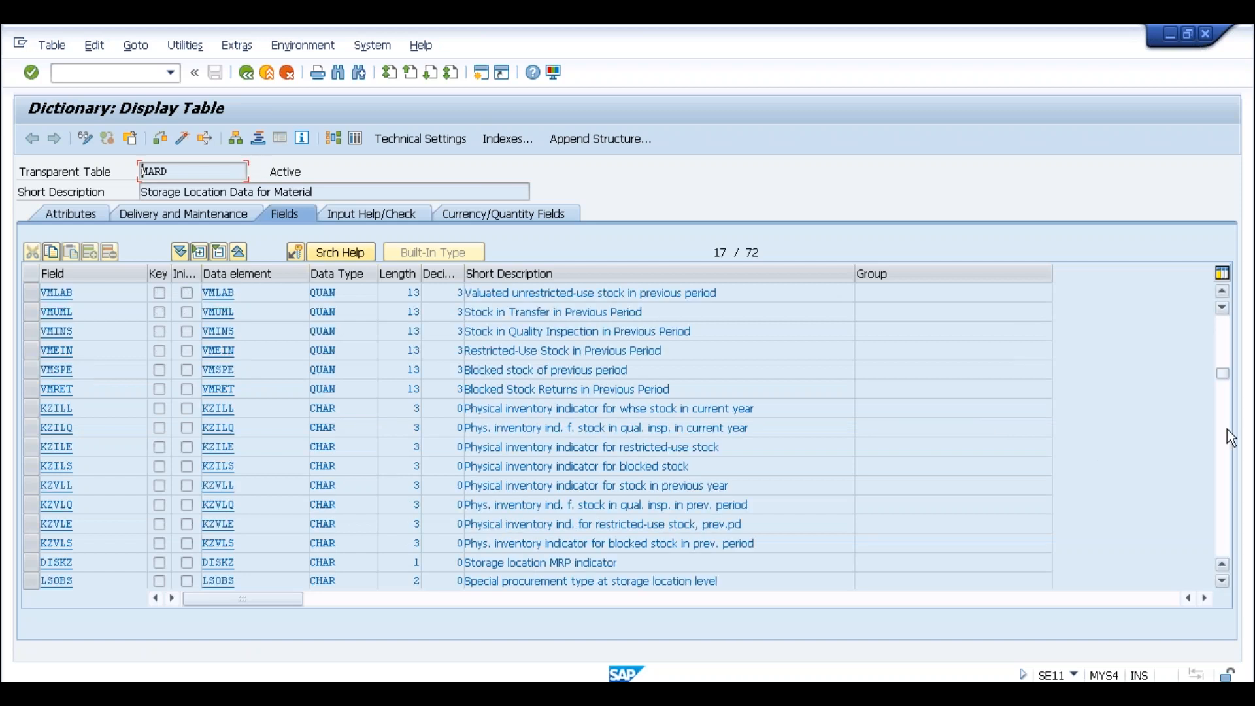
click(1227, 429)
click(655, 410)
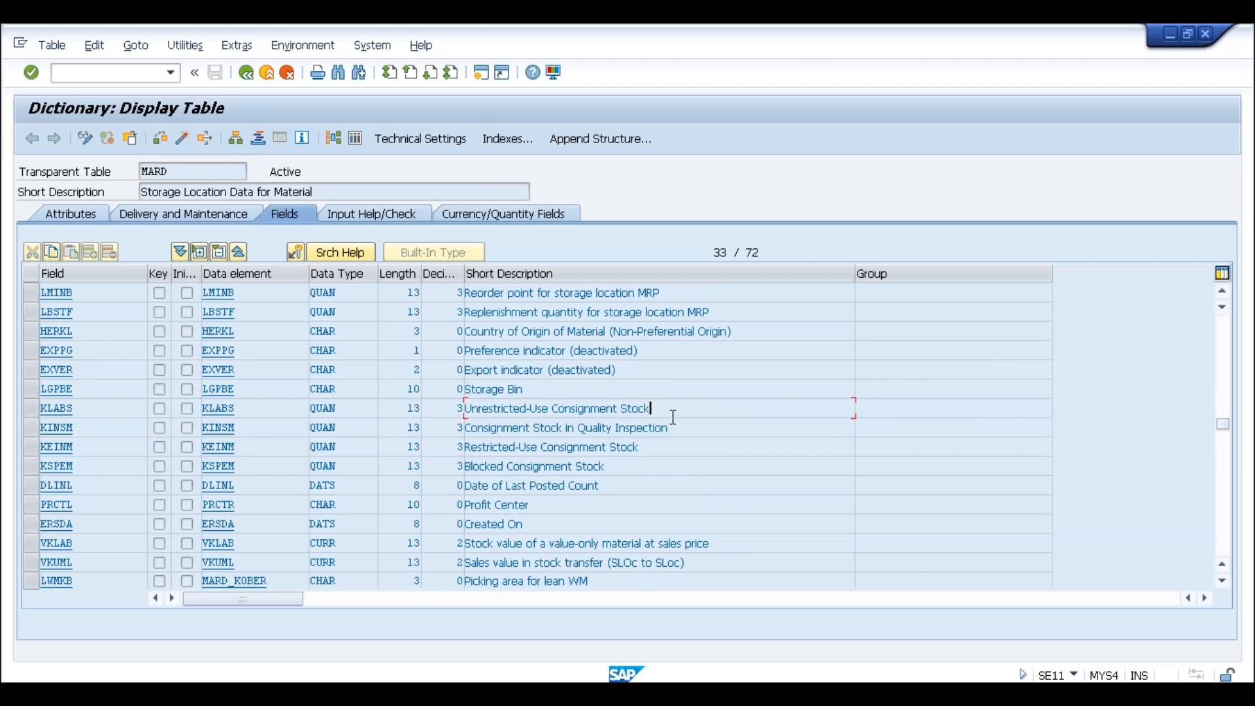
Open MARD table contents, confirming the field selection and the FLTP information message
click(190, 172)
click(246, 75)
click(628, 618)
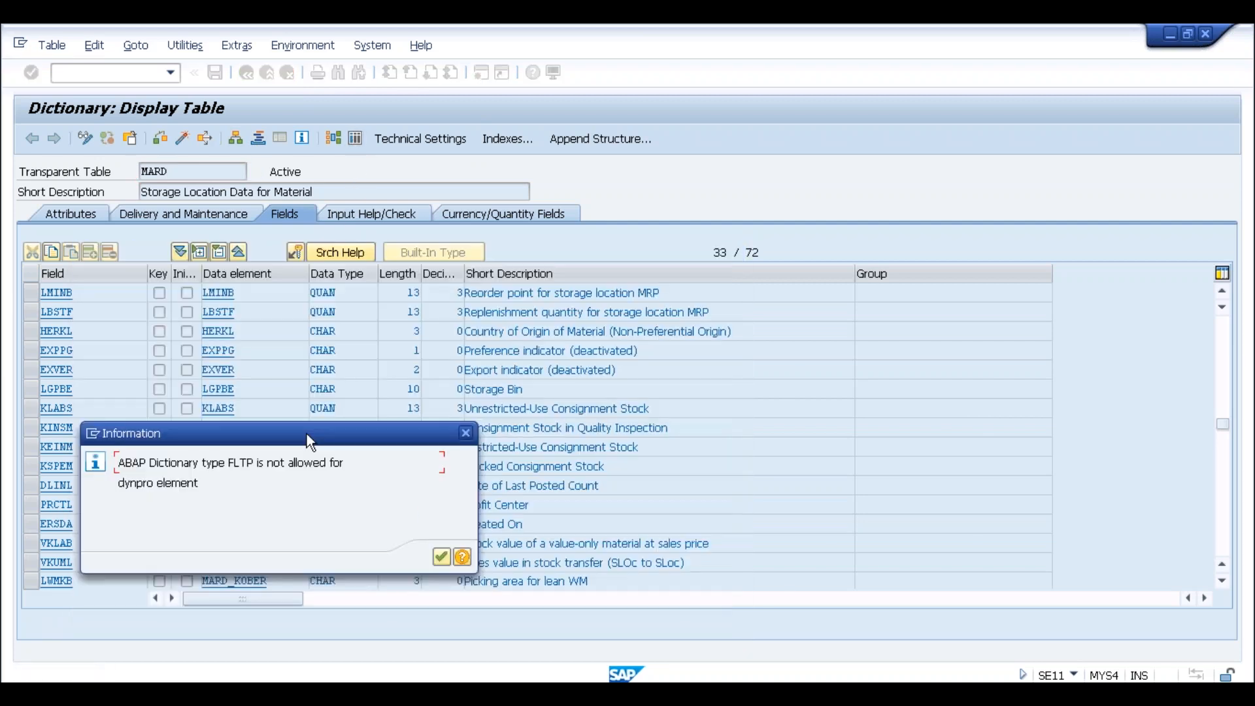
click(440, 556)
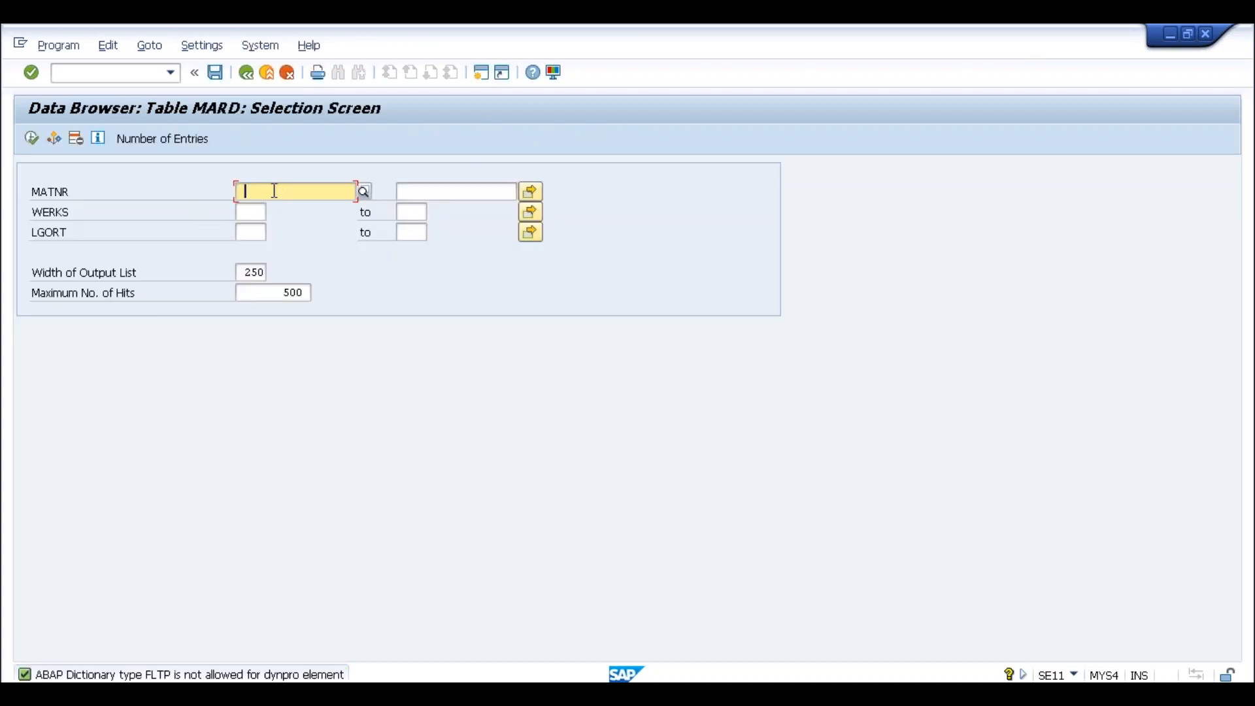
Run the MARD selection for plant SLOG and open the single entry's detail
click(253, 212)
text(slog)
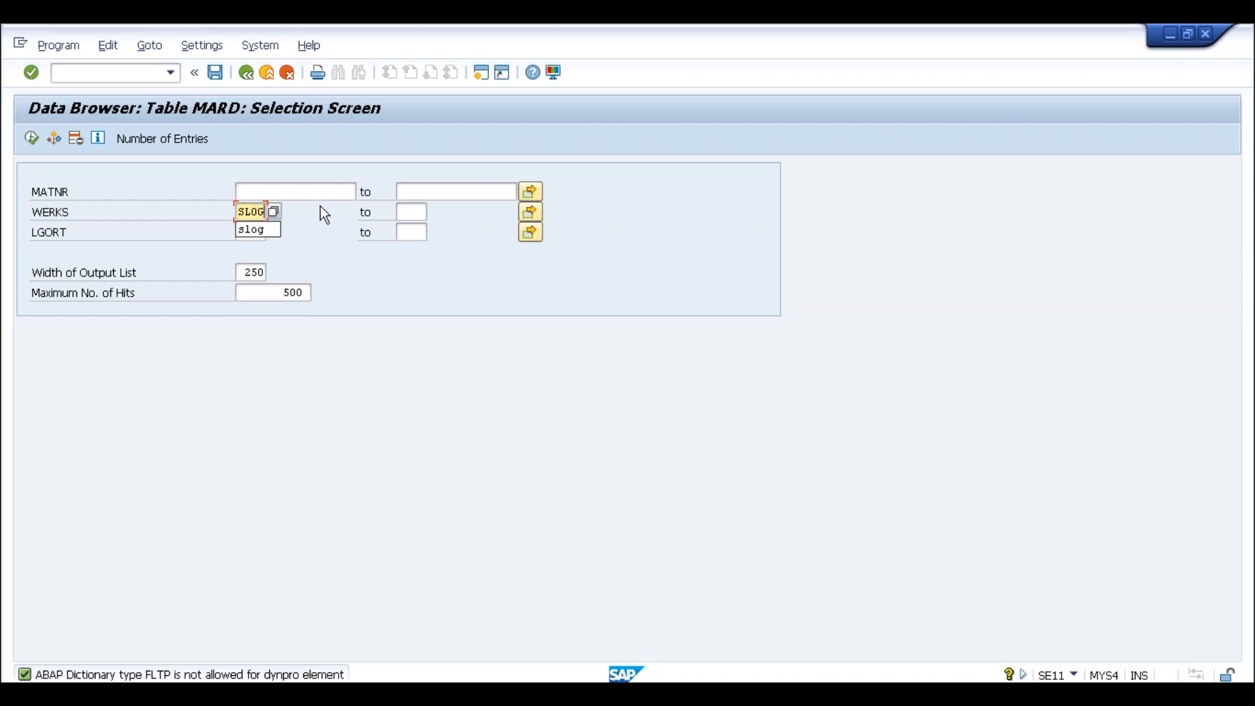
click(201, 215)
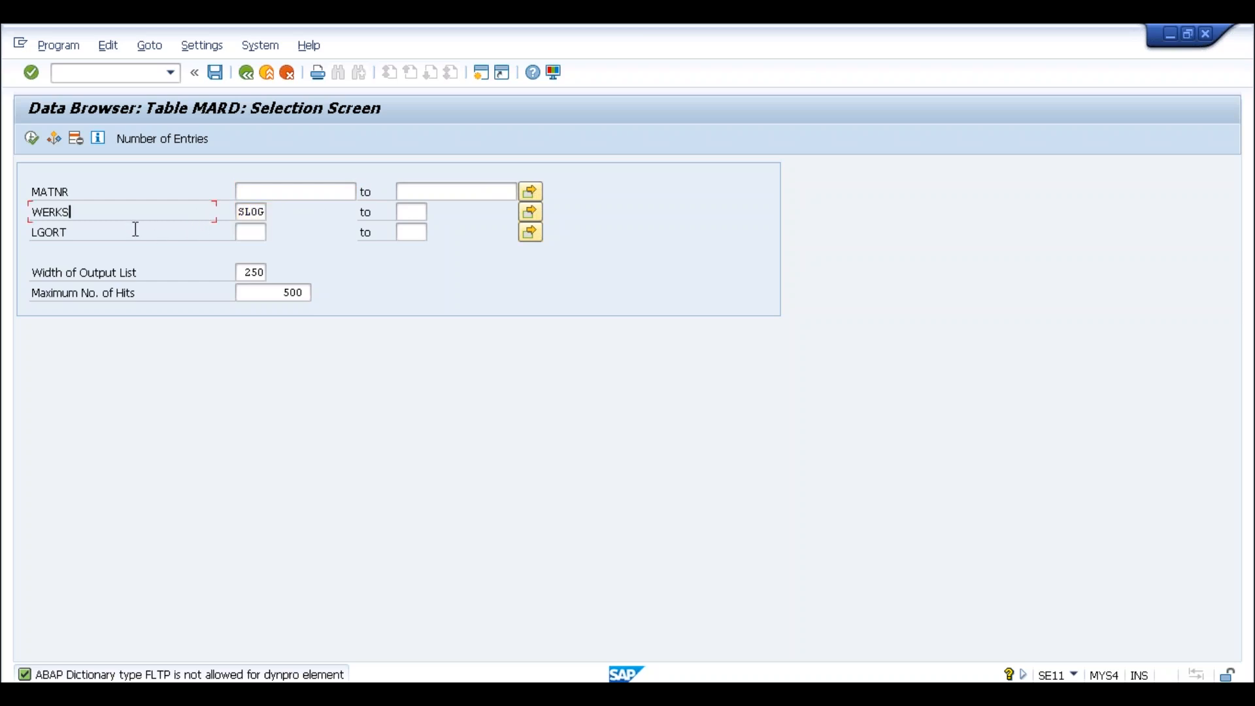
click(32, 138)
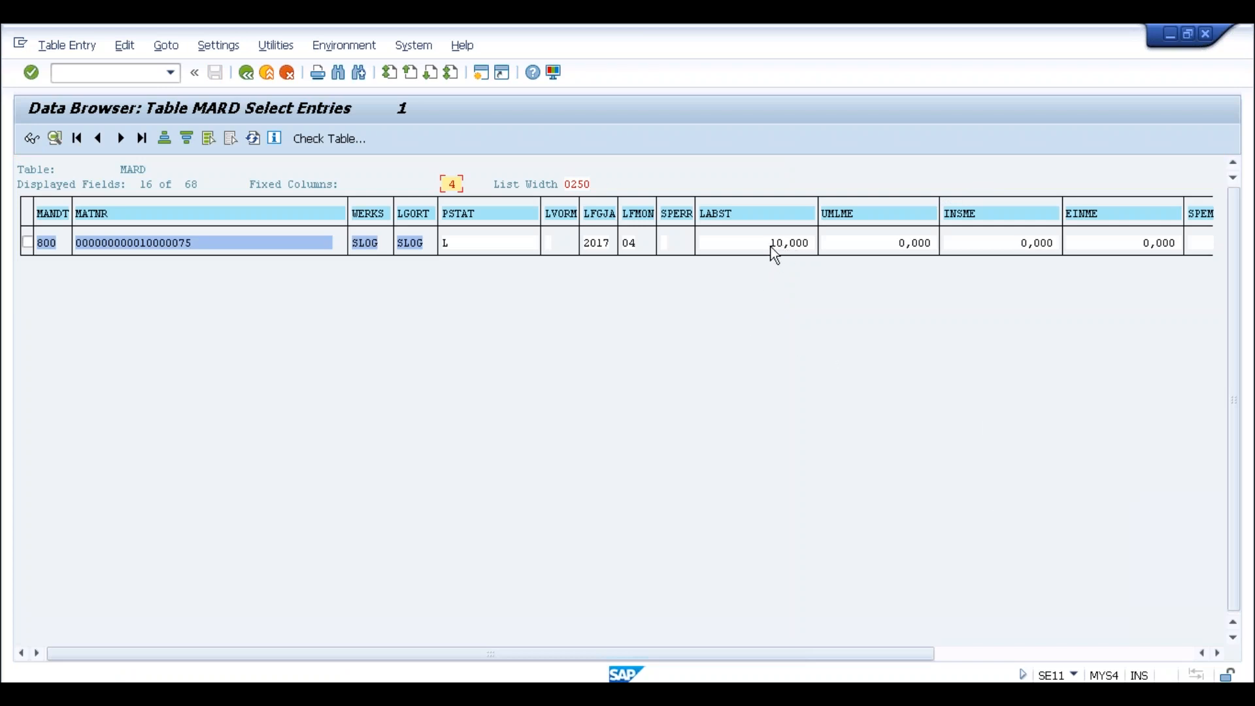
double_click(736, 242)
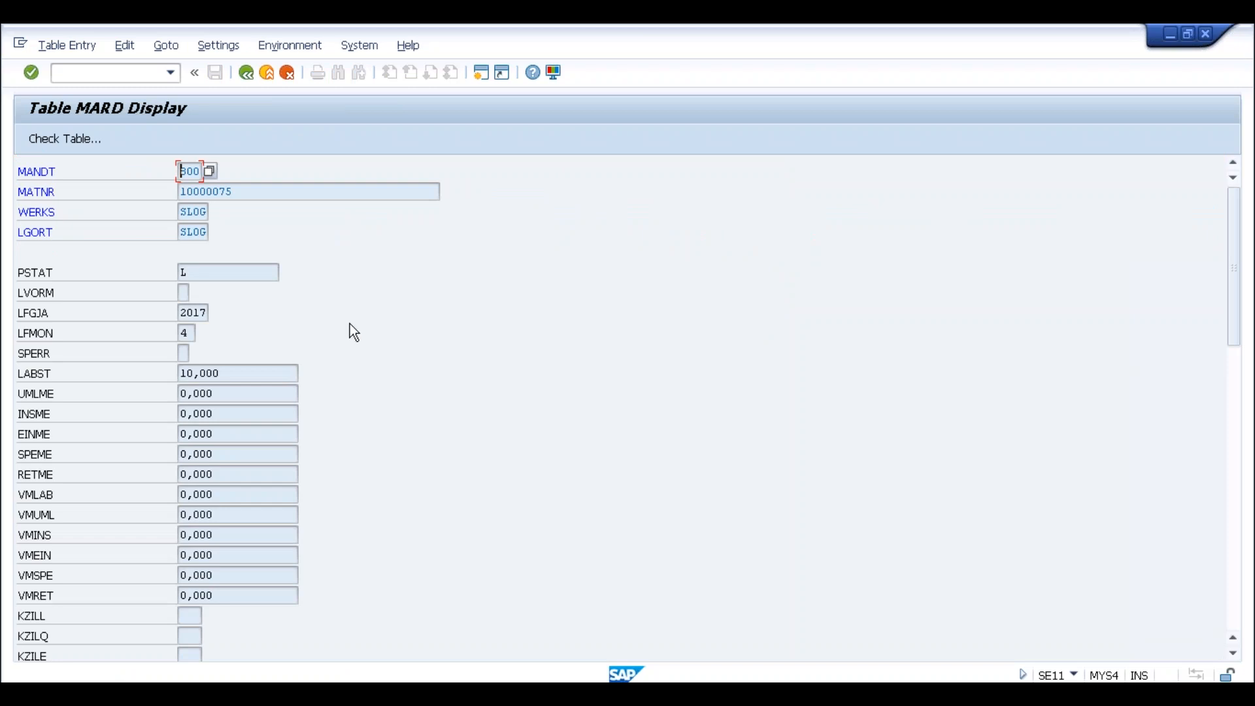
Set the Data Browser user parameters to show field labels instead of technical names
click(218, 45)
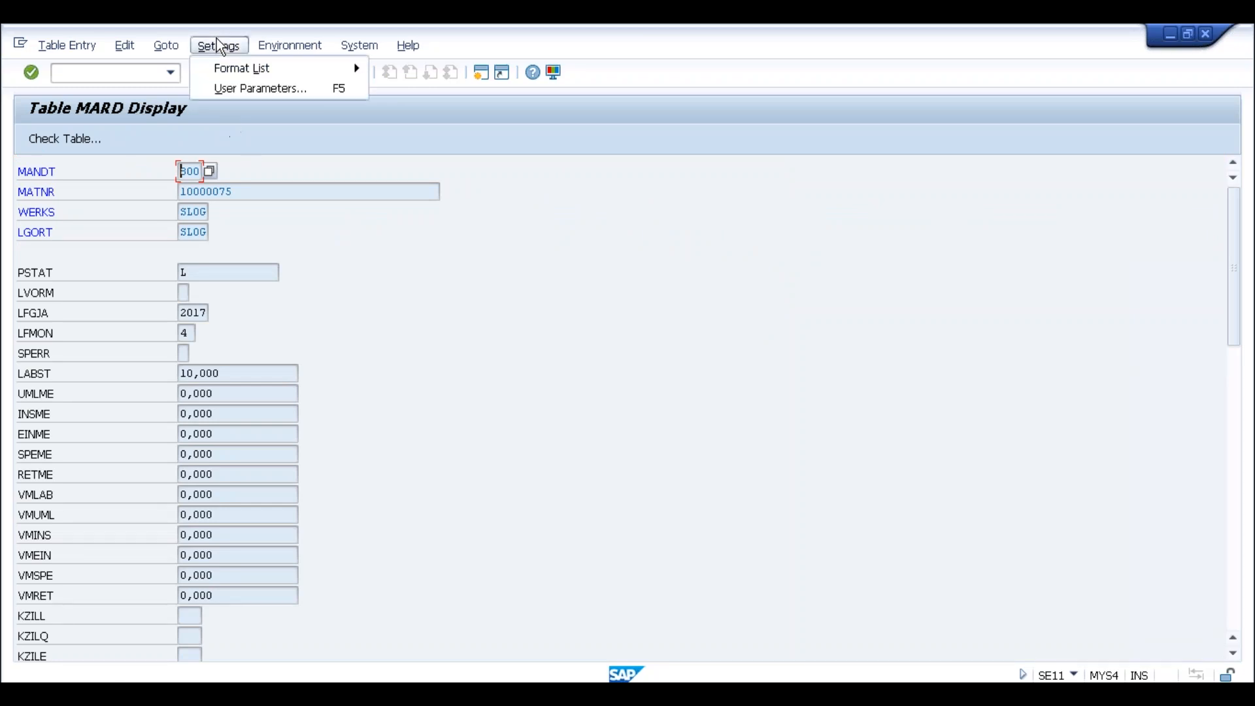
click(234, 87)
click(67, 397)
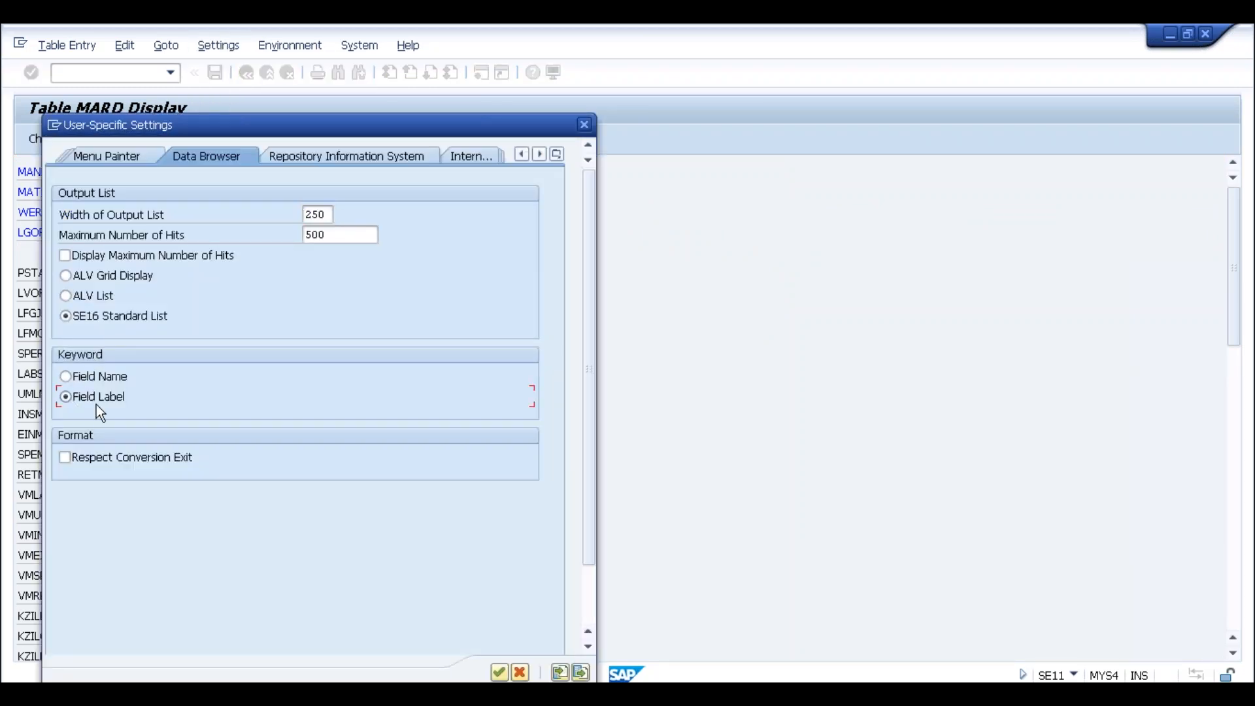
click(499, 672)
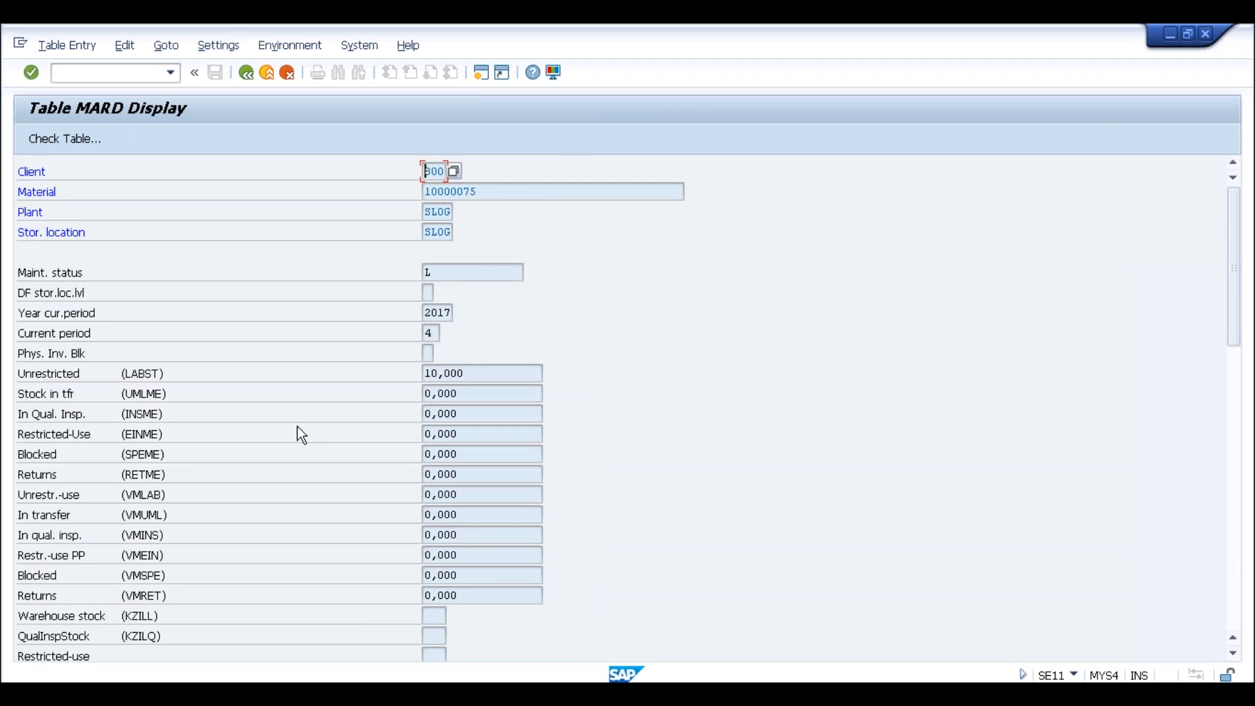
Highlight the Unrestricted stock value of 10,000 in the MARD record
click(487, 374)
drag(466, 376, 421, 371)
click(421, 372)
drag(479, 374, 418, 373)
click(423, 373)
drag(459, 373, 425, 374)
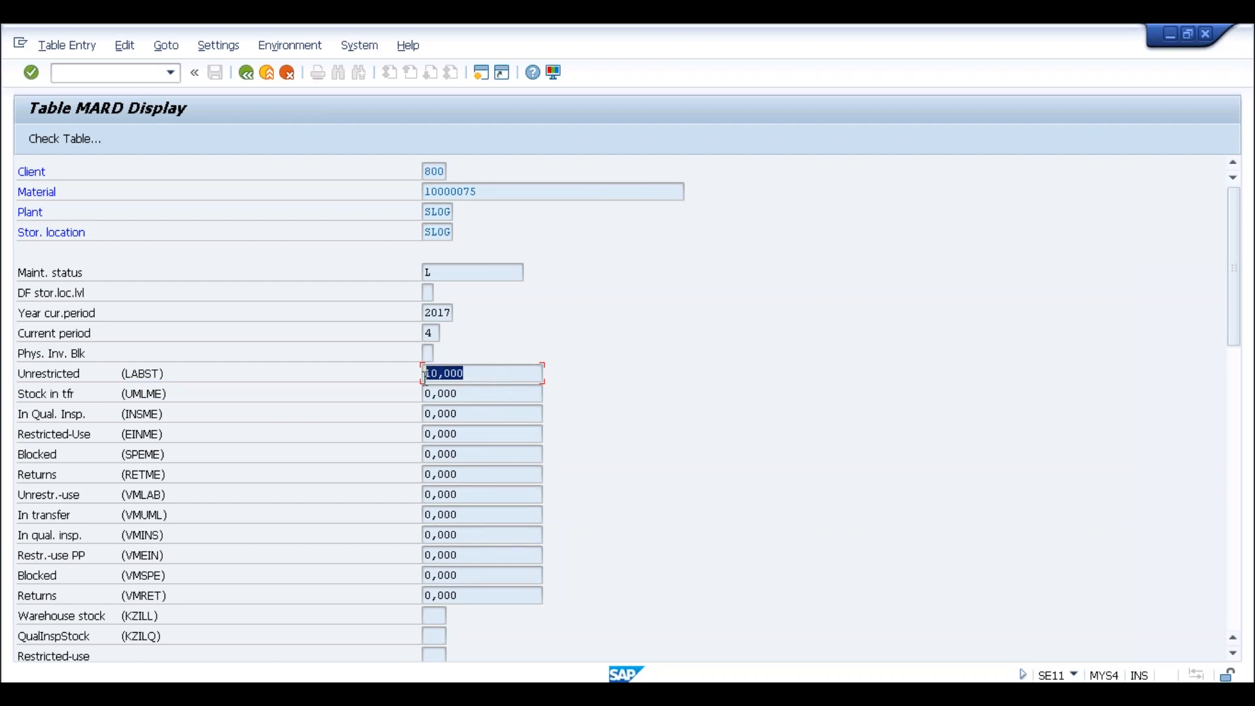
click(425, 374)
click(467, 374)
drag(474, 373, 425, 374)
click(425, 374)
drag(470, 376, 425, 372)
click(425, 375)
click(425, 373)
click(480, 373)
drag(478, 373, 420, 373)
click(425, 374)
drag(489, 376, 410, 379)
click(427, 376)
drag(467, 373, 427, 372)
click(427, 372)
Back out of MARD to the ABAP Dictionary start screen and enter bsik
click(466, 368)
click(246, 80)
click(246, 75)
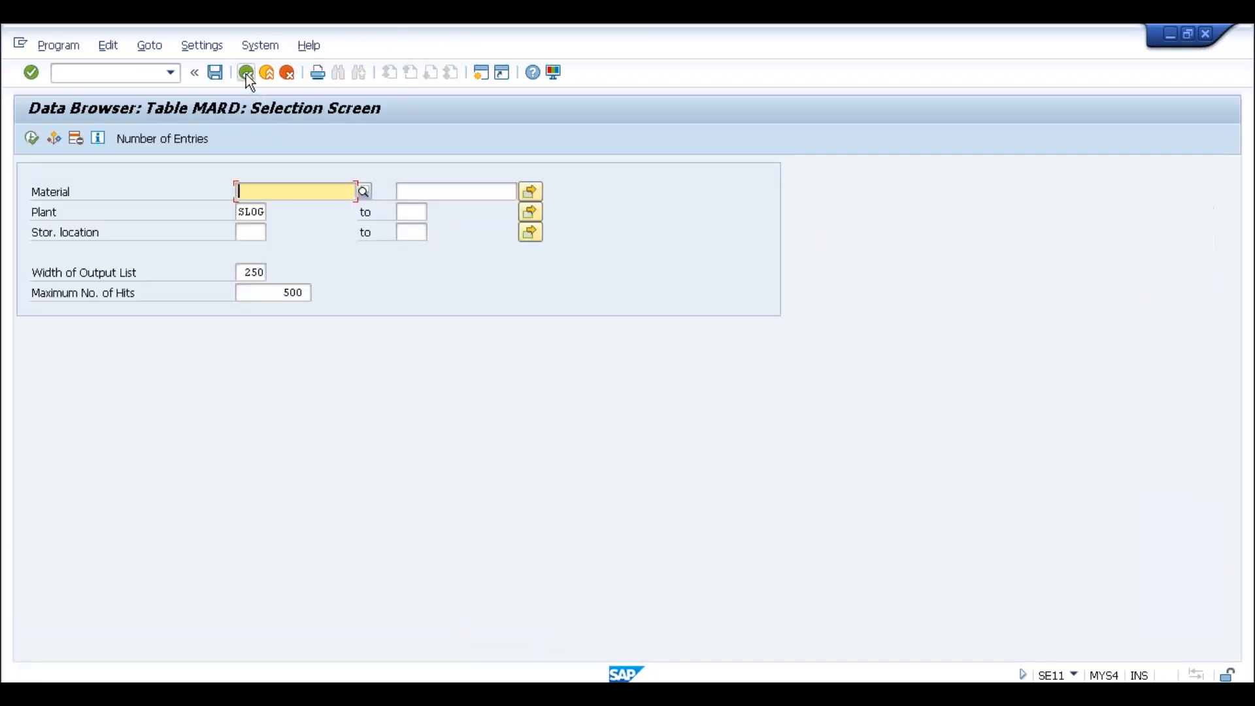
click(245, 73)
click(251, 75)
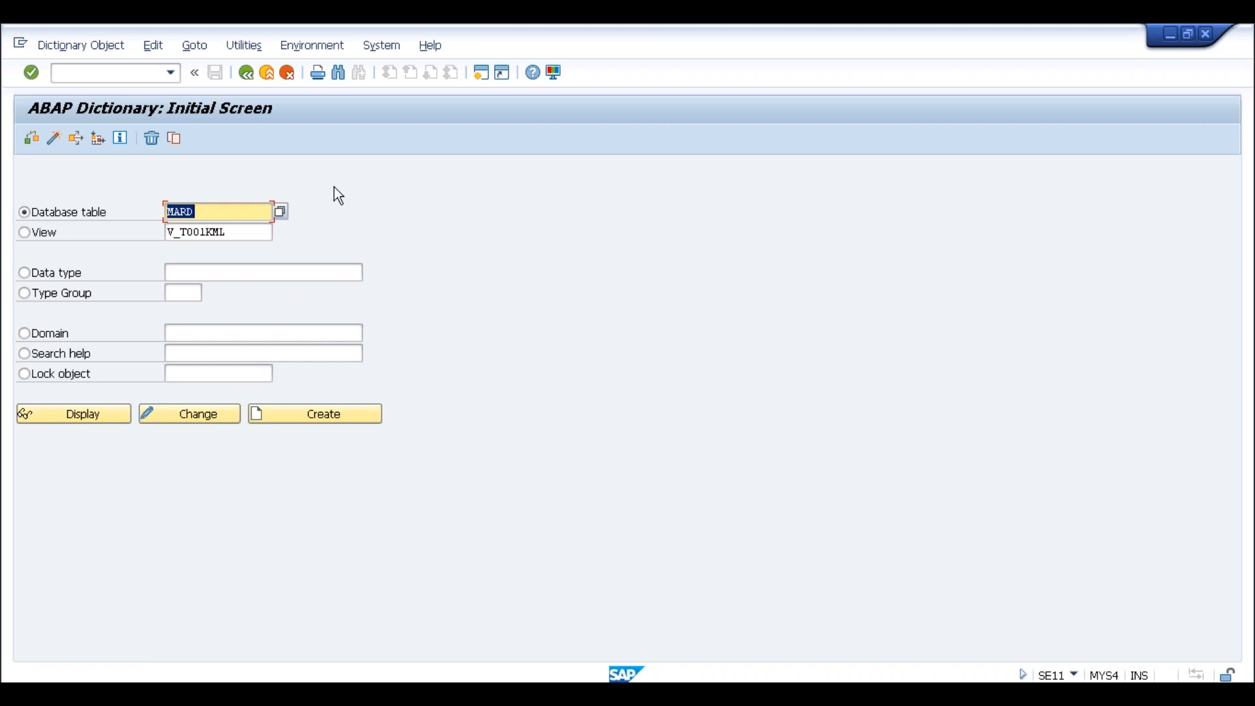
text(bsik)
Display the BSIK definition, then switch to the Display IMG session after hitting the session limit
key(Return)
click(89, 423)
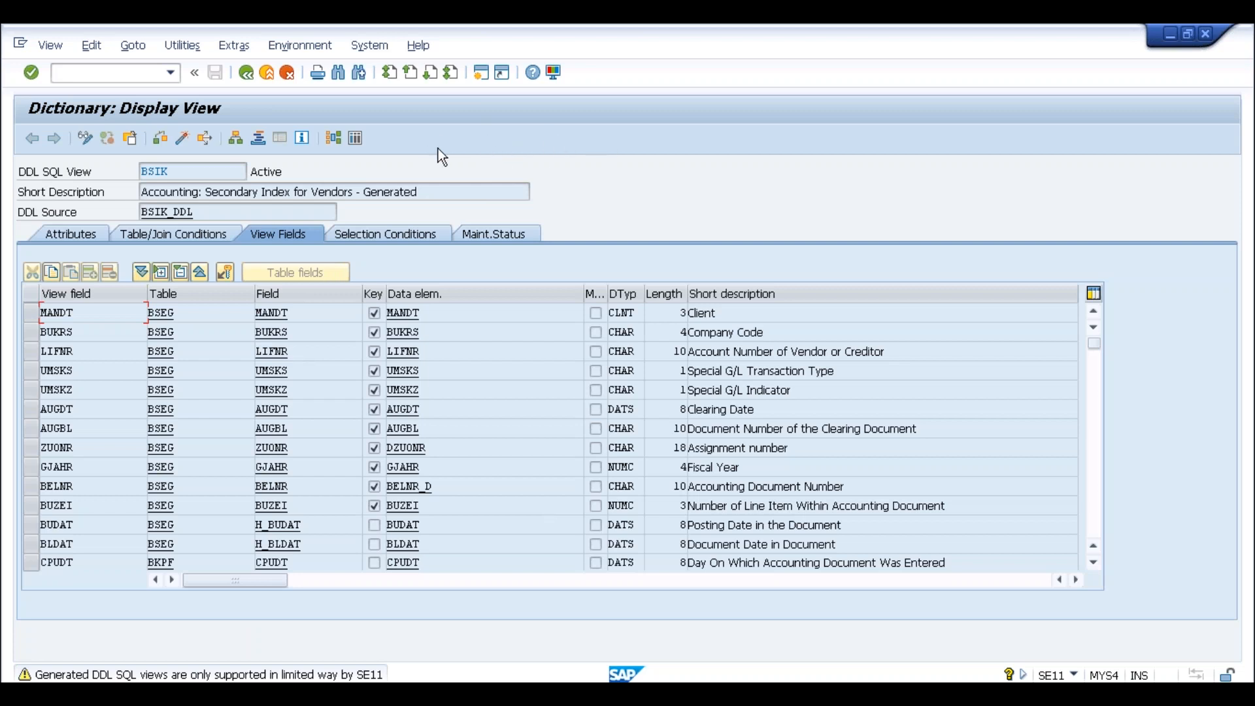
click(481, 74)
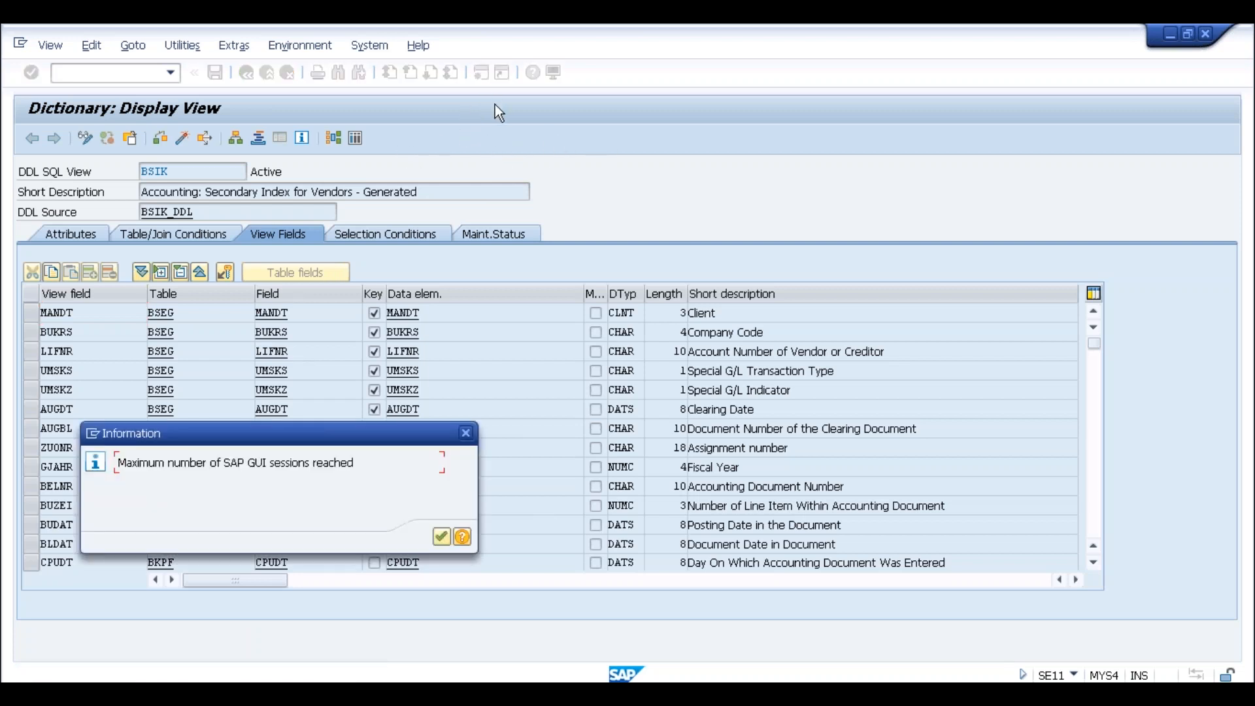
click(441, 537)
key(alt+Tab)
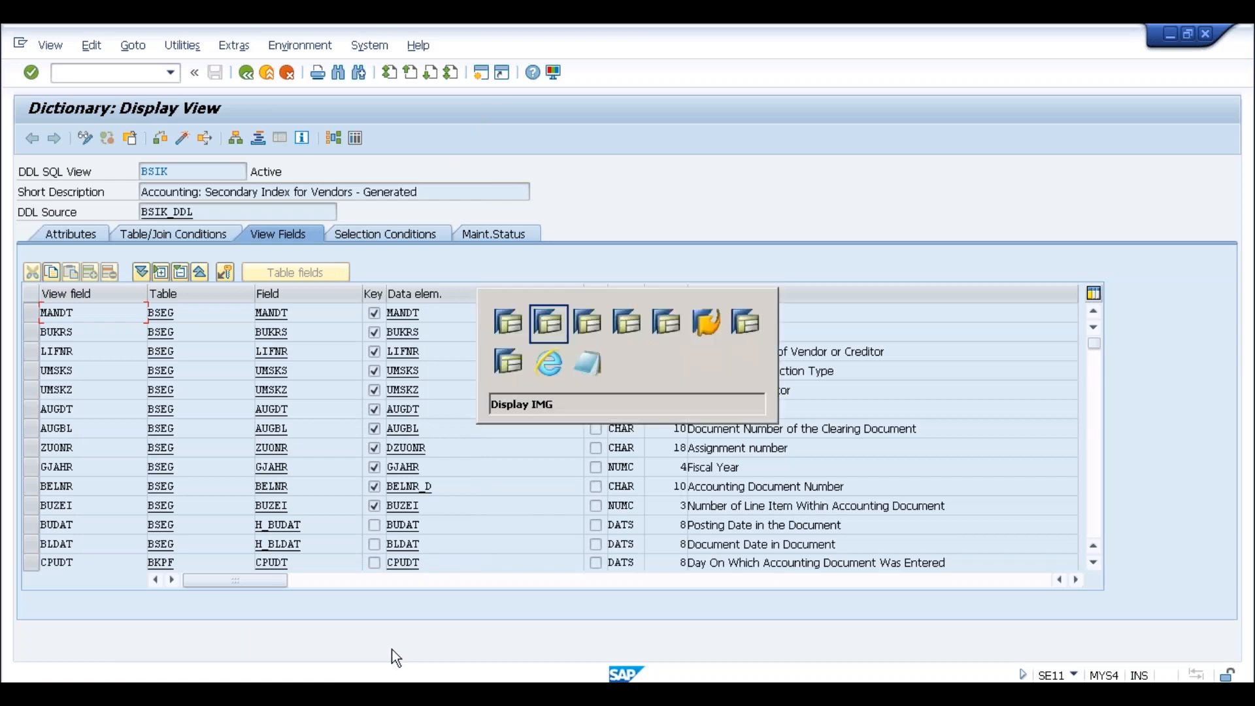
Run /nse16n, then jump back to the ABAP Dictionary with /nse11
text(/nse16n)
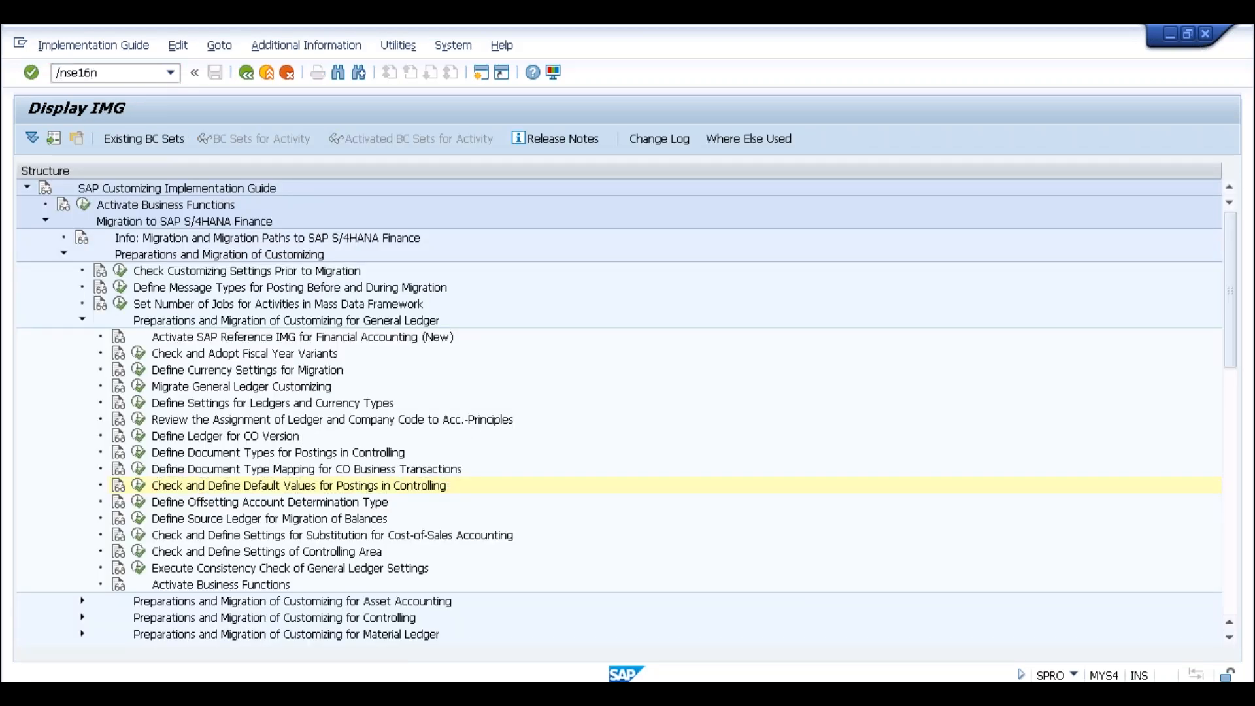
key(Return)
click(108, 70)
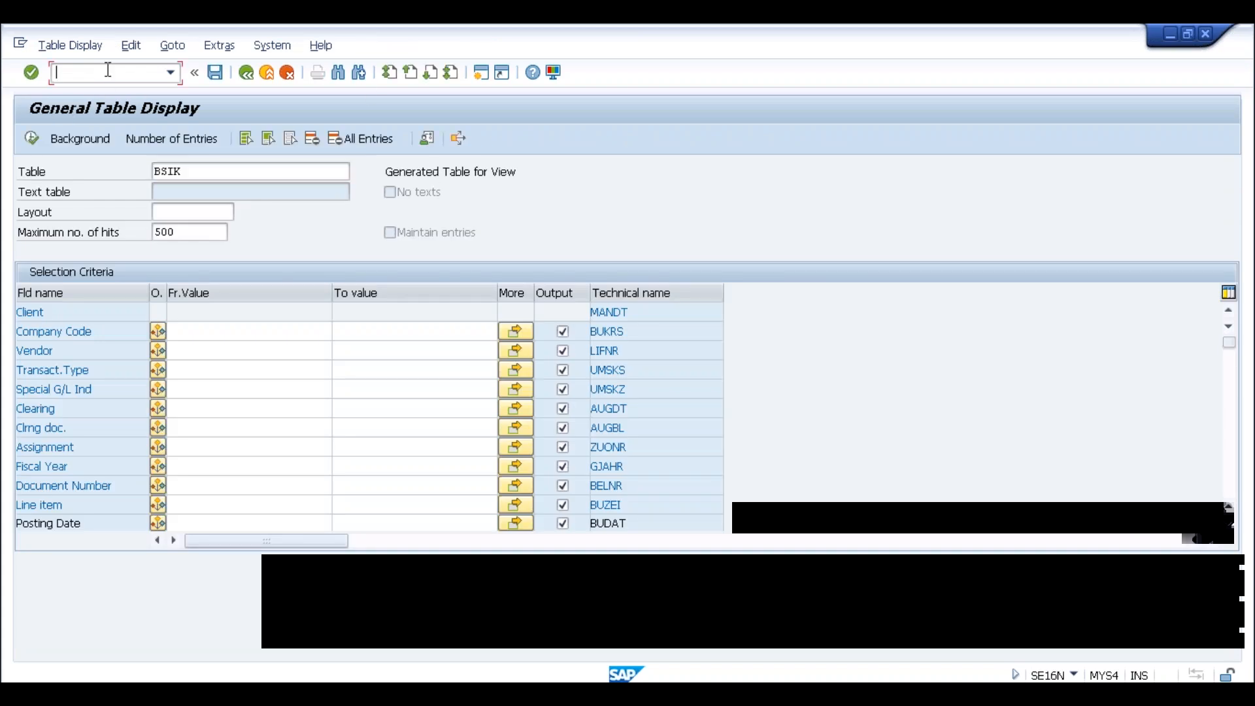
text(/nse11)
key(Return)
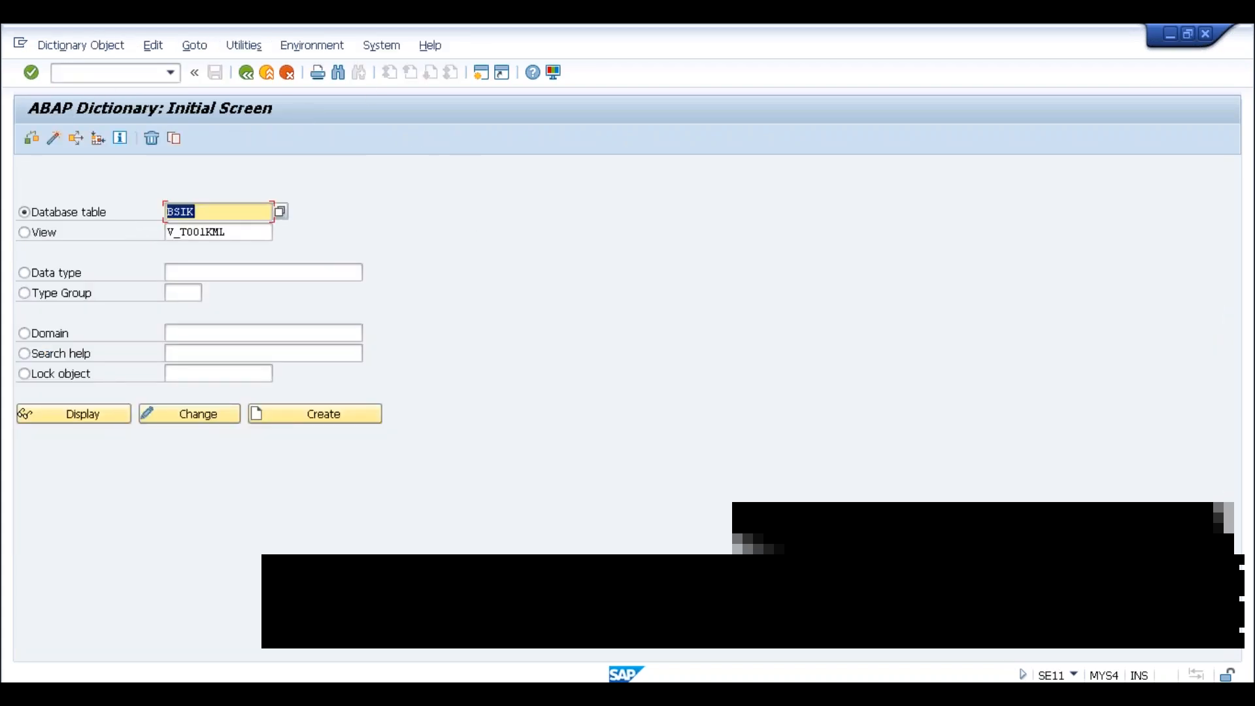
Enter matdoc on the dictionary start screen, display the definition, and focus the BSIK view name
text(m)
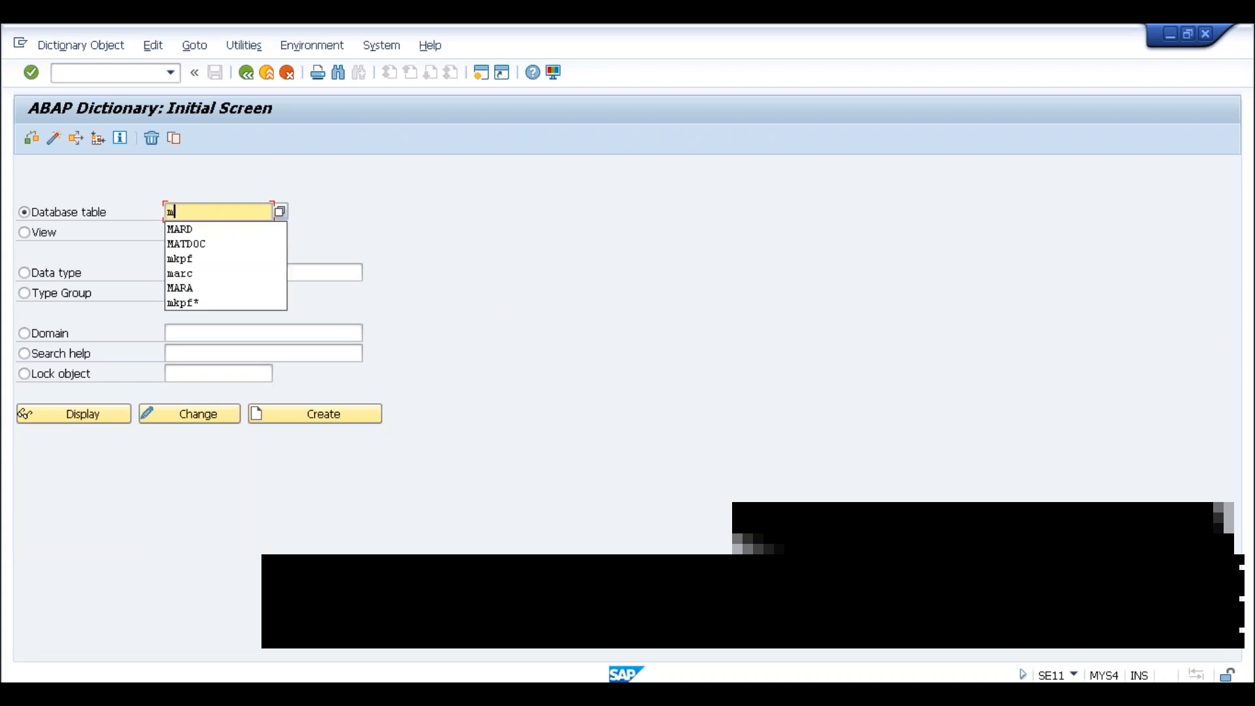
text(atdoc)
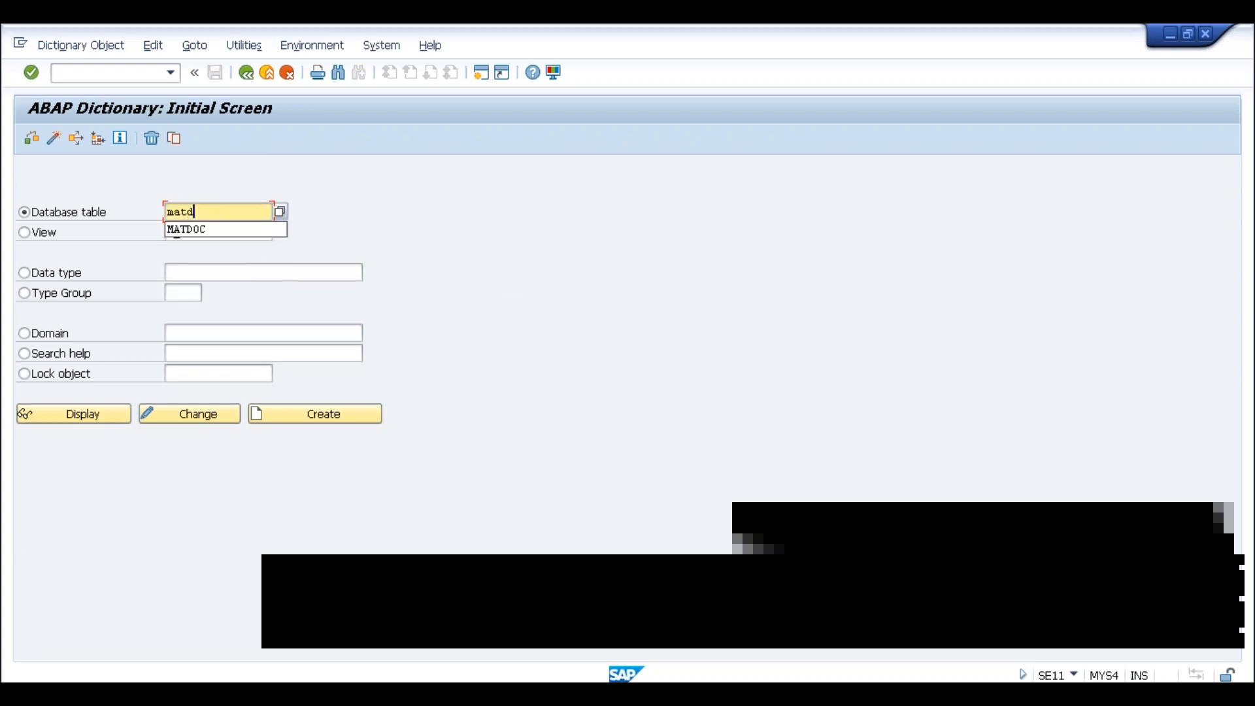
key(Return)
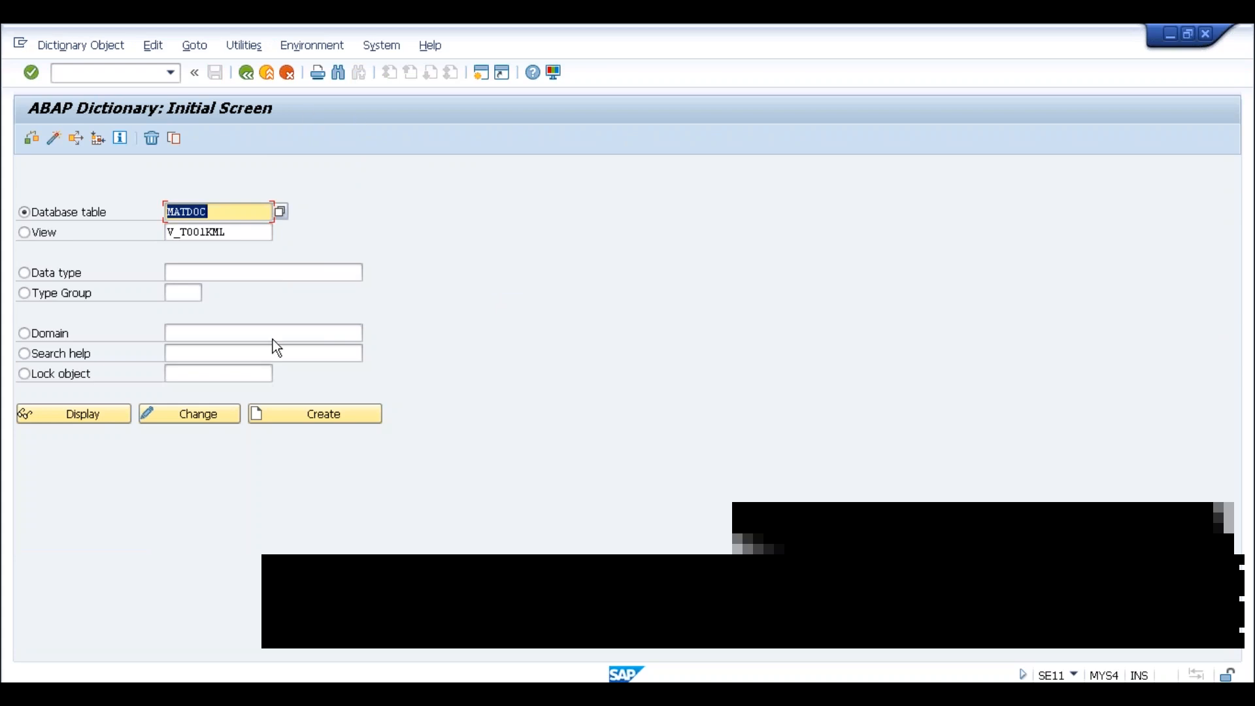
click(89, 422)
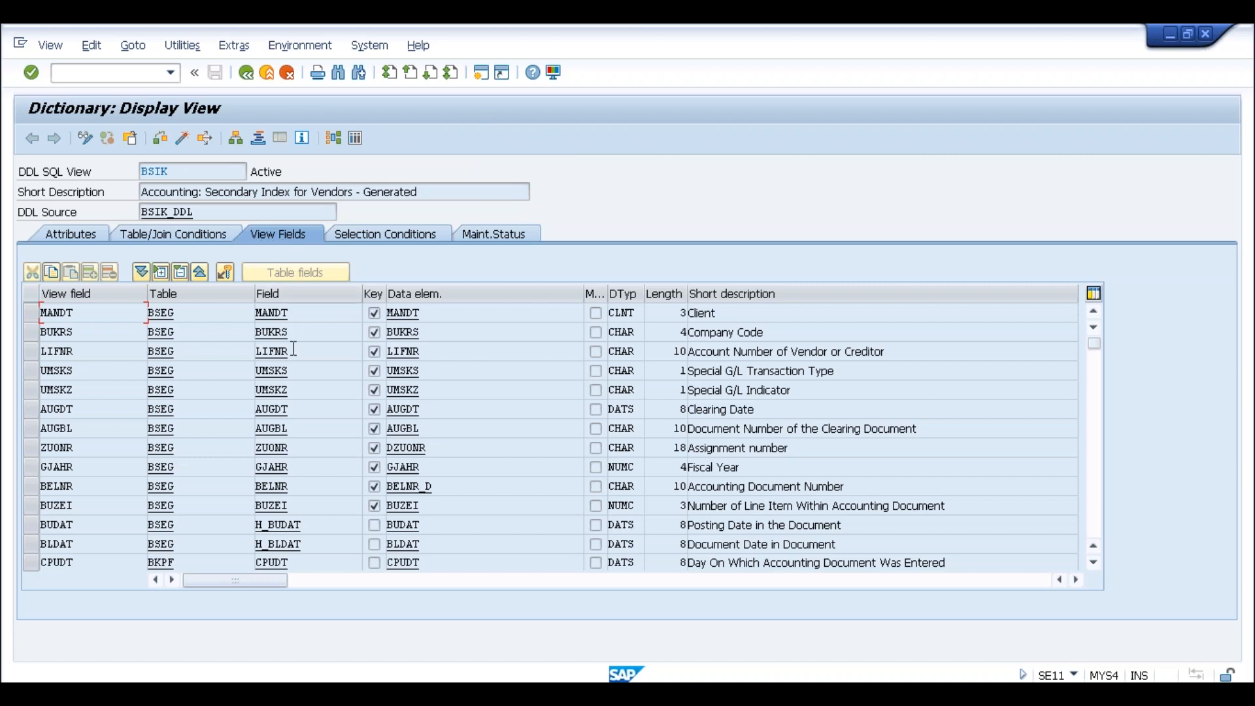
click(185, 171)
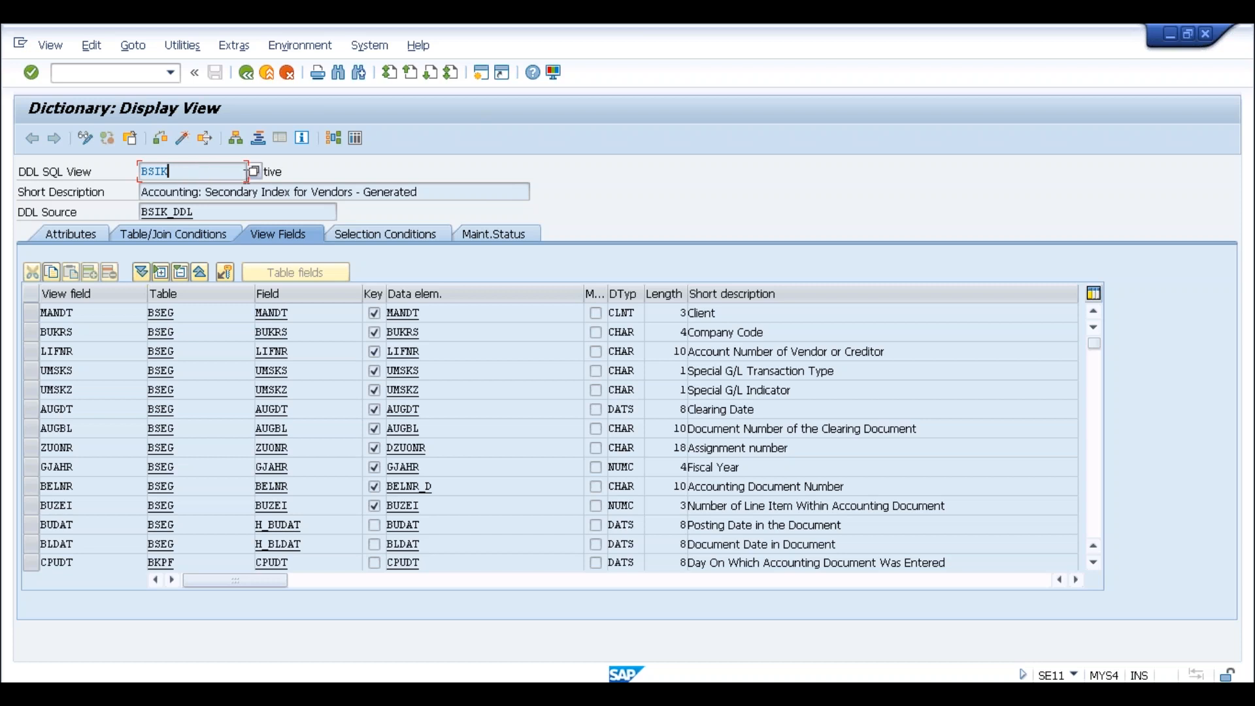
click(355, 139)
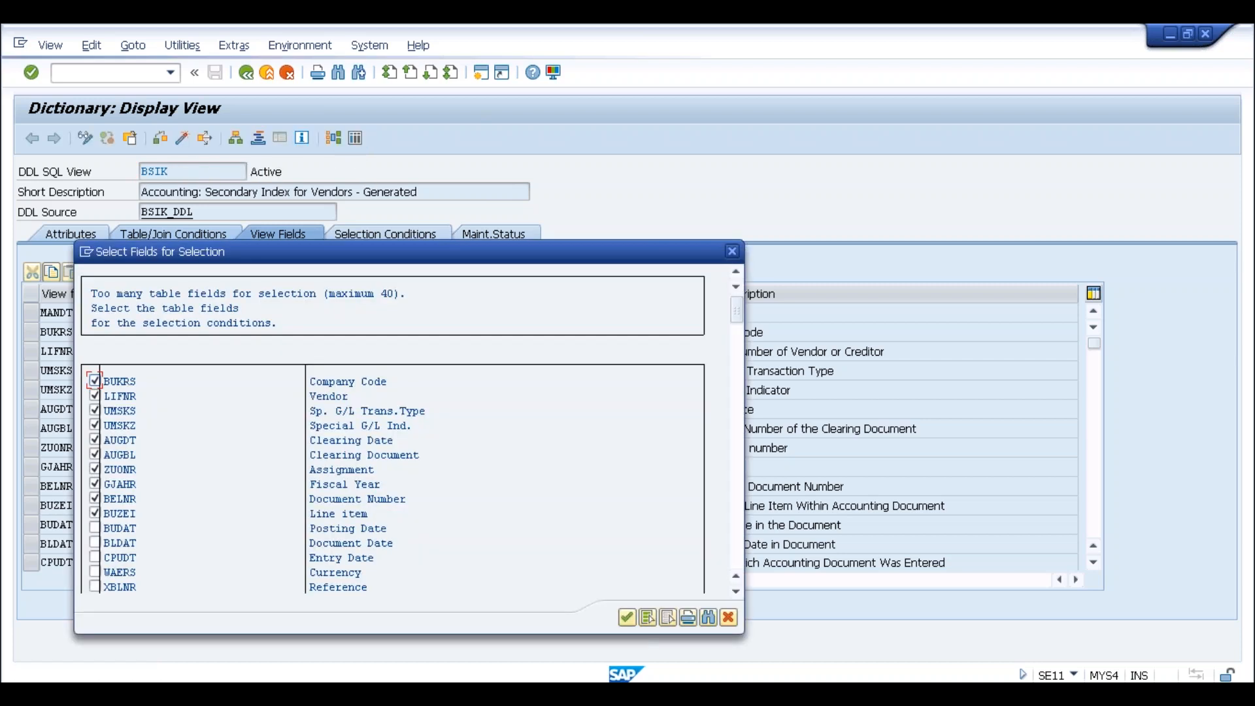
click(626, 618)
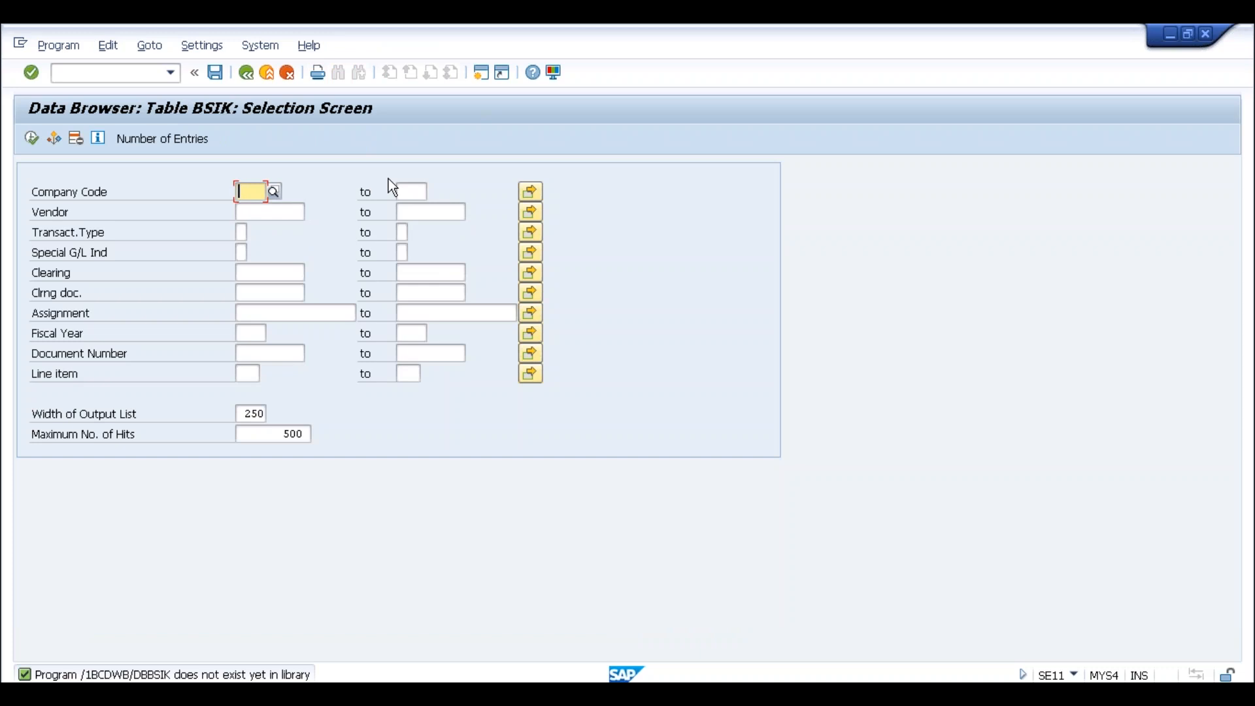
click(33, 146)
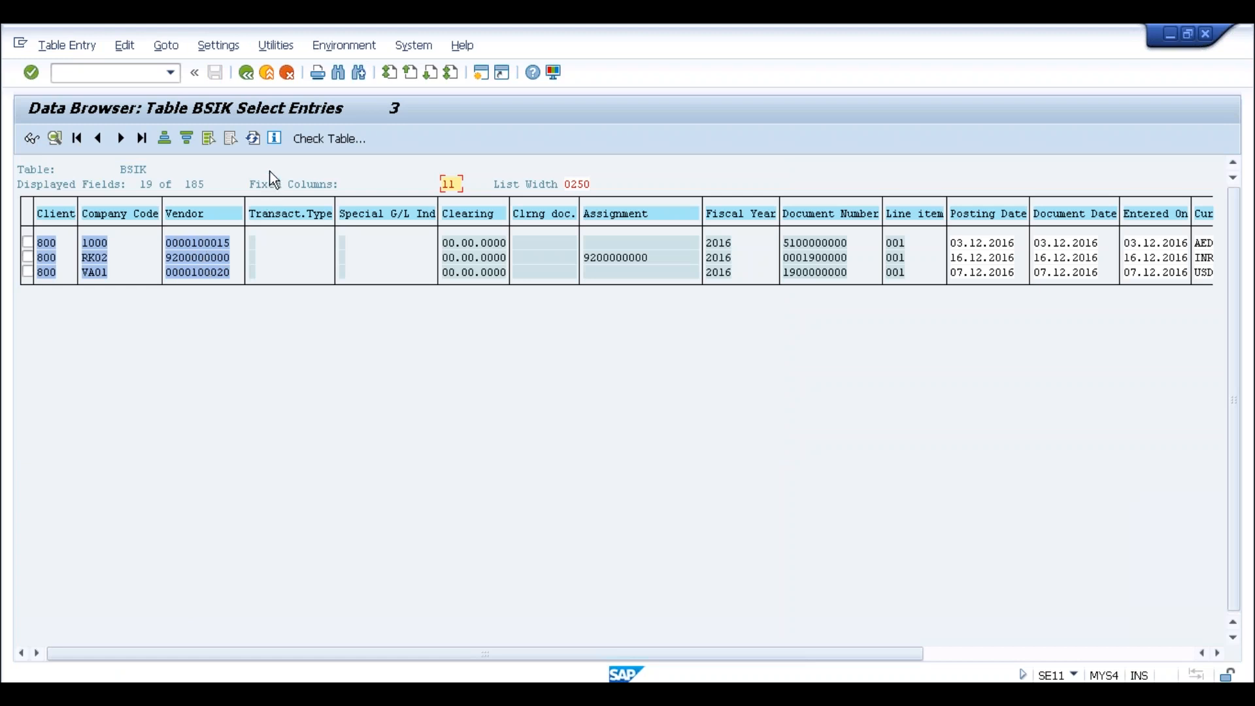
click(248, 78)
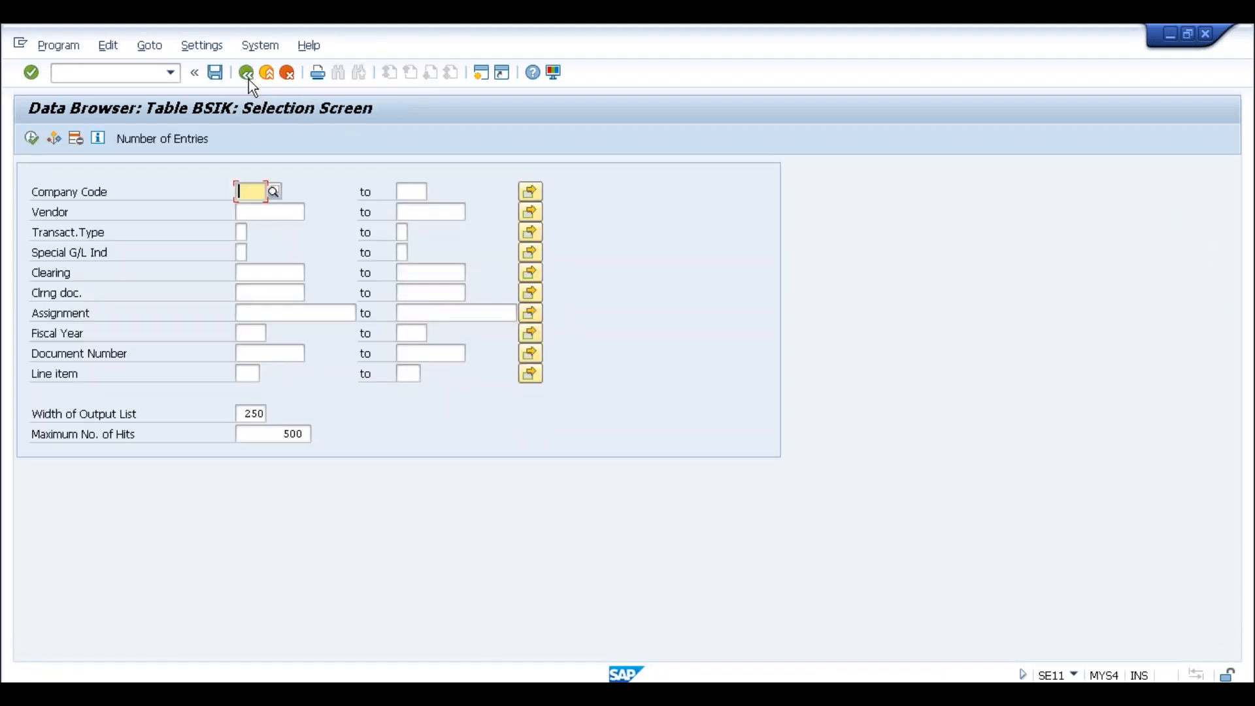
click(249, 80)
click(175, 171)
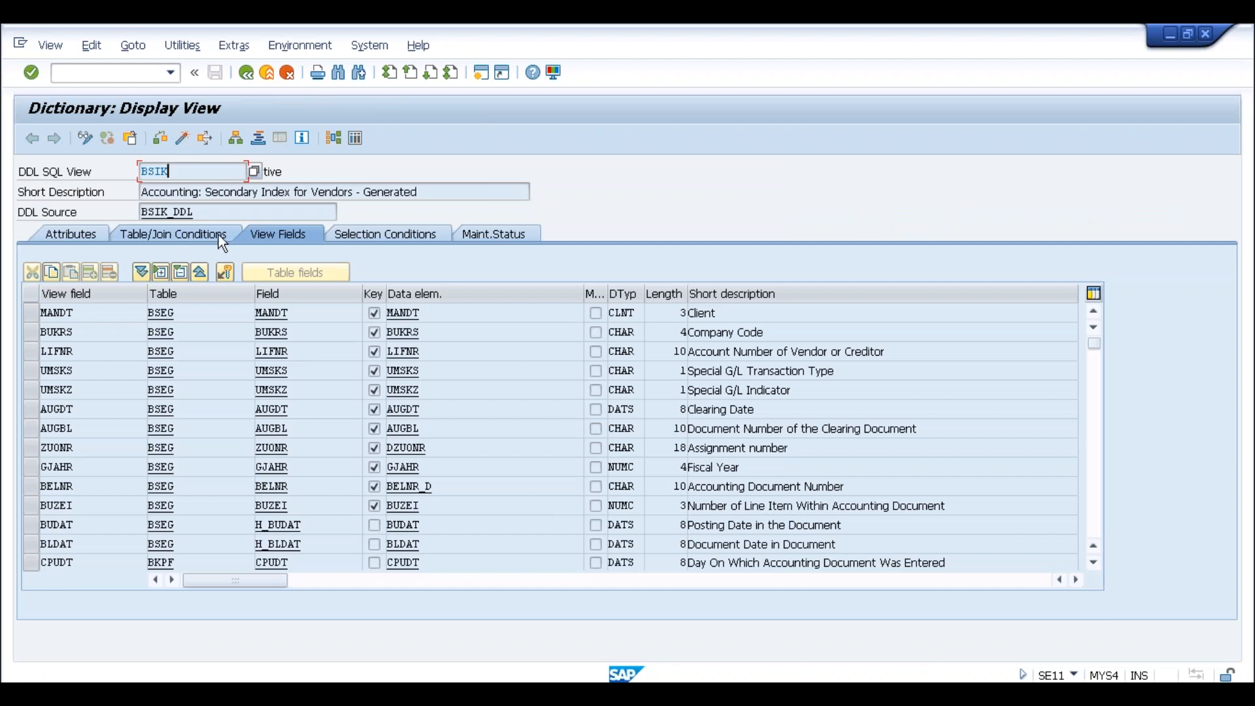
Show BSIK's tables and join conditions, pointing out BKPF, BSEG and the view name
click(191, 235)
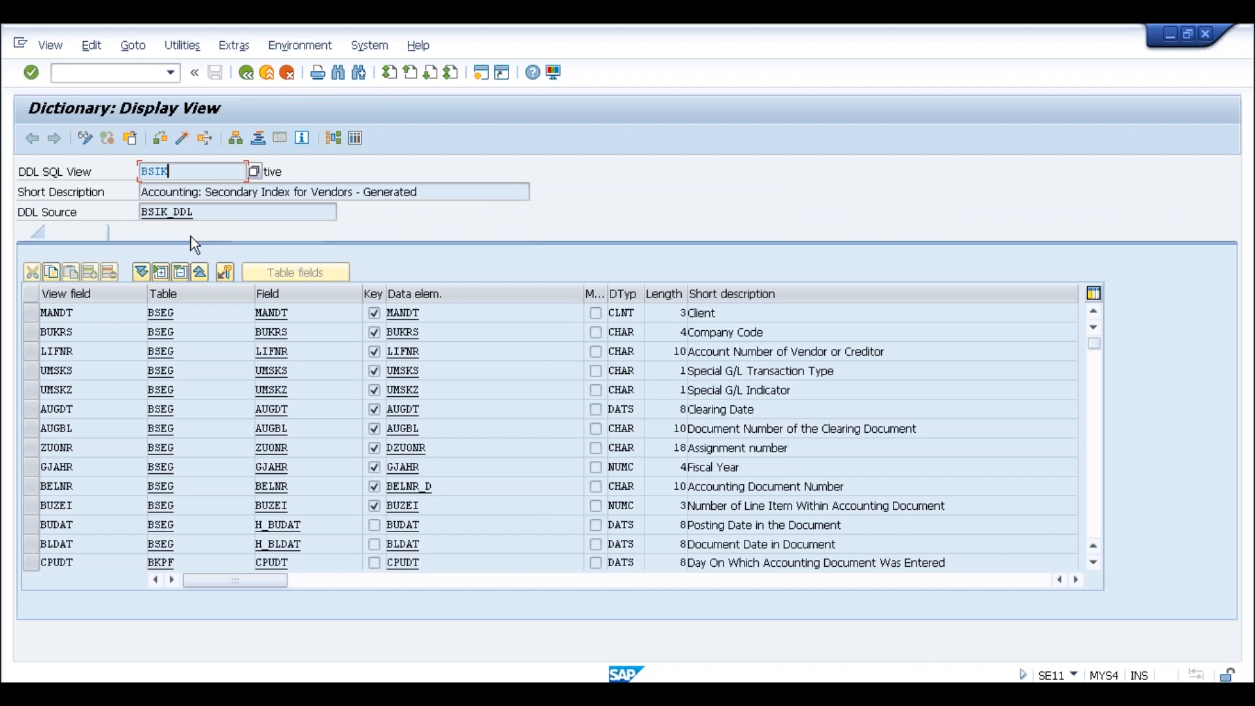
click(62, 315)
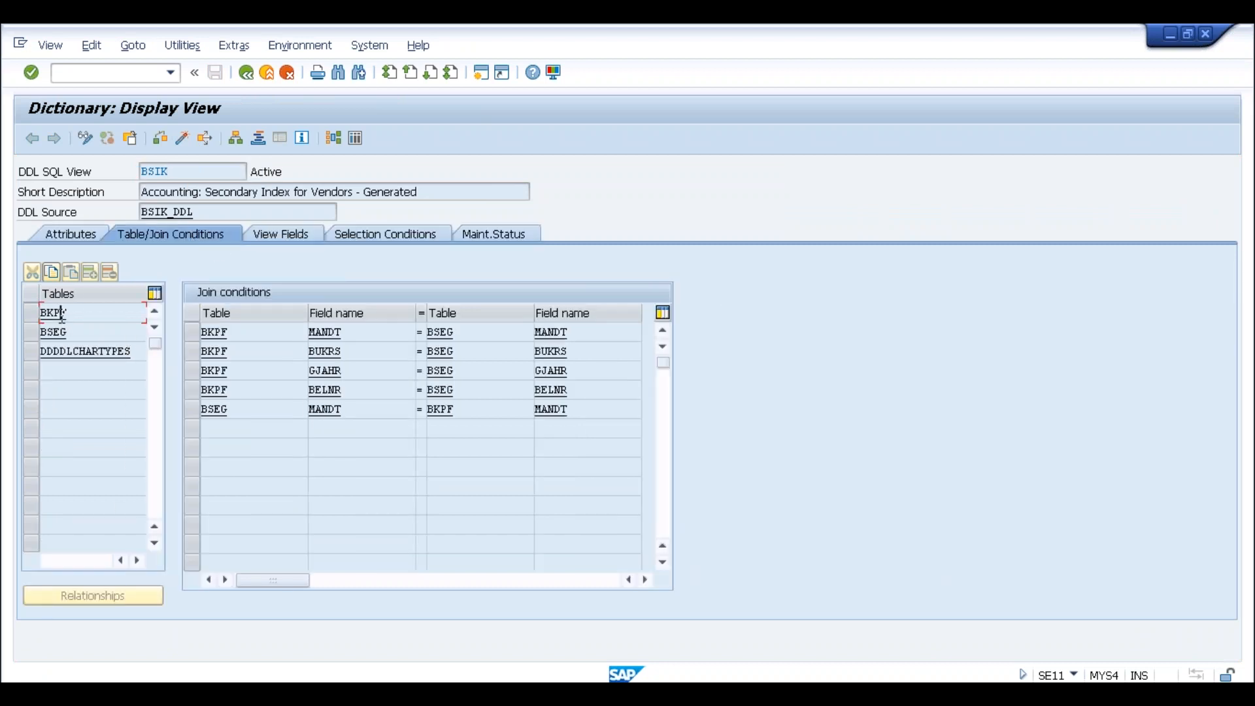
click(62, 332)
click(184, 172)
drag(190, 173, 138, 172)
Point out BKPF and BSEG again, then close the BSIK view definition
click(137, 173)
click(174, 176)
click(77, 316)
click(81, 334)
click(174, 174)
click(245, 75)
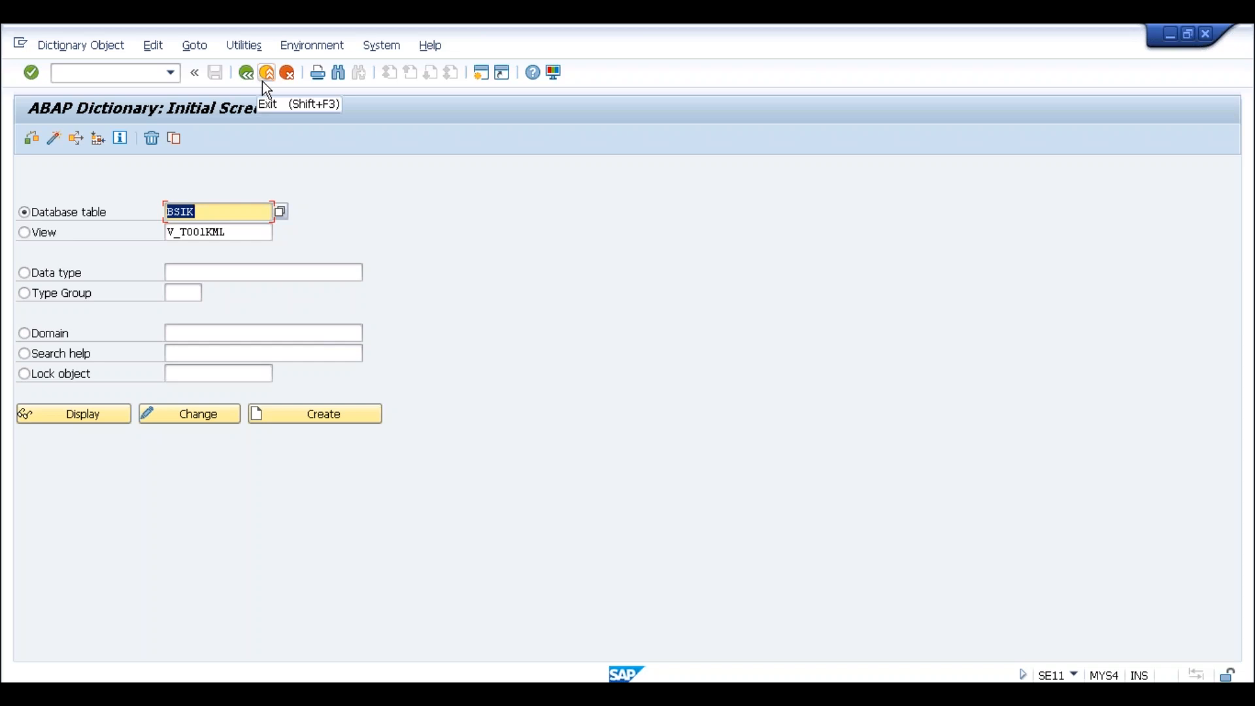
click(210, 211)
drag(210, 211, 159, 211)
click(167, 211)
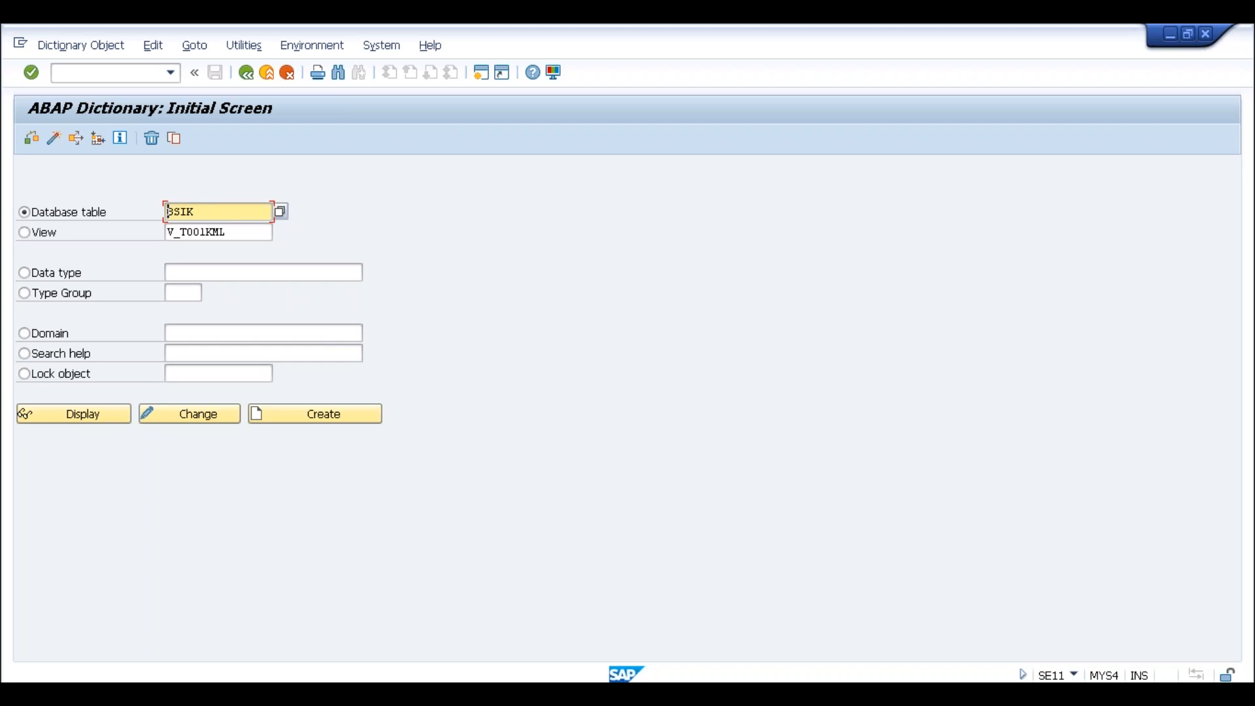
click(209, 208)
Leave the ABAP Dictionary and start ME22N to change a purchase order
click(262, 73)
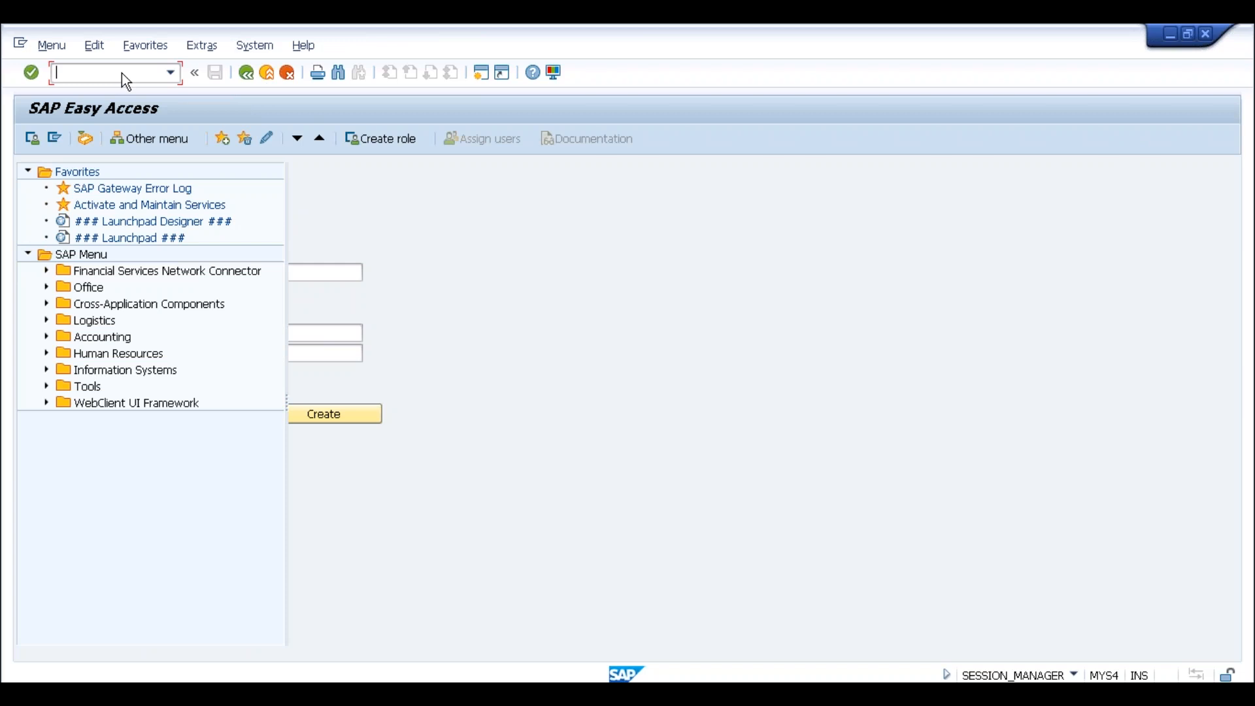
text(me)
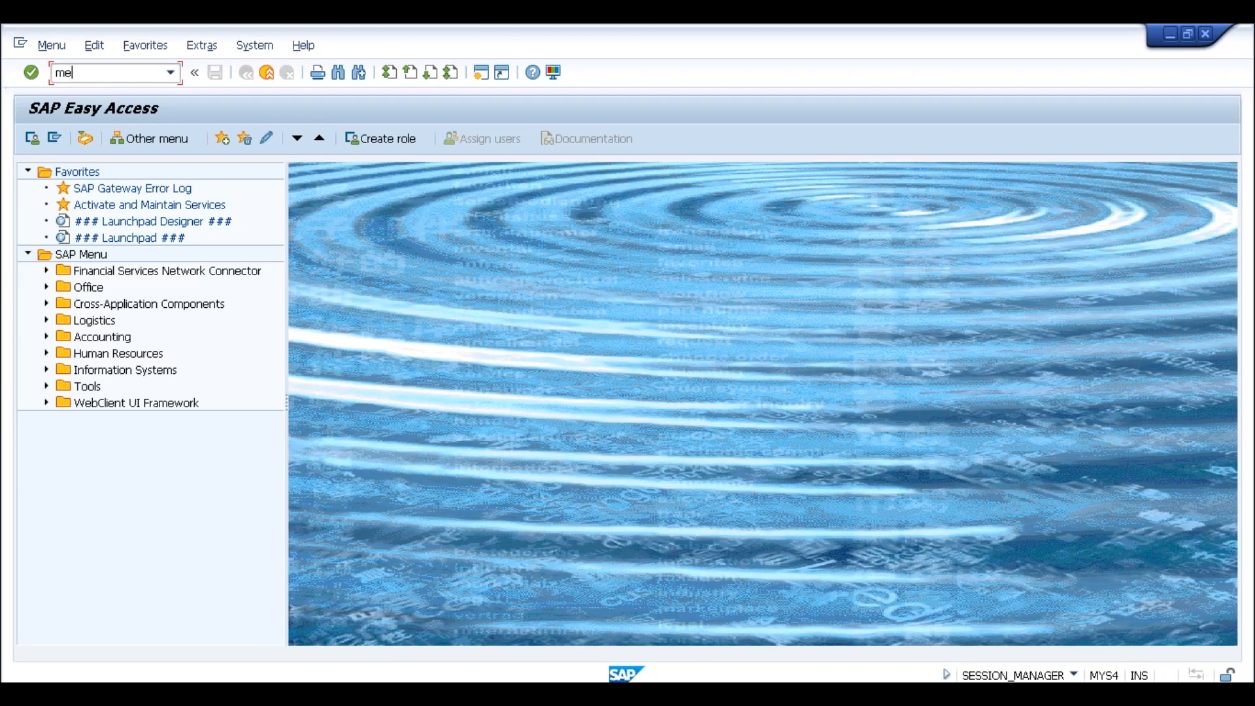
text(22n)
key(Return)
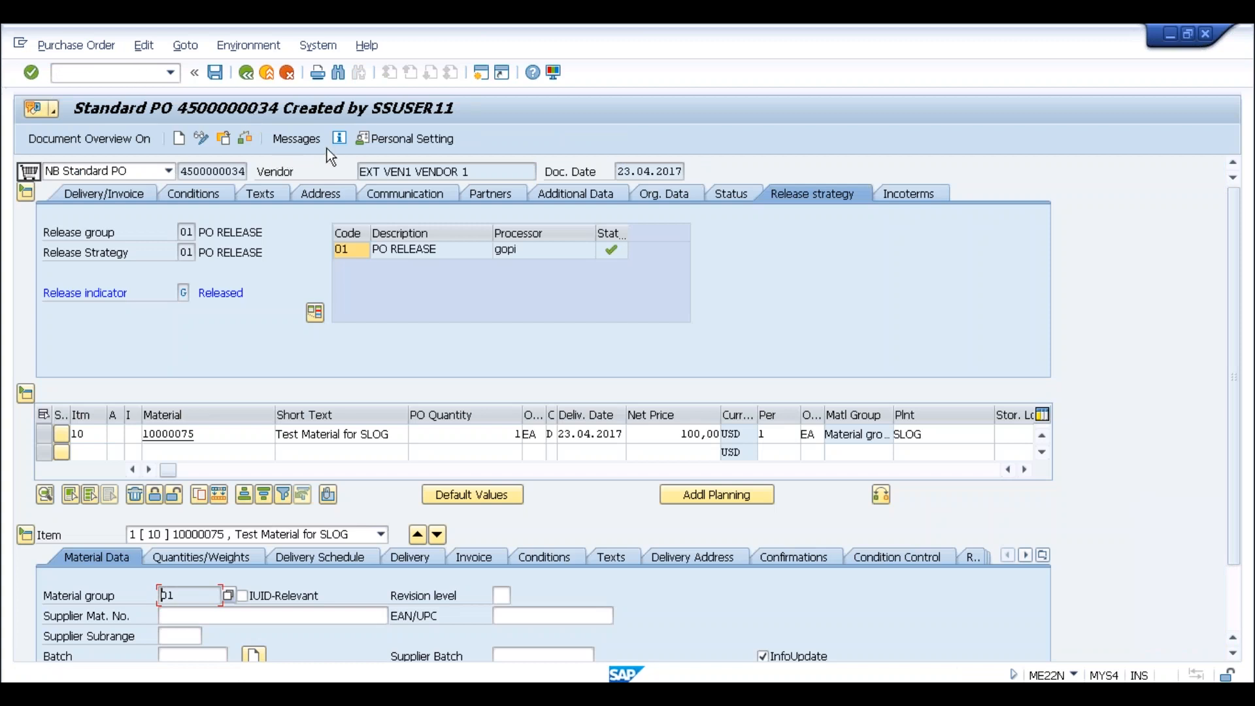
Switch to General Table Display with /nse16n
click(125, 72)
text(/nse16n)
key(Return)
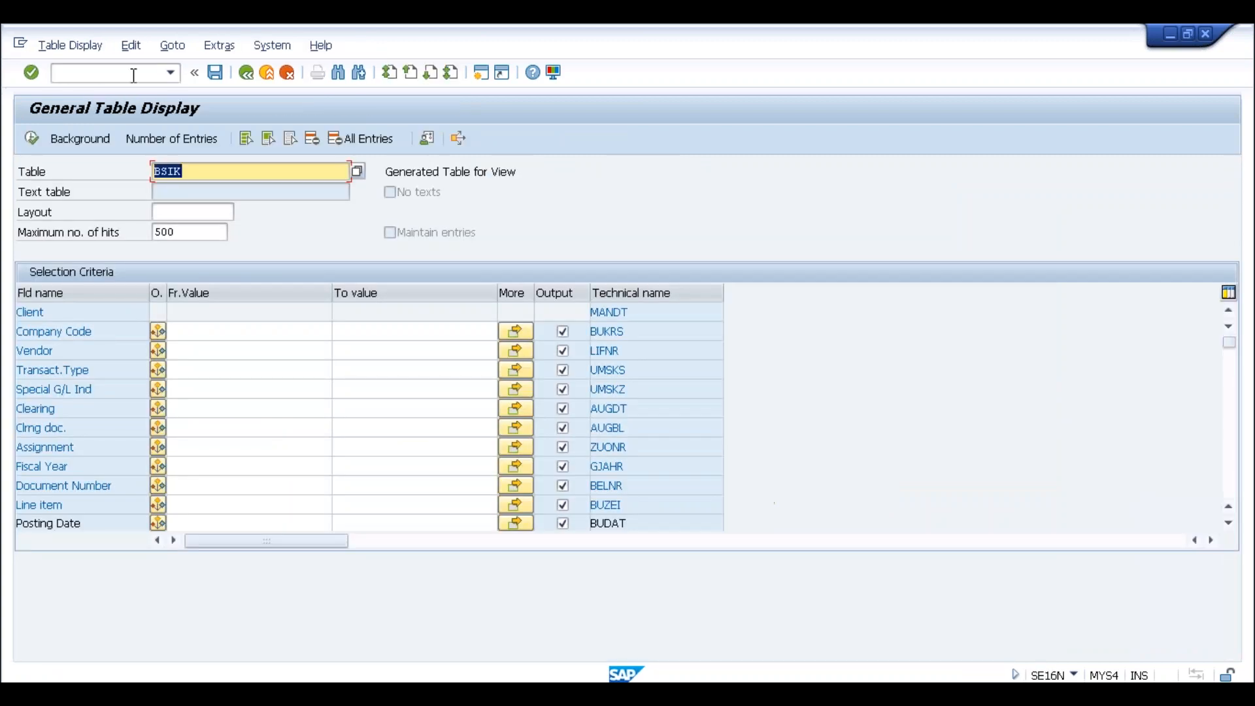
Load table KONV in SE16N and highlight 'Obsolete' in its description
text(konv)
key(Return)
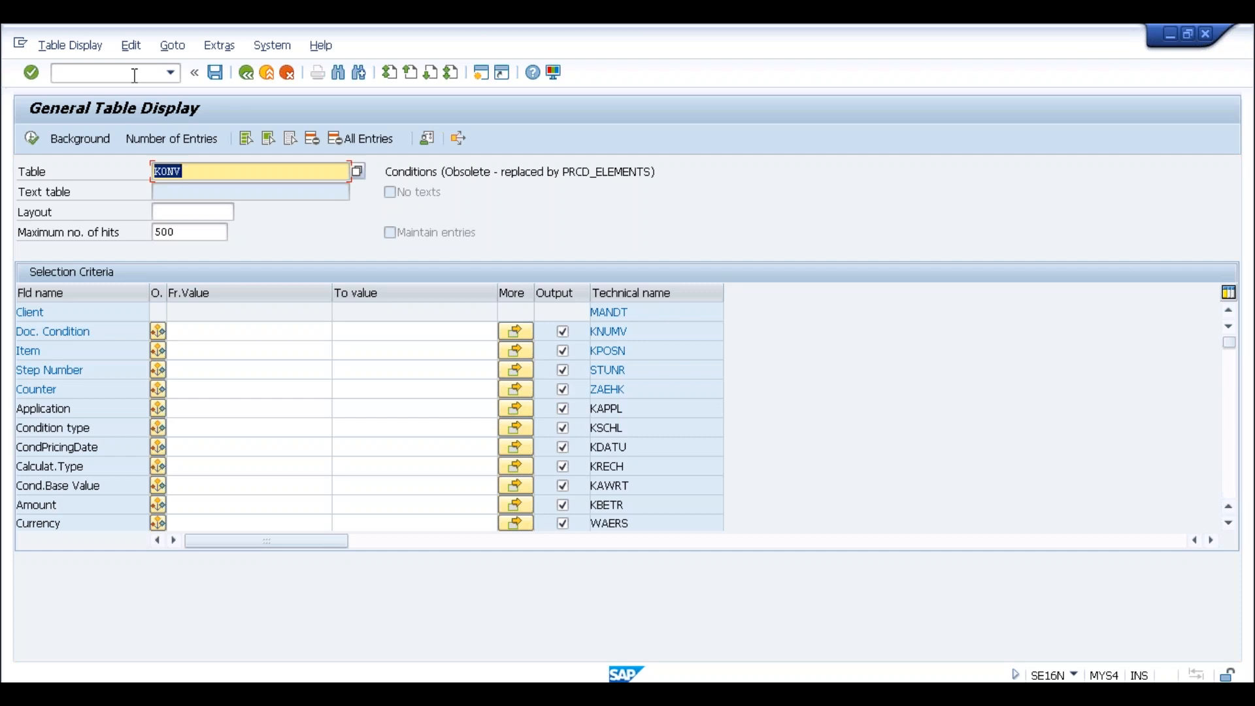
click(206, 170)
drag(444, 172, 494, 173)
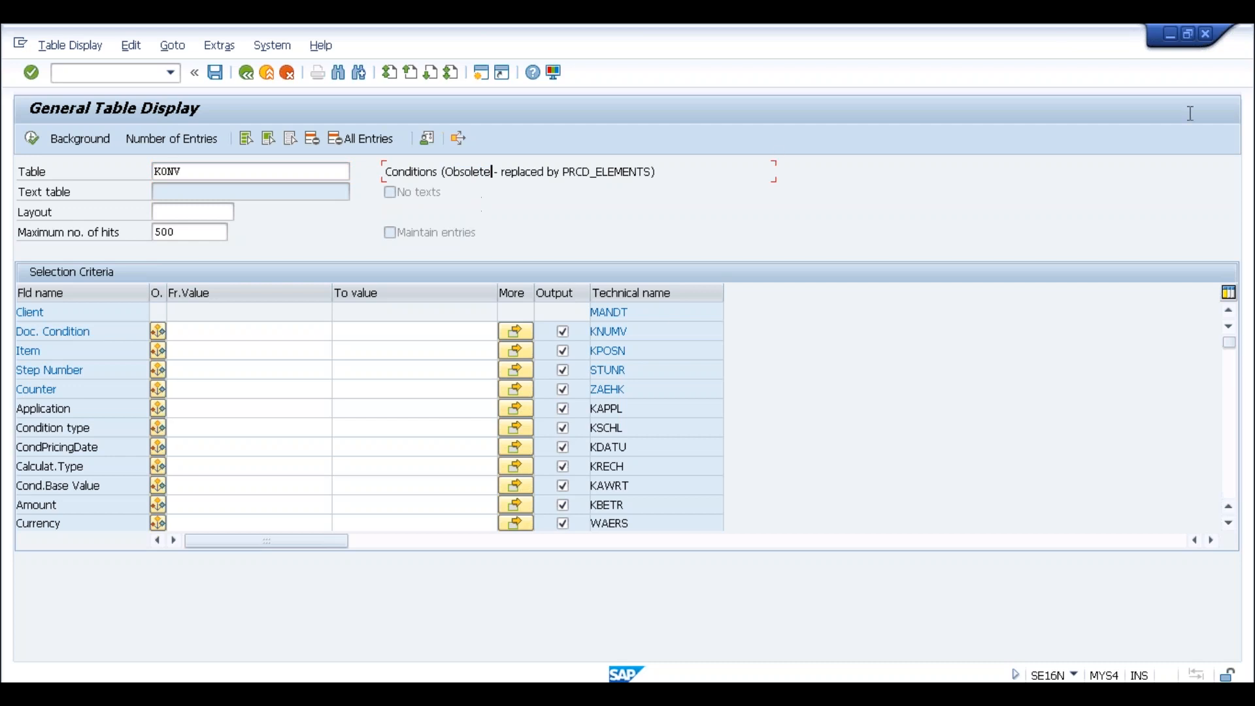
Highlight PRCD_ELEMENTS as KONV's replacement and run the KONV query, which finds no values
mouse_move(564, 171)
mouse_down()
mouse_move(656, 172)
mouse_move(563, 173)
mouse_up()
key(ctrl+c)
click(654, 172)
click(564, 173)
click(206, 174)
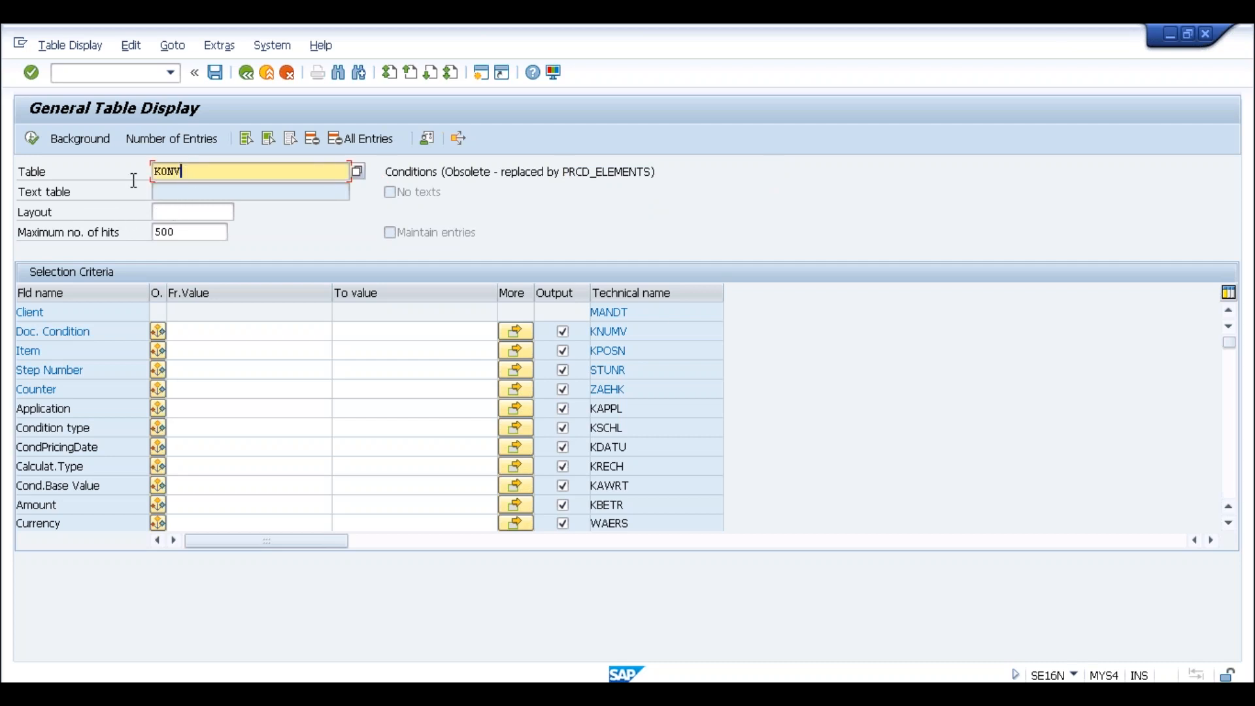
click(29, 140)
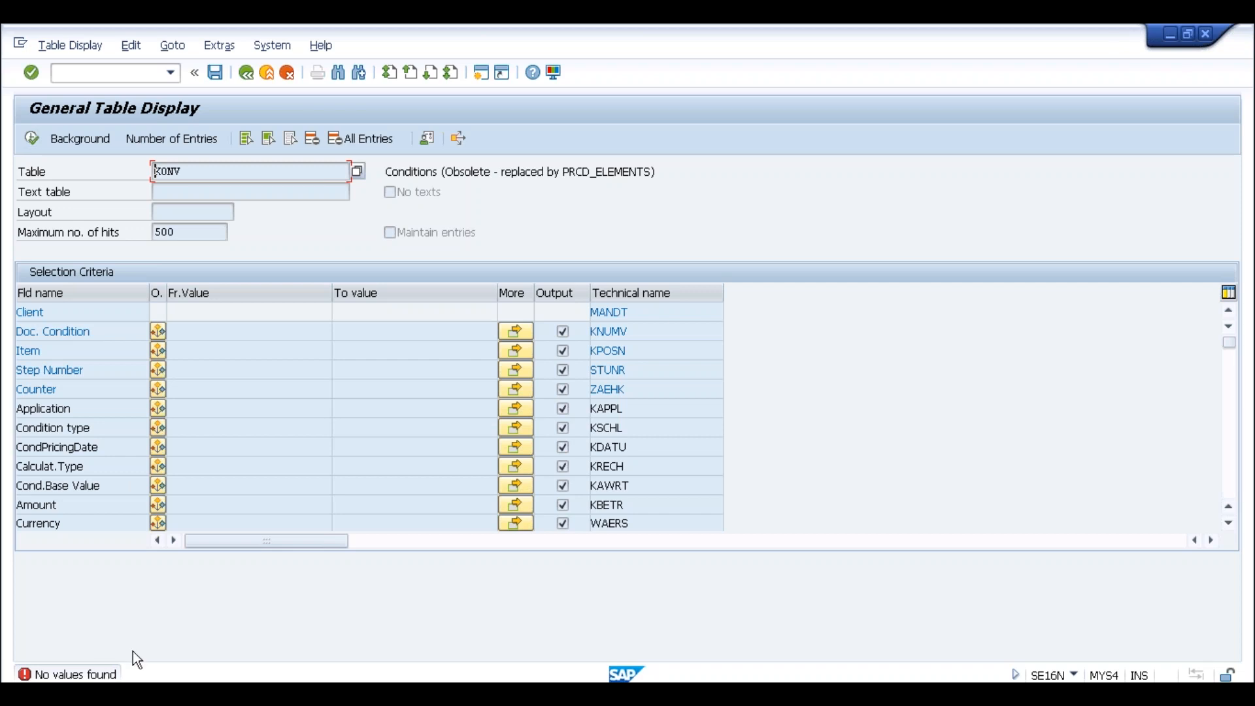
Replace the table name KONV with a pasted PRCD_ELEMENTS
click(190, 175)
key(Return)
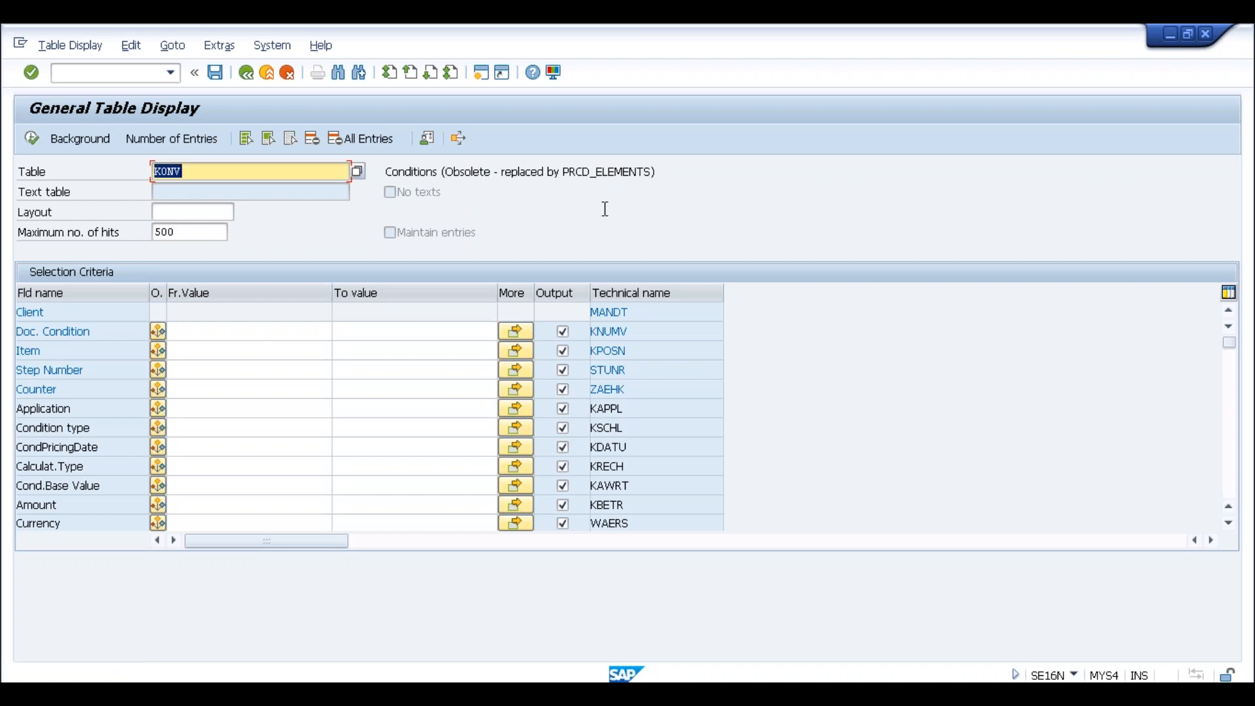
key(ctrl+v)
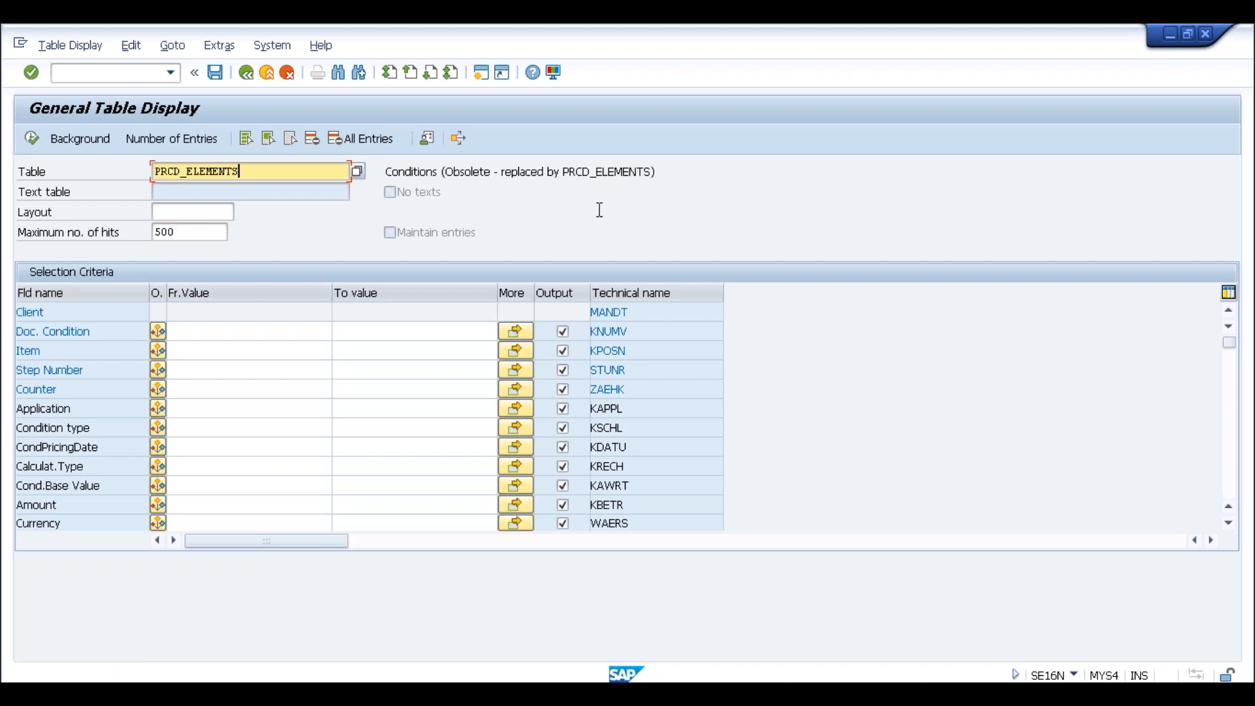
Run the PRCD_ELEMENTS query, see its 138 pricing-element hits, and return to the selection screen
click(207, 330)
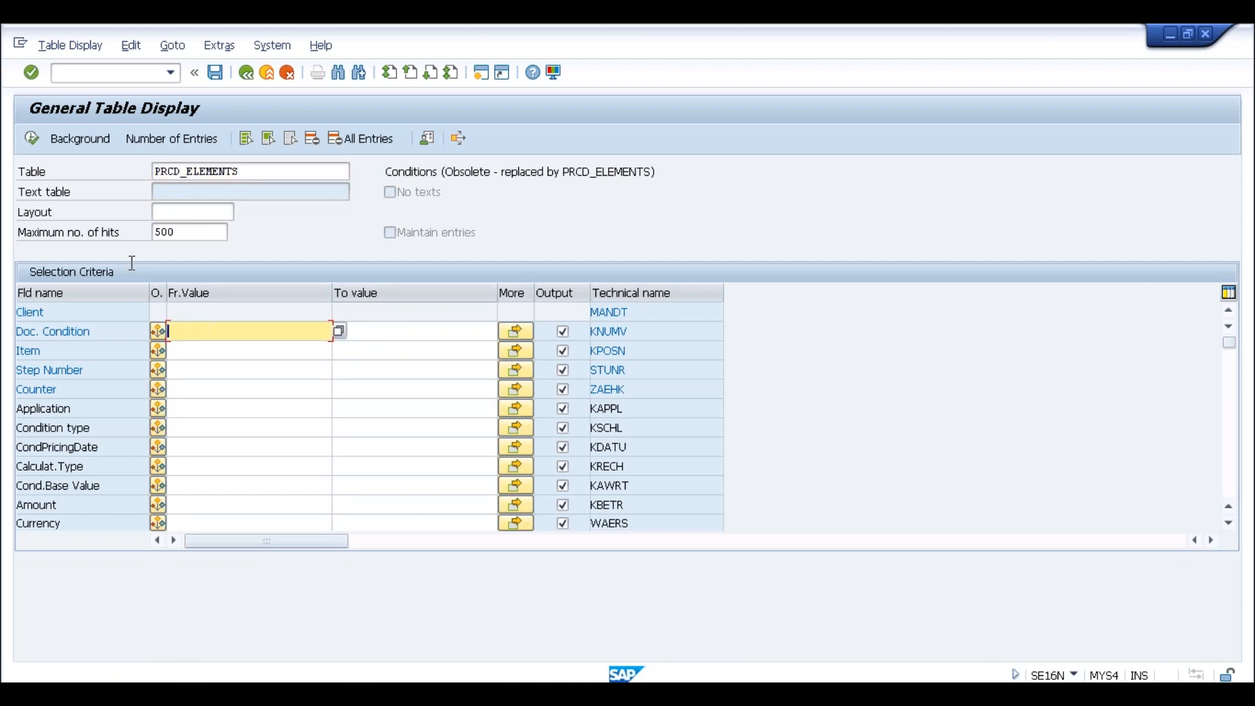
click(33, 138)
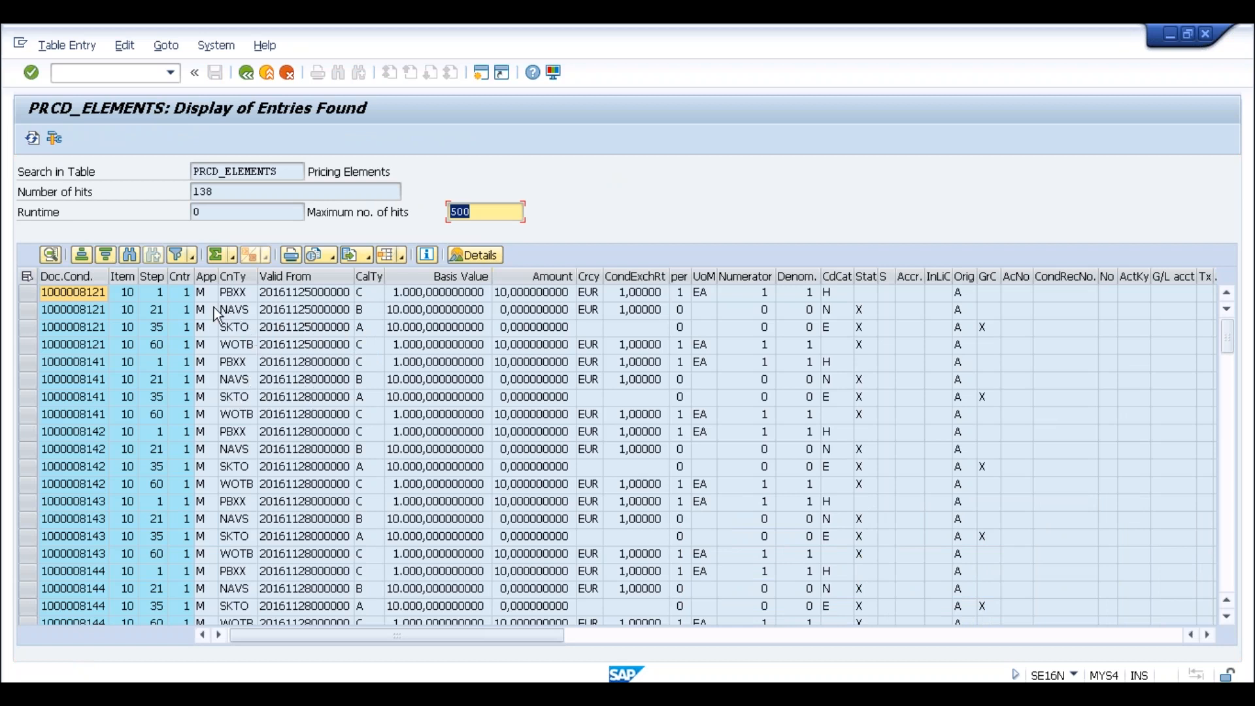
click(275, 171)
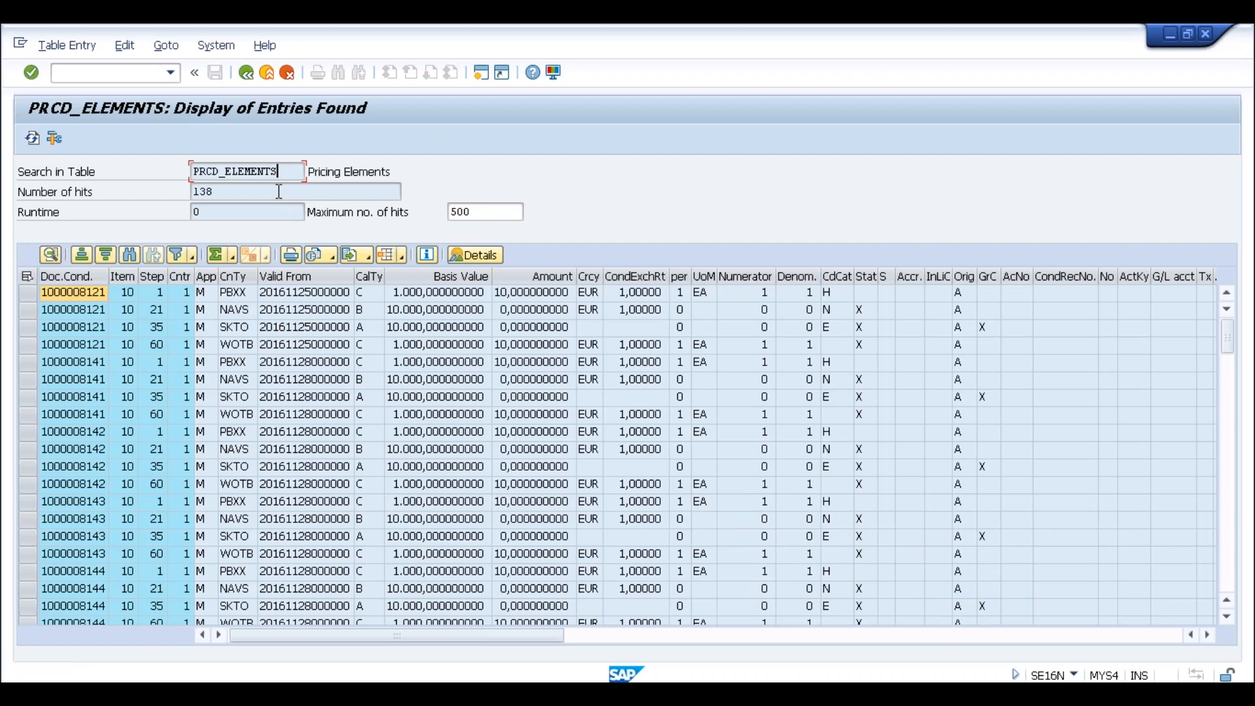
click(247, 75)
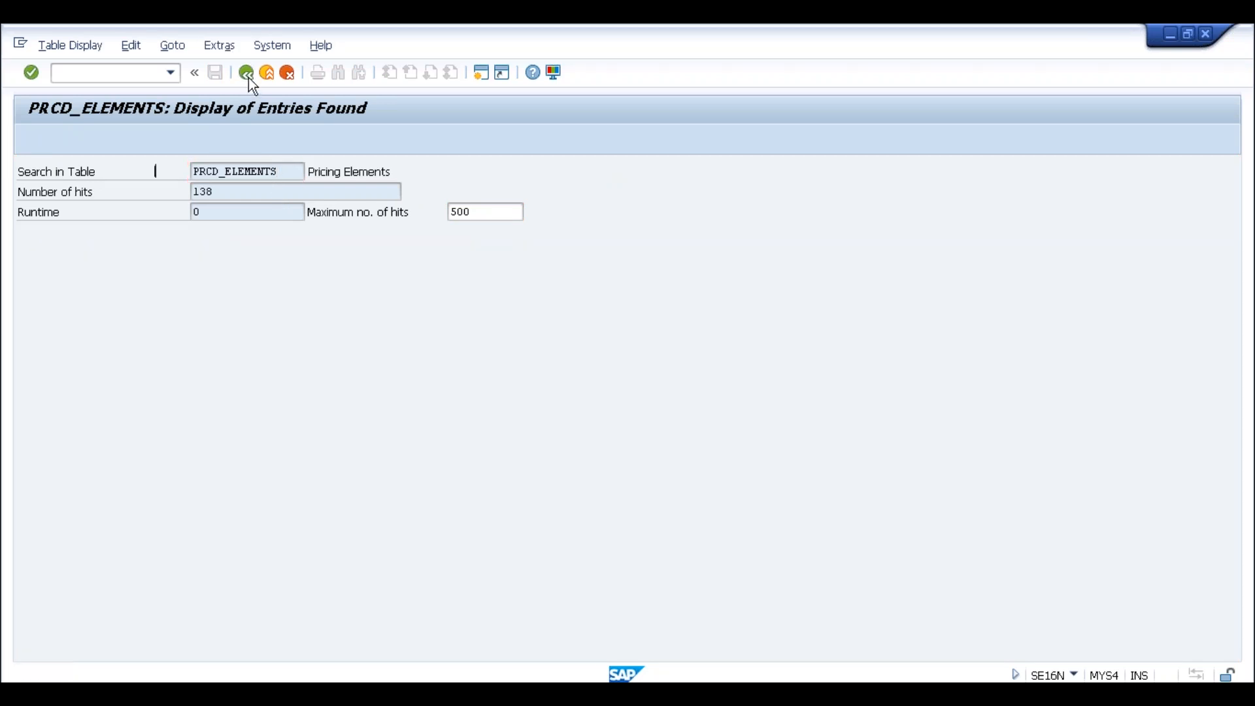
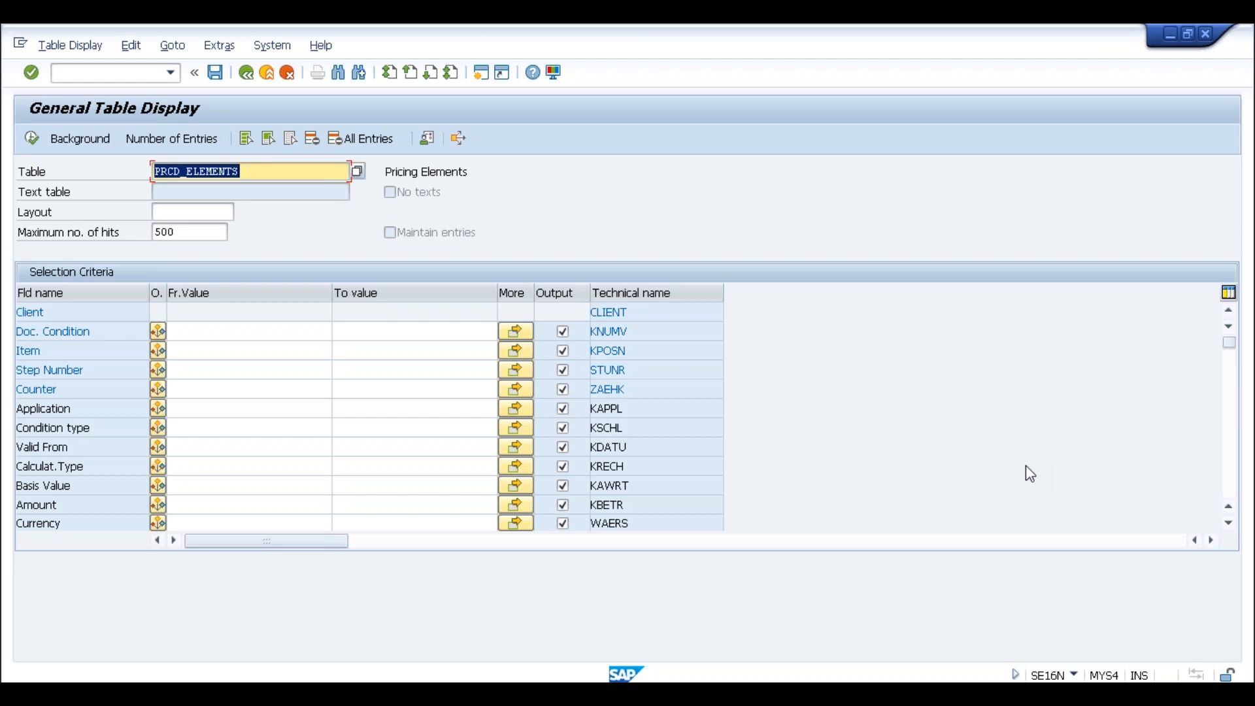
Run /nspro and expand the SAP Reference IMG down to Sales and Distribution > Basic Functions > Pricing > Pricing Control
click(300, 178)
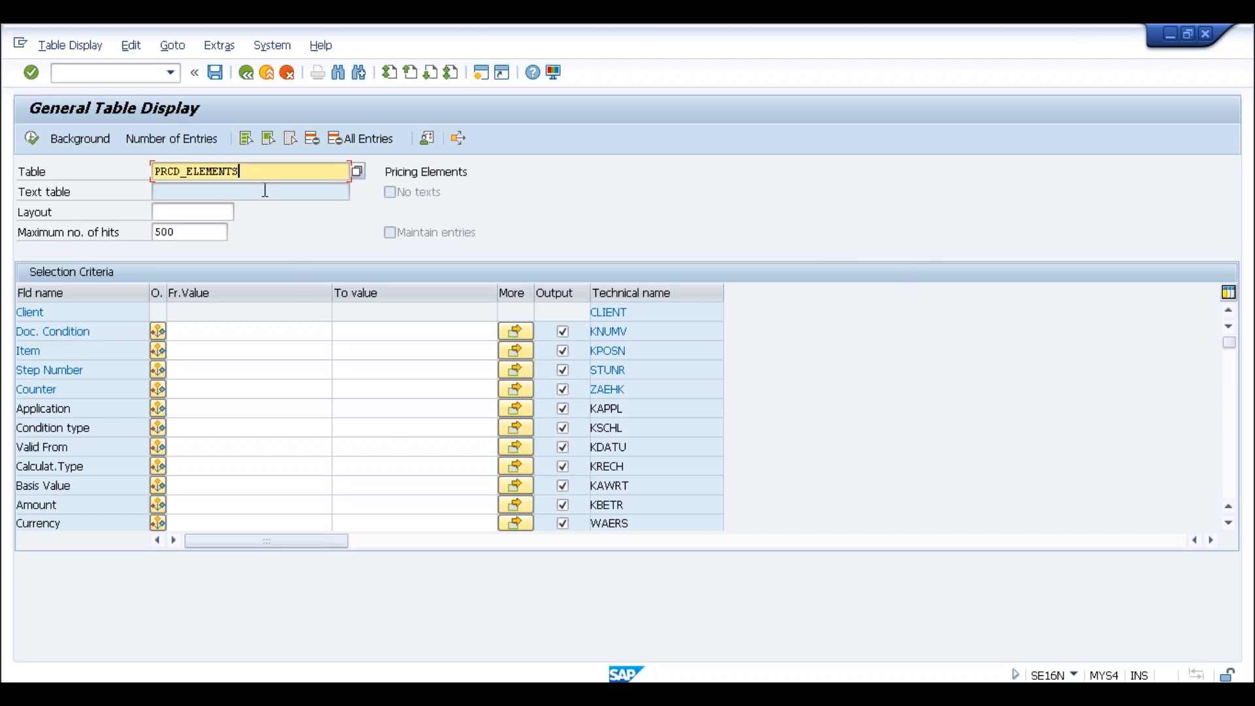
click(134, 77)
text(/nspro)
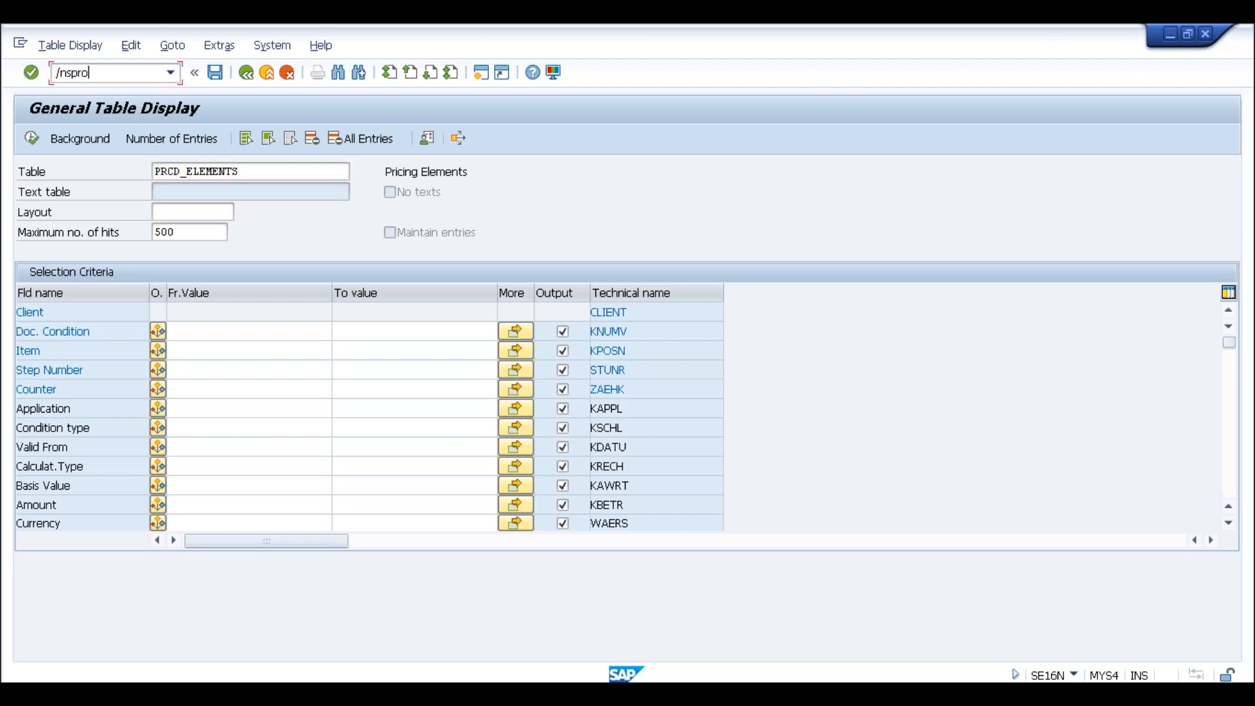
key(Return)
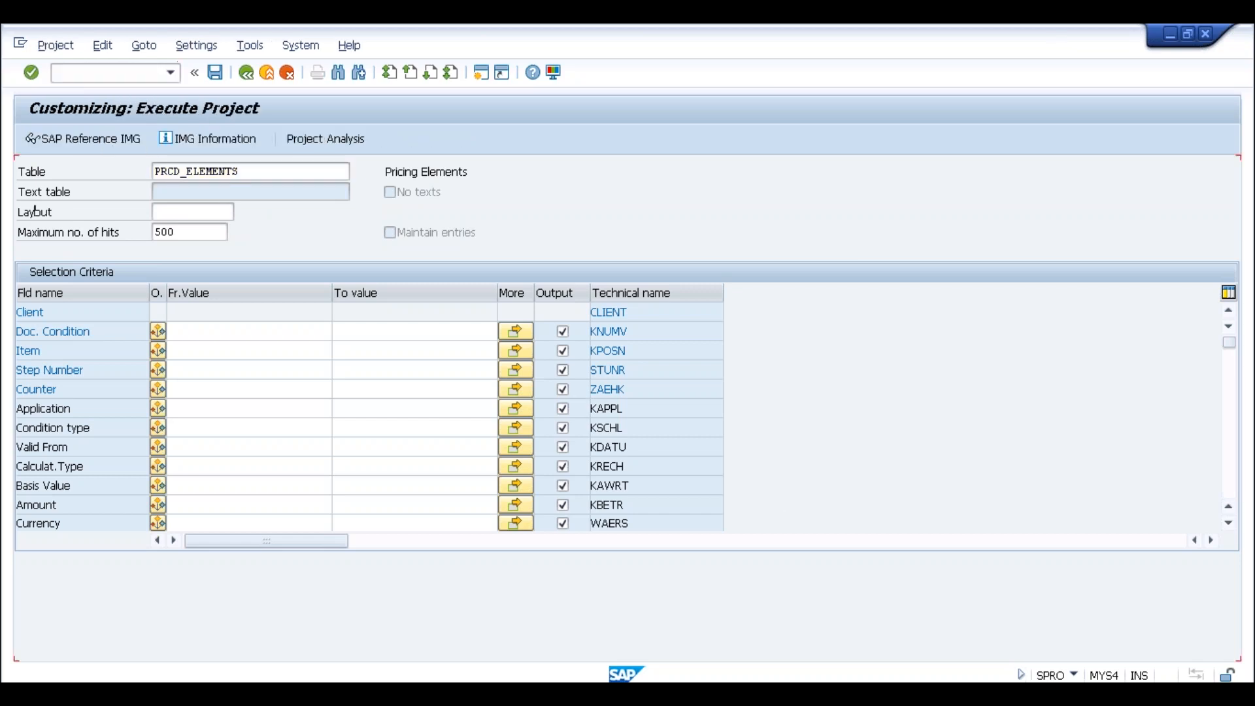
click(91, 145)
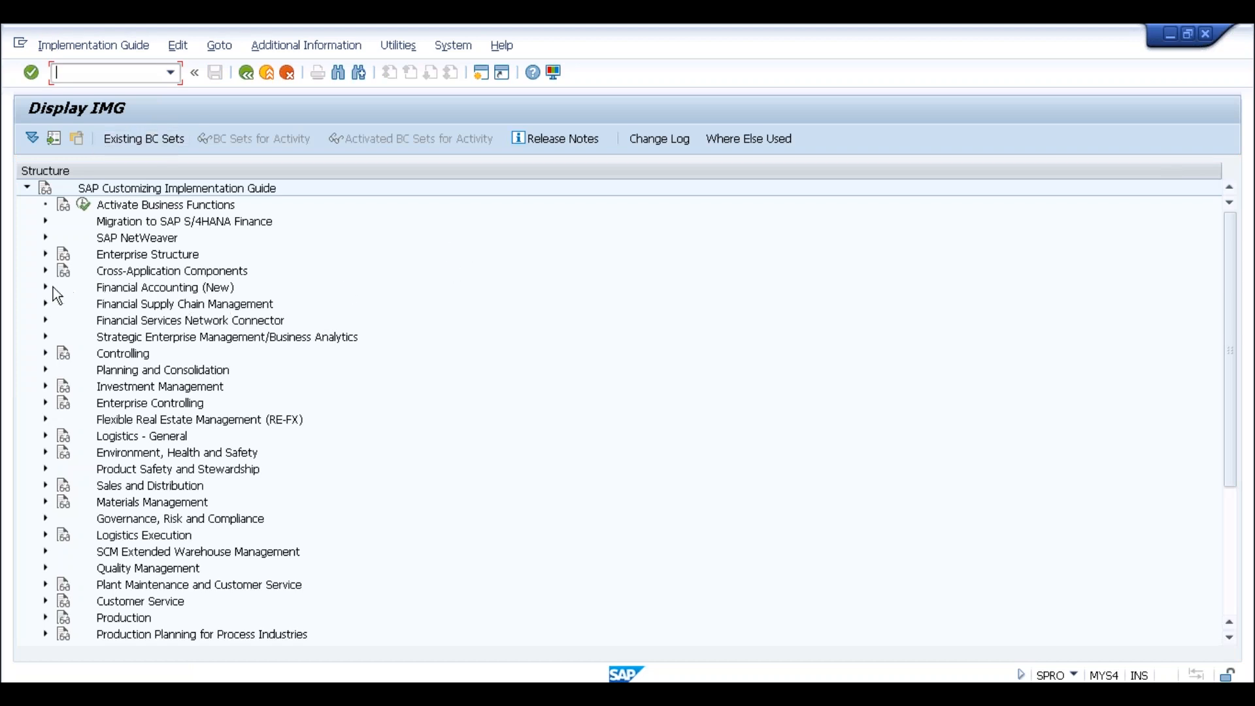
double_click(117, 485)
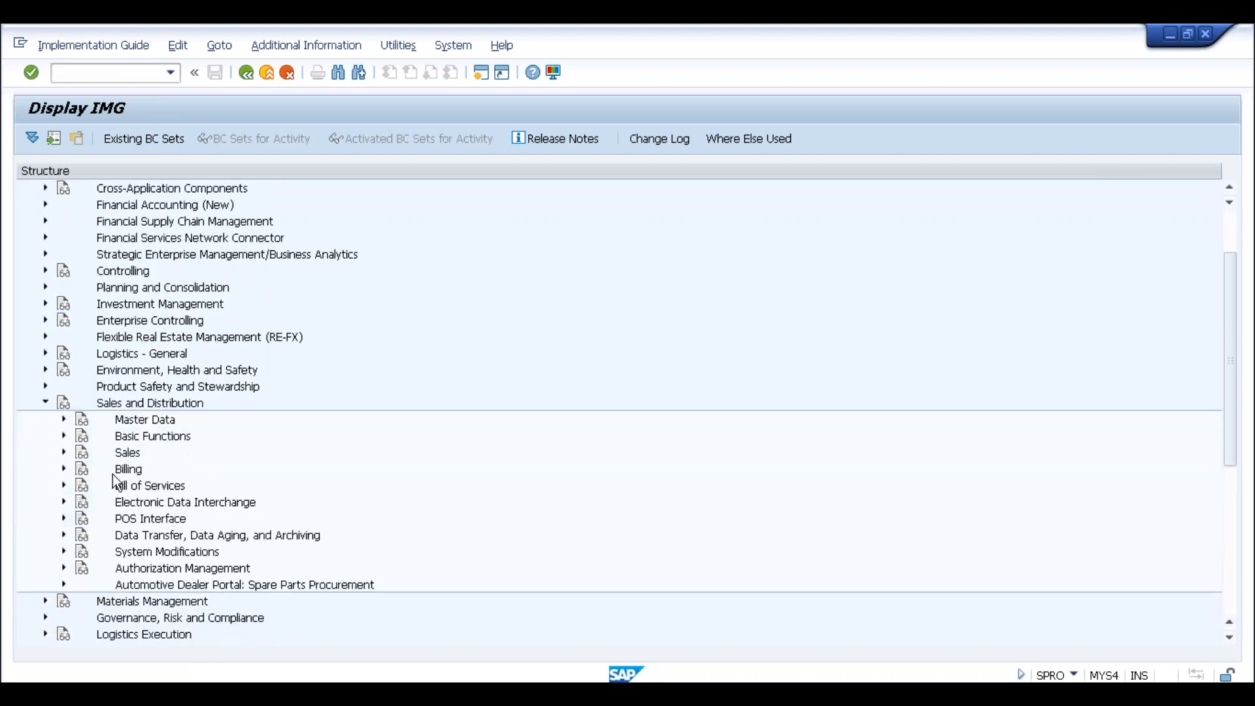
click(65, 436)
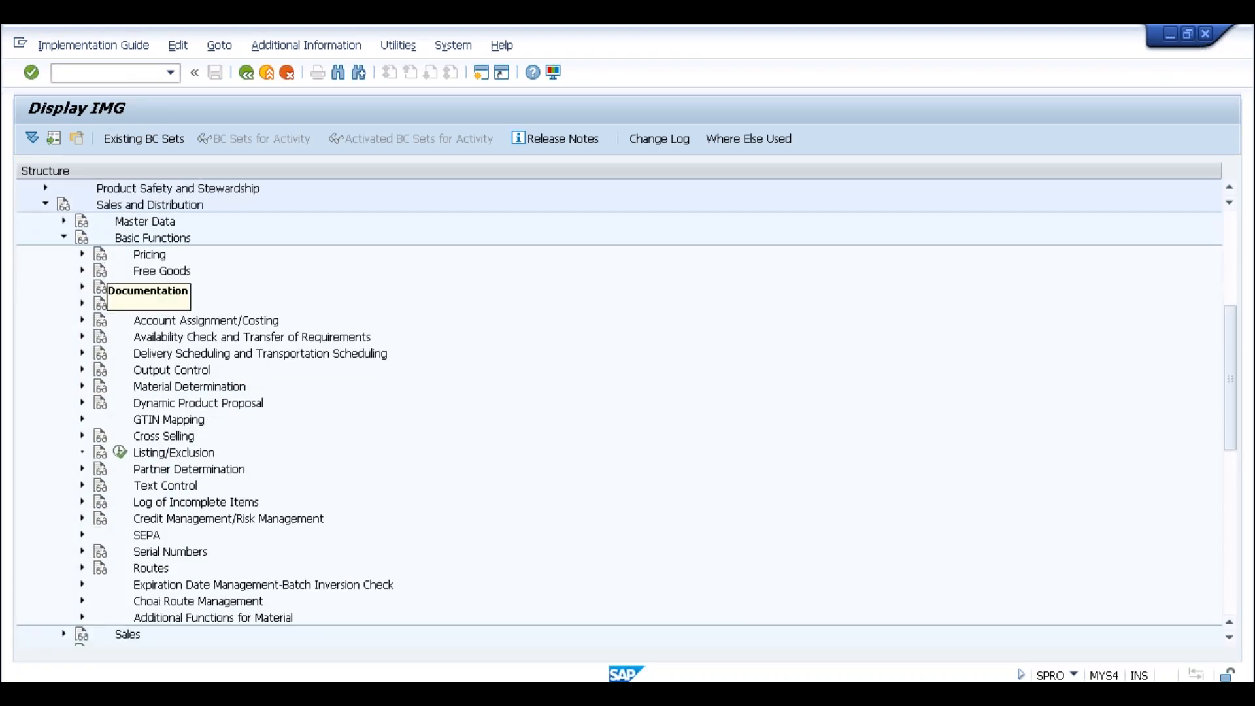
click(83, 255)
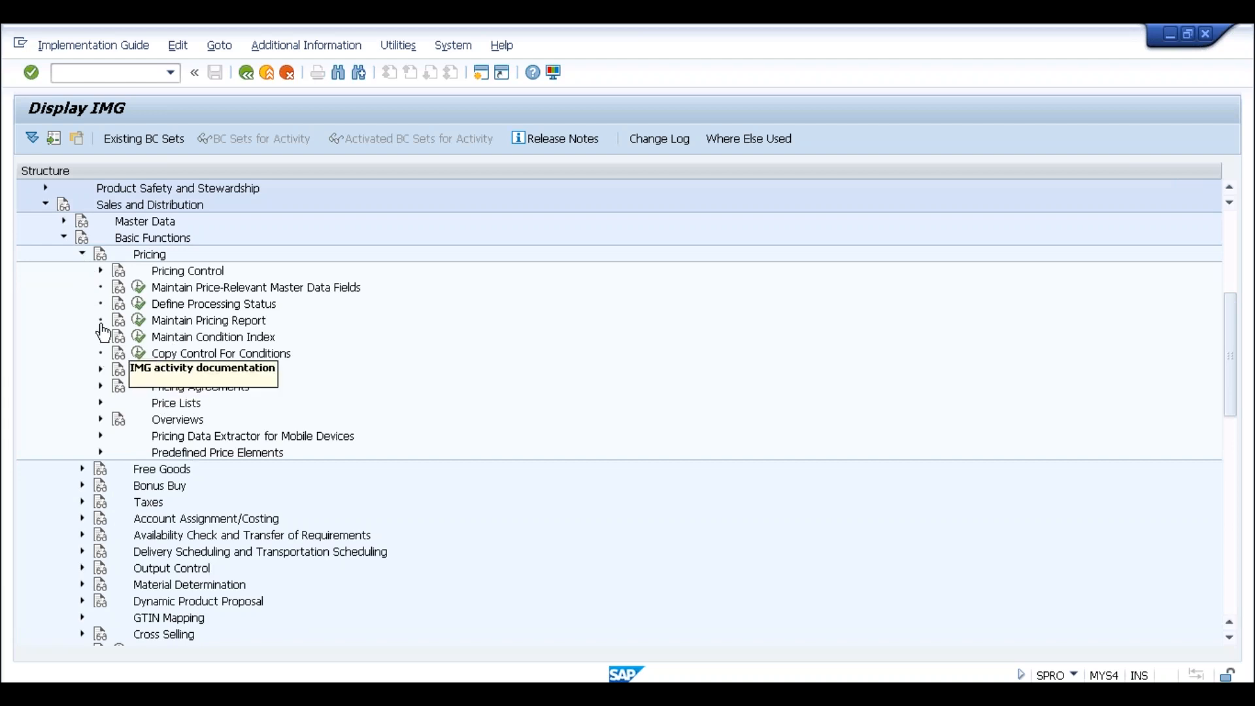
click(101, 271)
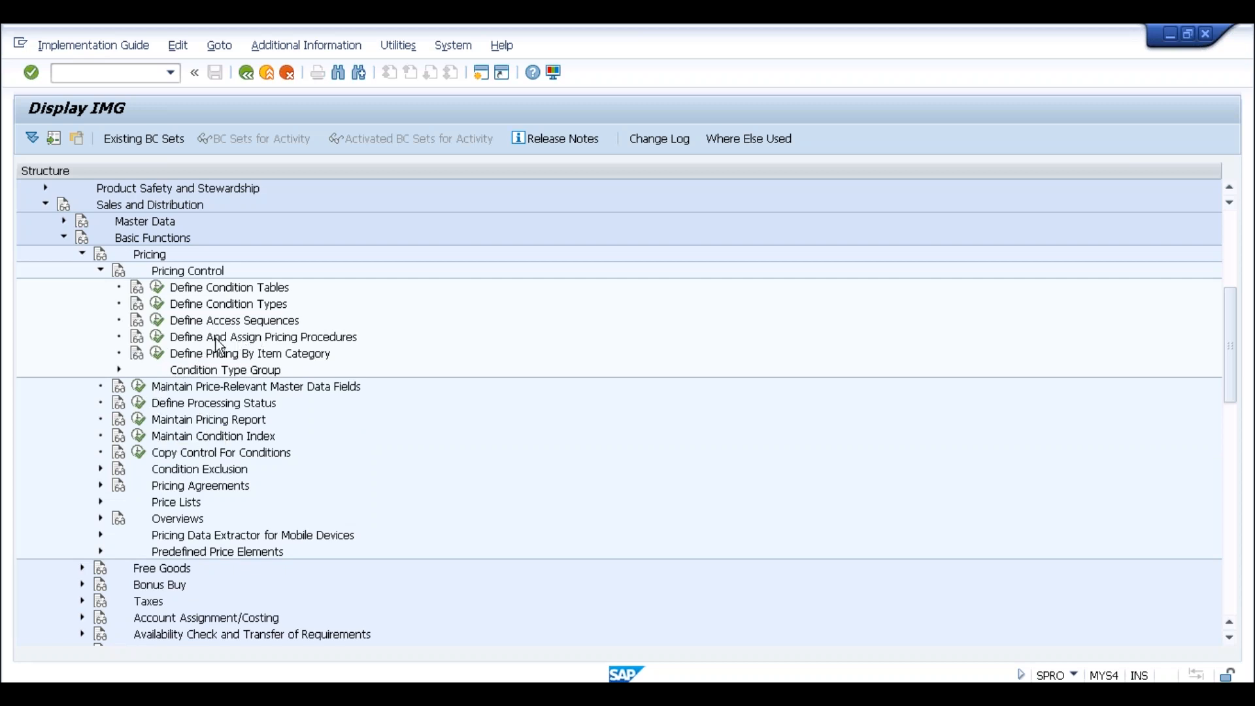
View the control data of pricing procedure A10001, then return to the implementation guide
click(158, 339)
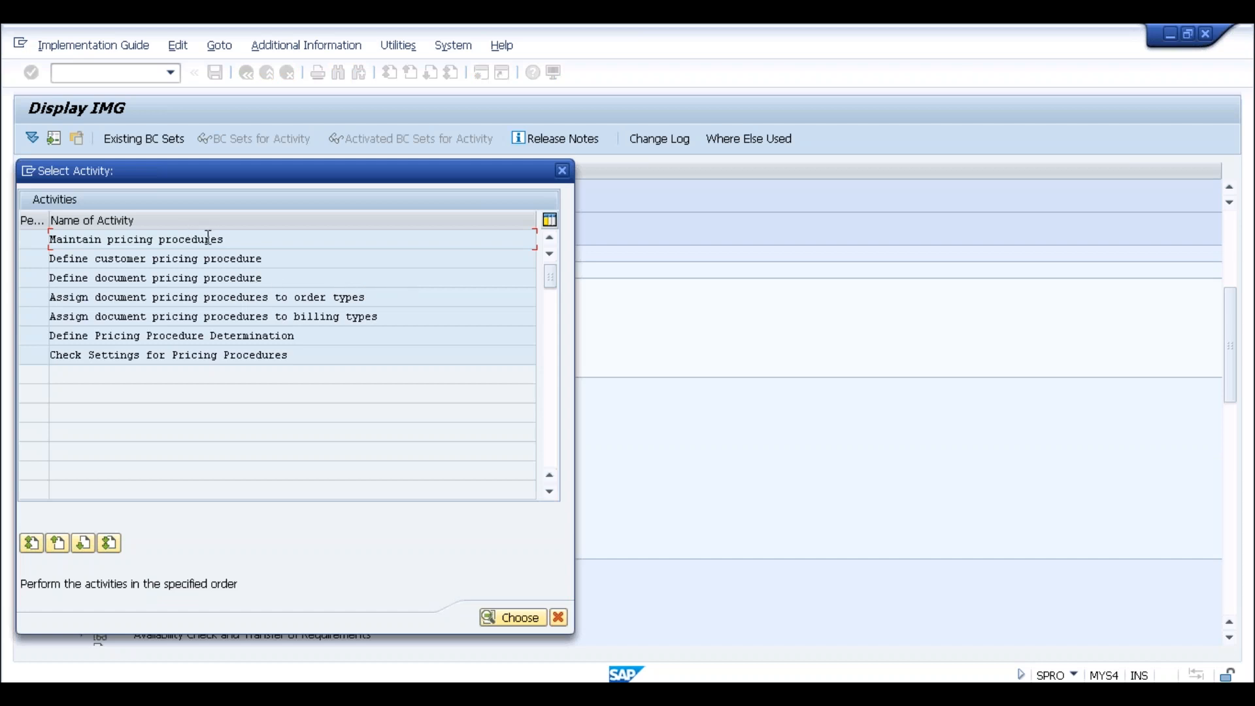
double_click(274, 242)
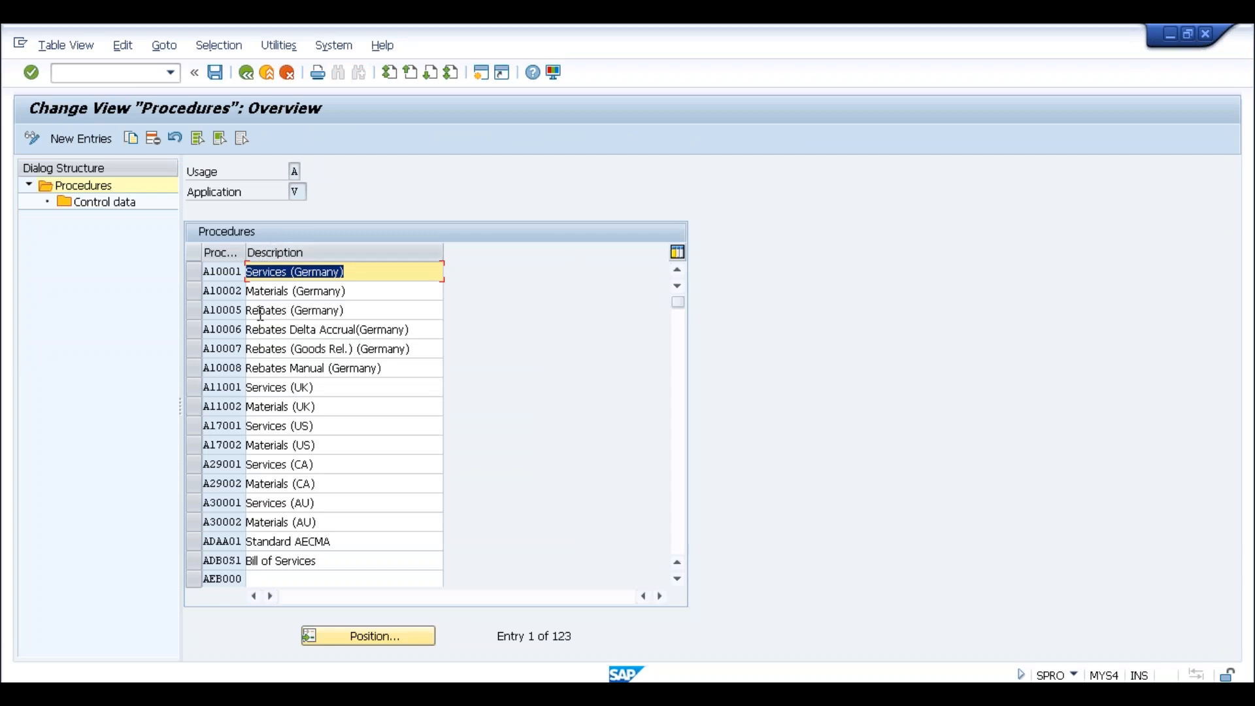
double_click(117, 207)
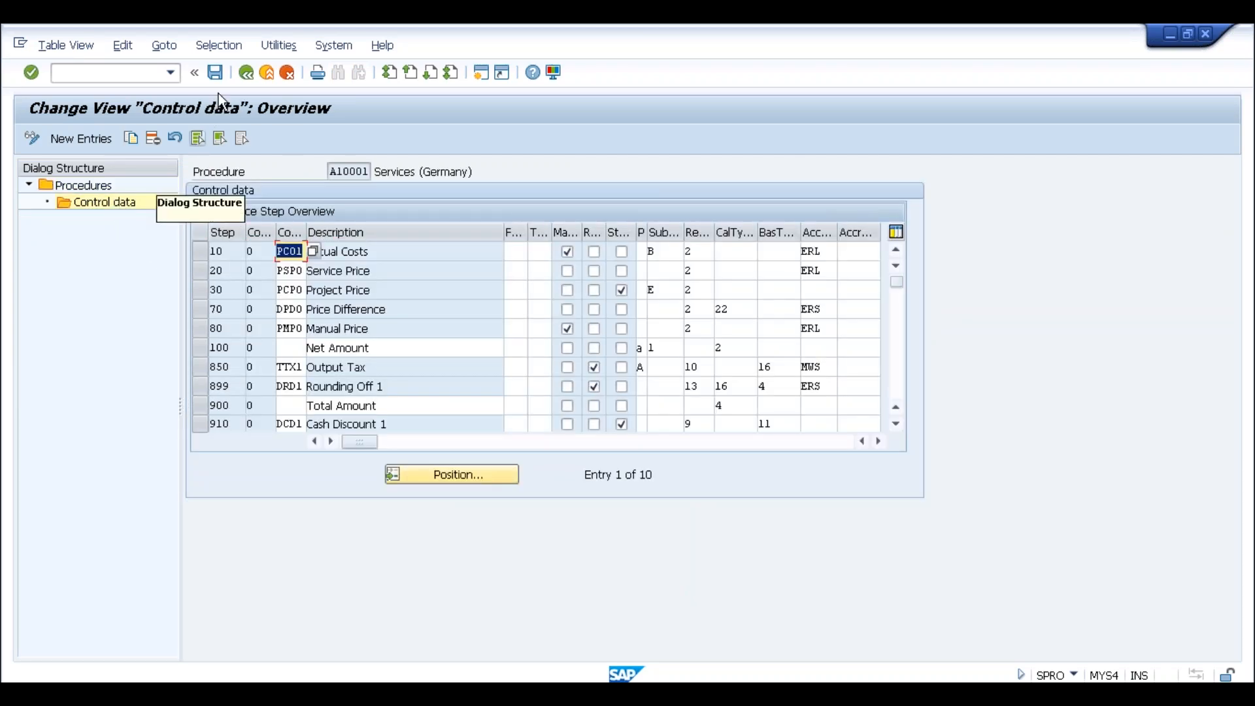
click(247, 74)
click(247, 73)
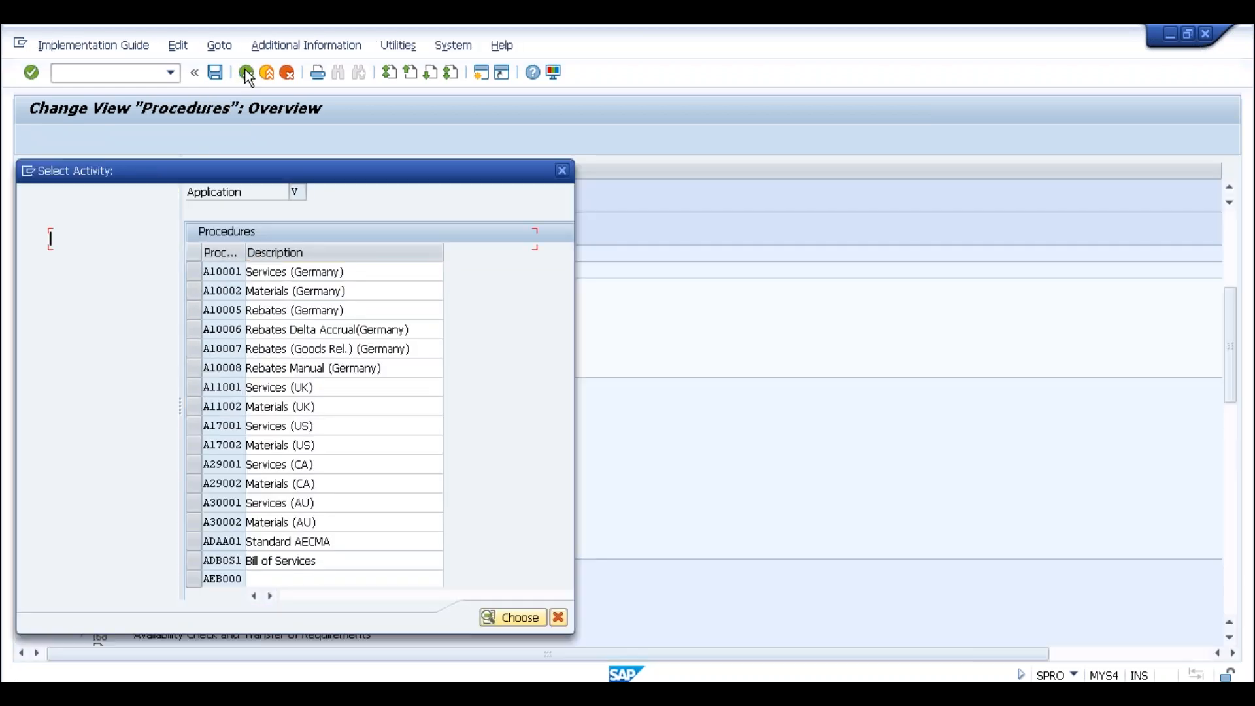
click(562, 170)
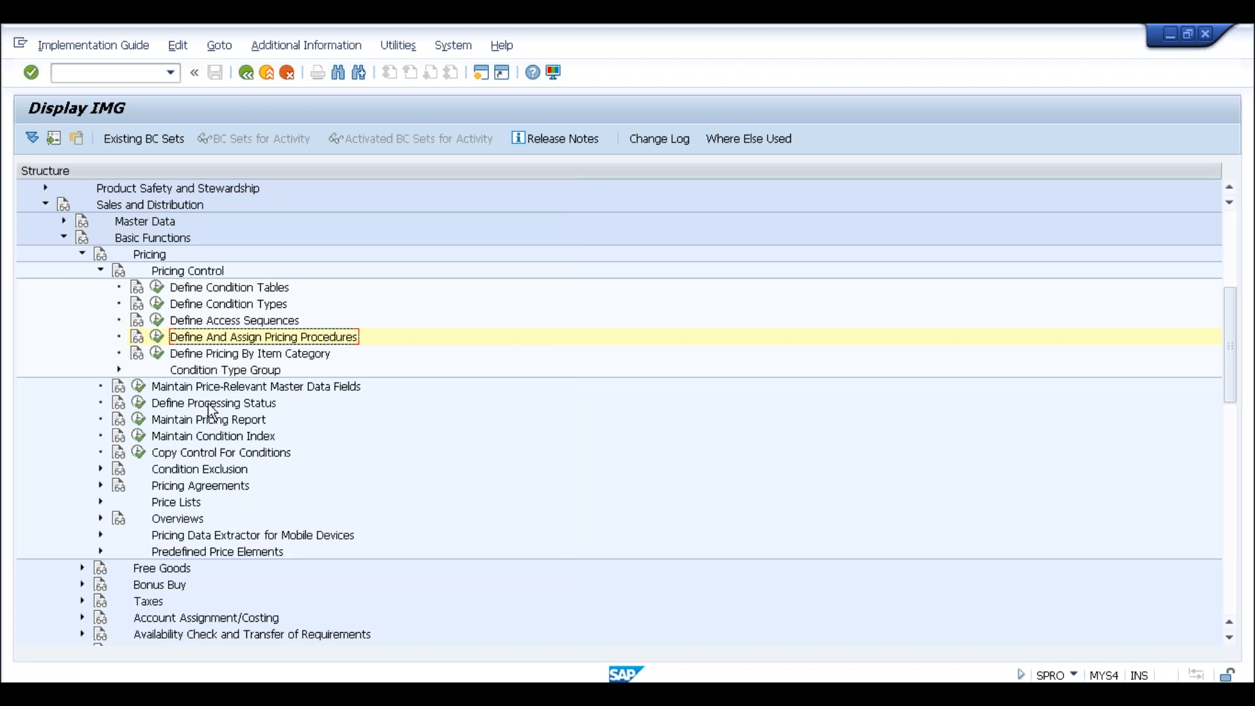
Open Maintain Access Sequences, accept the cross-client warning, and select A001 Special offer discounts
click(157, 319)
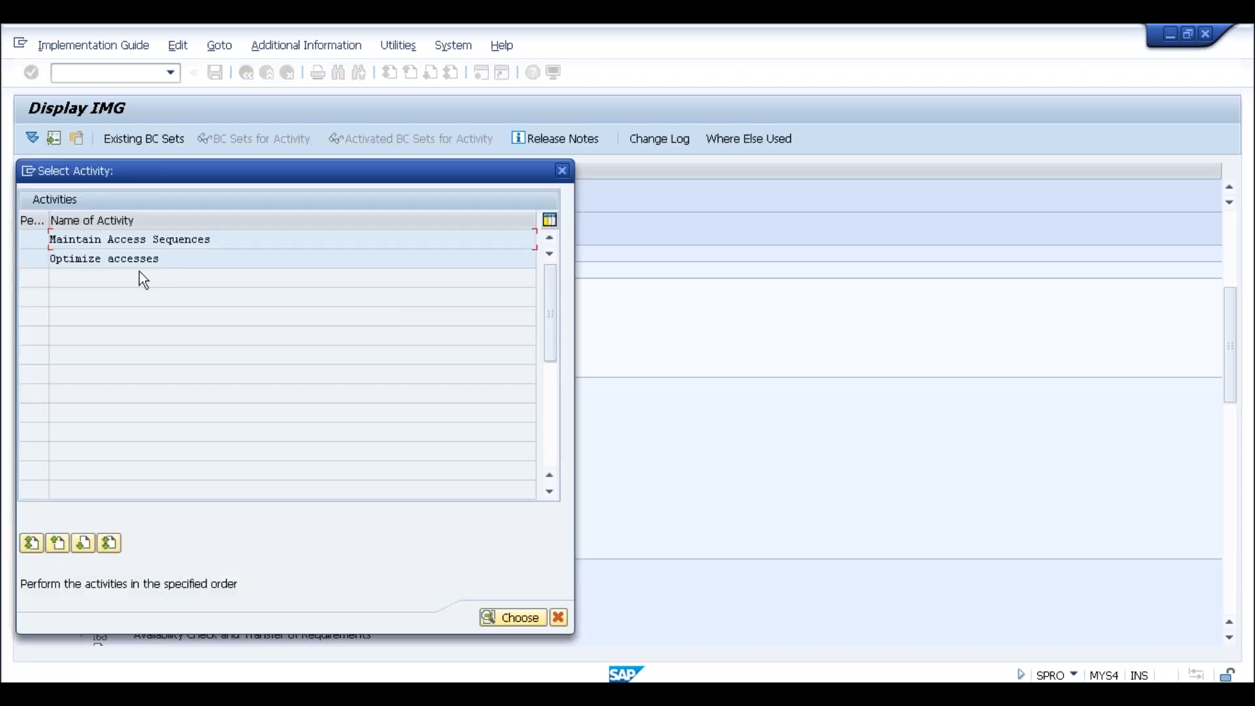
double_click(108, 239)
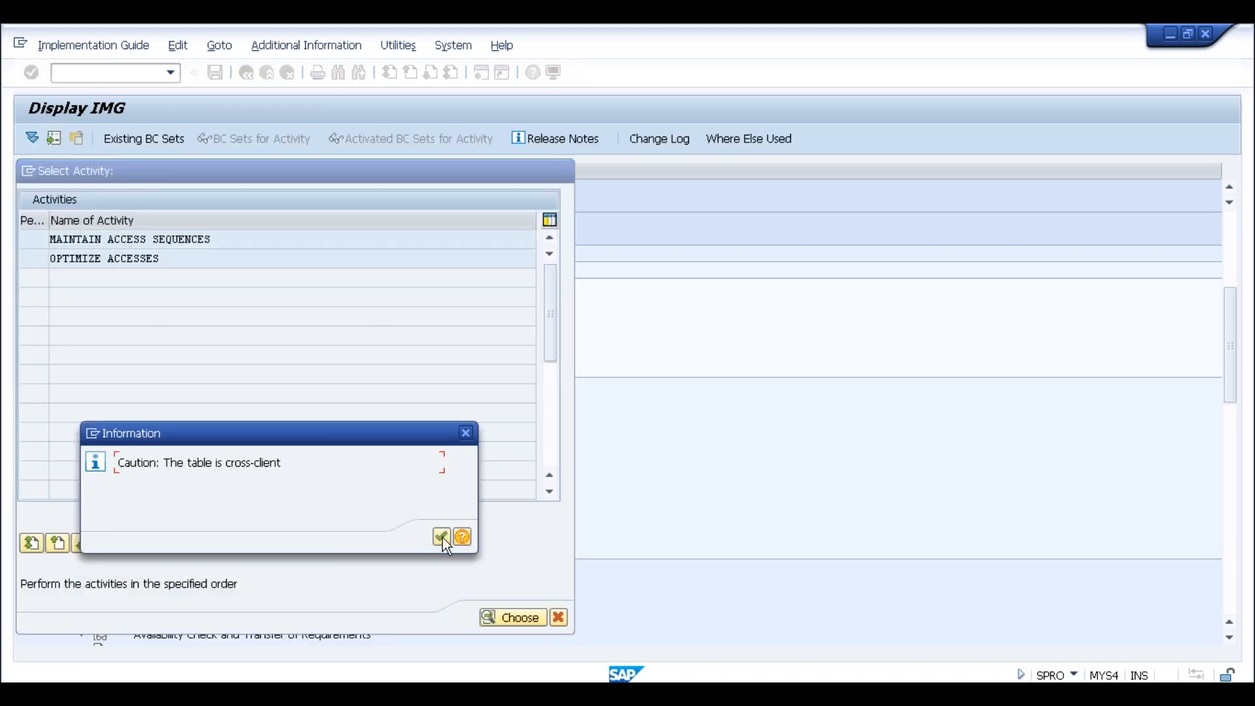
click(442, 536)
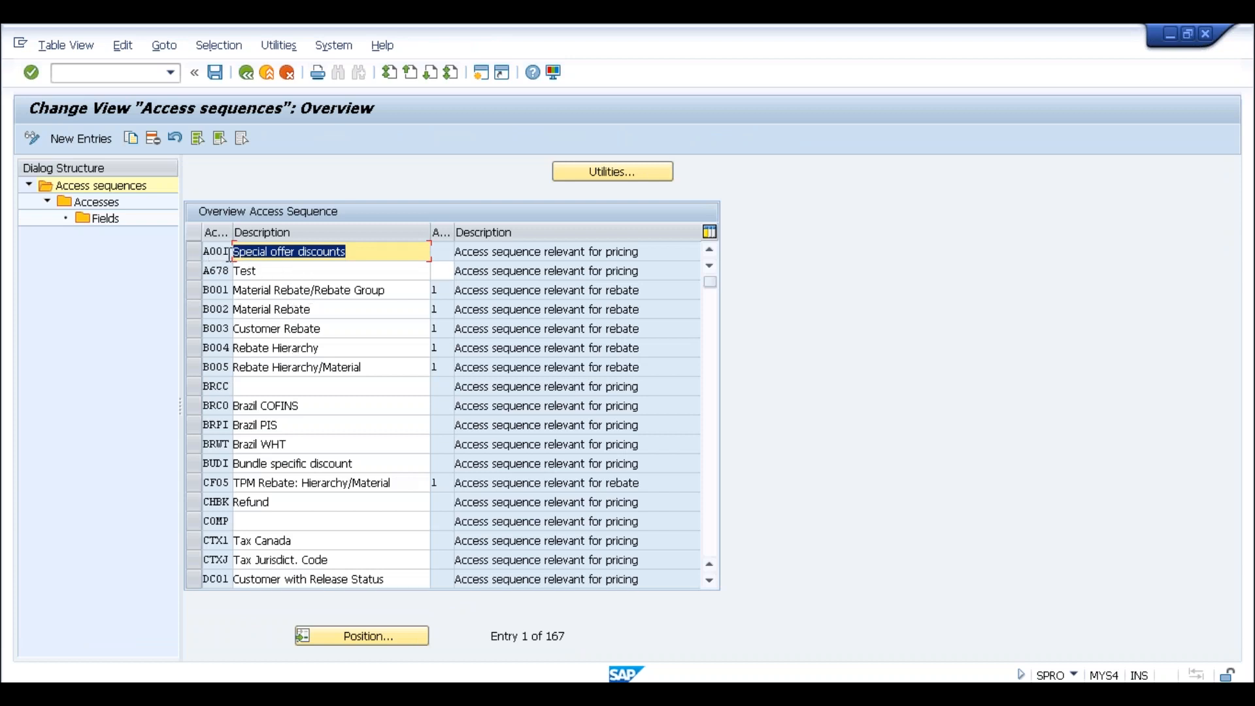
click(227, 254)
click(276, 252)
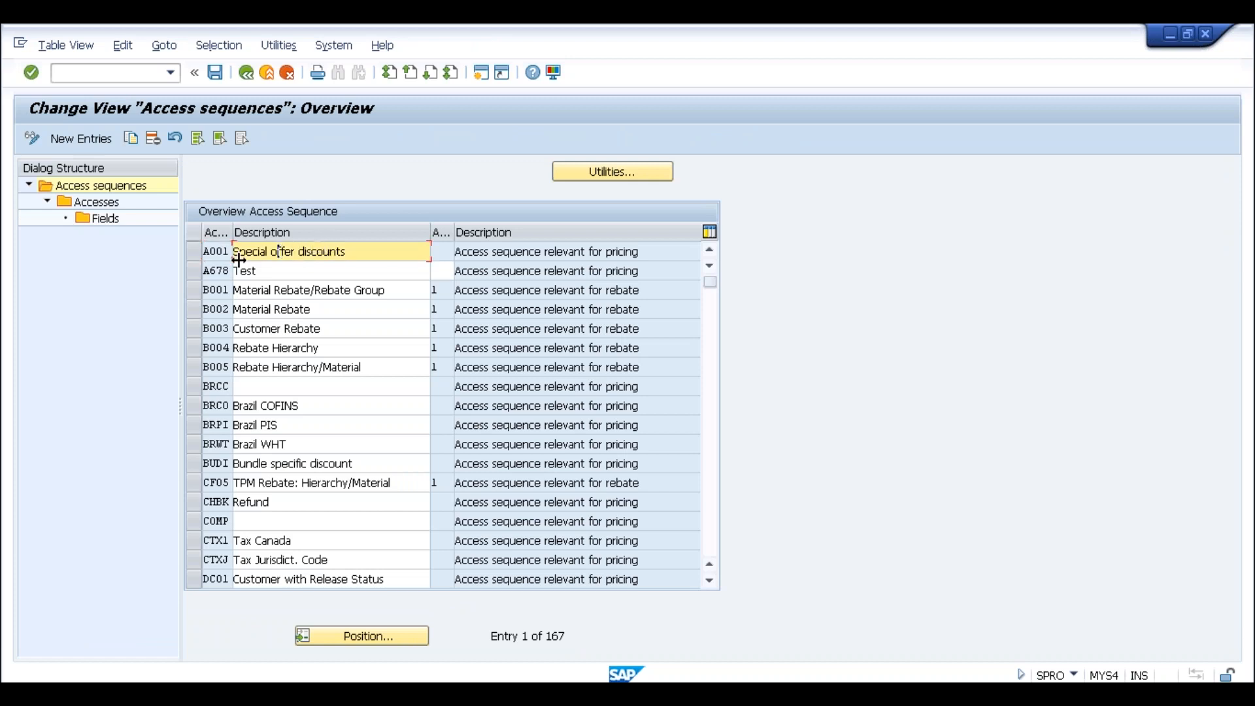
click(350, 252)
click(197, 254)
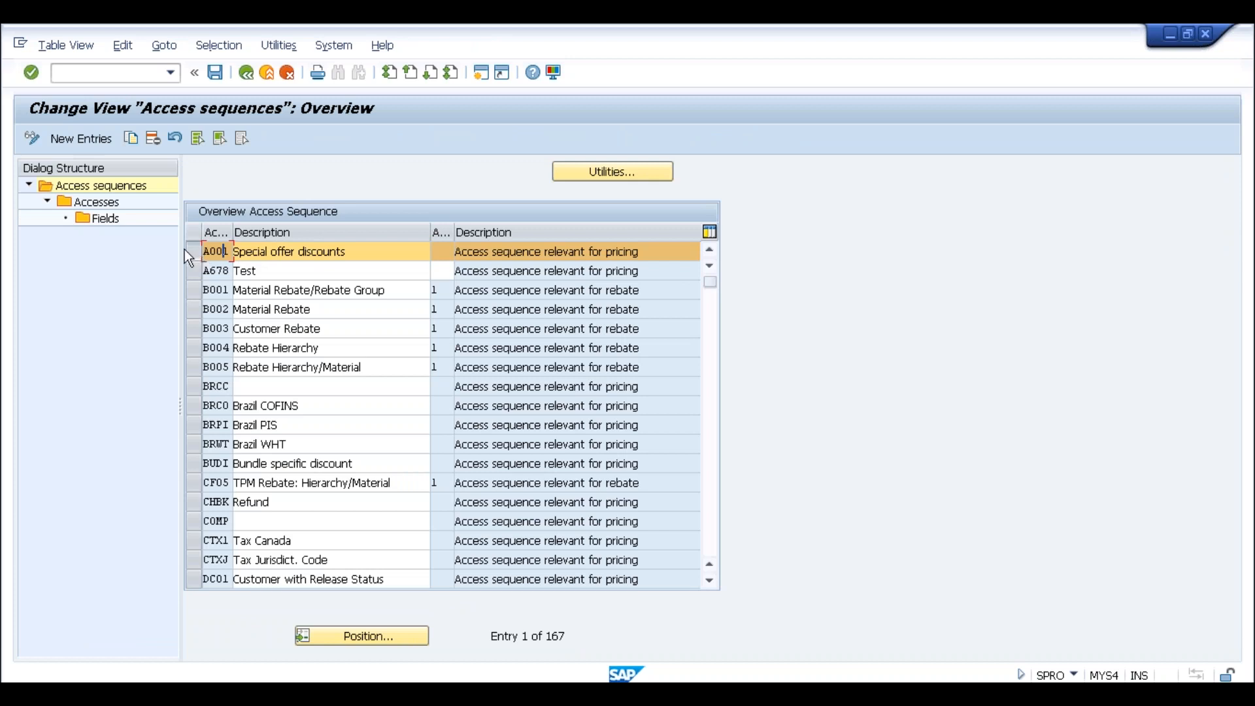
Show A001's accesses: Customer/Material, Division/Customer, Price List Type/Currency/Material (13), and Material
double_click(100, 203)
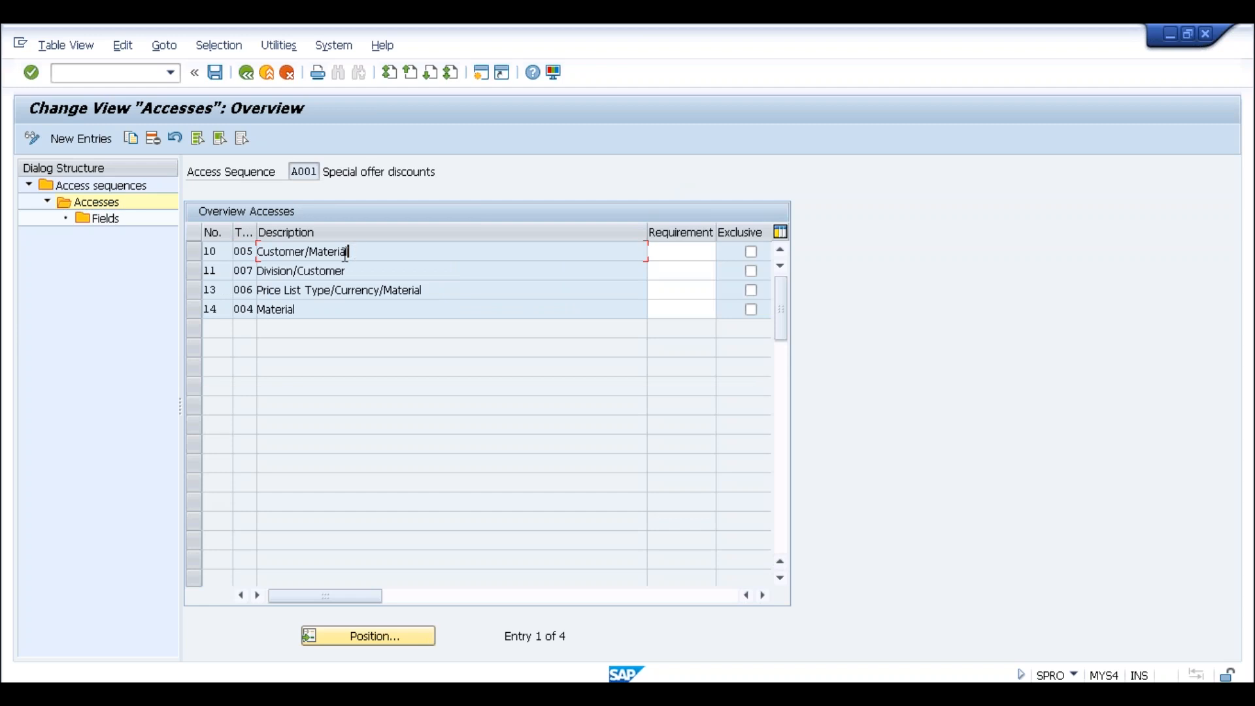
click(281, 254)
click(335, 251)
click(275, 271)
click(285, 289)
click(220, 291)
click(372, 268)
click(382, 258)
click(381, 317)
Begin a new A001 access numbered 999, then start a logon to the ECC connection via SAP Logon
click(94, 138)
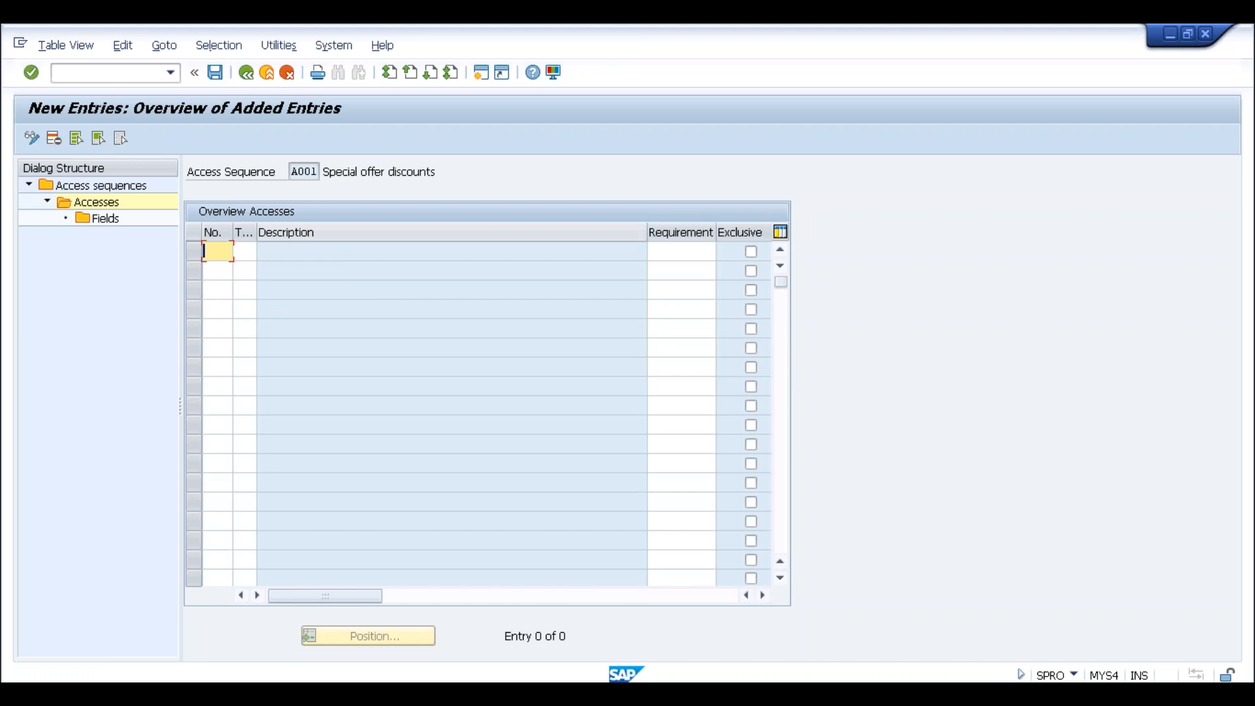
text(999)
click(358, 678)
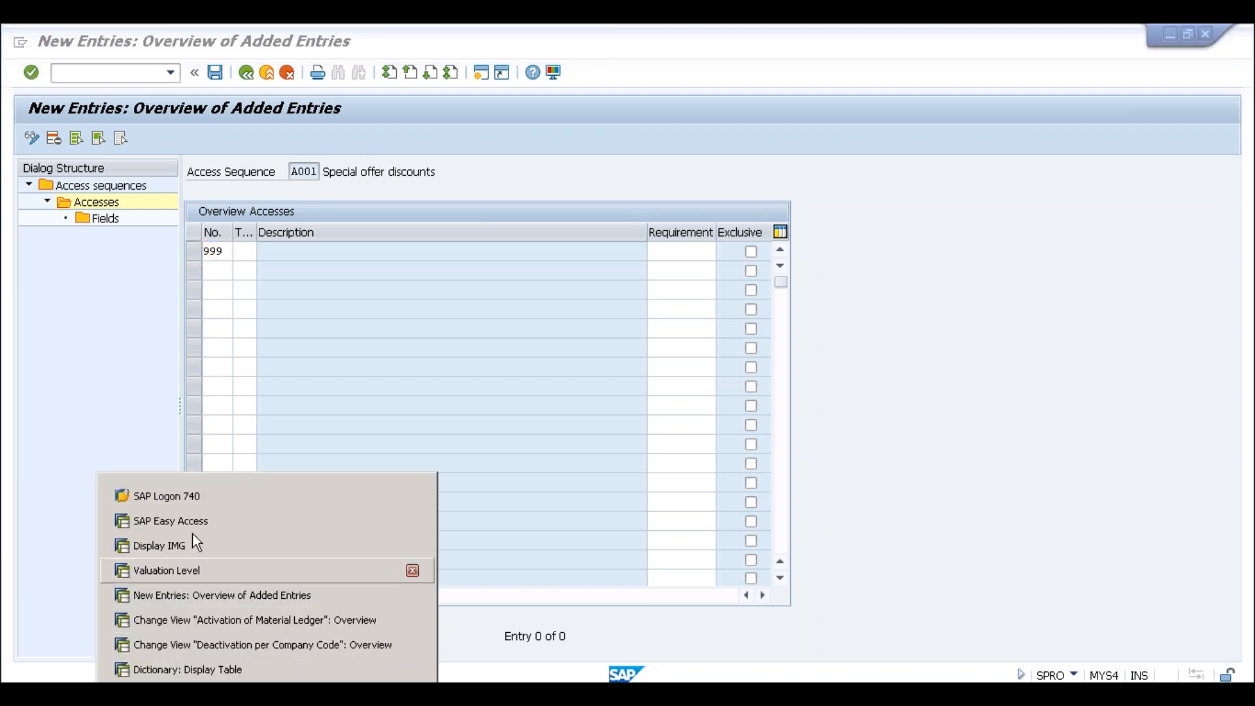
click(190, 496)
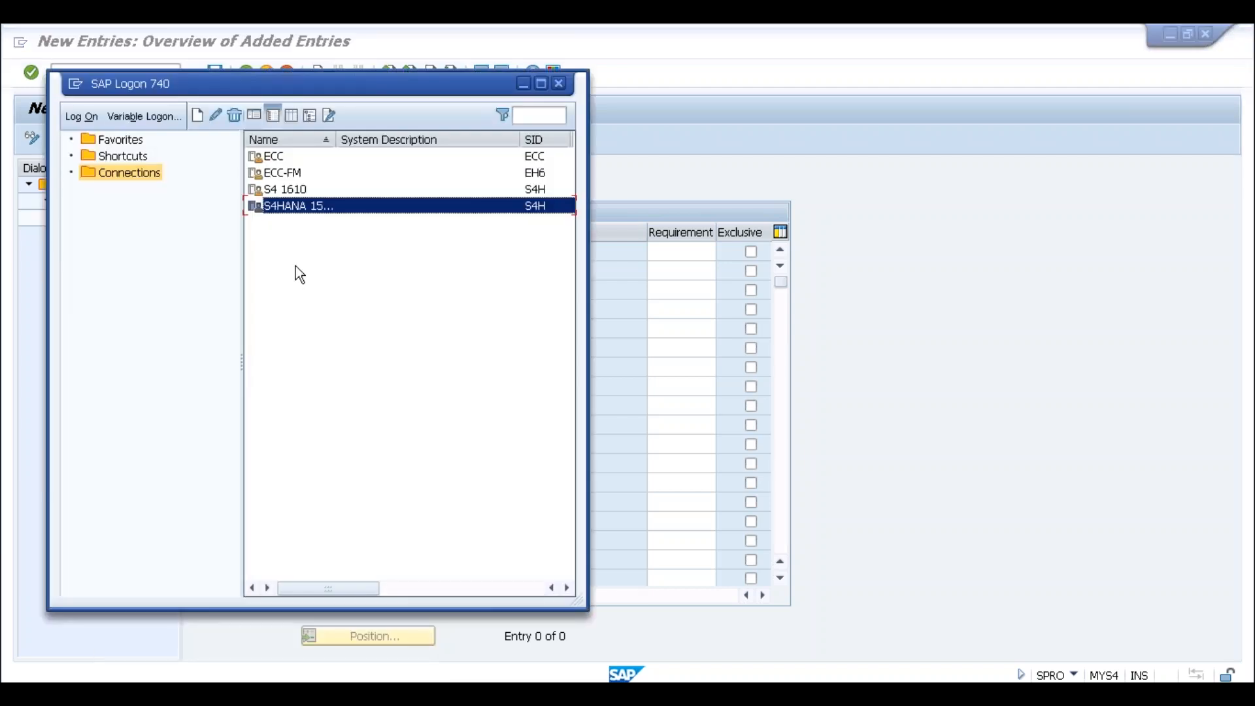
click(288, 162)
double_click(288, 162)
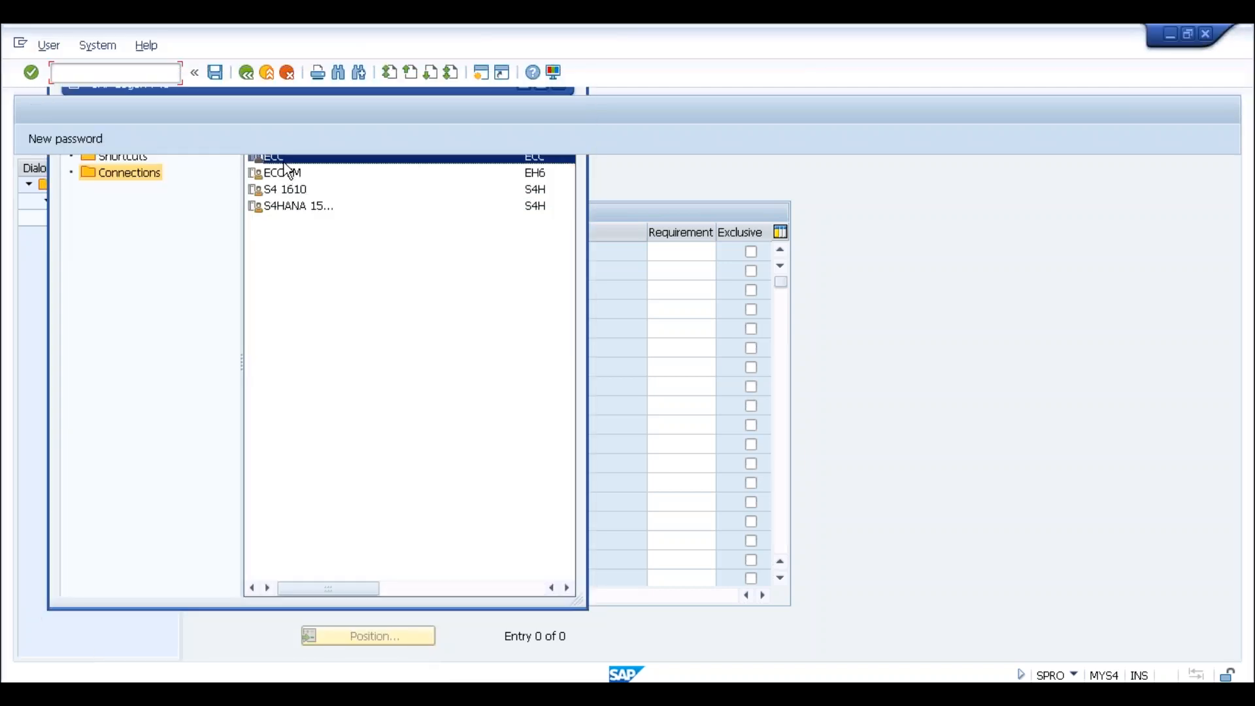
Log on to ECC with a saved user name and open the SAP Reference IMG via SPRO
click(173, 220)
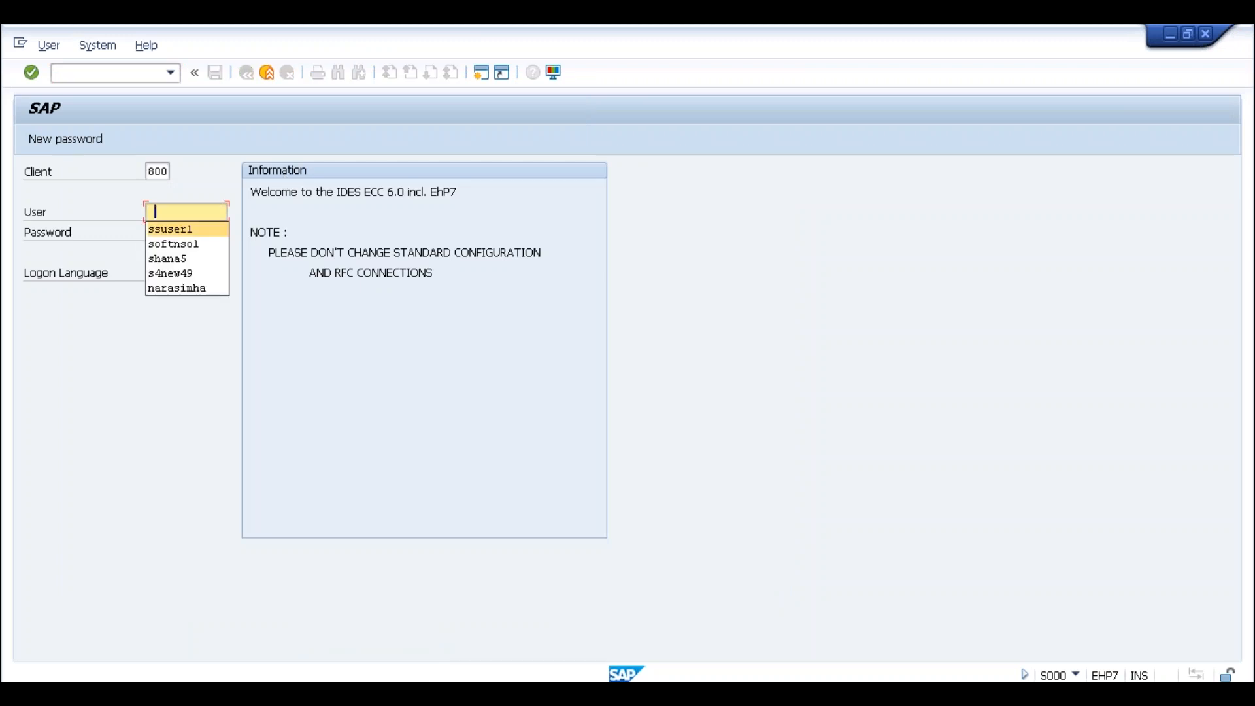
click(176, 265)
click(176, 234)
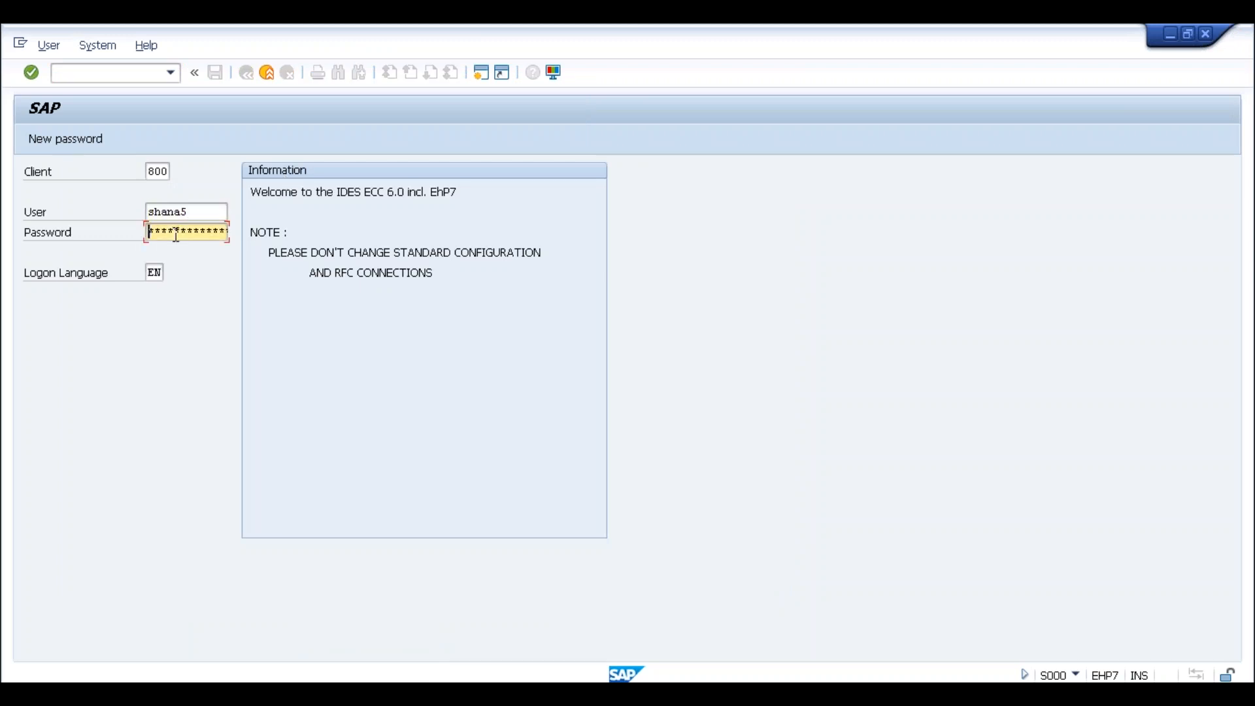
key(Return)
text(spro)
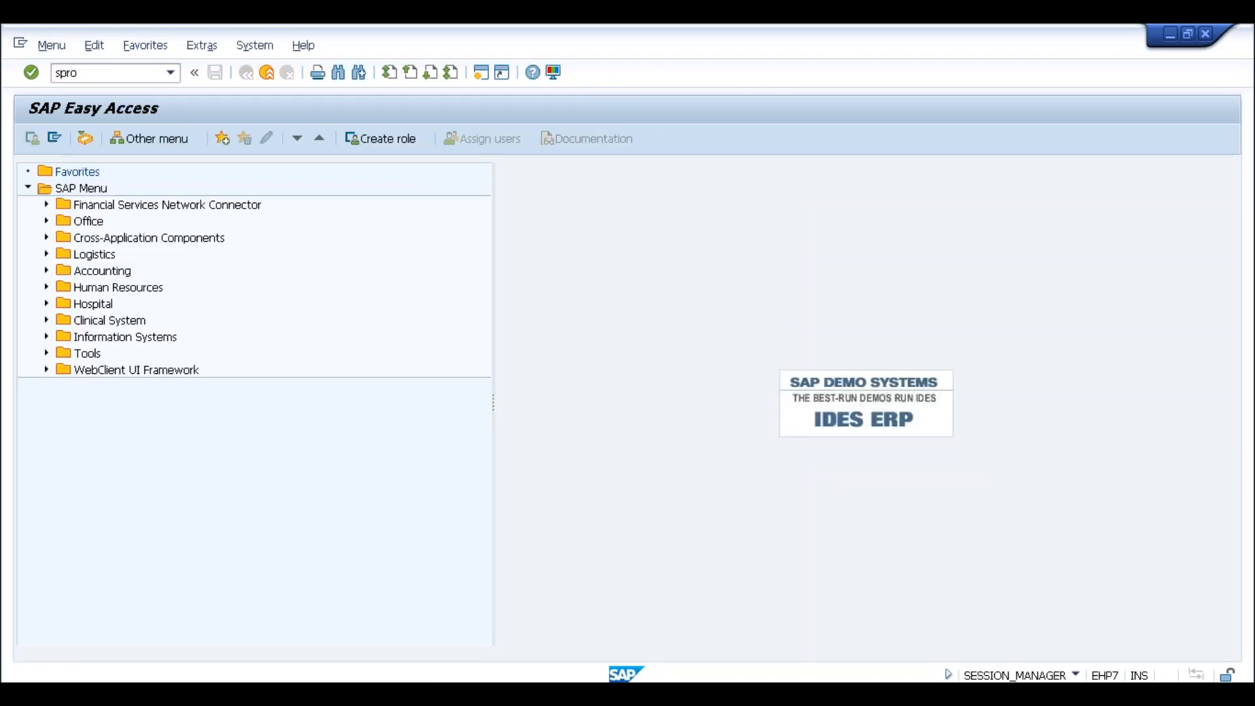
key(Return)
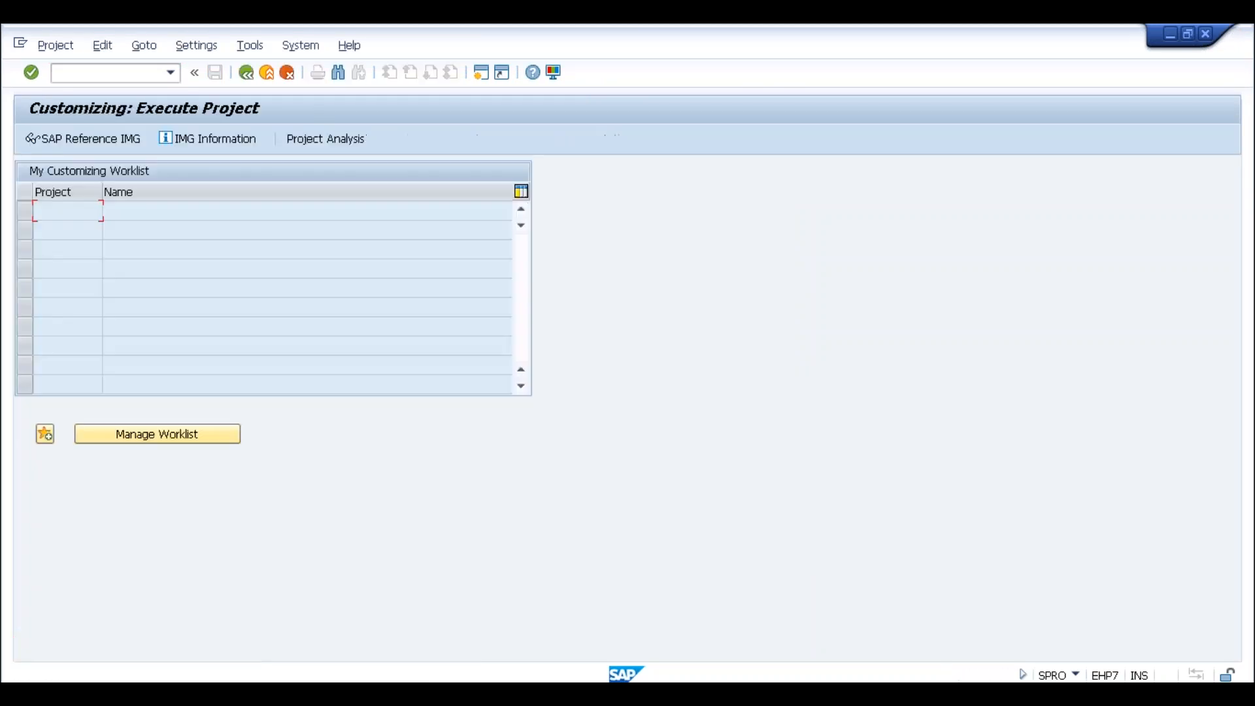
click(82, 139)
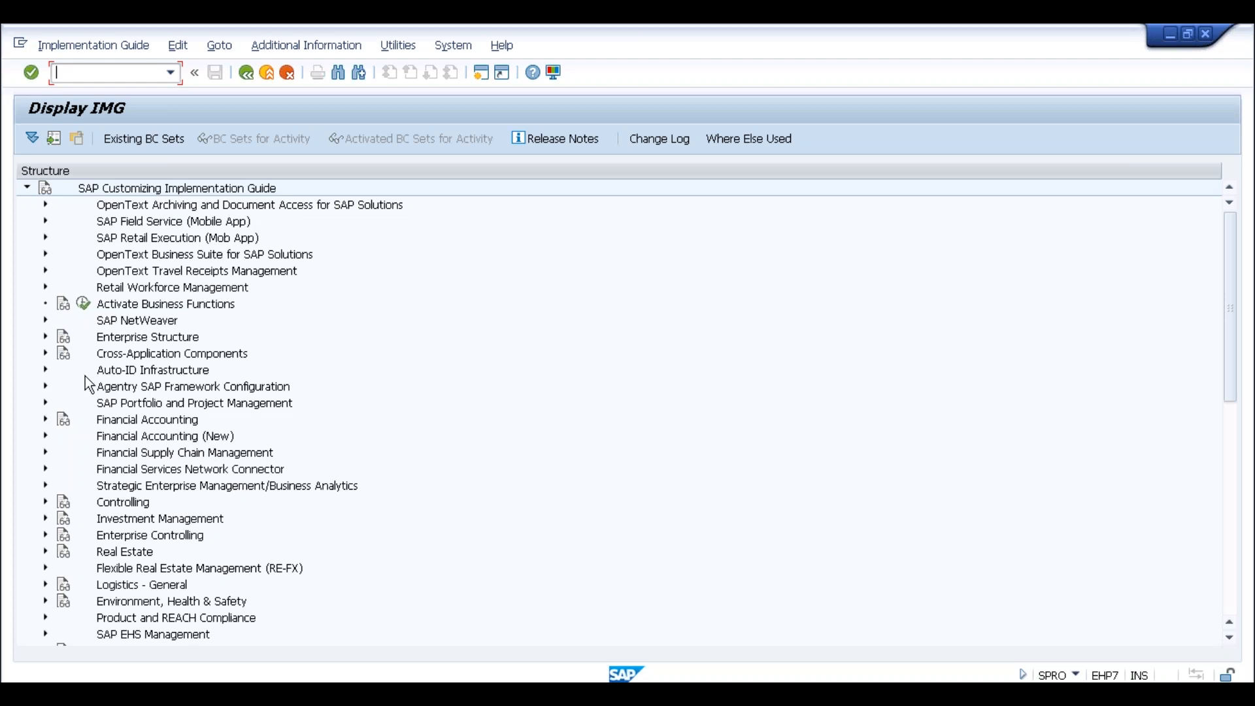
Expand Sales and Distribution > Basic Functions > Pricing > Pricing Control and run Define Access Sequences
click(157, 476)
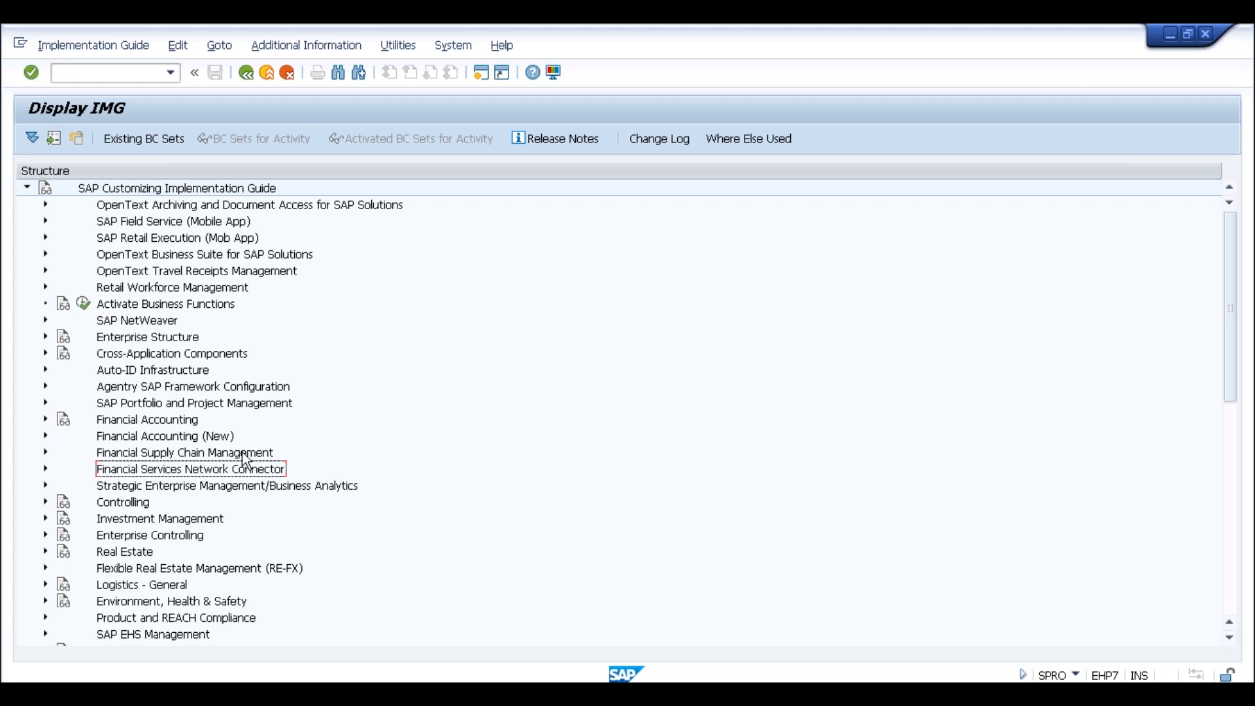
scroll(241, 452, down, 4)
click(46, 584)
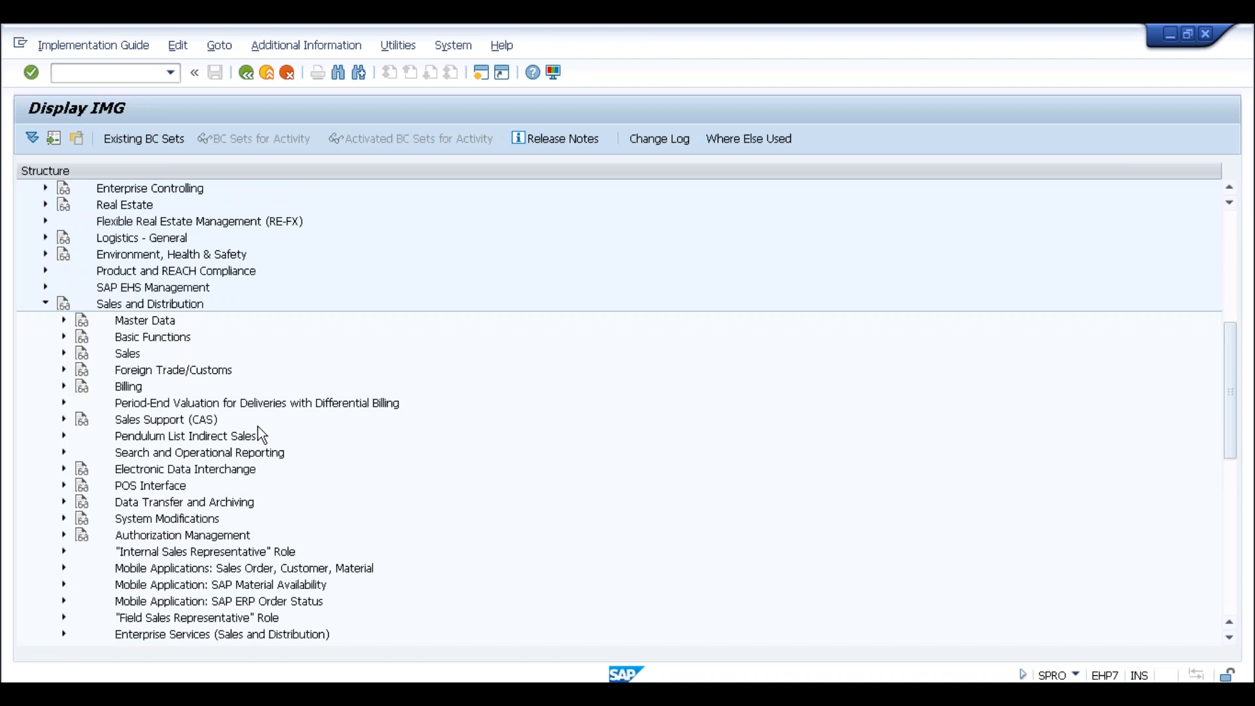
click(63, 337)
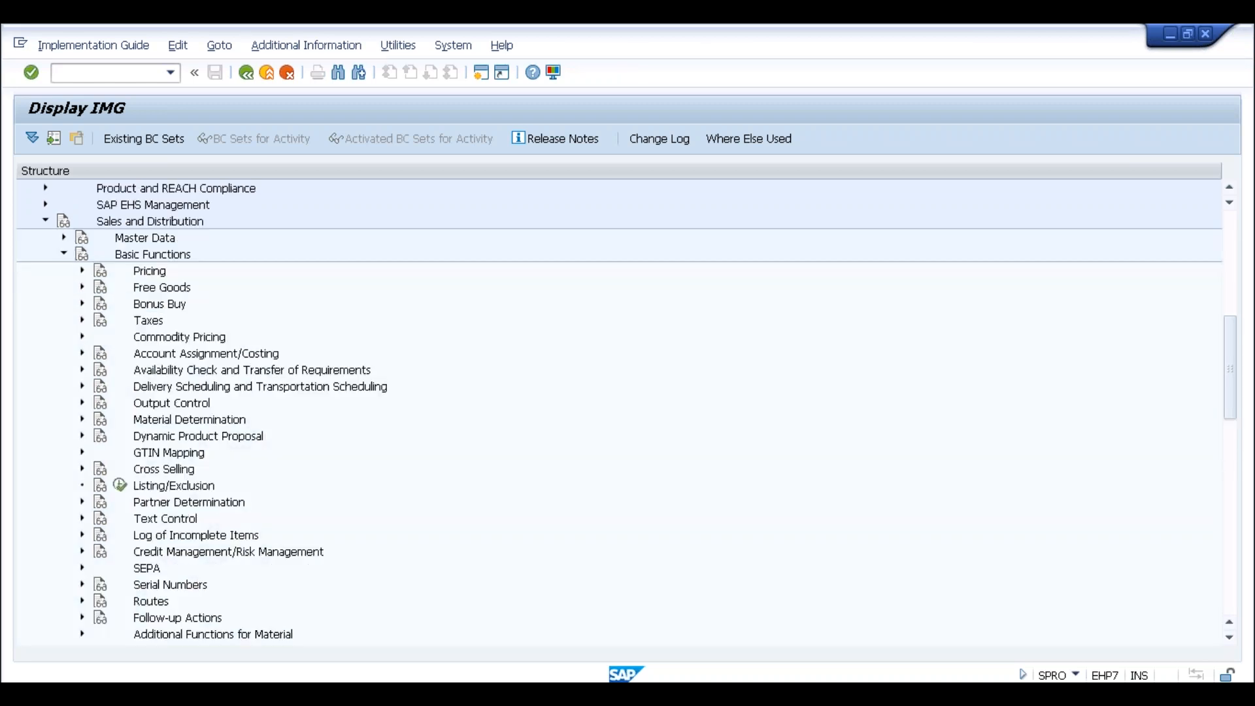
click(83, 270)
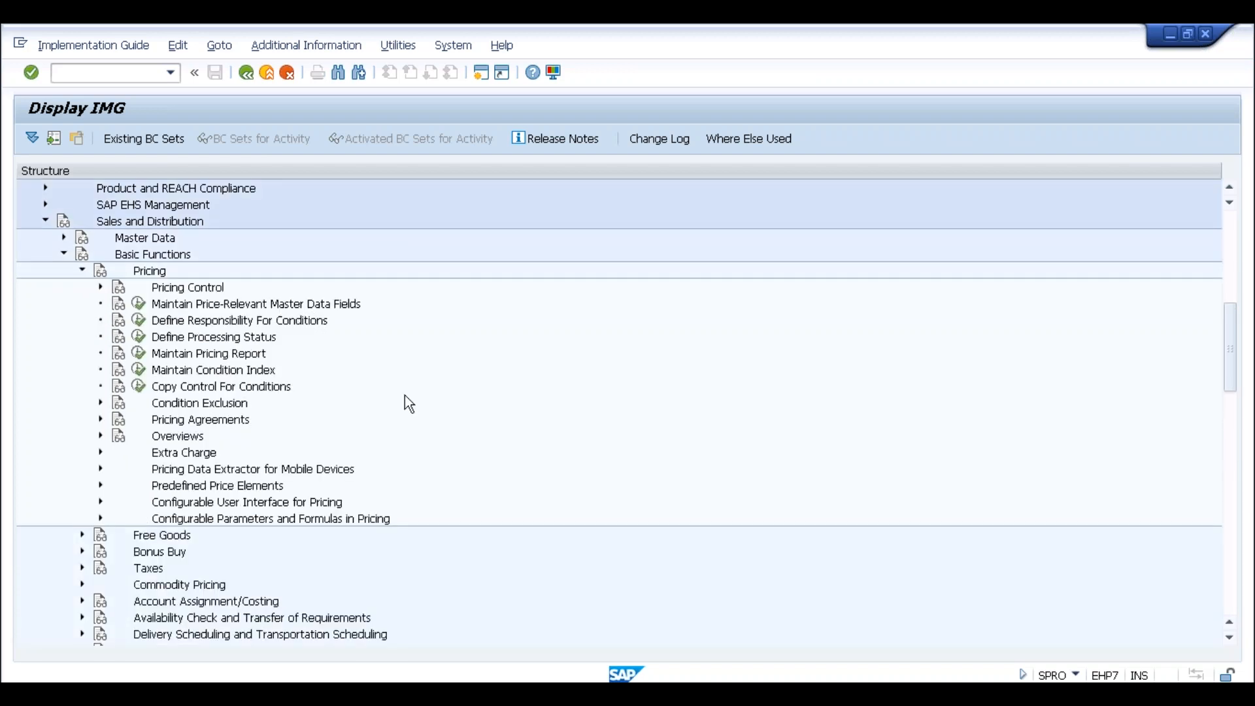
click(101, 288)
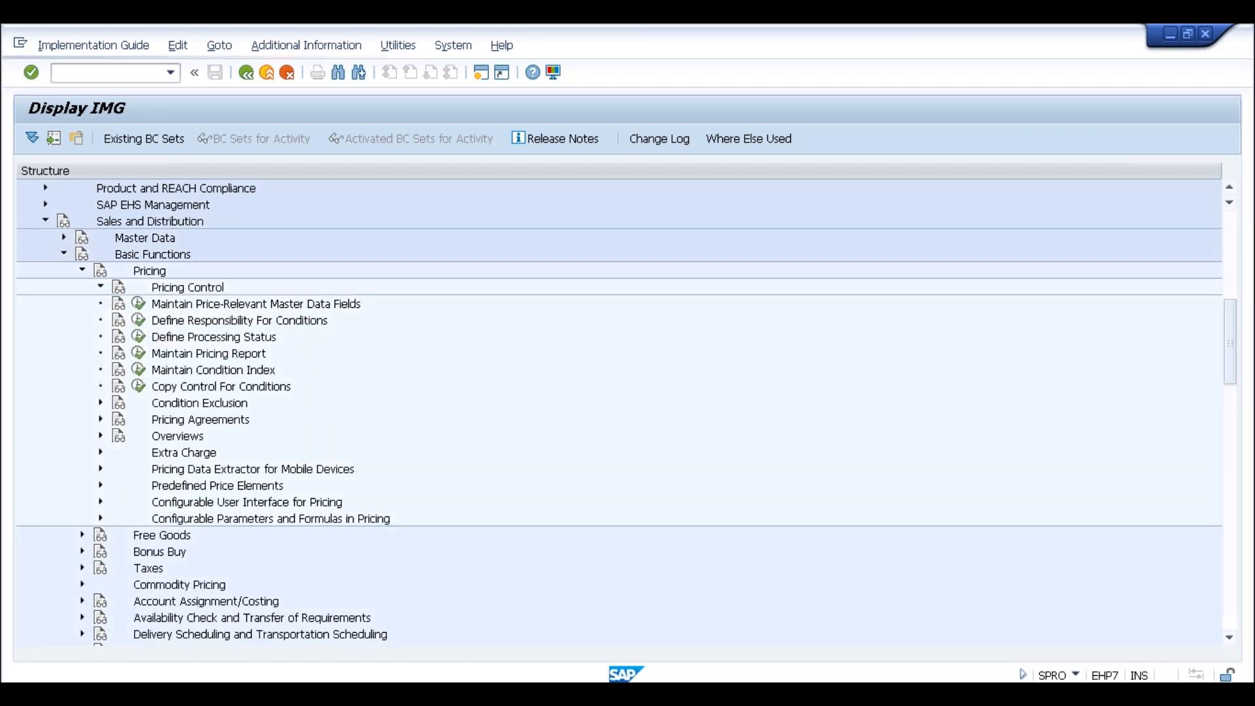
click(157, 336)
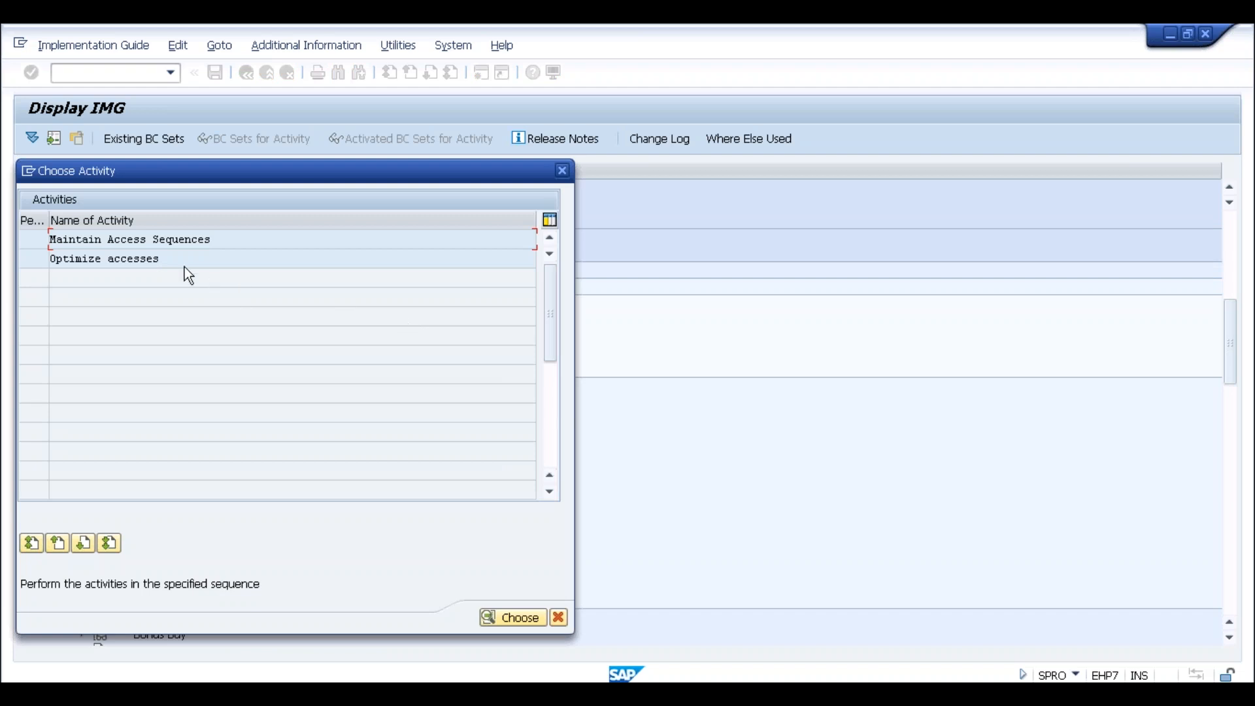
Open Maintain Access Sequences, accept the cross-client warning, and show the accesses of A001
double_click(167, 240)
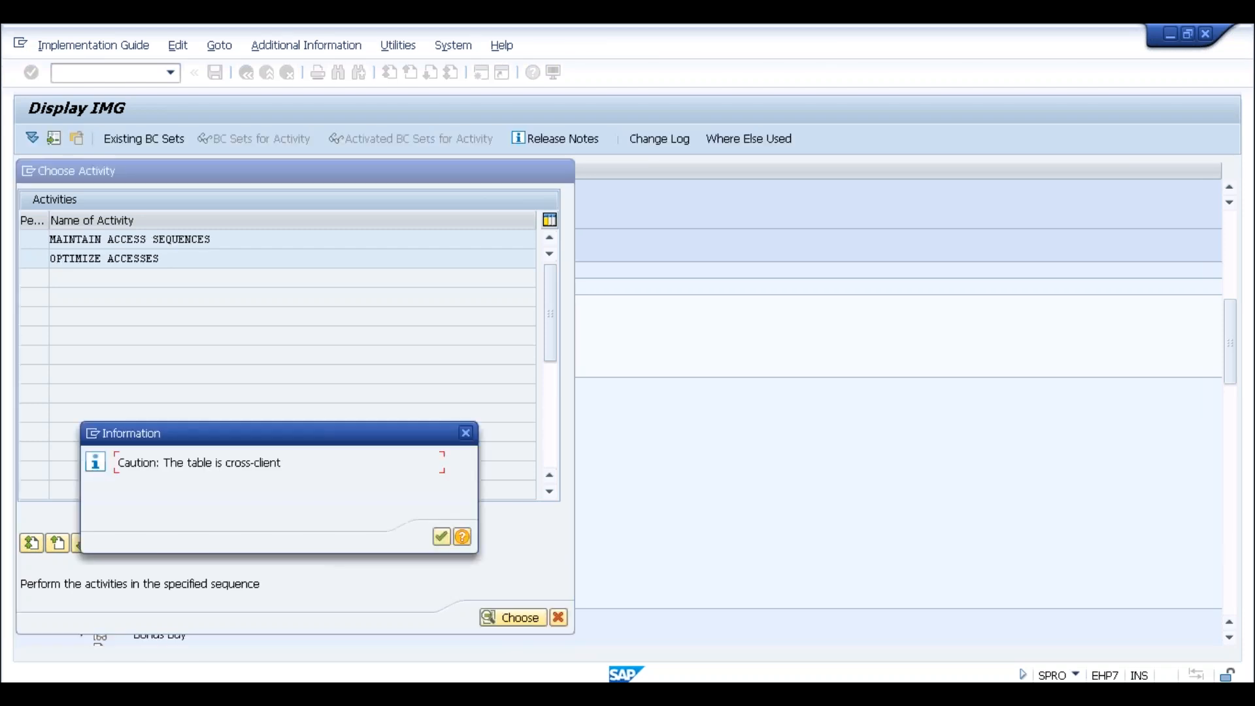
click(440, 536)
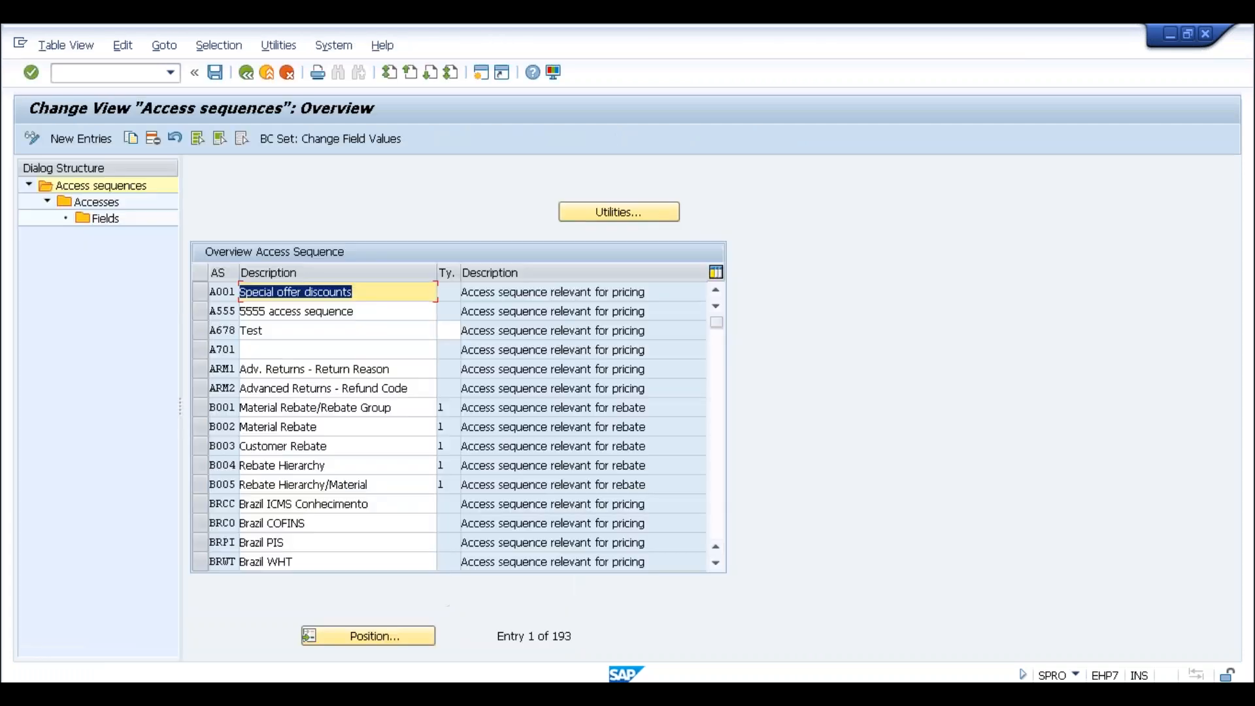
click(211, 292)
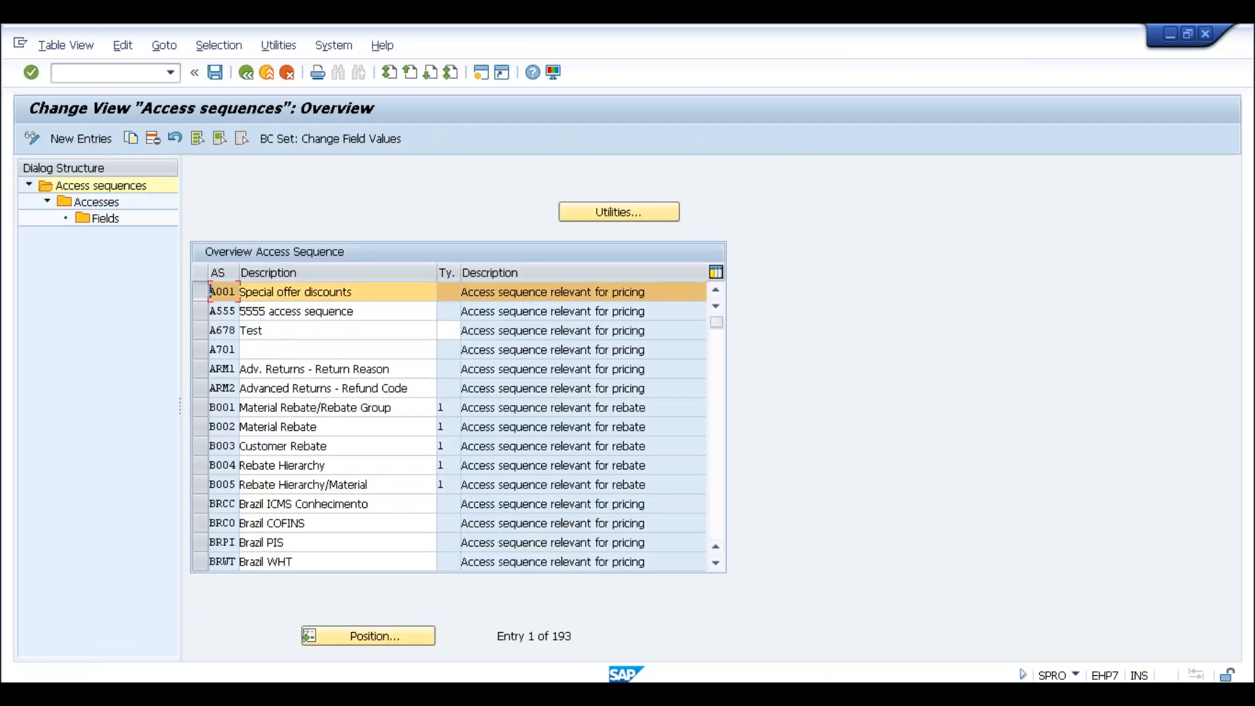
double_click(101, 203)
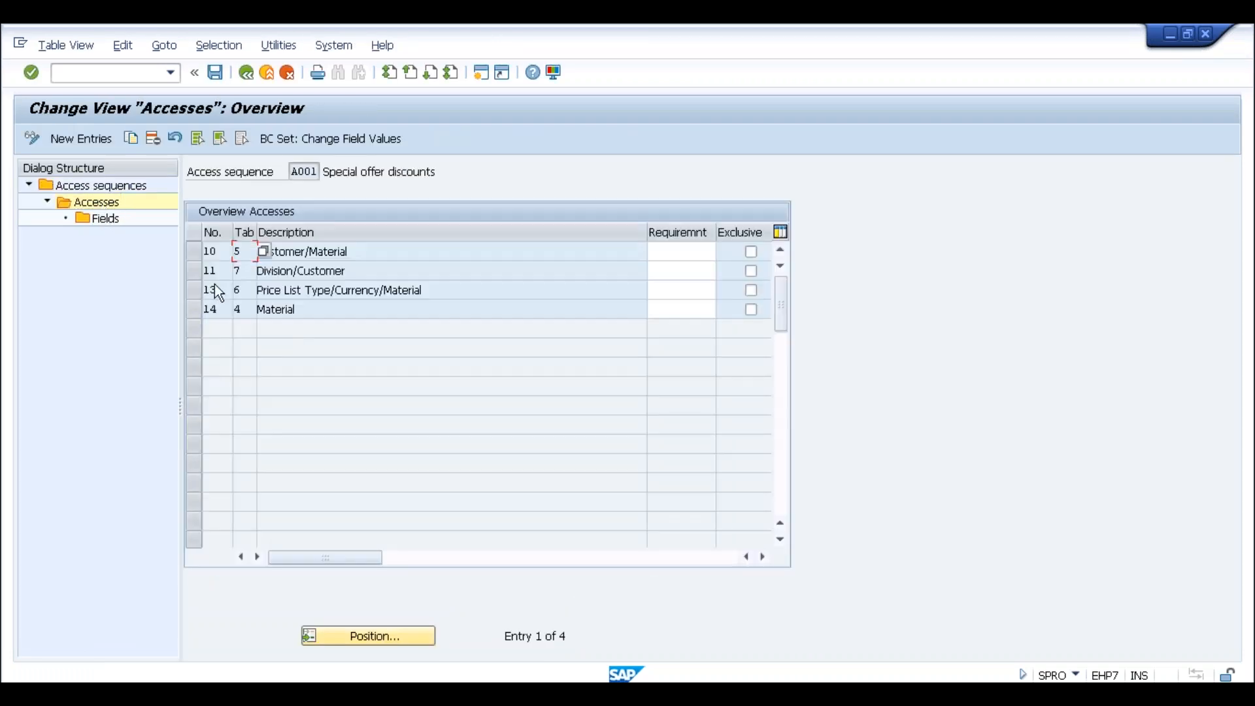
Add new access 99 to A001 and check it, getting the allowed-namespace error
click(100, 139)
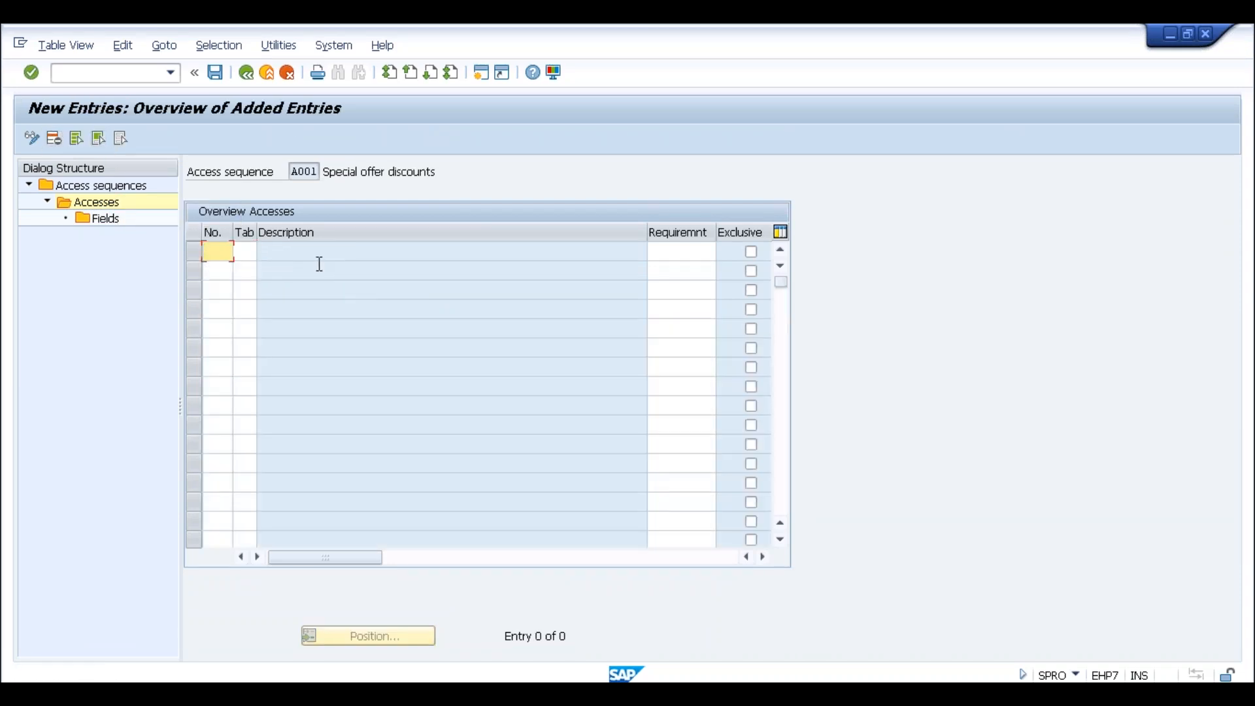
text(99)
drag(217, 253, 194, 251)
click(205, 252)
click(222, 277)
click(221, 257)
drag(227, 247, 201, 249)
click(204, 253)
click(210, 270)
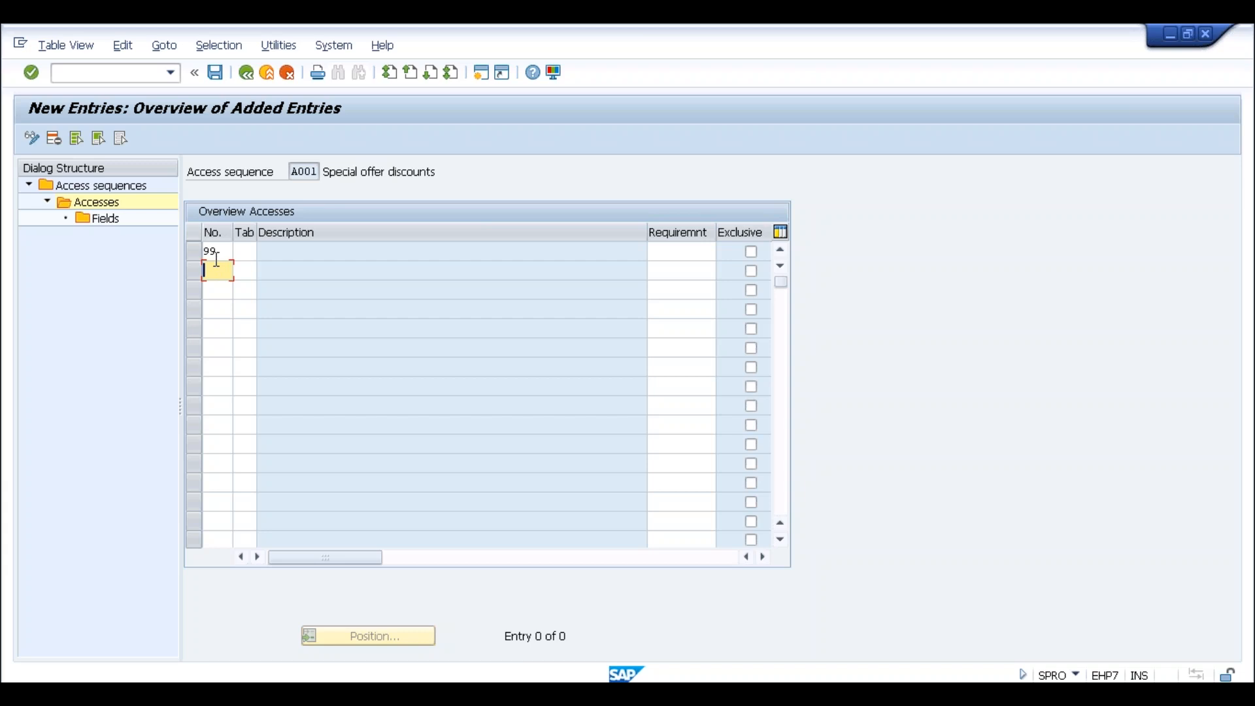
click(268, 73)
click(289, 78)
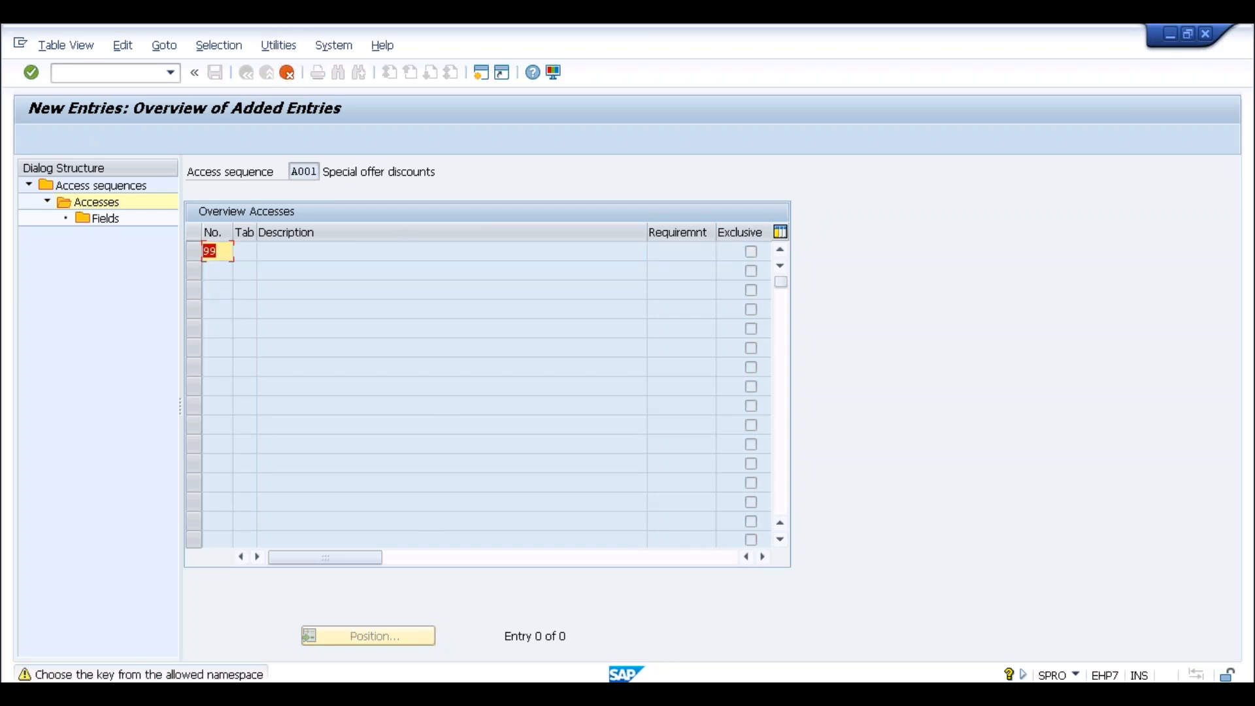
click(267, 694)
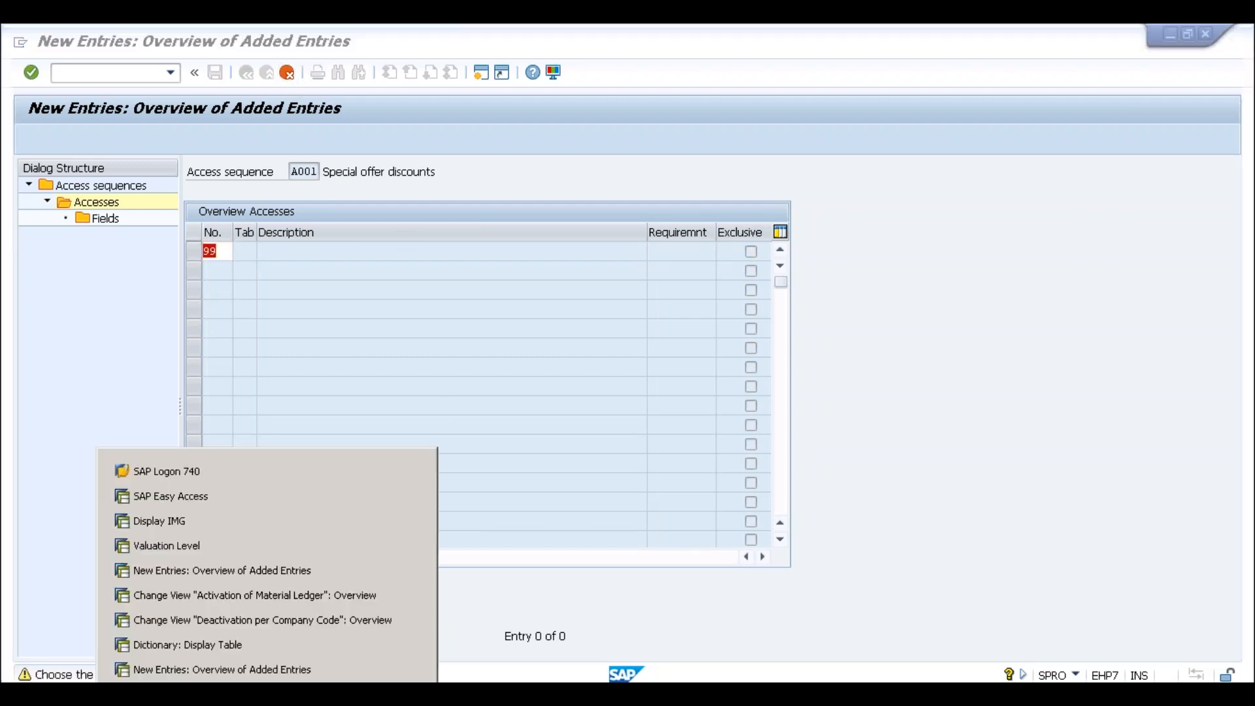
Return to the S/4HANA SE11 window and display the definition of table KONP
click(232, 667)
click(267, 694)
click(222, 646)
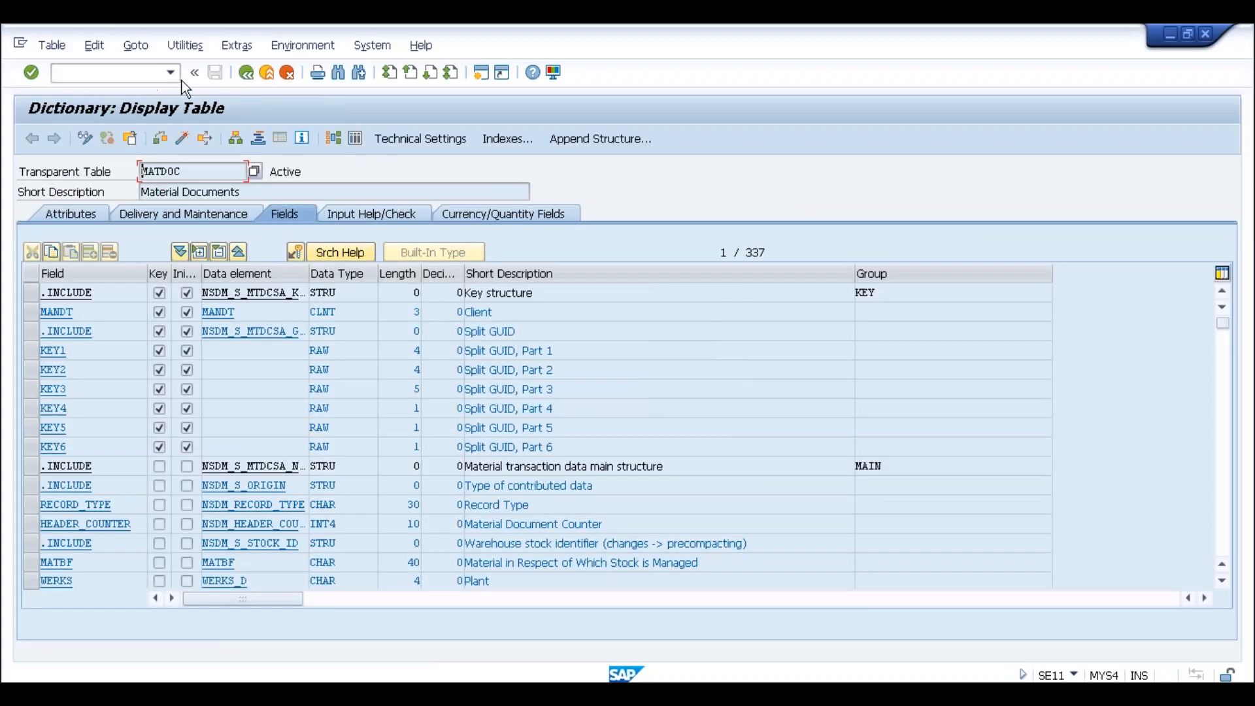
click(243, 73)
text(konp)
key(Return)
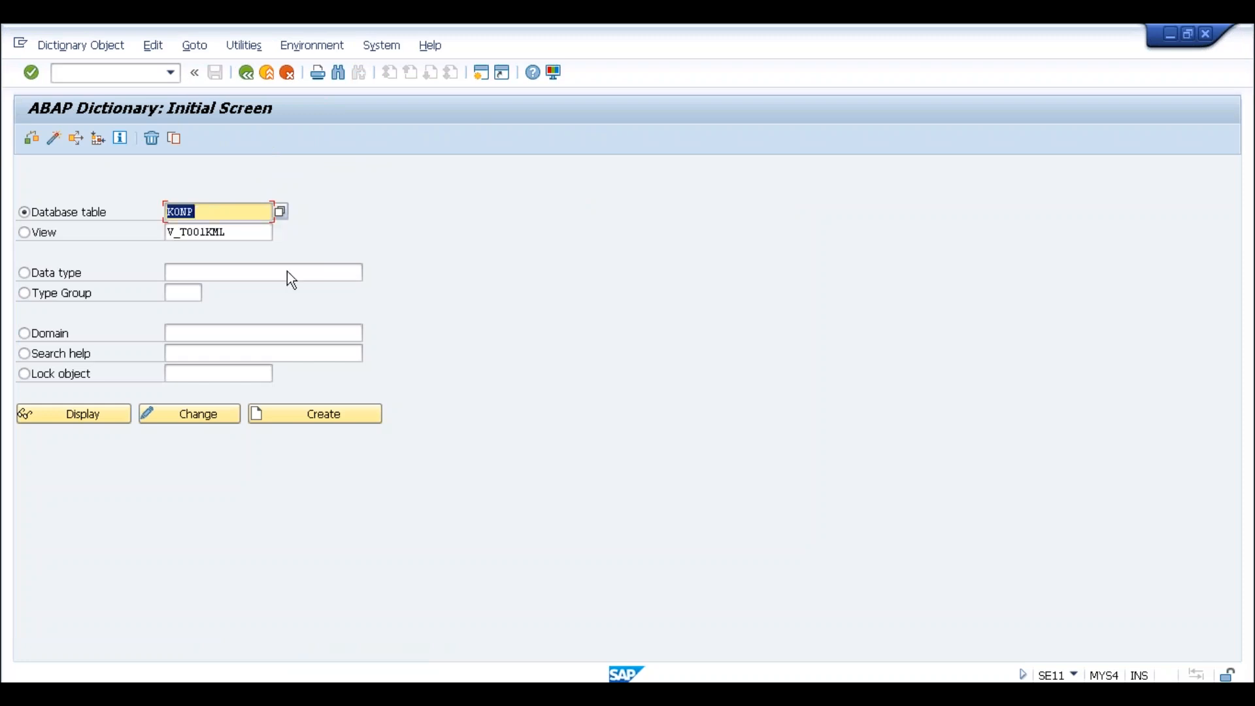
click(78, 419)
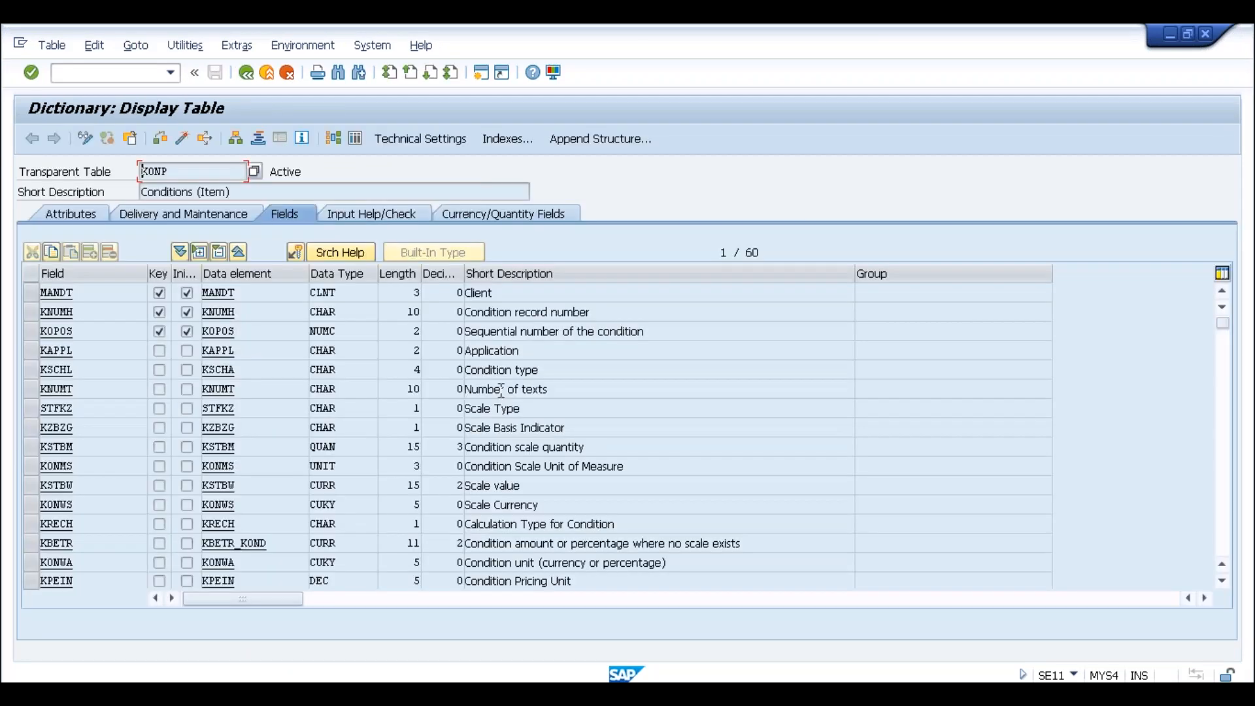
Open KONP's contents with the default selection fields and list its 500 entries
click(354, 137)
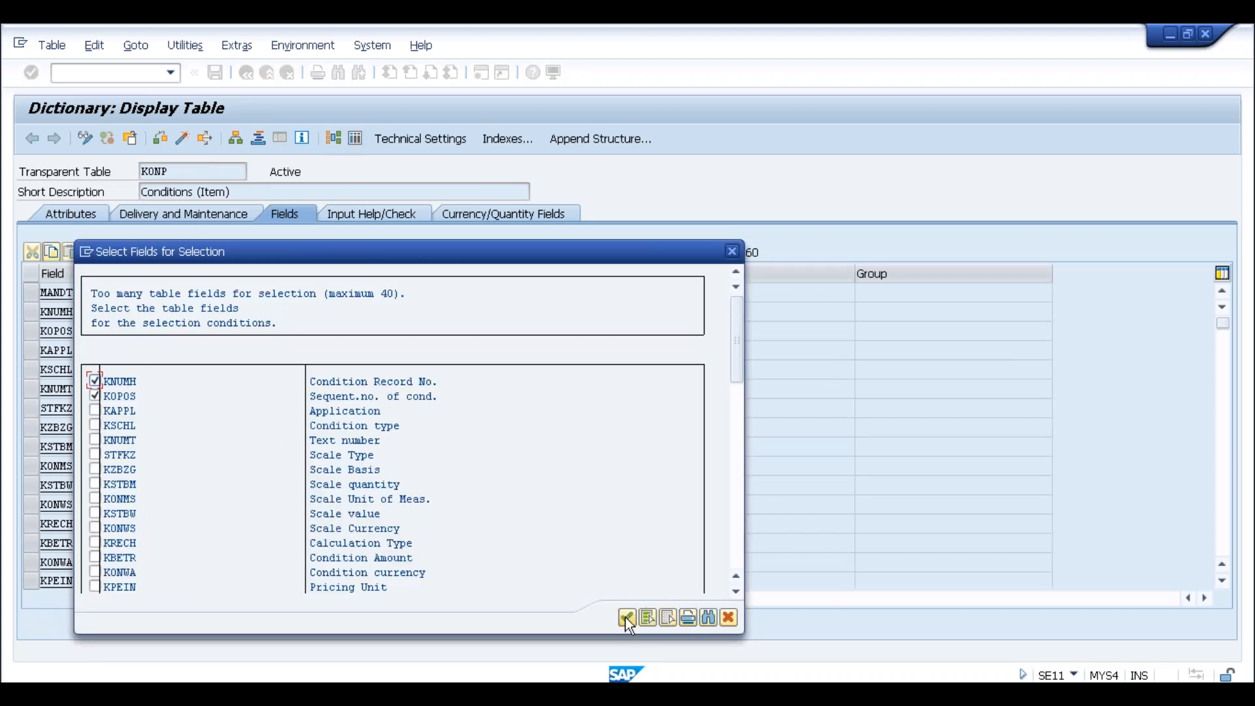
click(625, 617)
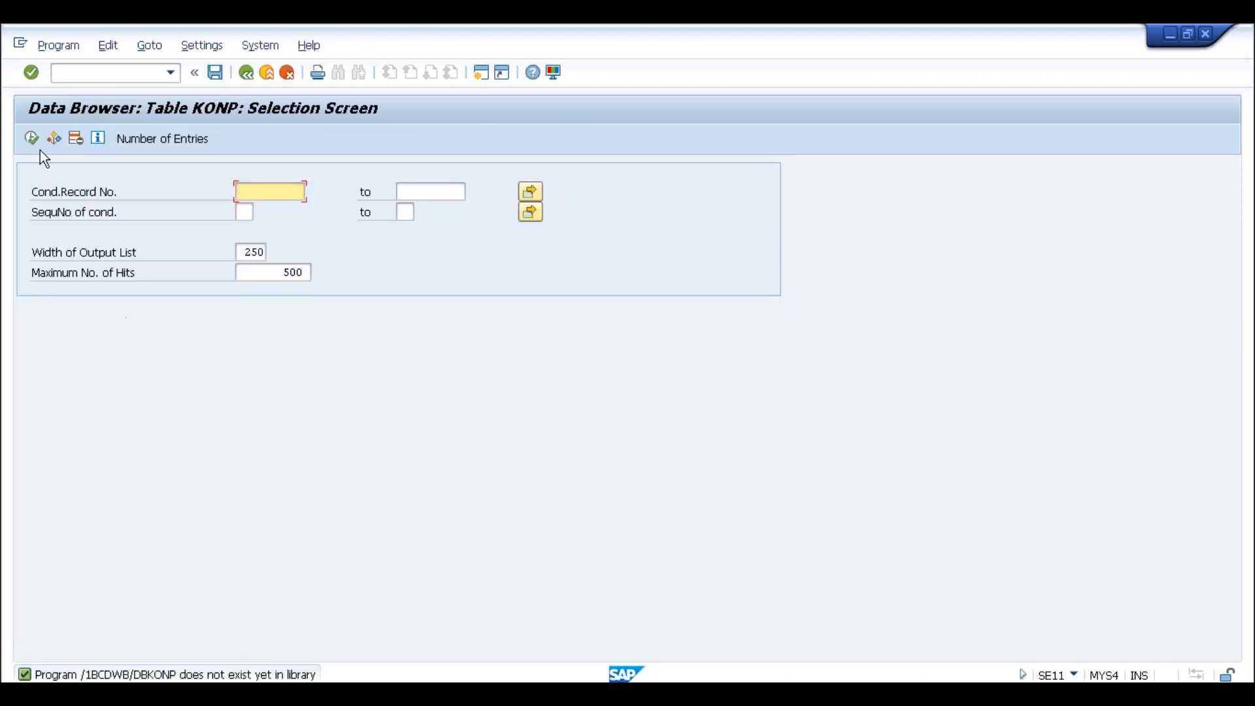
click(31, 138)
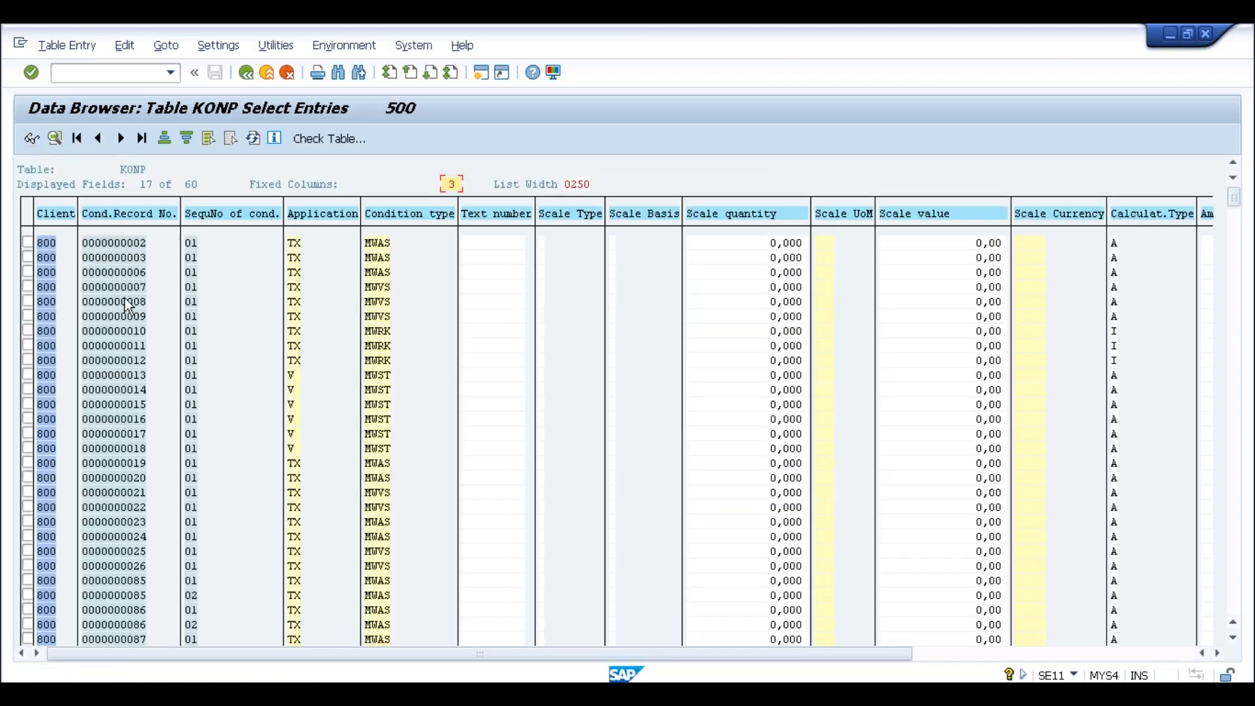